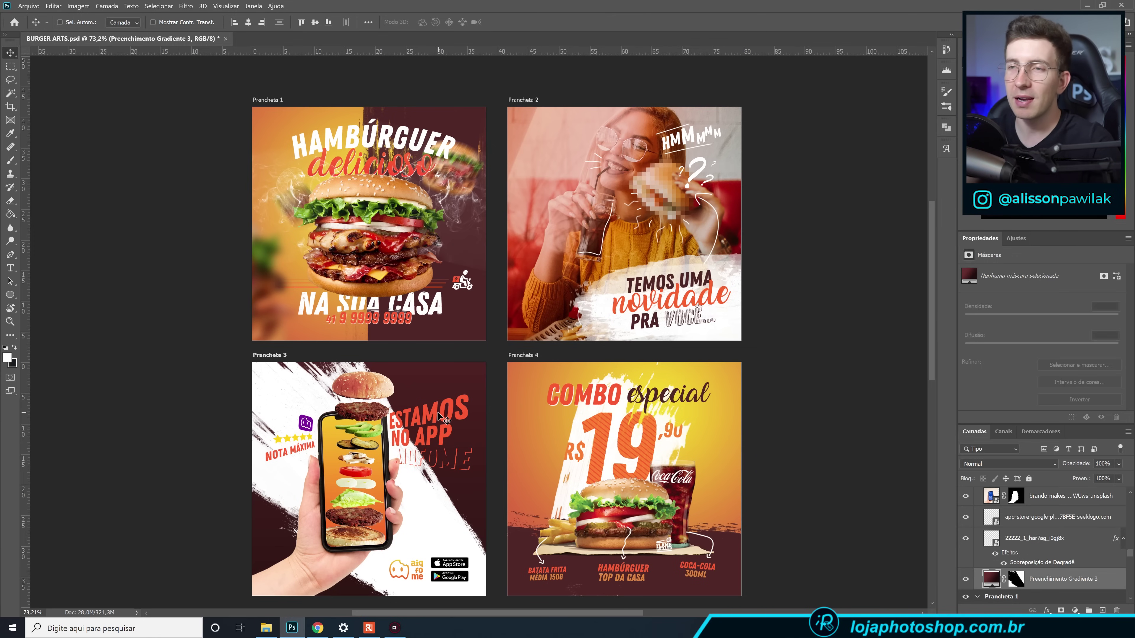
Switch to File Explorer and look through the zingrust font folder inside BURGER MIDIAS SOCIAIS.
left_click(266, 628)
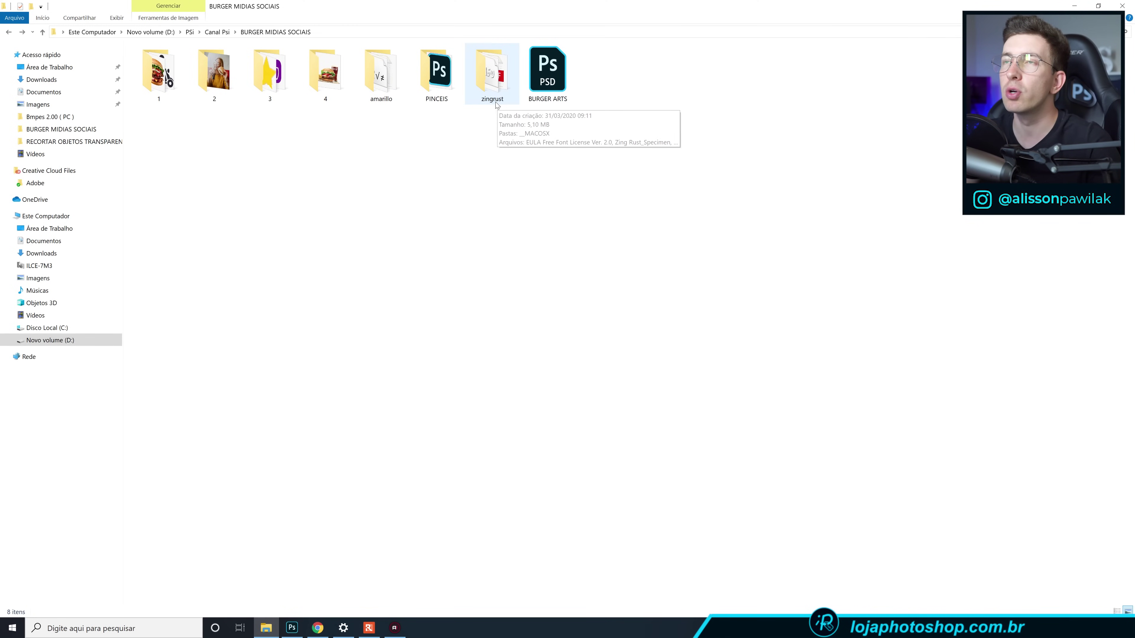
double_click(492, 88)
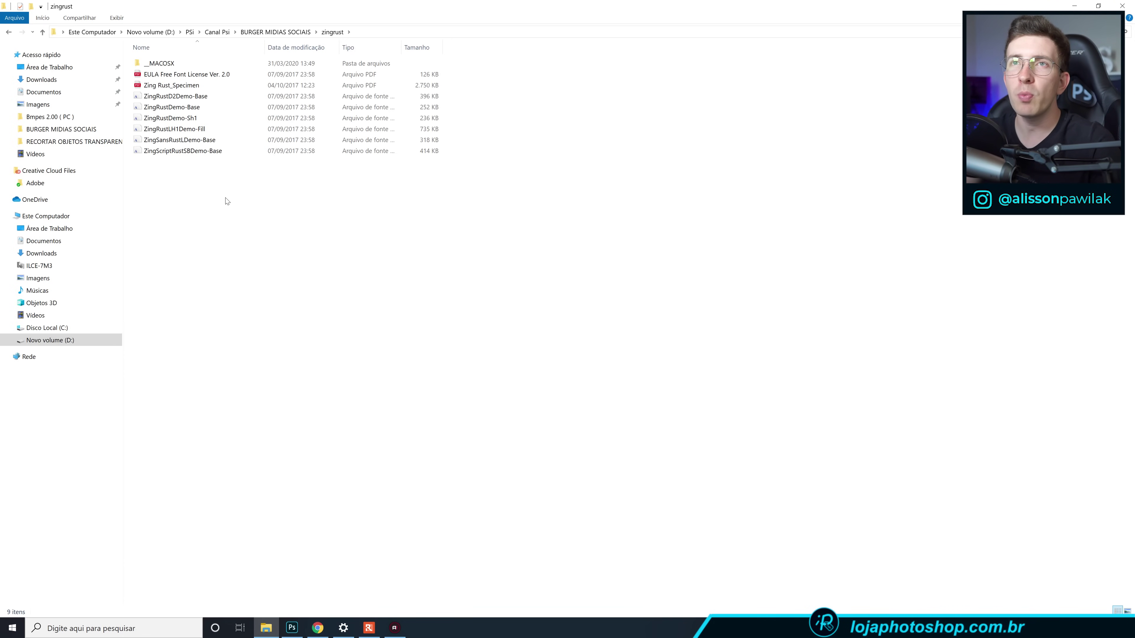
left_click(10, 33)
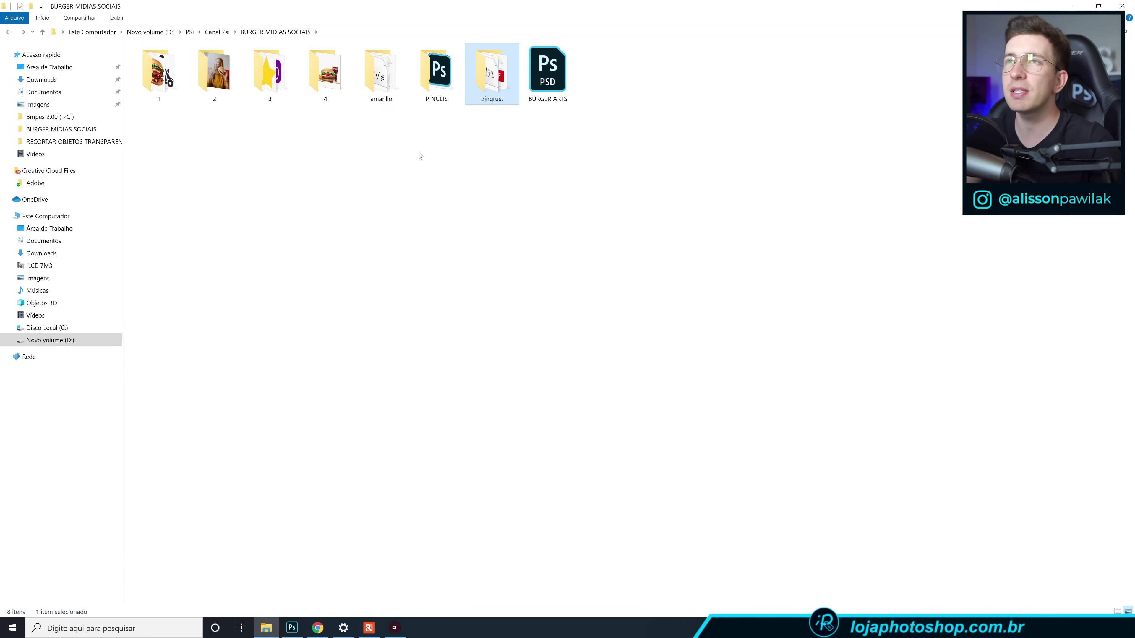
Open the amarillo folder and view the install options for the Amarillo font files.
right_click(389, 85)
left_click(425, 264)
left_click(386, 87)
double_click(386, 89)
left_click(164, 65)
left_click(166, 84, "ctrl")
left_click(166, 64)
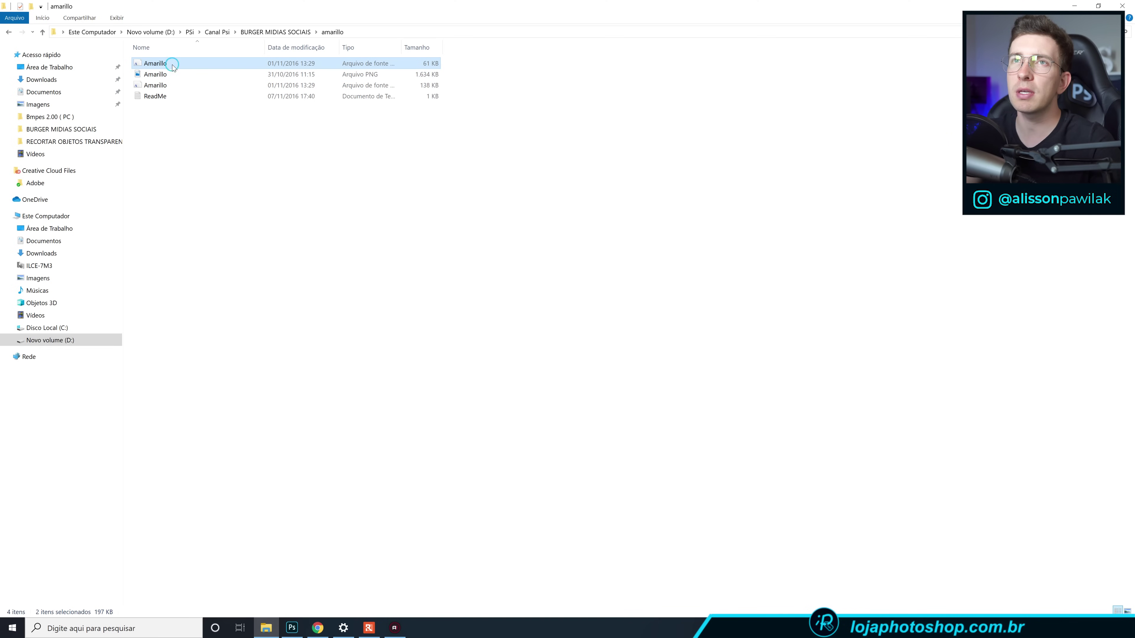
right_click(166, 65)
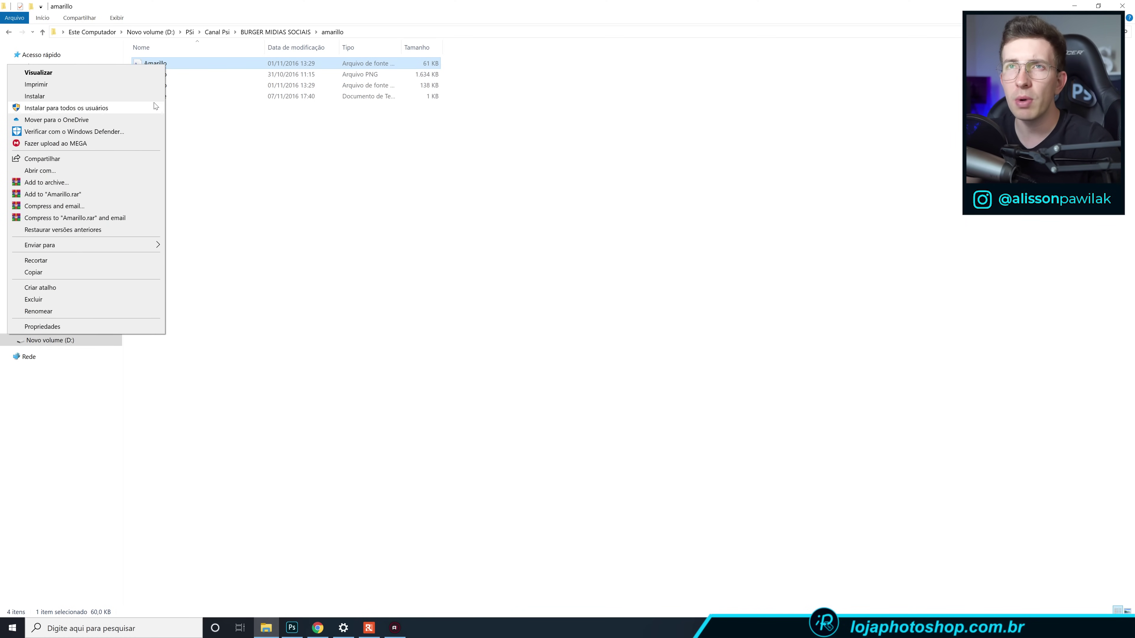
left_click(197, 133)
Select all the Zing Rust font files in the zingrust folder and view their install options.
left_click(9, 32)
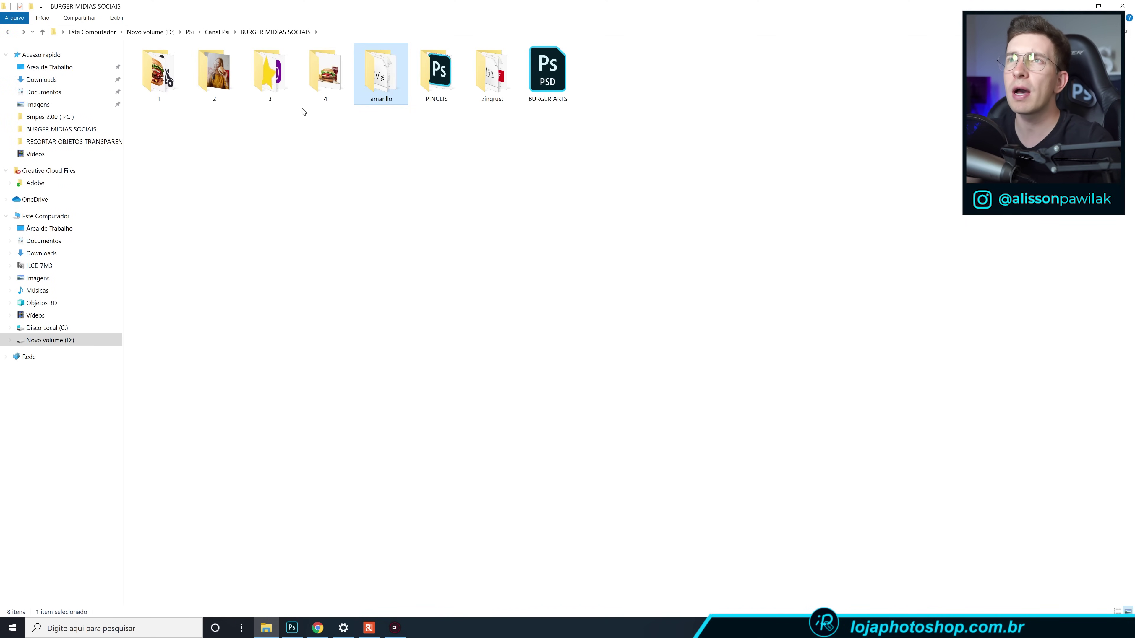
double_click(492, 72)
left_click_drag(222, 198, 185, 97)
right_click(184, 97)
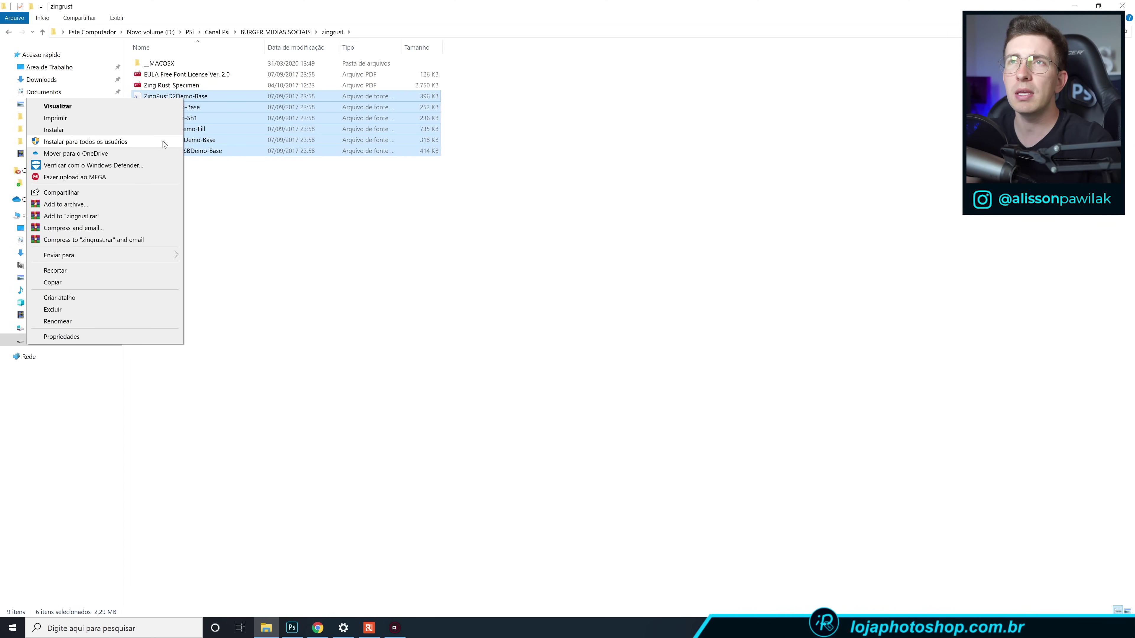
left_click(259, 240)
Locate the SG-Paint-Brush-Strokes brush file in the PINCEIS folder of BURGER MIDIAS SOCIAIS.
left_click(8, 32)
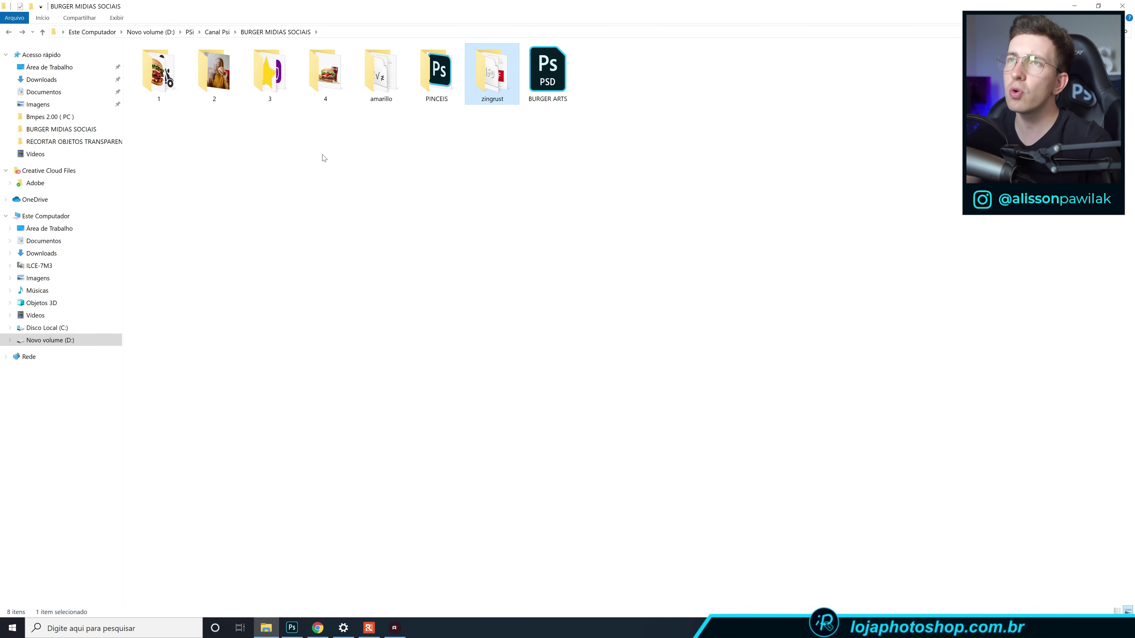
double_click(437, 72)
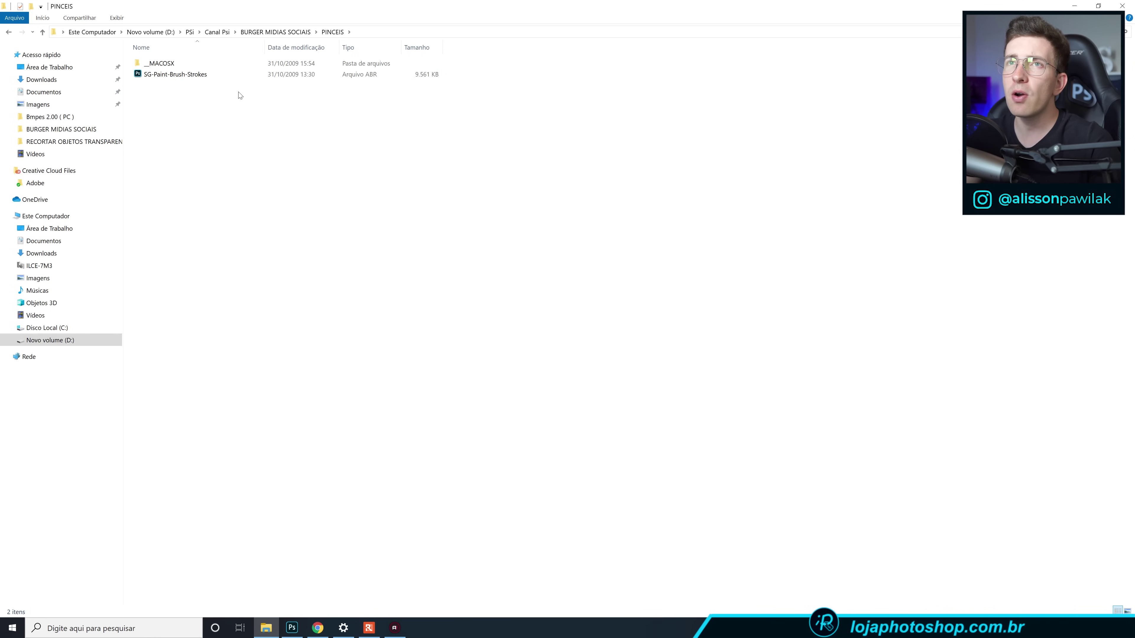
left_click(194, 77)
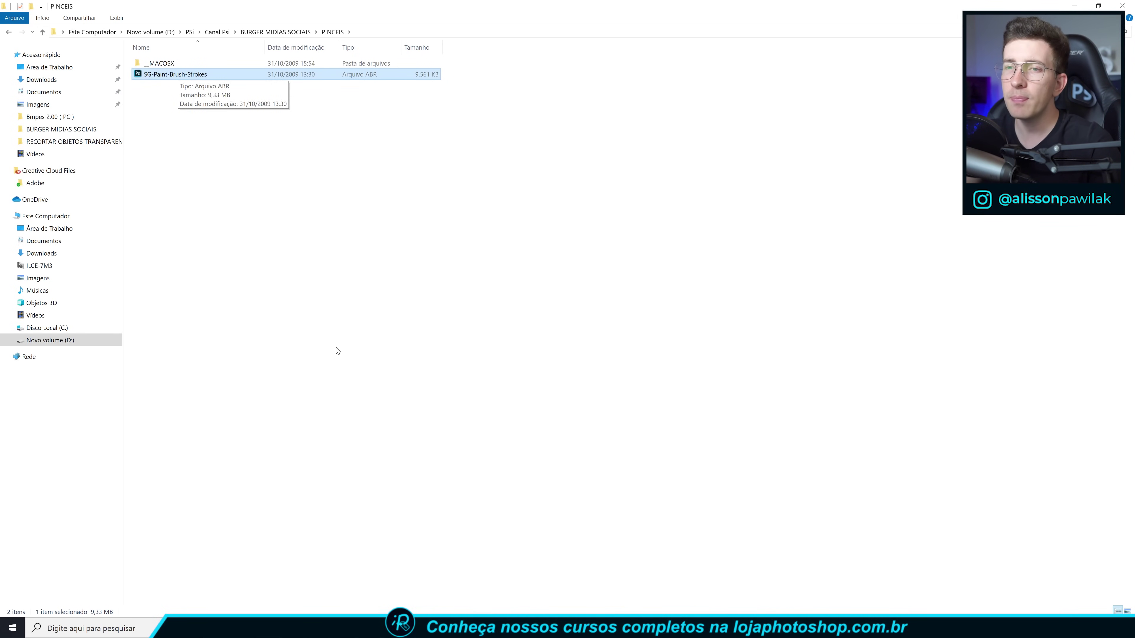
Switch to Photoshop, activate the Brush tool and call up the import command for brushes.
key("alt+Tab")
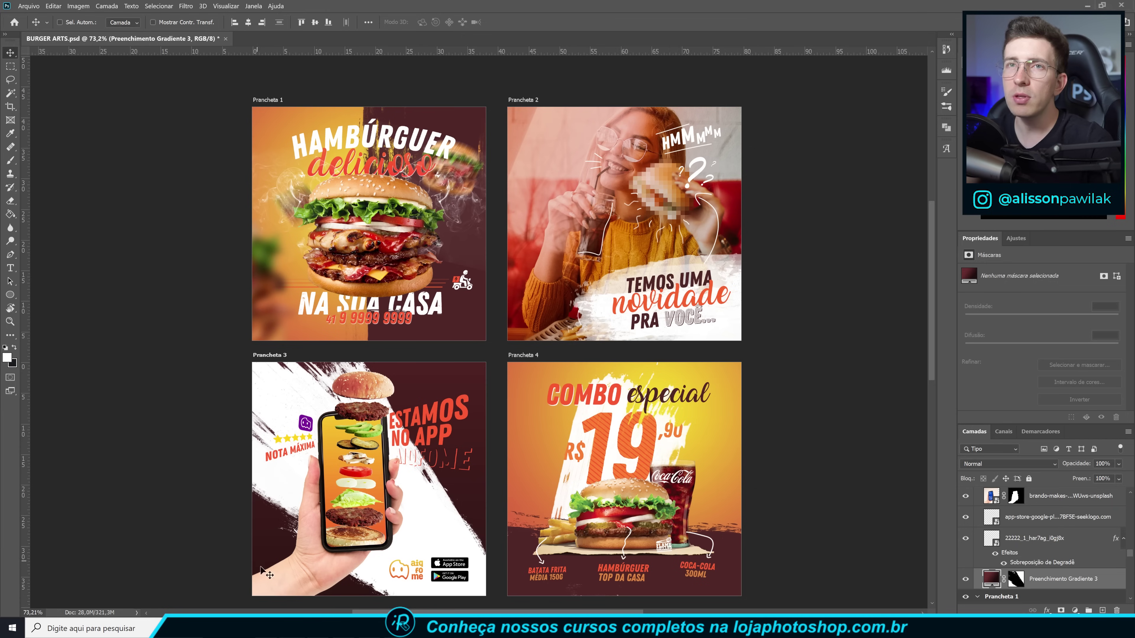
left_click(10, 160)
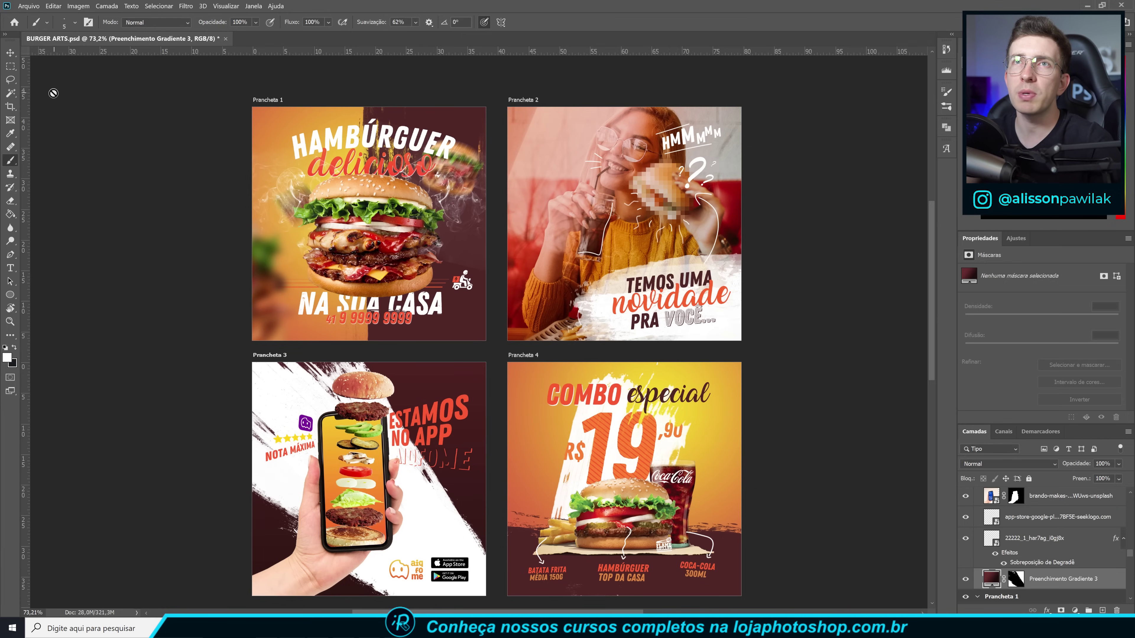
left_click(74, 22)
left_click(351, 42)
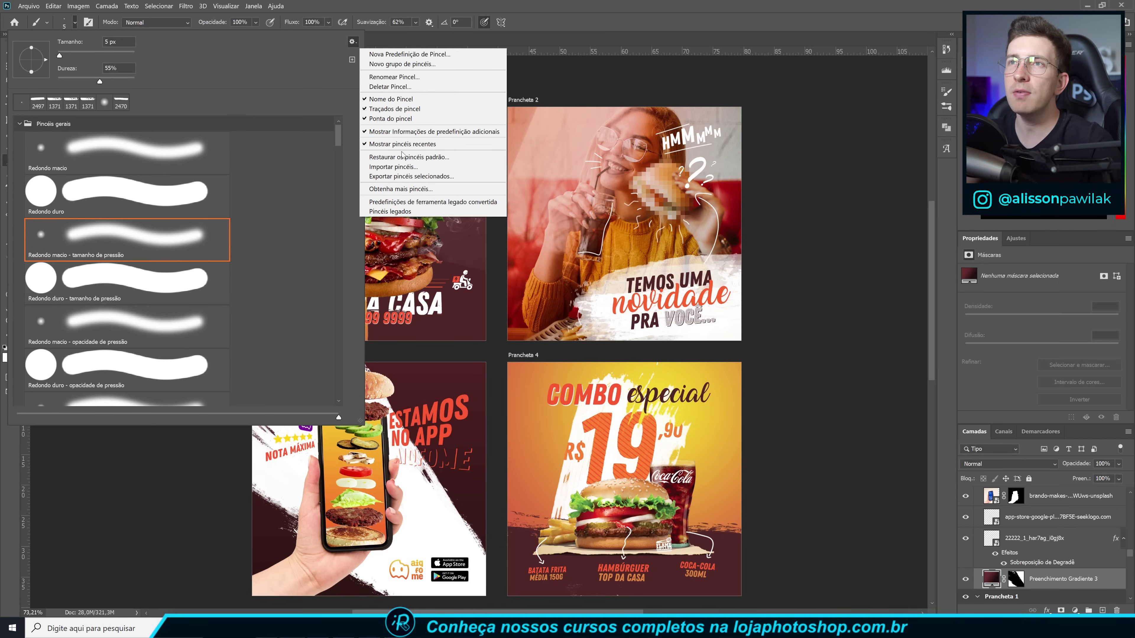
left_click(406, 167)
Browse the brush presets, expand the SG-Paint-Brush-Strokes group and examine its brushes.
left_click_drag(336, 140, 343, 389)
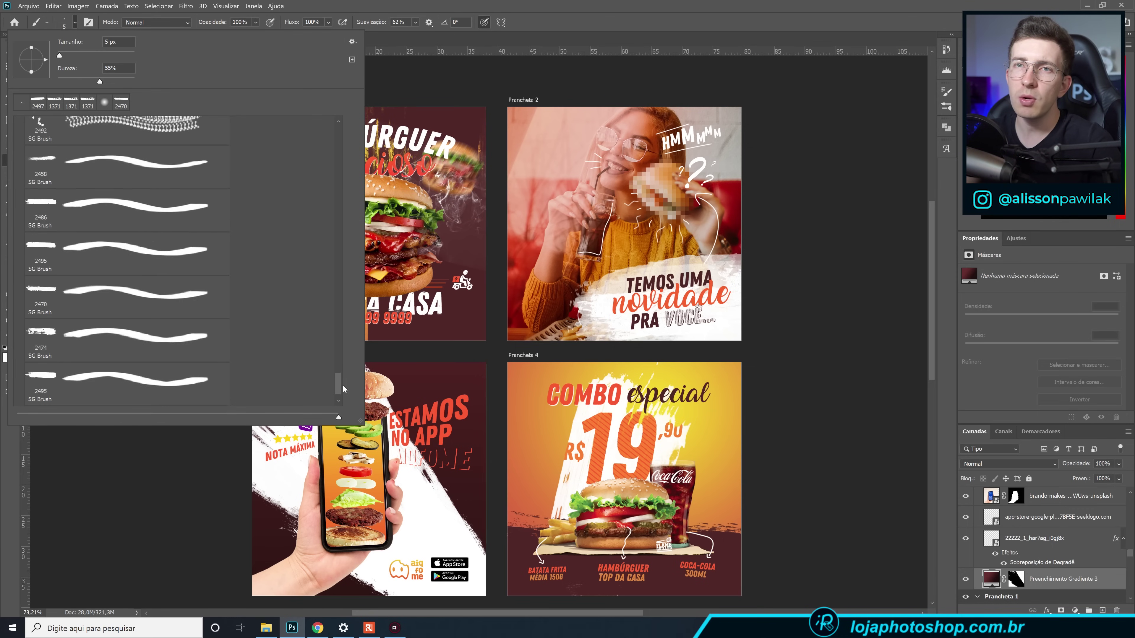
scroll(181, 297, "up", 4)
scroll(181, 298, "up", 10)
scroll(181, 298, "up", 5)
left_click(18, 199)
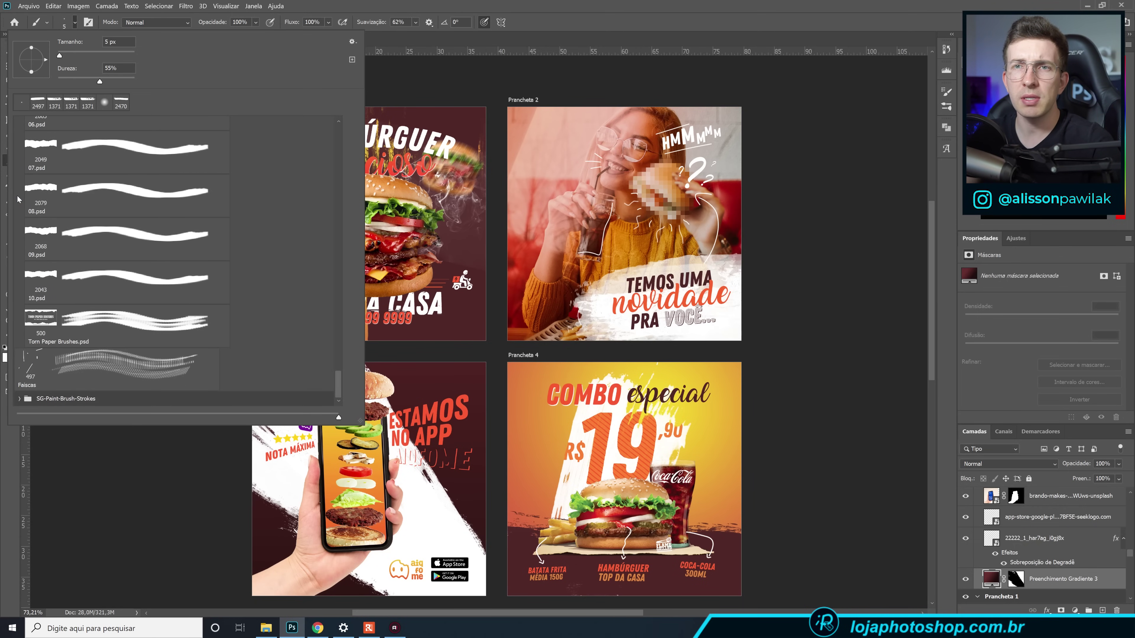
left_click(19, 399)
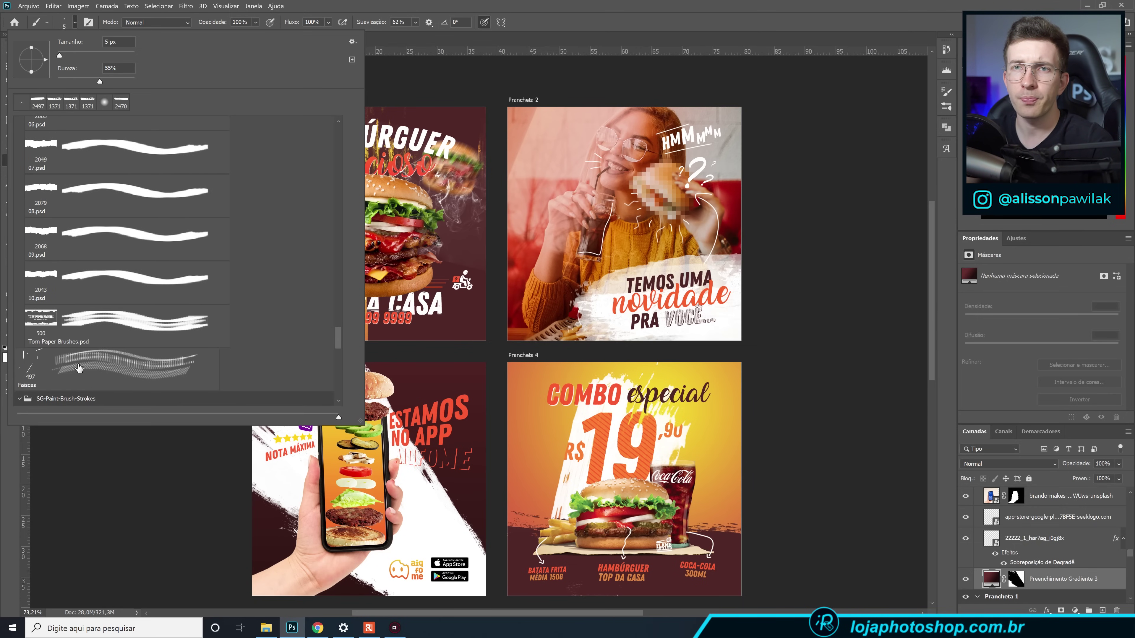
scroll(181, 377, "down", 3)
left_click_drag(336, 347, 341, 394)
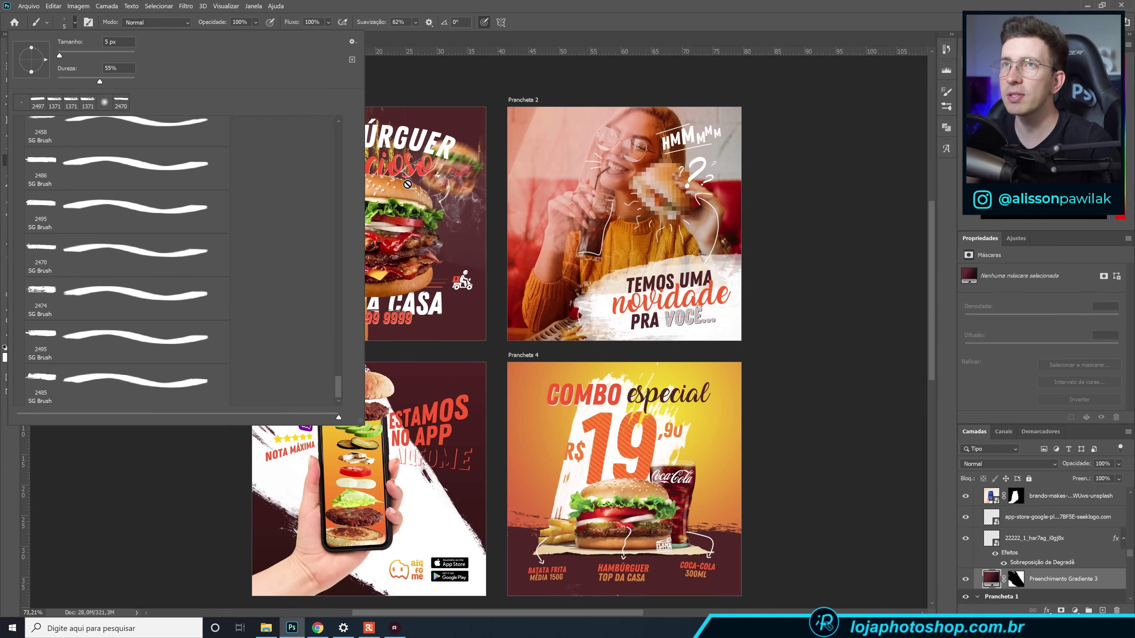
left_click(380, 40)
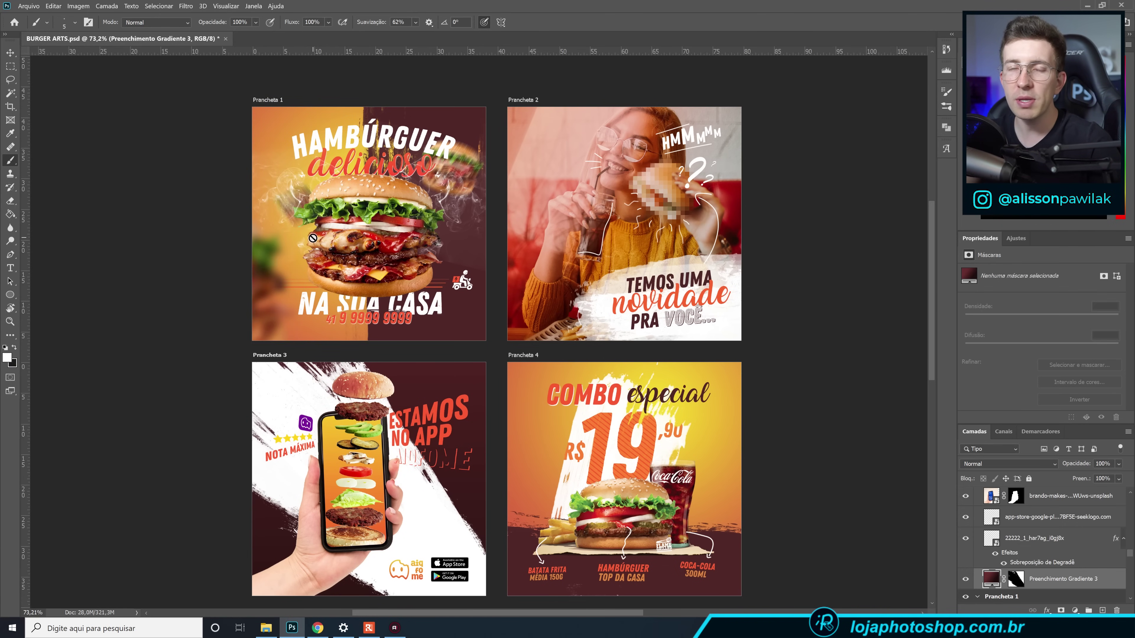
Create a new 1080 x 1080 px RGB document at 72 pixels per inch with artboards enabled and a white background.
key("ctrl+n")
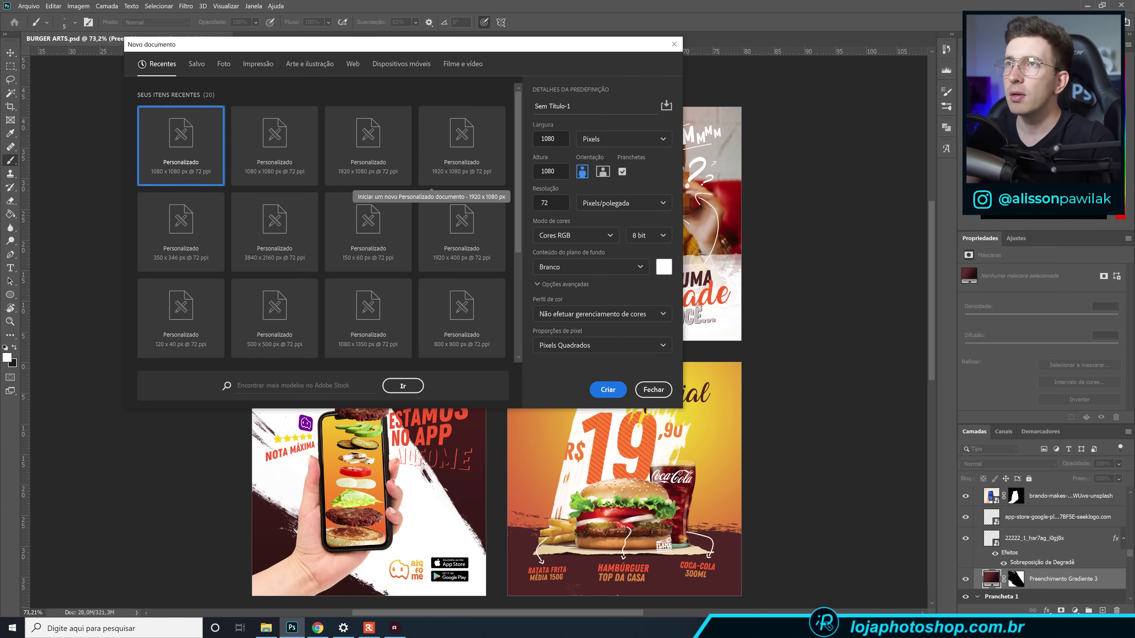
left_click(553, 139)
key("Tab")
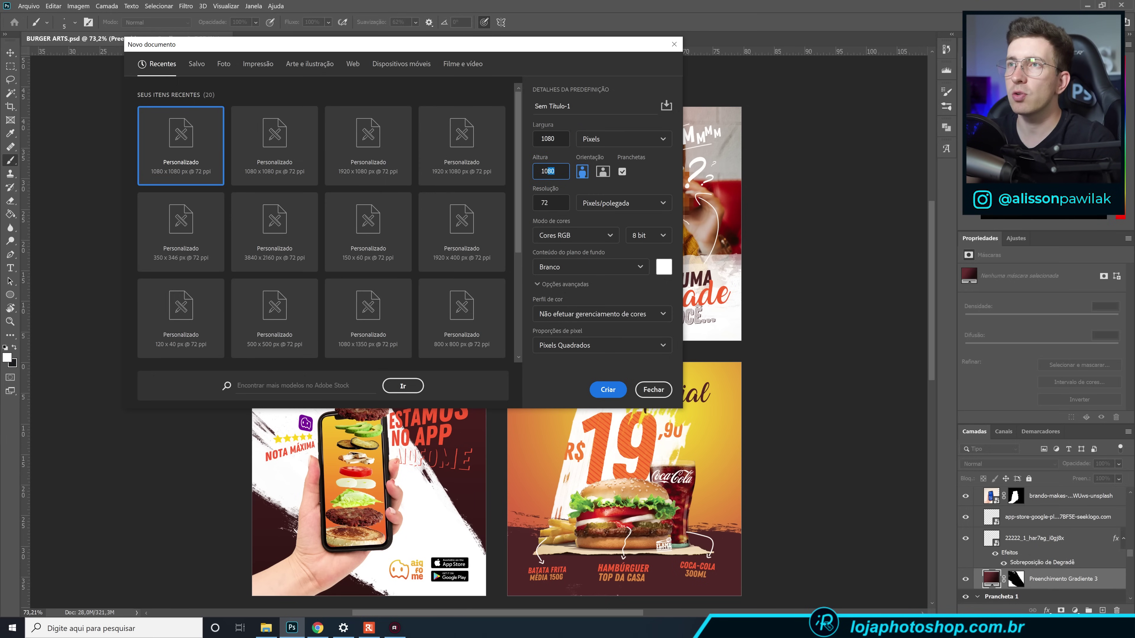
key("Tab")
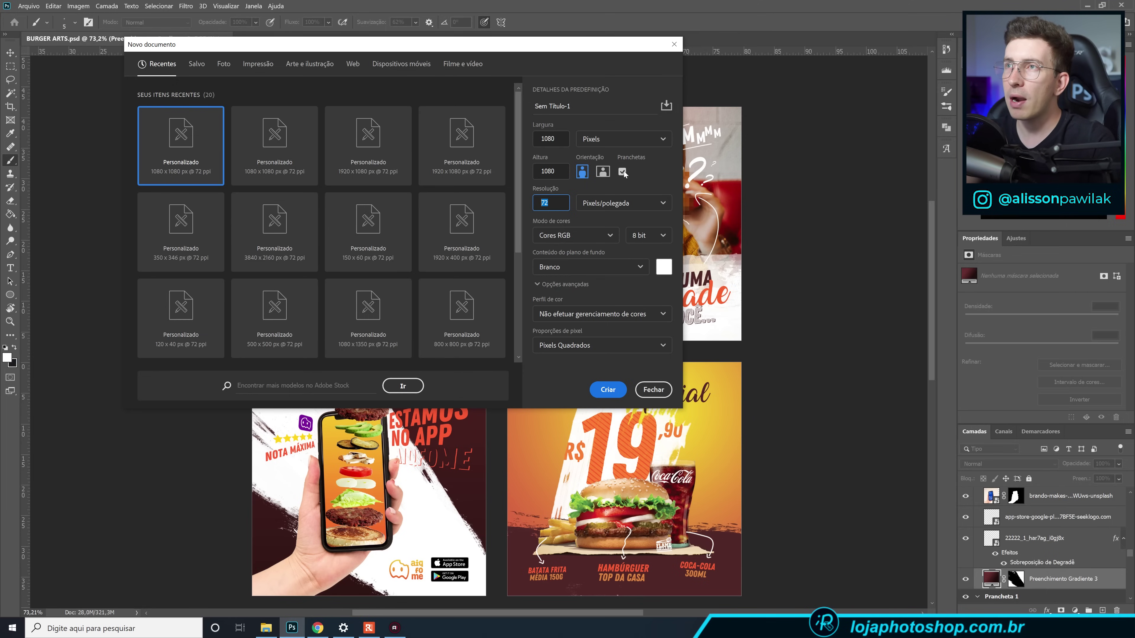
left_click(612, 388)
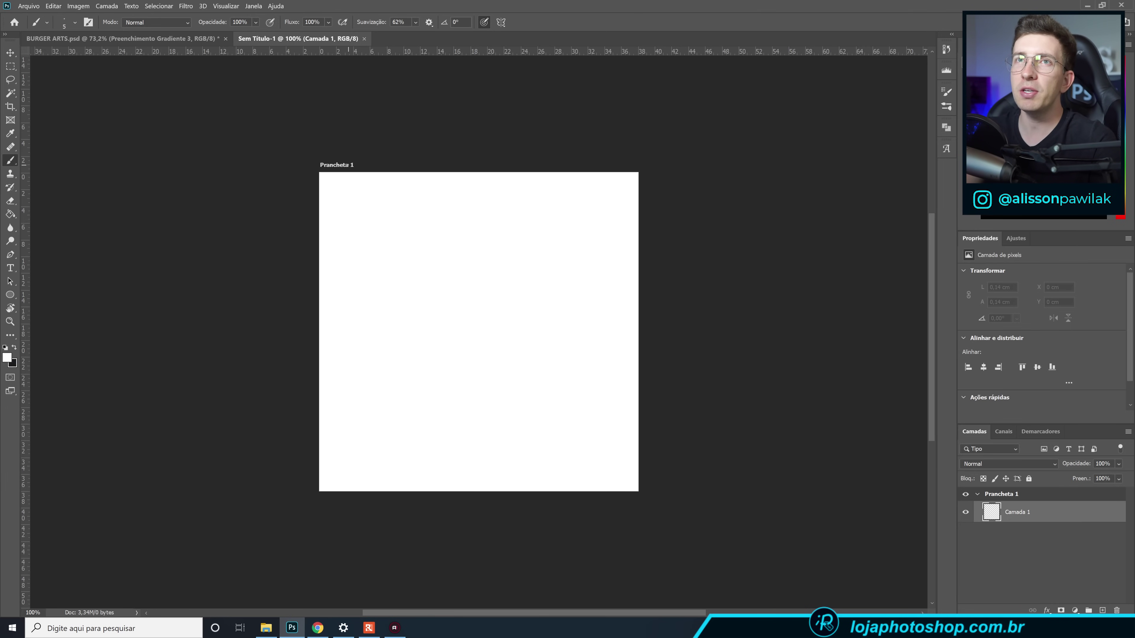
Review the four finished artboards in BURGER ARTS.psd and return to the new blank document.
left_click(189, 39)
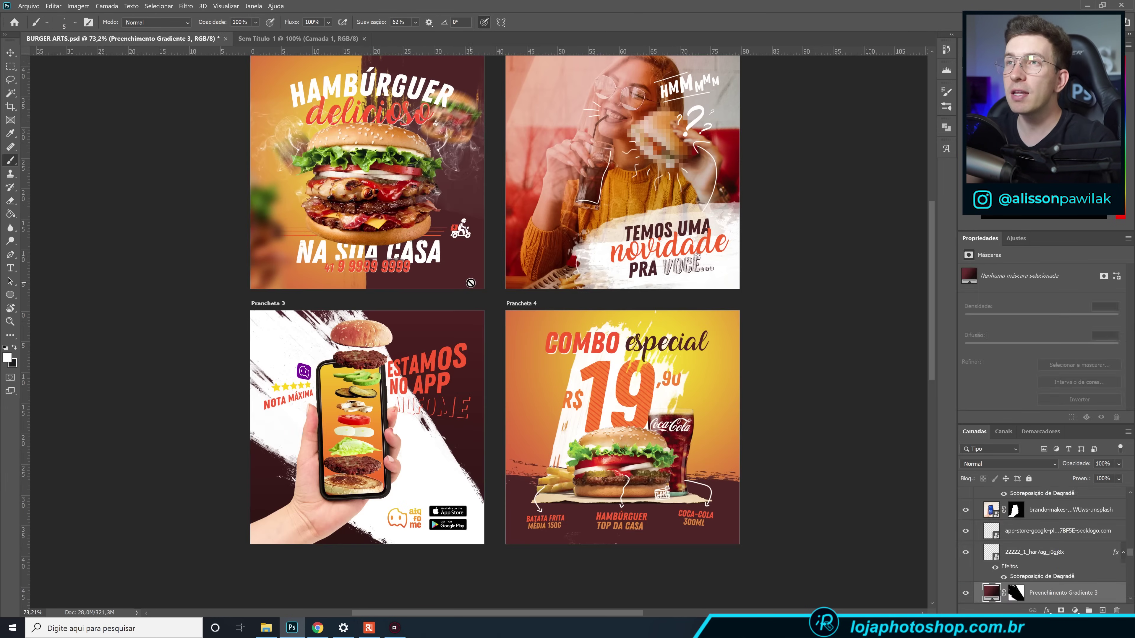
scroll(472, 283, "up", 1)
scroll(471, 283, "up", 1)
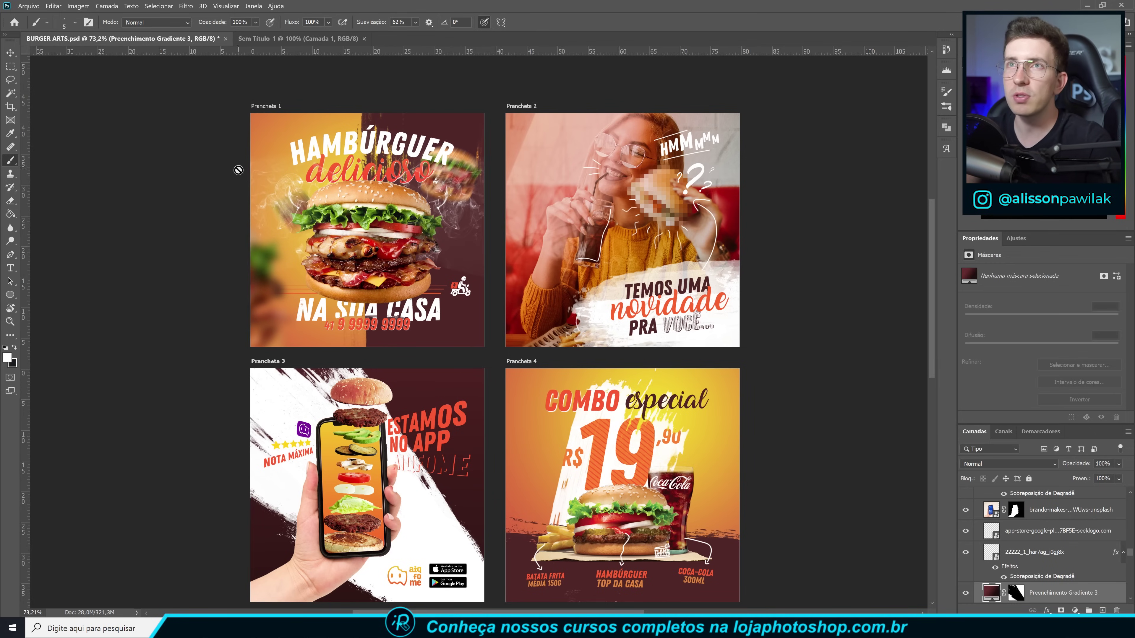
left_click(275, 39)
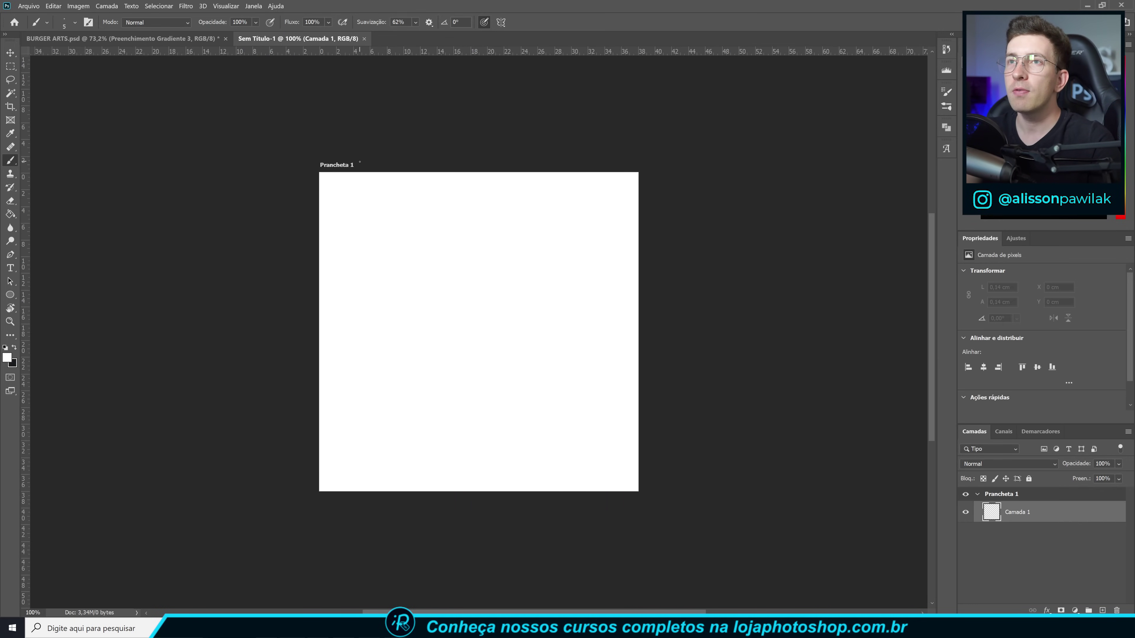
Add a second artboard of the same size to the right of Prancheta 1 with the Artboard tool.
left_click(10, 52)
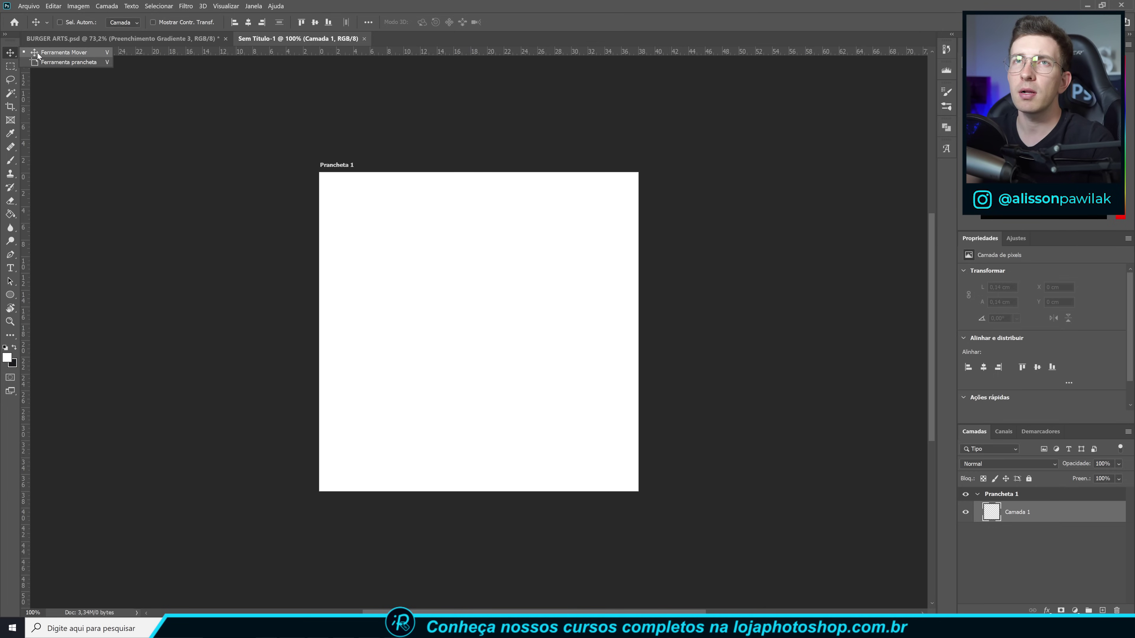
left_click(44, 62)
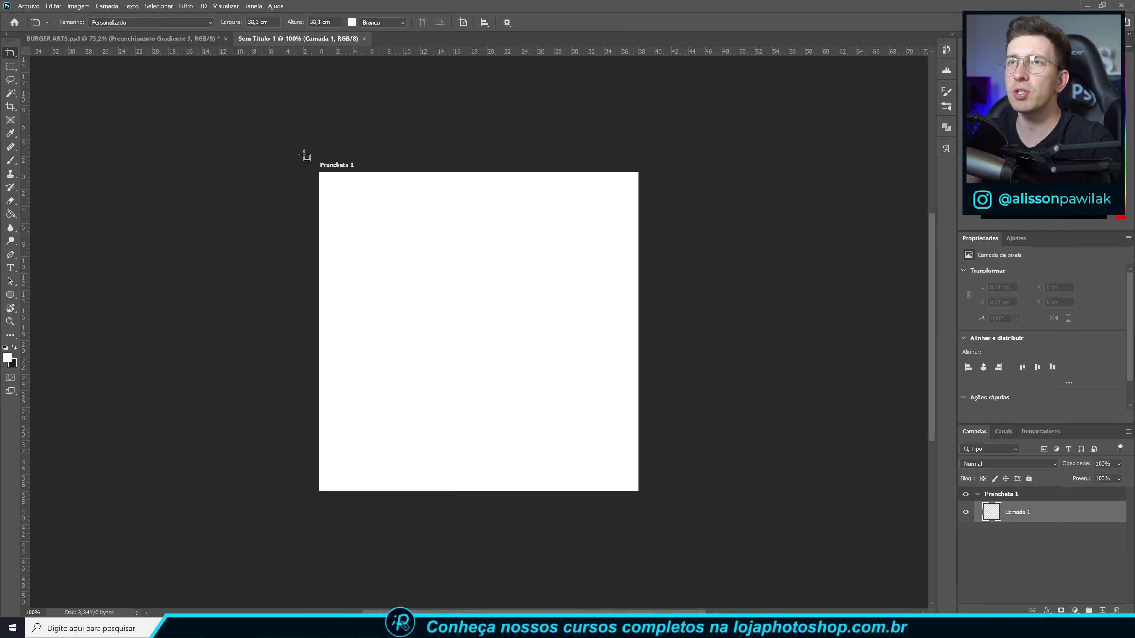
left_click(412, 250)
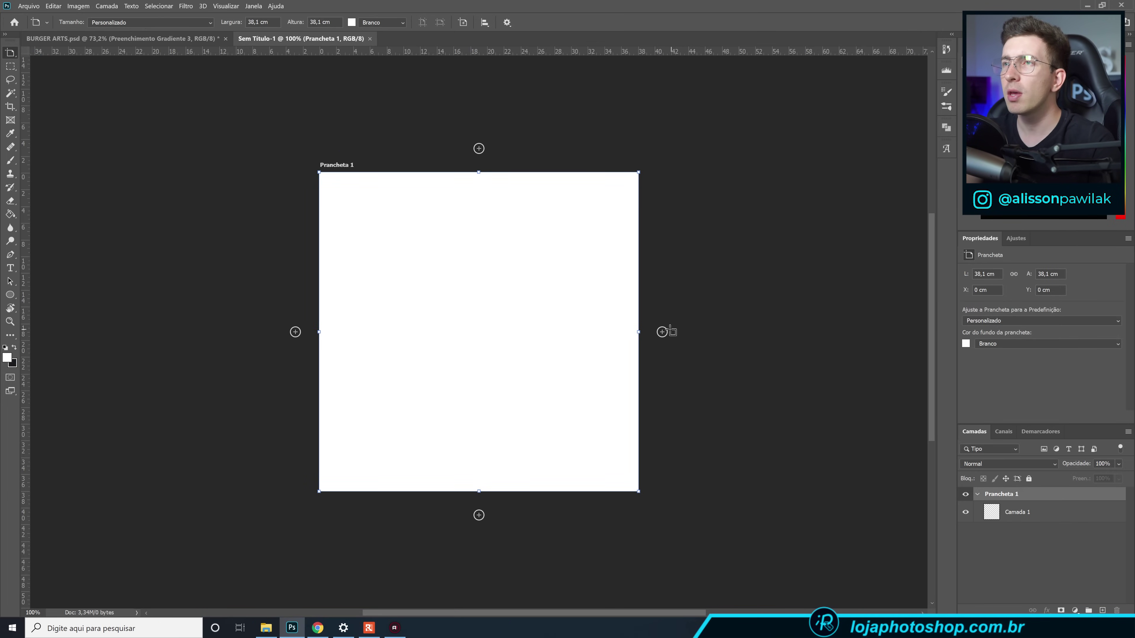
left_click(663, 332)
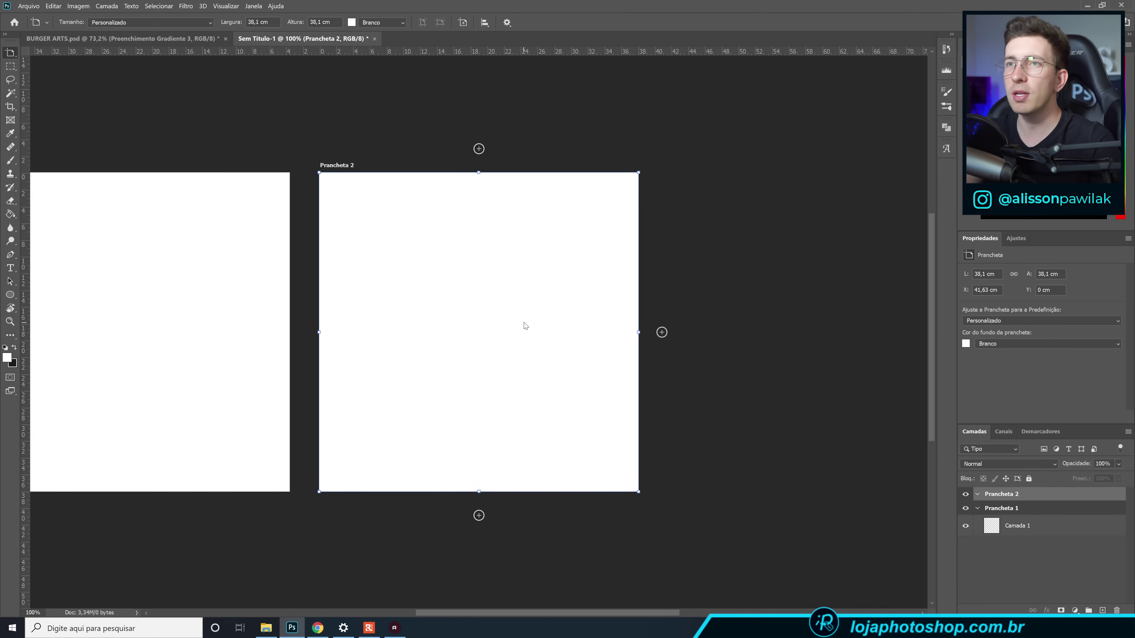
Add an artboard below Prancheta 1 and another to the right of that one, completing a two-by-two grid.
left_click_drag(372, 305, 631, 253)
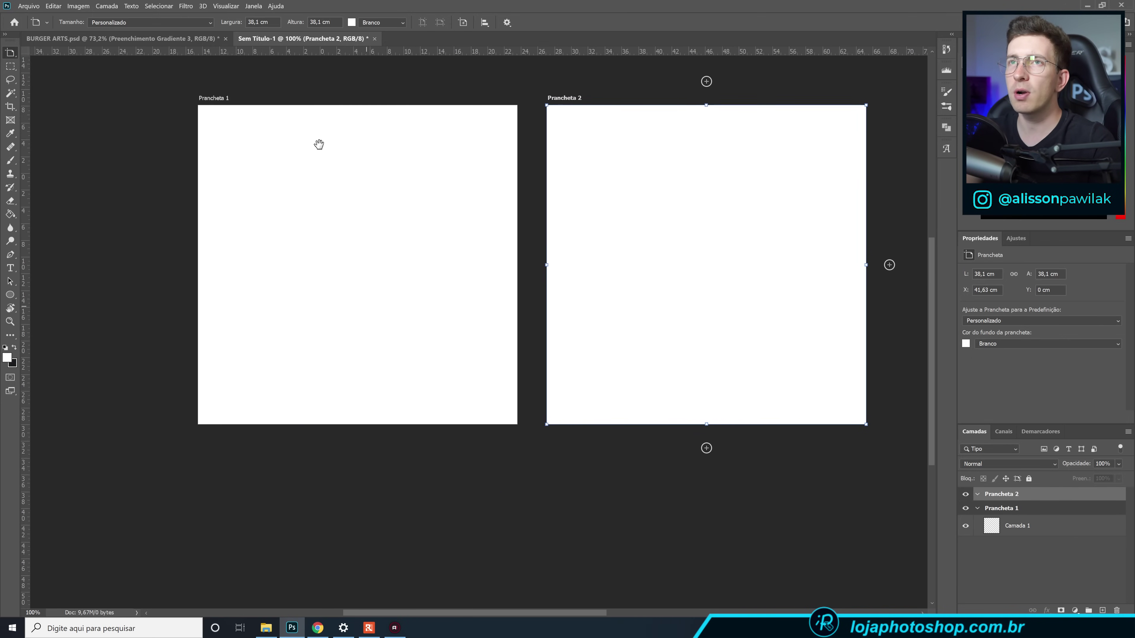
left_click(236, 155)
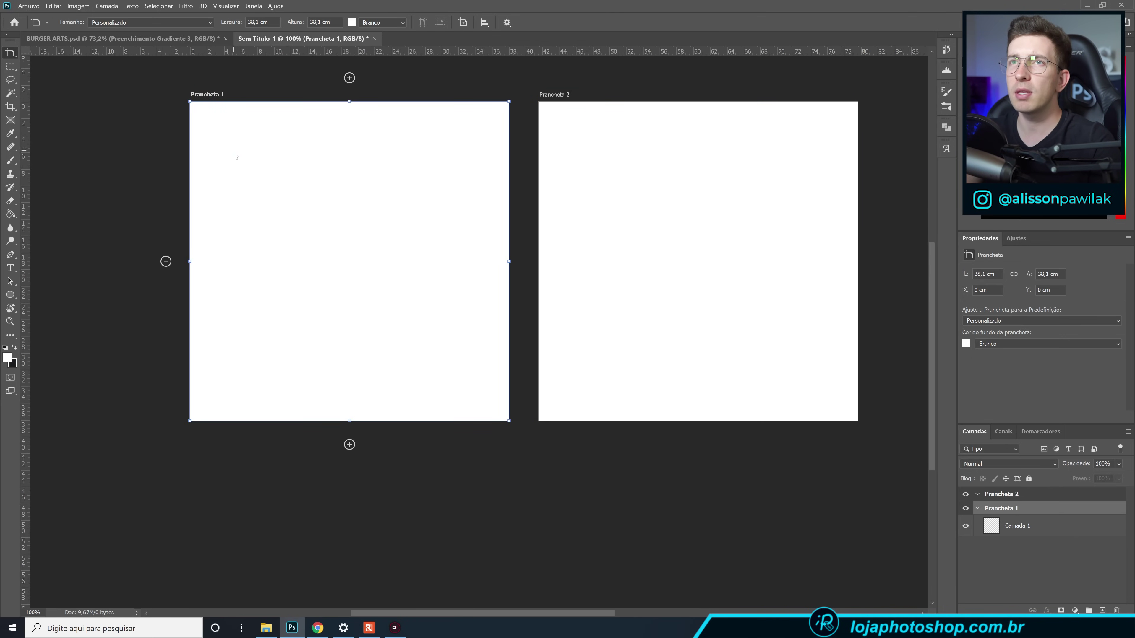
left_click(349, 444)
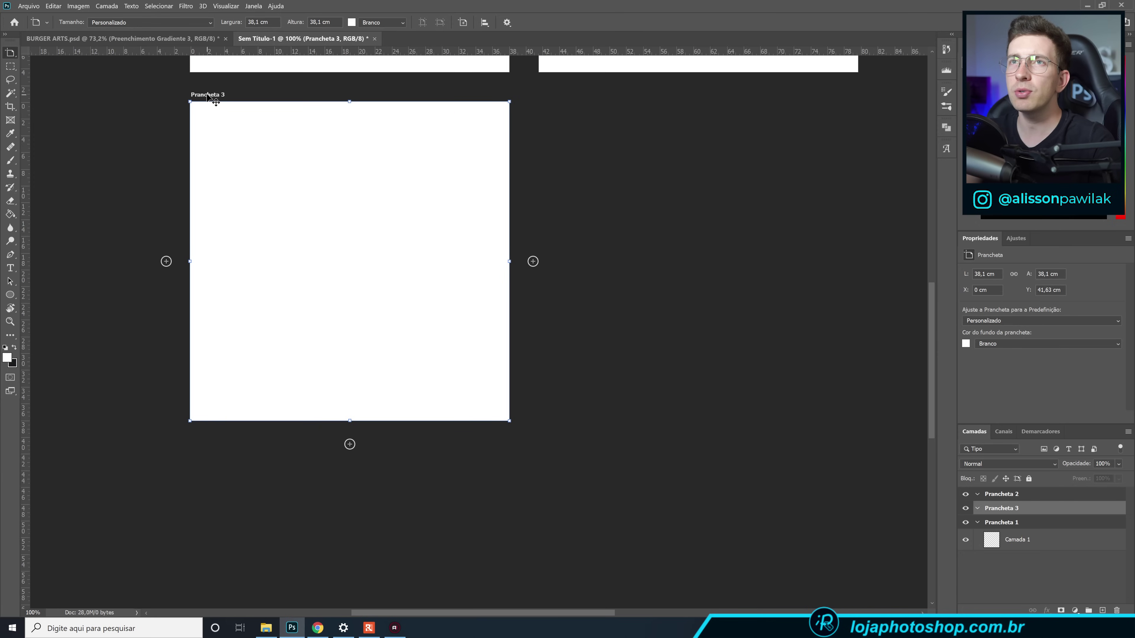
left_click(533, 262)
left_click_drag(477, 264, 661, 390)
scroll(657, 390, "down", 3)
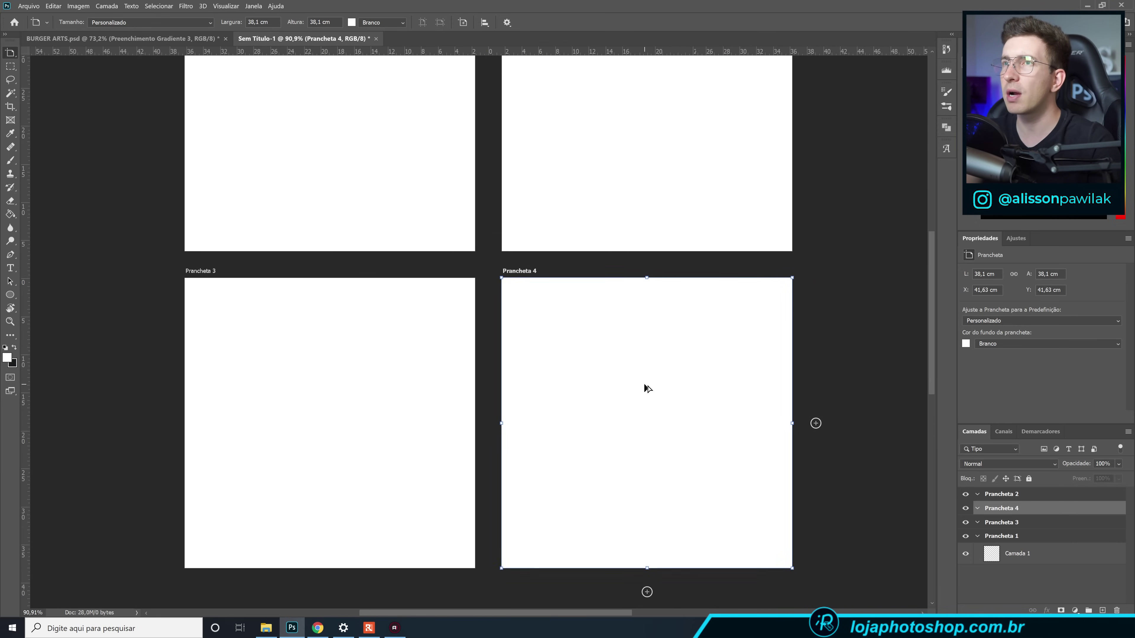
scroll(688, 226, "up", 1)
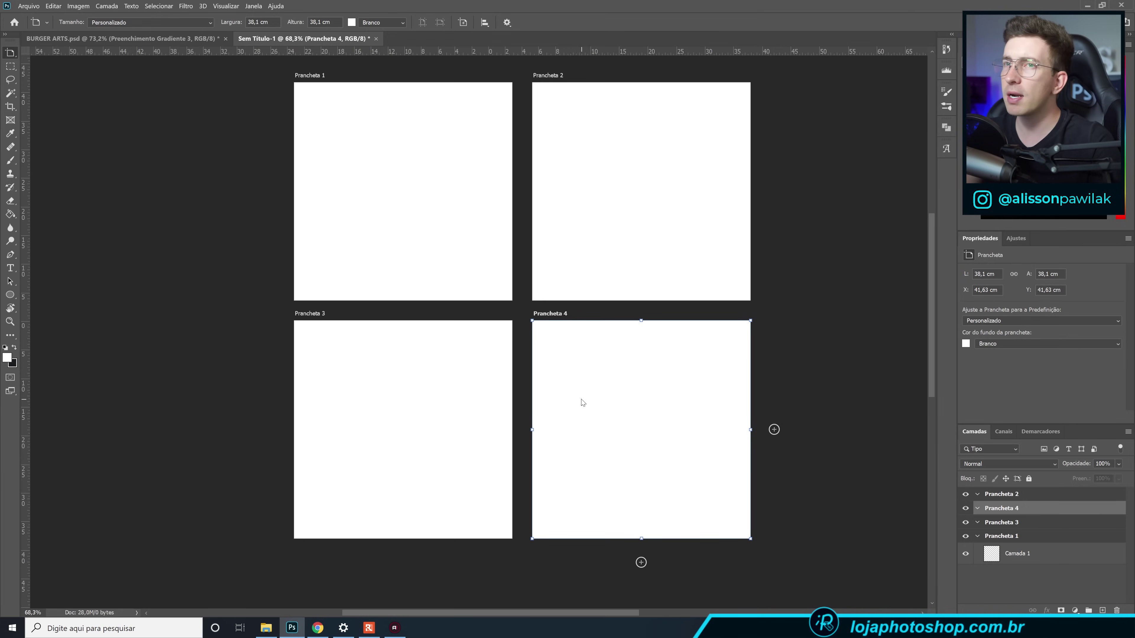
Move Prancheta 2 directly above Prancheta 1 in the layer order so the four artboards are stacked in numerical sequence.
left_click(1000, 524)
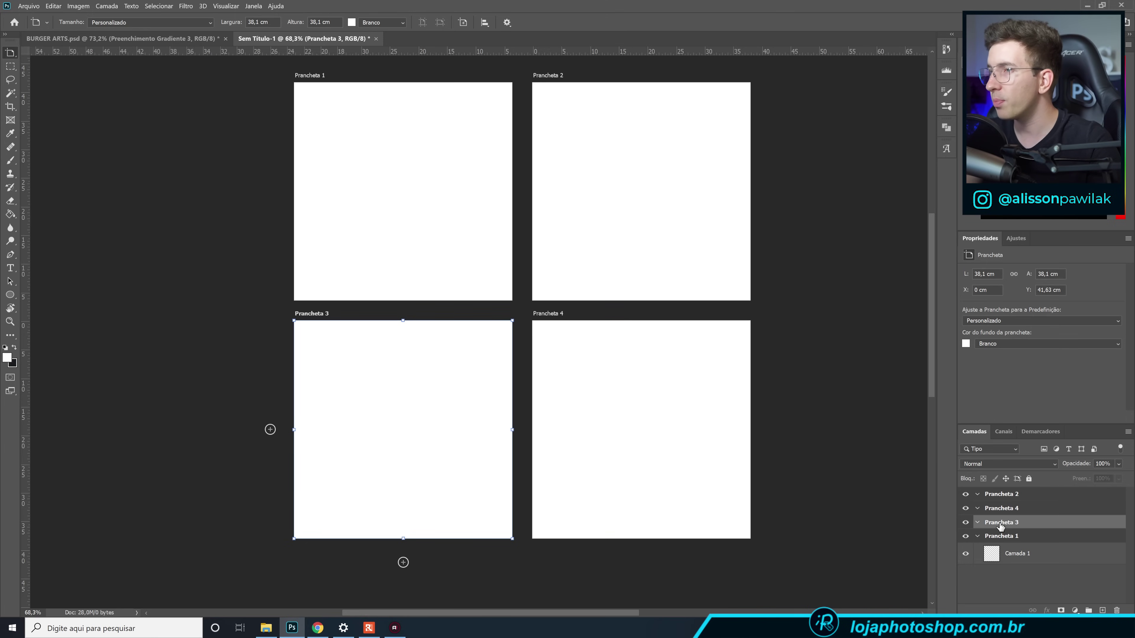
left_click(1002, 537)
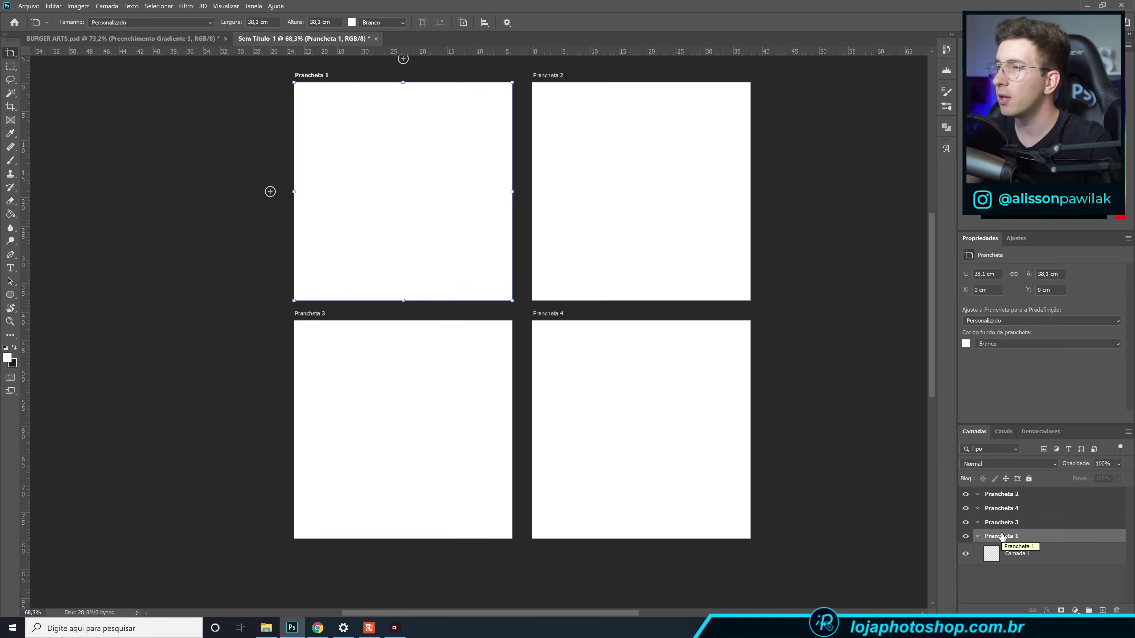
mouse_move(1002, 537)
left_mouse_down()
mouse_move(1005, 505)
mouse_move(1008, 533)
left_mouse_up()
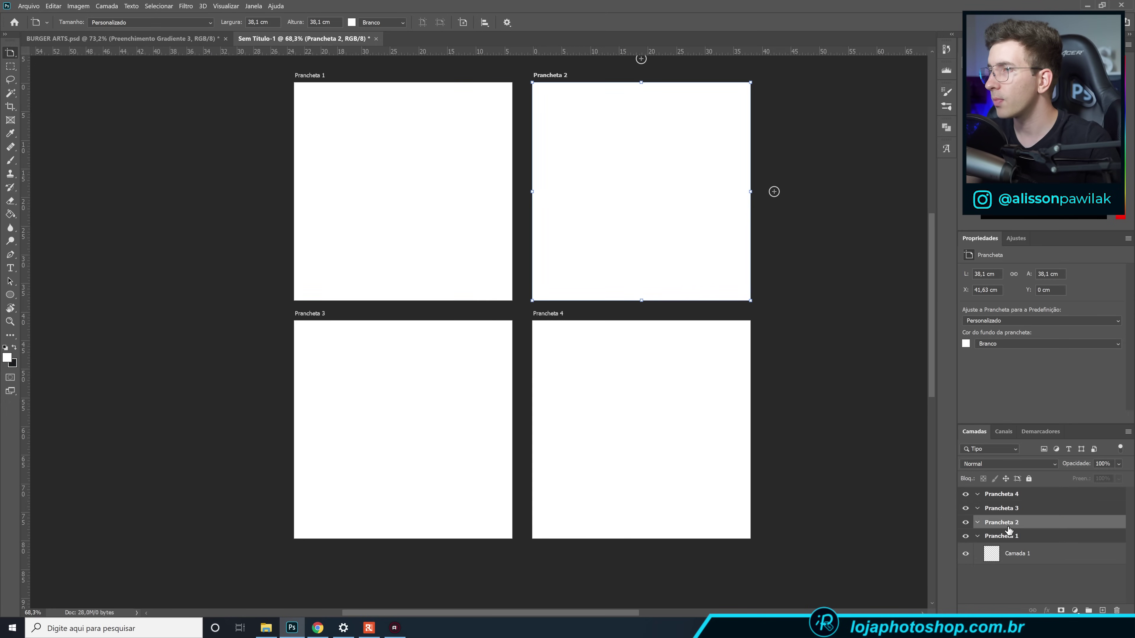
left_click(1012, 496)
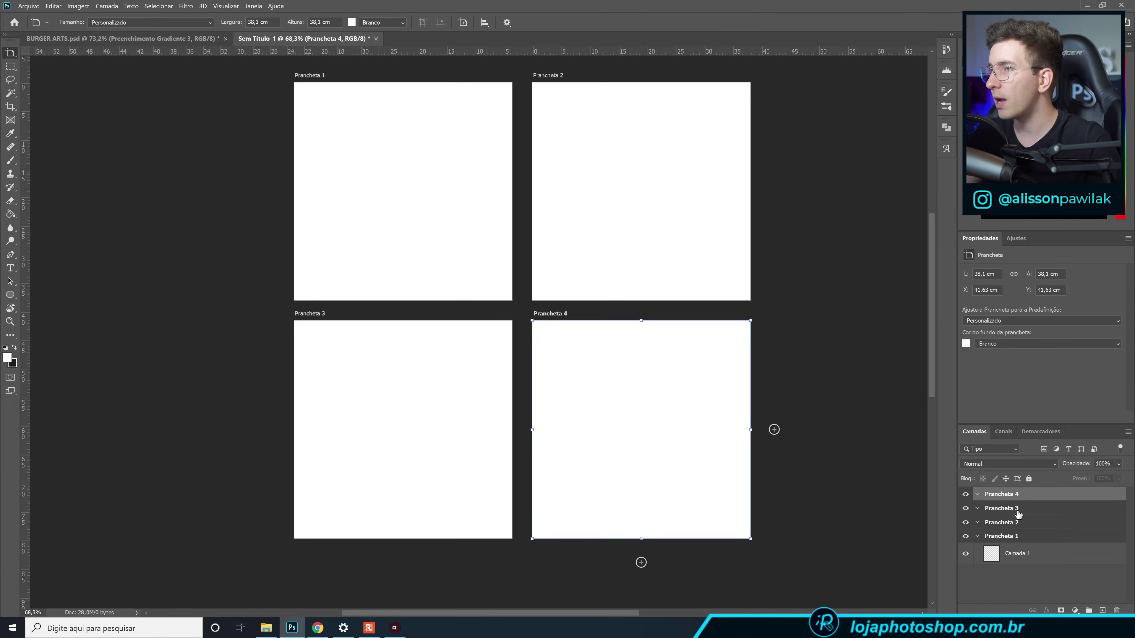
left_click(1030, 541)
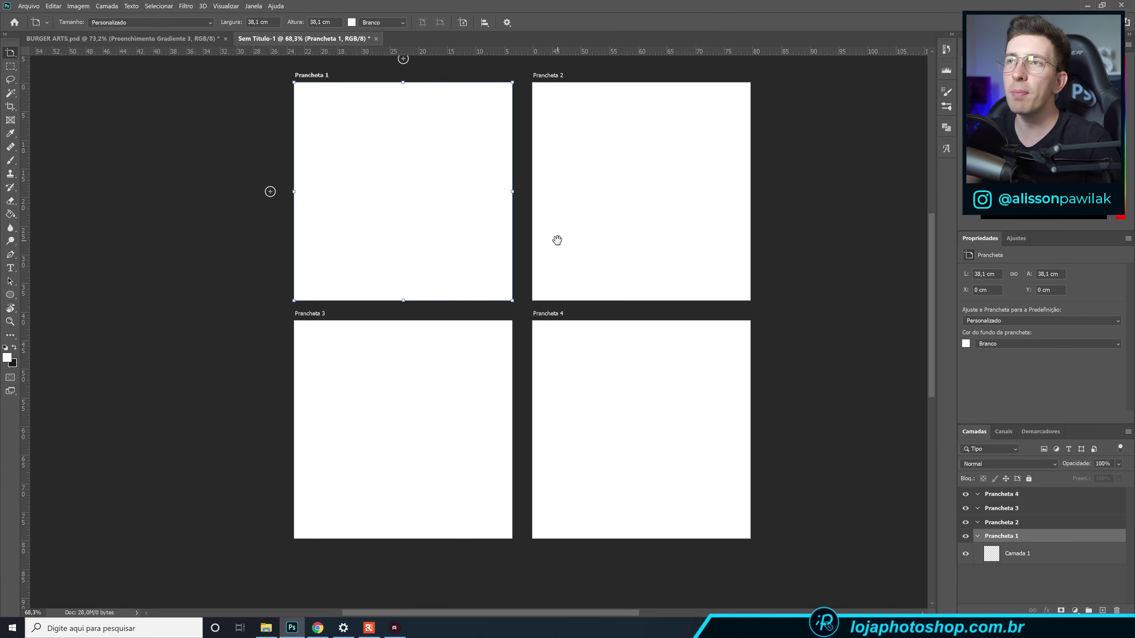
left_click_drag(558, 238, 559, 296)
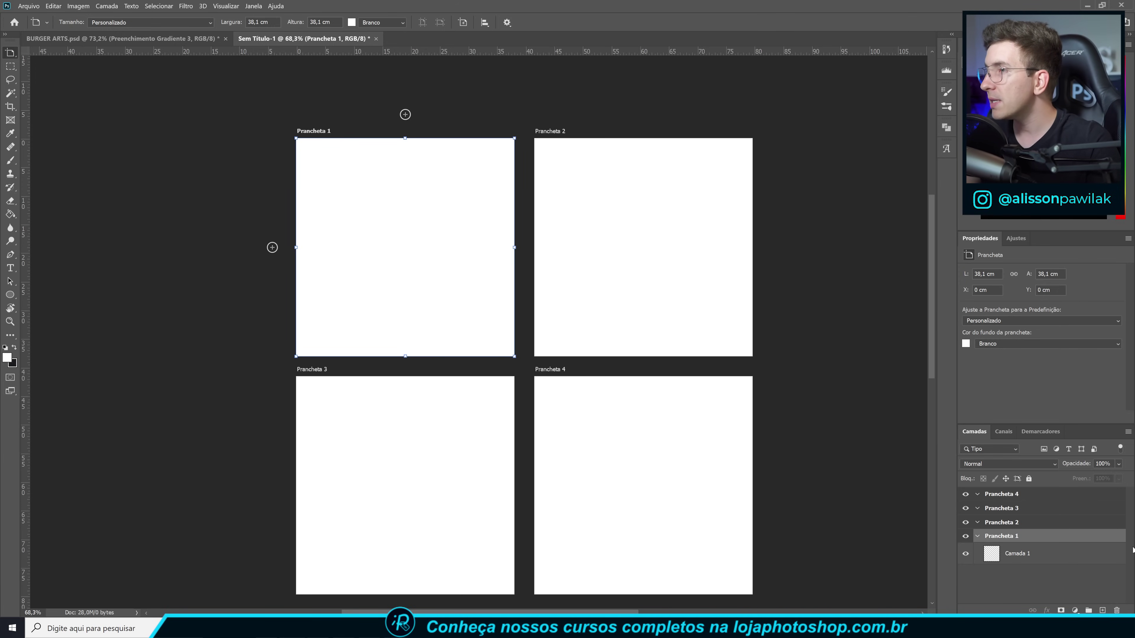
Add a fifth artboard beside Prancheta 4, resize it to a narrow portrait about 19 × 38 cm and place it right of the grid.
left_click(558, 371)
left_click(778, 485)
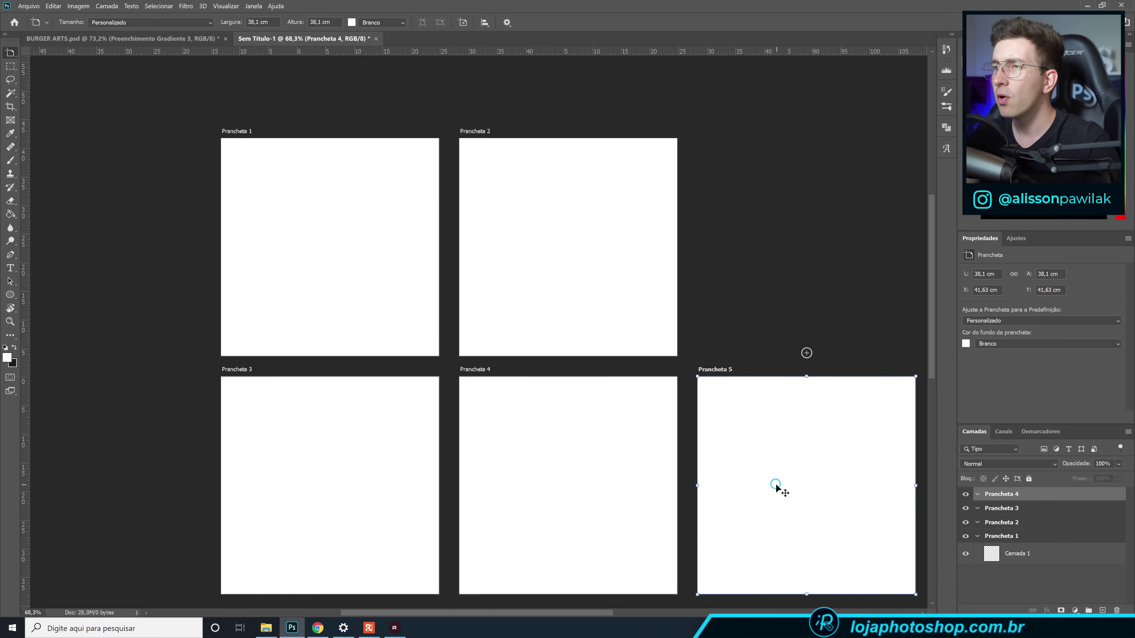
left_click_drag(641, 593, 643, 524)
left_click_drag(535, 450, 679, 448)
left_click_drag(690, 368, 562, 274)
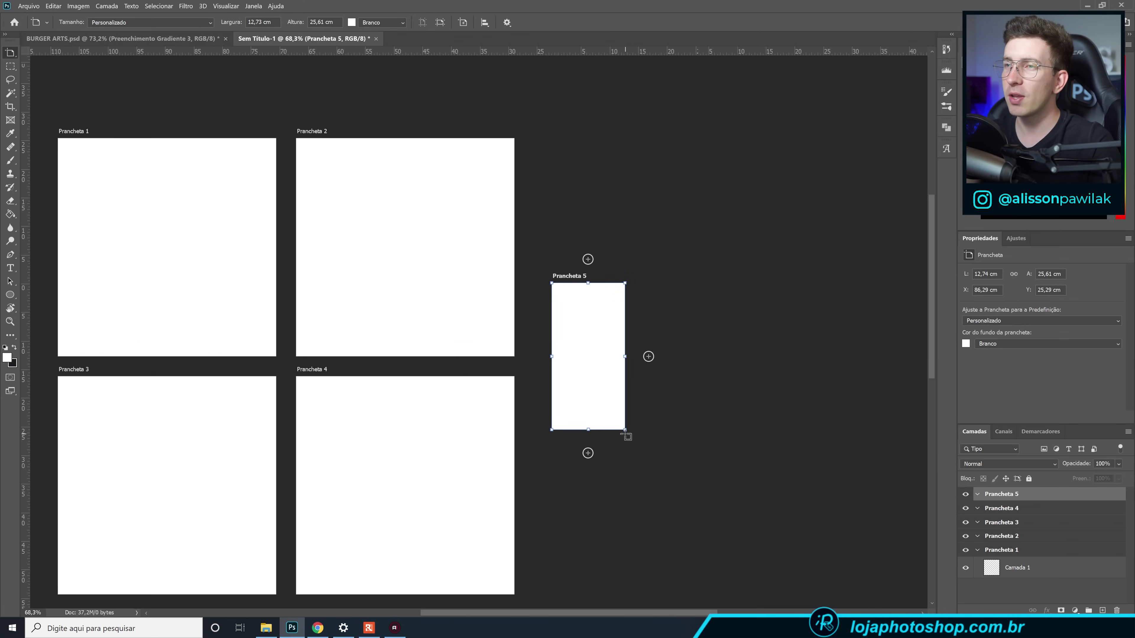
left_click_drag(626, 428, 662, 500)
left_click_drag(576, 276, 563, 263)
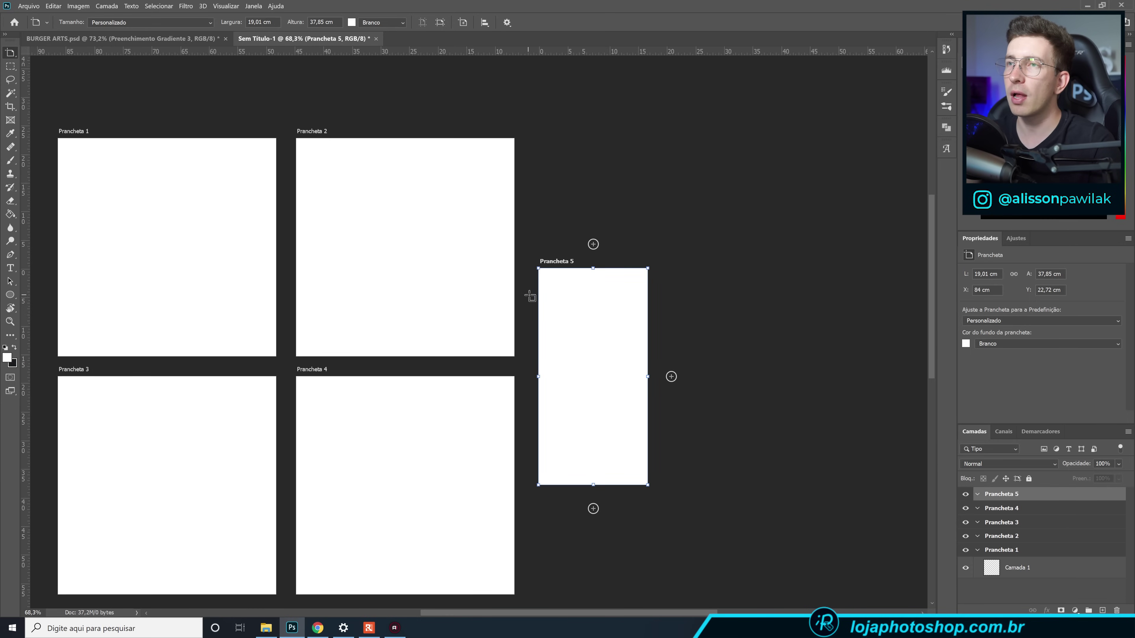
key("v")
key("ctrl+r")
Add a gradient fill layer to Prancheta 1 and set the gradient's end opacity stop to 100%.
left_click(1012, 572)
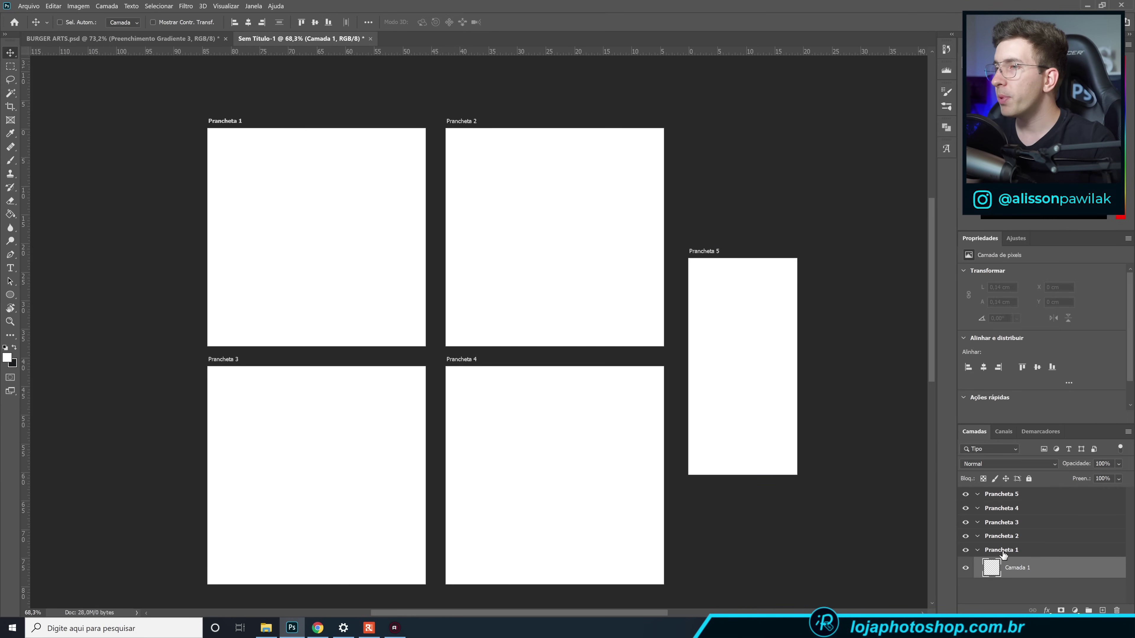
left_click(1075, 610)
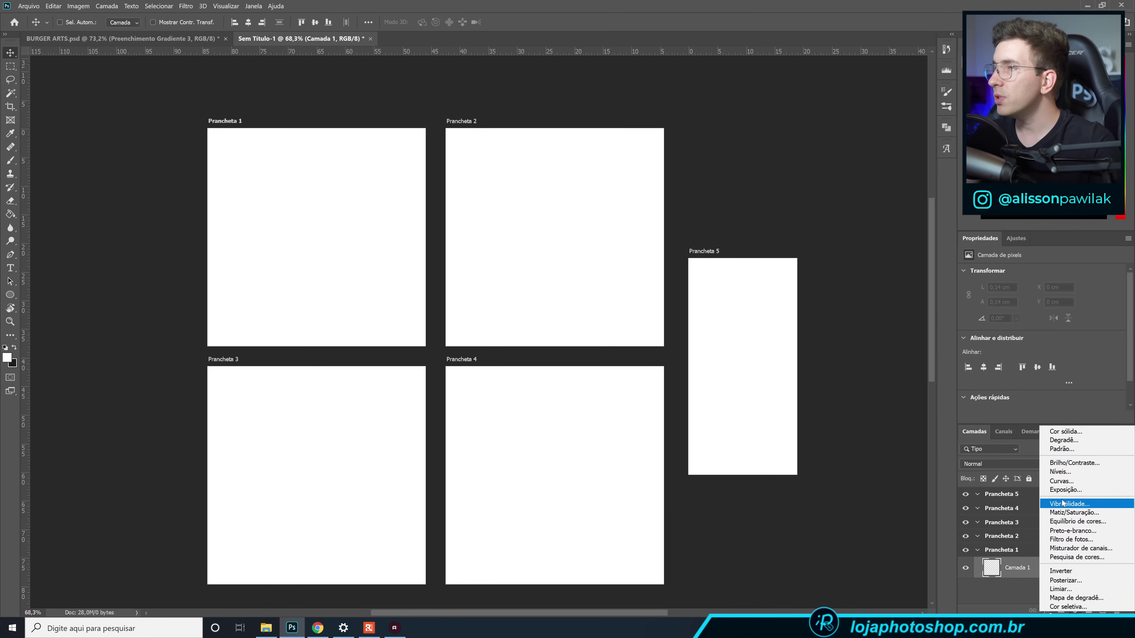
left_click(1064, 440)
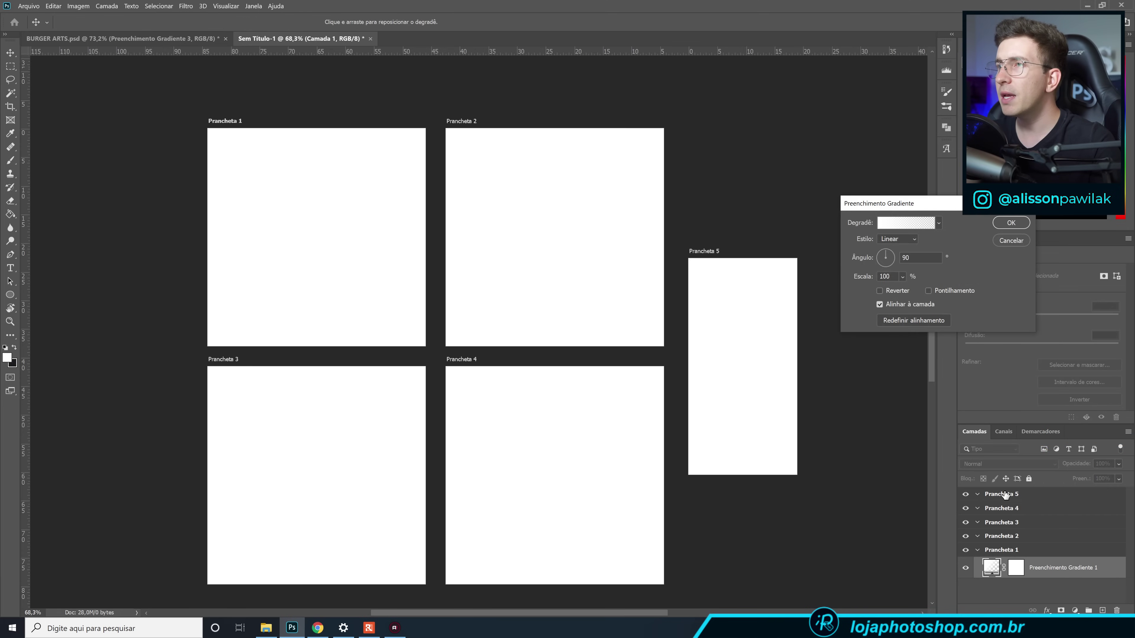
left_click(883, 224)
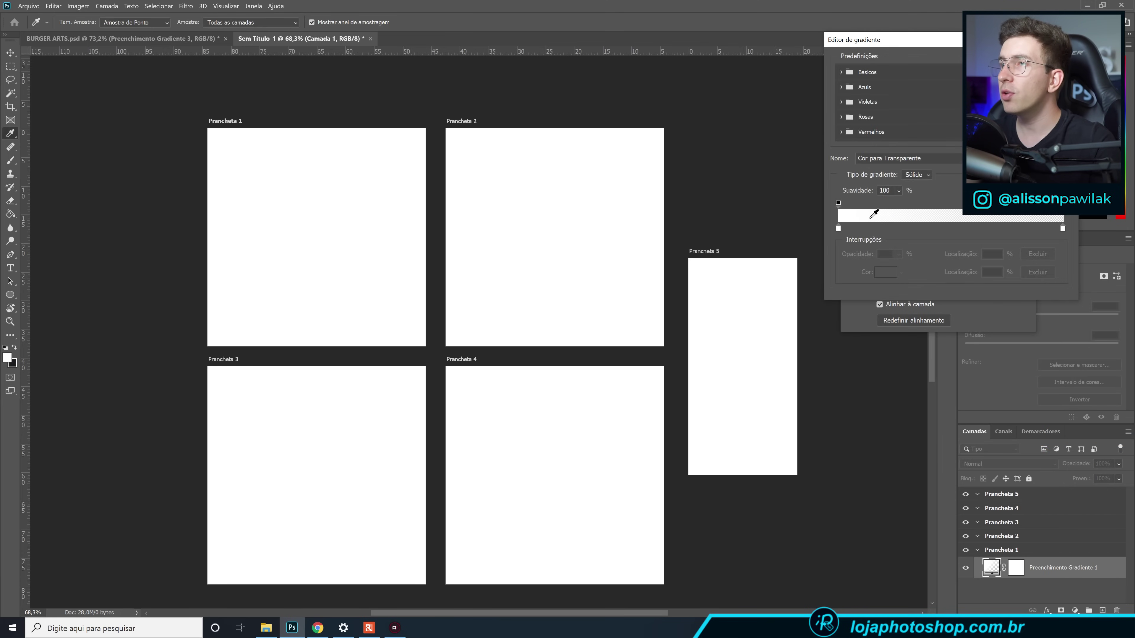
left_click(1062, 202)
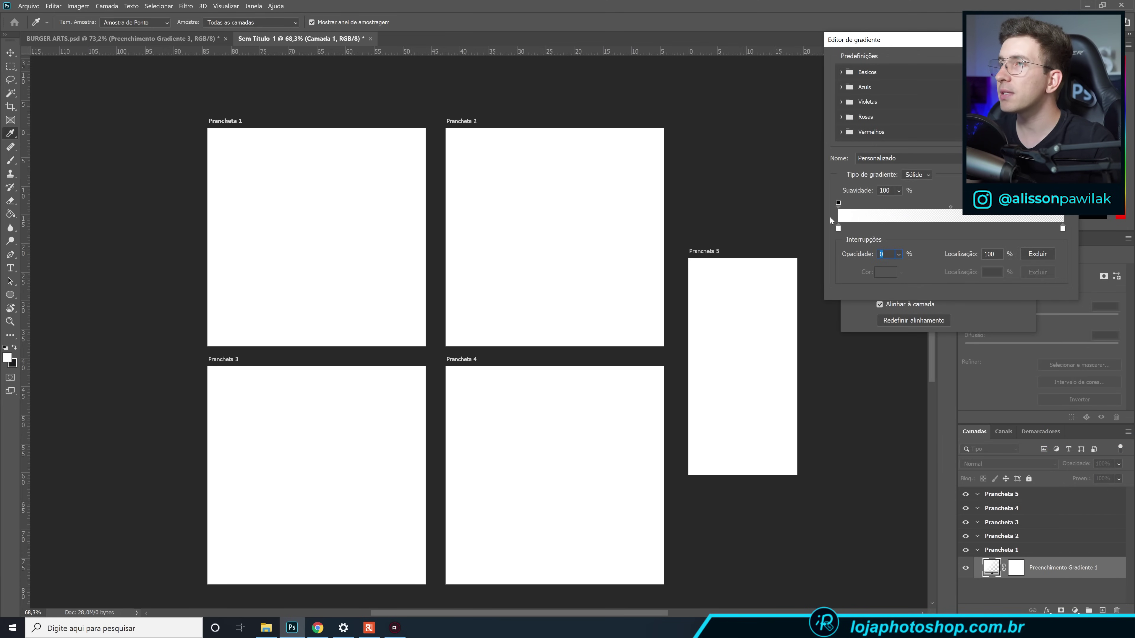
type("100")
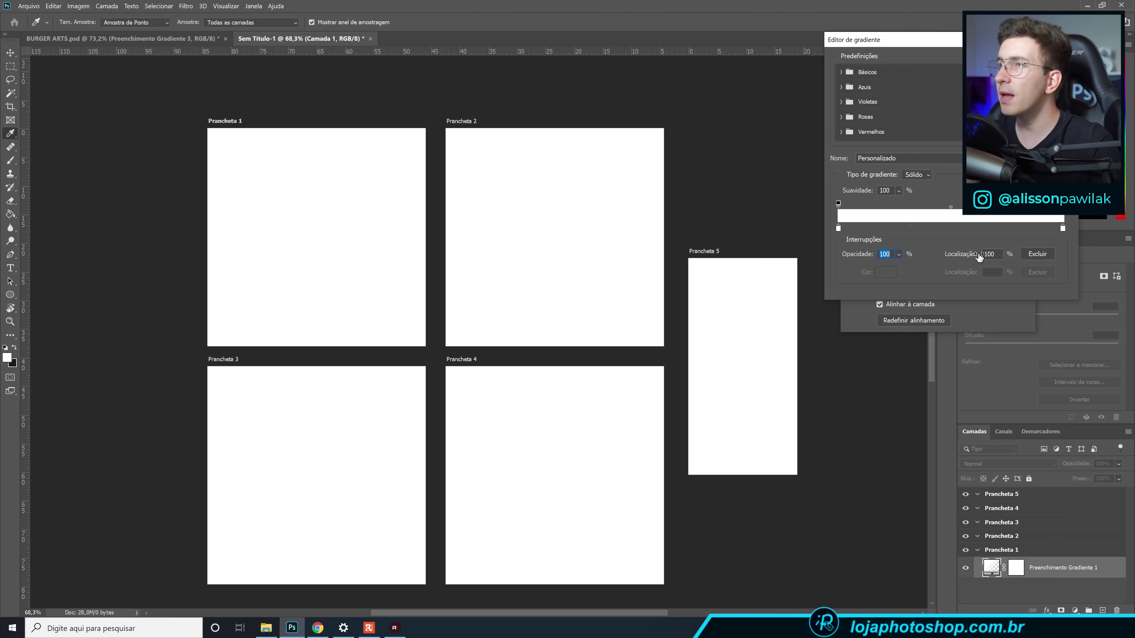
left_click(839, 203)
Set the gradient's starting colour stop to yellow #f4d248.
left_click(838, 228)
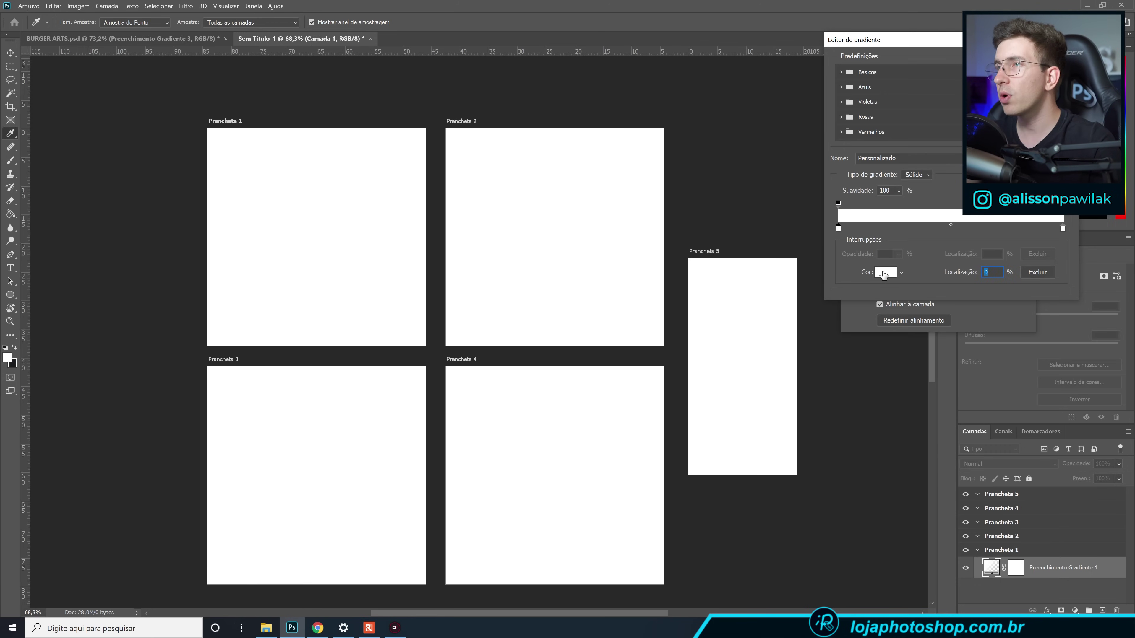
left_click(886, 273)
left_click(834, 378)
left_click_drag(892, 472, 892, 458)
left_click_drag(834, 377, 838, 344)
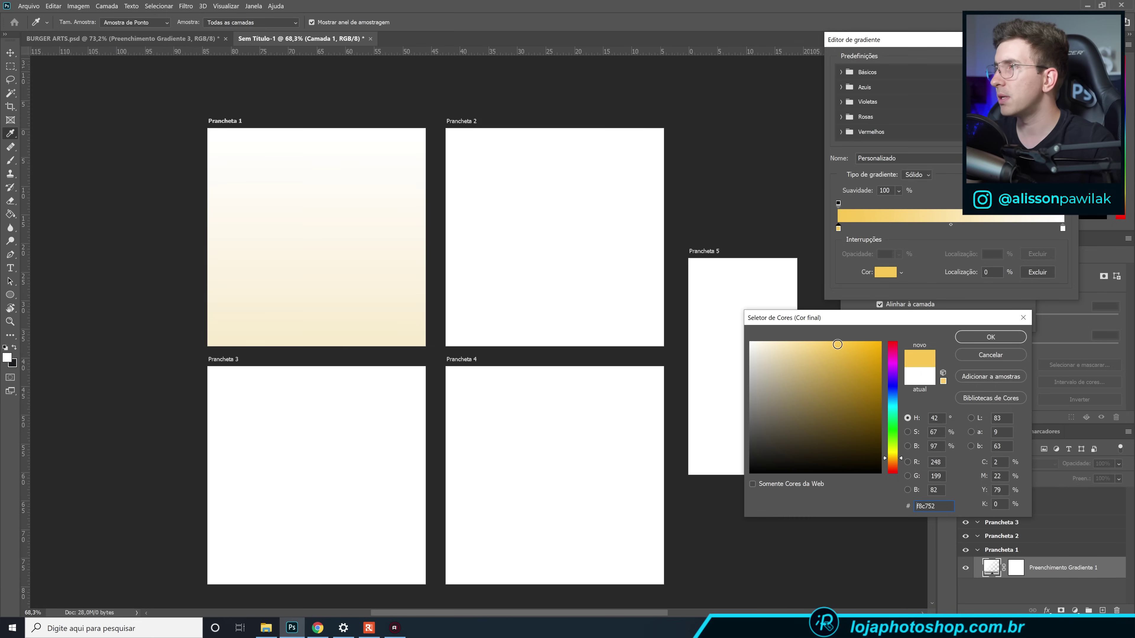
left_click_drag(902, 458, 901, 457)
left_click(840, 349)
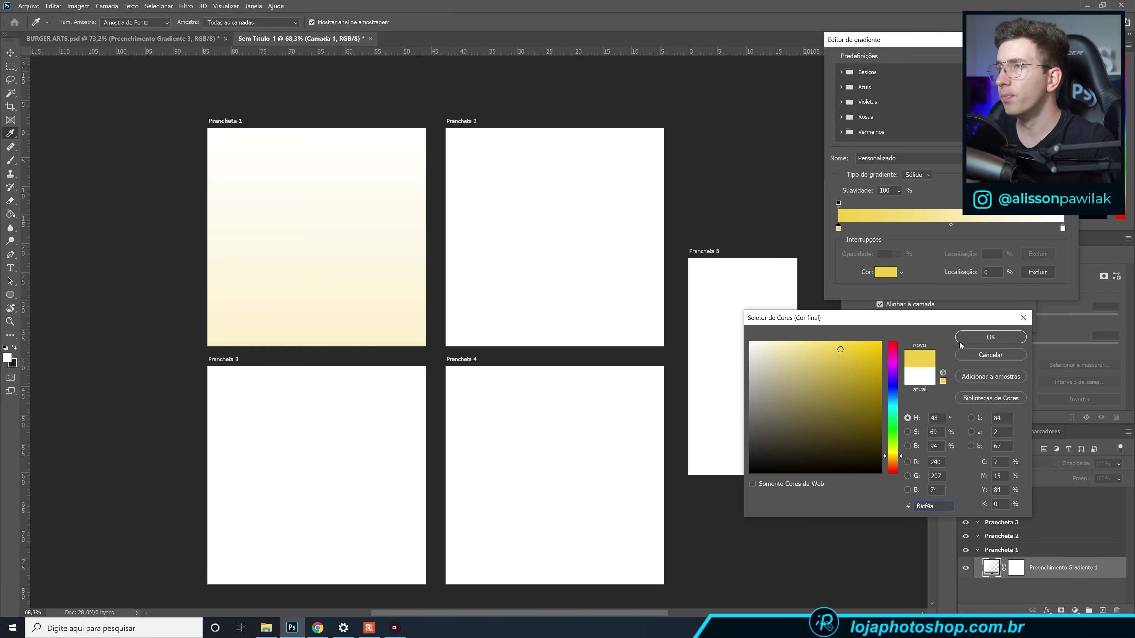
left_click(991, 337)
Set the gradient's end colour stop to orange-red #f6774b and accept the edited gradient.
left_click(1064, 231)
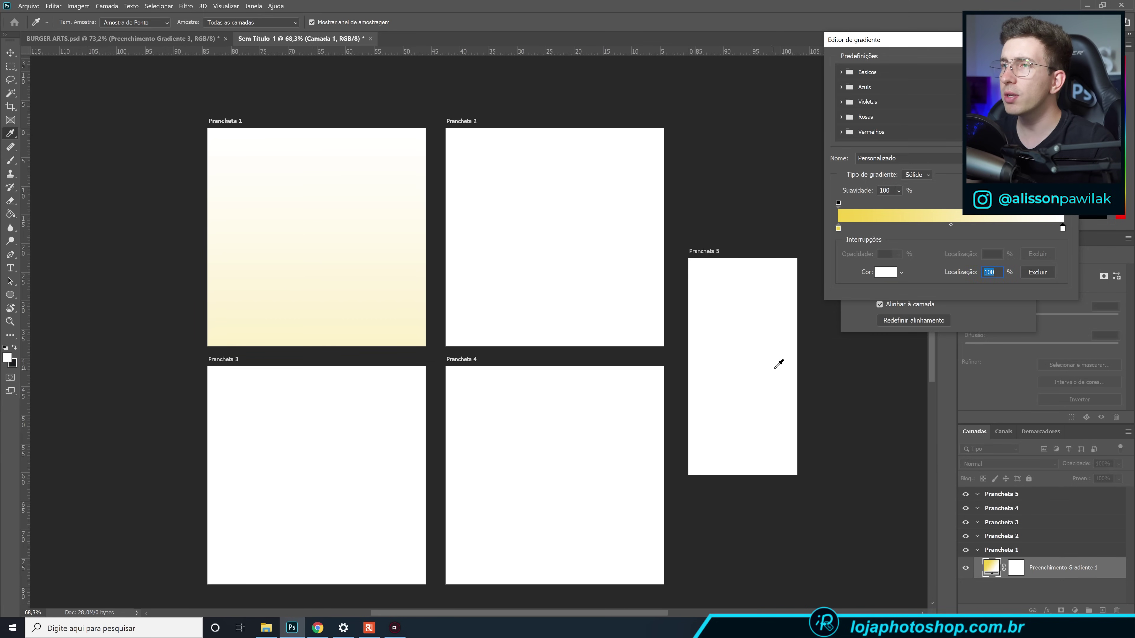
left_click(885, 272)
left_click_drag(890, 463, 892, 469)
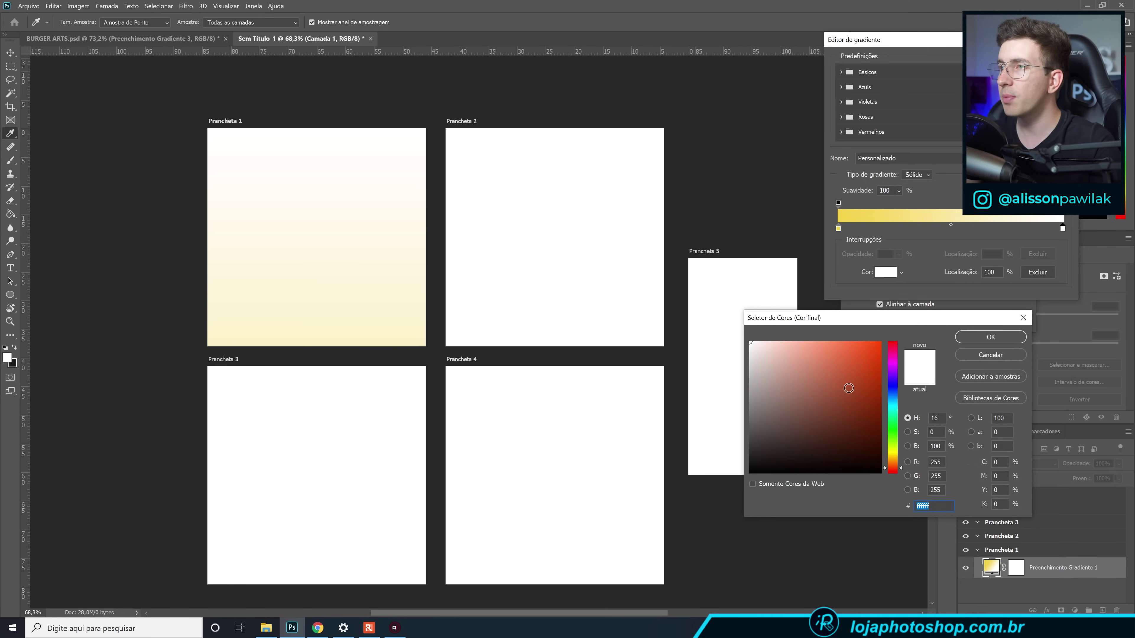
left_click(841, 342)
left_click_drag(841, 342, 841, 346)
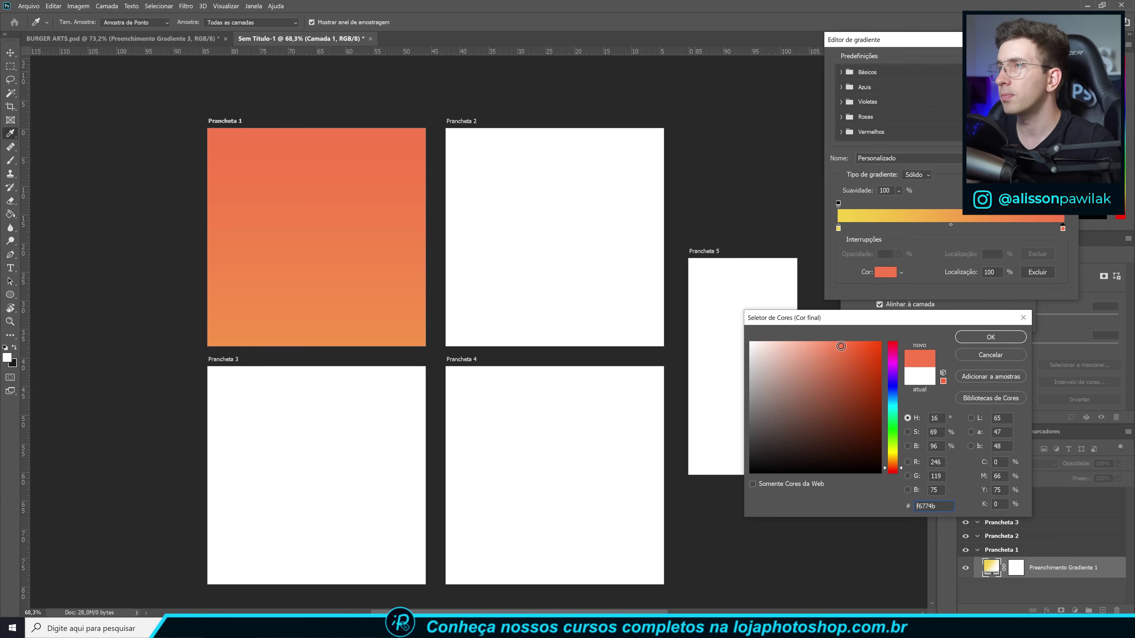
left_click(988, 337)
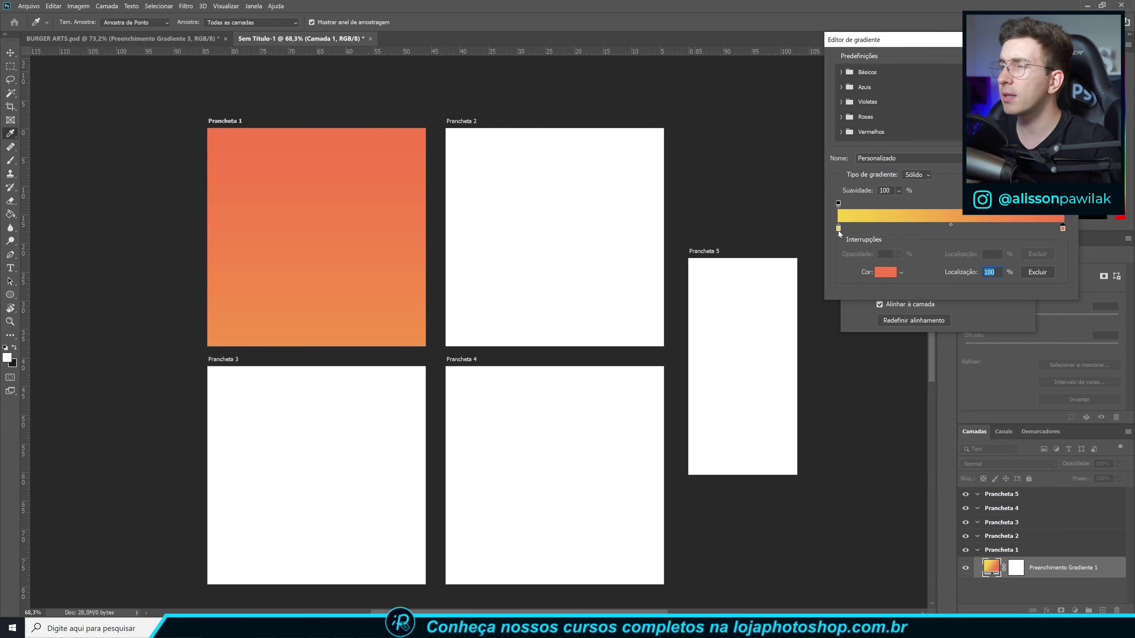
left_click(1050, 59)
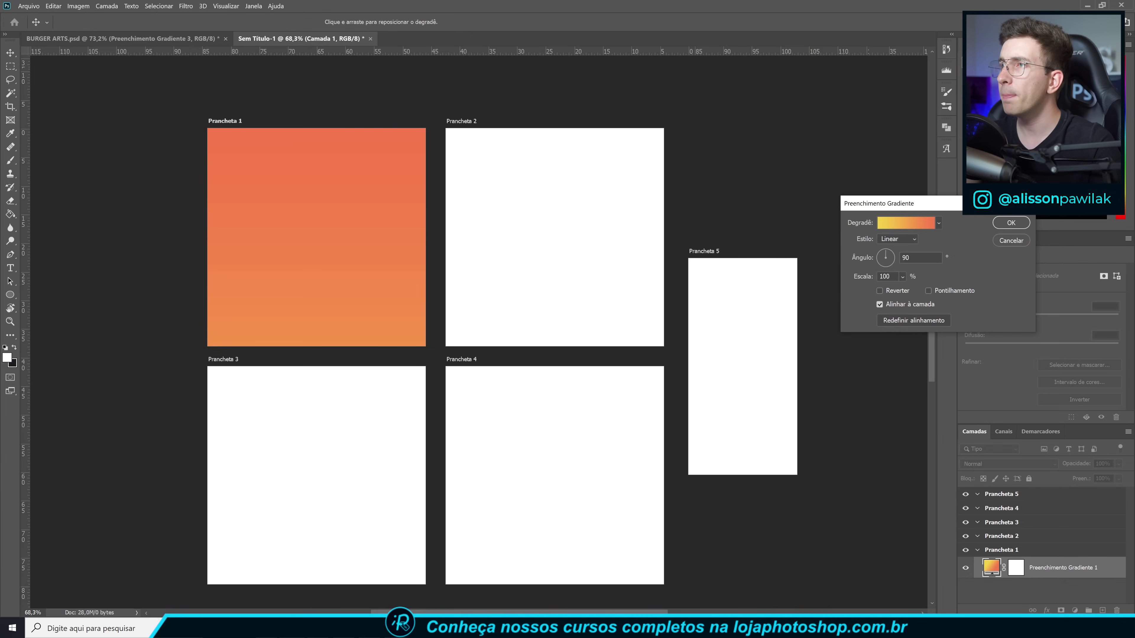
Make the gradient radial at 45% scale and move its bright centre to the middle of Prancheta 1.
left_click(900, 240)
left_click(892, 249)
left_click_drag(390, 318, 334, 243)
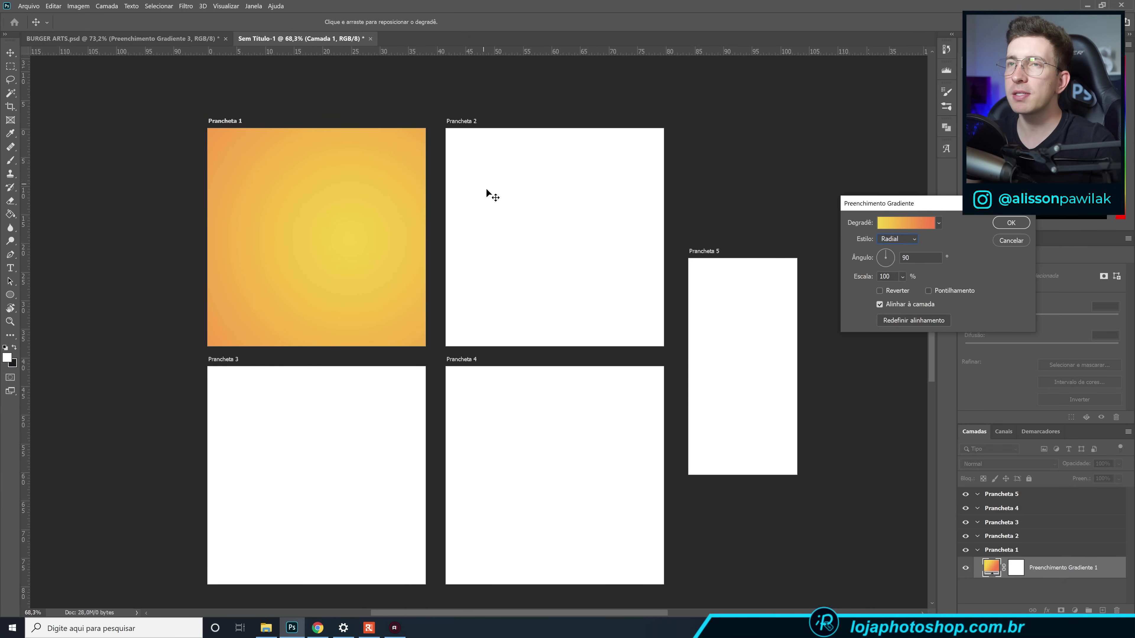
left_click(902, 277)
left_click_drag(904, 283, 905, 291)
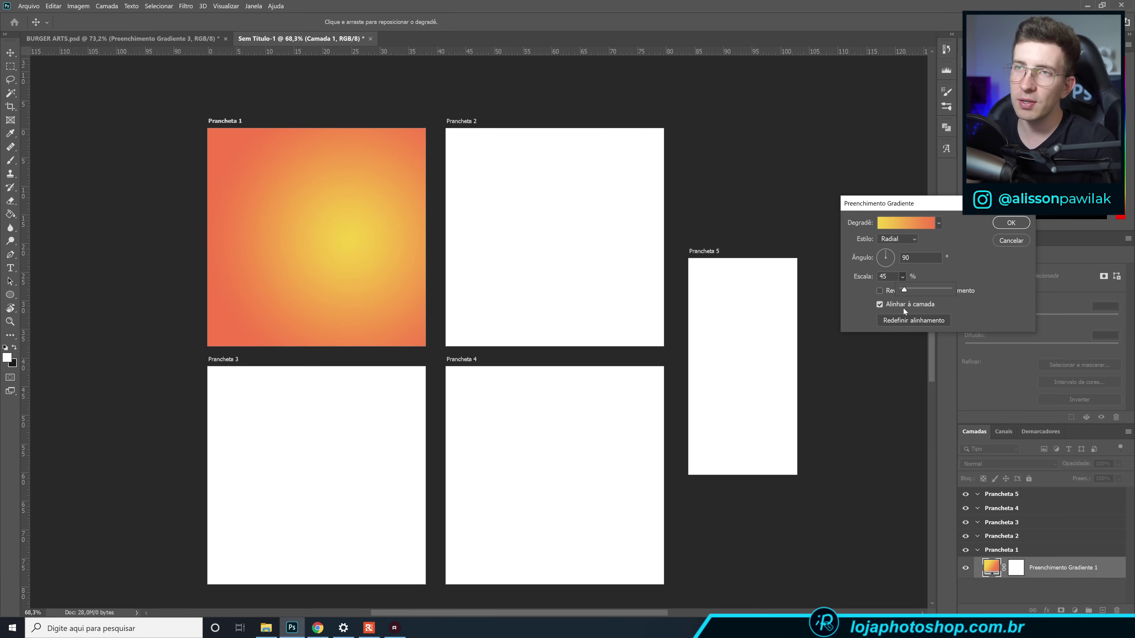
left_click_drag(336, 238, 311, 213)
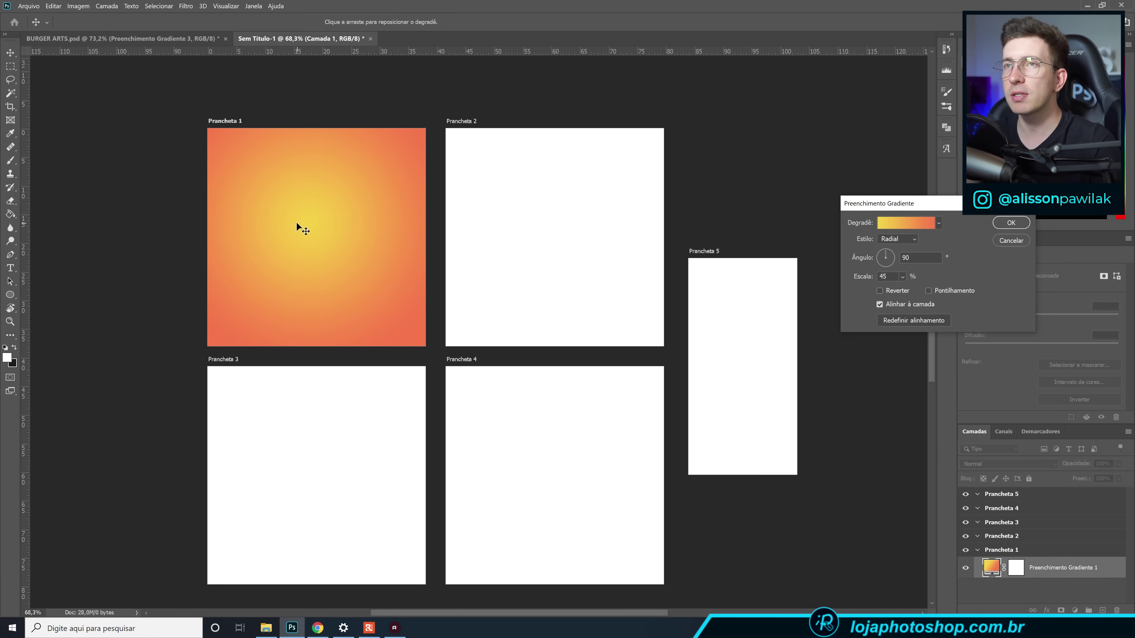
mouse_move(311, 225)
left_mouse_down()
mouse_move(323, 227)
mouse_move(299, 342)
mouse_move(335, 258)
mouse_move(319, 227)
left_mouse_up()
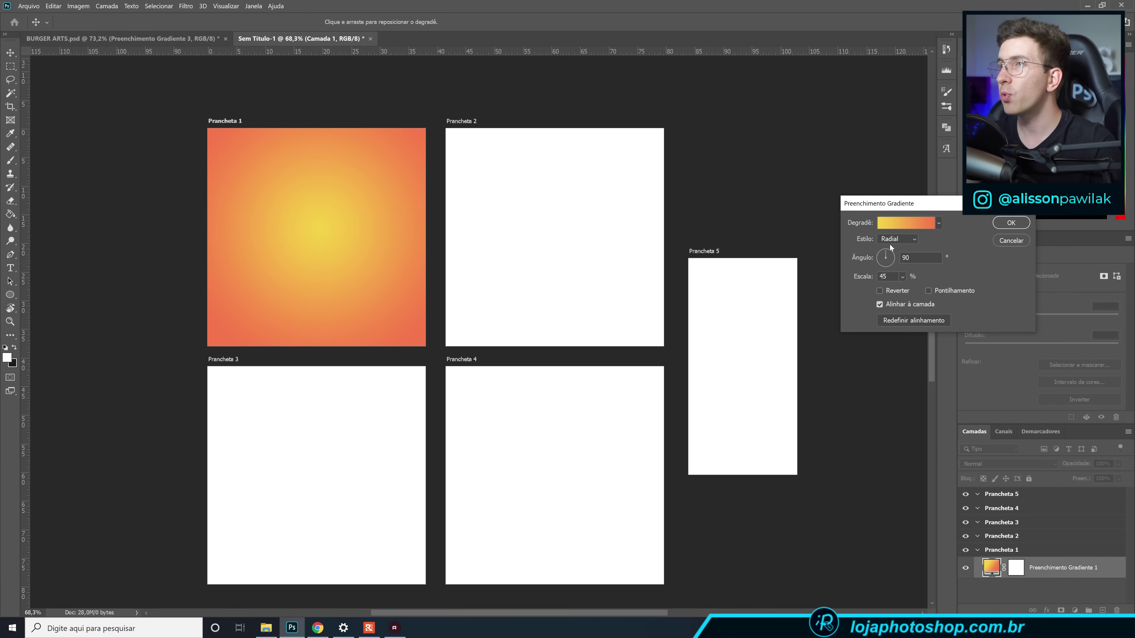
Copy the hex code of the gradient's yellow stop and apply the gradient fill to Prancheta 1.
left_click(904, 223)
left_click(838, 229)
left_click(884, 272)
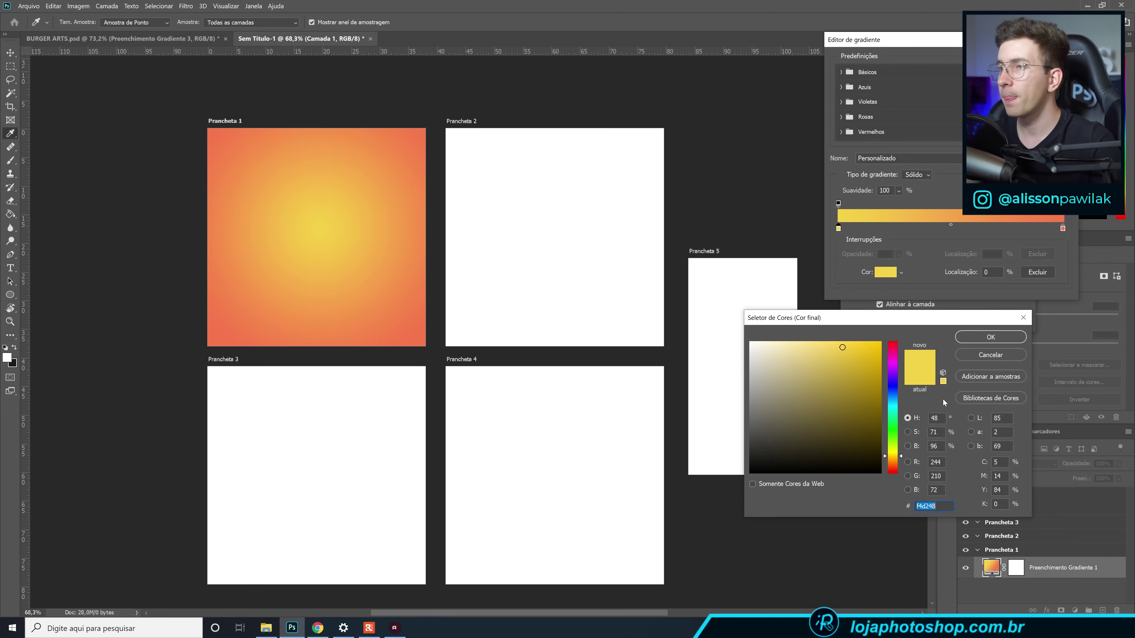
key("ctrl+c")
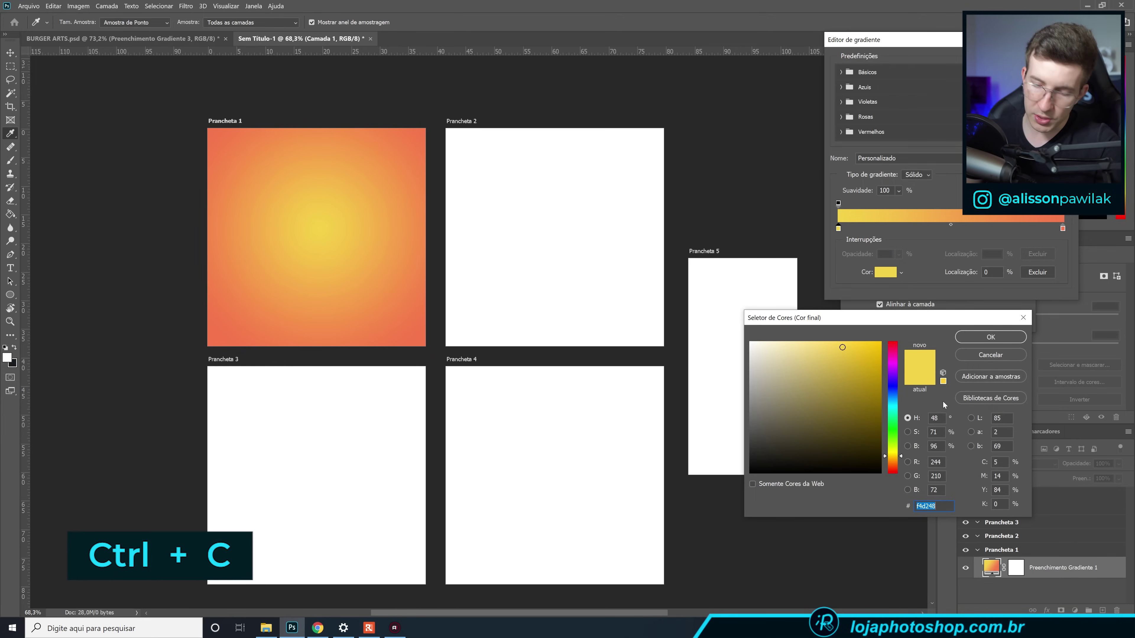
left_click(991, 337)
left_click(1047, 60)
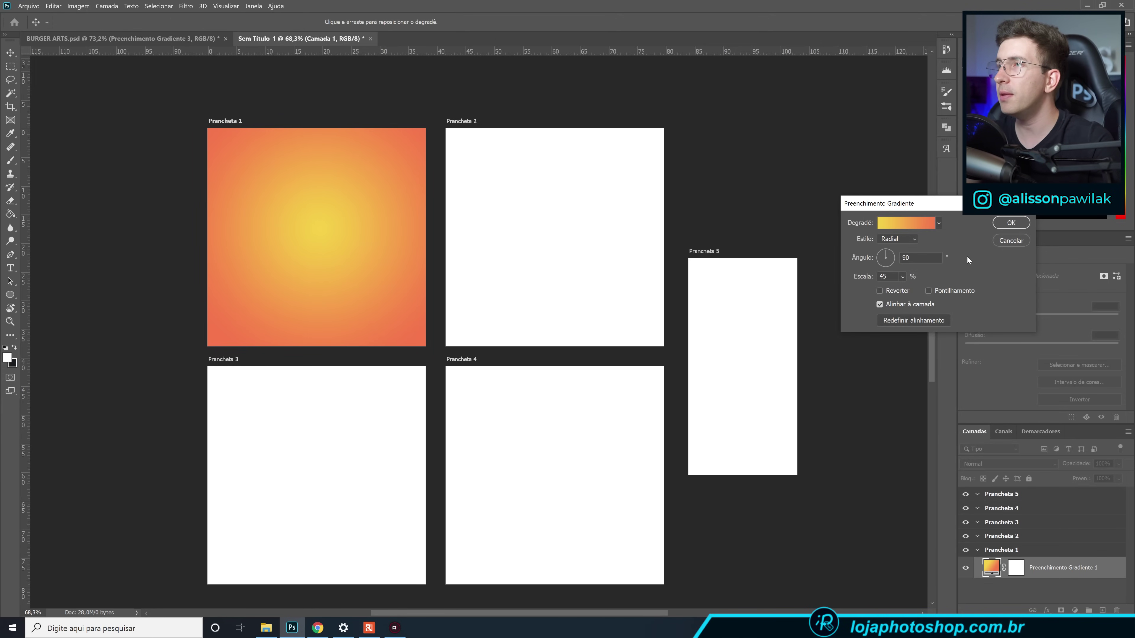
left_click(1003, 223)
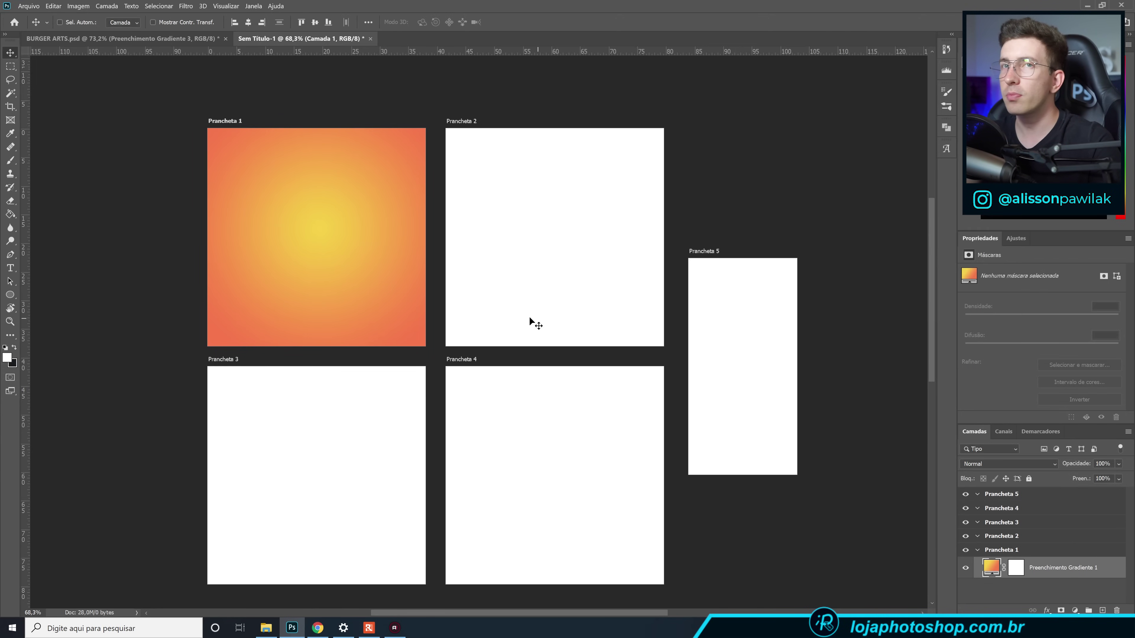
Draw a small rectangle about 117 x 128 px in the upper part of Prancheta 5.
left_click(13, 295)
left_click(26, 295)
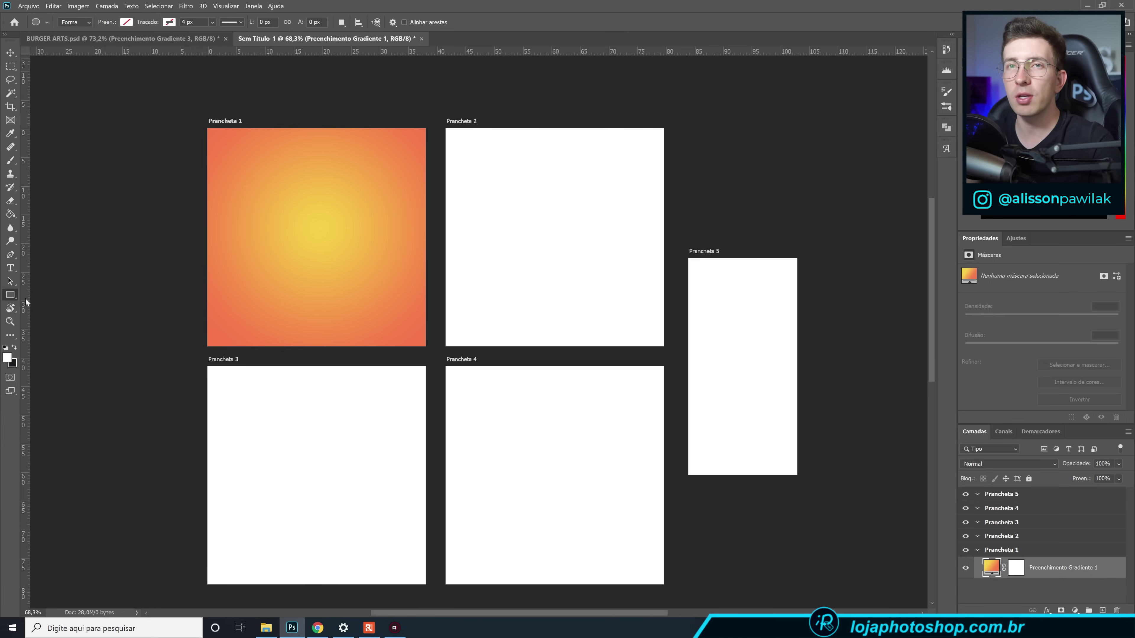
left_click(997, 494)
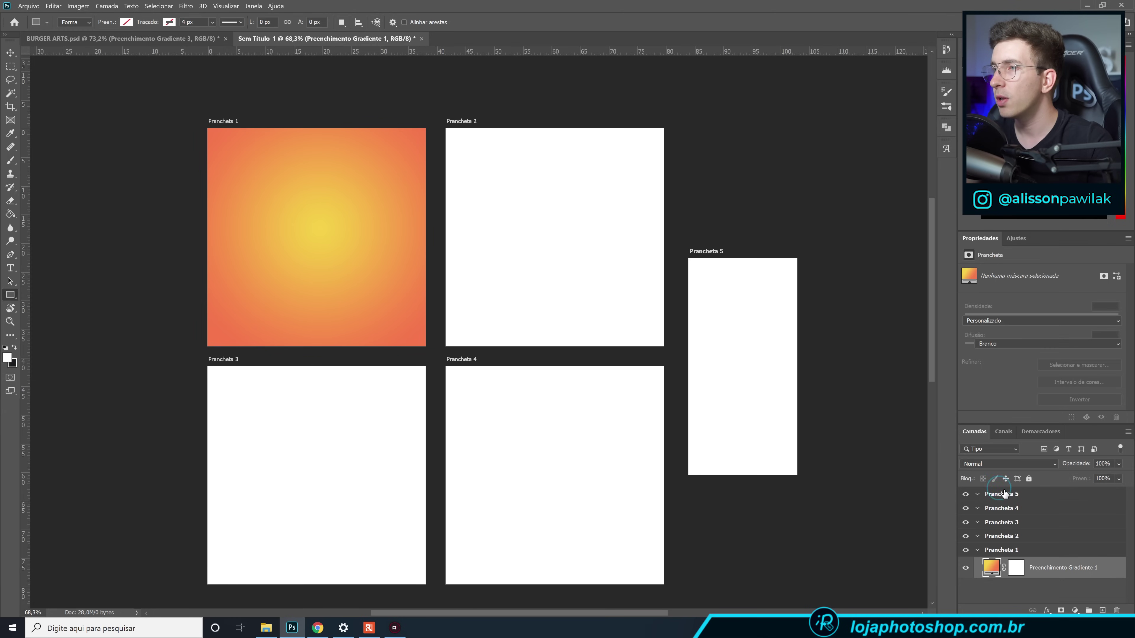
left_click_drag(713, 272, 737, 297)
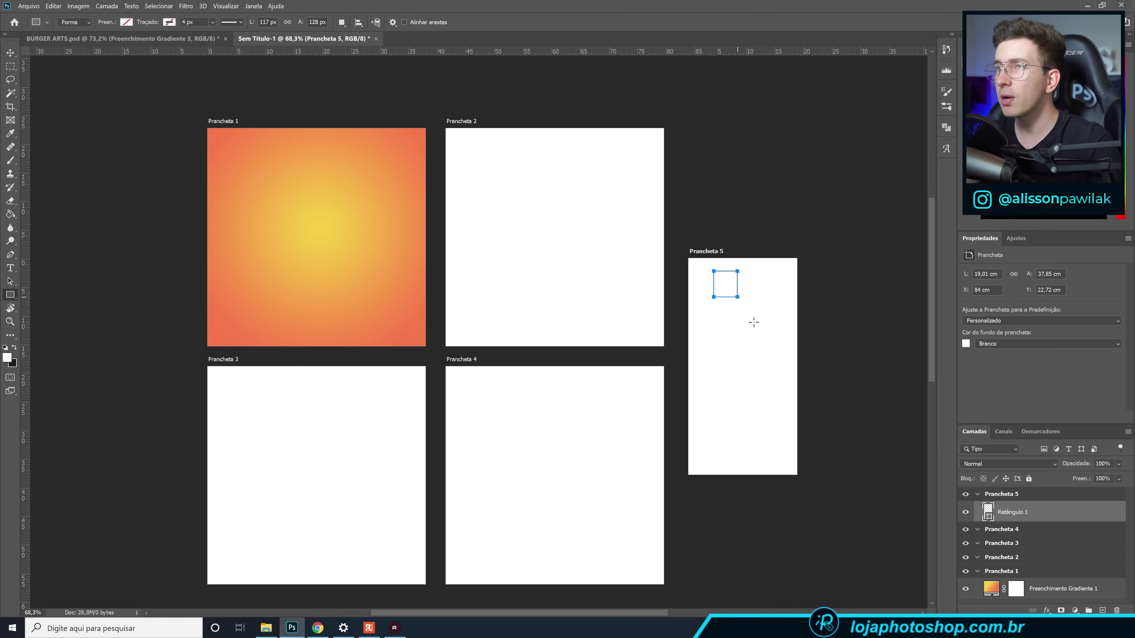
Fill the small rectangle on Prancheta 5 with the recently used yellow #f4d248.
left_click(126, 23)
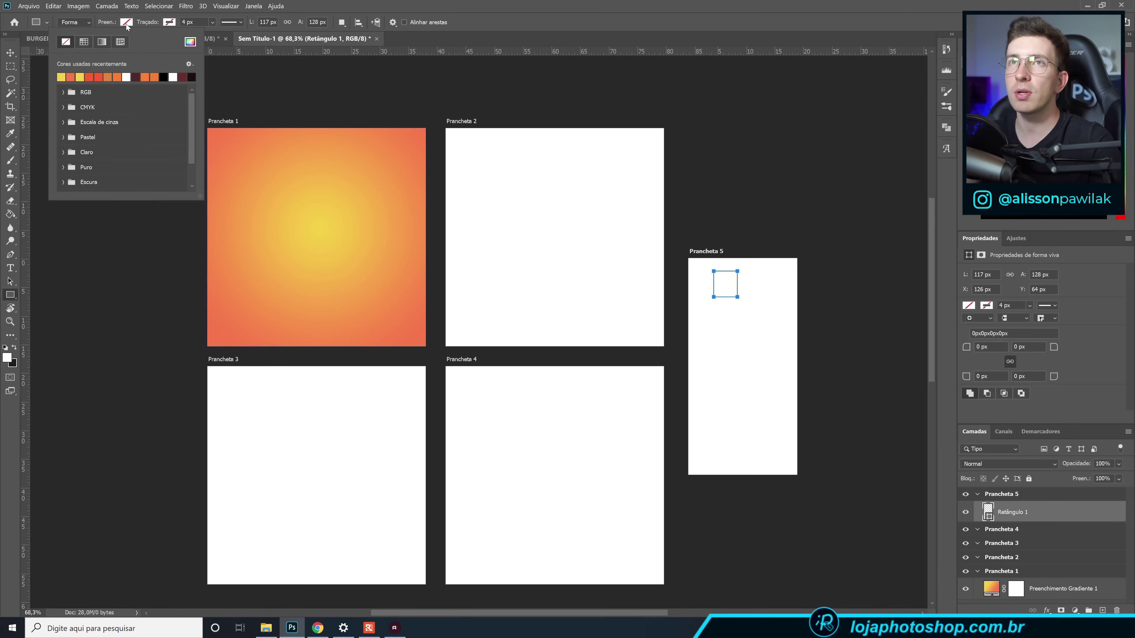
left_click(62, 77)
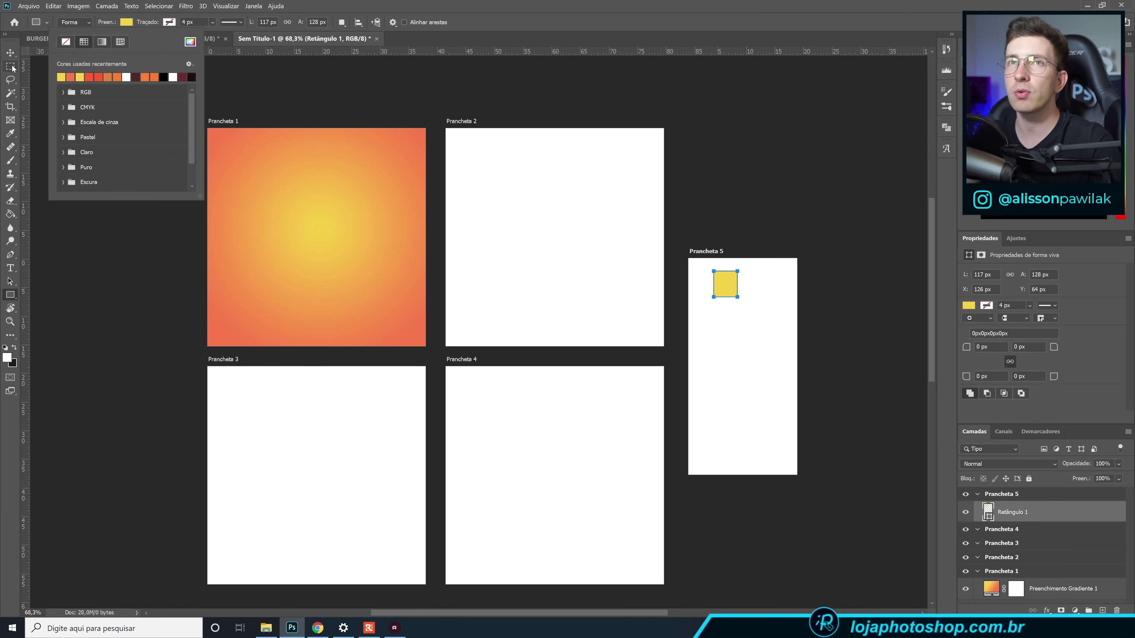
left_click(190, 42)
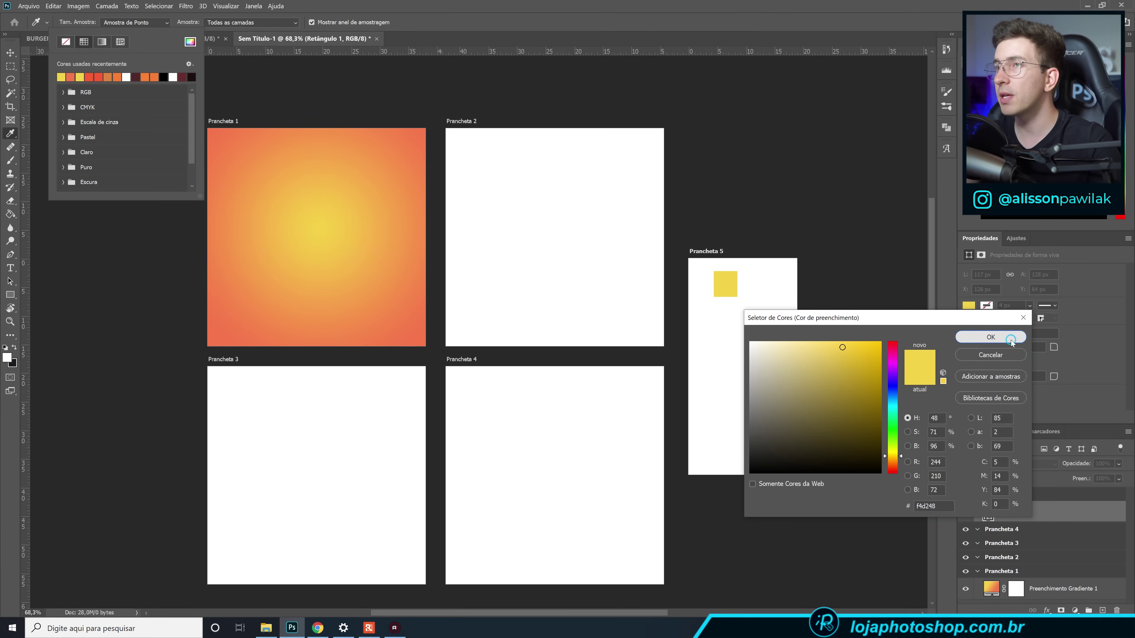
left_click(991, 338)
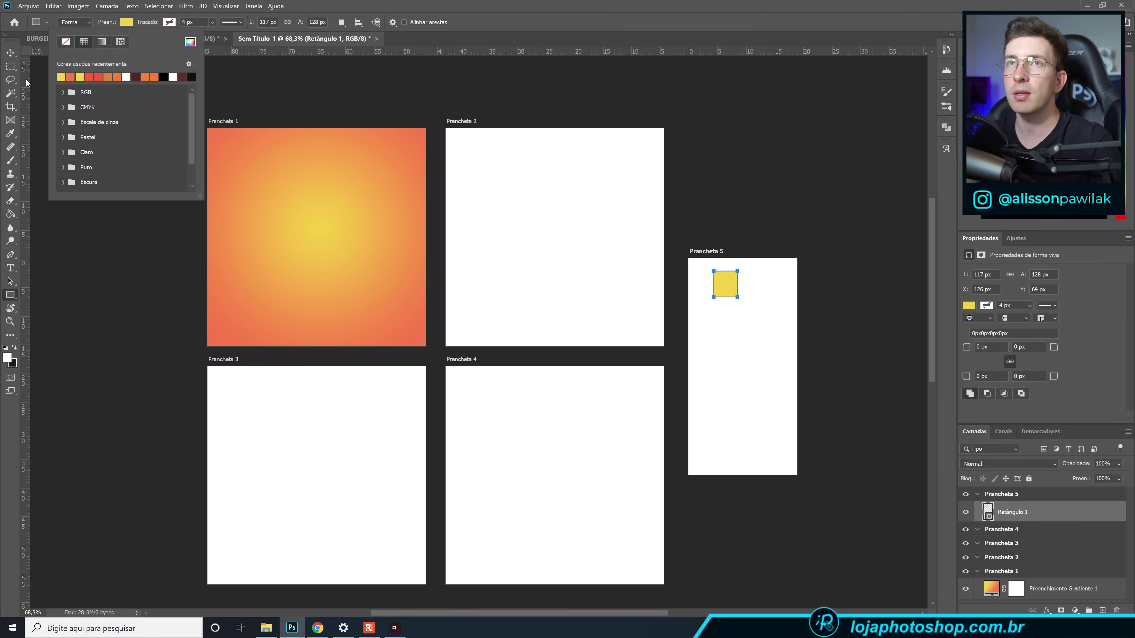
Duplicate the yellow swatch and place the copy directly against its right edge.
left_click(11, 54)
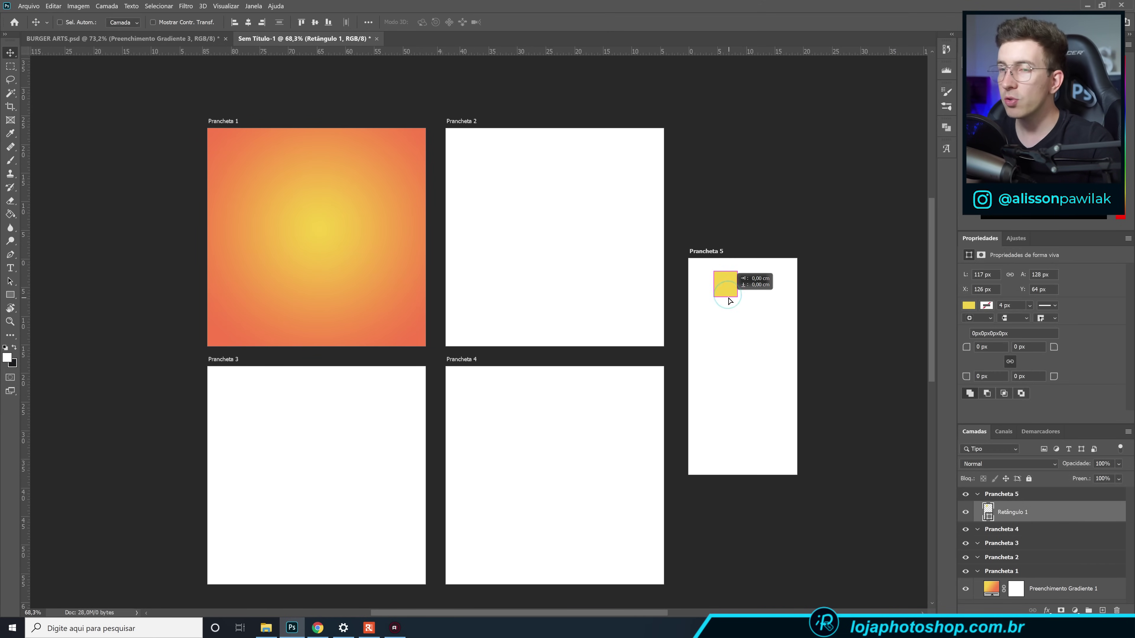
key("ctrl+j")
left_click_drag(729, 301, 756, 292)
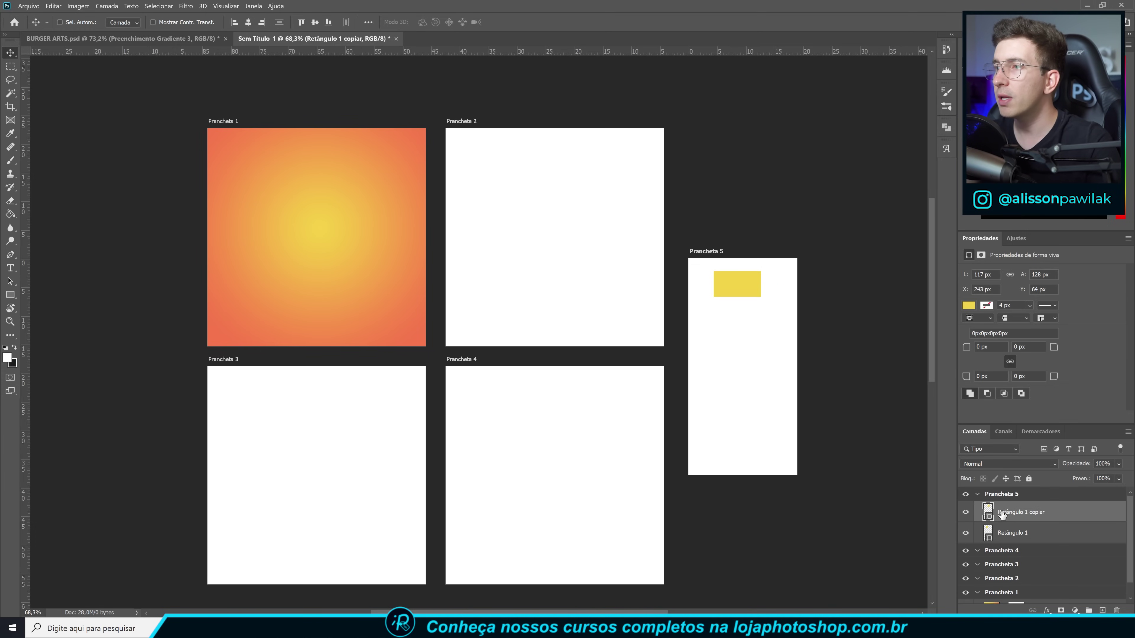
Copy the hex code of the orange-red end stop from Prancheta 1's gradient fill and close the gradient settings.
scroll(1005, 527, "down", 1)
left_click(988, 592)
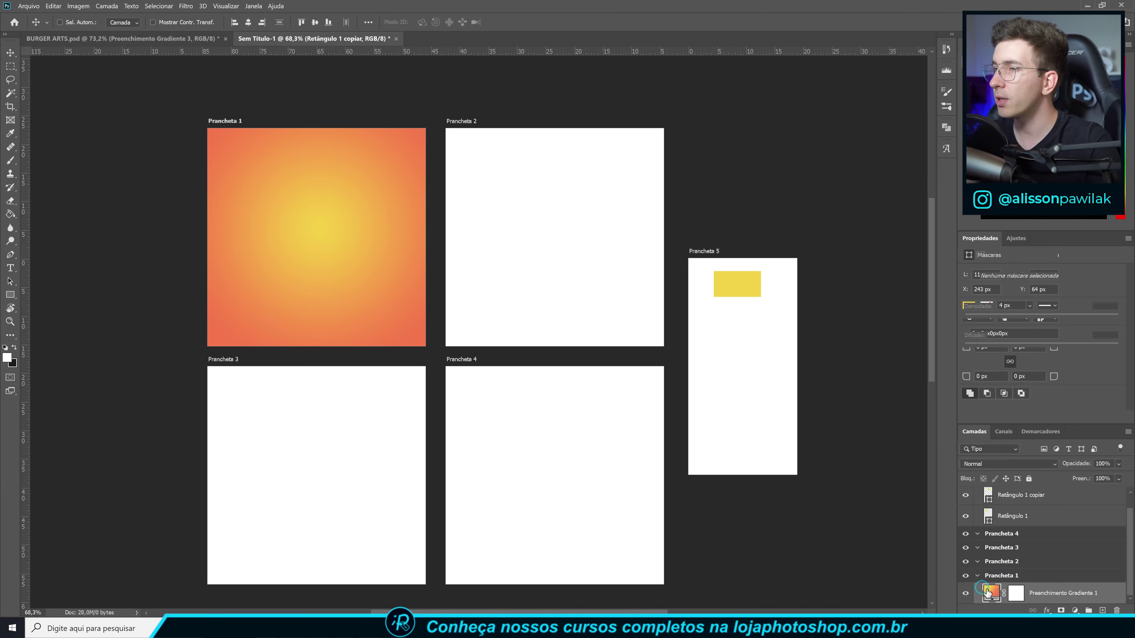
double_click(989, 592)
left_click(915, 223)
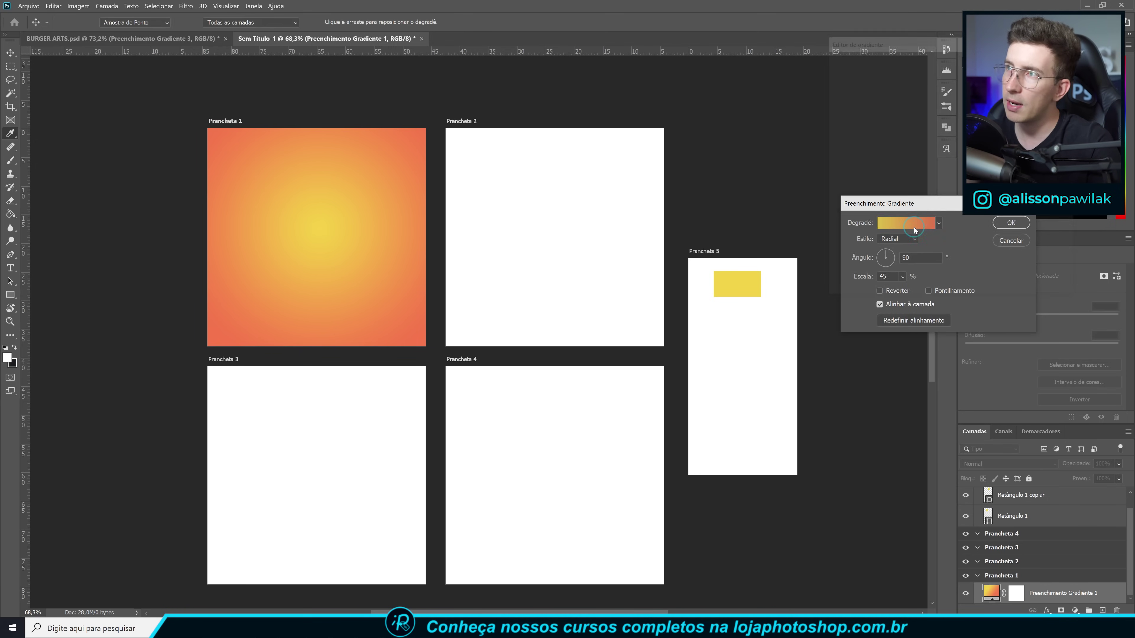
left_click(1063, 229)
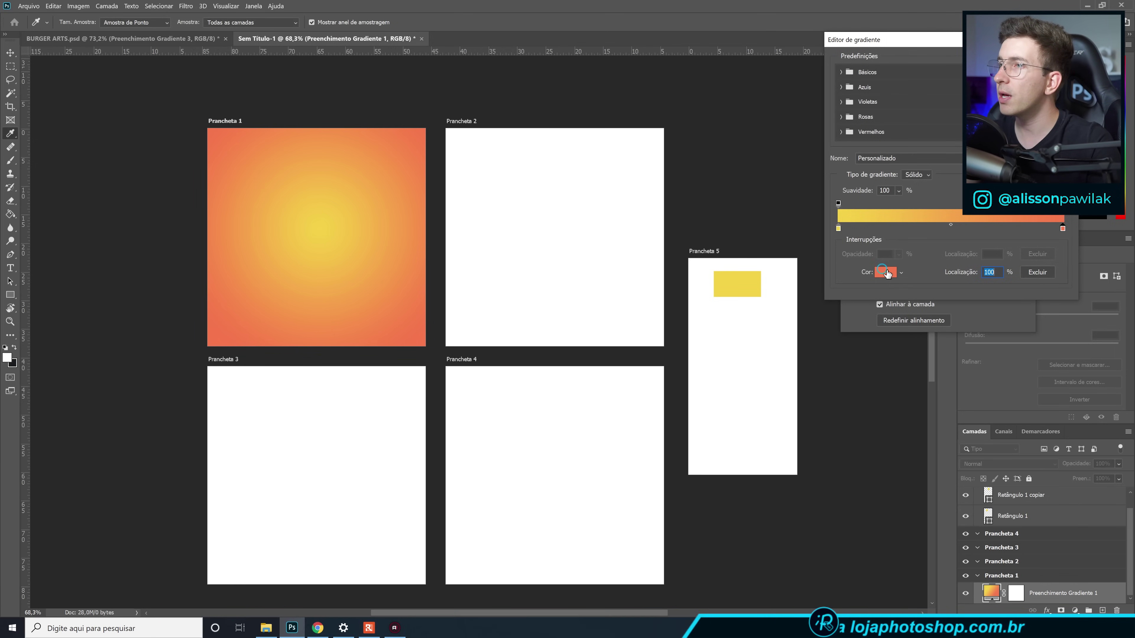
left_click(885, 272)
key("ctrl+c")
left_click(991, 337)
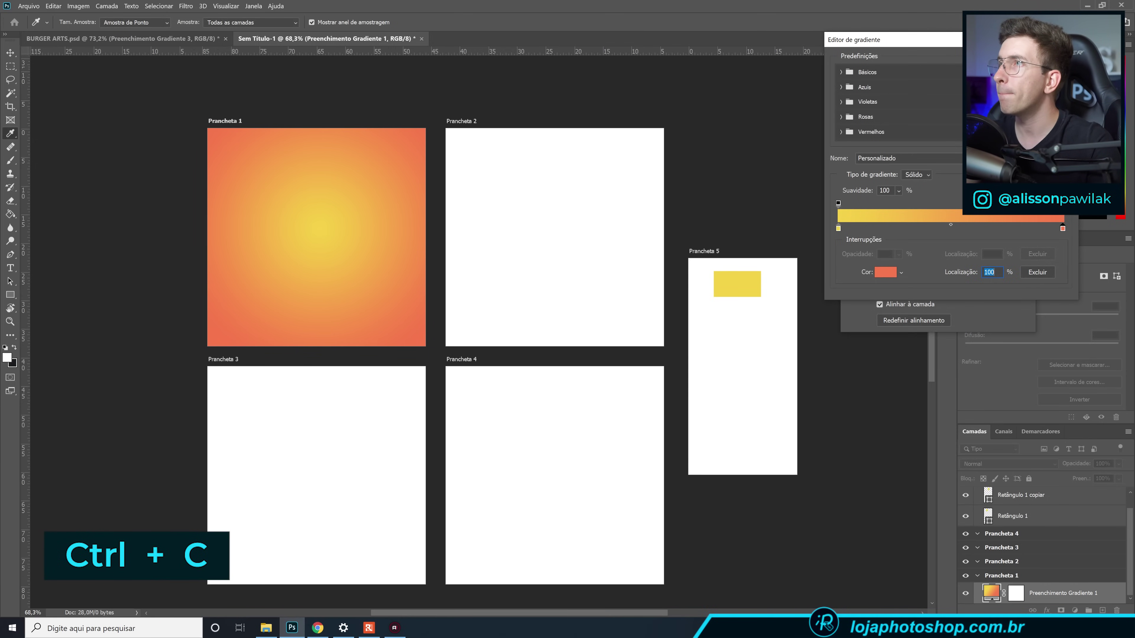
key("Return")
key("Return")
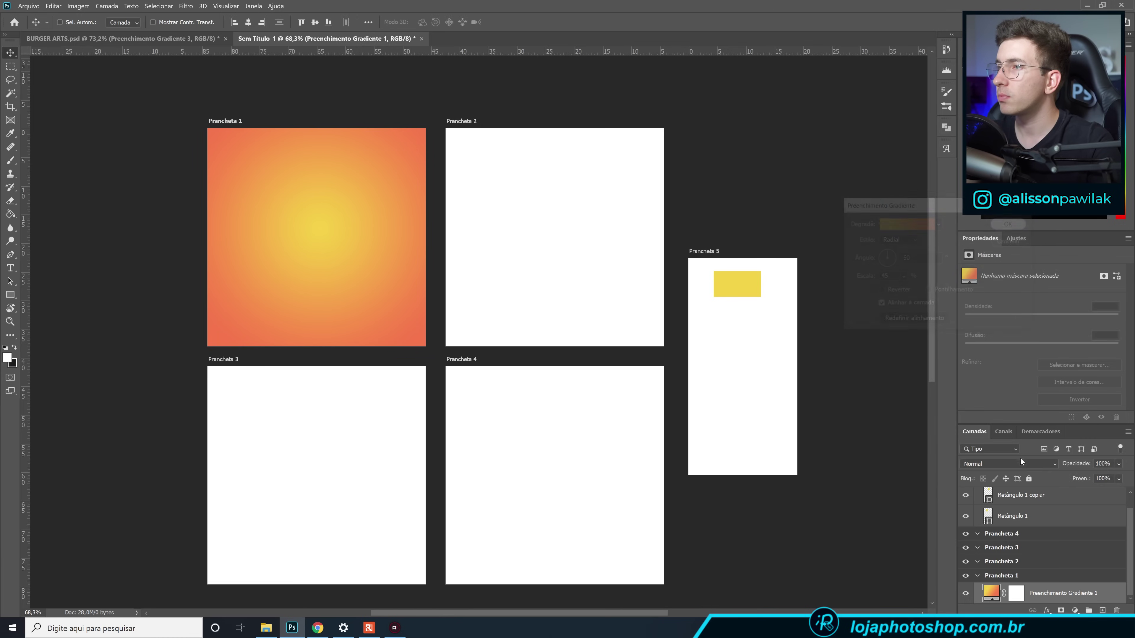
Change the fill of the duplicated swatch on Prancheta 5 to the copied orange-red.
left_click(1017, 532)
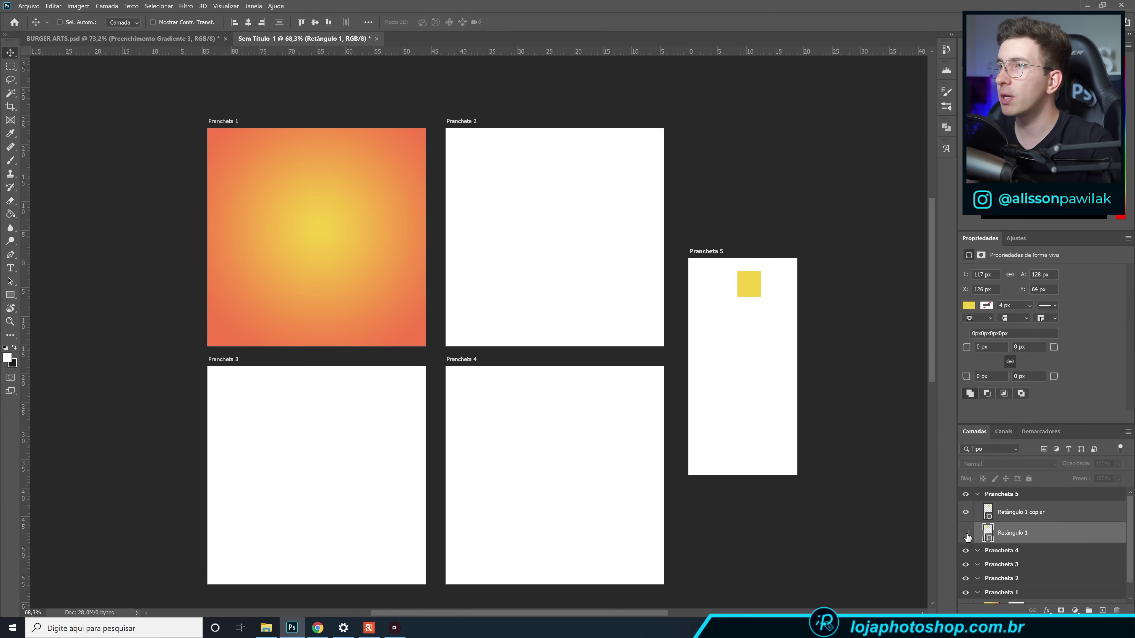
left_click(1017, 514)
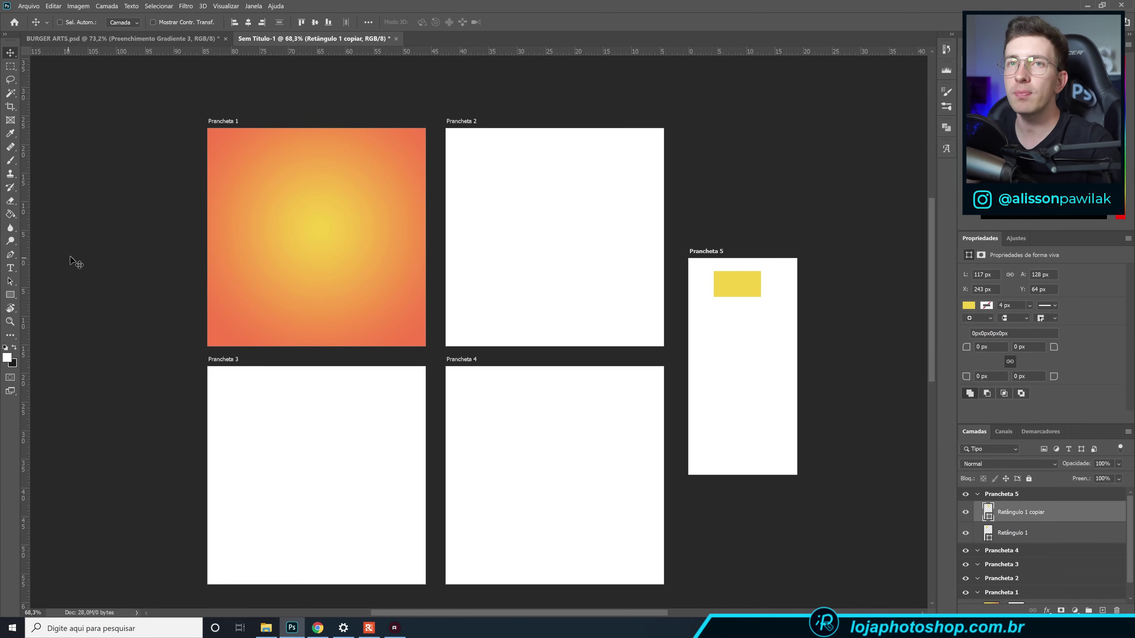
left_click(10, 296)
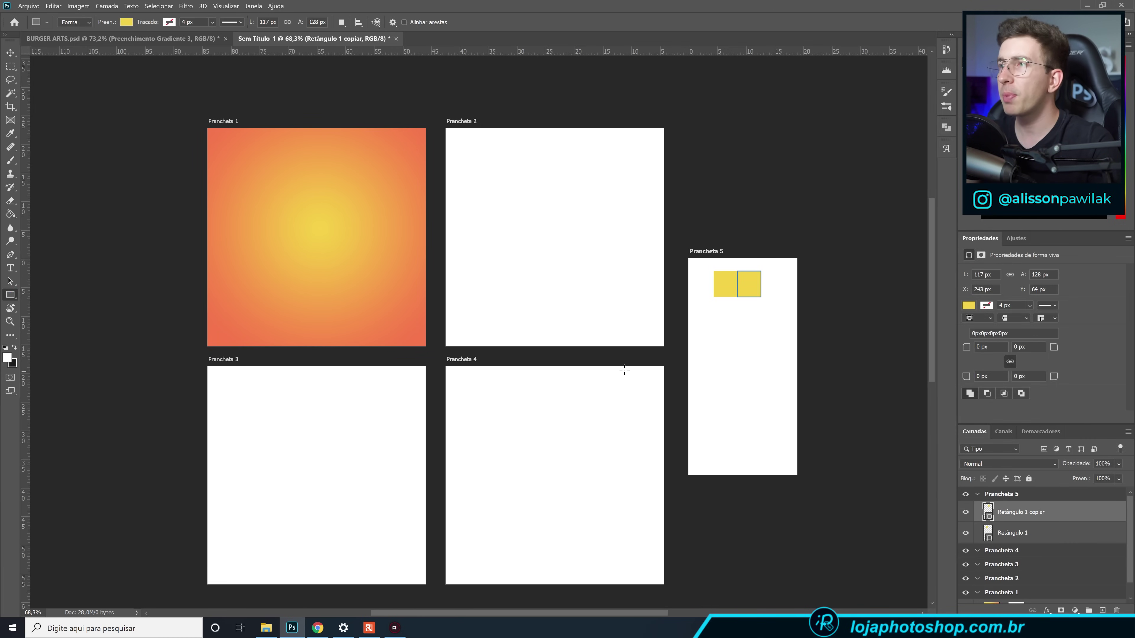
left_click(227, 6)
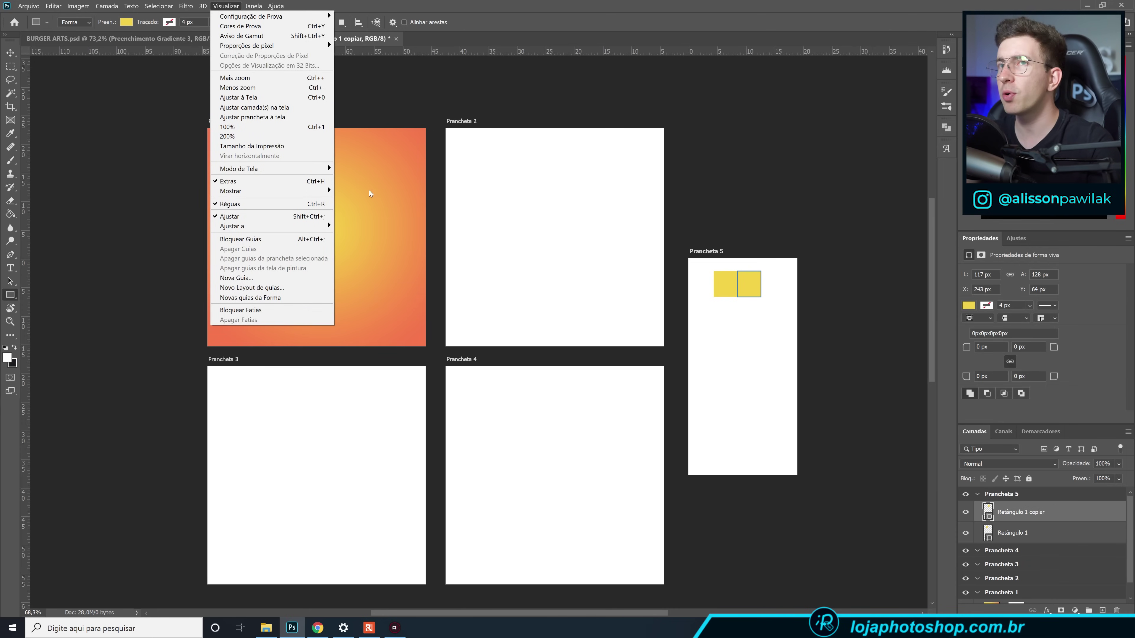
left_click(253, 6)
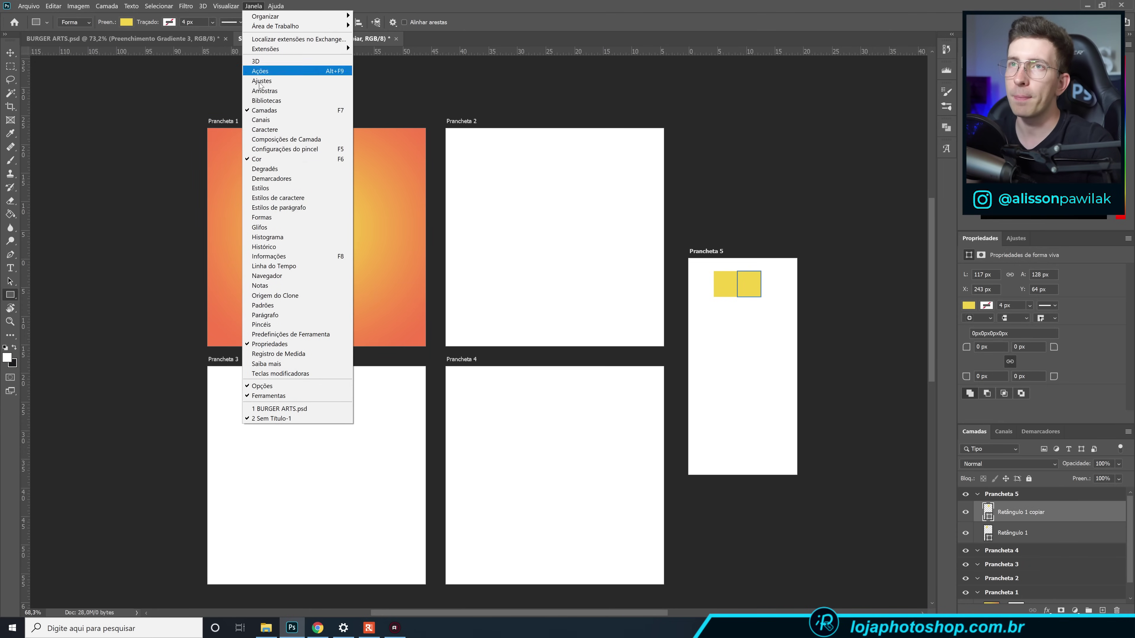
key("Escape")
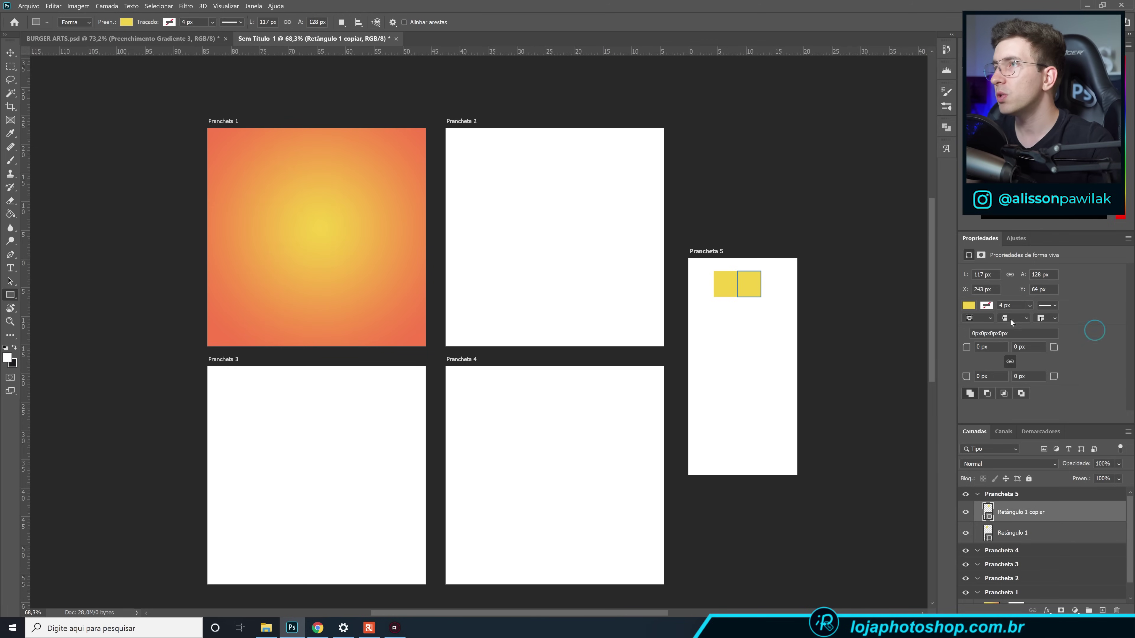
left_click(973, 306)
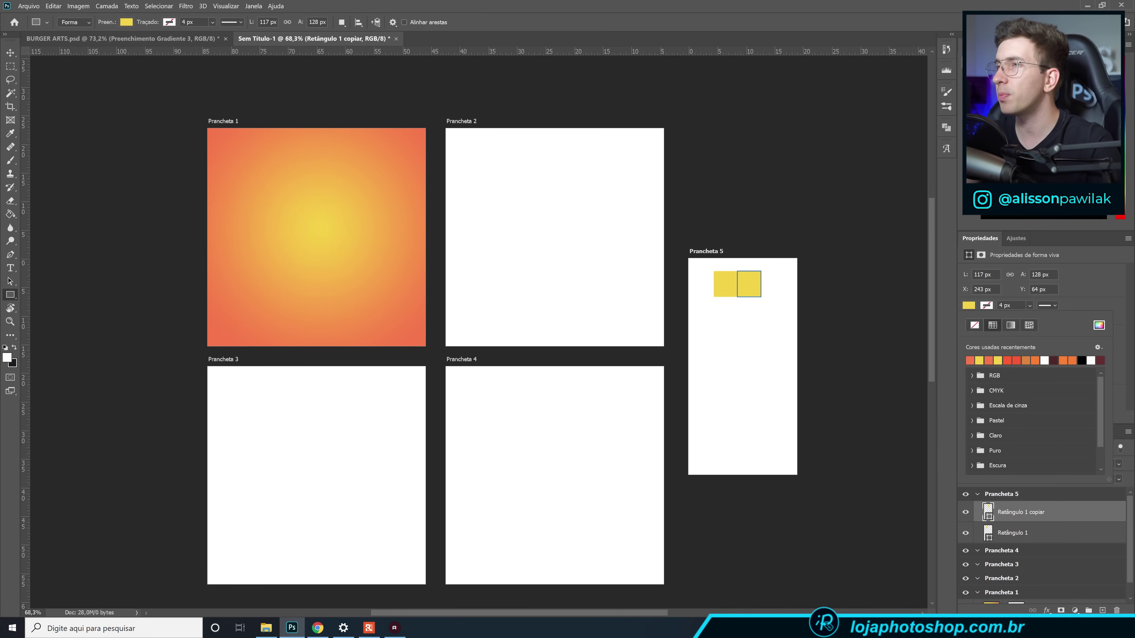
left_click(1099, 326)
left_click(991, 338)
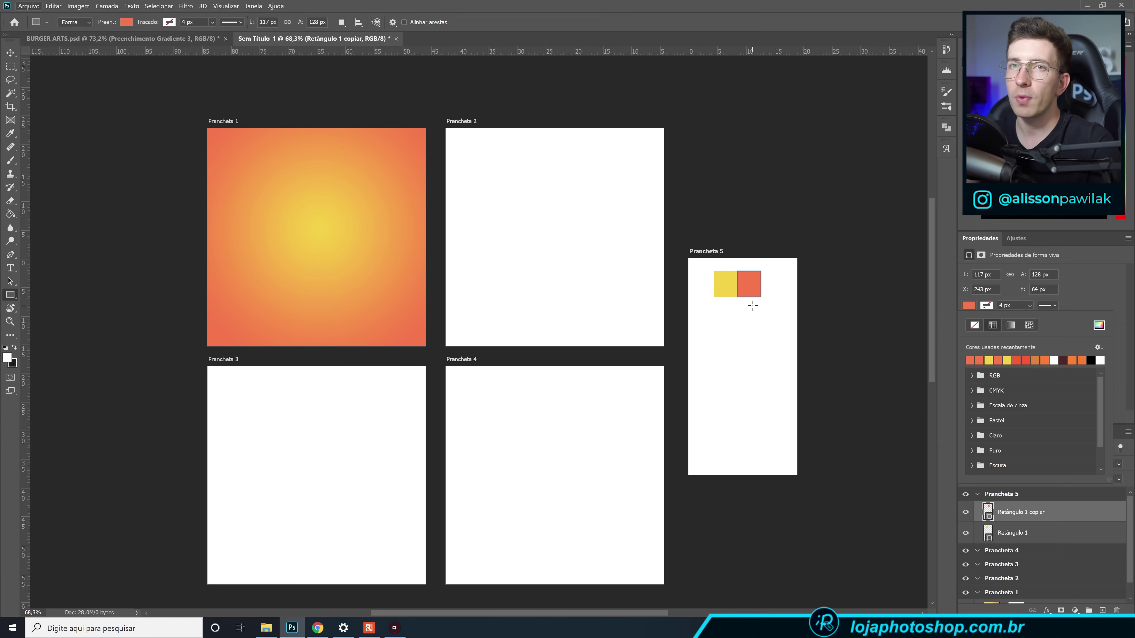
With the Brush tool, sample the yellow and orange-red swatches in turn, ending with orange-red as the foreground colour.
left_click(10, 160)
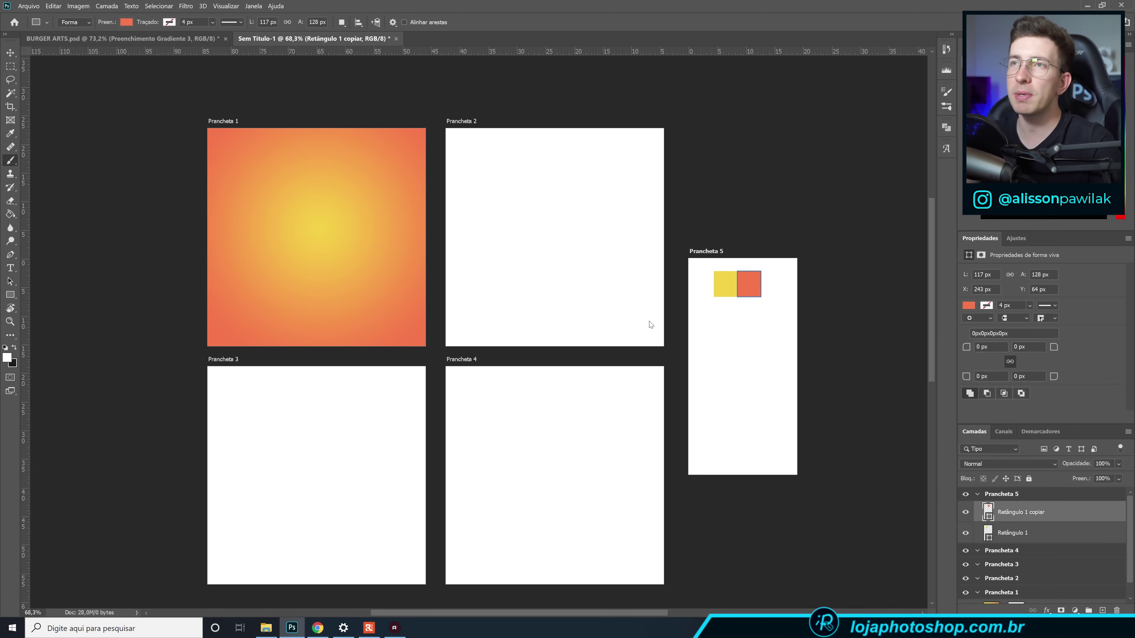
left_click(731, 287, "alt")
left_click(745, 288, "alt")
left_click(728, 284, "alt")
left_click(746, 289, "alt")
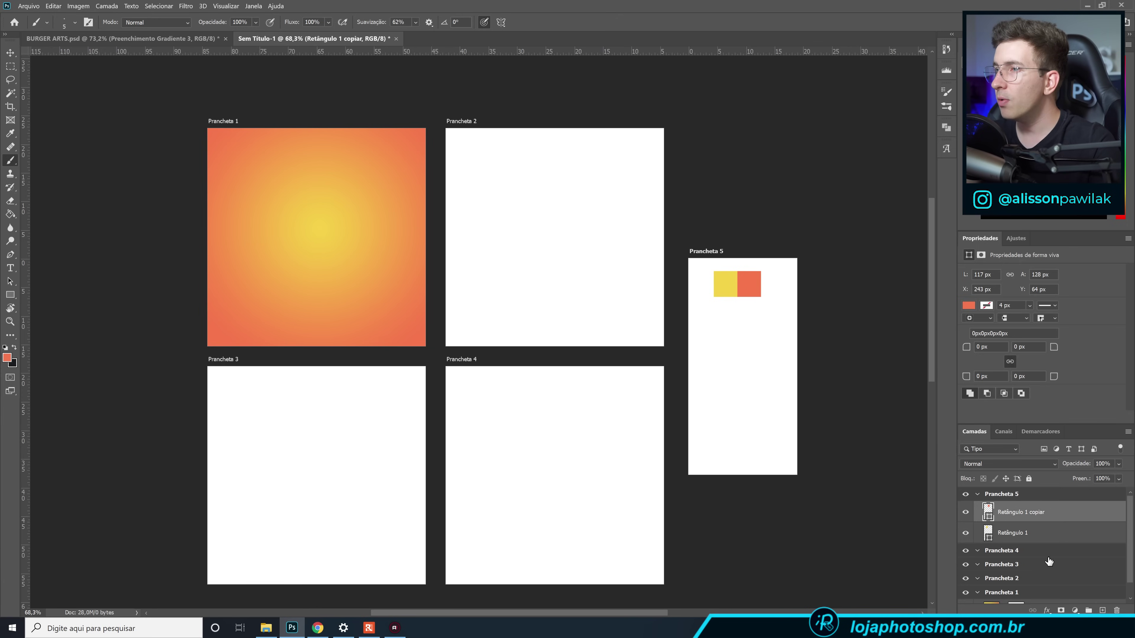
Add a solid colour fill layer above the gradient fill on Prancheta 1.
scroll(1047, 563, "down", 1)
left_click(1027, 576)
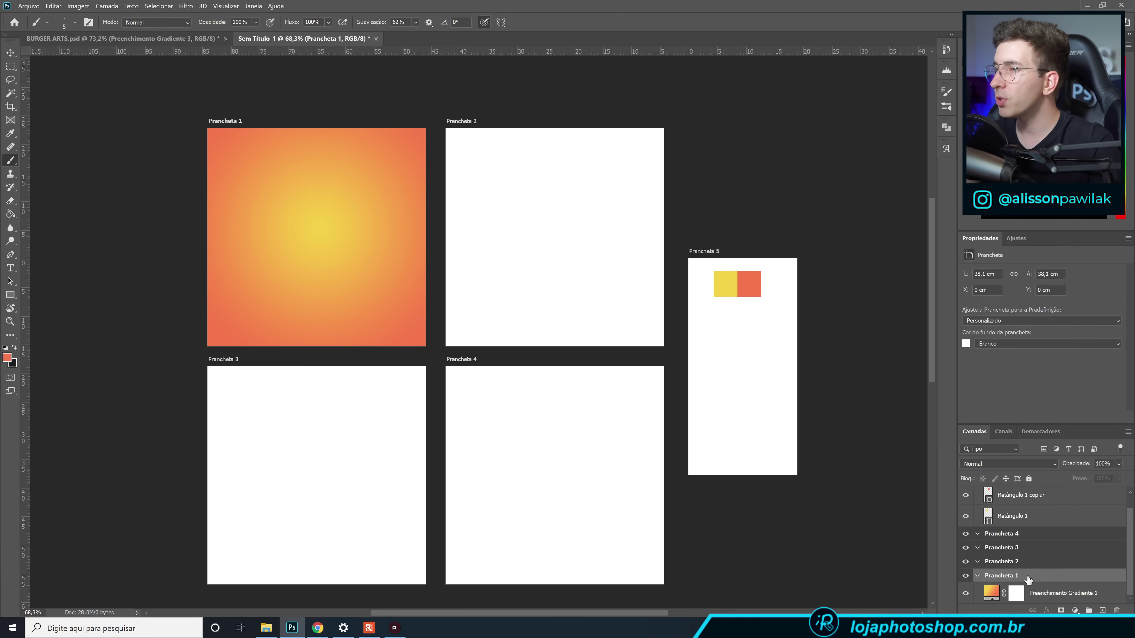
left_click(1045, 593)
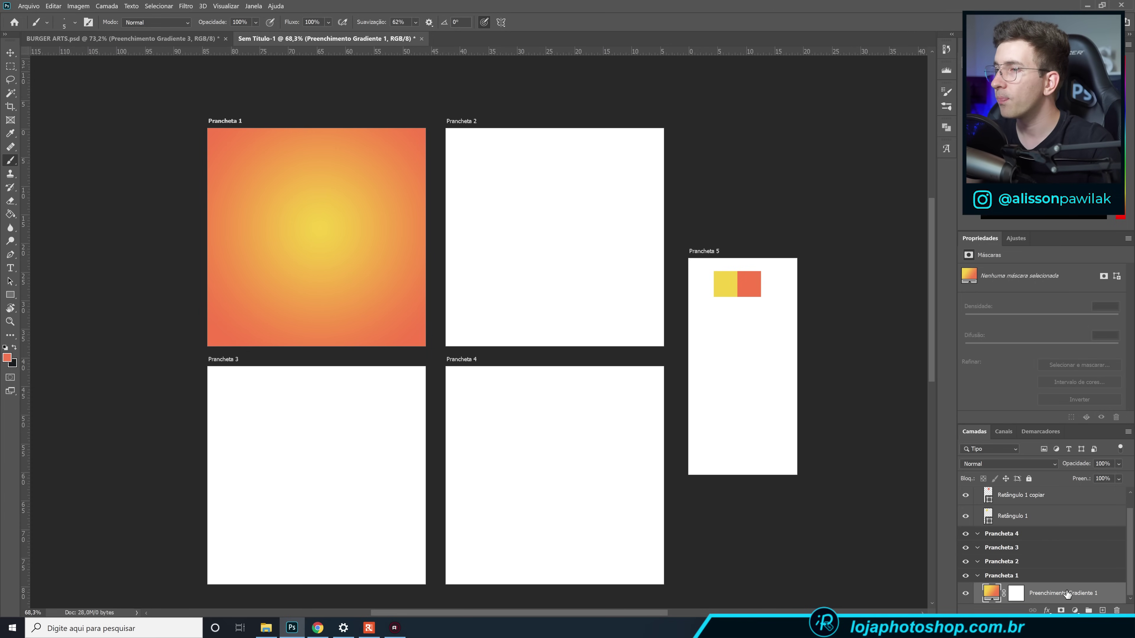
left_click(1075, 610)
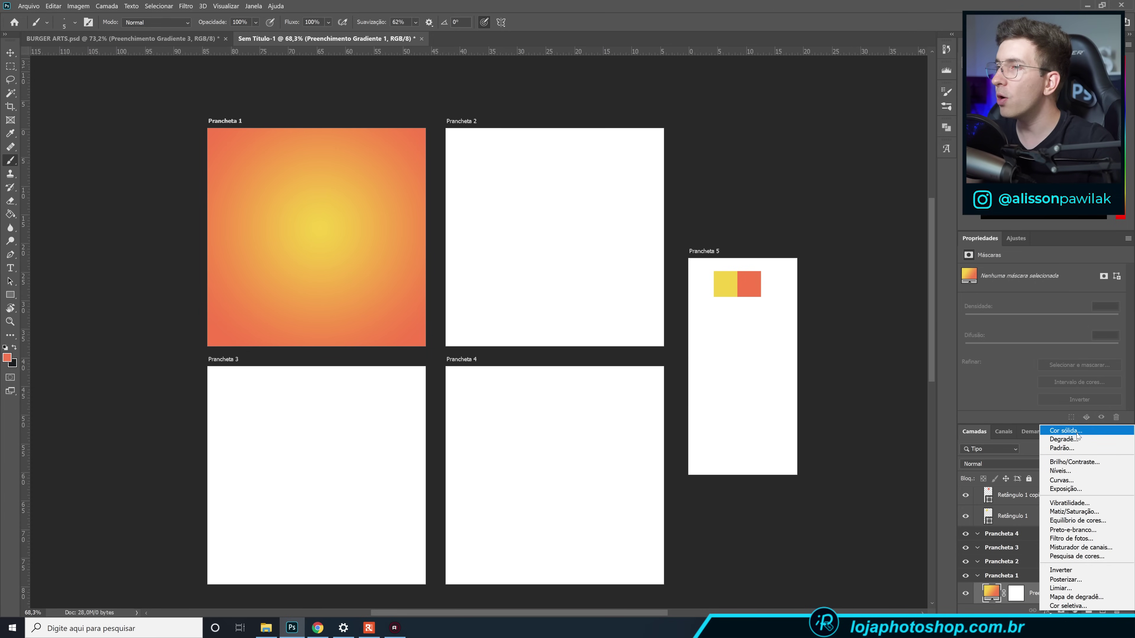
left_click(1066, 431)
Set Prancheta 1's solid fill to dark brown #33241e, copying its hex code before accepting the colour.
left_click_drag(860, 408, 815, 443)
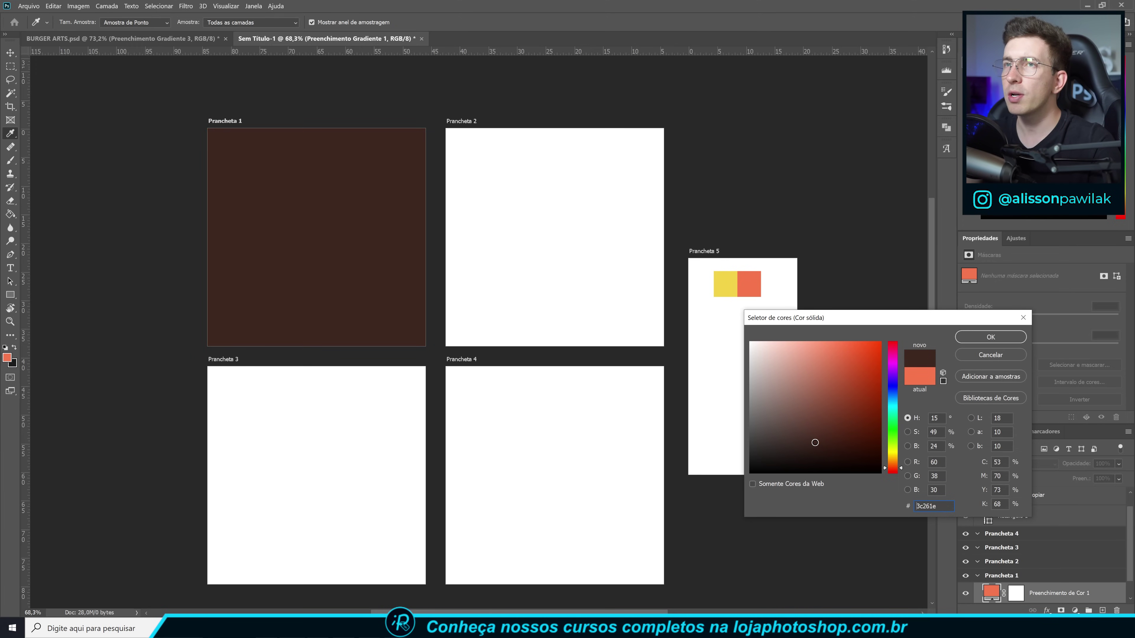
left_click_drag(814, 442, 814, 444)
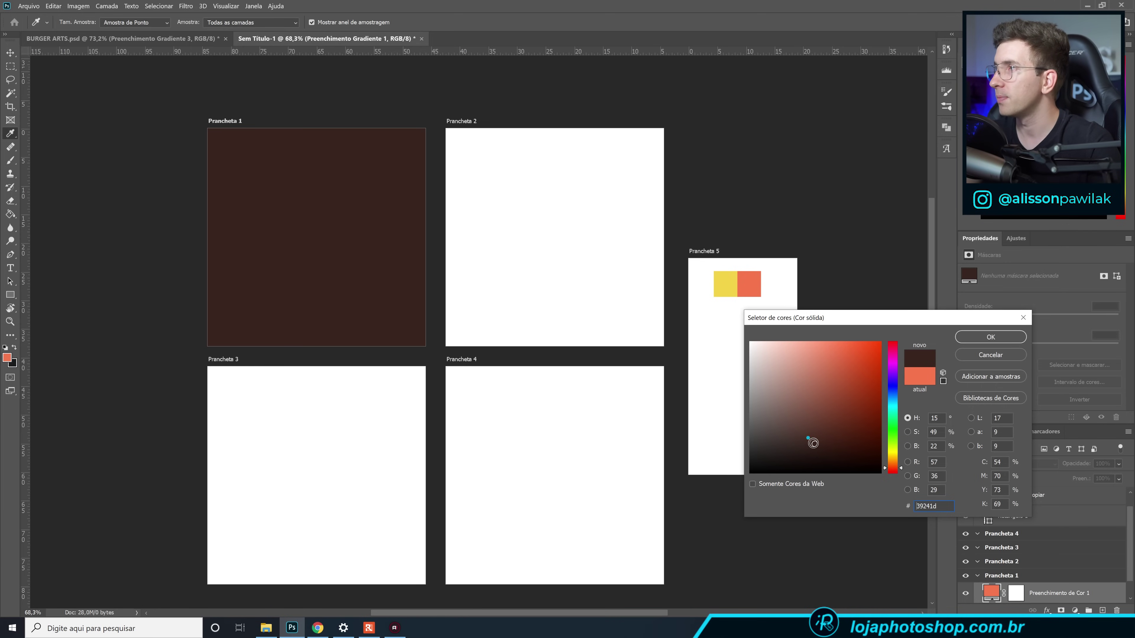
left_click(810, 445)
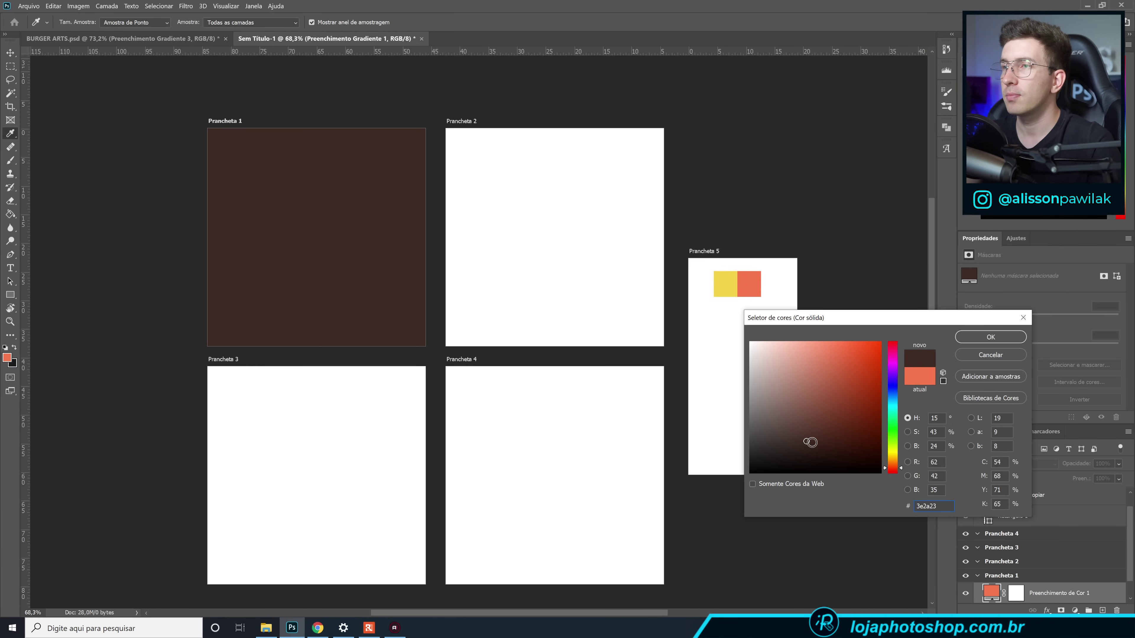
left_click(804, 444)
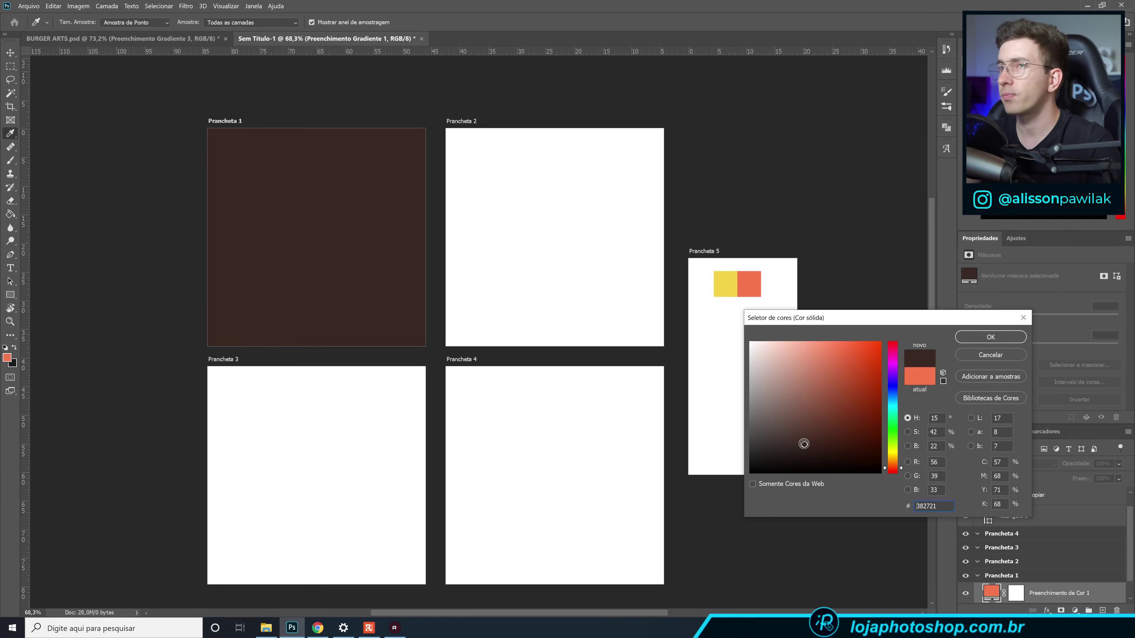
left_click(804, 446)
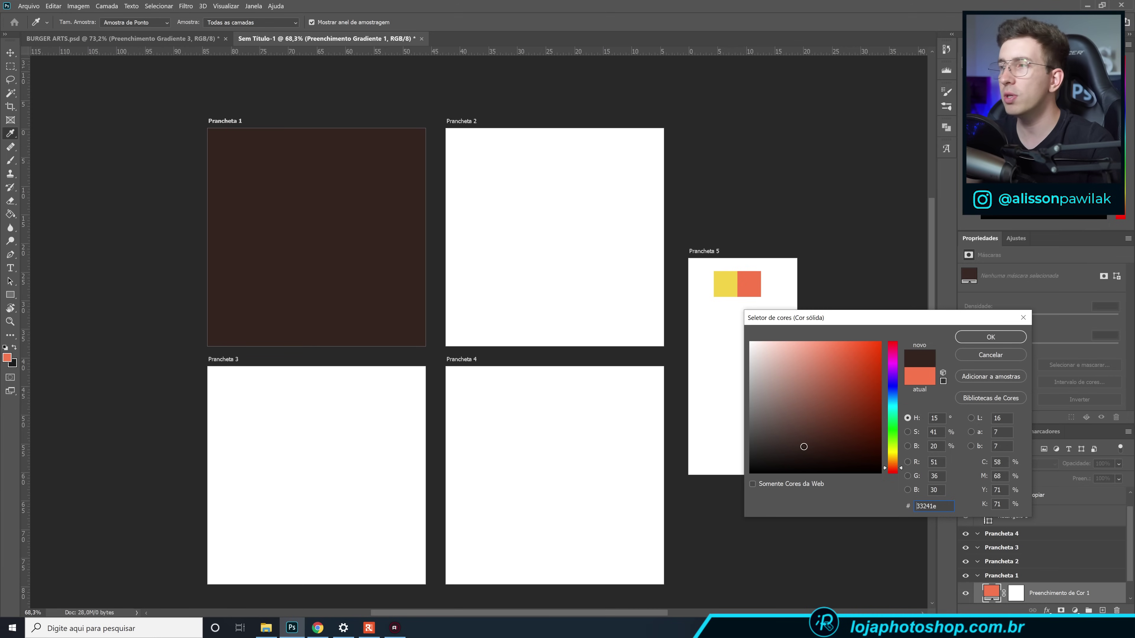
left_click_drag(916, 506, 941, 500)
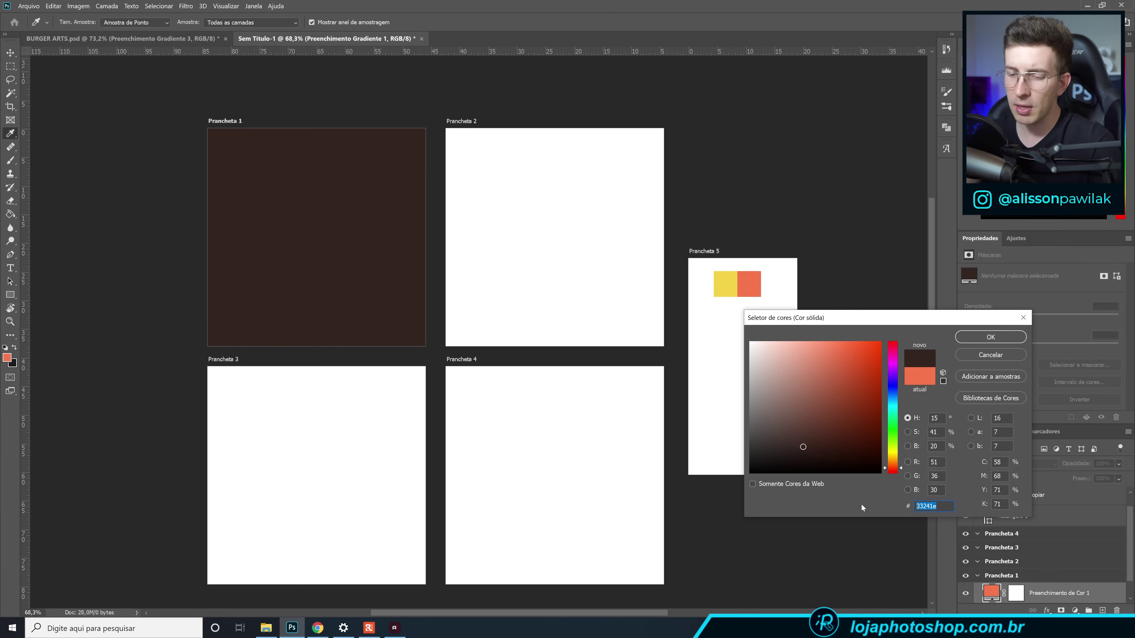
key("ctrl+c")
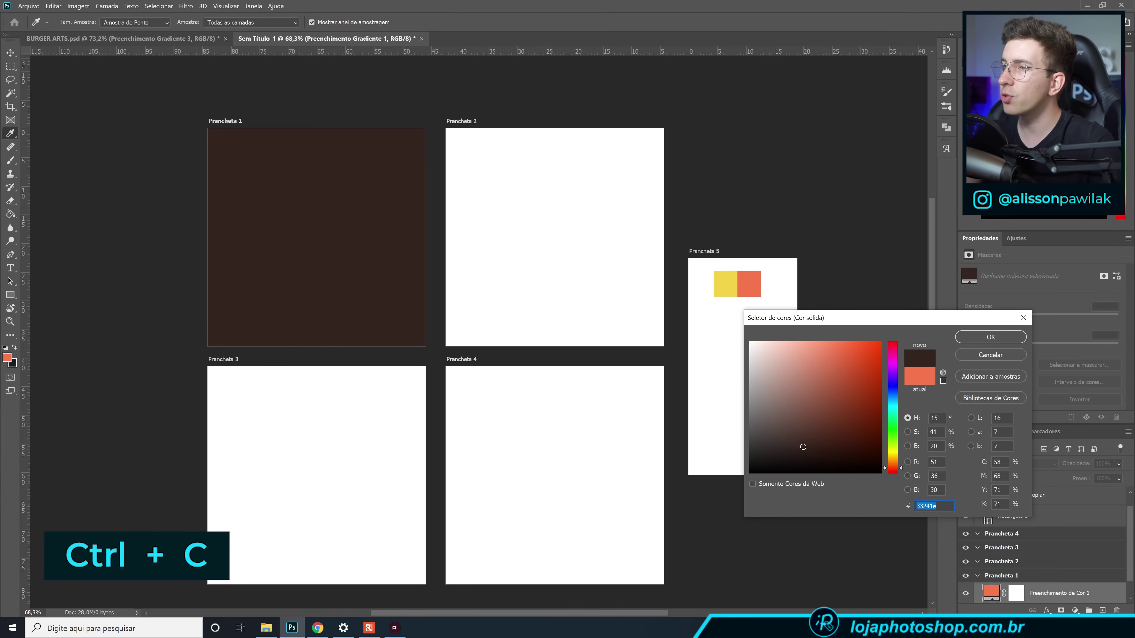
left_click(985, 336)
Duplicate the yellow swatch on Prancheta 5 and move the copy directly below the original.
scroll(1023, 559, "down", 1)
scroll(1023, 559, "up", 2)
left_click(1029, 533)
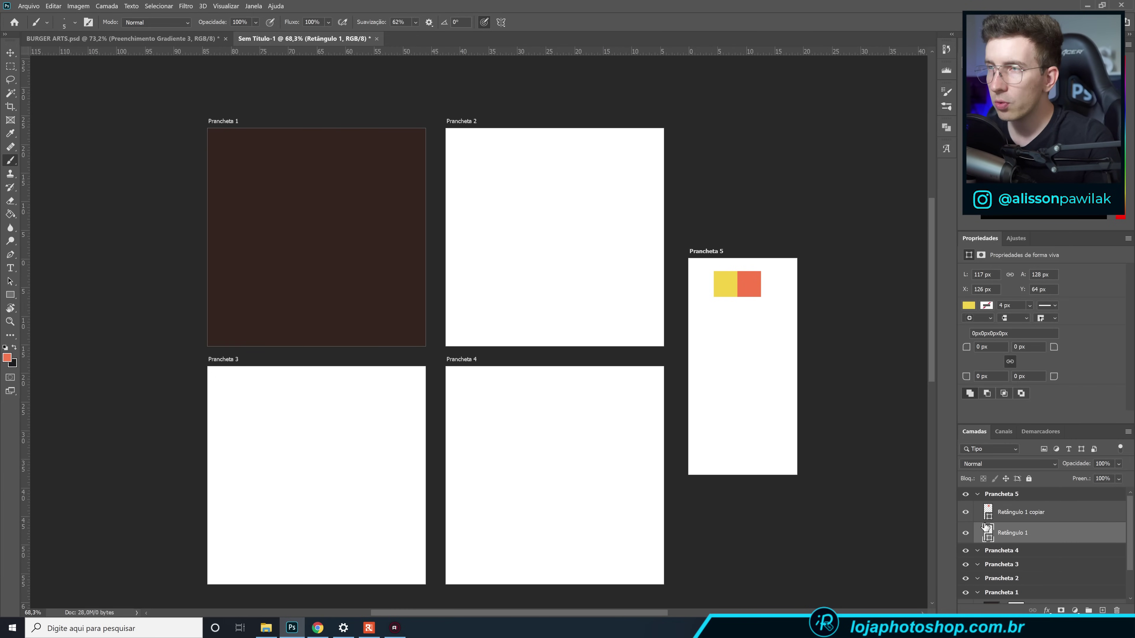
key("ctrl+j")
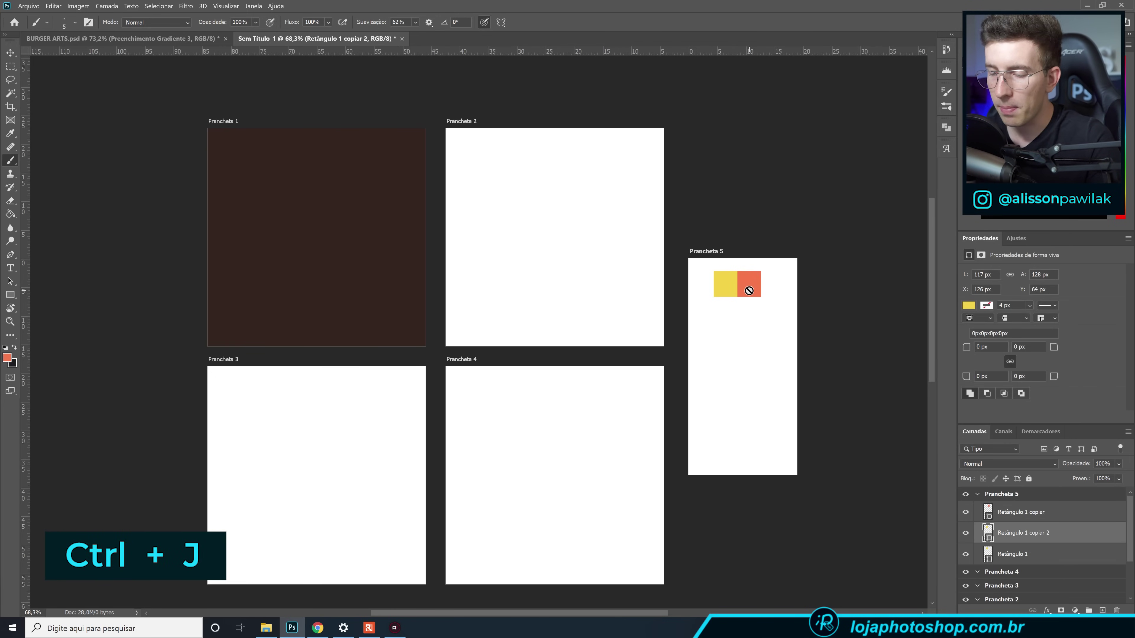
key("v")
left_click_drag(749, 291, 743, 317)
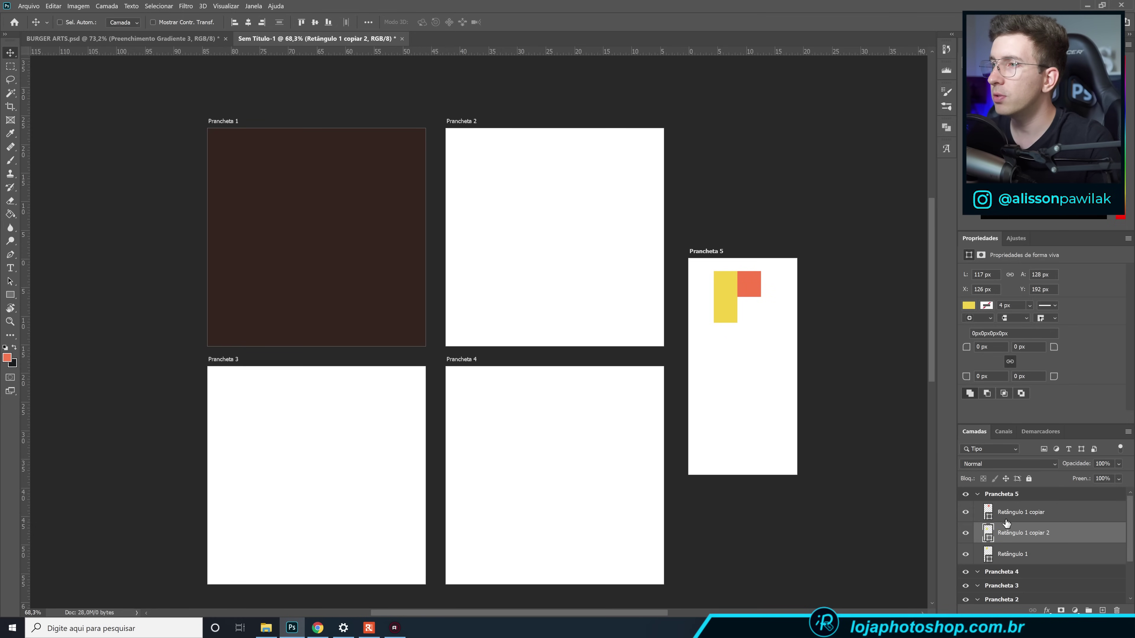
Change the fill of the lower swatch copy to the copied dark brown #33241e.
left_click(967, 306)
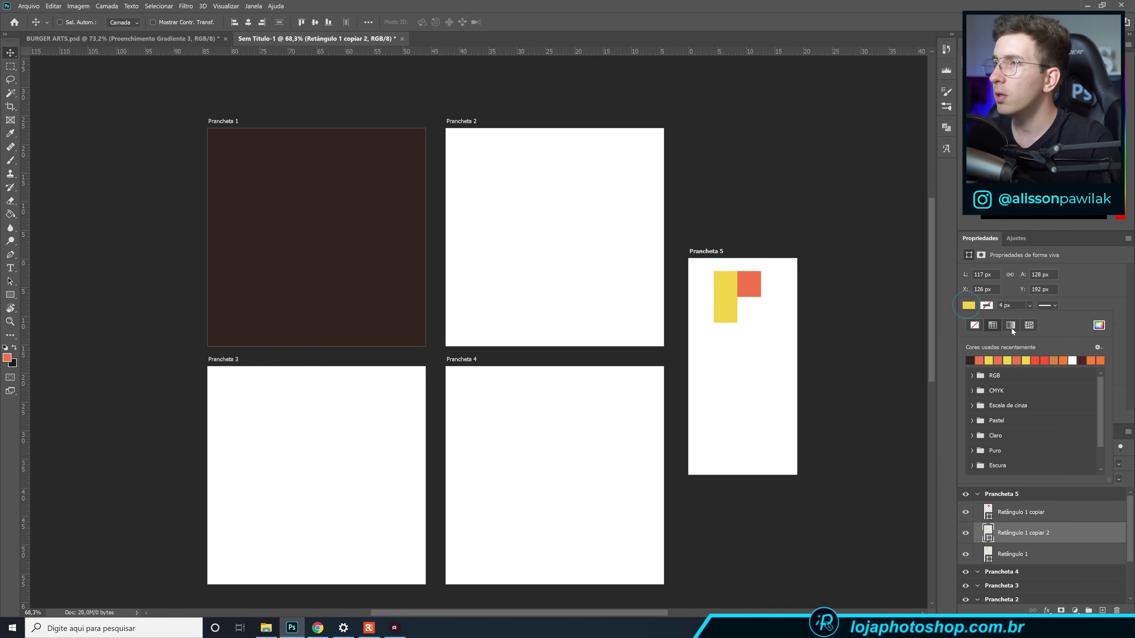
left_click(1099, 326)
type("33241e")
left_click(983, 336)
key("ctrl+v")
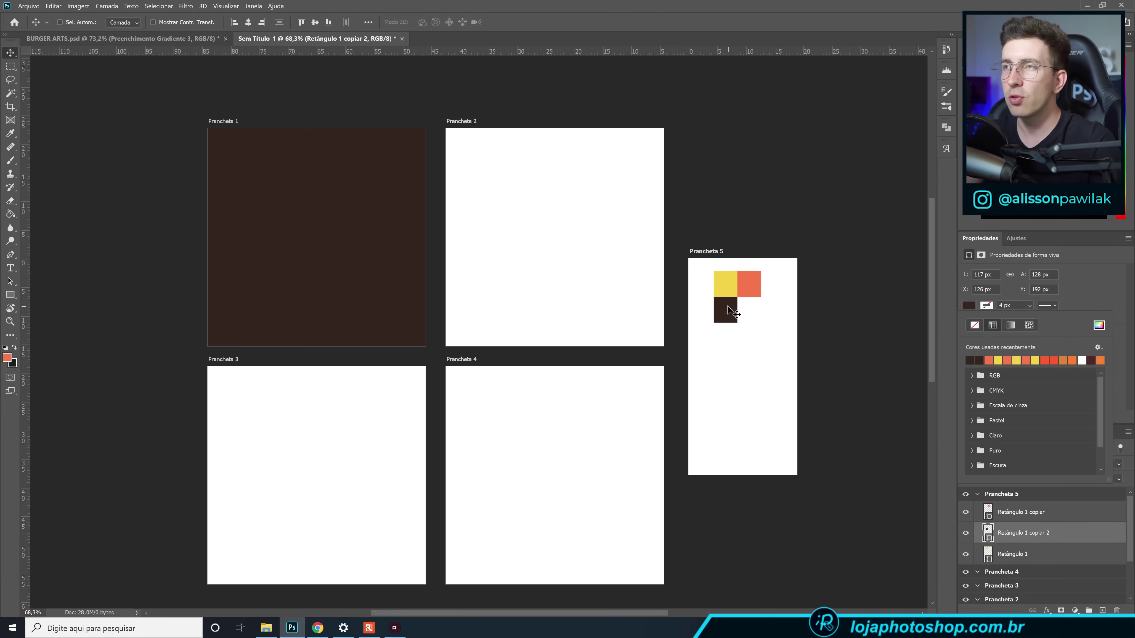
Select the layer mask of Prancheta 1's dark brown fill and activate the Brush tool.
scroll(1069, 579, "down", 3)
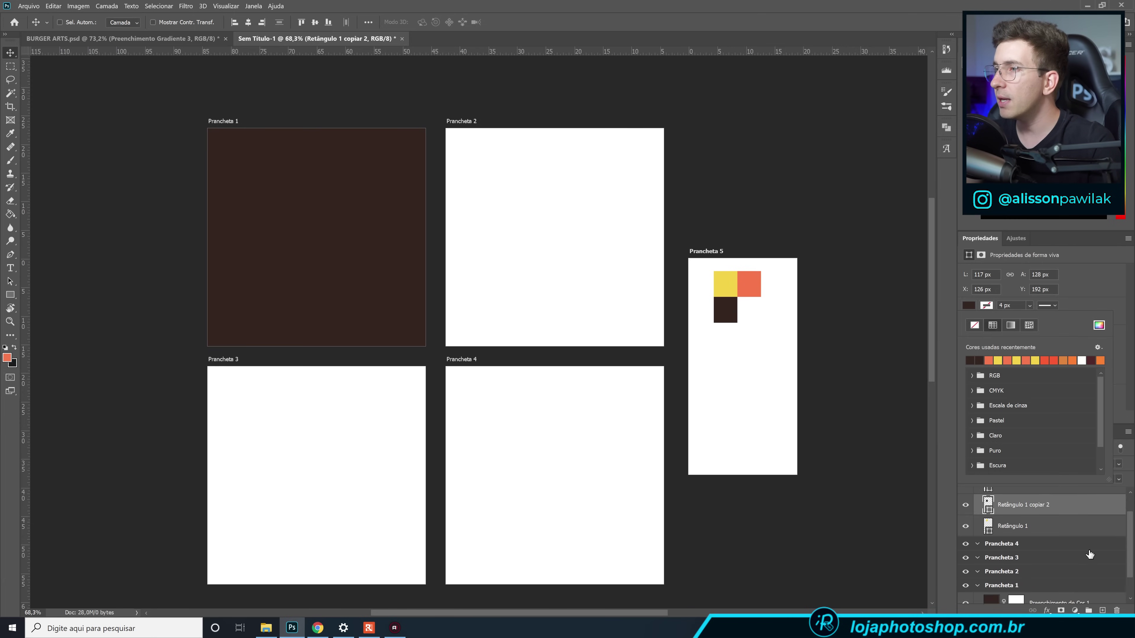
left_click(1069, 579)
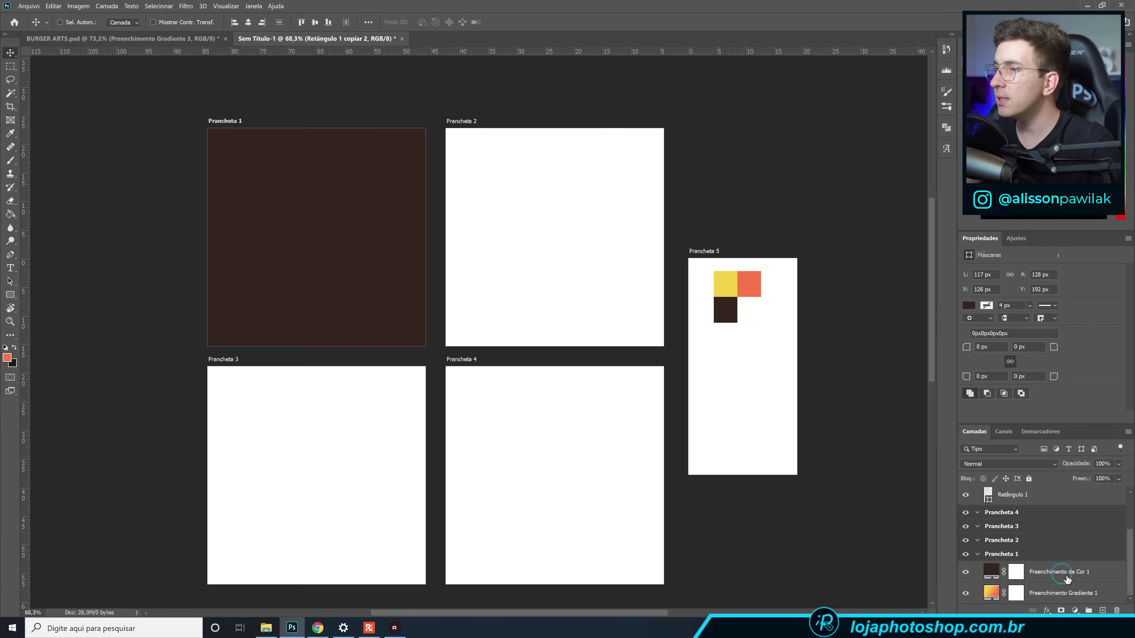
left_click(1018, 574)
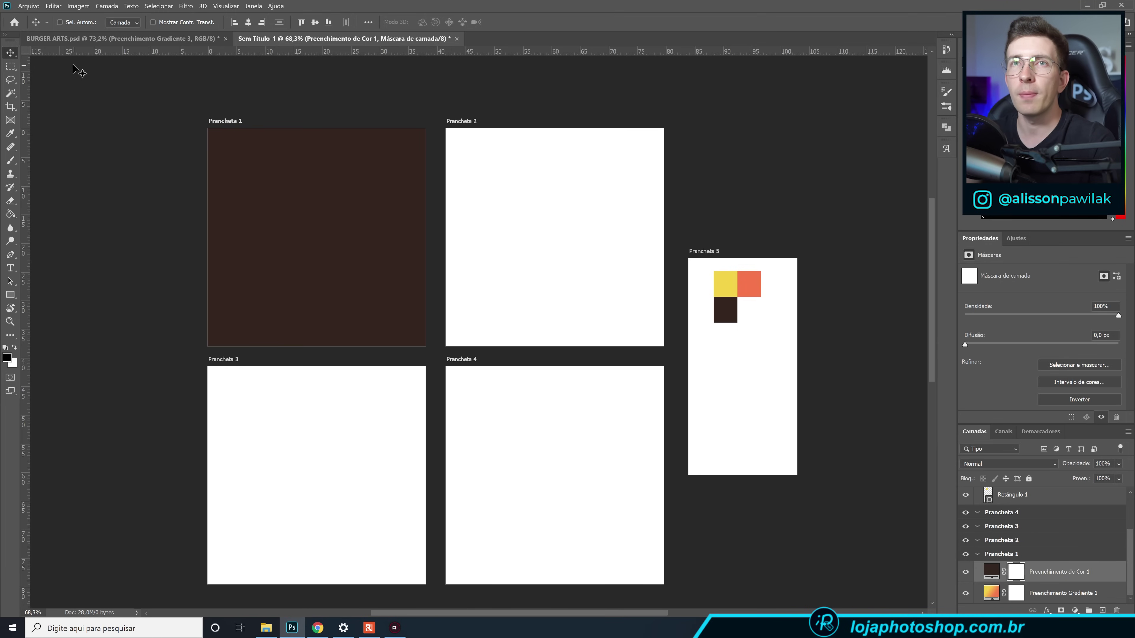
left_click(11, 160)
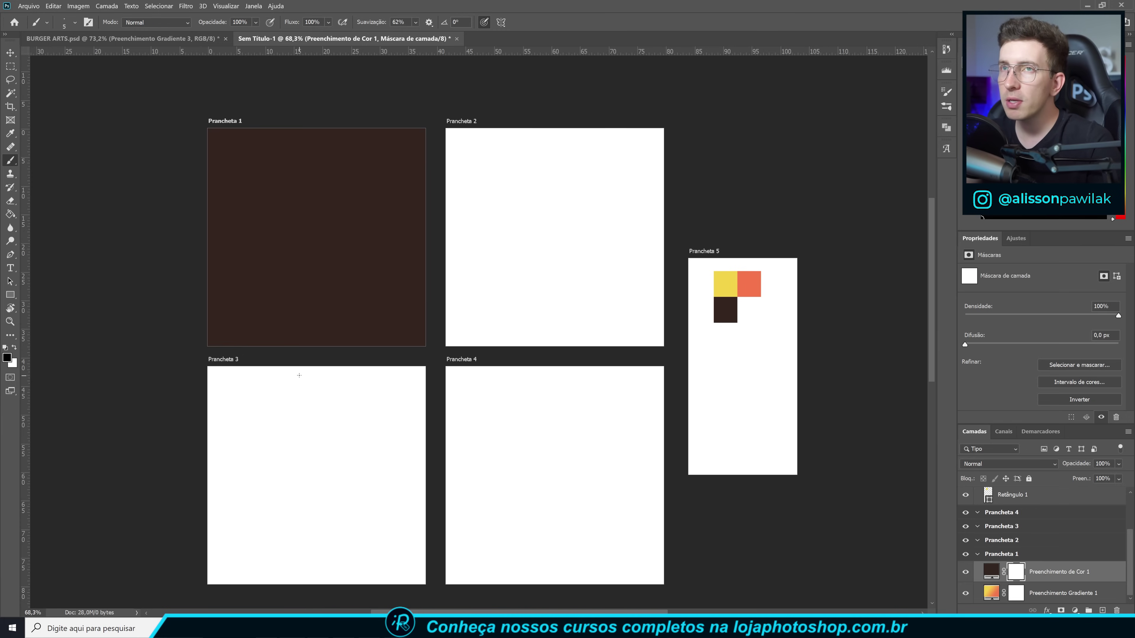
Choose the 2448 SG Brush paint-stroke preset at 2448 px for the Brush tool.
left_click(75, 24)
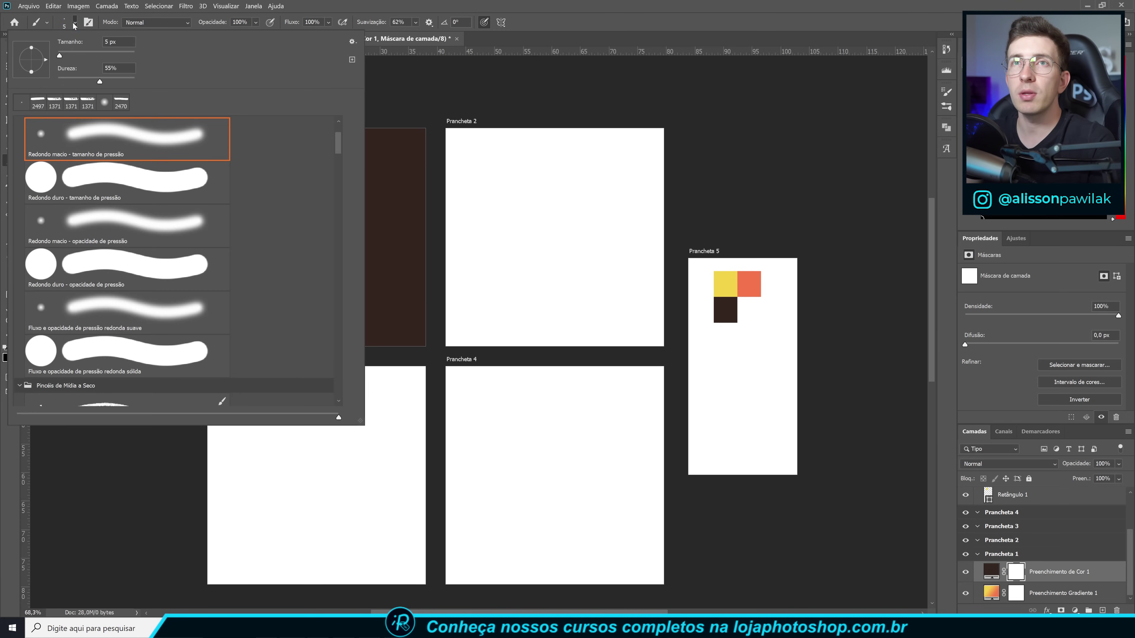
left_click_drag(337, 147, 345, 381)
left_click(353, 42)
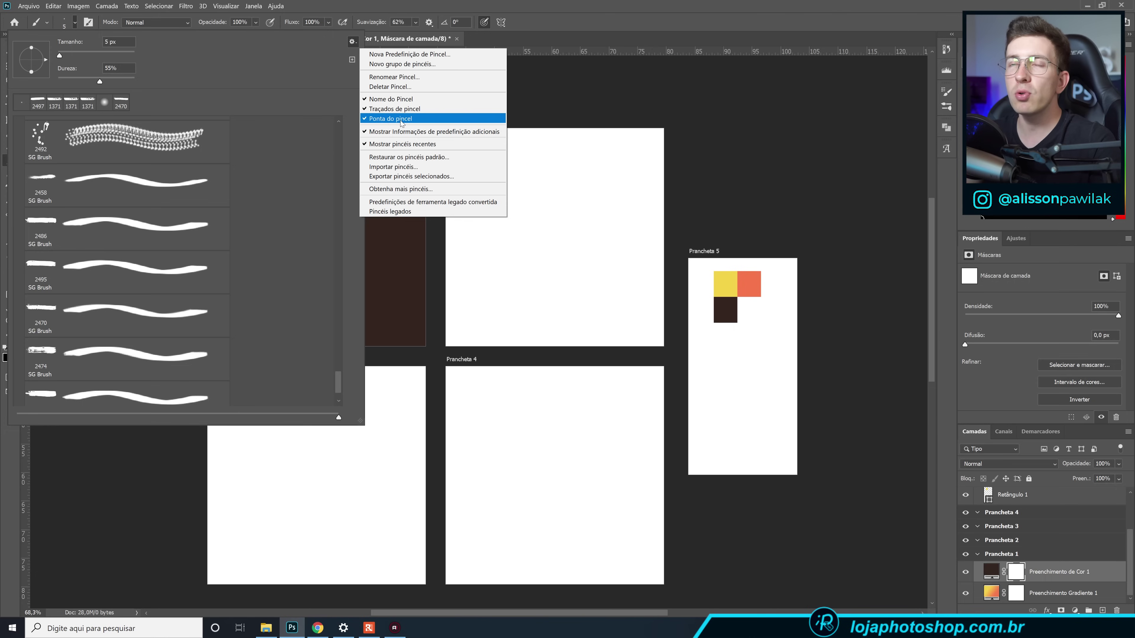
left_click(325, 418)
mouse_move(339, 418)
left_mouse_down()
mouse_move(45, 417)
mouse_move(287, 431)
mouse_move(344, 420)
left_mouse_up()
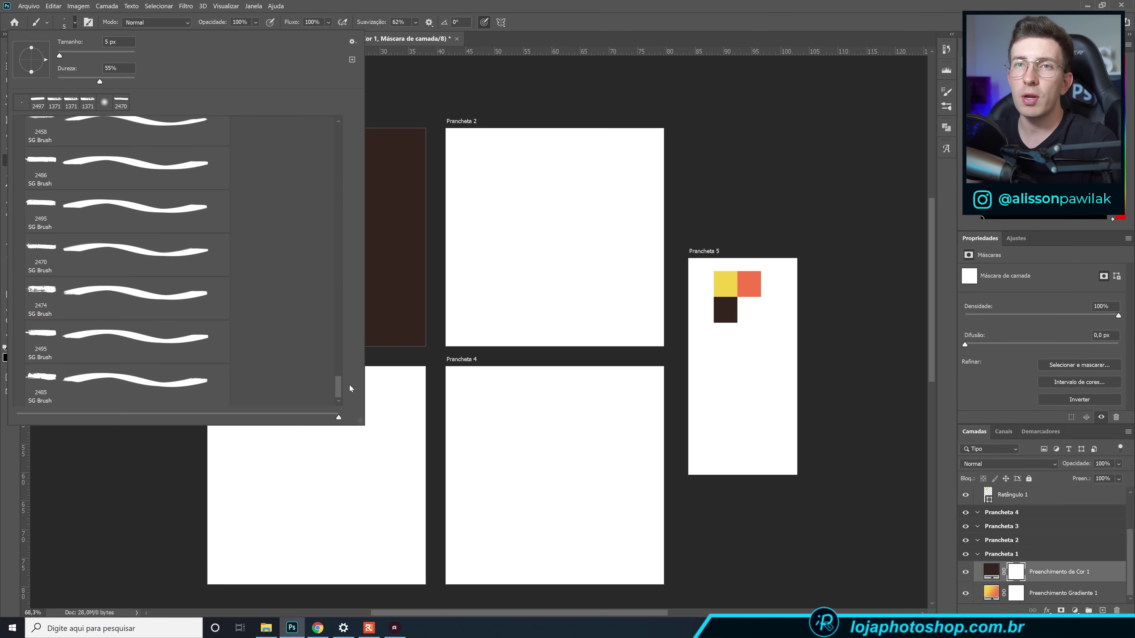
scroll(350, 392, "up", 5)
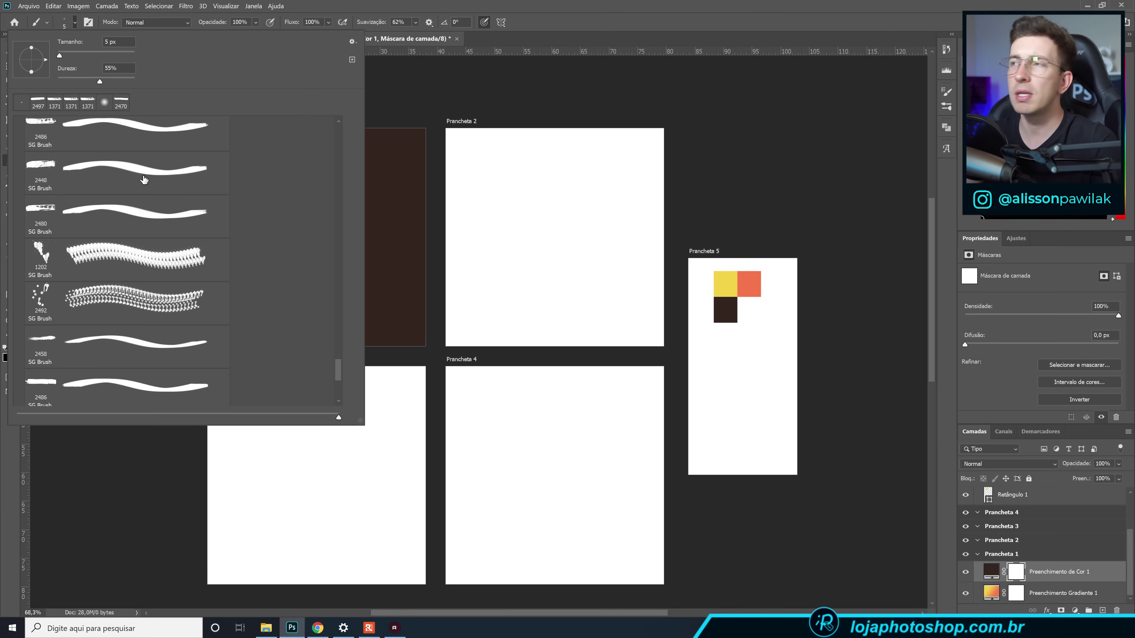
left_click(138, 169)
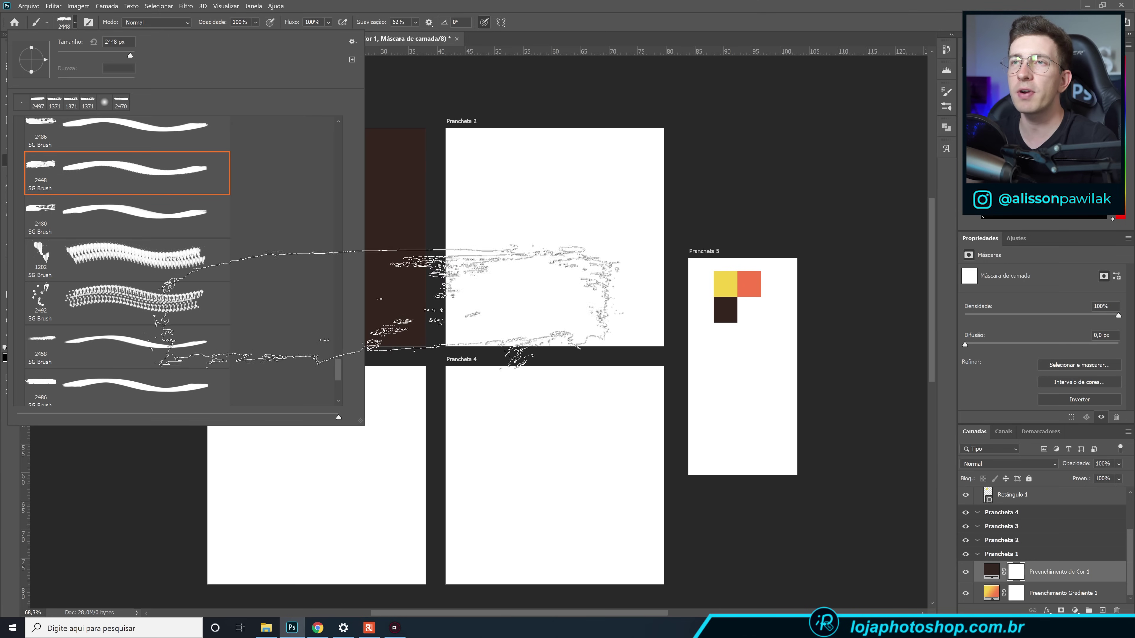
left_click(435, 192)
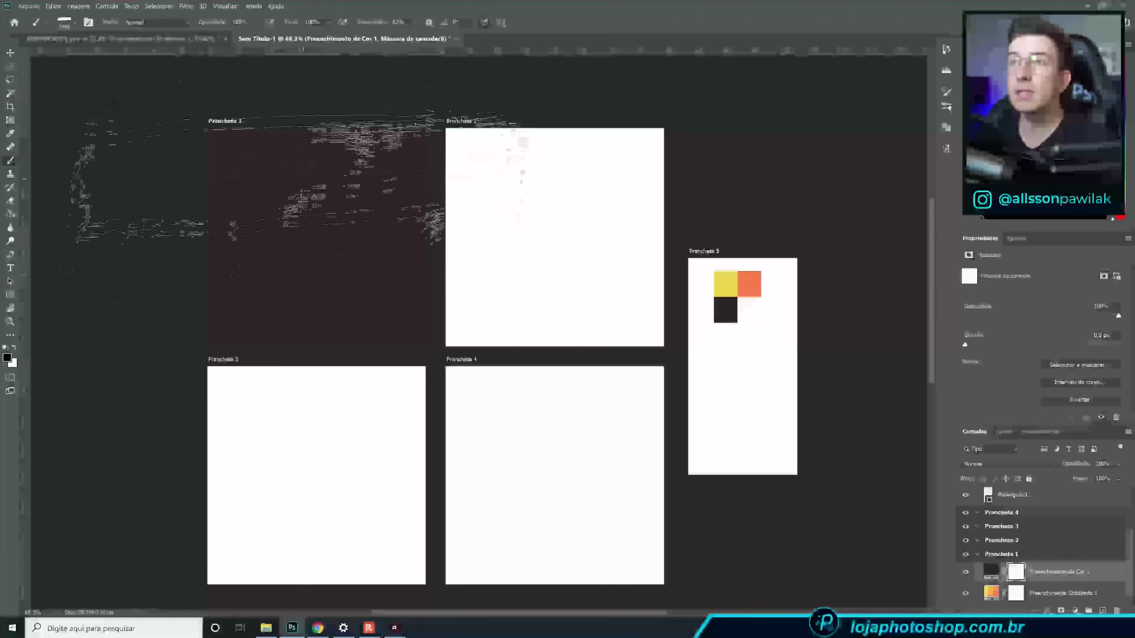
Rotate the brush tip to 90° and stamp black on the mask to hide the left half of Prancheta 1's brown fill.
right_click(344, 214)
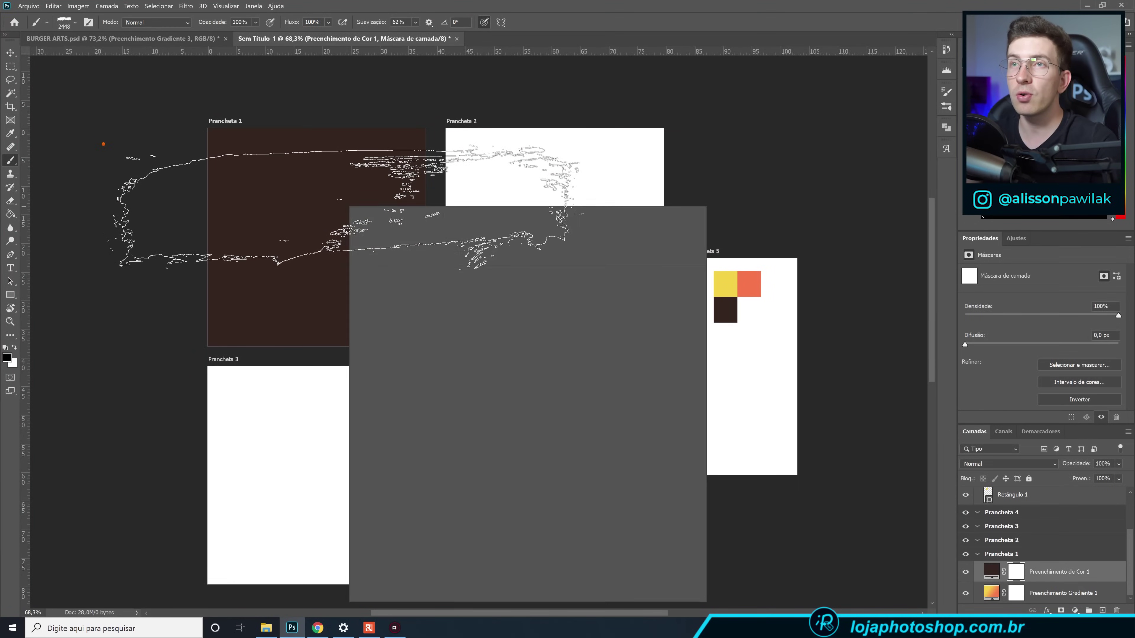
left_click_drag(387, 238, 375, 223)
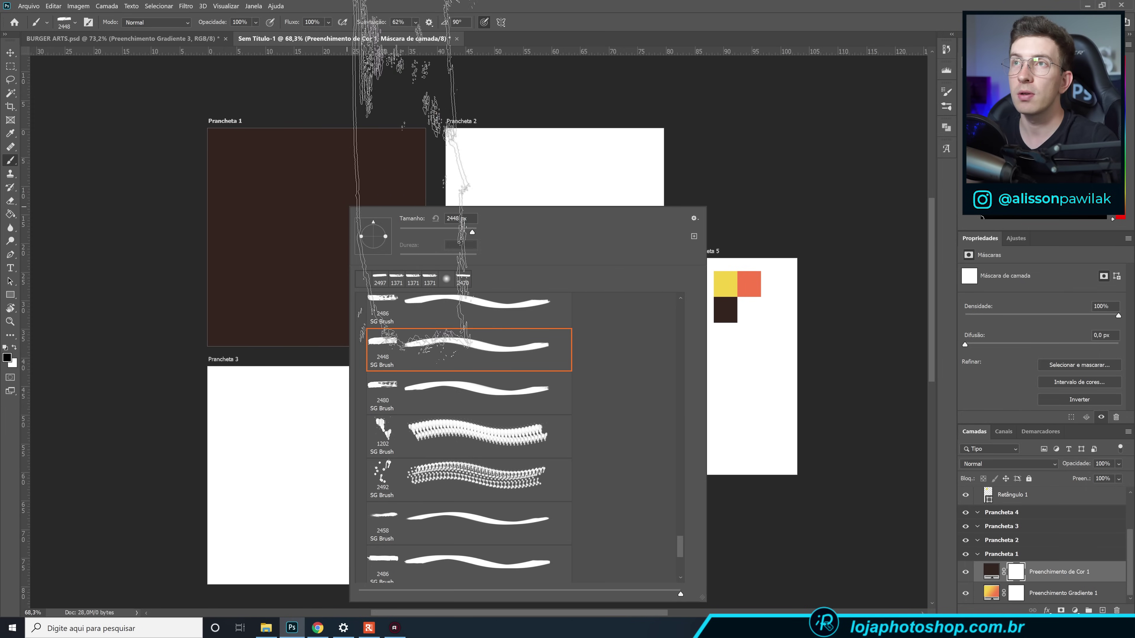
key("Escape")
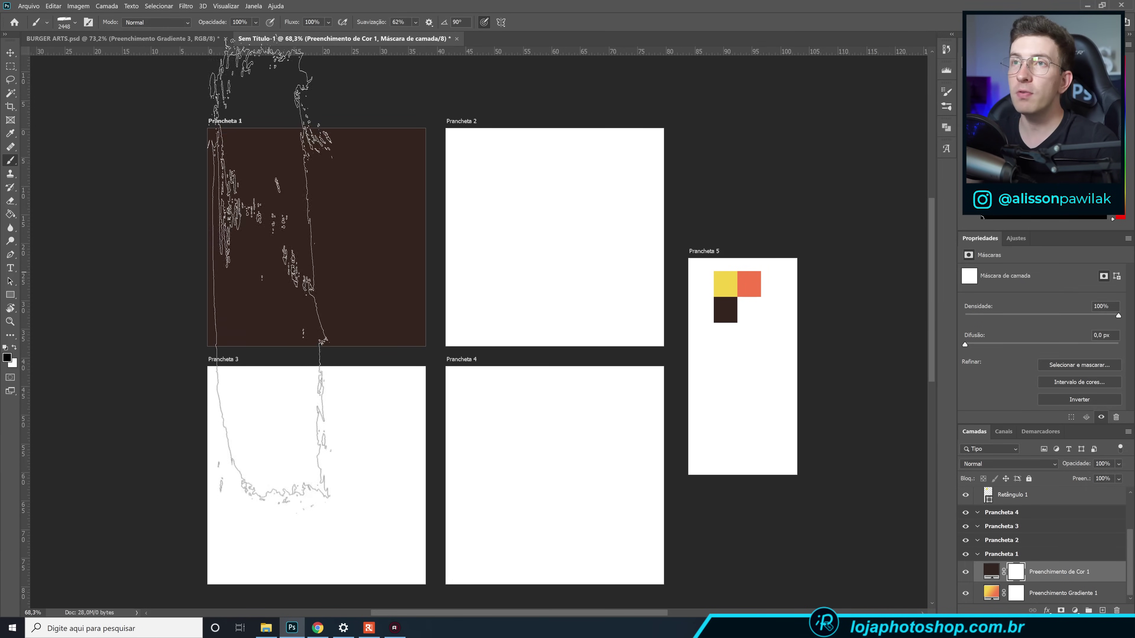
left_click(271, 269)
Set the brush tip's angle to 84°.
right_click(389, 240)
left_click_drag(389, 240, 384, 237)
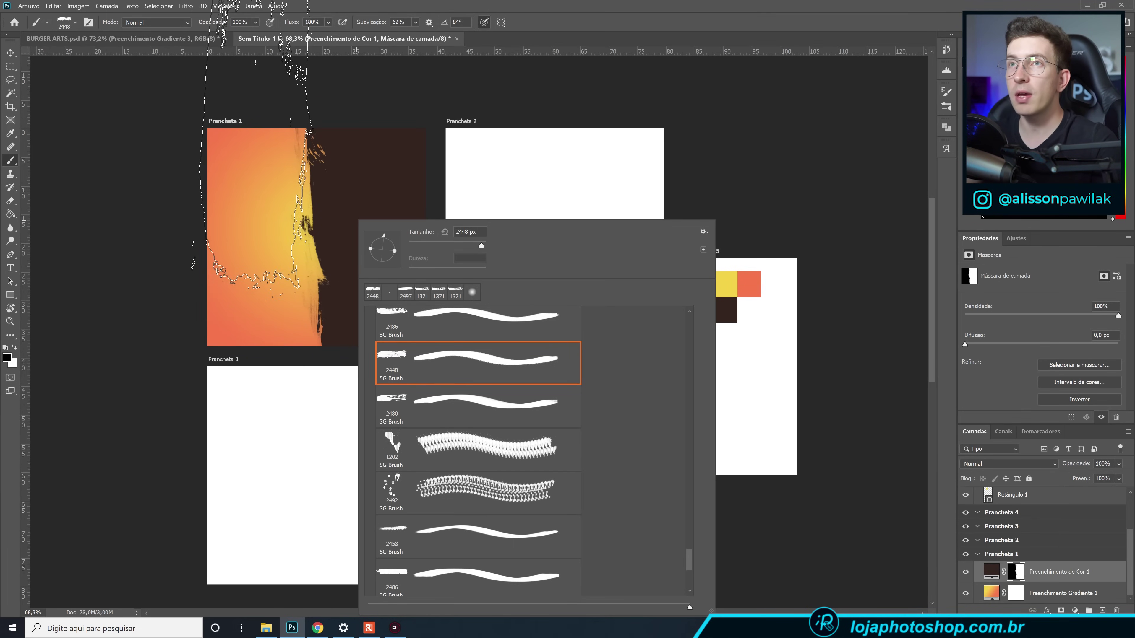
key("Return")
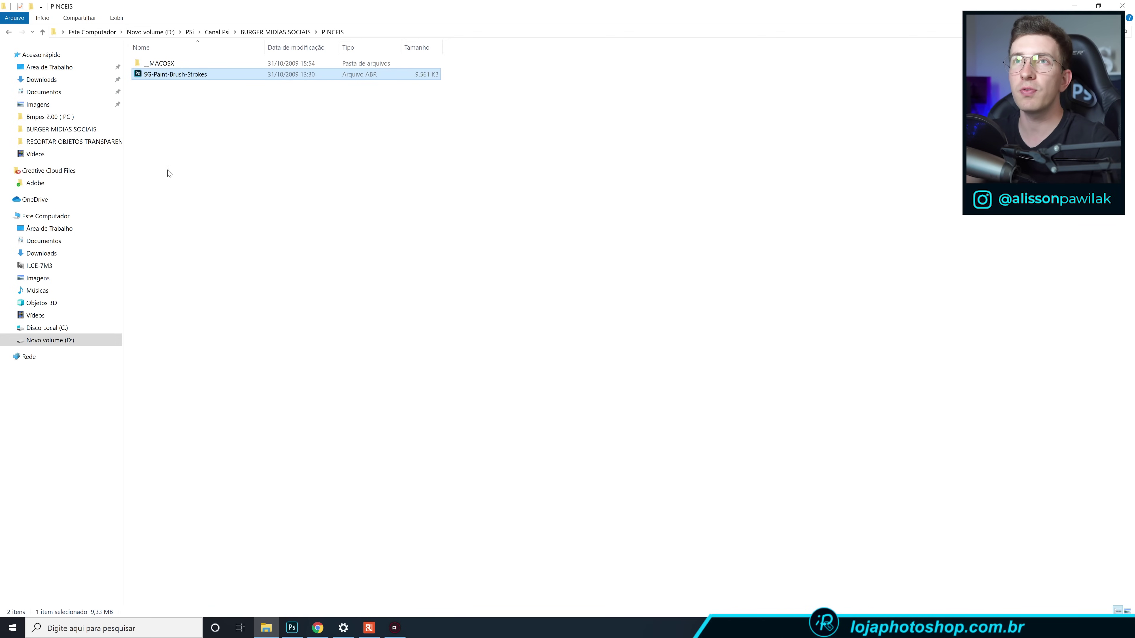
Browse the BURGER MIDIAS SOCIAIS folder in File Explorer, checking image folders 1 and 2.
left_click(269, 34)
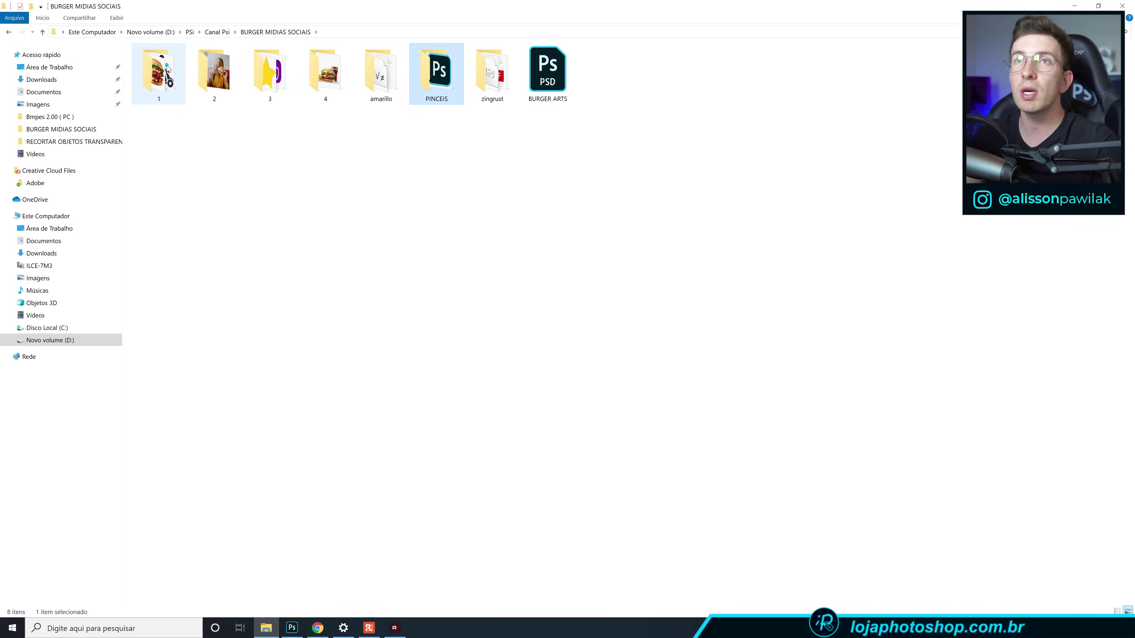
double_click(158, 72)
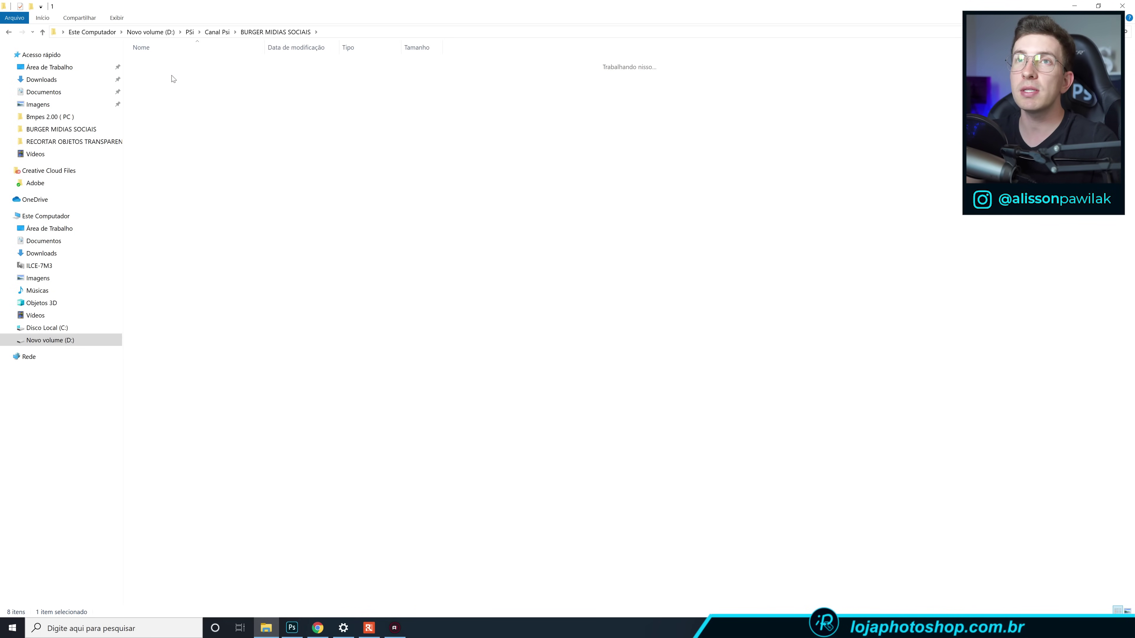
left_click(9, 31)
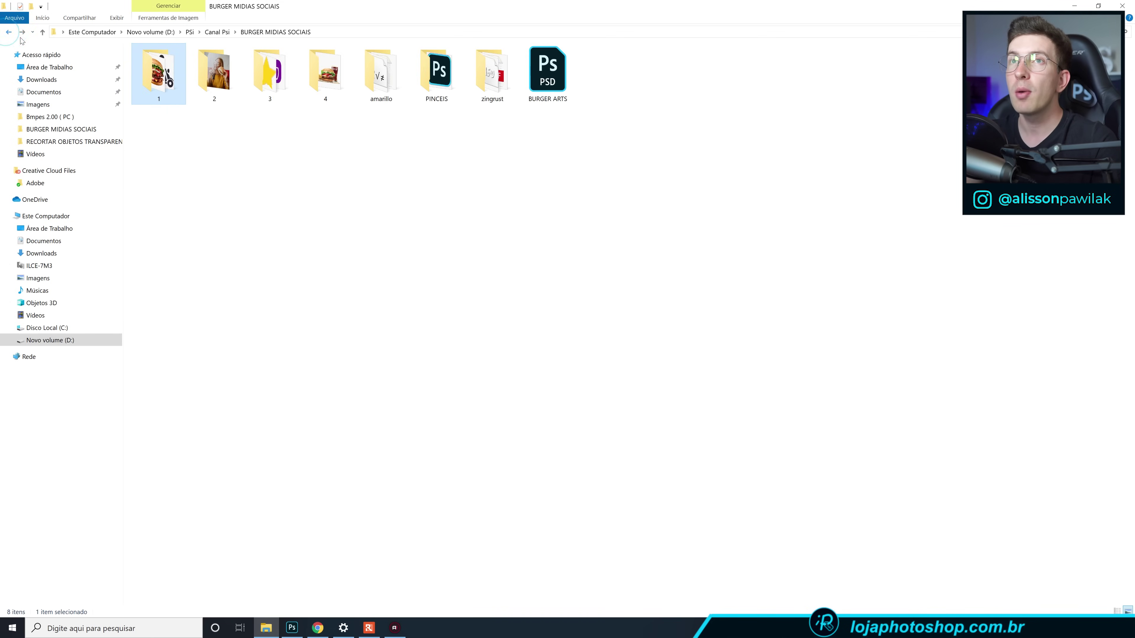
left_click(227, 77)
double_click(227, 77)
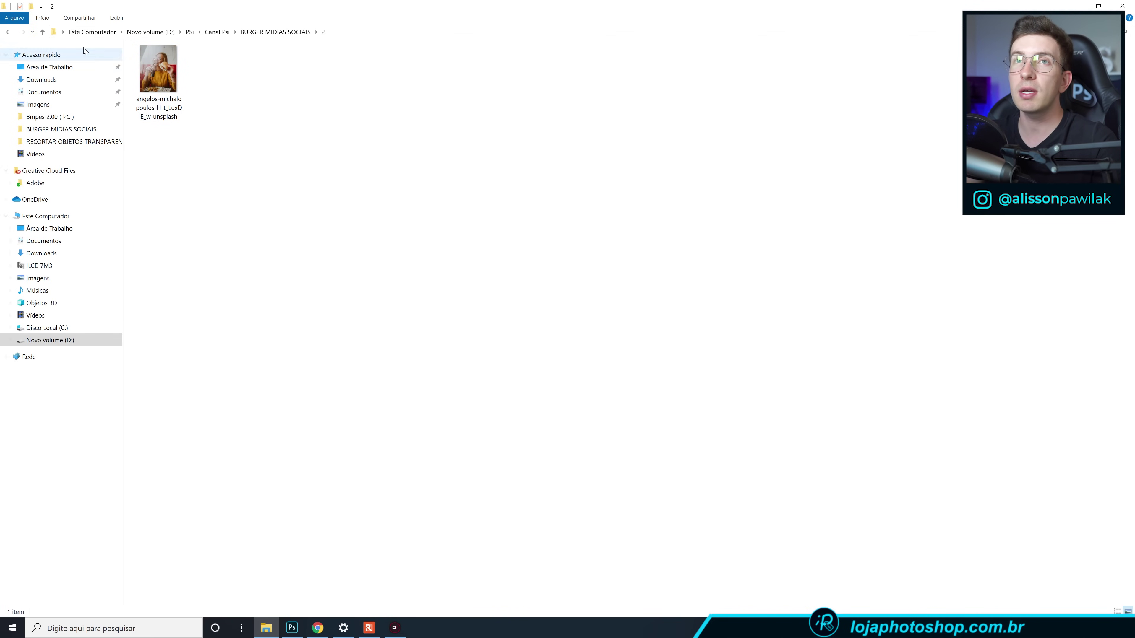
left_click(8, 32)
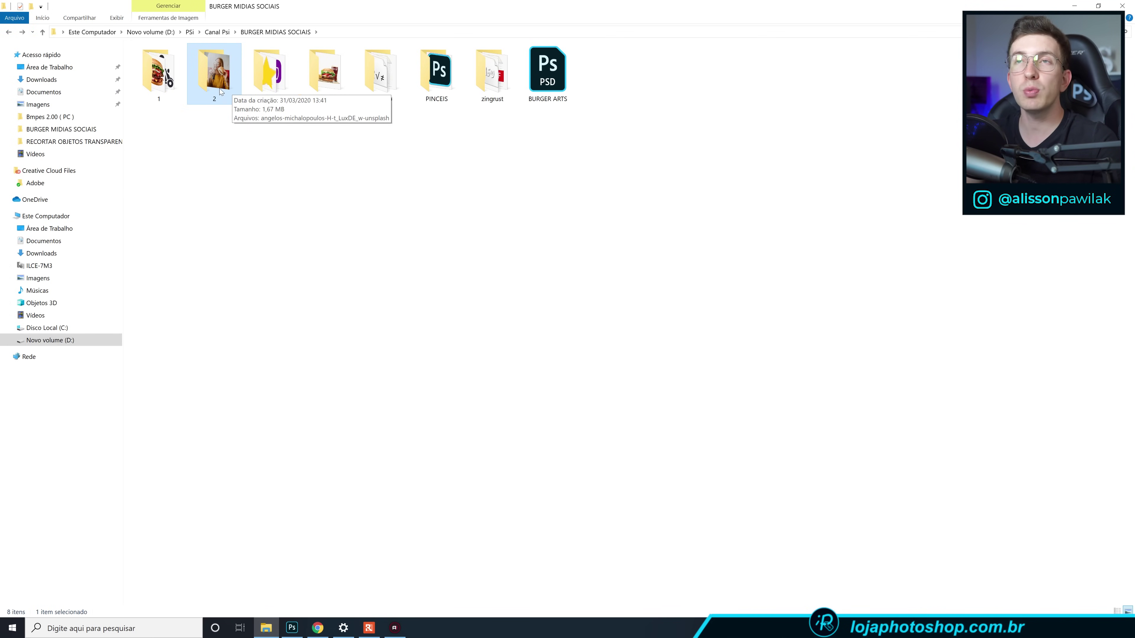
left_click_drag(167, 127, 340, 49)
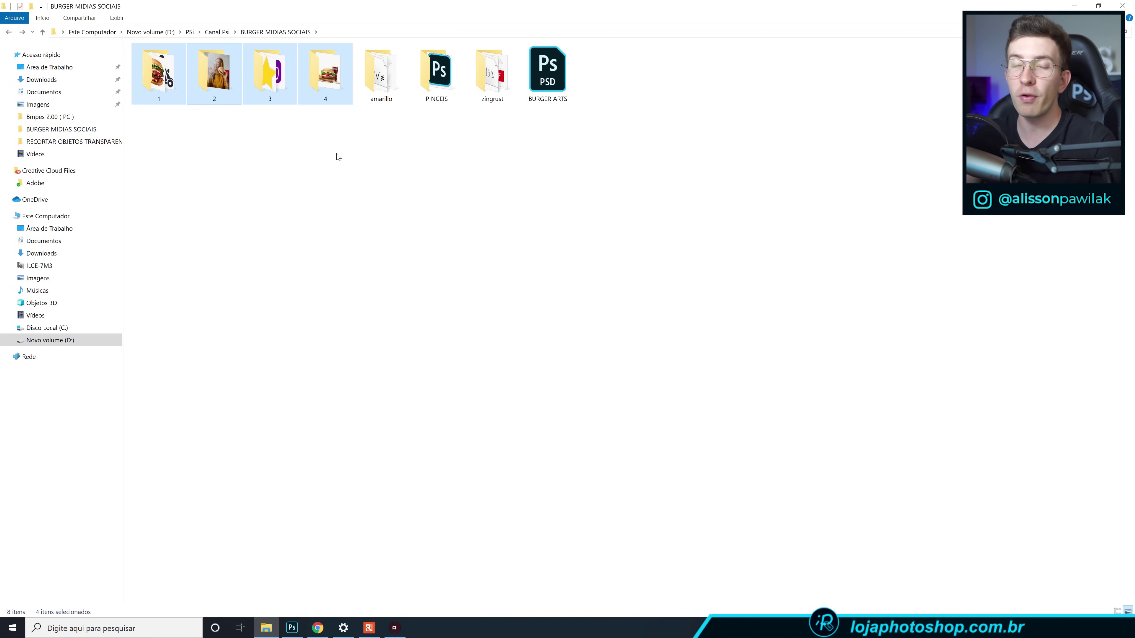
Place the hamburger image from folder 1 on Prancheta 1 and scale it to about 89%.
double_click(151, 87)
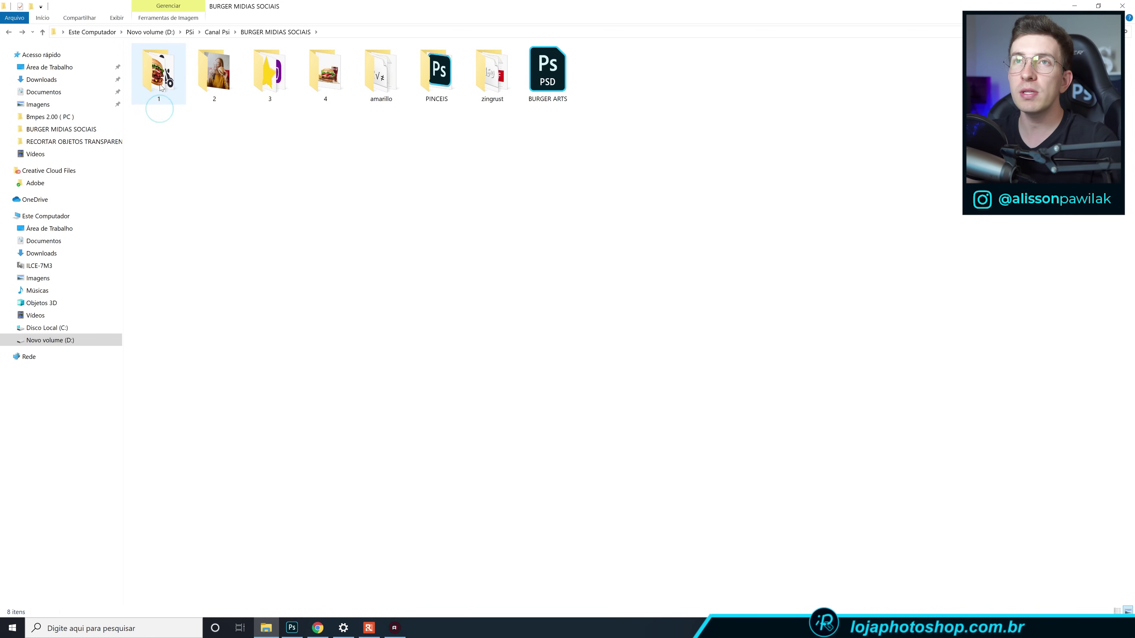
key("ctrl+a")
left_click(237, 168)
left_click_drag(155, 81, 229, 369)
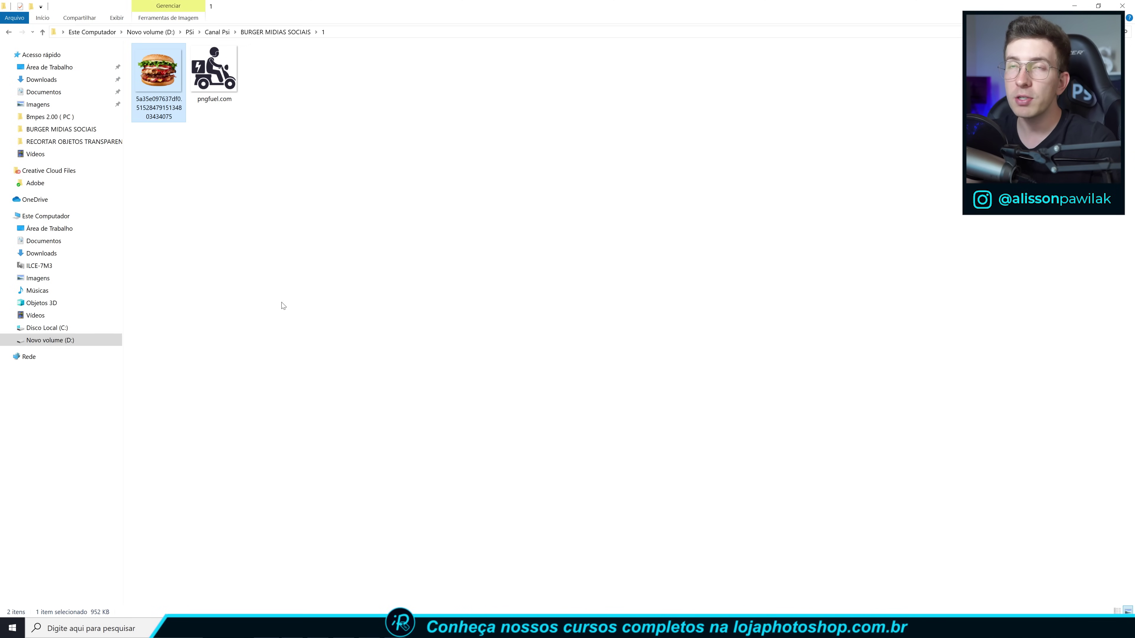
left_click_drag(160, 75, 321, 253)
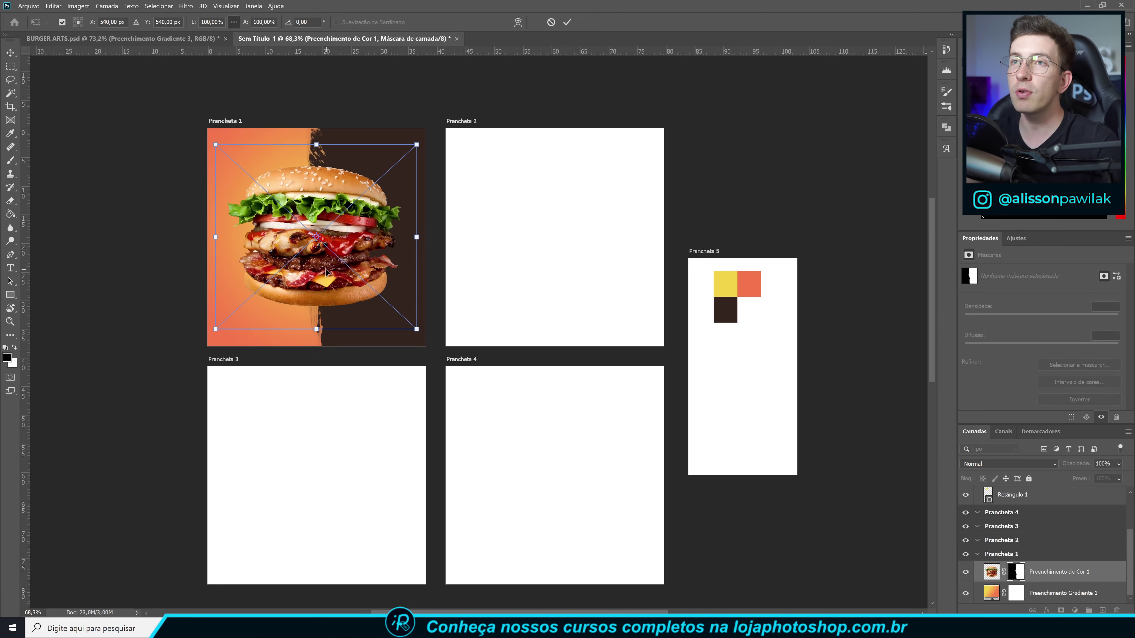
left_click_drag(416, 145, 401, 162)
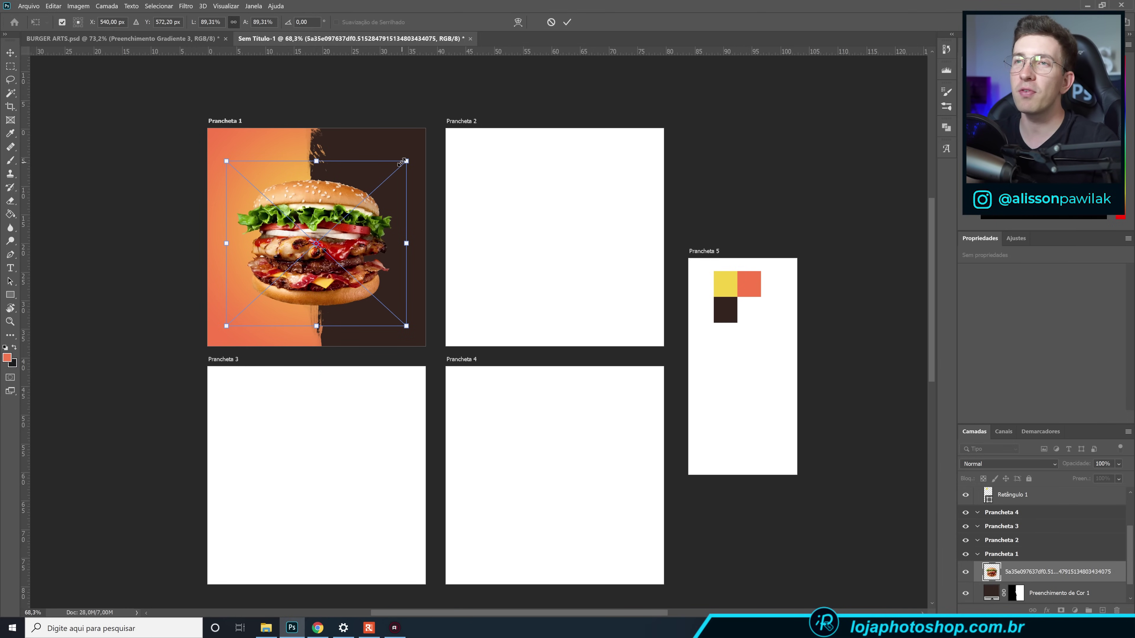
left_click(566, 23)
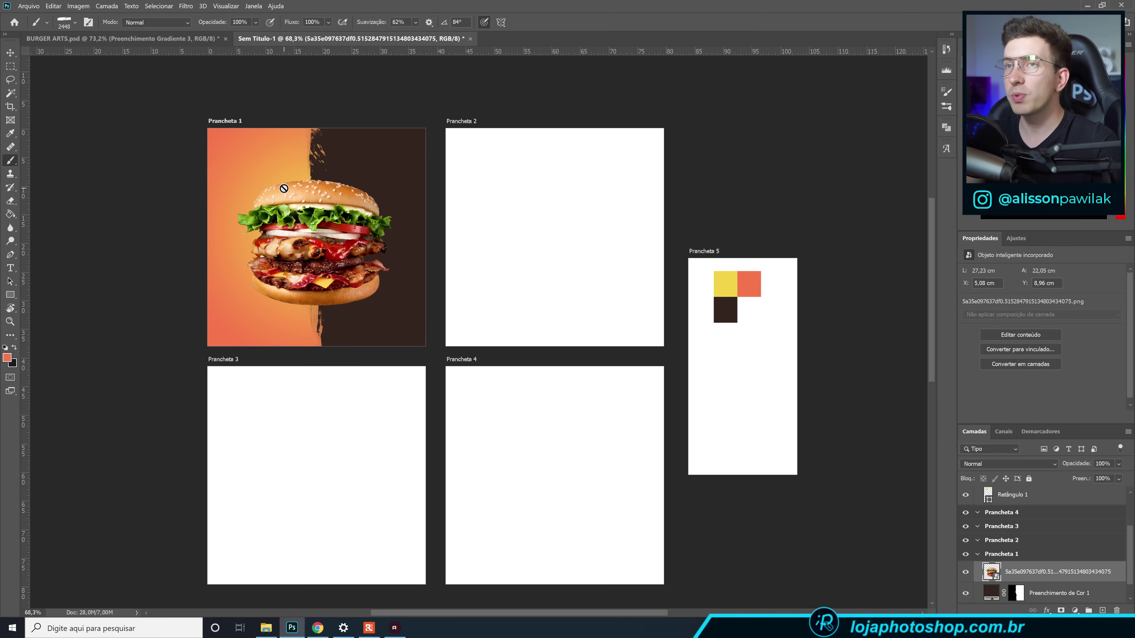
Draw an ellipse about 901 × 545 px without fill or stroke around the hamburger on Prancheta 1 and shift it slightly left.
scroll(310, 176, "up", 2, "alt")
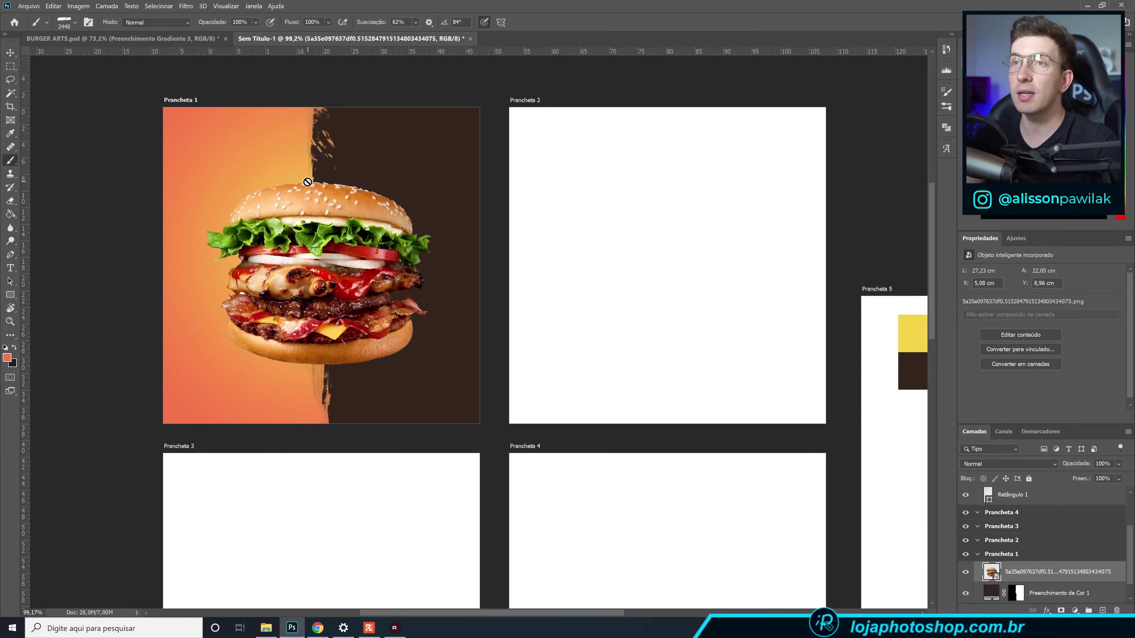
scroll(307, 182, "down", 2, "alt")
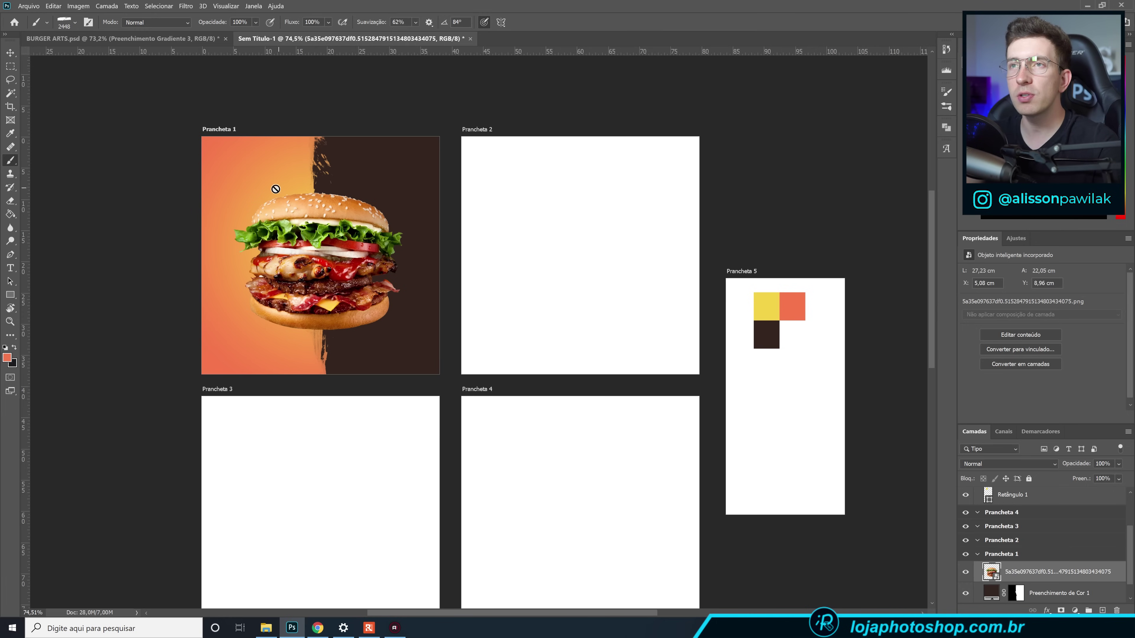
left_click(10, 295)
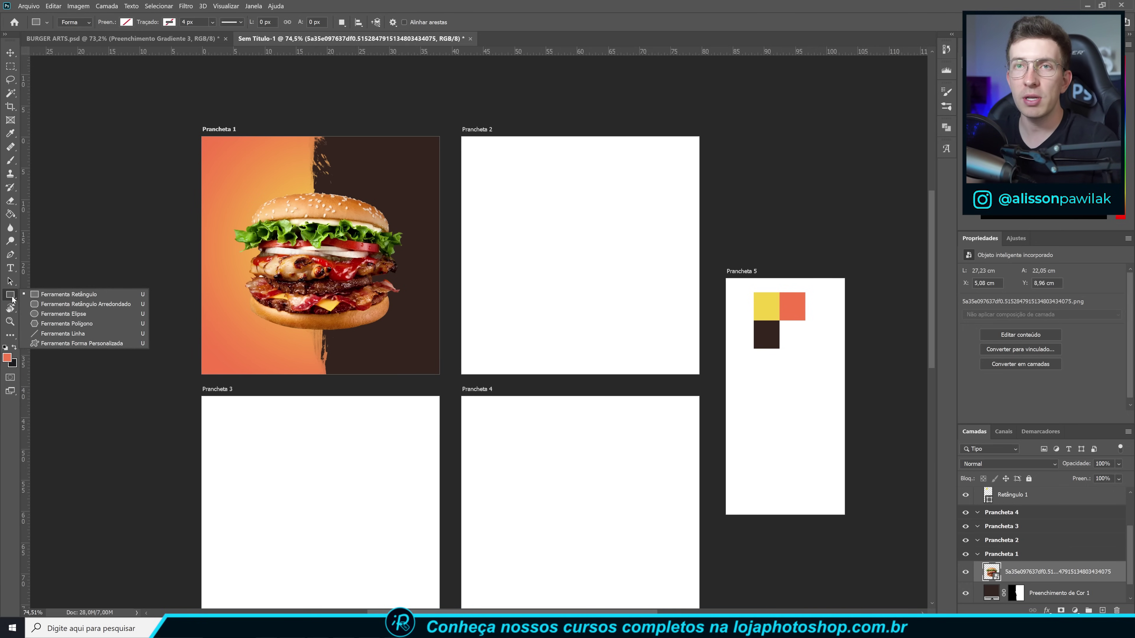
left_click(72, 315)
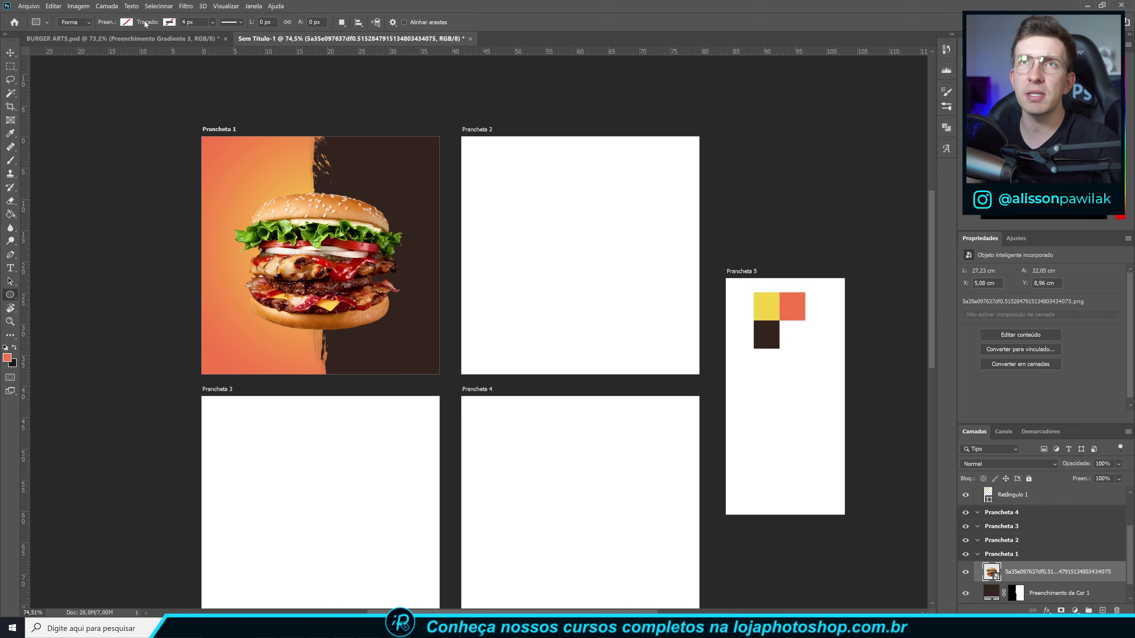
left_click(127, 21)
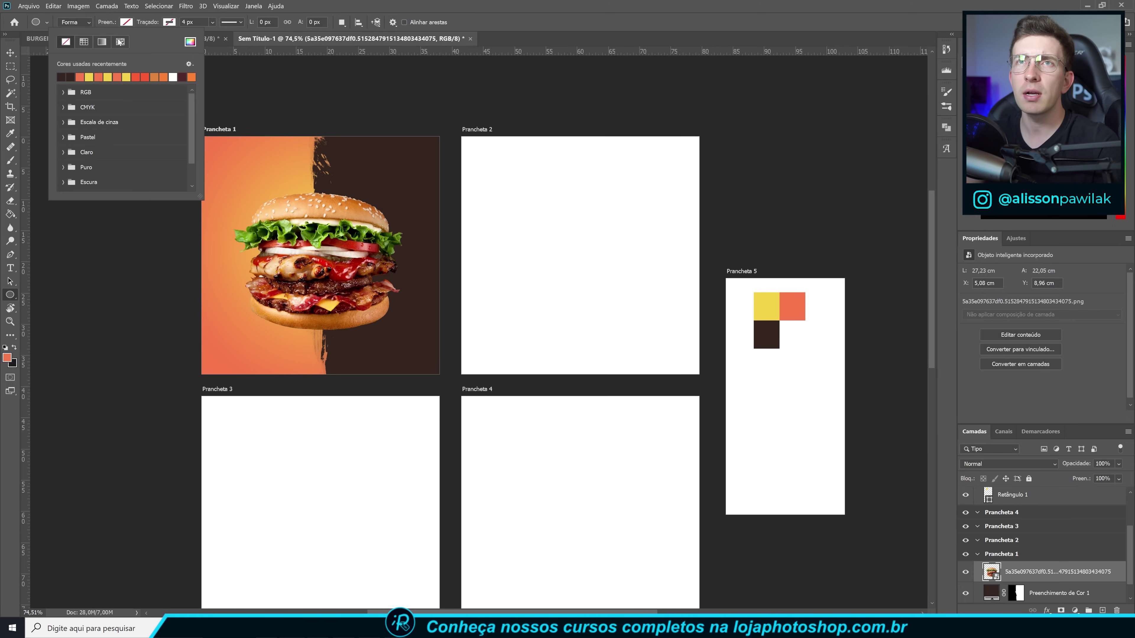
left_click(169, 22)
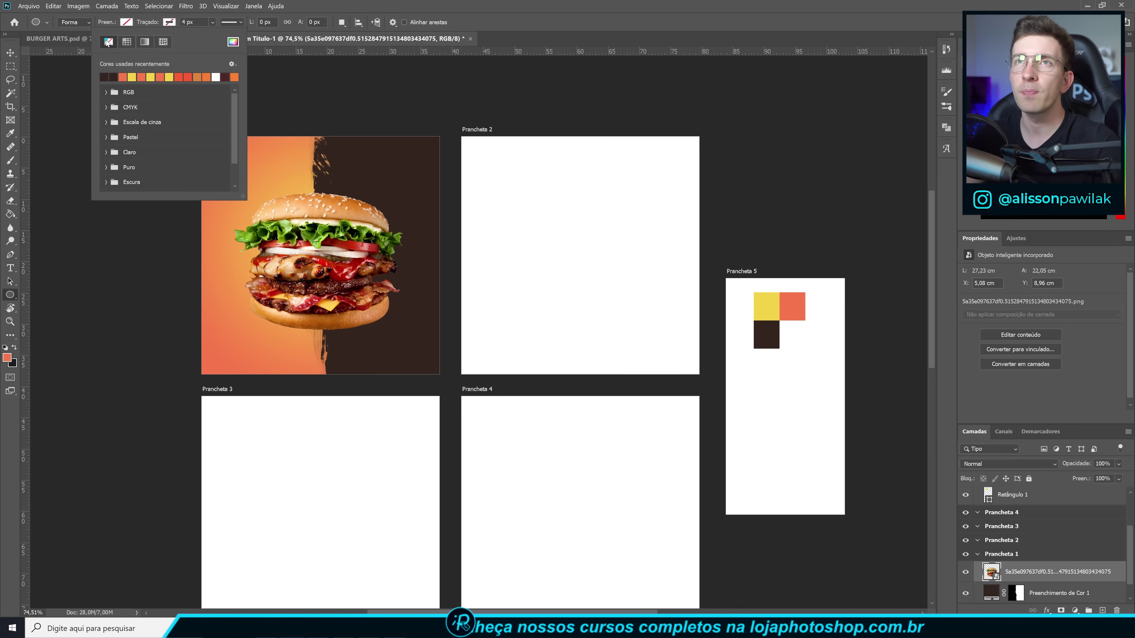
left_click(438, 3)
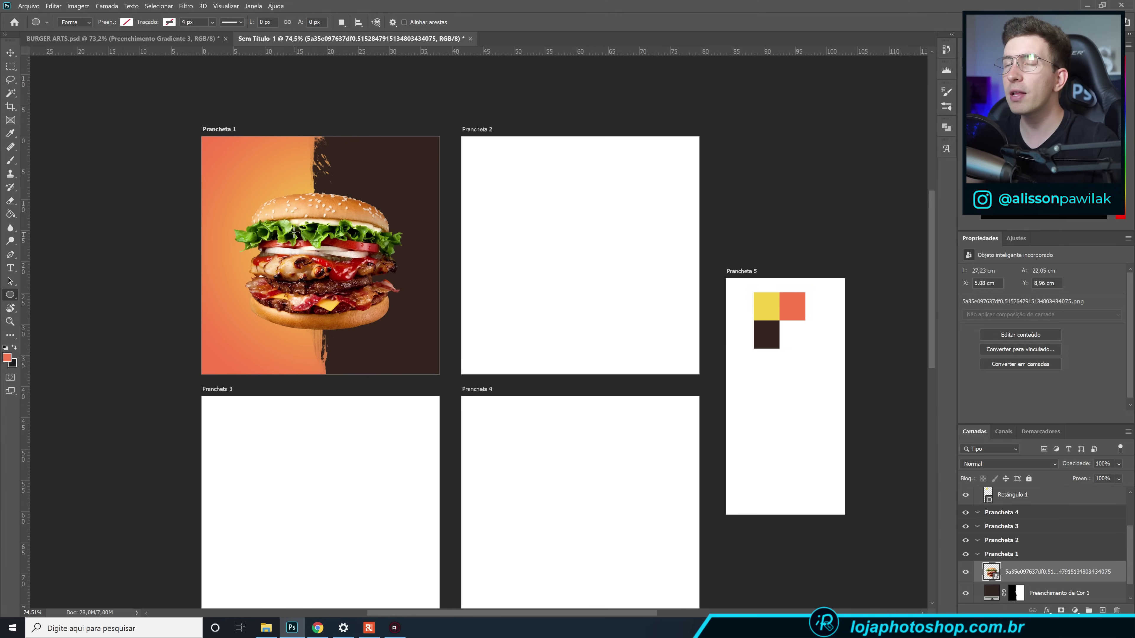
left_click_drag(230, 173, 428, 294)
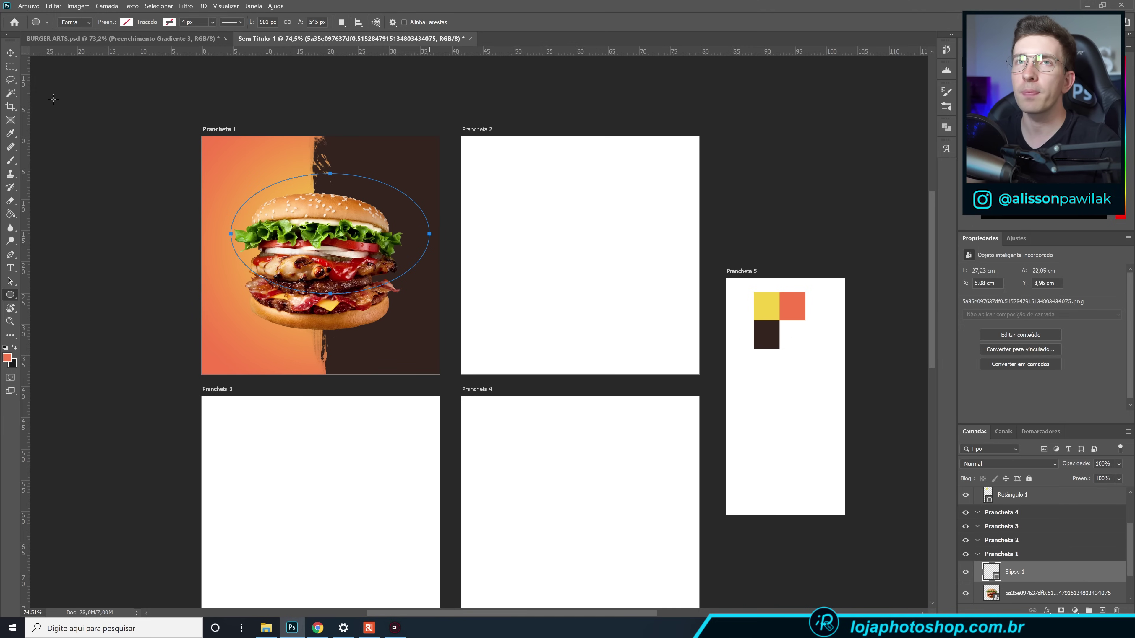
left_click(10, 52)
left_click_drag(319, 211, 306, 211)
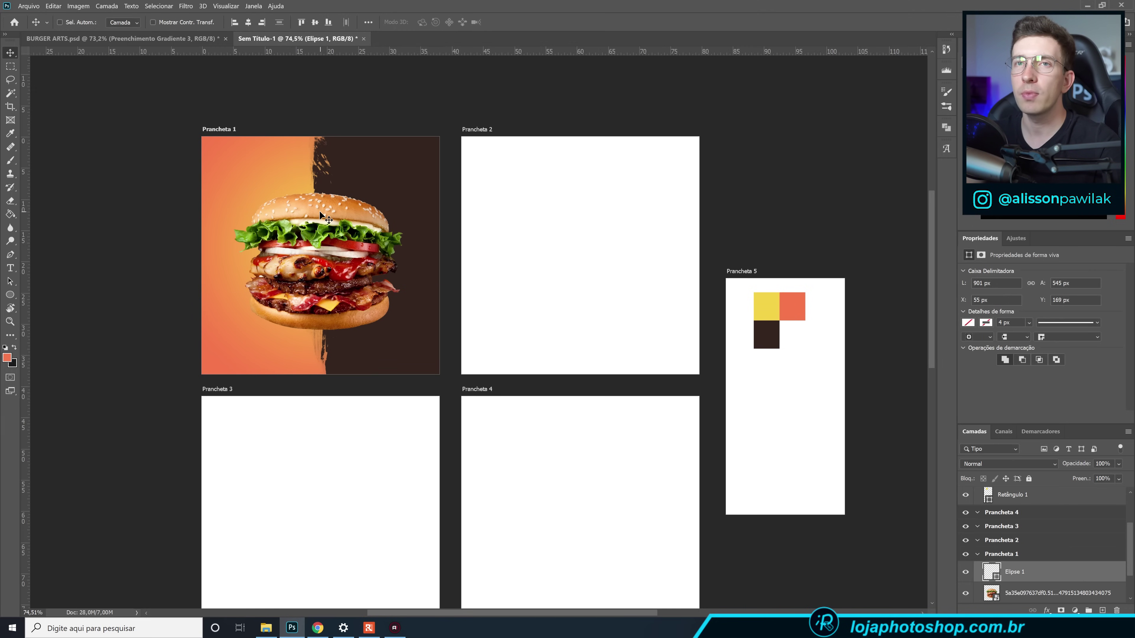
Add the text "HAMBÚRGUER" along the upper-left part of the ellipse path.
left_click(11, 267)
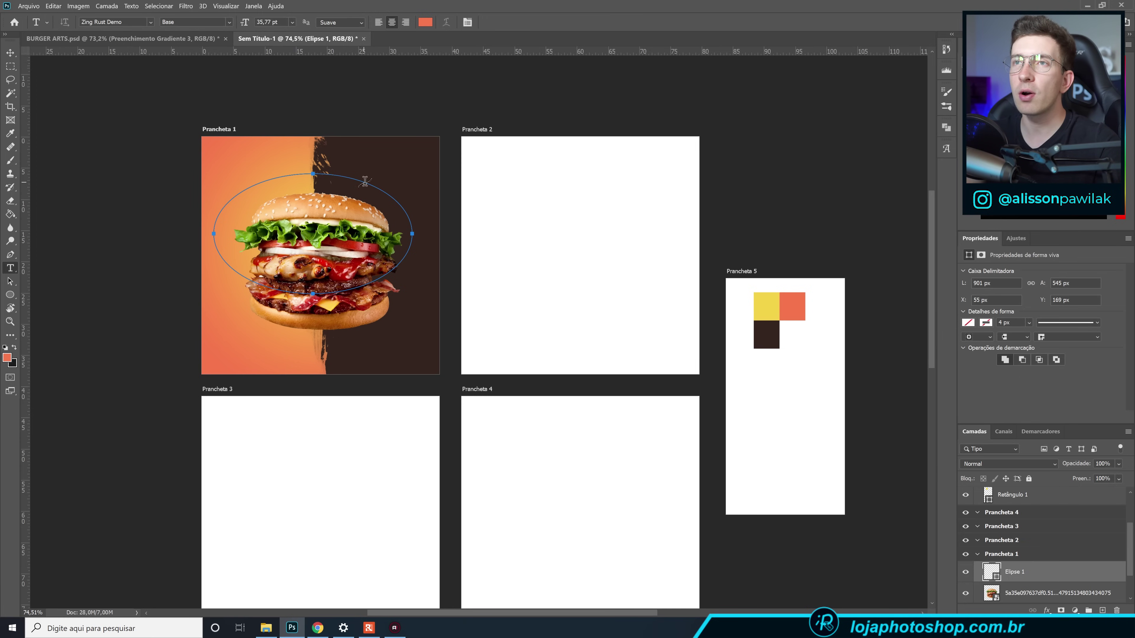
left_click(224, 204)
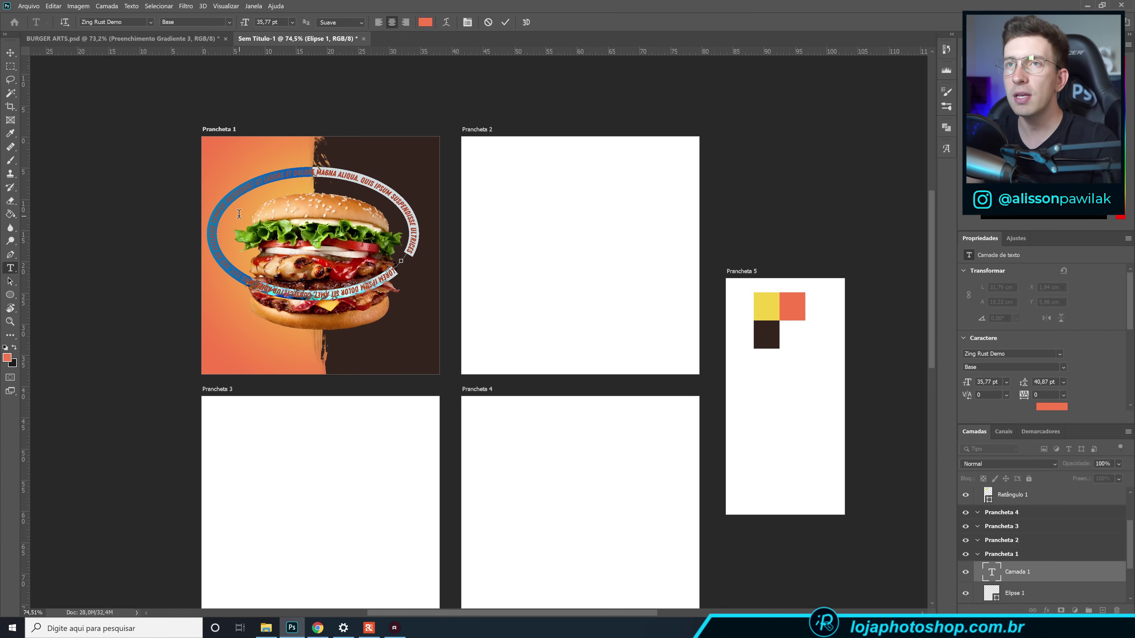
key("BackSpace")
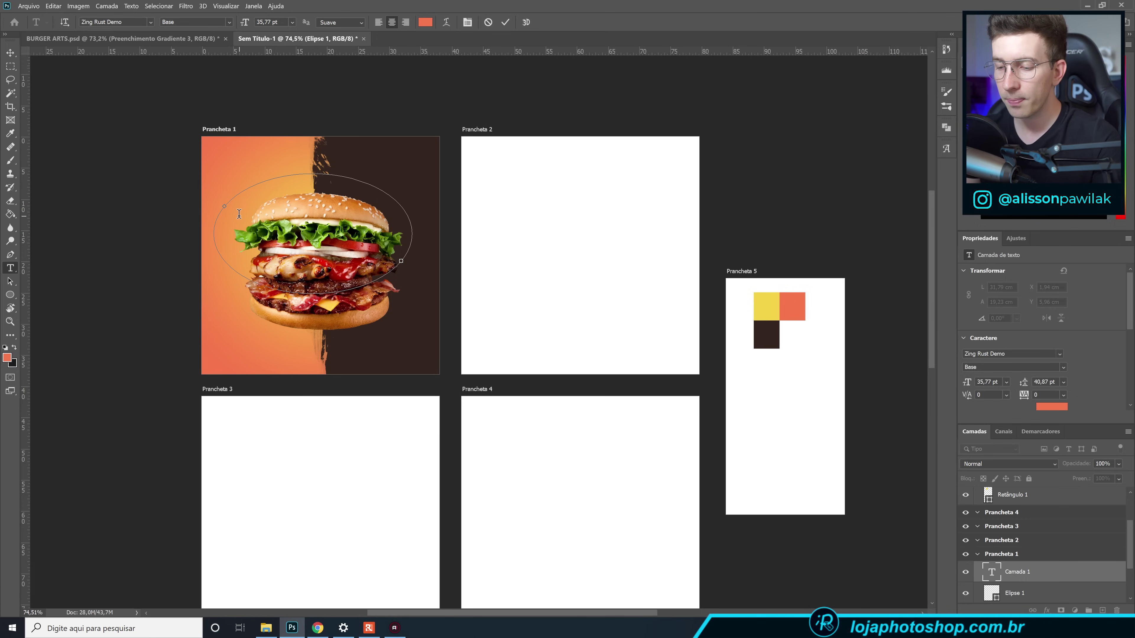
type("HAMBÚRGUER")
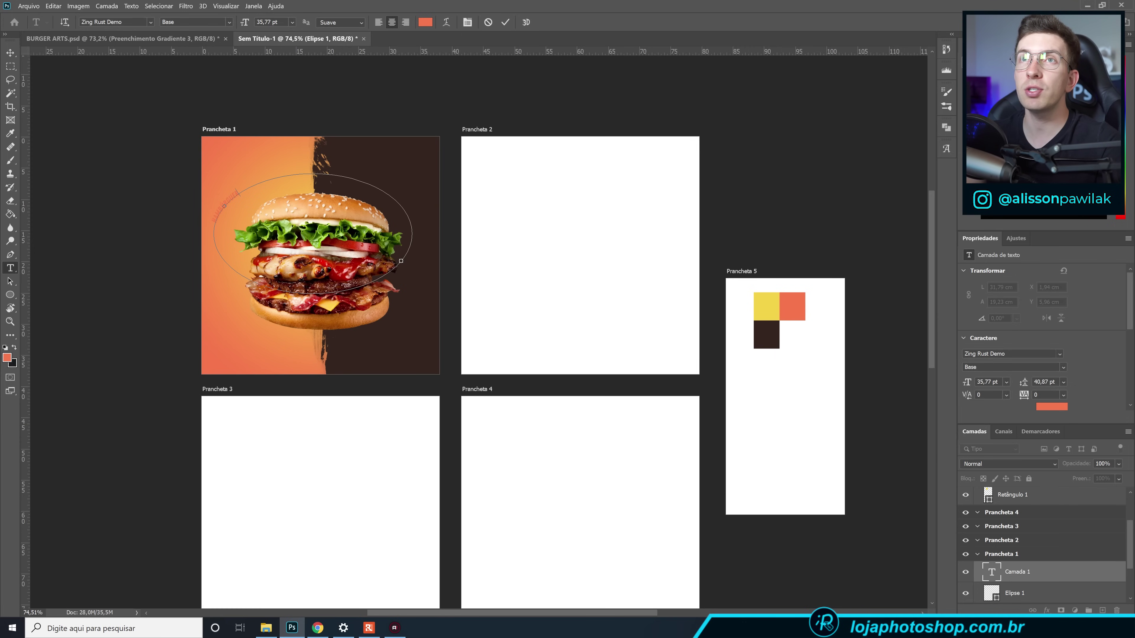
key("ctrl+Return")
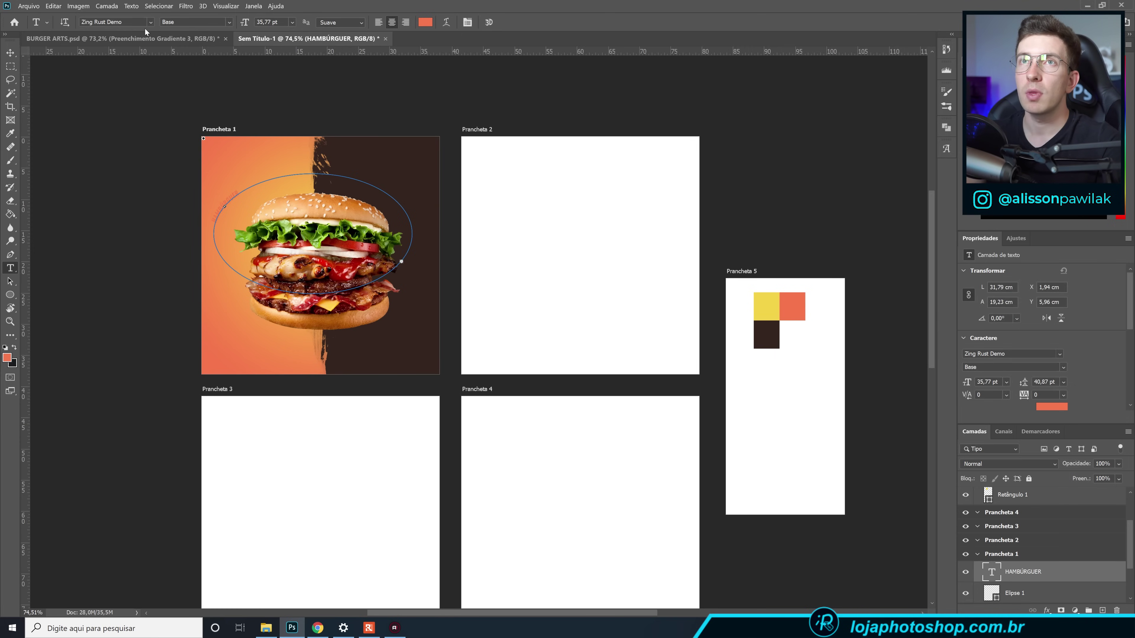
Look up the Zing fonts for the HAMBÚRGUER text and set its colour to white (ffffff).
left_click(121, 22)
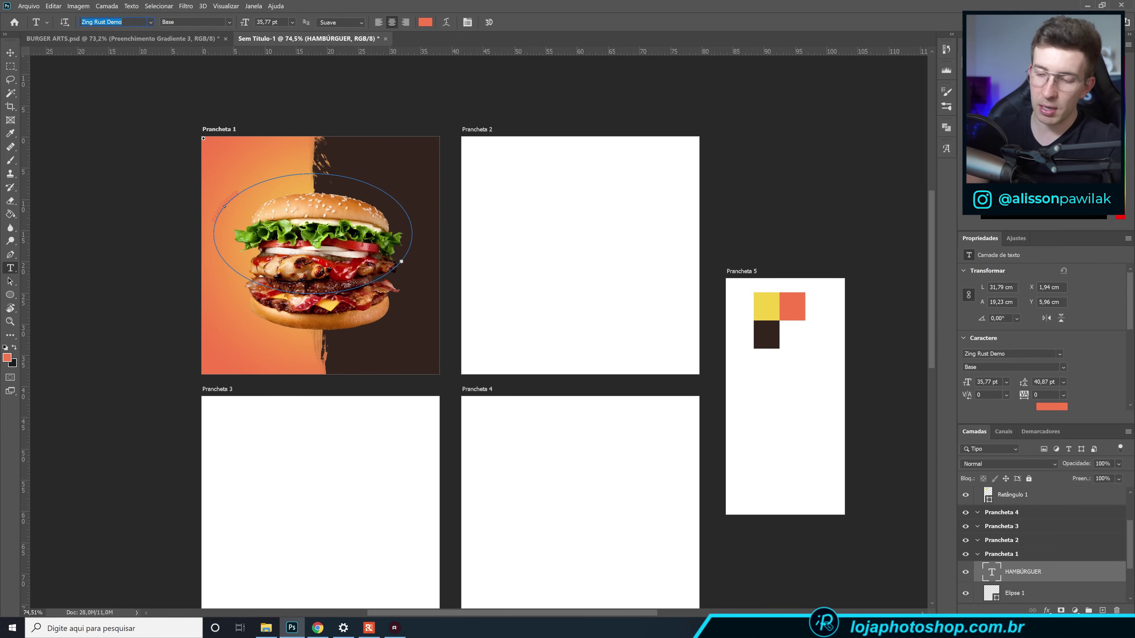
type("ZING")
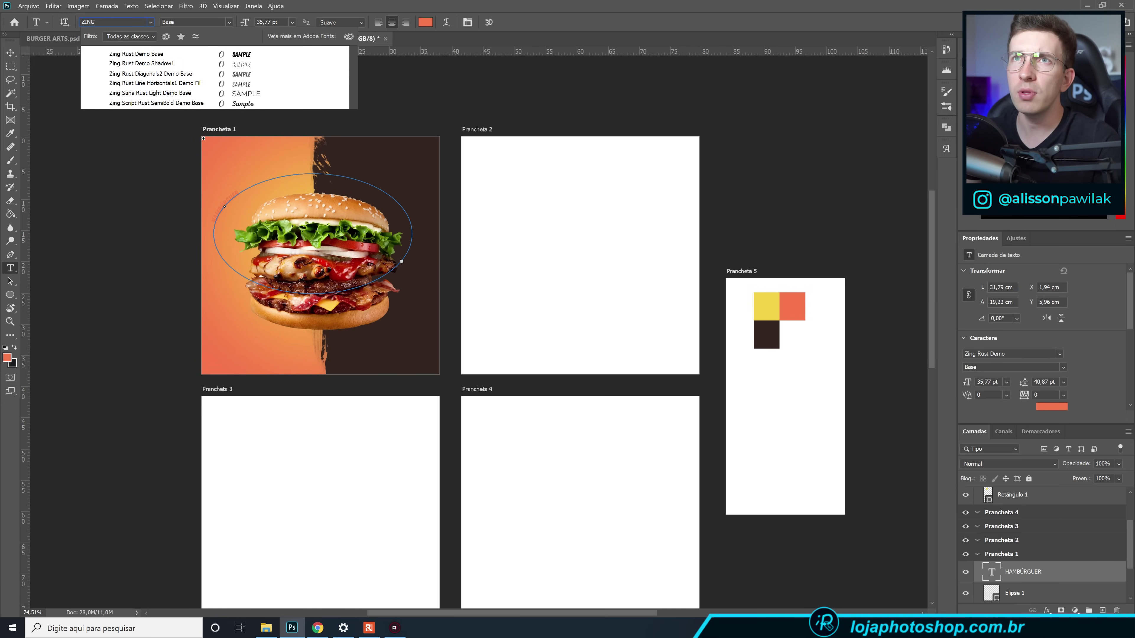
left_click(425, 22)
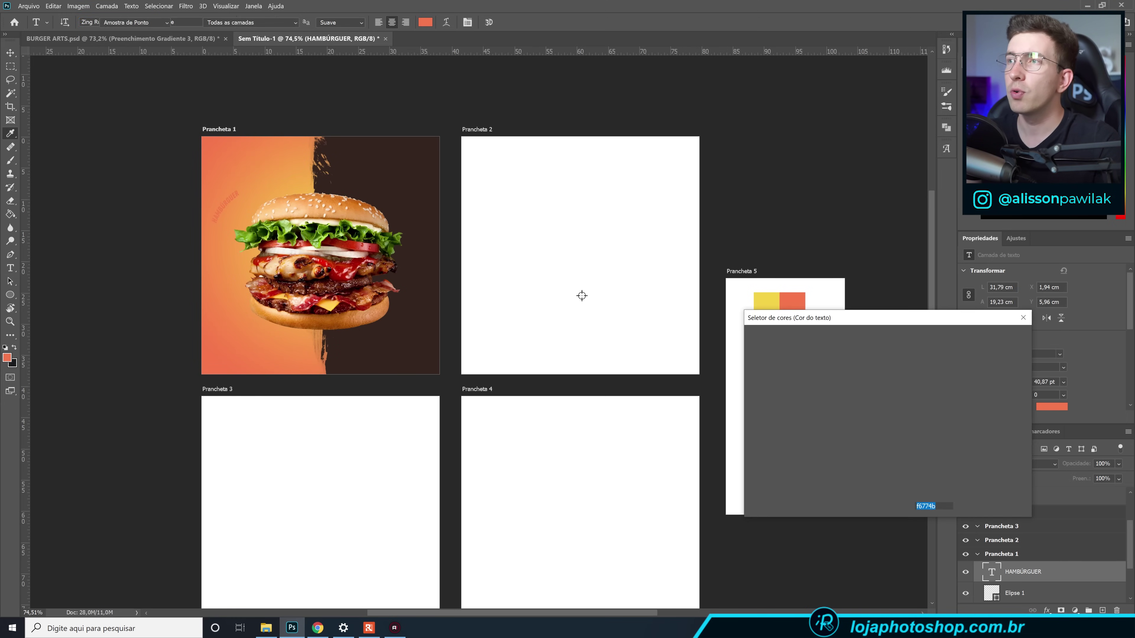
type("ffffff")
left_click(982, 340)
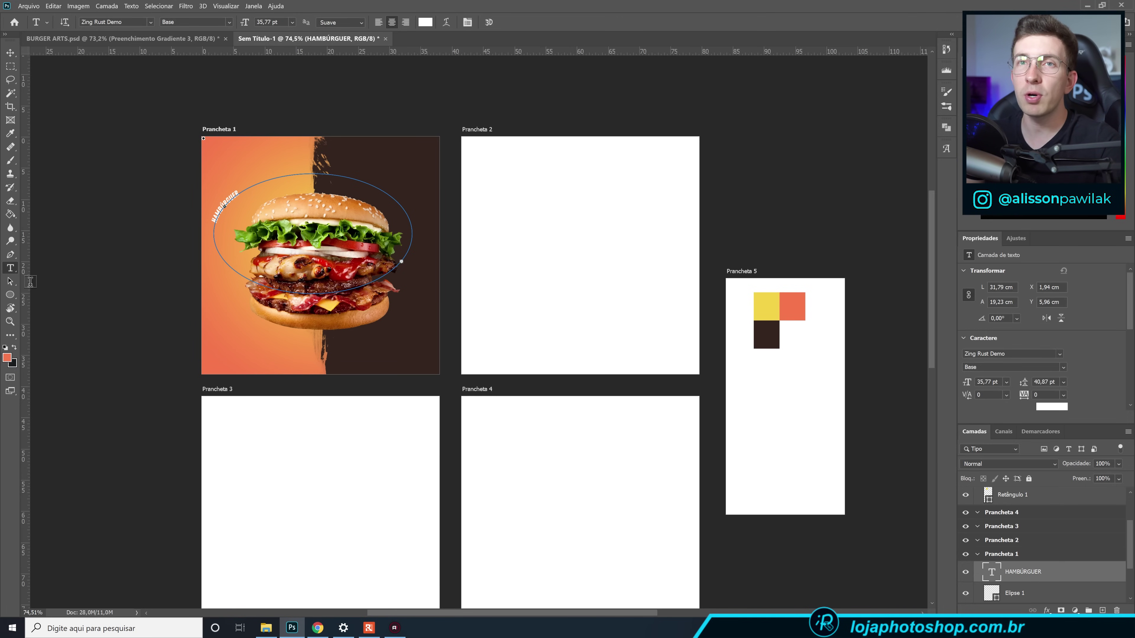
Slide the HAMBÚRGUER text along the ellipse with the Path Selection tool until it sits at the top centre.
left_click(11, 282)
left_click(32, 281)
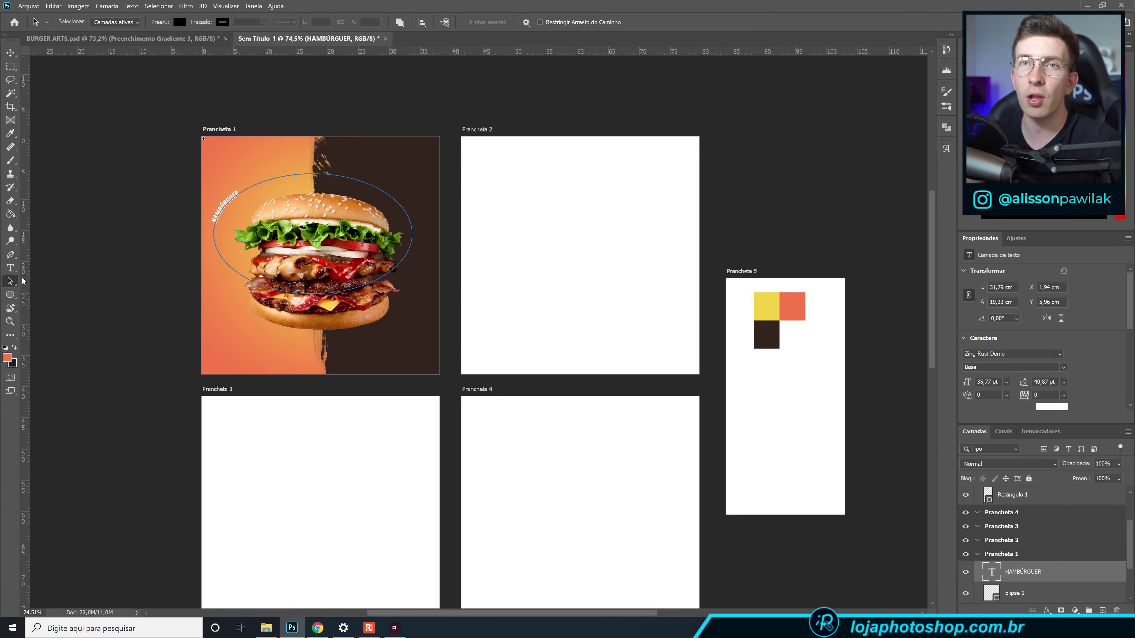
left_click_drag(216, 220, 314, 171)
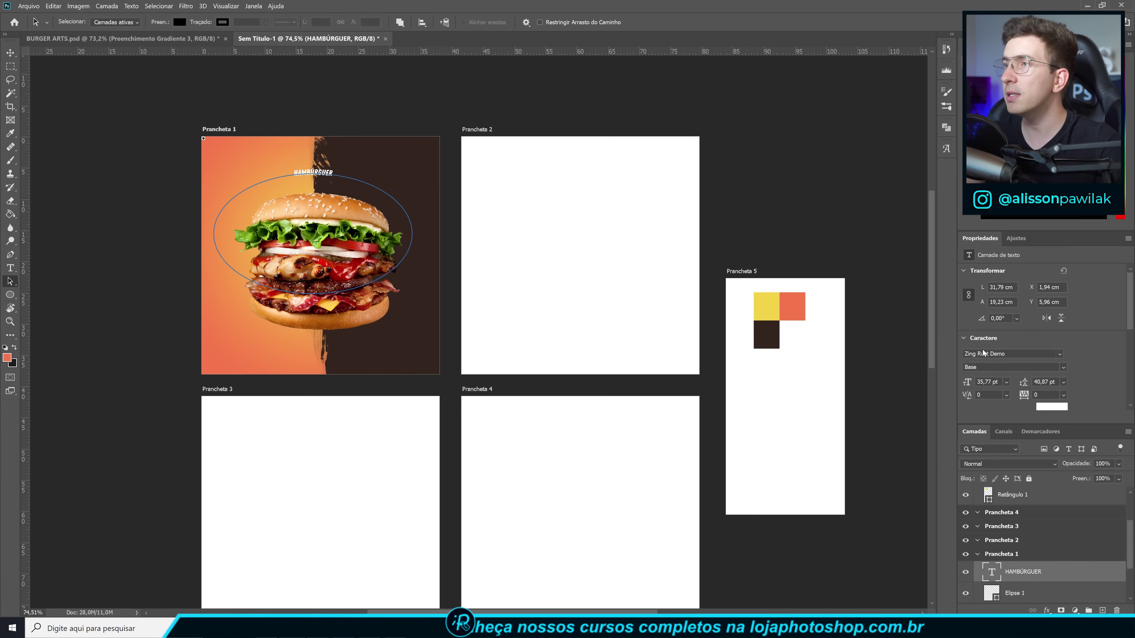
Enlarge the HAMBÚRGUER text to 133,77 pt and position it in an arc above the burger.
left_click_drag(968, 382, 1001, 369)
key("v")
left_click_drag(359, 167, 363, 167)
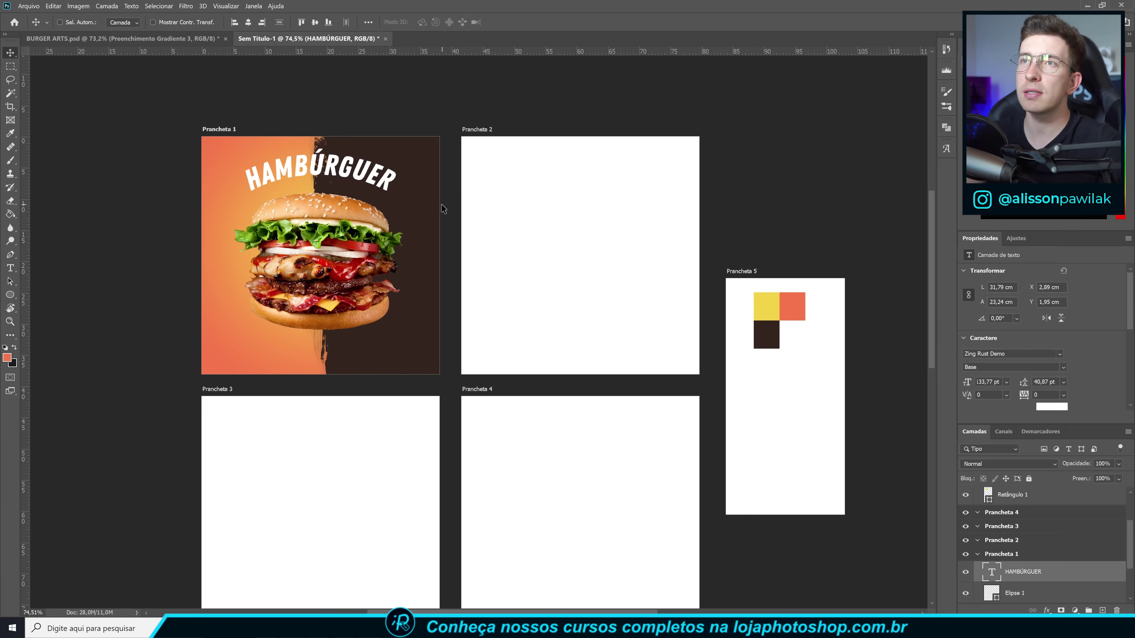
key("Left")
key("Left")
key("Right")
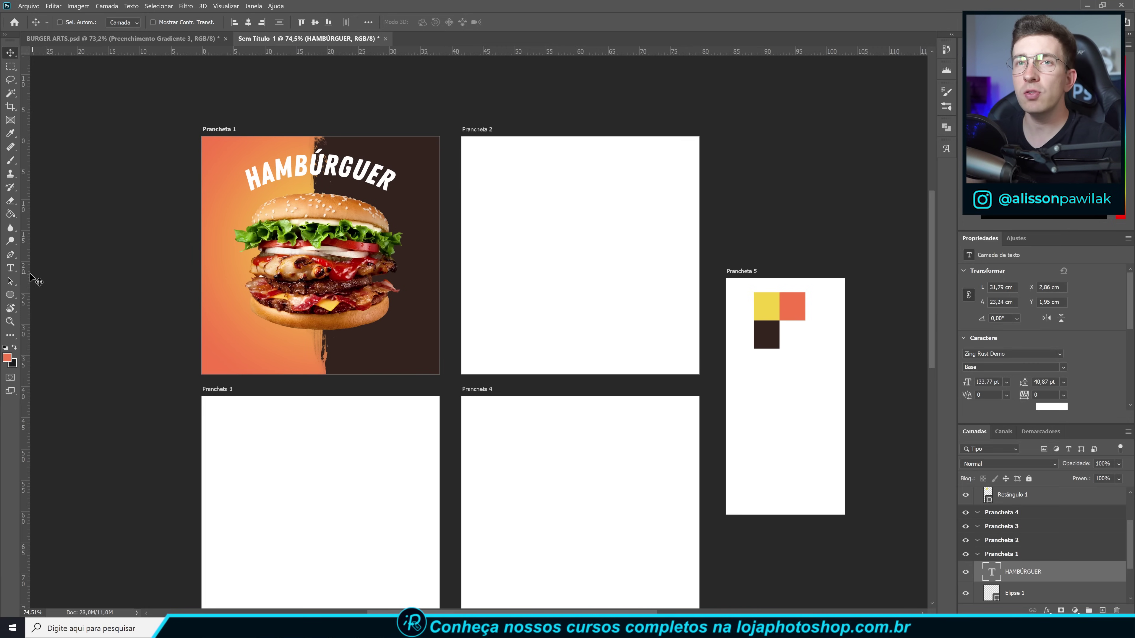
Add a separate white text layer reading "DELICIOSO" over the burger on Prancheta 1.
key("t")
left_click(314, 288)
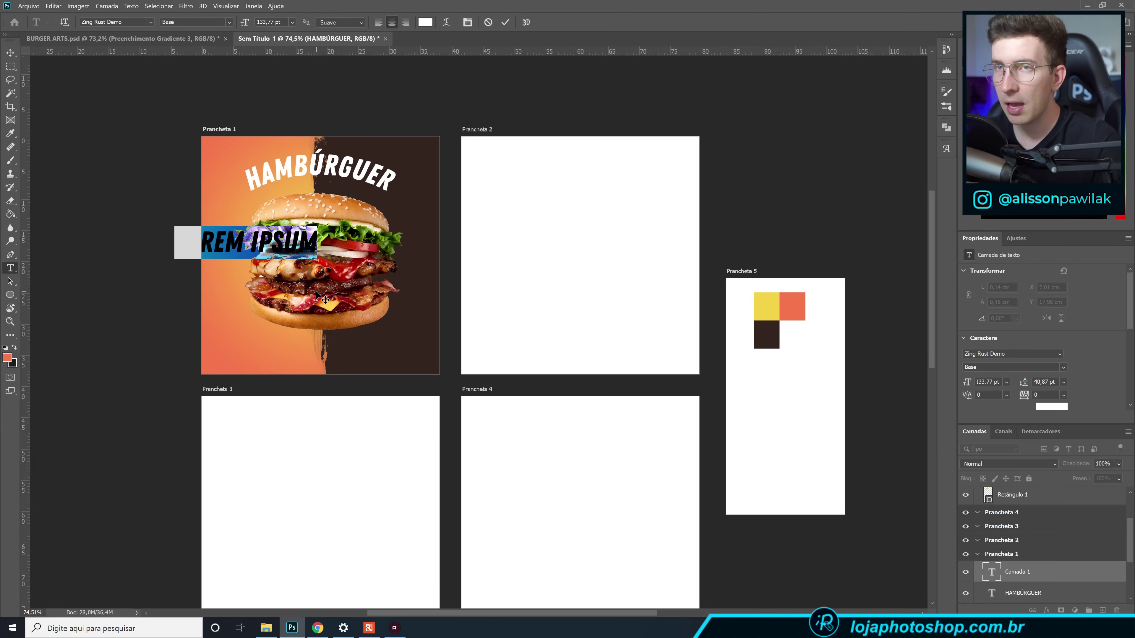
type("DELI")
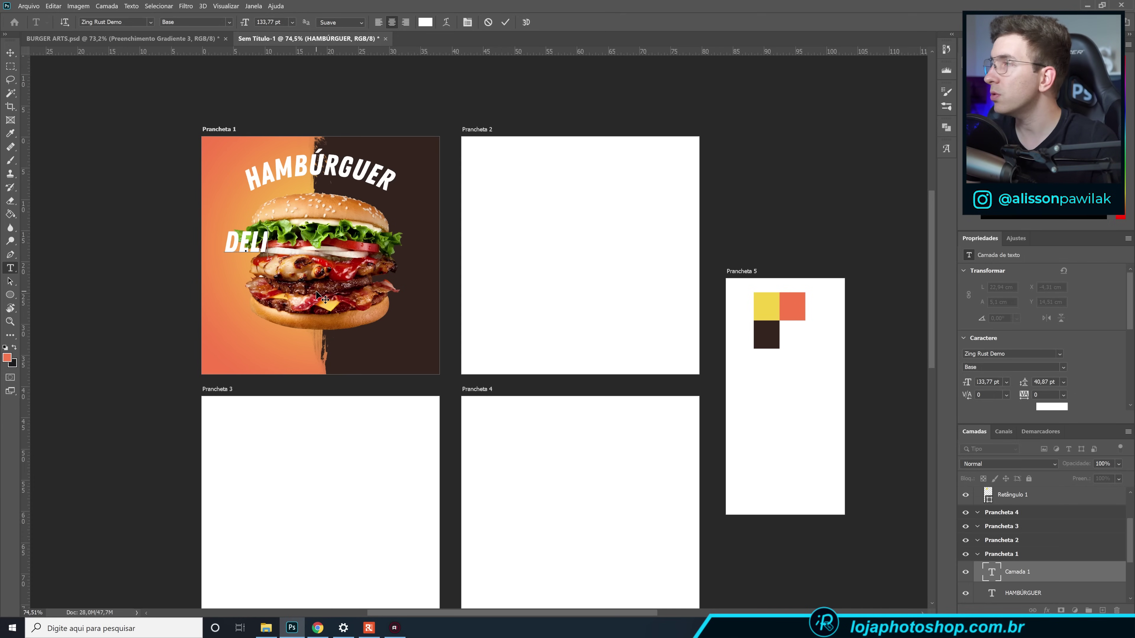
type("CIOSO")
left_click(506, 22)
Change the DELICIOSO text to the Amarillo Regular font and rewrite it in lowercase as "delicioso".
left_click(130, 22)
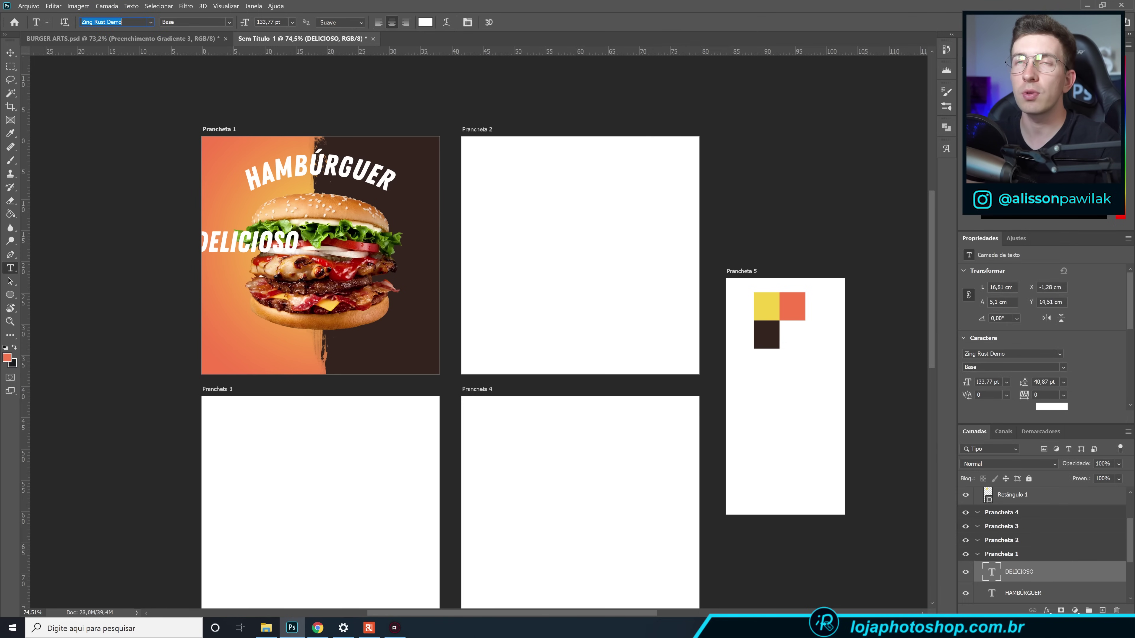
type("AM")
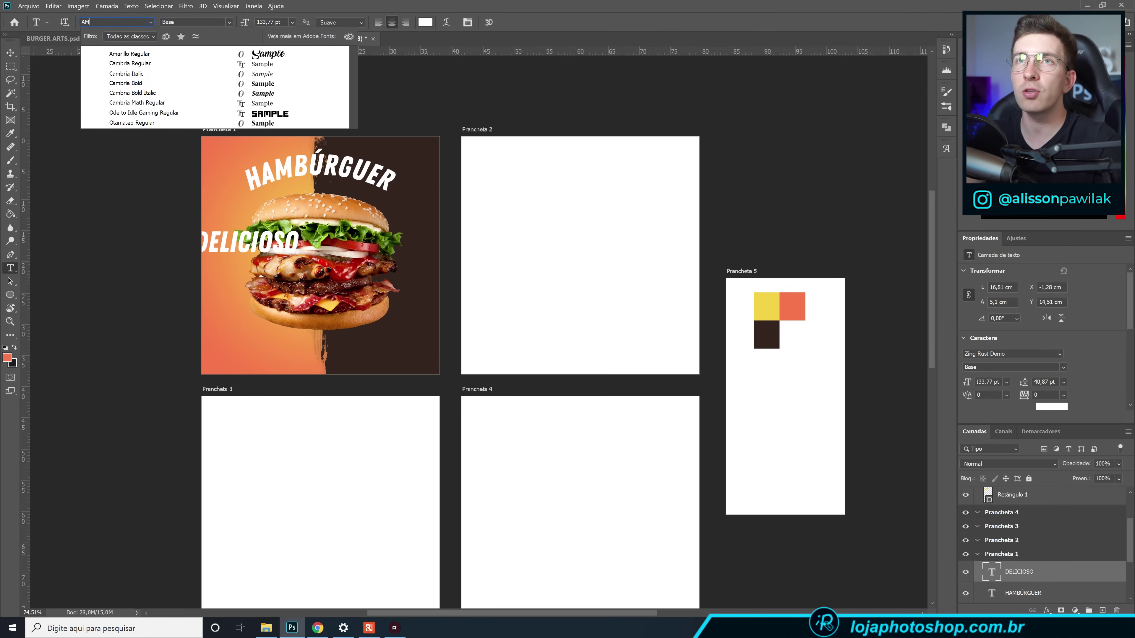
left_click(134, 54)
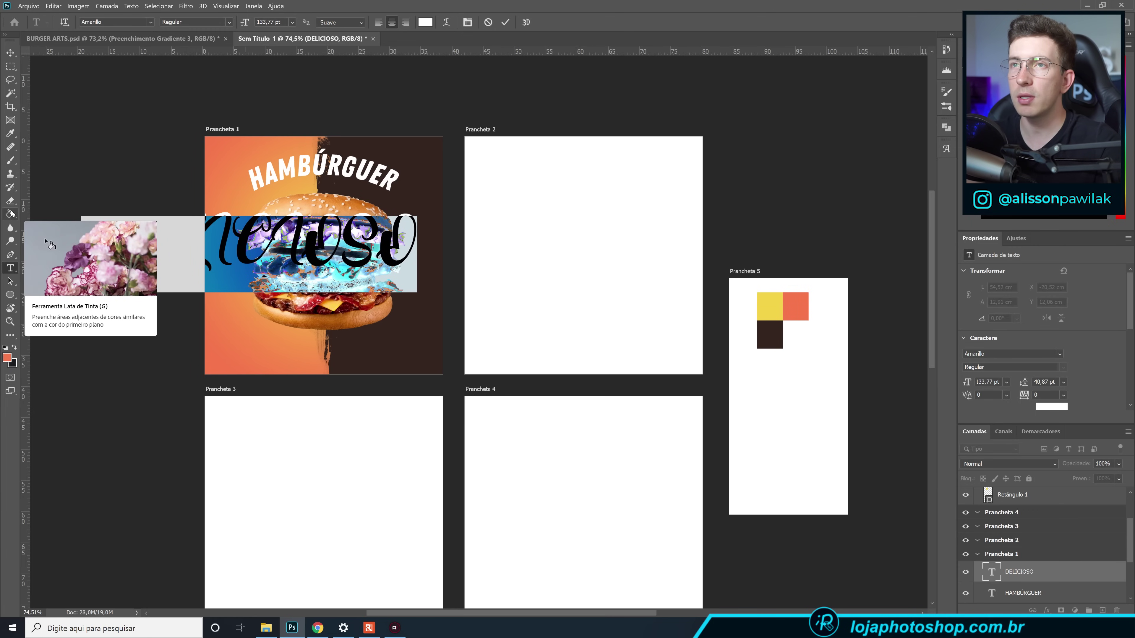
type("delicioso")
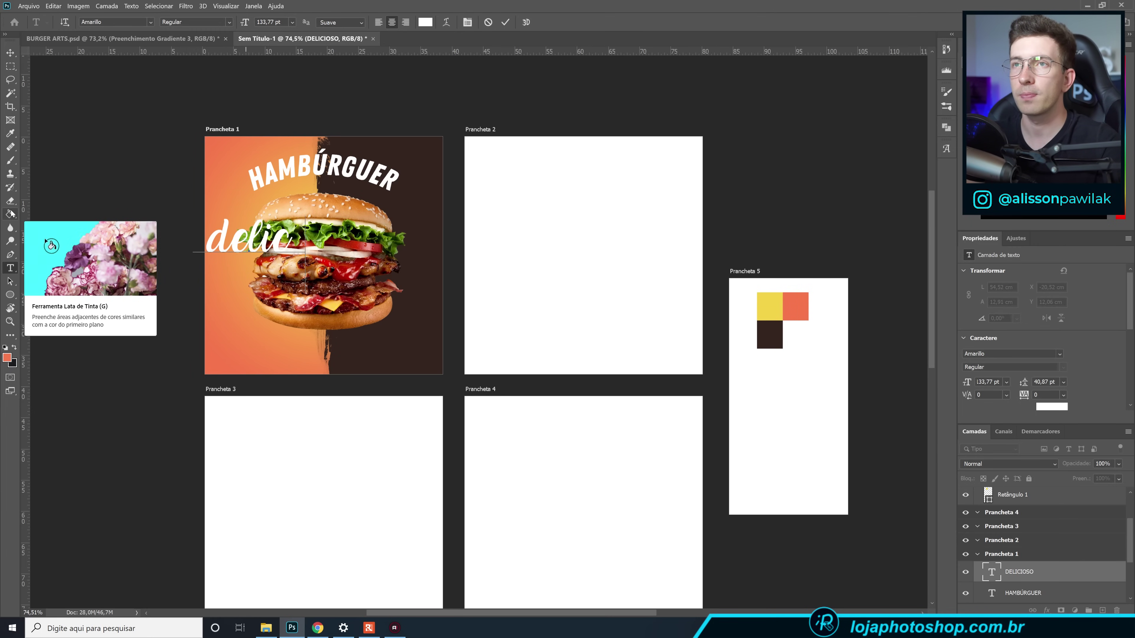
left_click(506, 22)
Scale the delicioso text to about 88% and place it under HAMBÚRGUER, overlapping the top bun.
key("ctrl+t")
left_click_drag(402, 167, 390, 172)
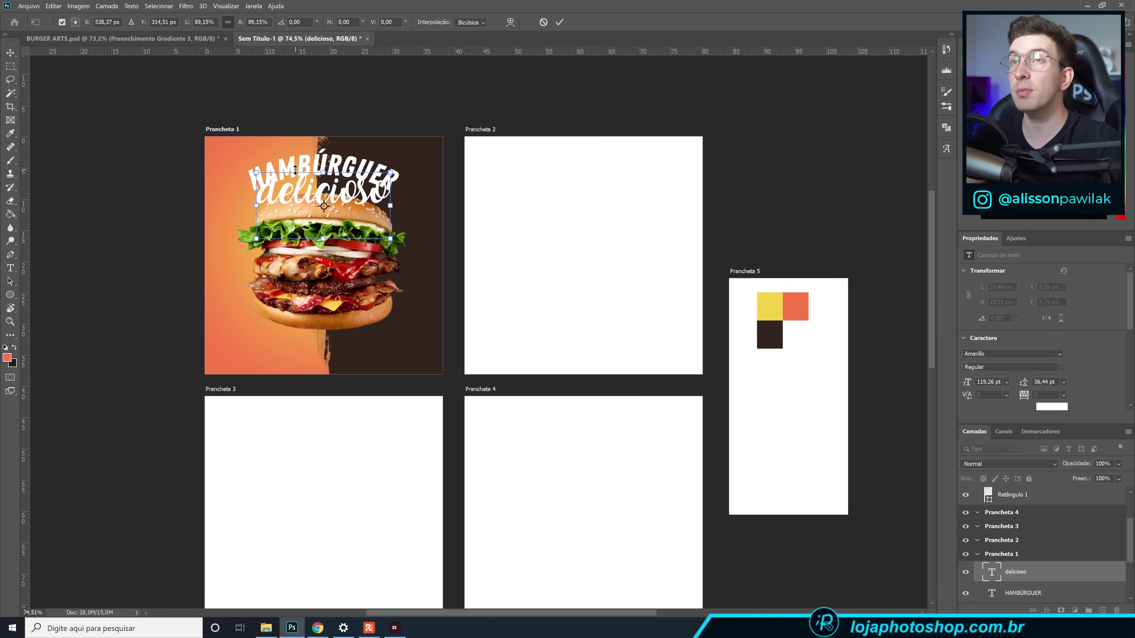
left_click_drag(389, 176, 380, 174)
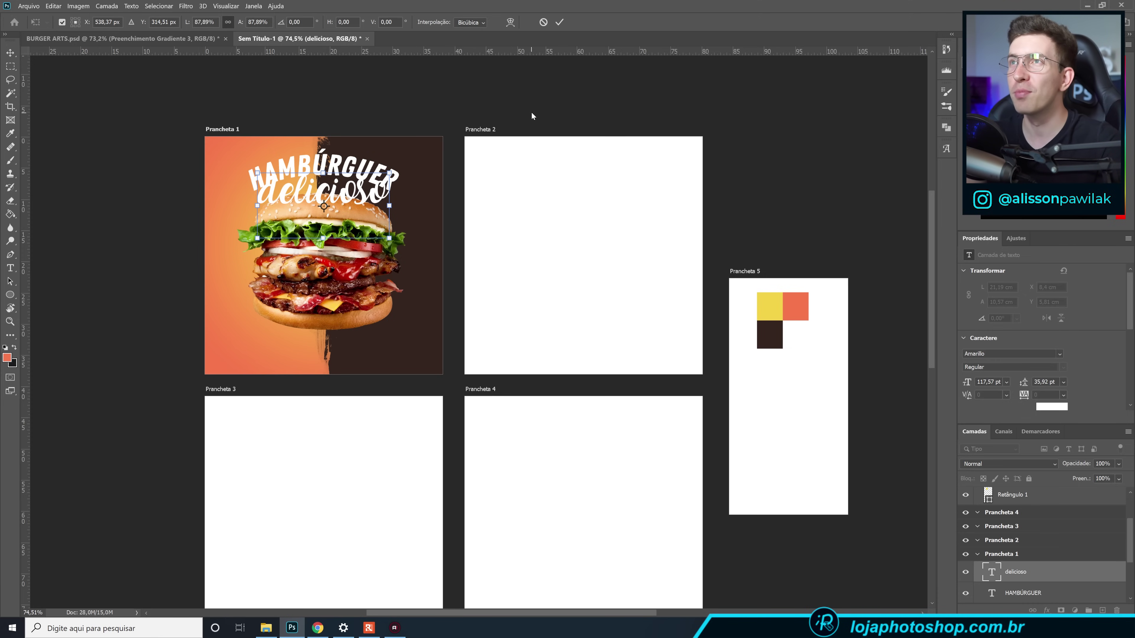
left_click(560, 22)
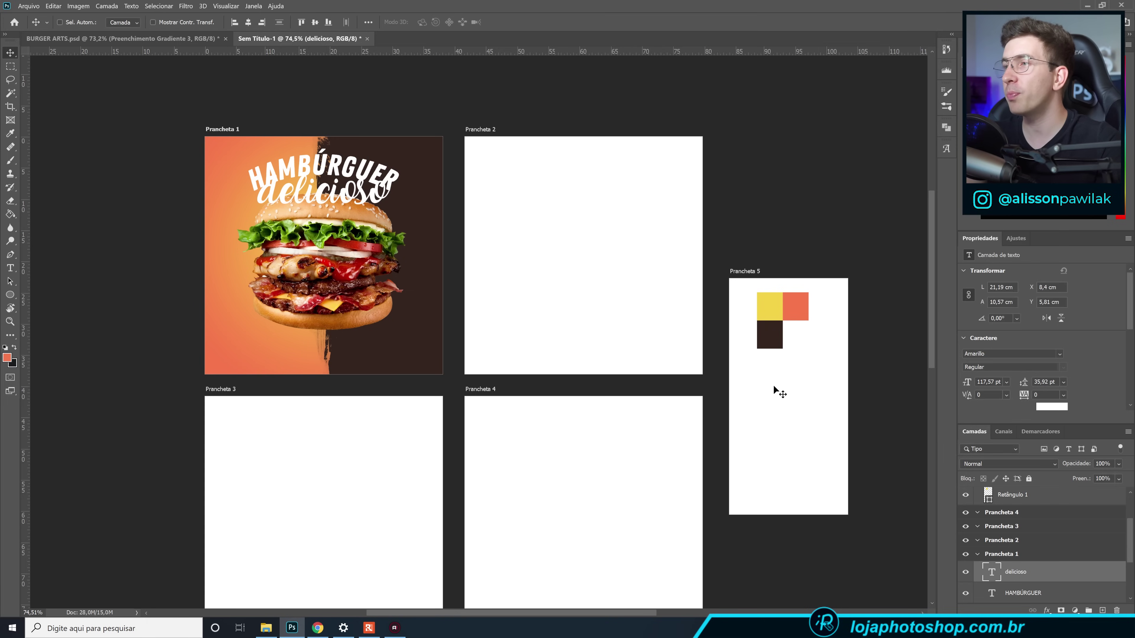
Move the burger image layer above the delicioso text on Prancheta 1 and scale the burger to about 82%.
scroll(1046, 561, "down", 2)
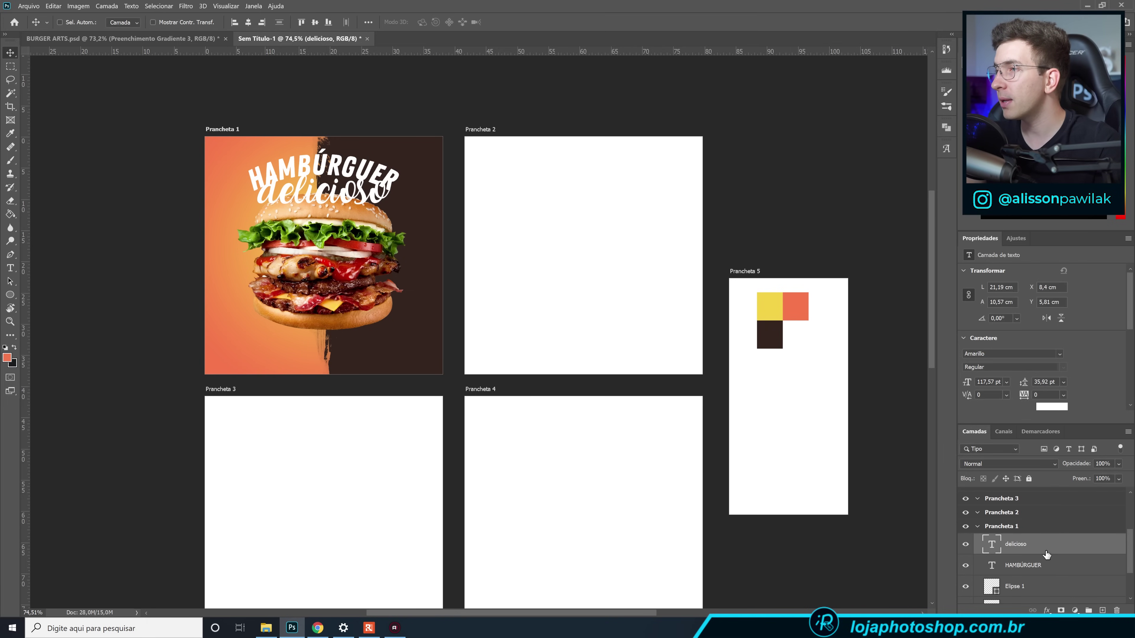
scroll(1046, 555, "down", 1)
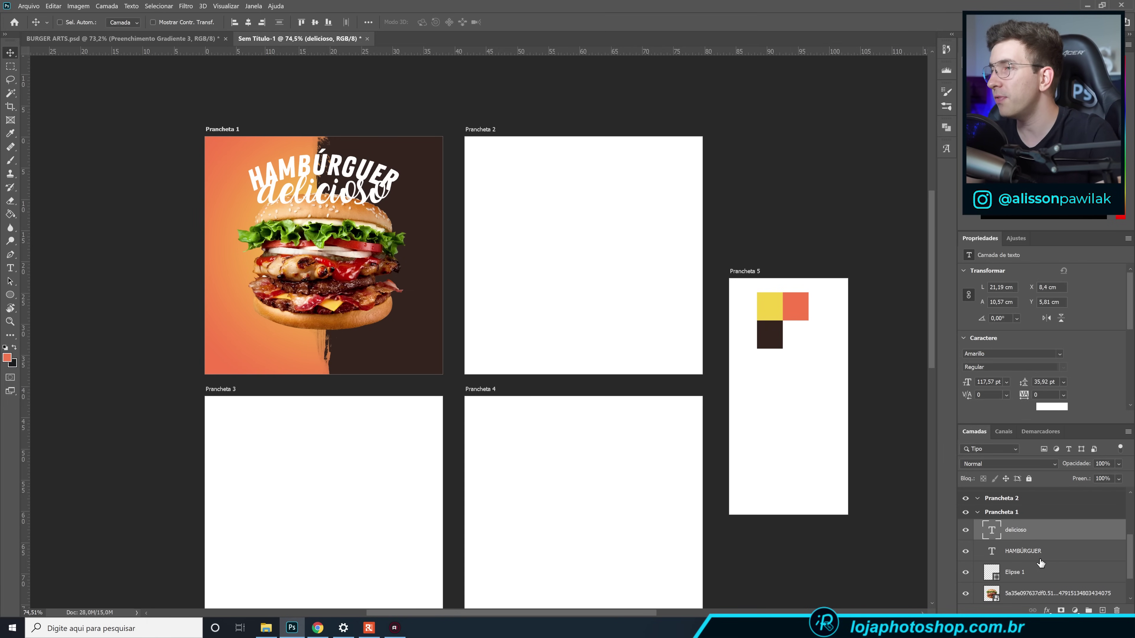
left_click_drag(1040, 594, 1036, 528)
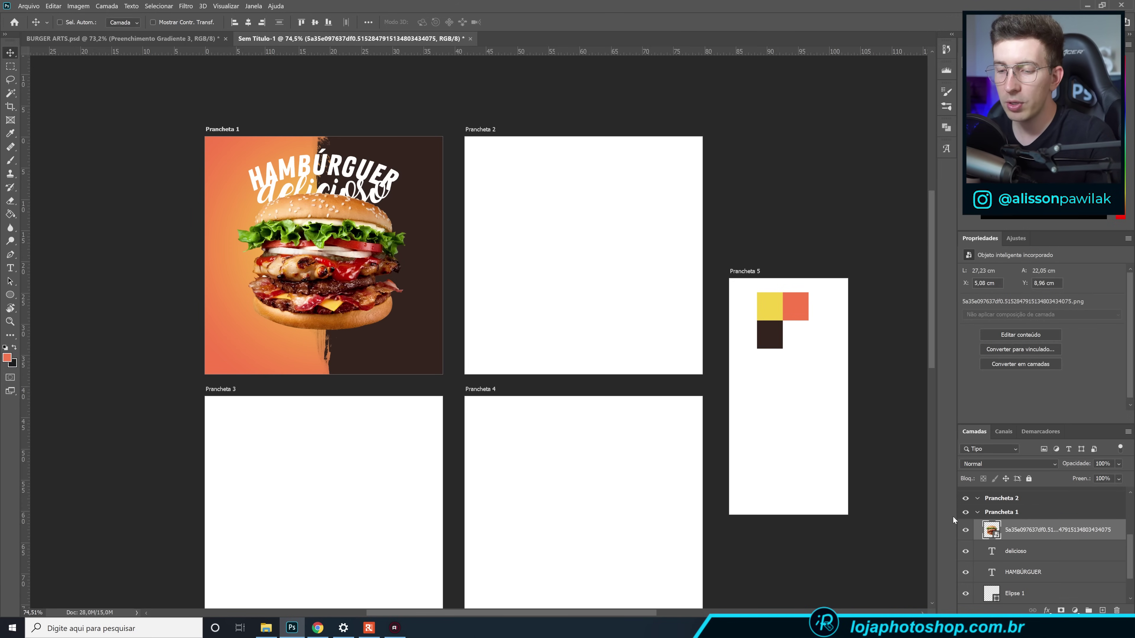
key("ctrl+t")
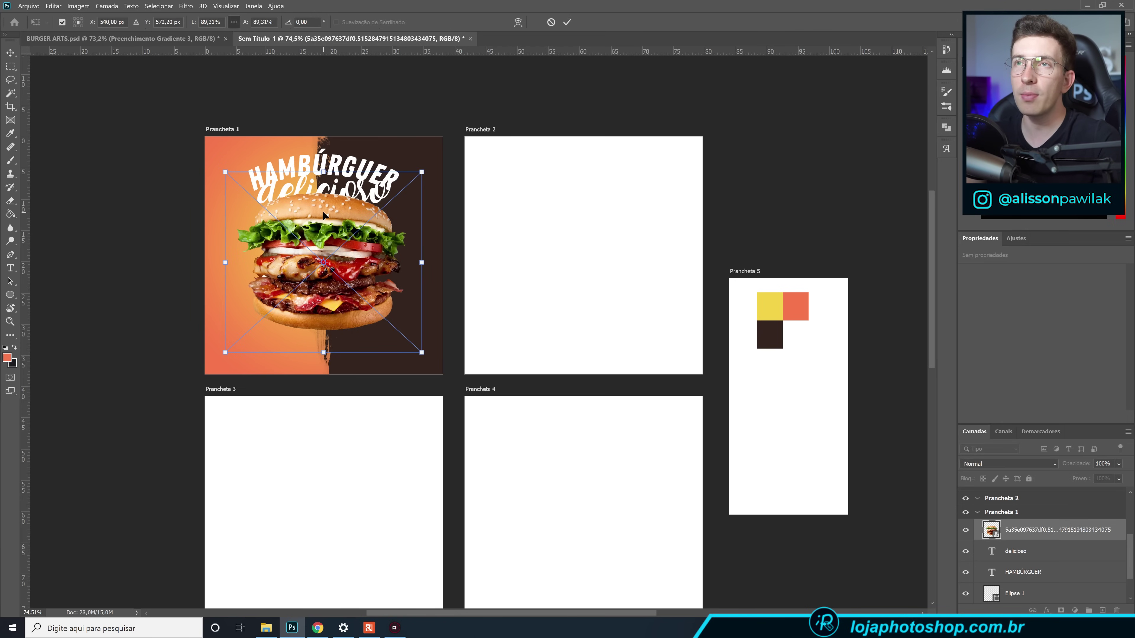
mouse_move(416, 181)
left_mouse_down()
mouse_move(395, 181)
mouse_move(408, 178)
left_mouse_up()
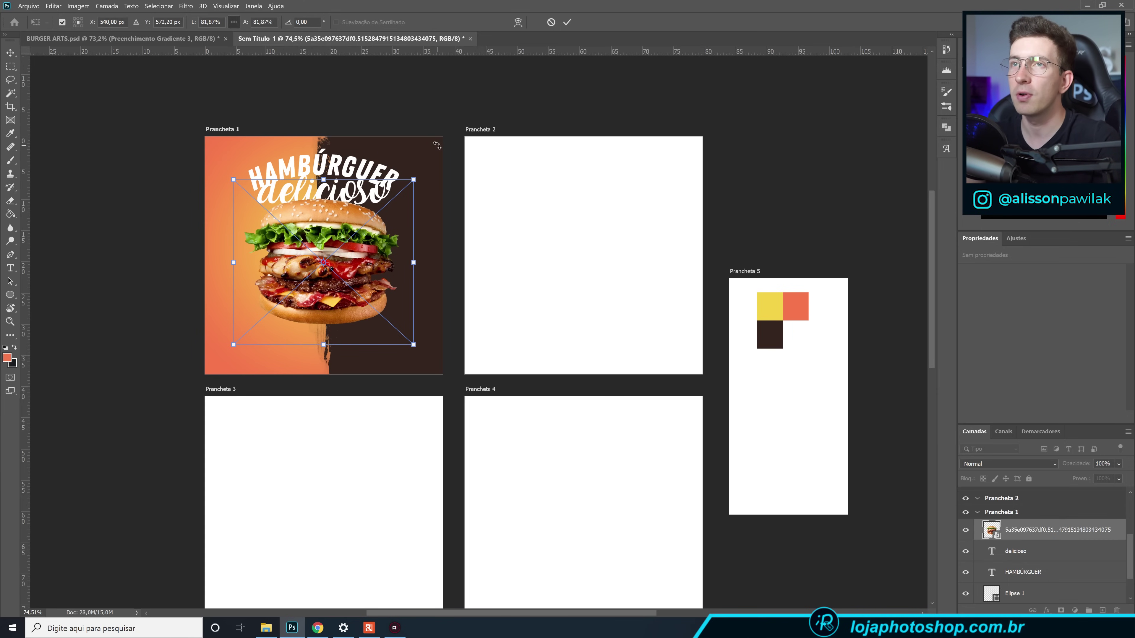
left_click(567, 22)
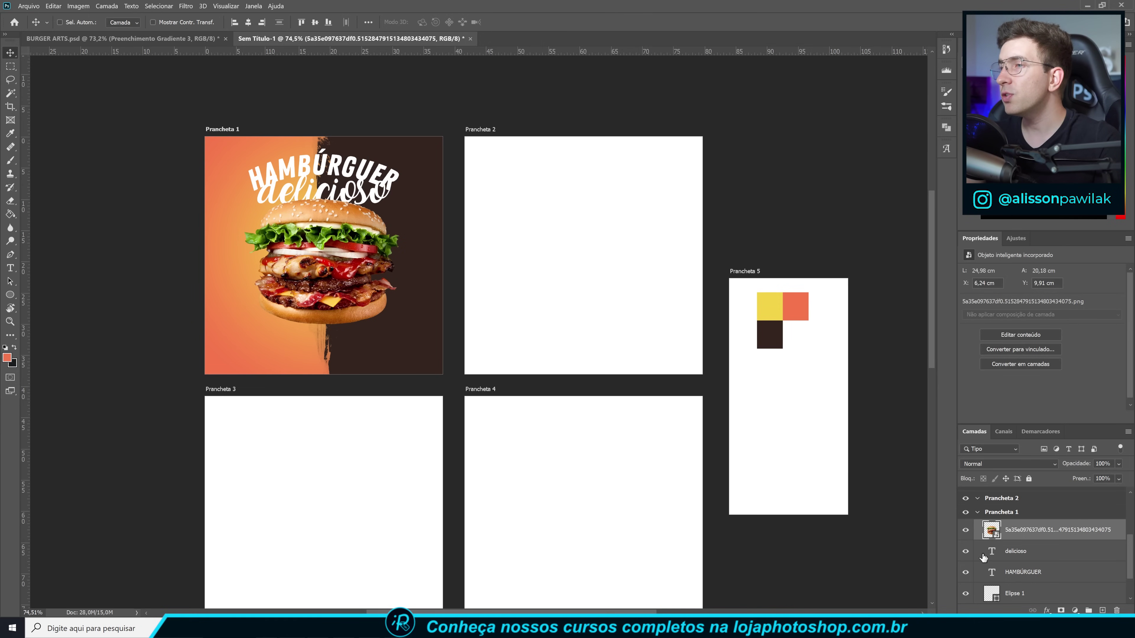
Add a Gradient Overlay layer style to the delicioso text.
left_click(966, 552)
left_click(966, 552)
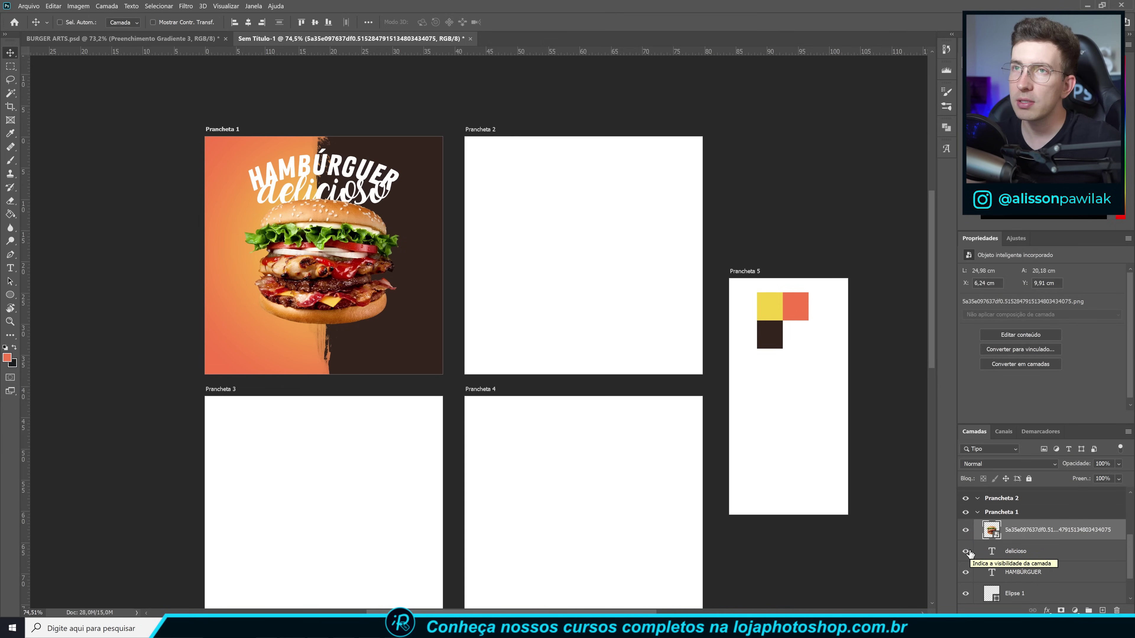
left_click(1028, 552)
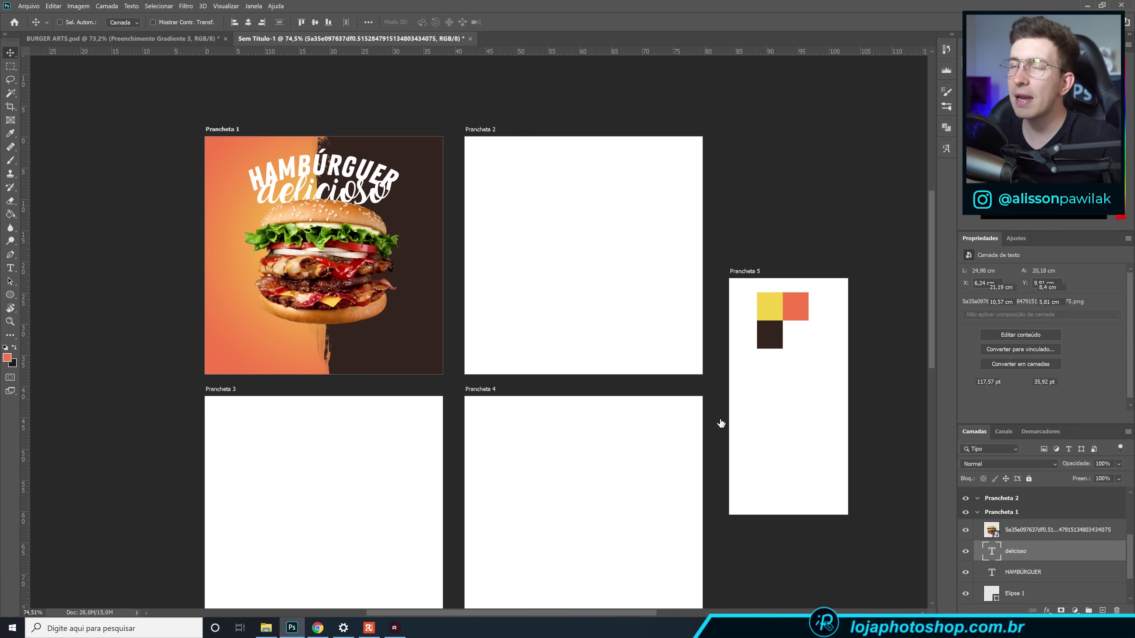
left_click_drag(726, 347, 531, 332)
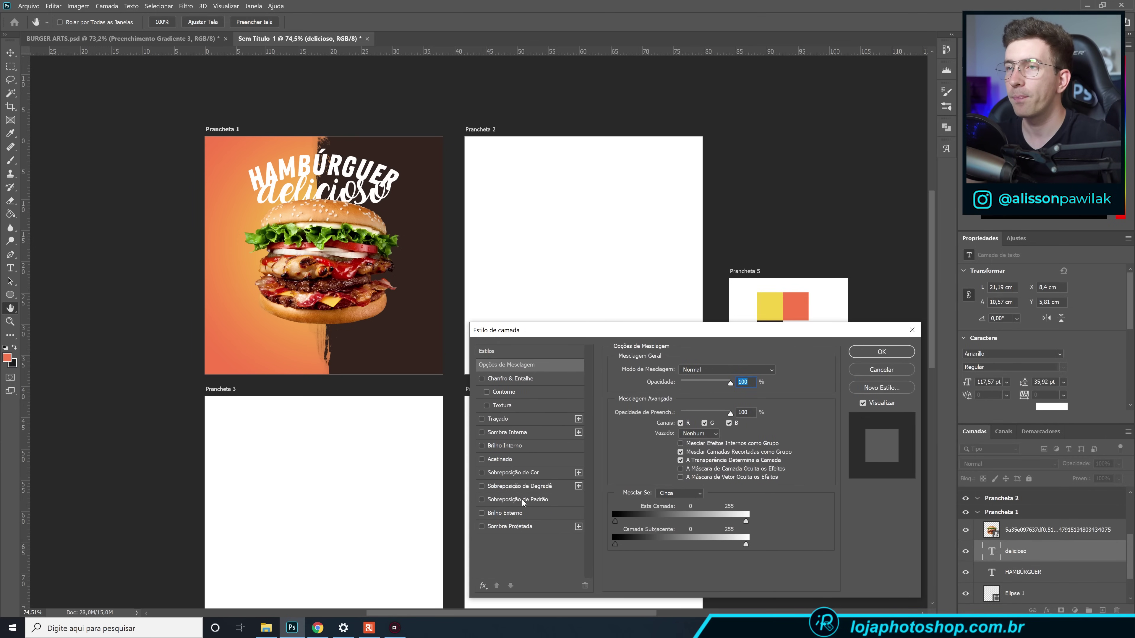
left_click(525, 487)
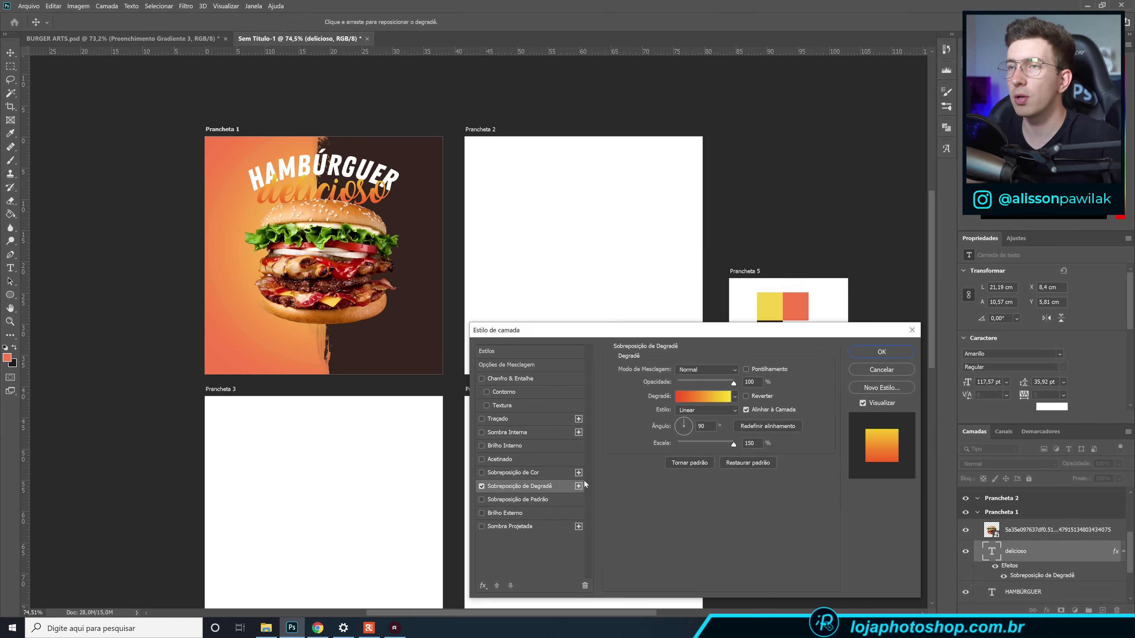
Set the starting colour of the overlay gradient to the orange ff6631, based on the orange palette swatch.
left_click(692, 396)
left_click(838, 228)
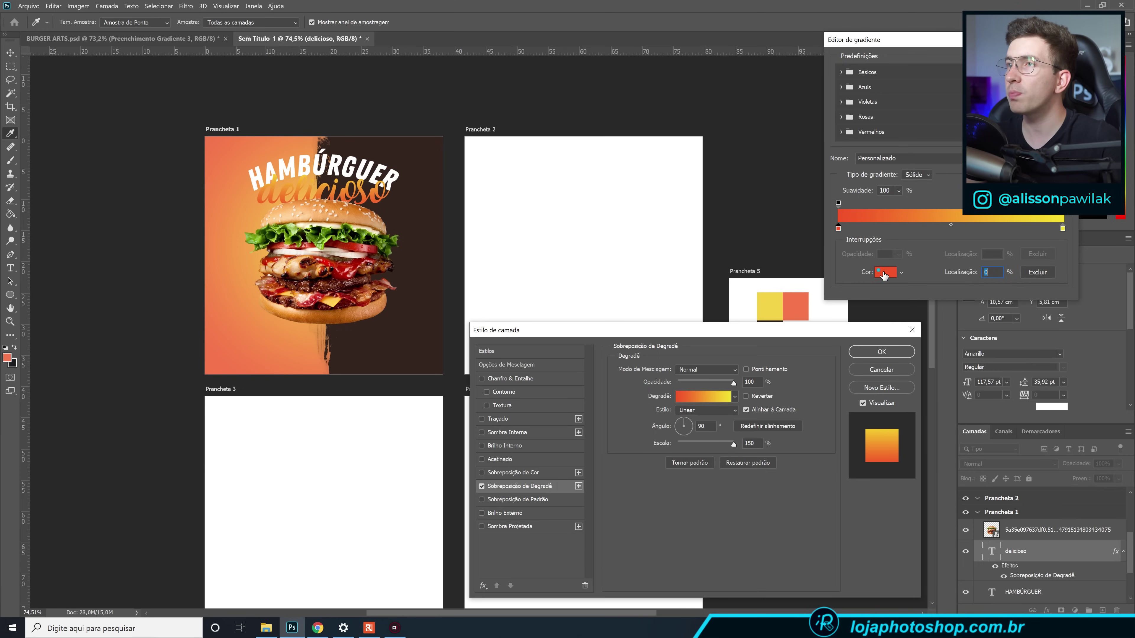
left_click(885, 272)
left_click(800, 298)
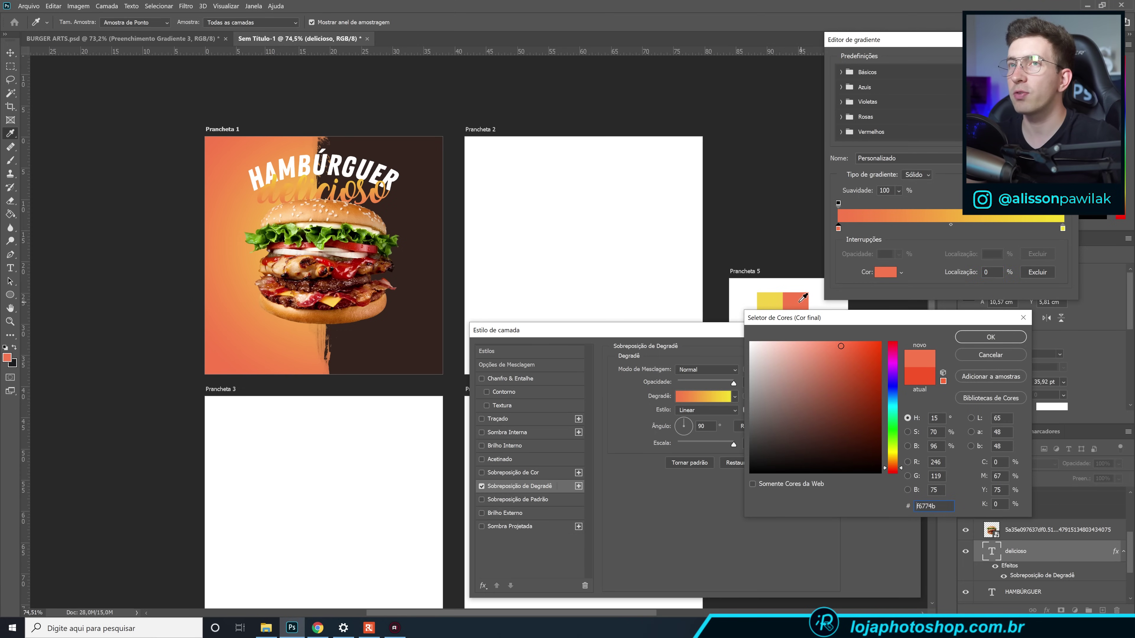
left_click_drag(845, 354, 856, 341)
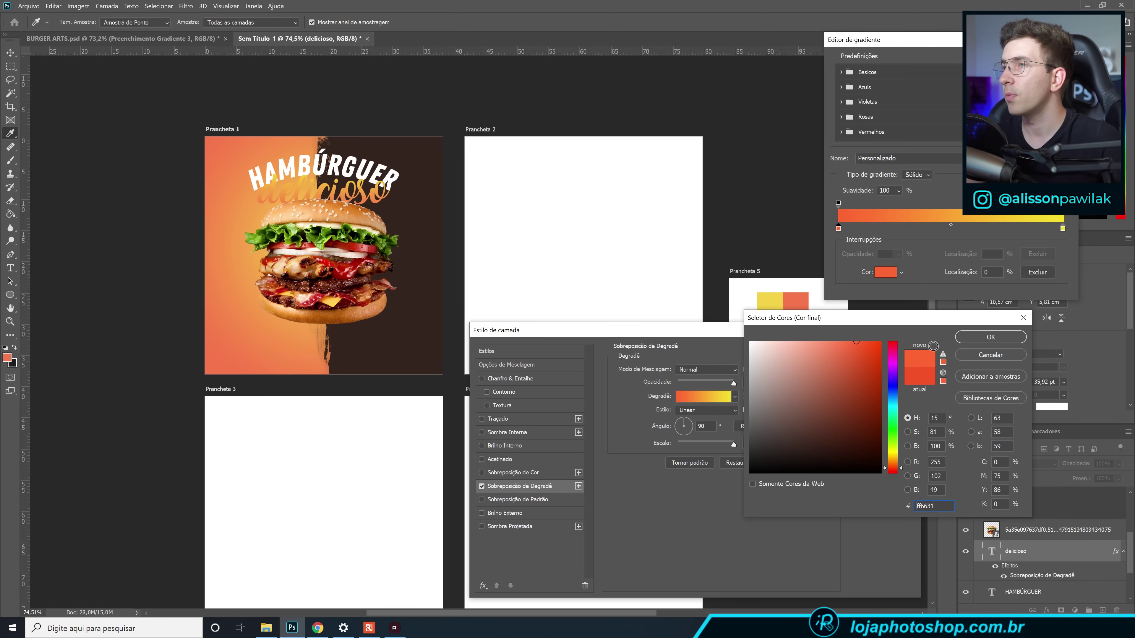
left_click(990, 337)
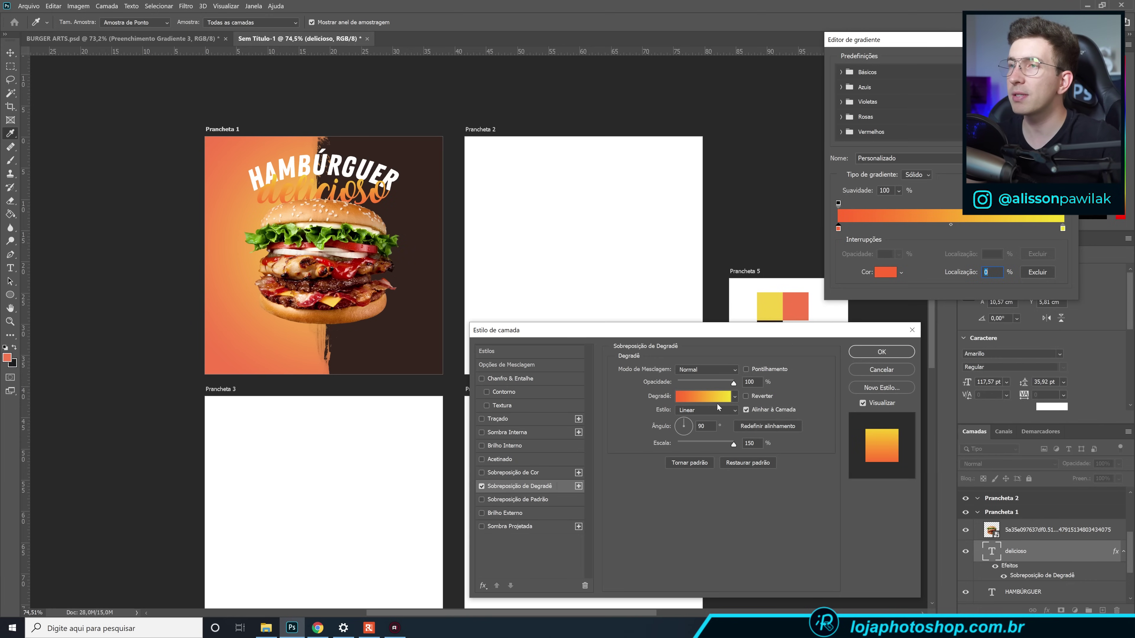
Set the end colour of the overlay gradient to the red f84330 and accept the edited gradient.
left_click(1062, 228)
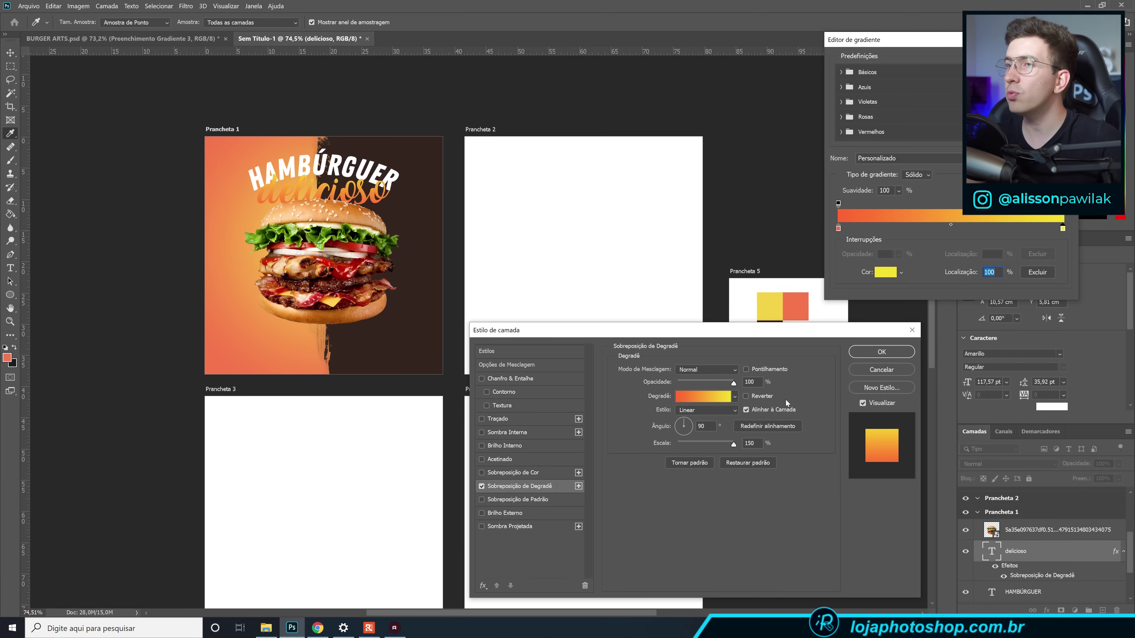
left_click(885, 272)
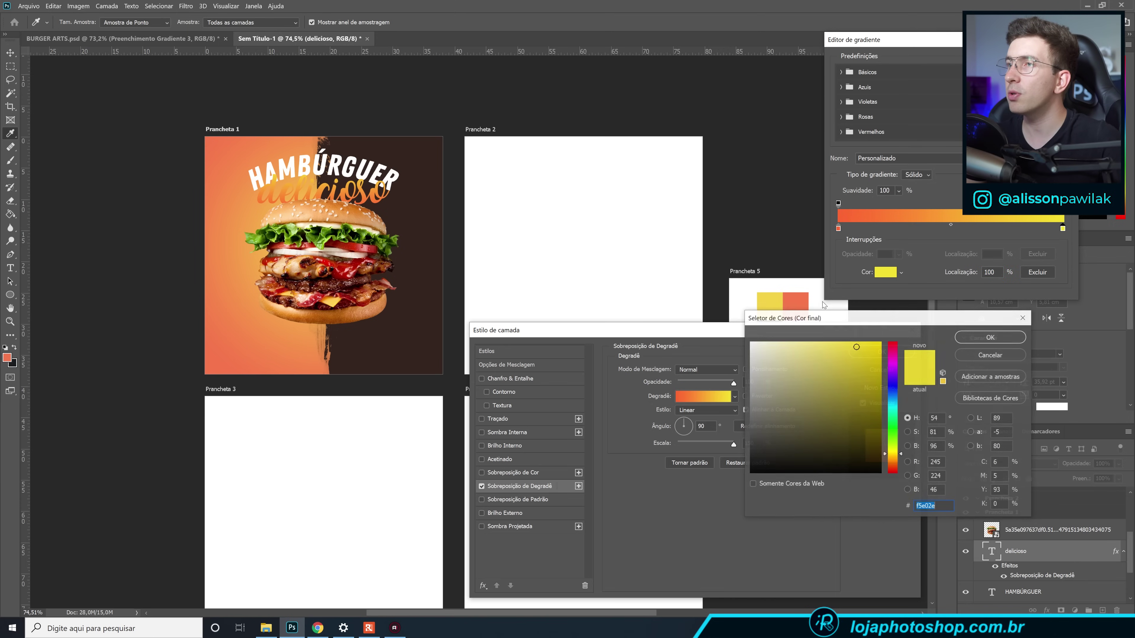
left_click(795, 300)
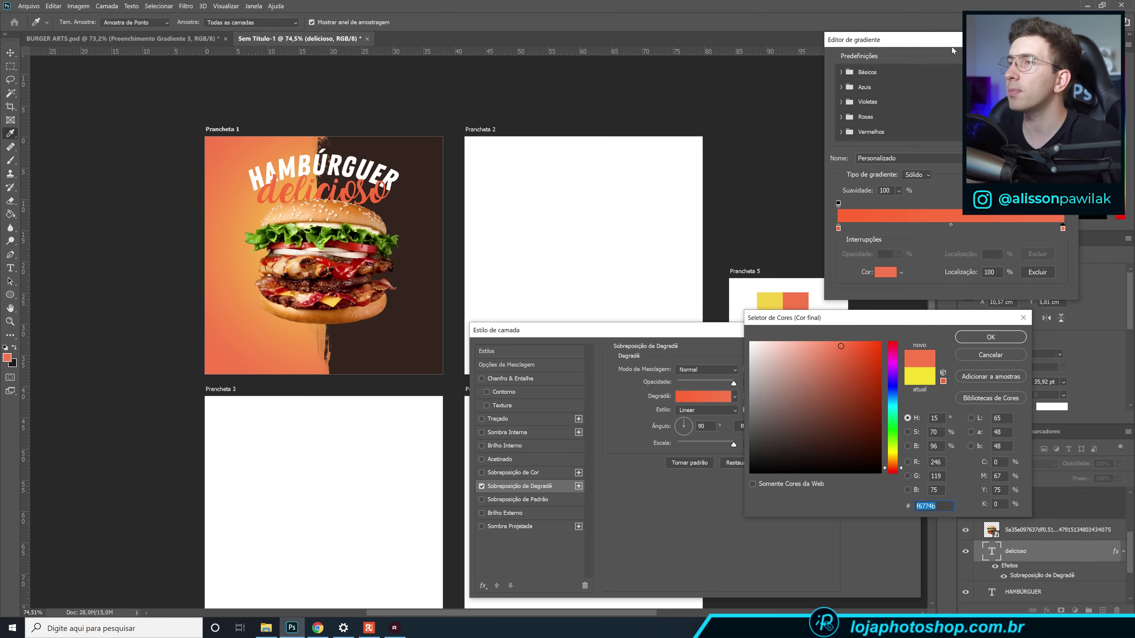
key("Return")
left_click_drag(968, 45, 808, 45)
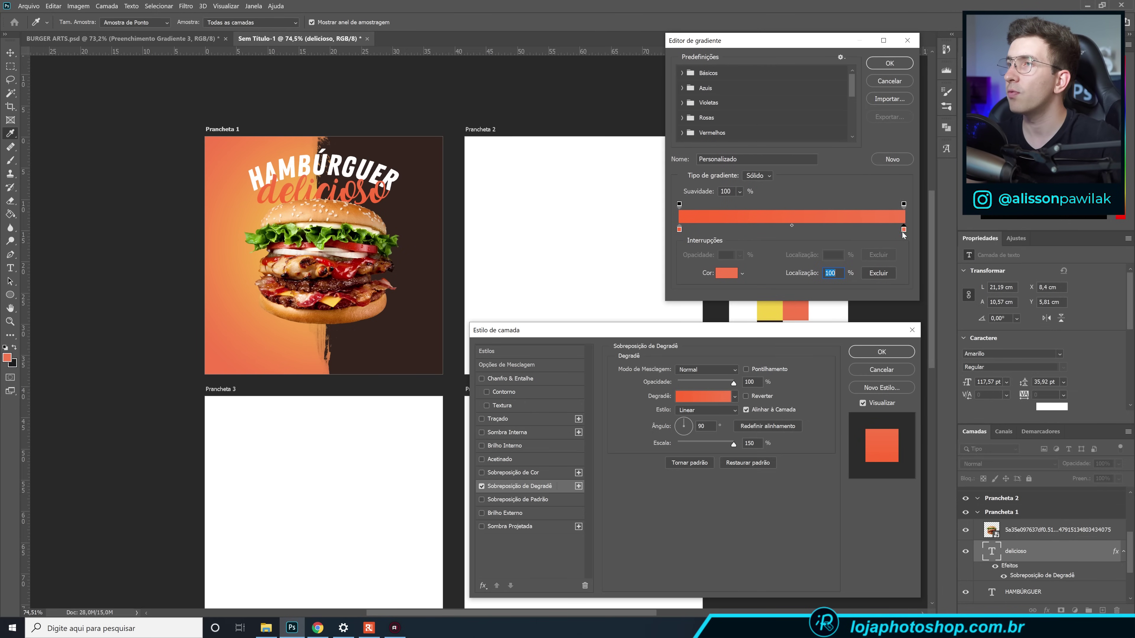
left_click(726, 274)
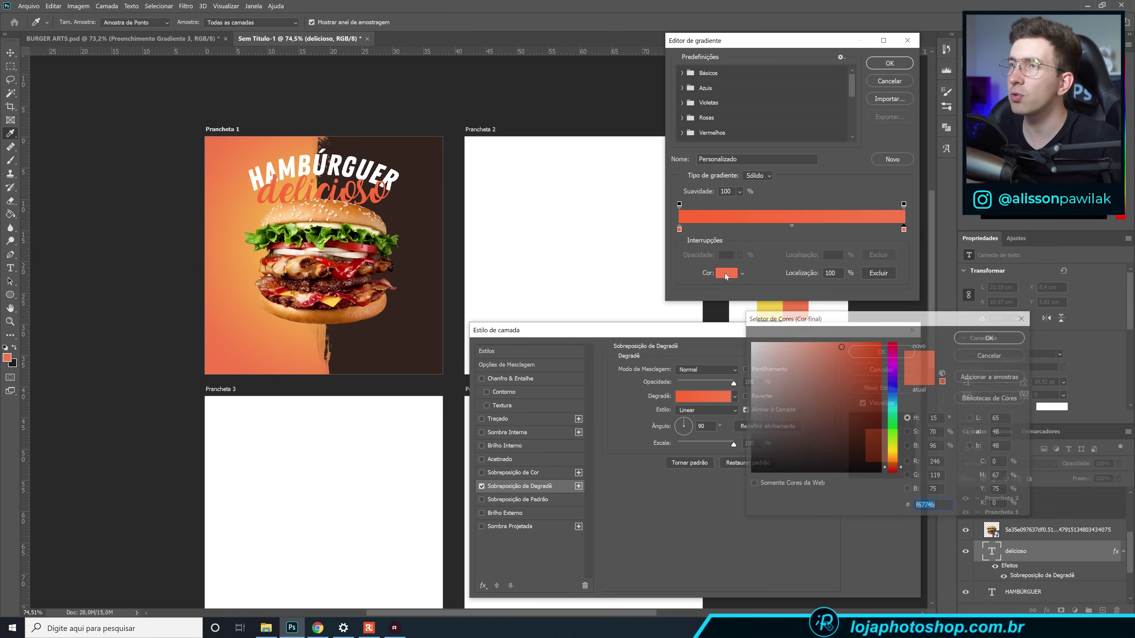
left_click(853, 348)
type("f84330")
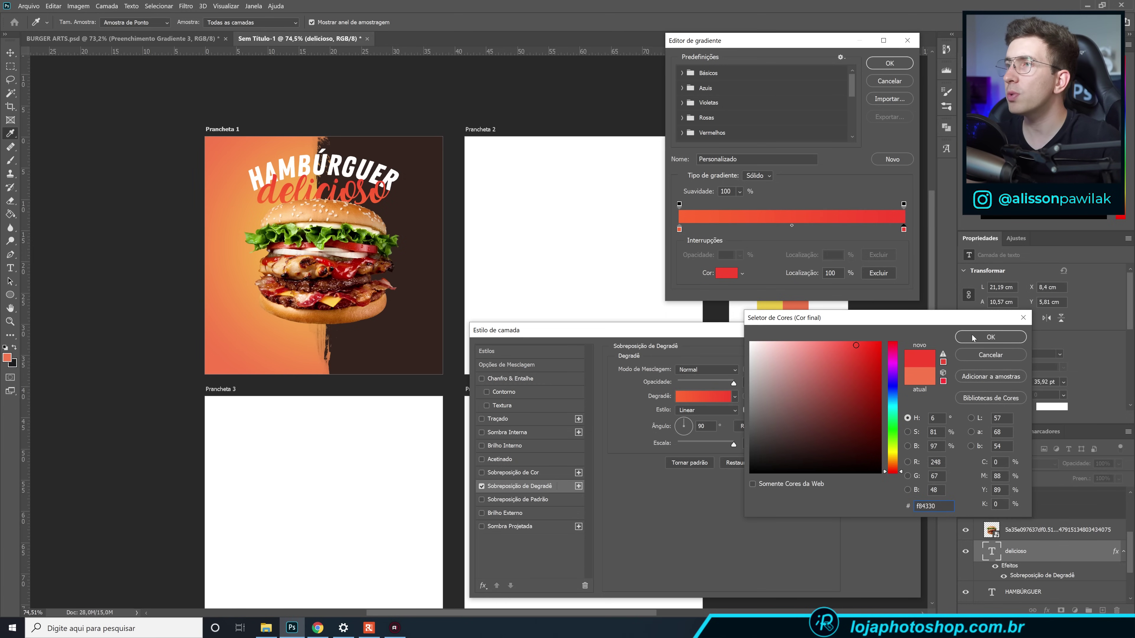
left_click(971, 337)
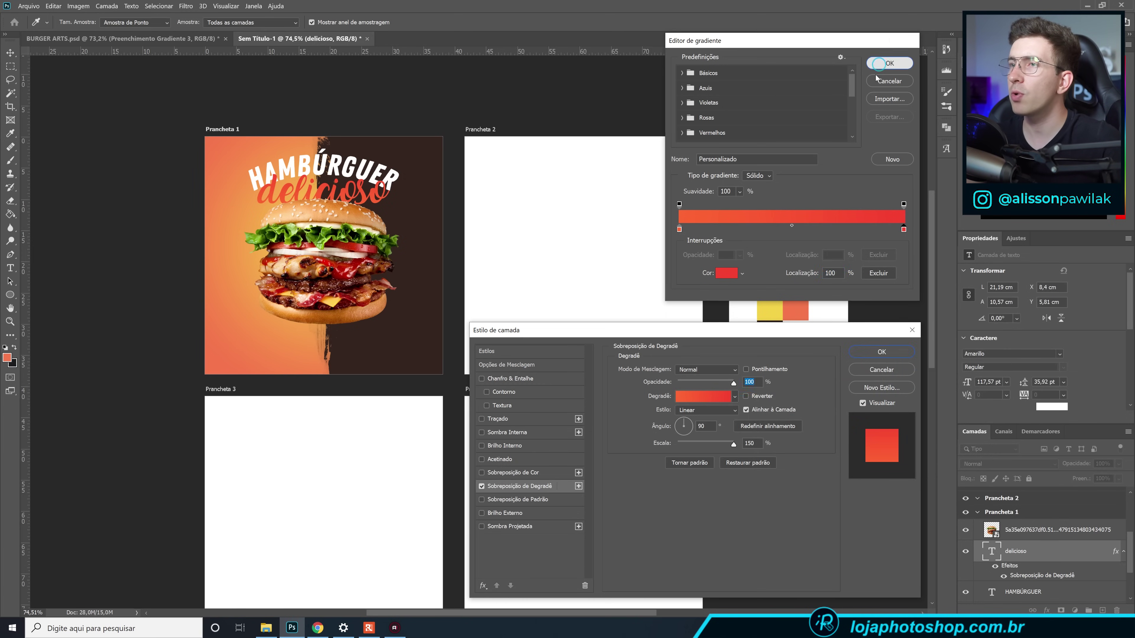
left_click(879, 64)
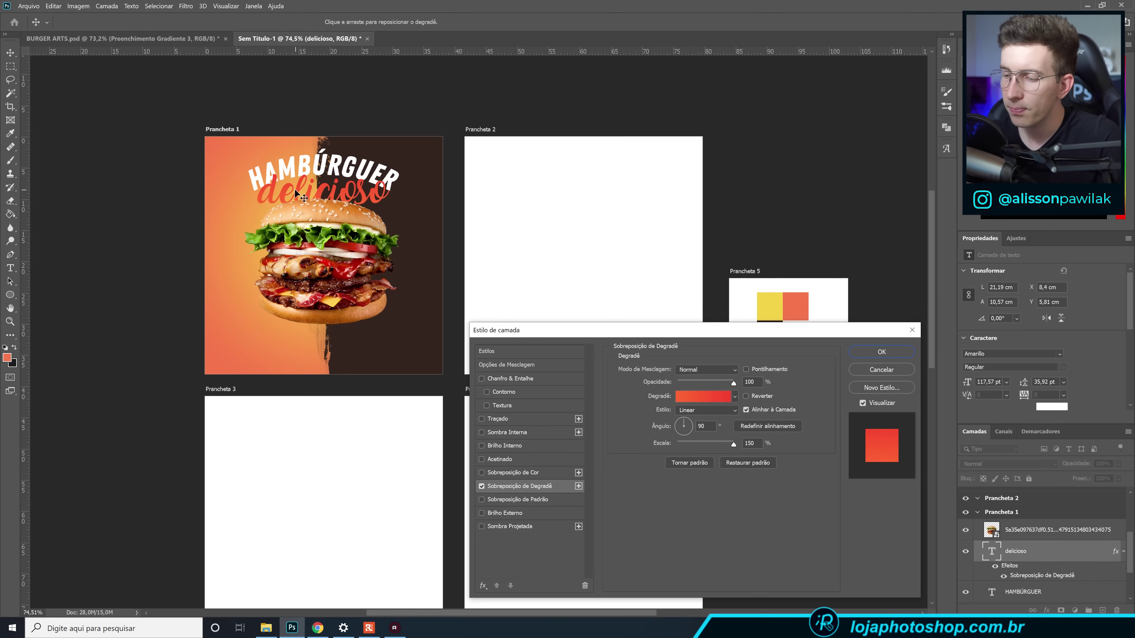
Apply the gradient overlay, set its angle to -90° and reposition the gradient slightly downward within the delicioso text.
key("ctrl+plus")
key("ctrl+plus")
key("ctrl+plus")
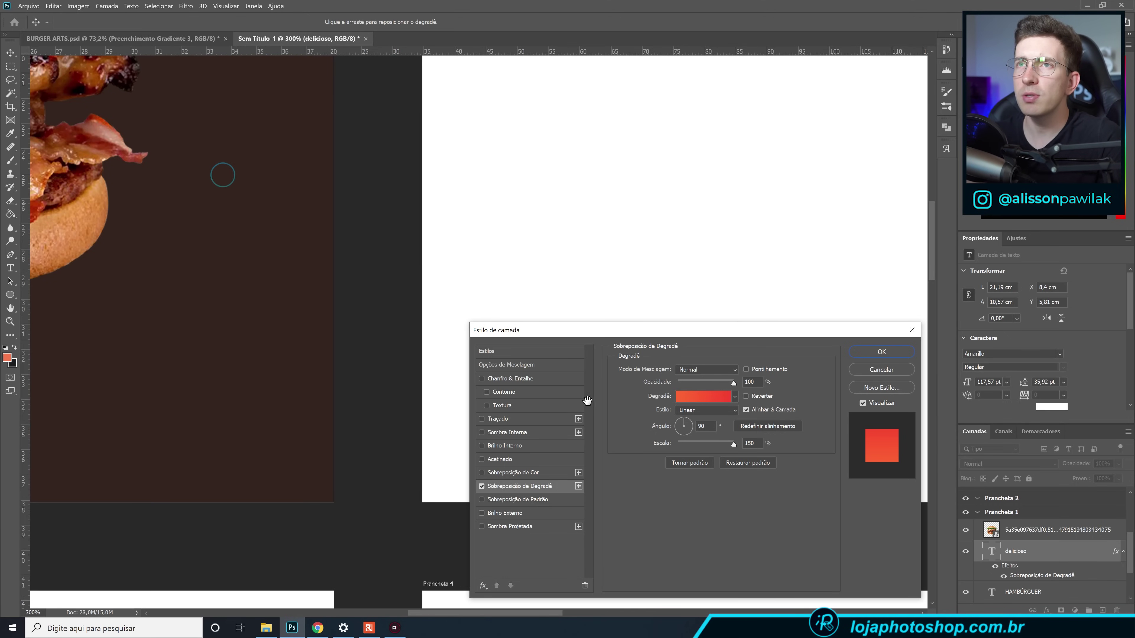
key("Return")
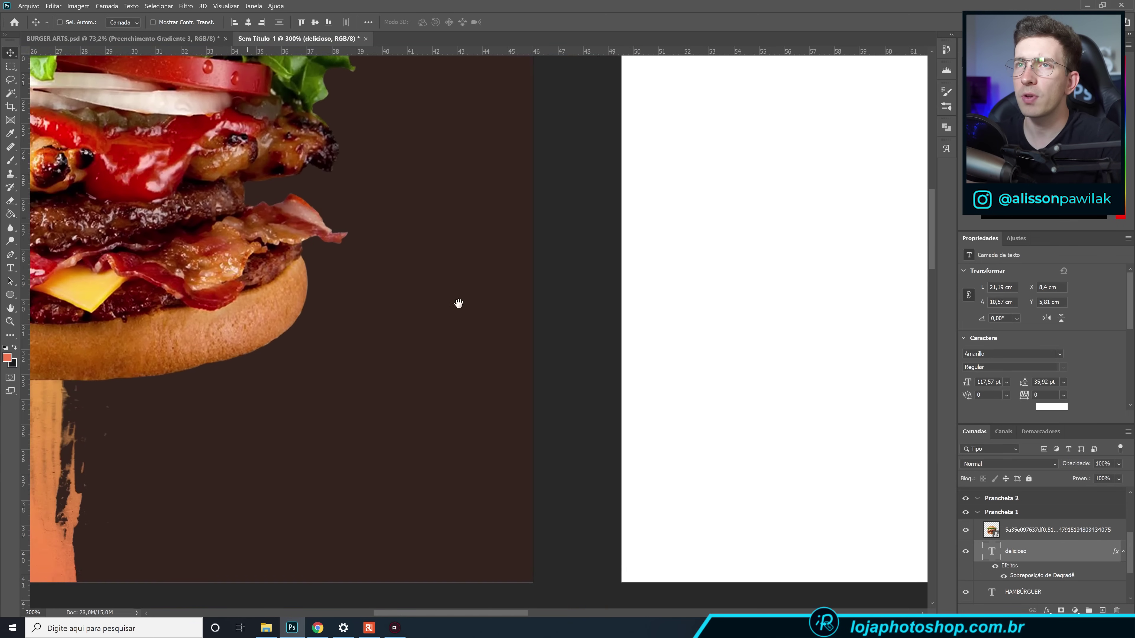
left_click_drag(459, 304, 484, 285)
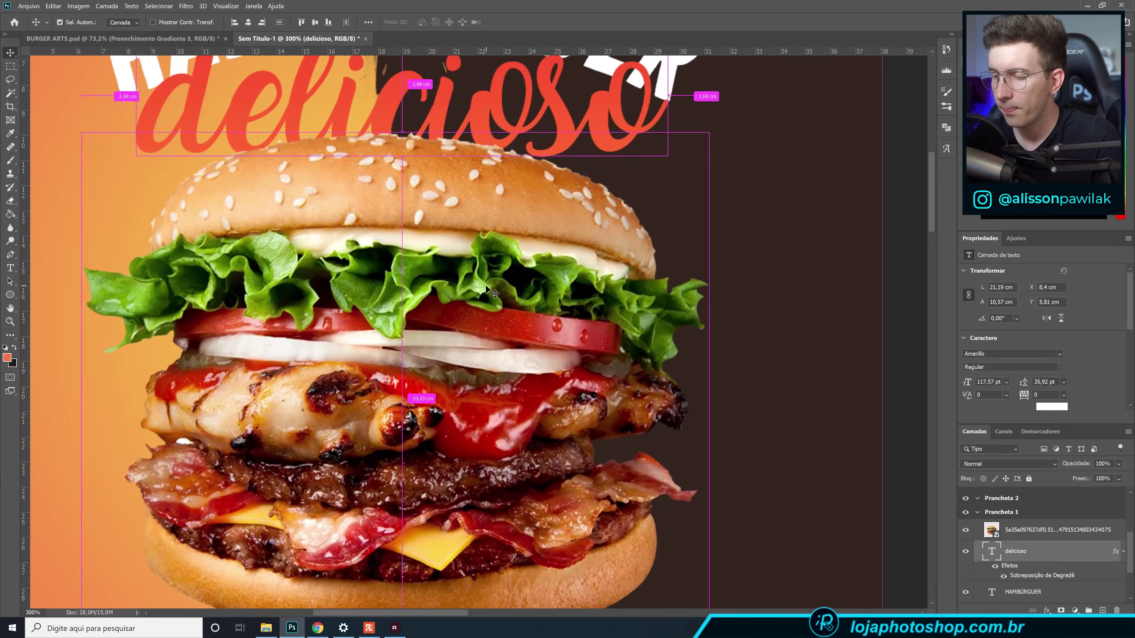
key("ctrl+minus")
double_click(1040, 582)
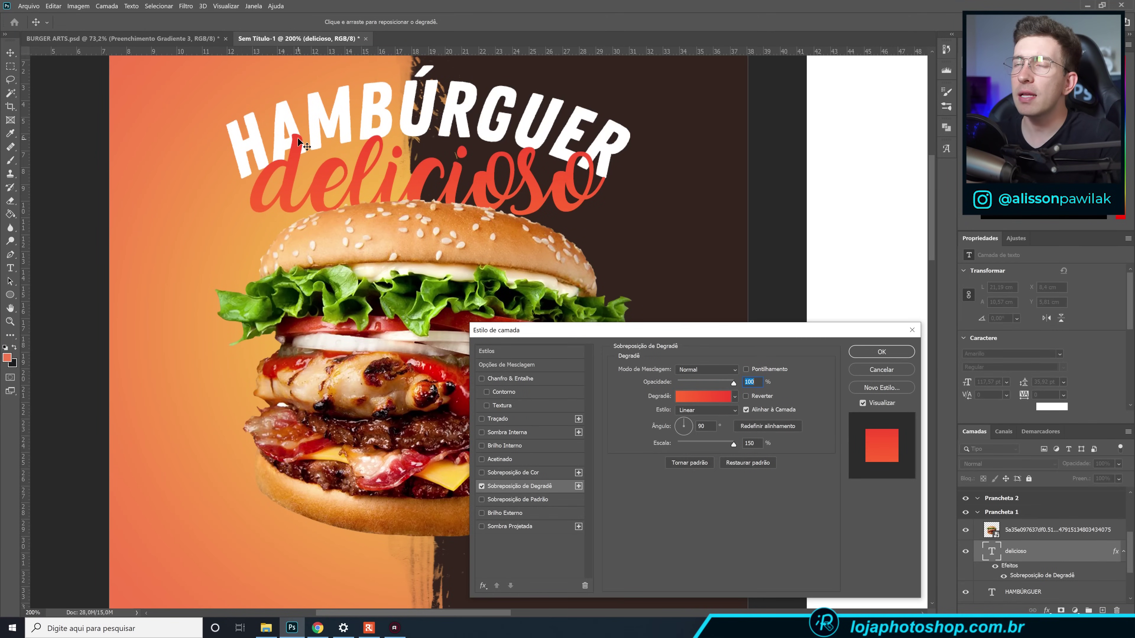
left_click_drag(681, 428, 692, 428)
left_click(686, 440)
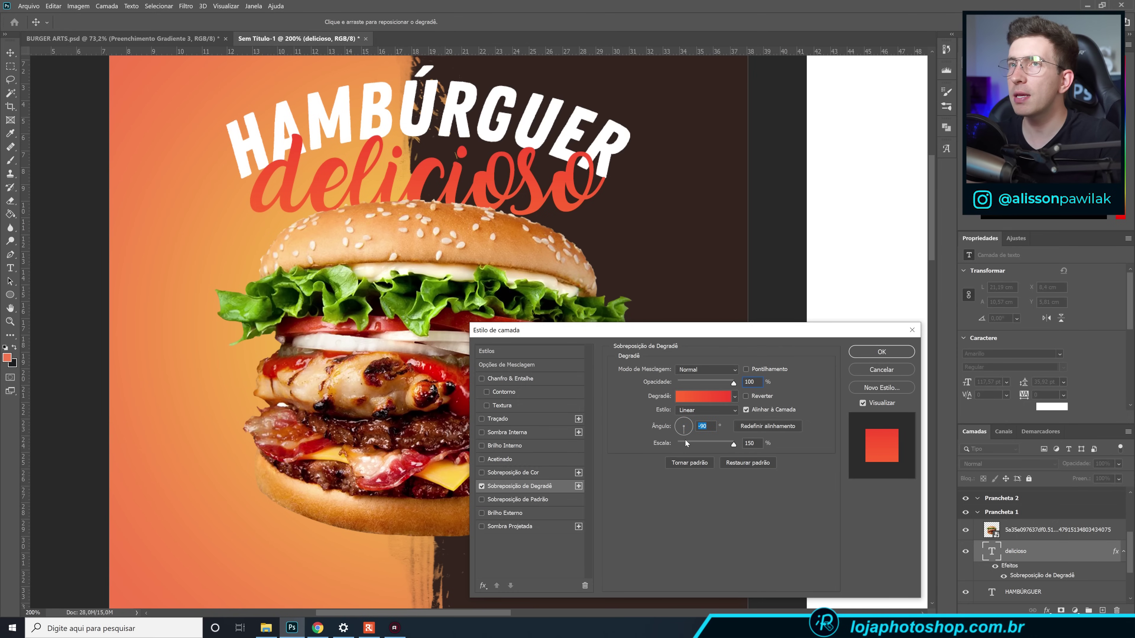
left_click_drag(346, 164, 338, 205)
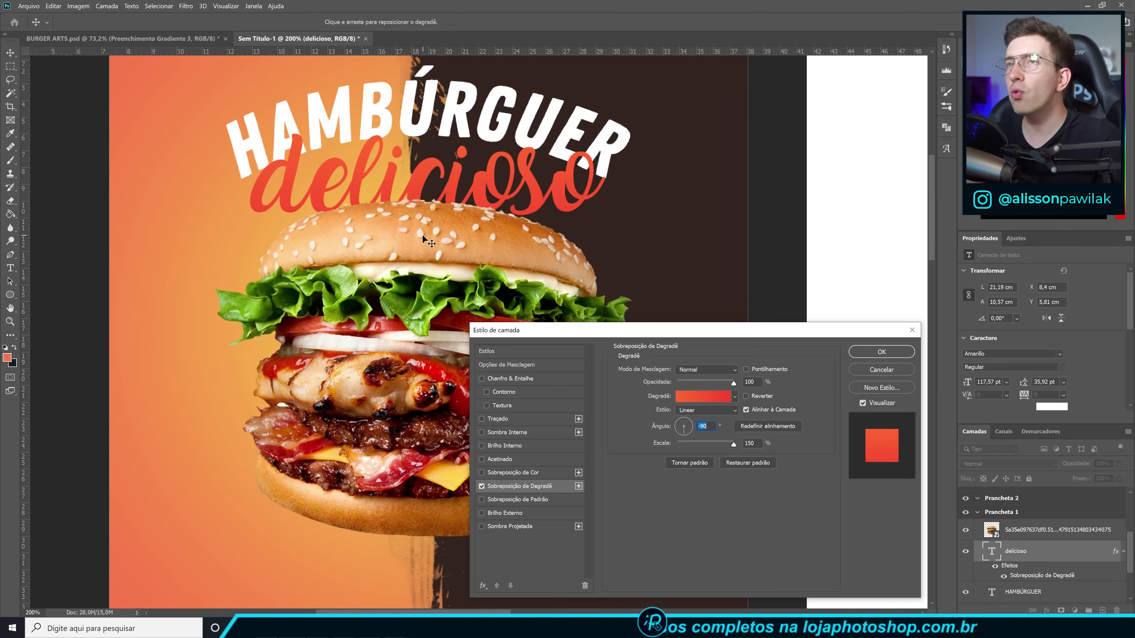
Add a white Drop Shadow to the delicioso text and set its distance to 3 px.
left_click(508, 527)
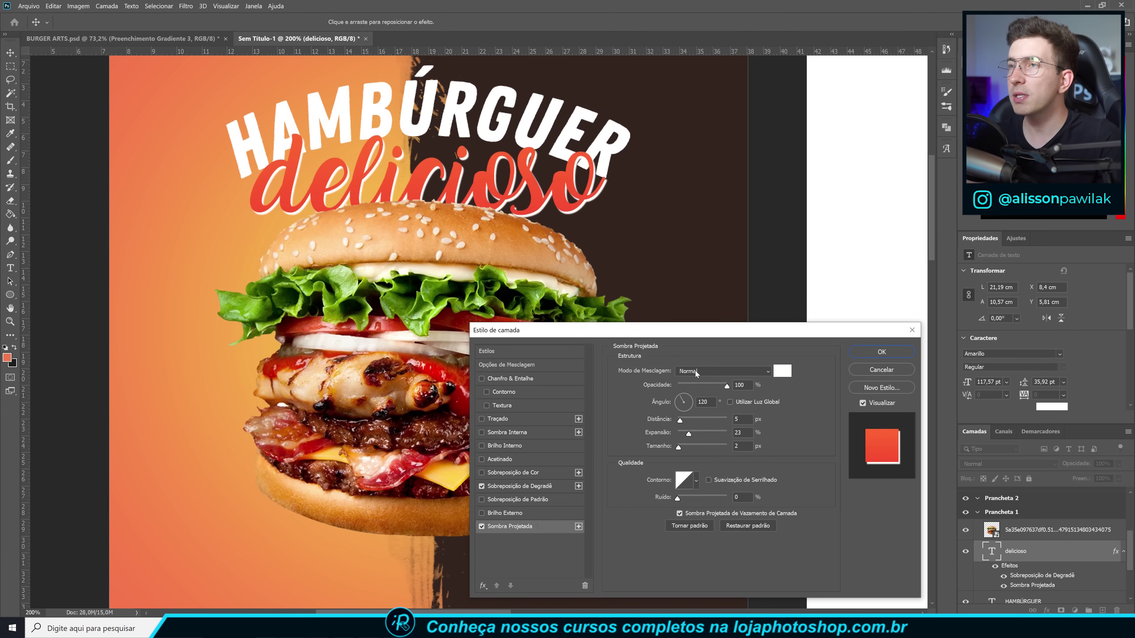
left_click(782, 371)
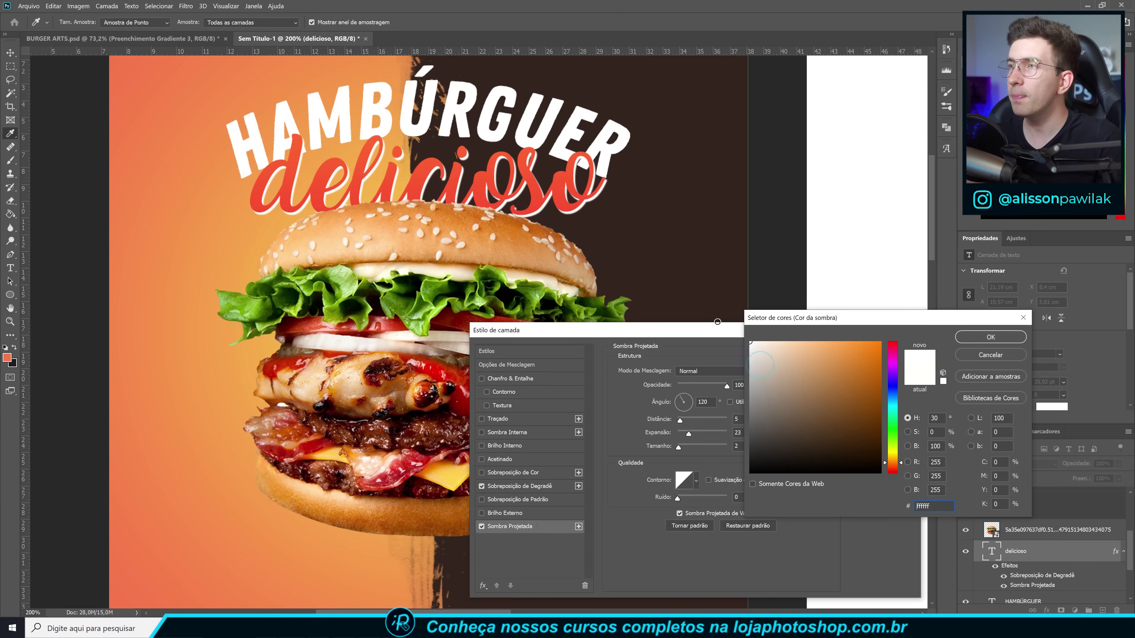
left_click(973, 339)
left_click_drag(689, 421, 680, 418)
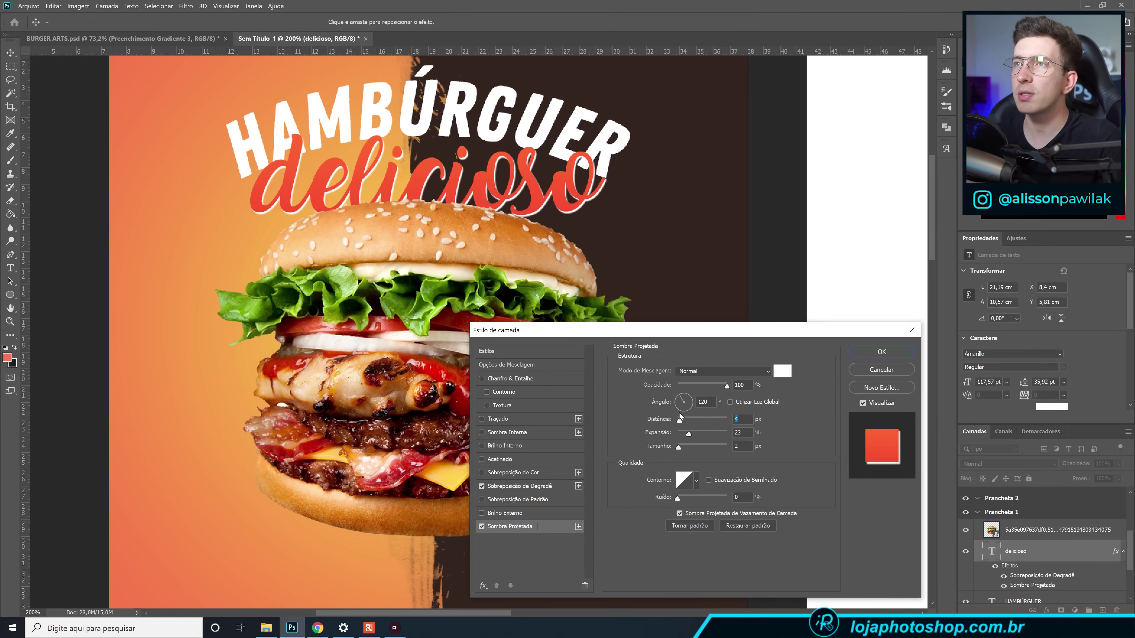
left_click_drag(678, 413, 677, 414)
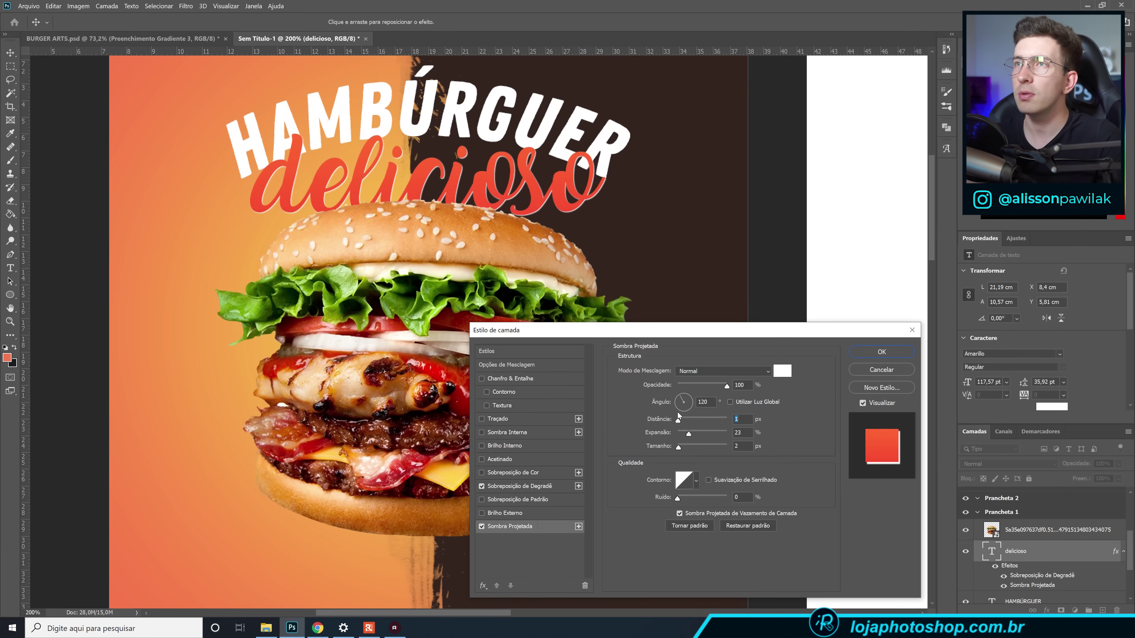
key("Up")
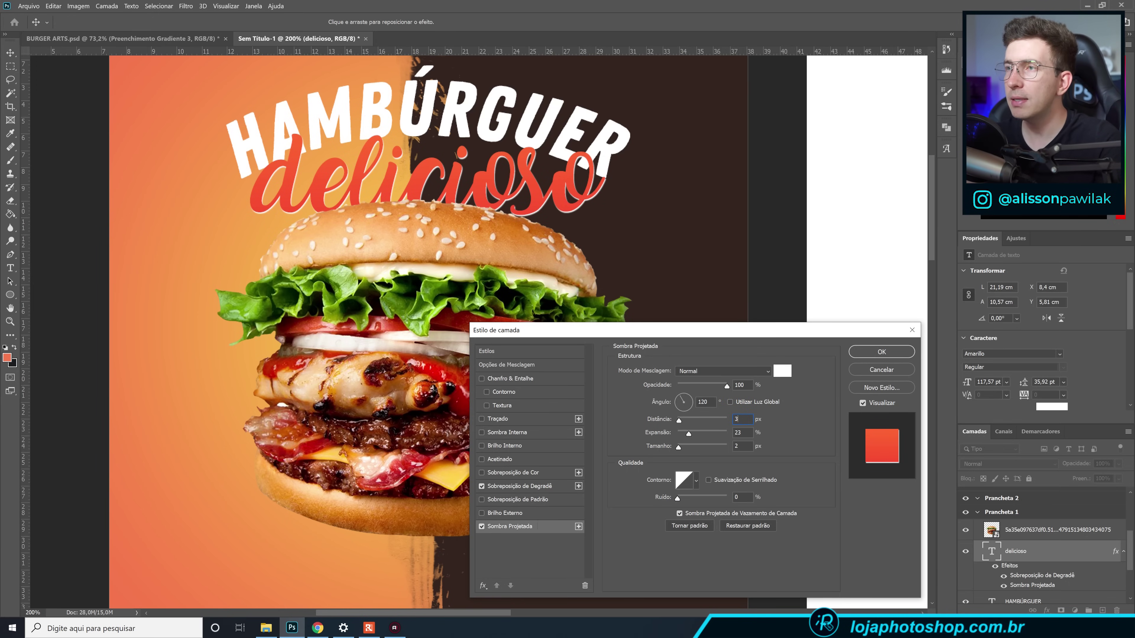
Set the drop shadow's size to 1 px and its spread to 22%.
left_click_drag(678, 446, 677, 447)
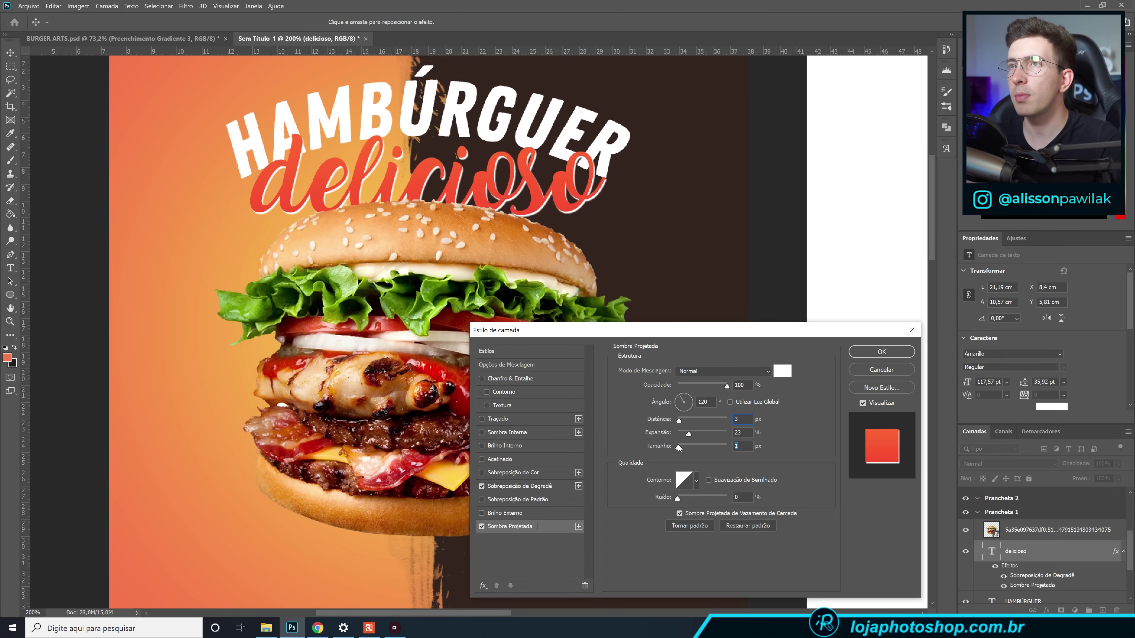
mouse_move(678, 445)
left_mouse_down()
mouse_move(692, 441)
mouse_move(678, 441)
left_mouse_up()
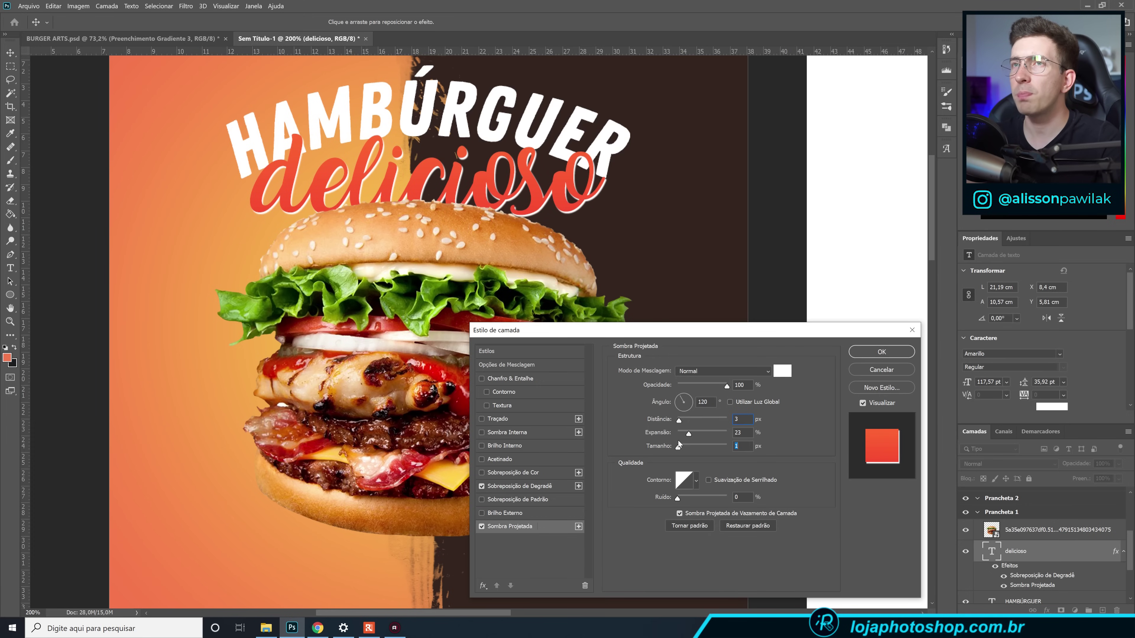
left_click_drag(567, 340, 493, 348)
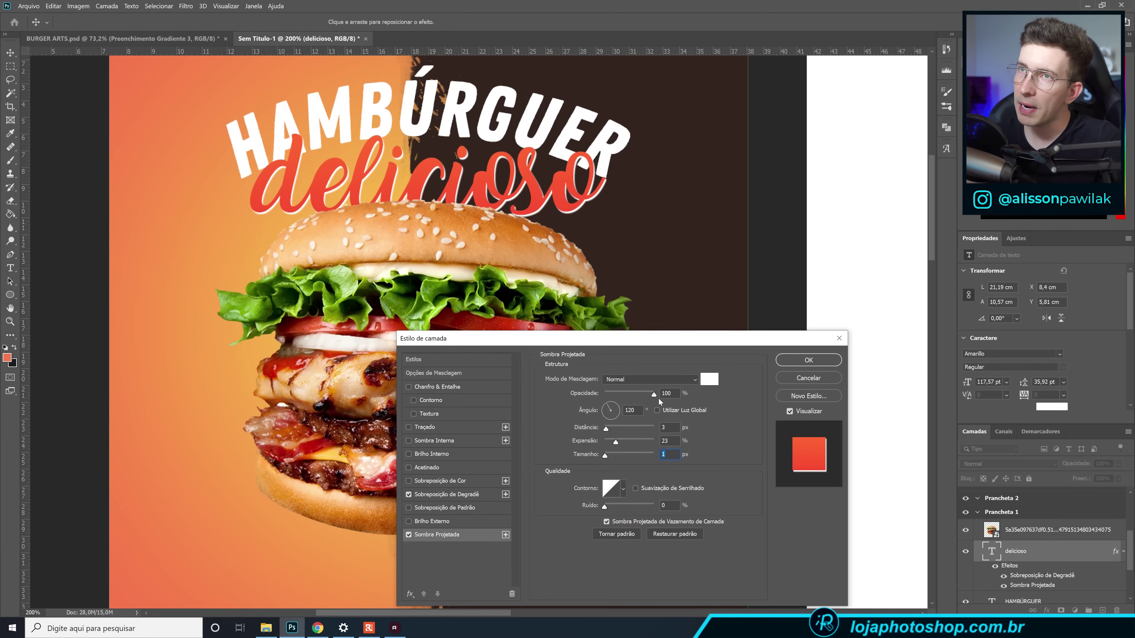
mouse_move(616, 441)
left_mouse_down()
mouse_move(638, 437)
mouse_move(603, 434)
mouse_move(615, 434)
left_mouse_up()
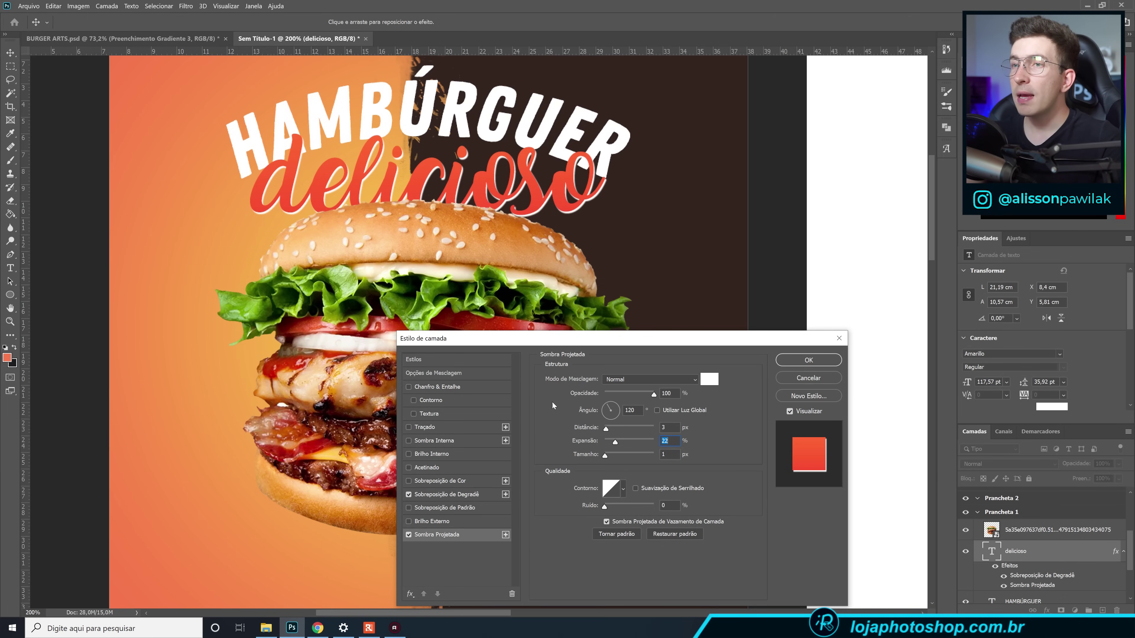
Copy the hex code ff6631 from the starting colour of delicioso's gradient overlay and apply the layer style.
left_click(467, 495)
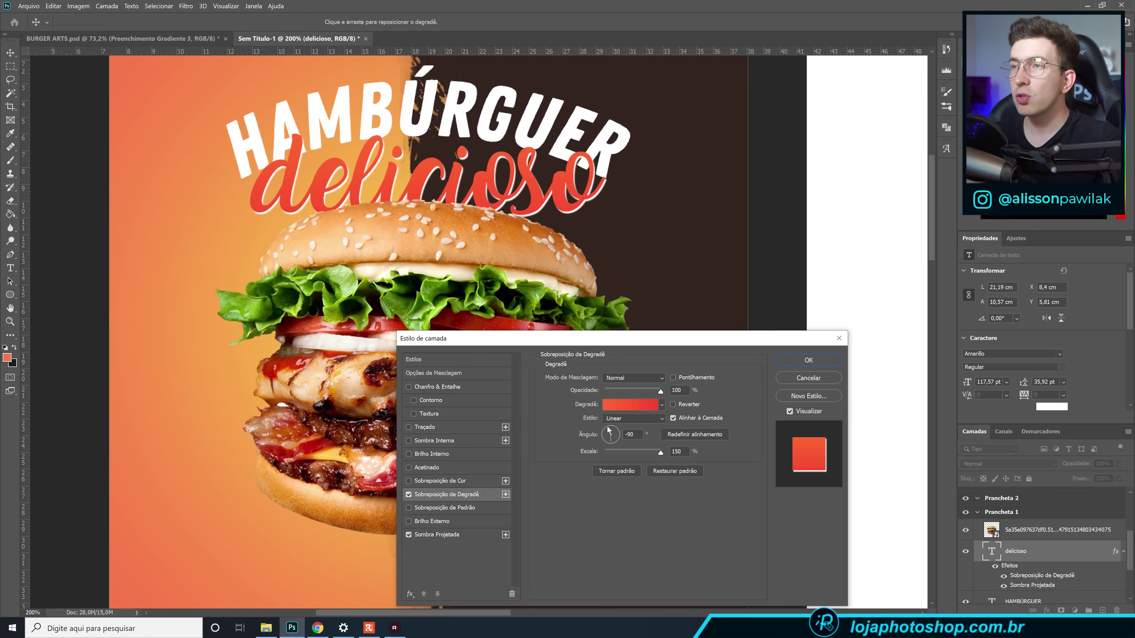
left_click(635, 405)
left_click(679, 229)
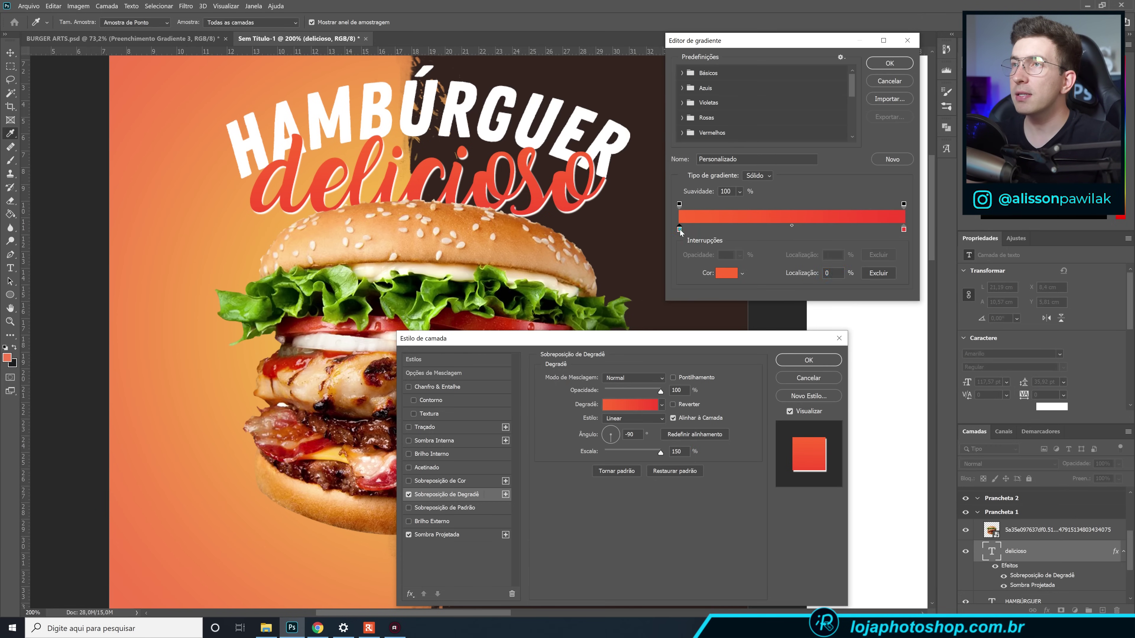
left_click(726, 274)
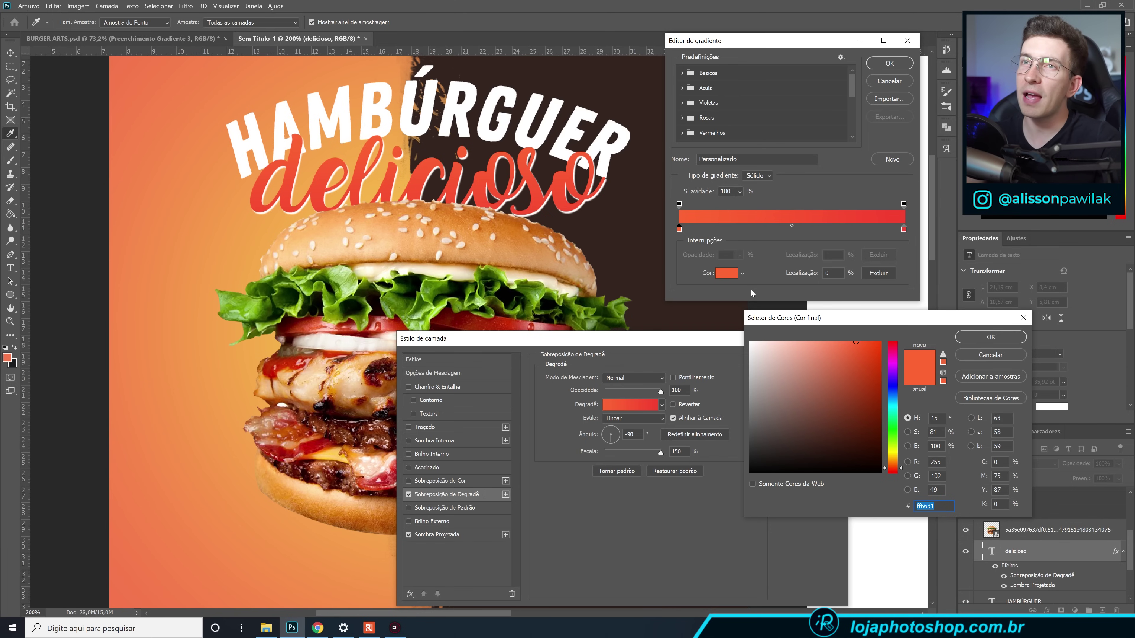
key("ctrl+c")
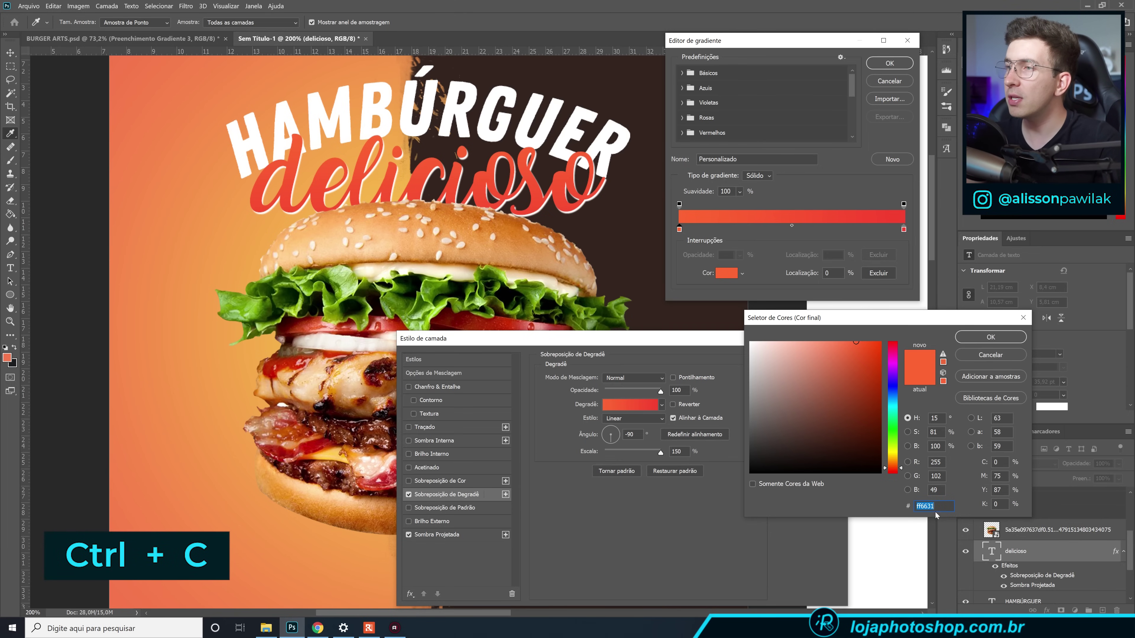
left_click(985, 338)
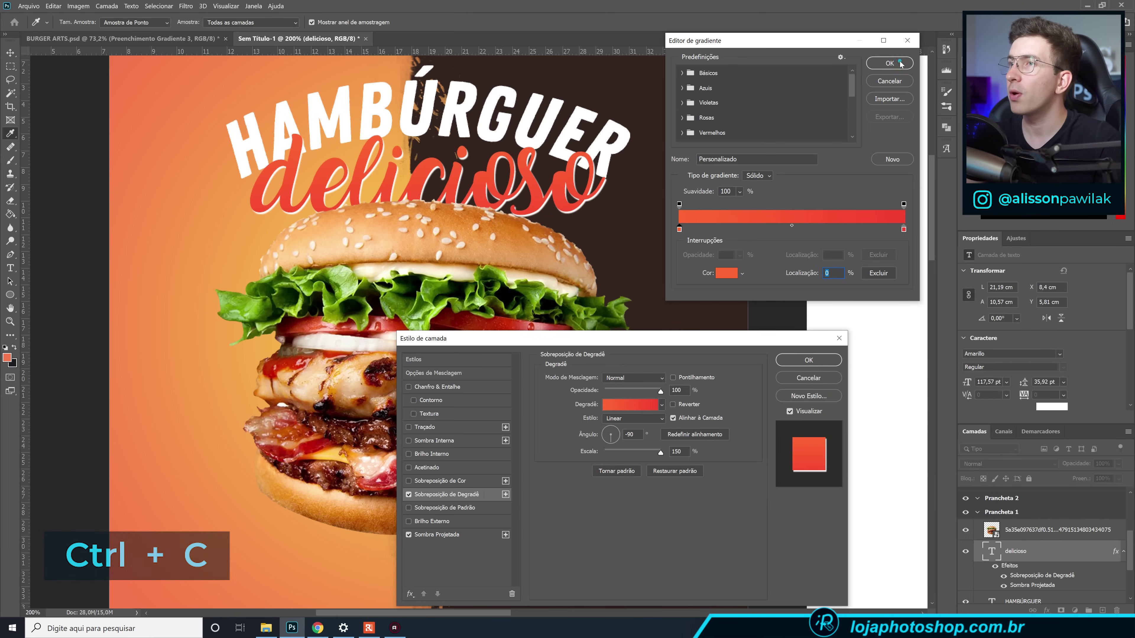
left_click(889, 63)
left_click(809, 361)
Duplicate the dark brown palette swatch in Prancheta 5 and place the copy directly below the orange swatch.
mouse_move(539, 316)
left_mouse_down()
mouse_move(558, 322)
mouse_move(534, 332)
left_mouse_up()
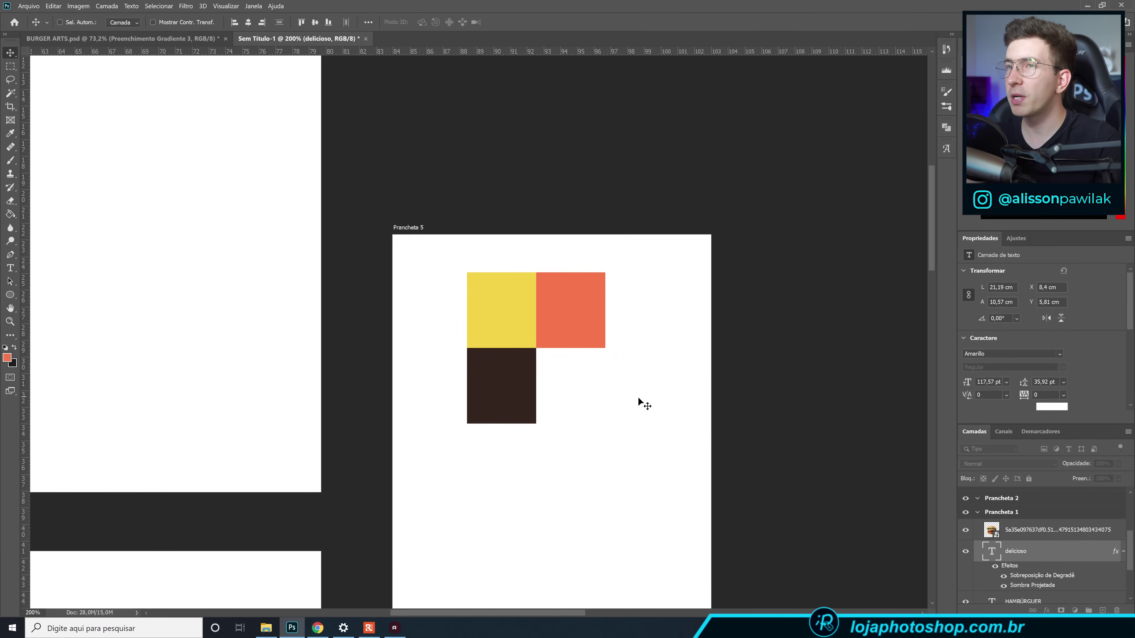
left_click(512, 349)
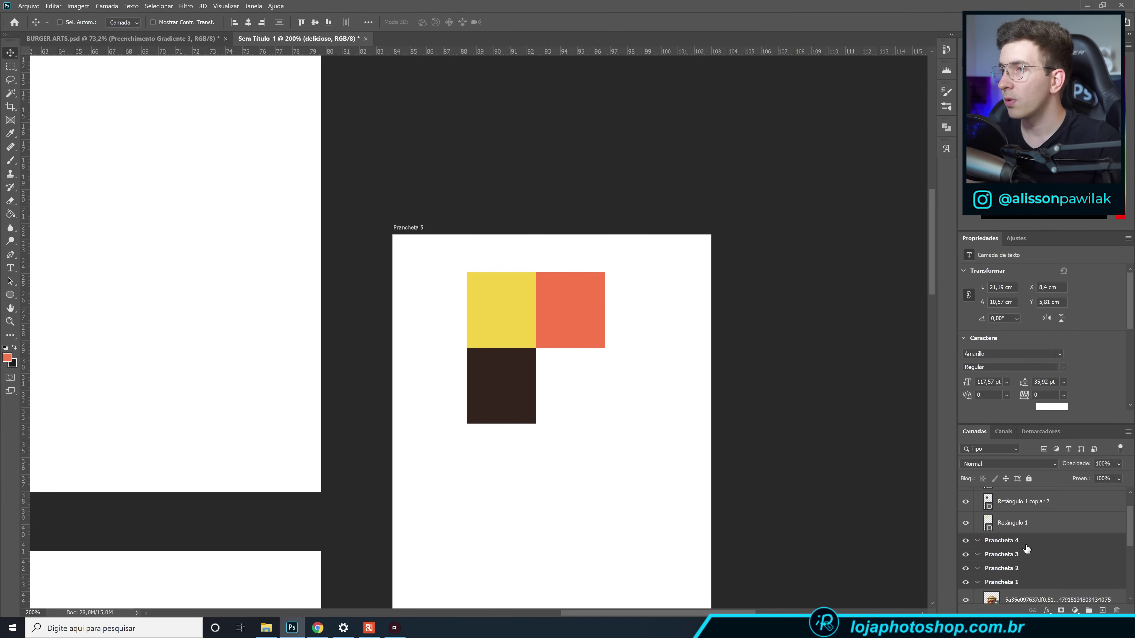
left_click(1019, 554)
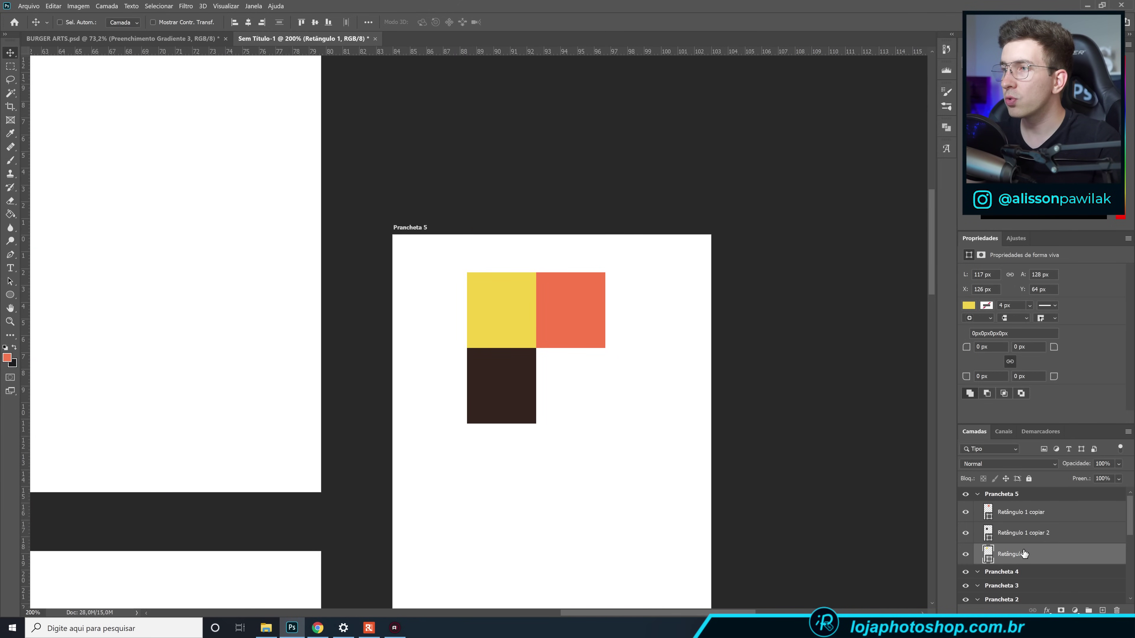
left_click(1003, 534)
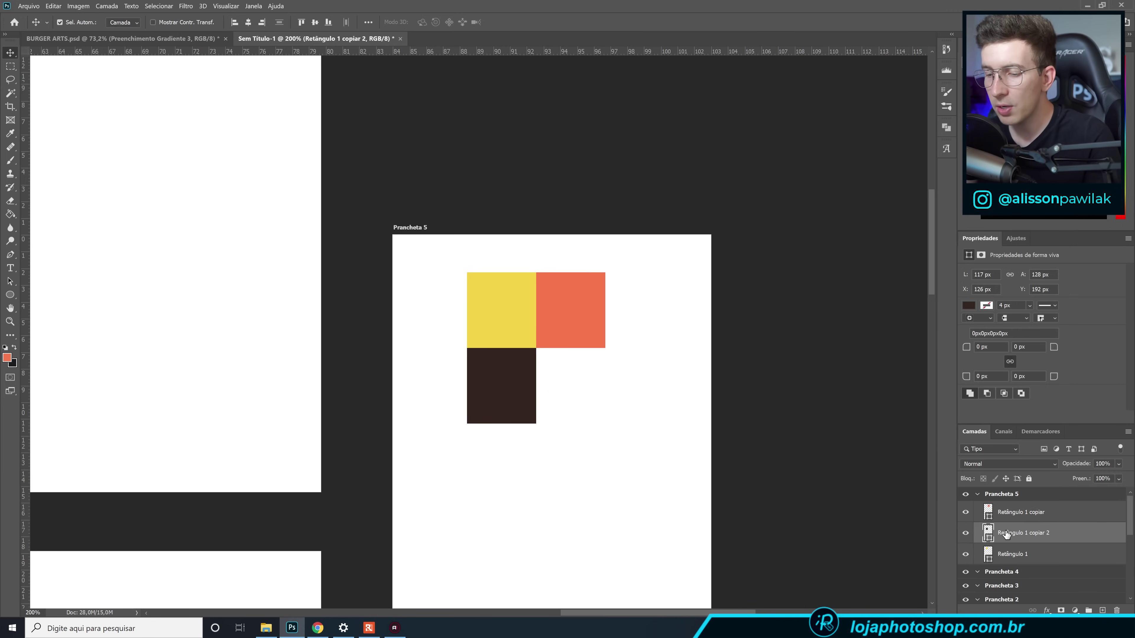
key("ctrl+j")
left_click_drag(529, 400, 595, 402)
Set the duplicated swatch's fill to the copied orange ff6631.
left_click(969, 306)
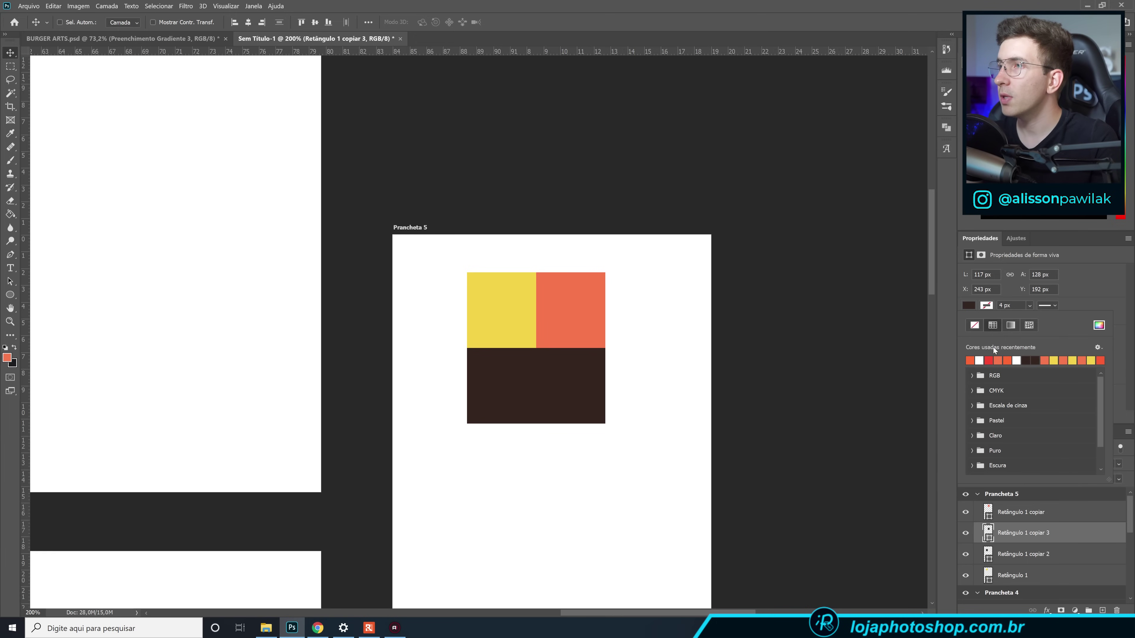
left_click(1098, 326)
key("ctrl+v")
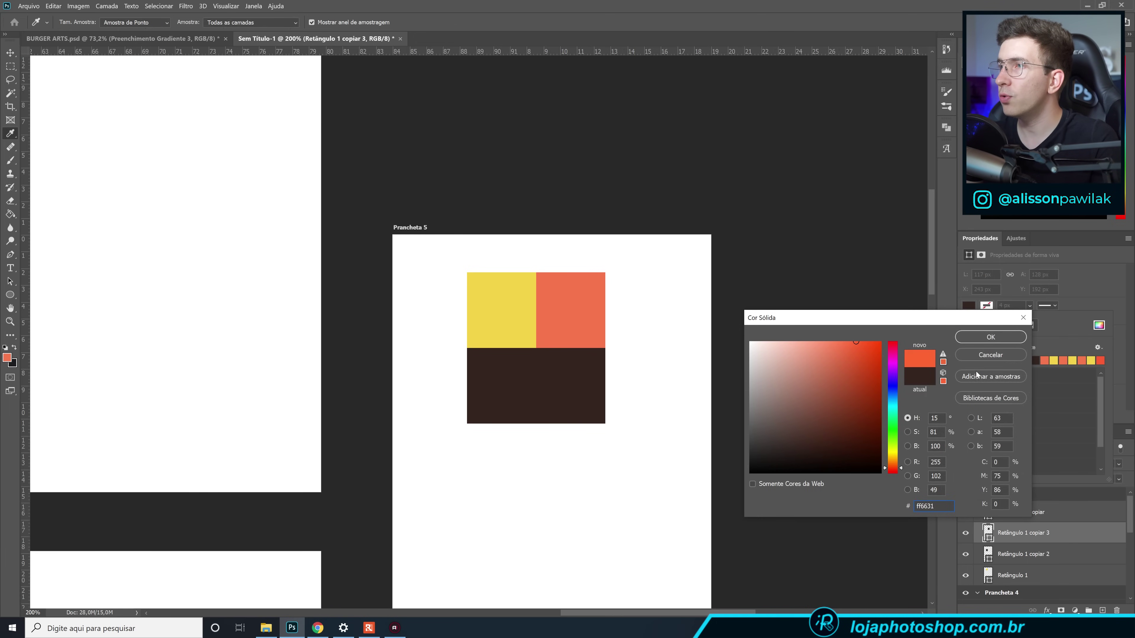
left_click(991, 338)
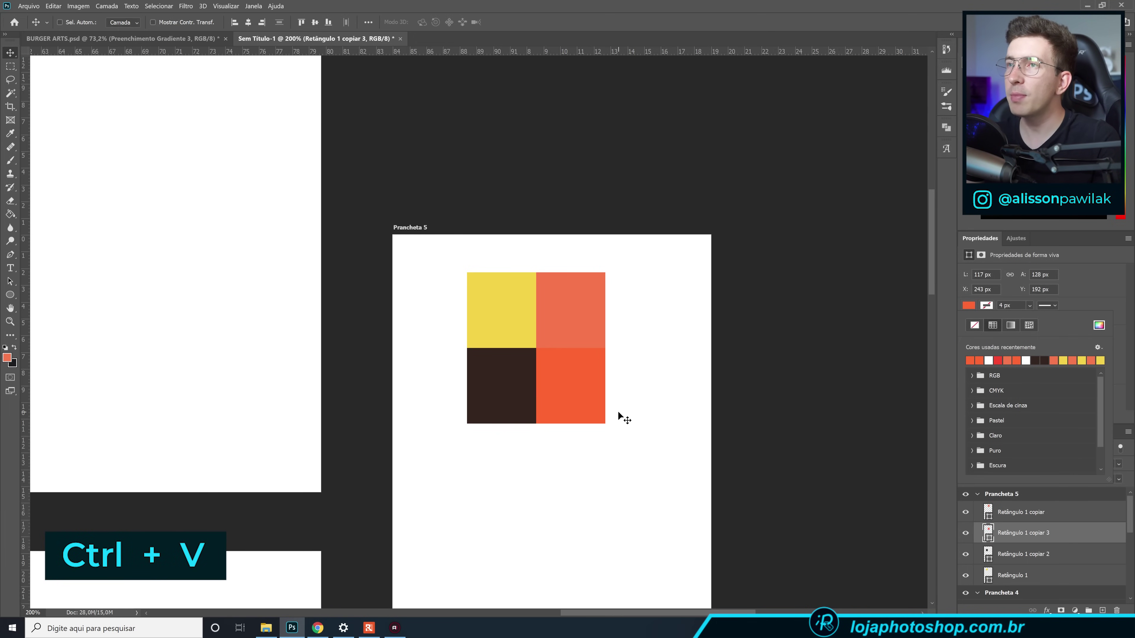
Duplicate the ff6631 orange swatch and place the copy directly beneath it in the palette.
scroll(624, 414, "down", 3)
scroll(491, 416, "down", 2)
scroll(357, 395, "up", 1)
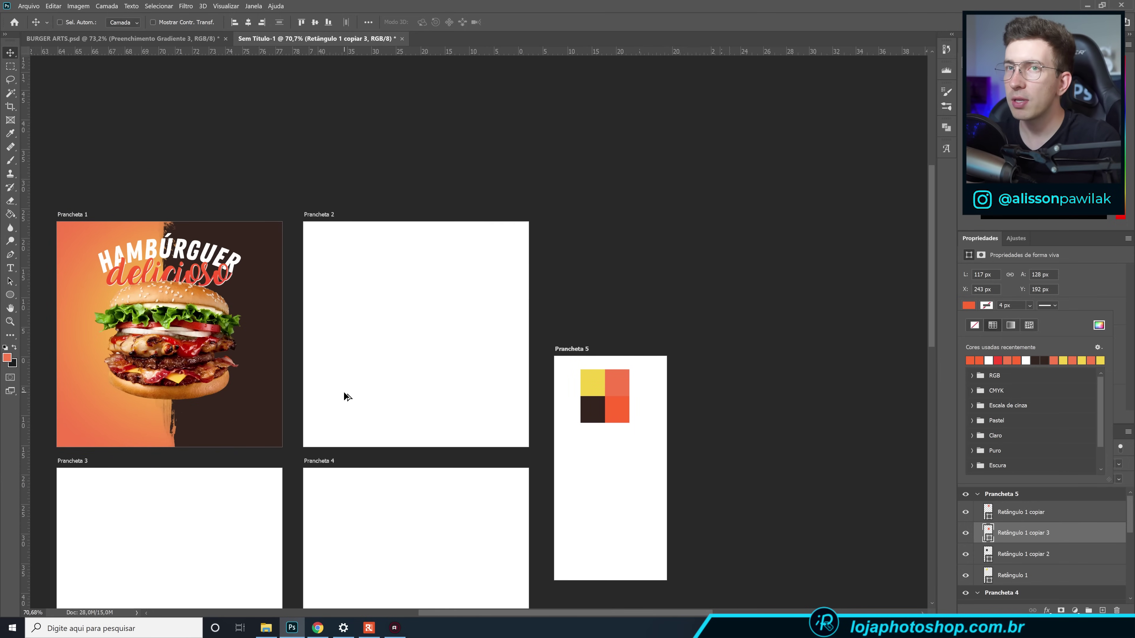
key("ctrl+j")
left_click_drag(618, 421, 618, 445)
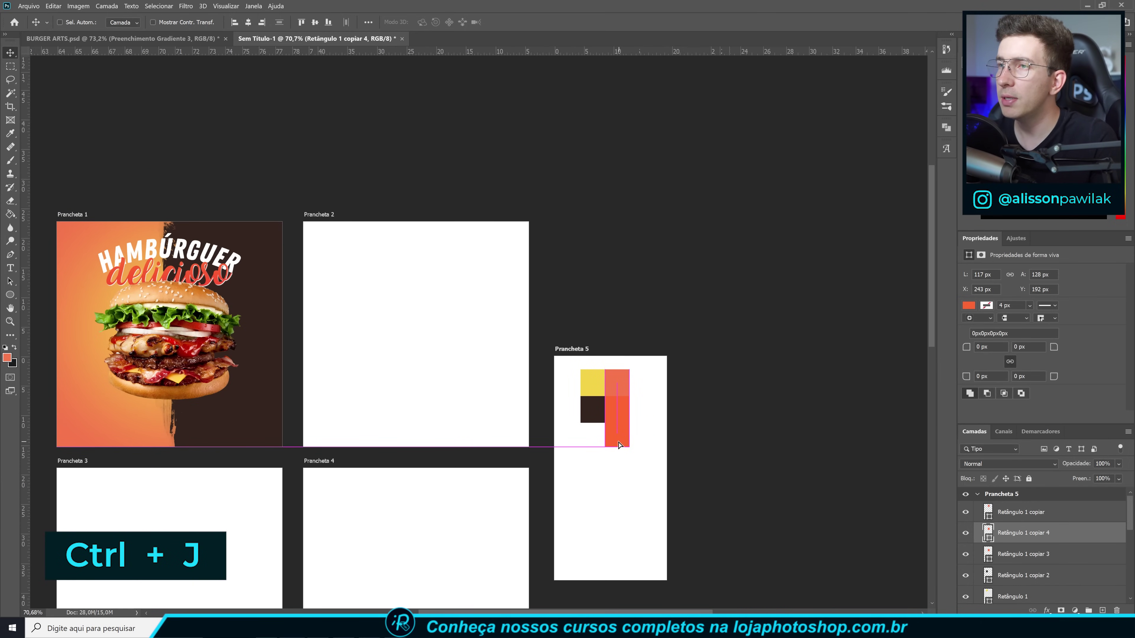
Copy the hex code f84330 from the end colour of delicioso's gradient overlay and close the layer style.
left_click(210, 281, "ctrl")
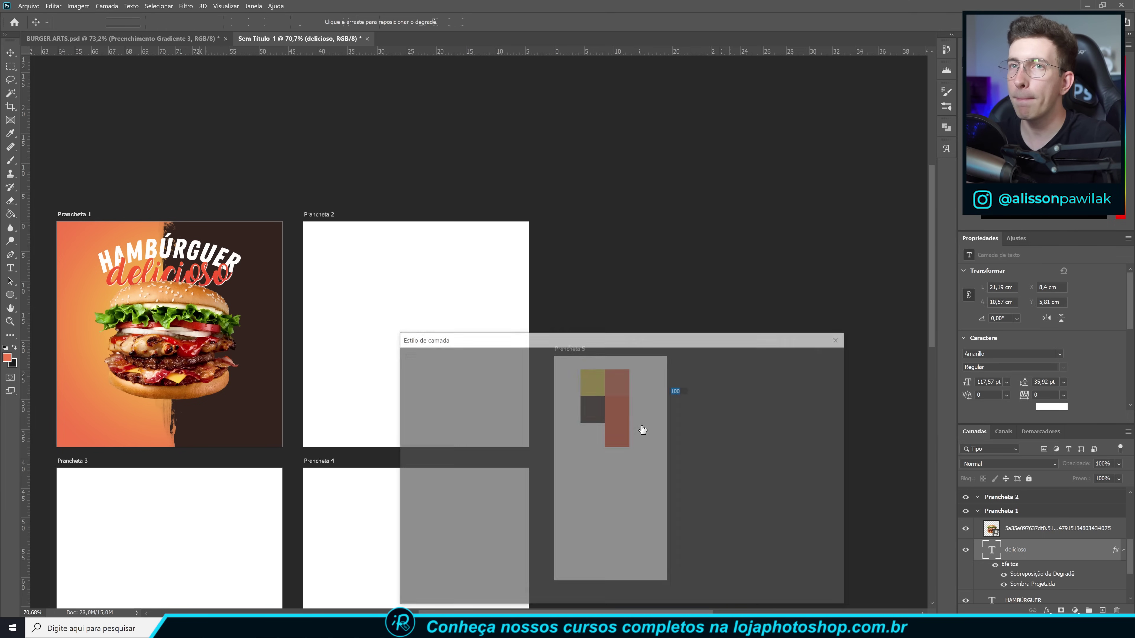
left_click(634, 405)
left_click(904, 228)
left_click(727, 273)
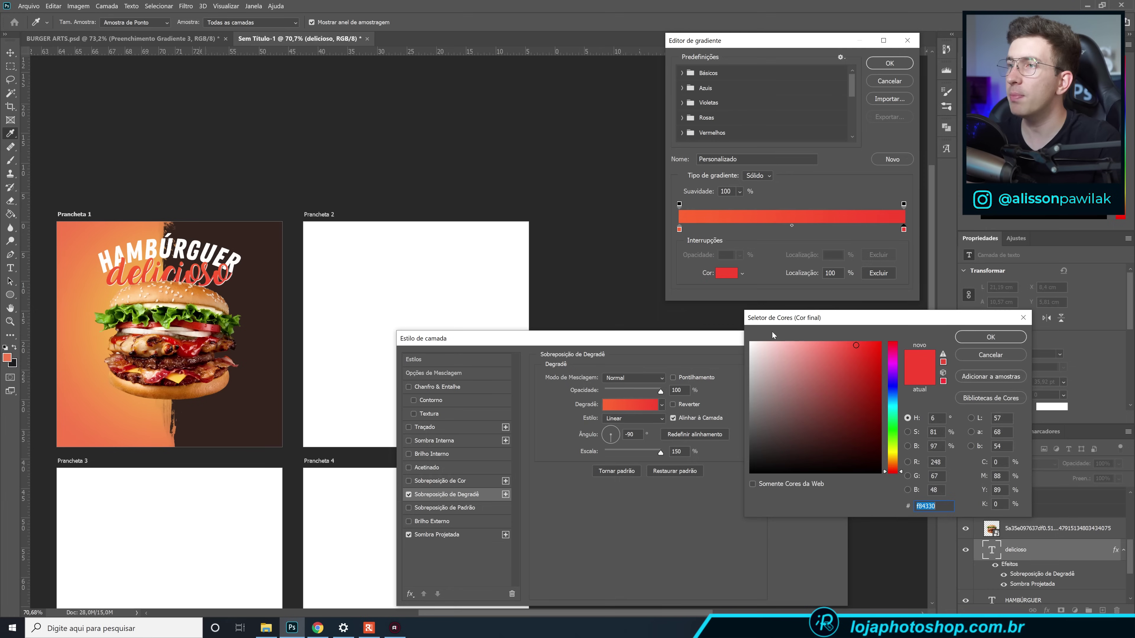
key("ctrl+c")
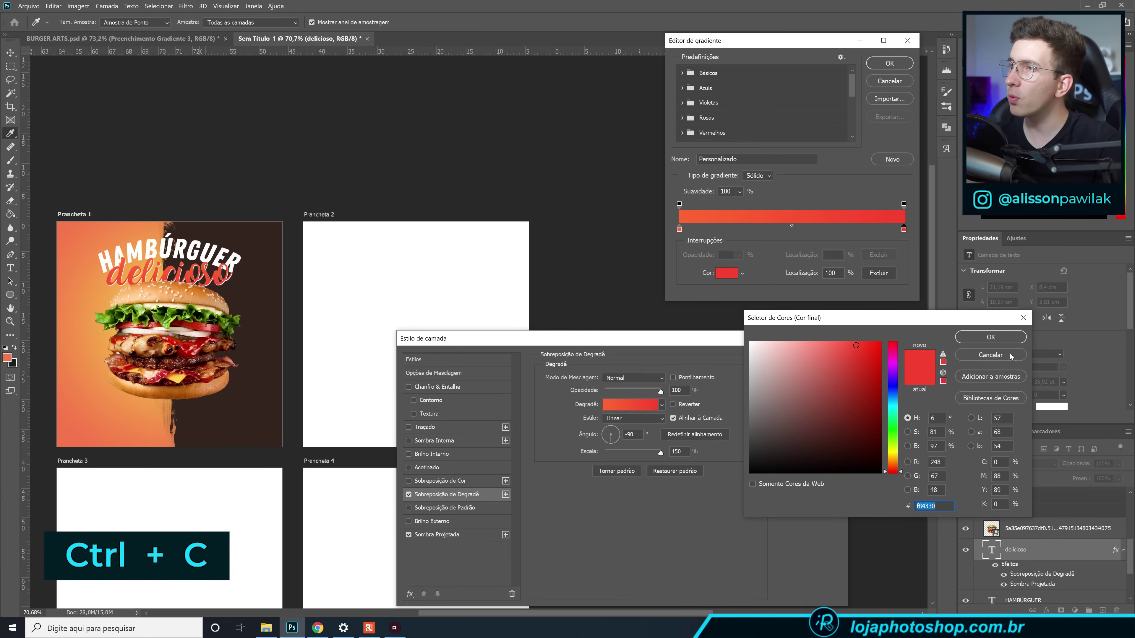
left_click(991, 355)
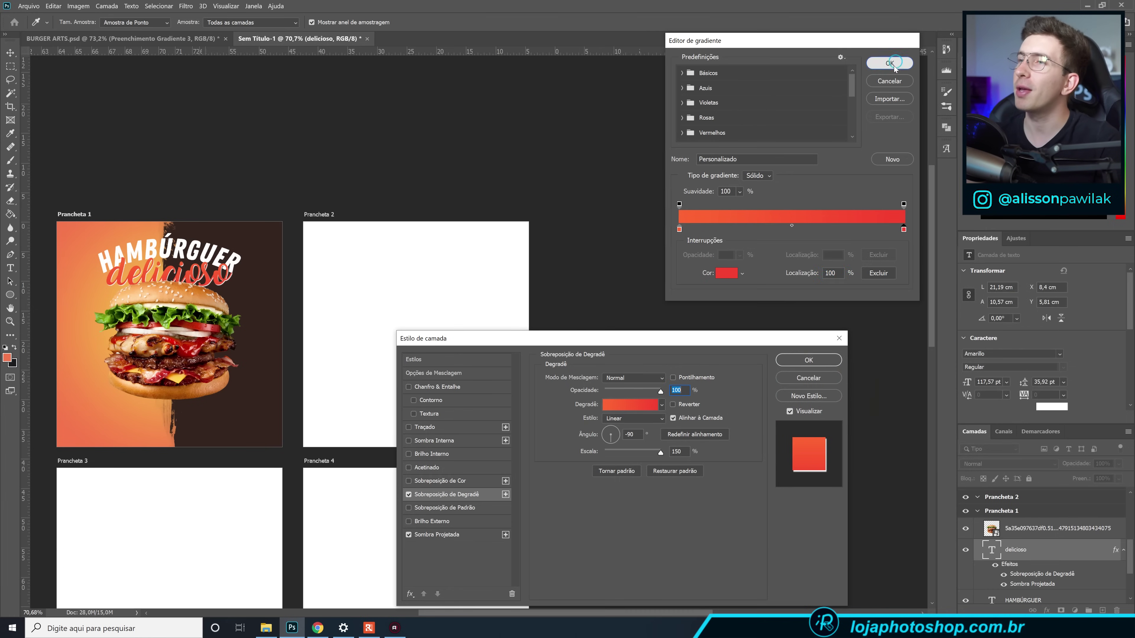
left_click(891, 63)
left_click(808, 360)
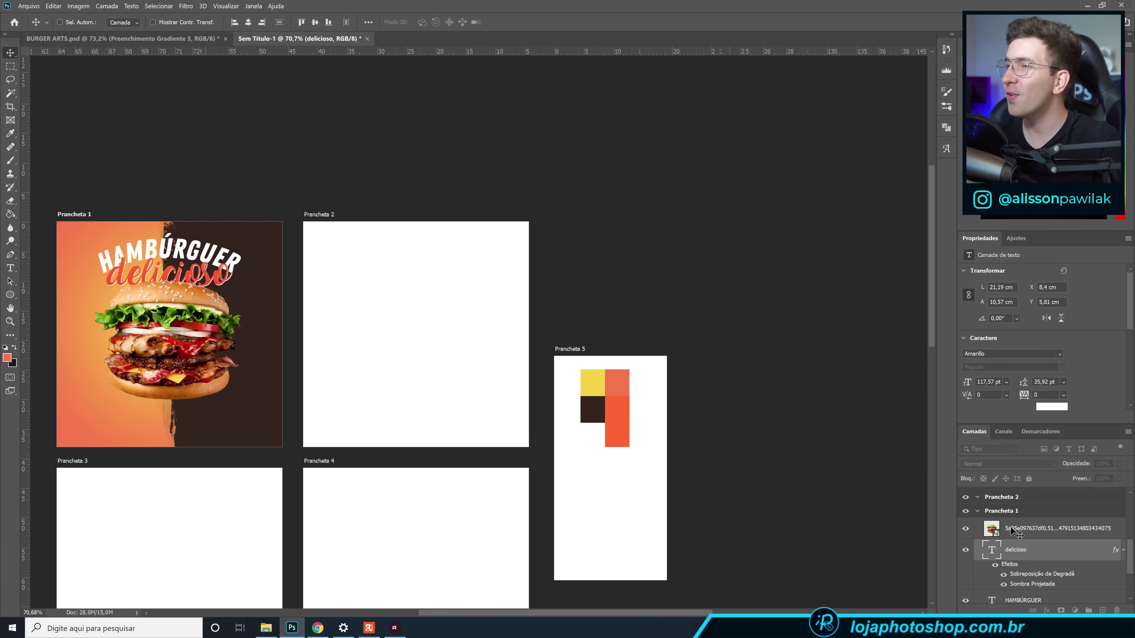
Set the fill of the lowest palette swatch, Retângulo 1 copiar 4, to the copied red f84330.
scroll(1014, 531, "up", 3)
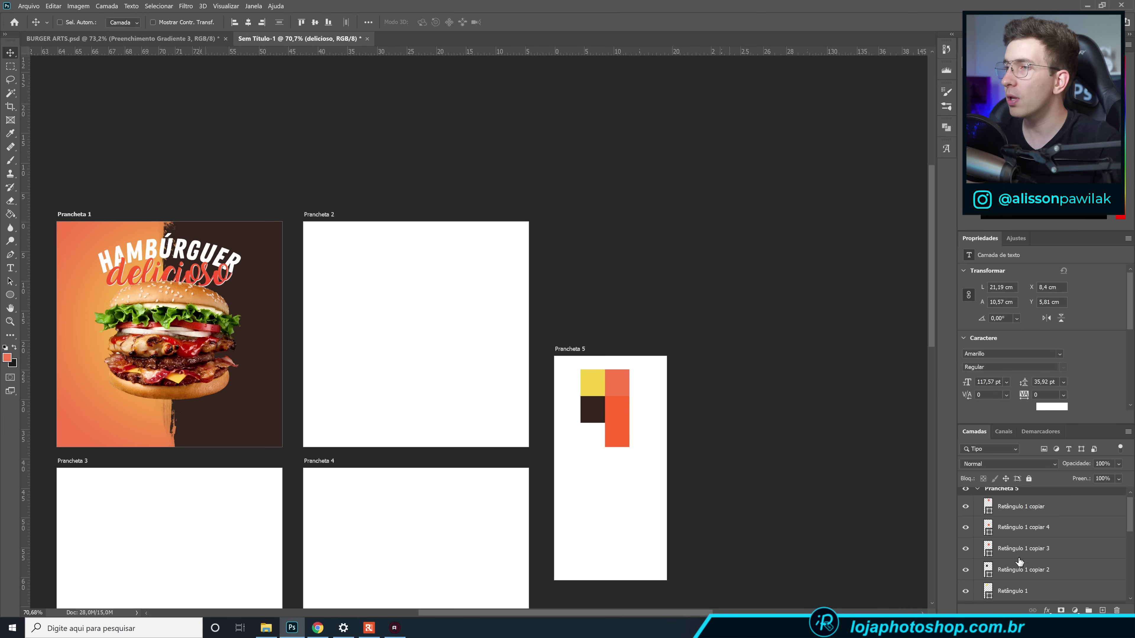
left_click(966, 549)
left_click(964, 528)
left_click(966, 529)
left_click(1026, 528)
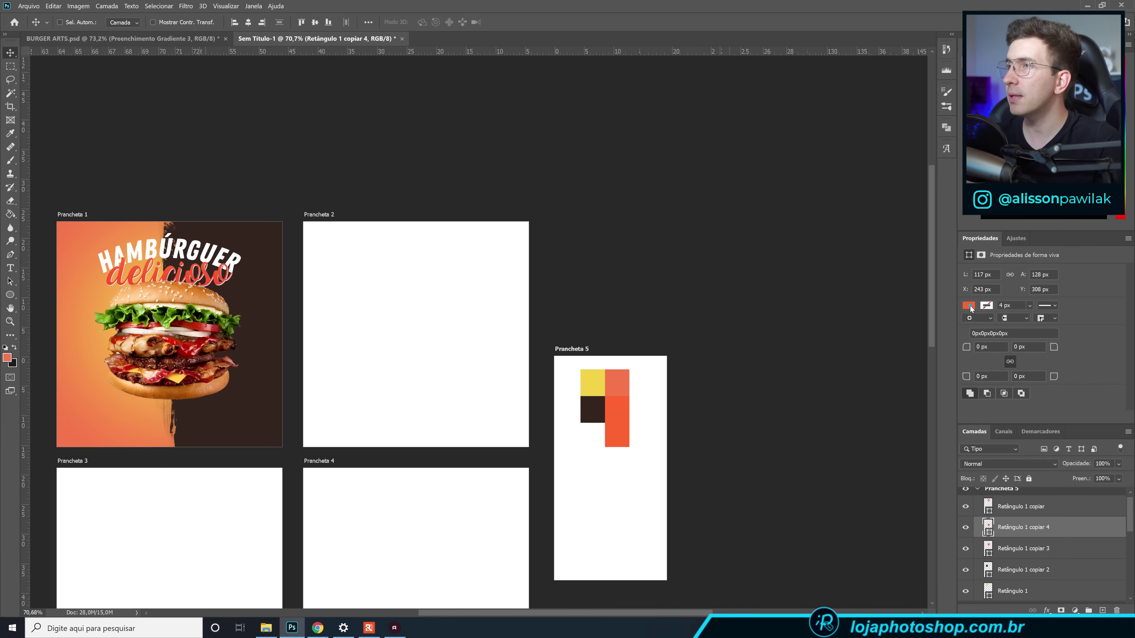
left_click(969, 306)
left_click(1100, 326)
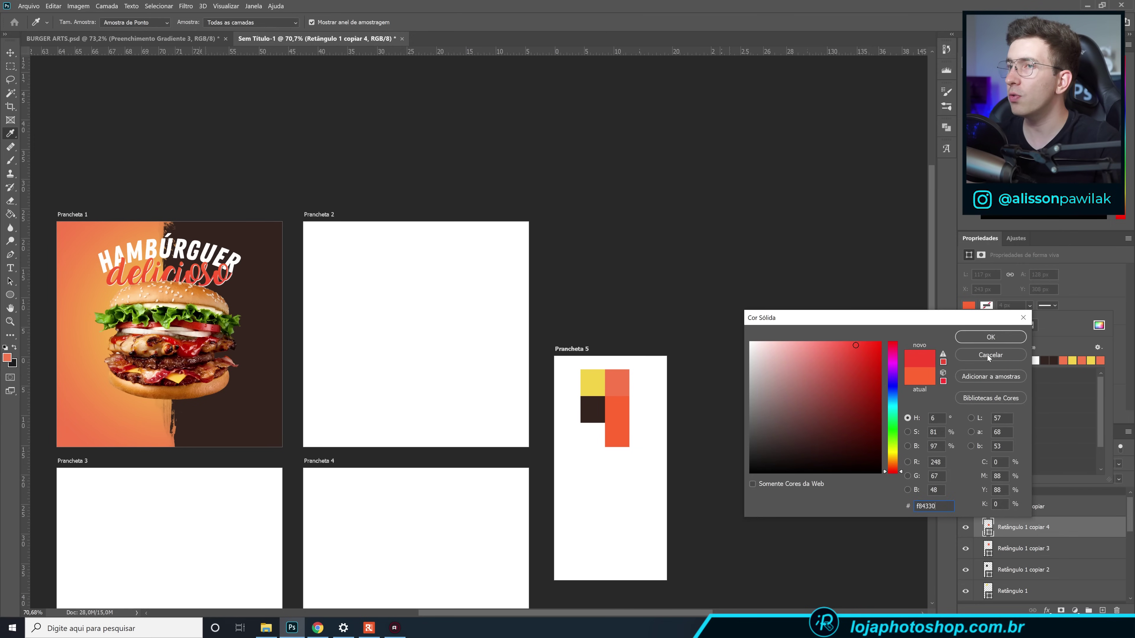
key("ctrl+v")
left_click(989, 344)
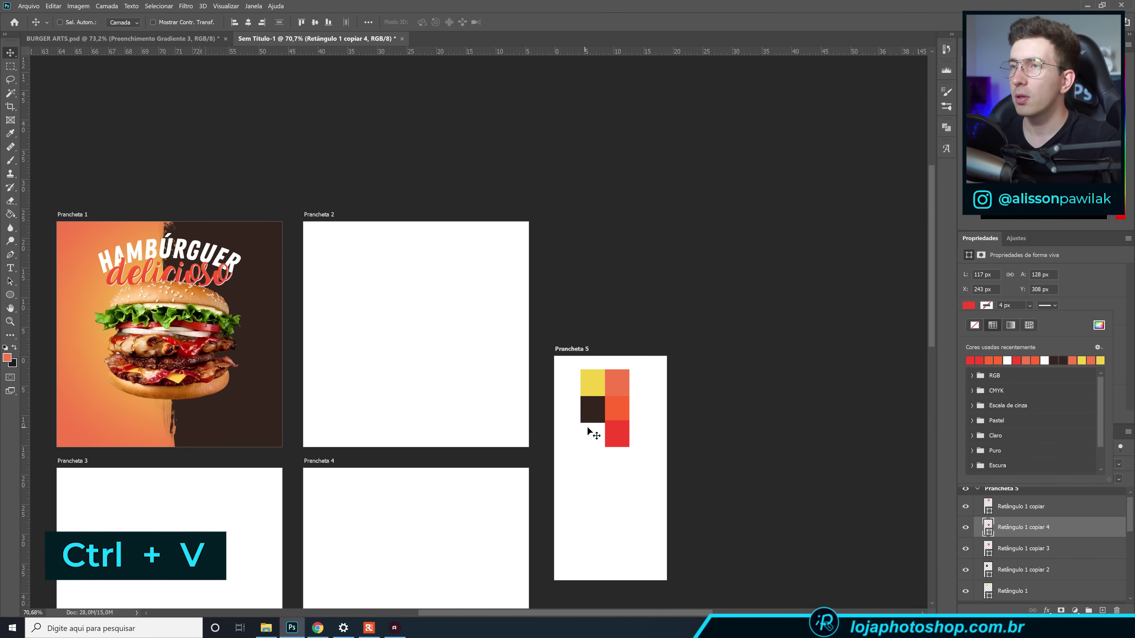
Add the text NA SUA CASA over the lower part of Prancheta 1 on a new layer above the burger.
left_click_drag(418, 426, 530, 413)
left_click_drag(637, 412, 669, 368)
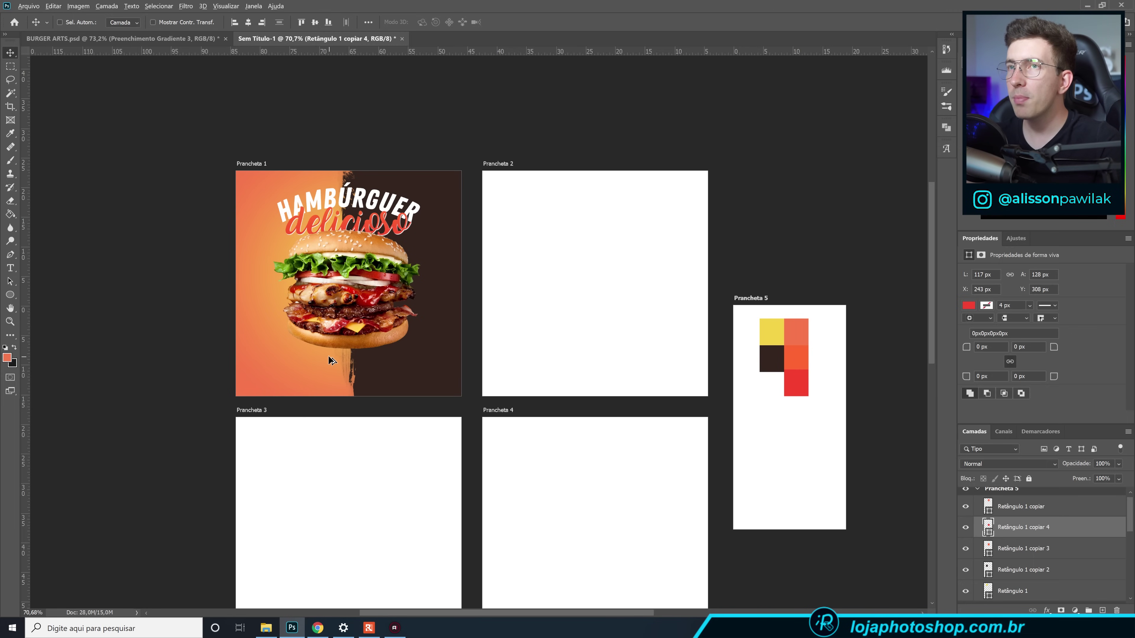
scroll(334, 355, "up", 3)
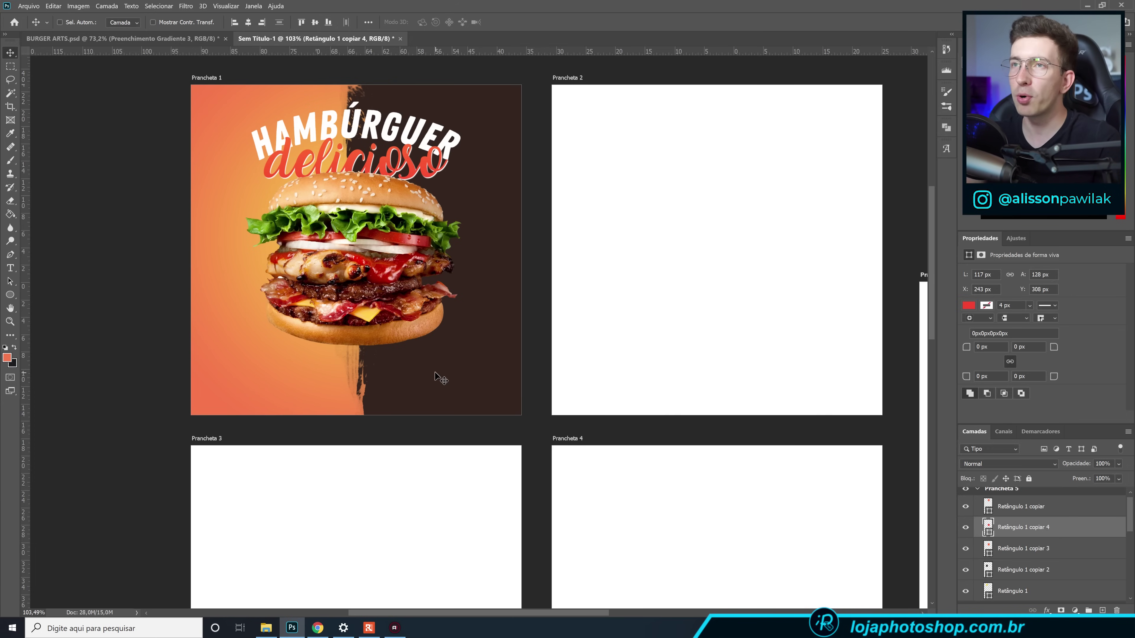
scroll(1038, 536, "down", 5)
left_click(1037, 531)
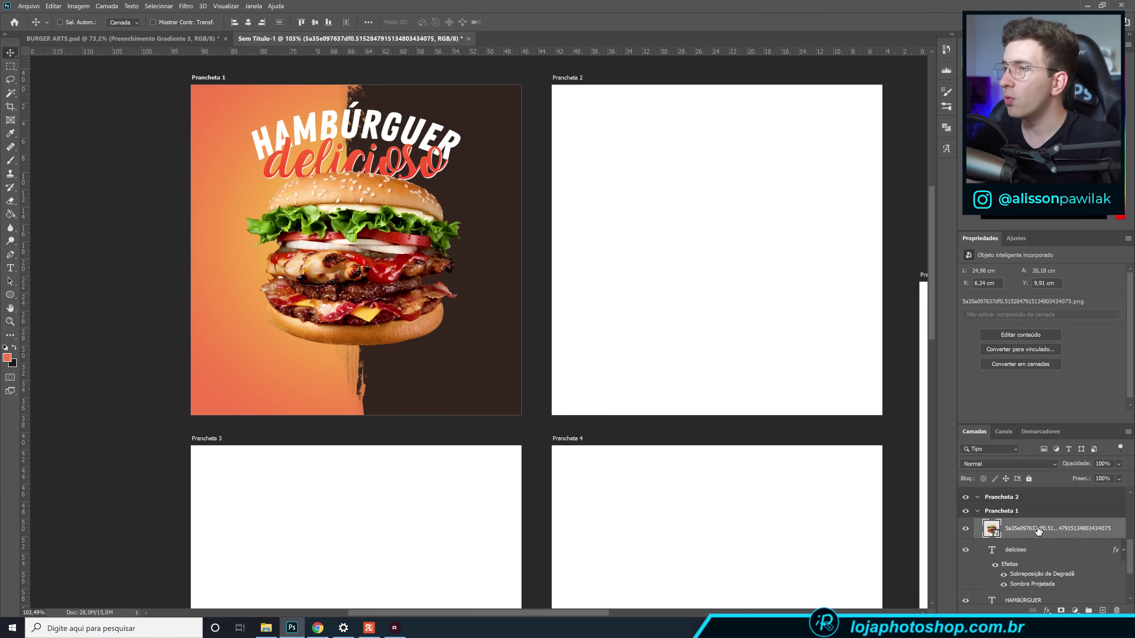
left_click(1103, 611)
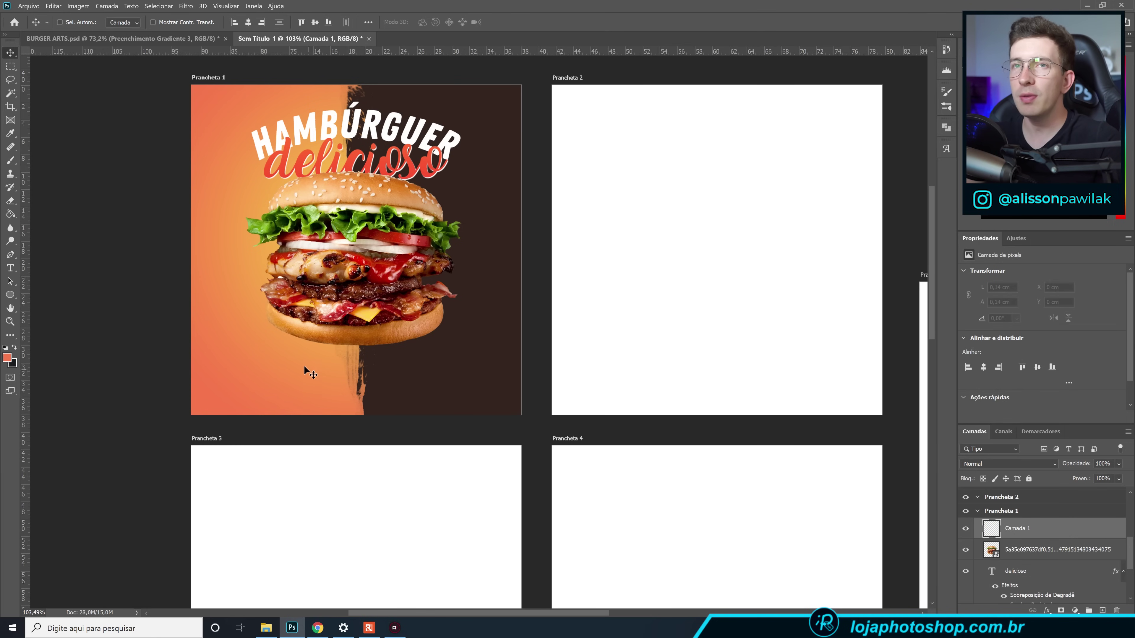
left_click(17, 268)
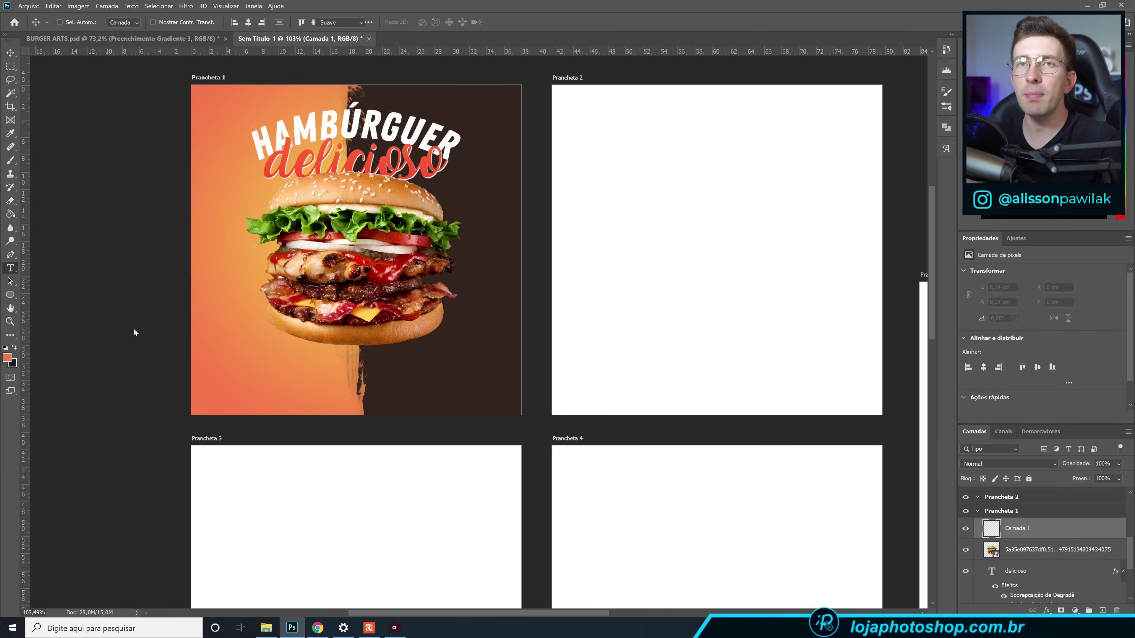
left_click(269, 369)
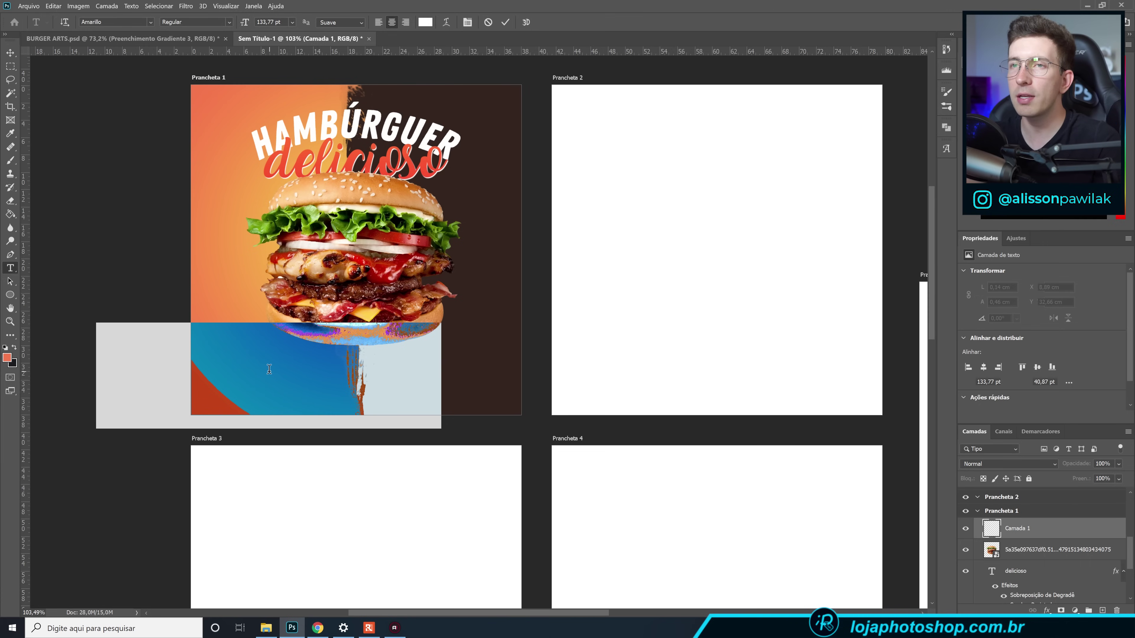
left_click(269, 369)
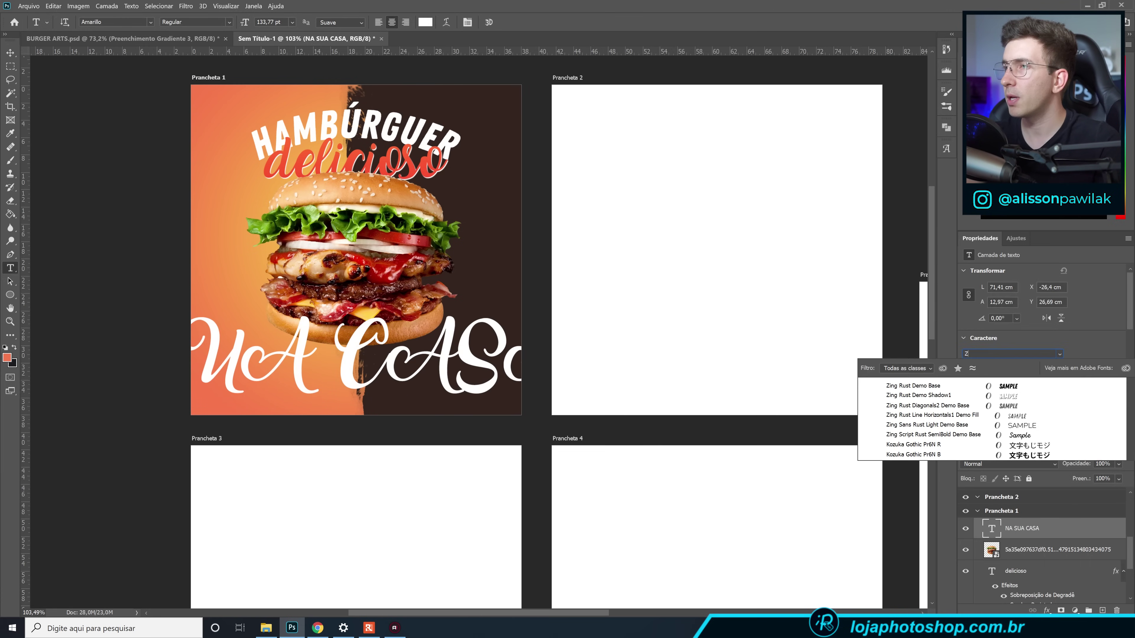
Set the NA SUA CASA text in Zing Rust Demo Base and center it just beneath the burger.
type("i")
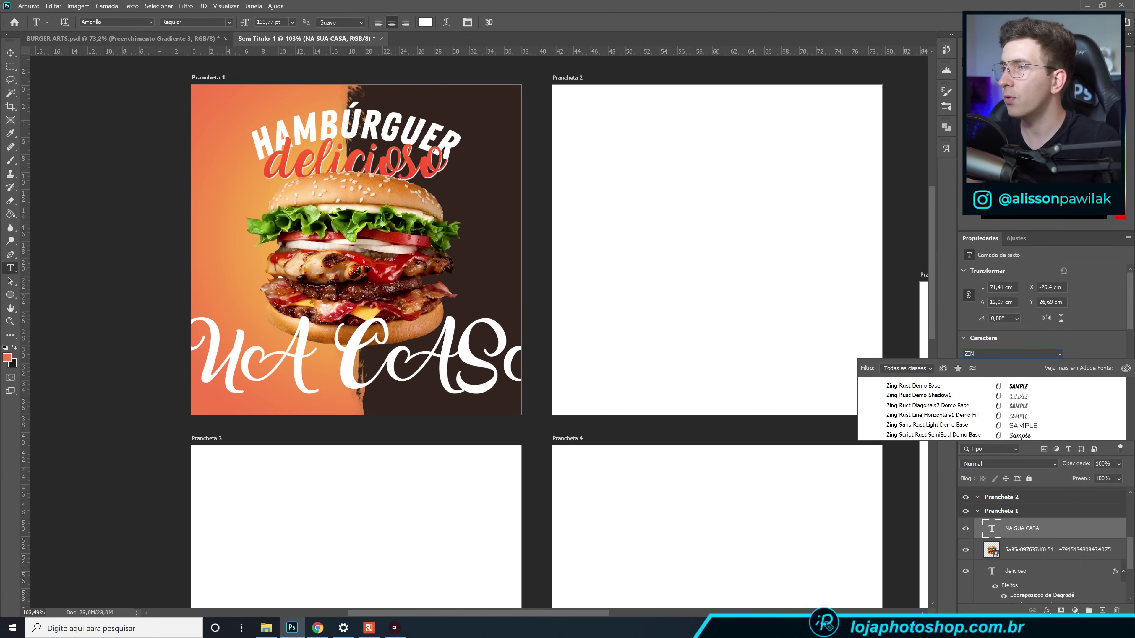
left_click(1014, 385)
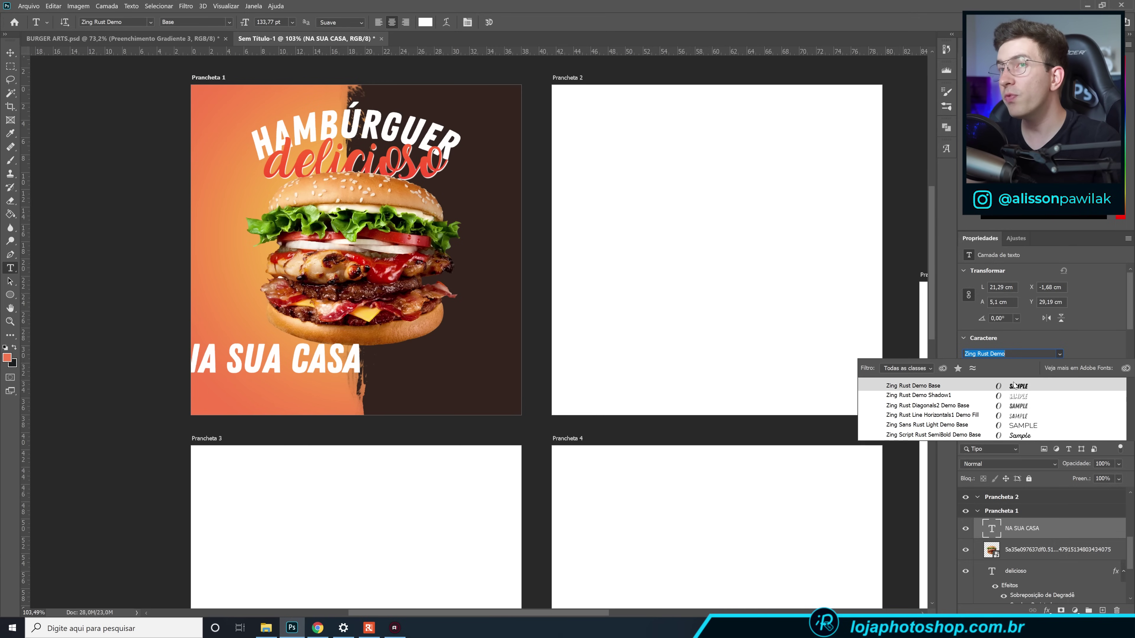
left_click(1014, 385)
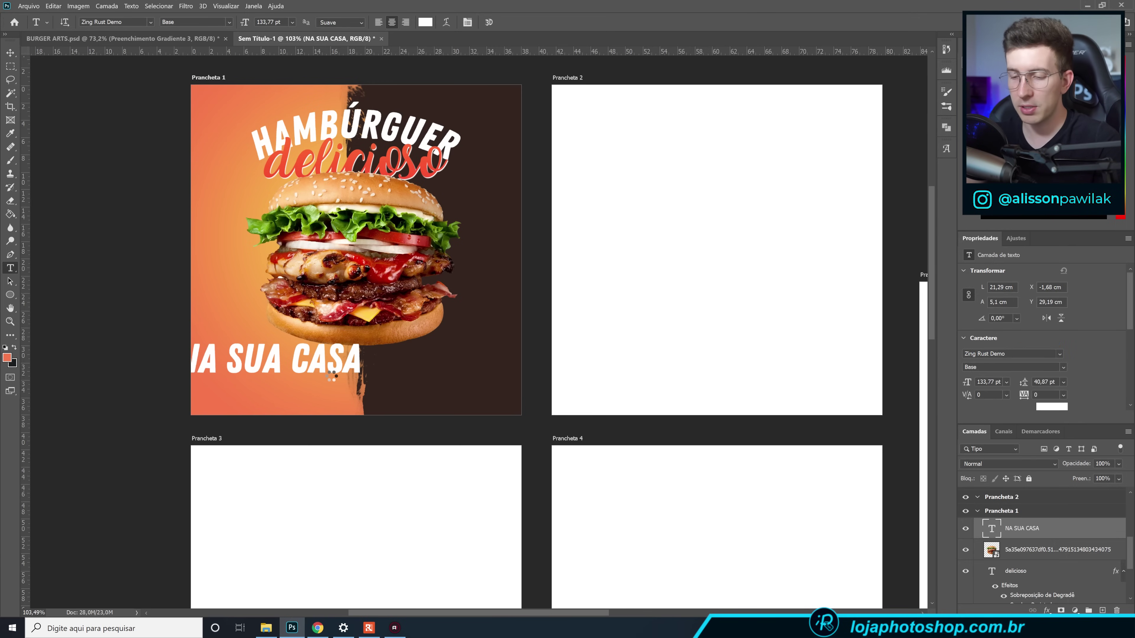
key("v")
left_click_drag(344, 370, 415, 368)
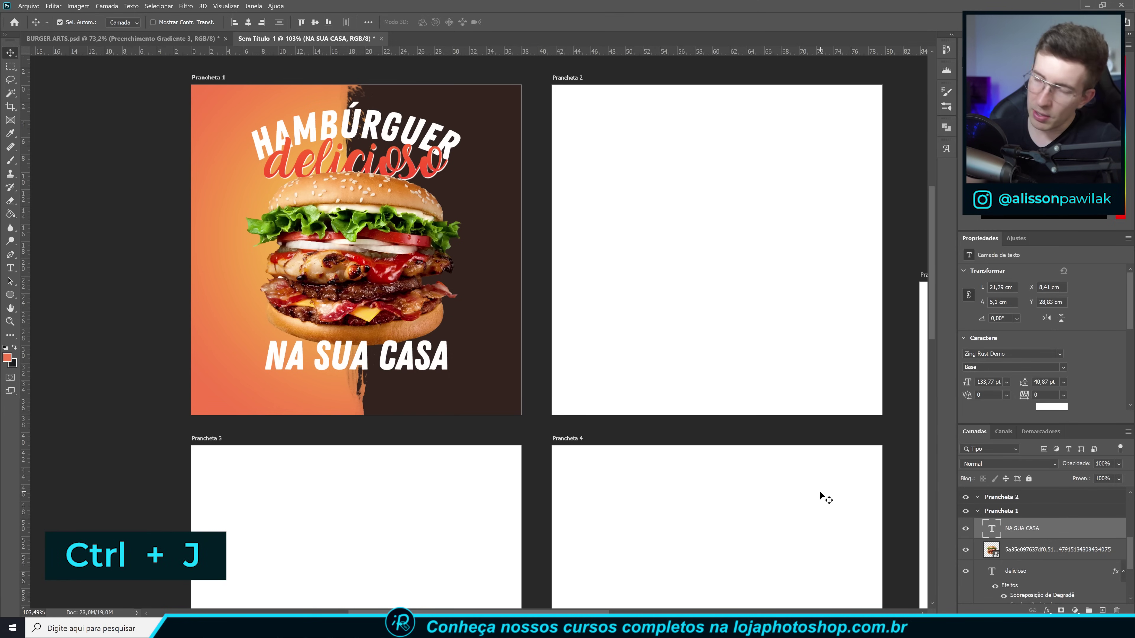
Duplicate the NA SUA CASA text layer and set the copy's font style to Shadow1.
key("ctrl+j")
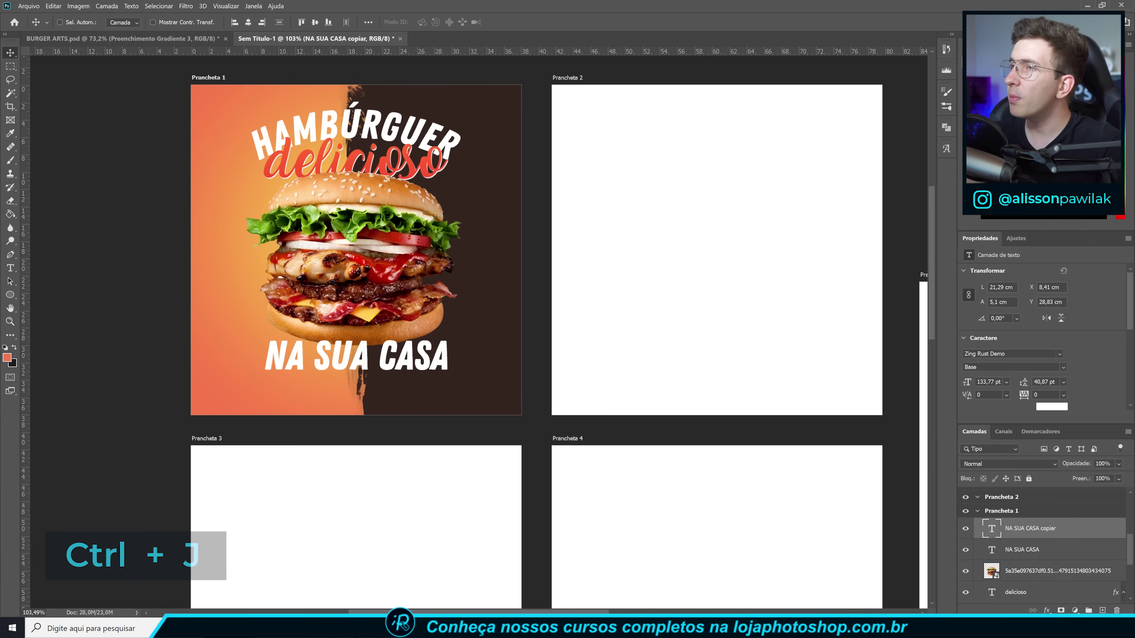
left_click(1059, 354)
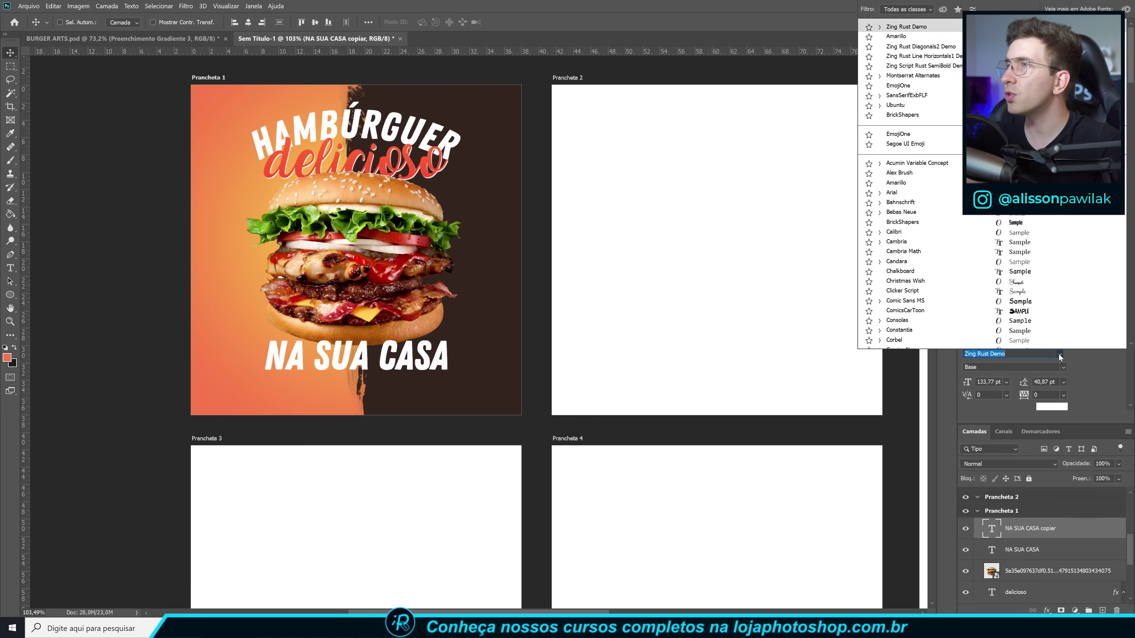
left_click(1060, 356)
left_click(1063, 367)
left_click(1064, 367)
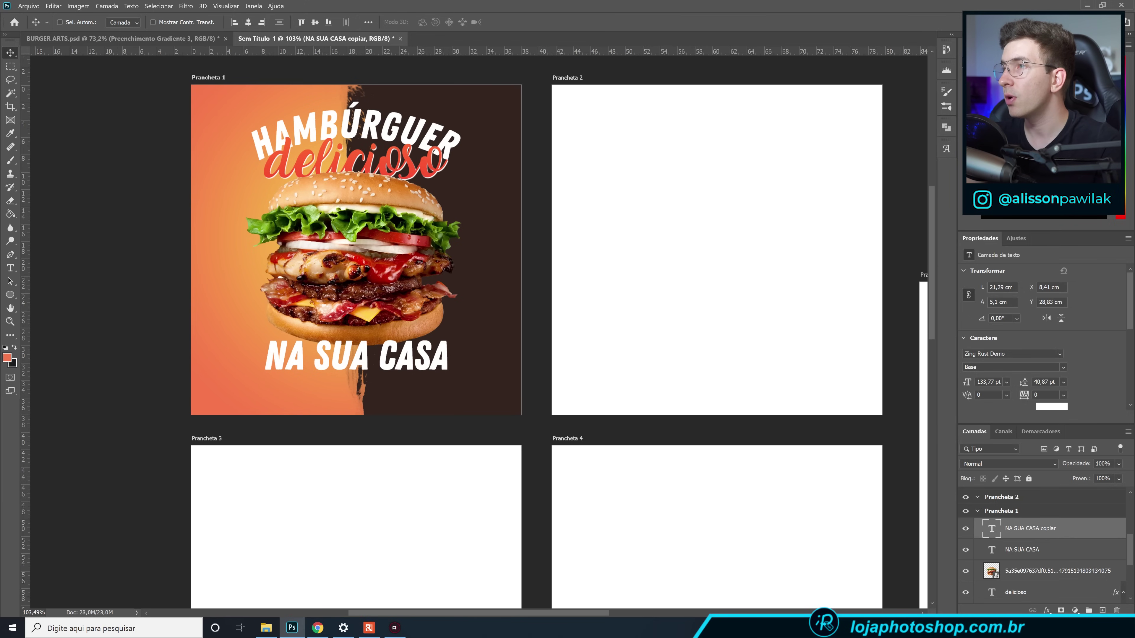
left_click(1064, 367)
left_click(974, 387)
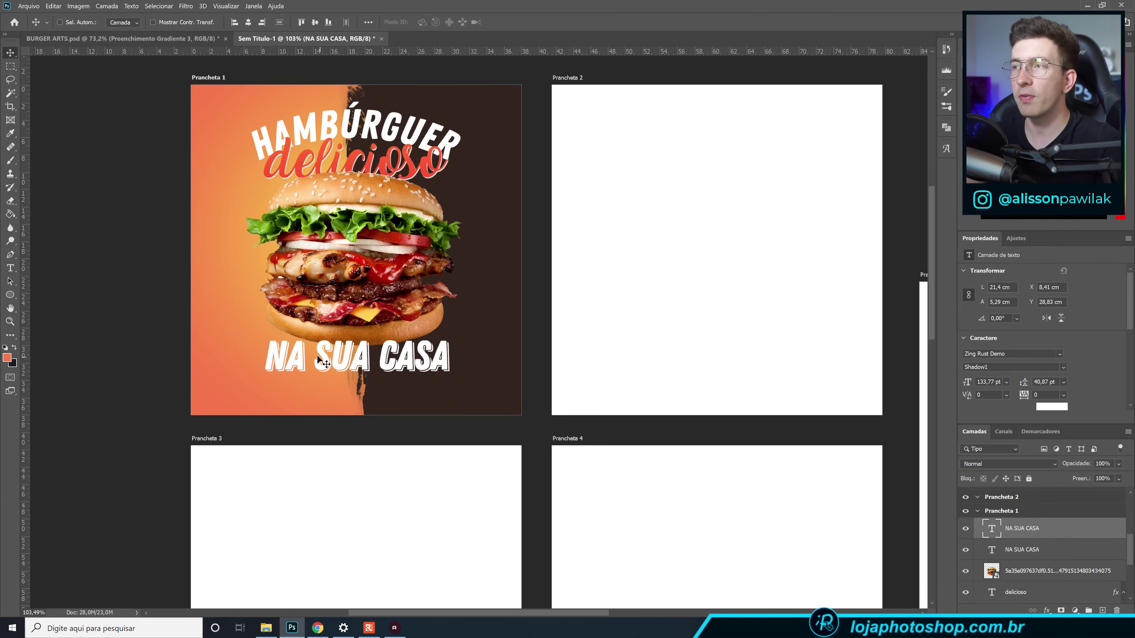
Compare the shadow and base NA SUA CASA layers by hiding and reshowing each one.
left_click(964, 529)
left_click(964, 529)
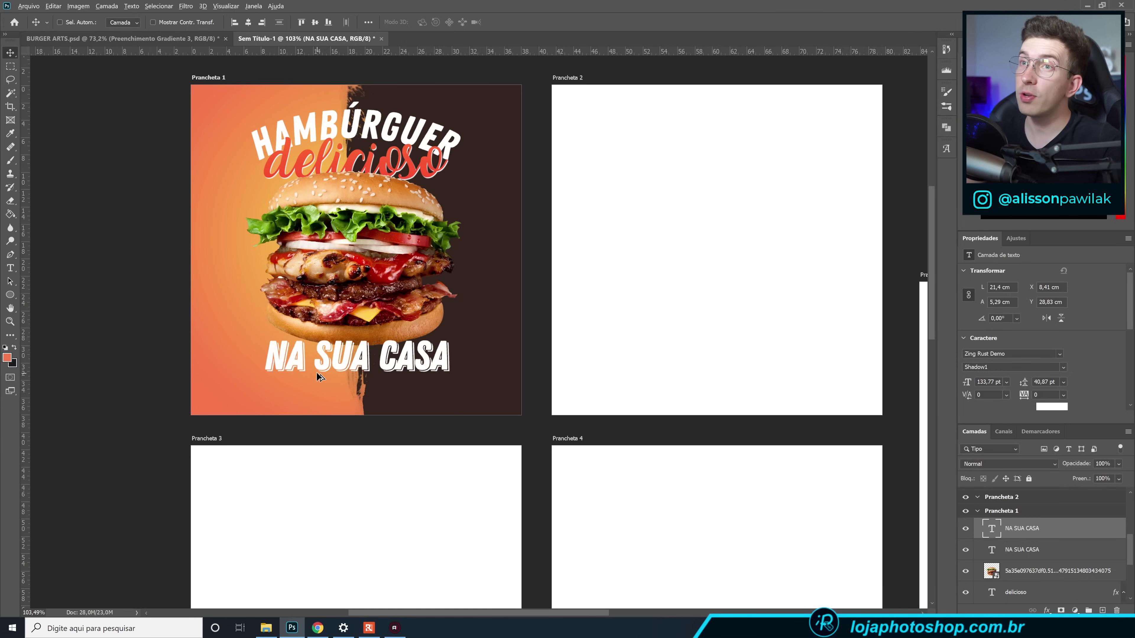
scroll(317, 372, "up", 2)
scroll(317, 371, "down", 2)
scroll(273, 277, "up", 1)
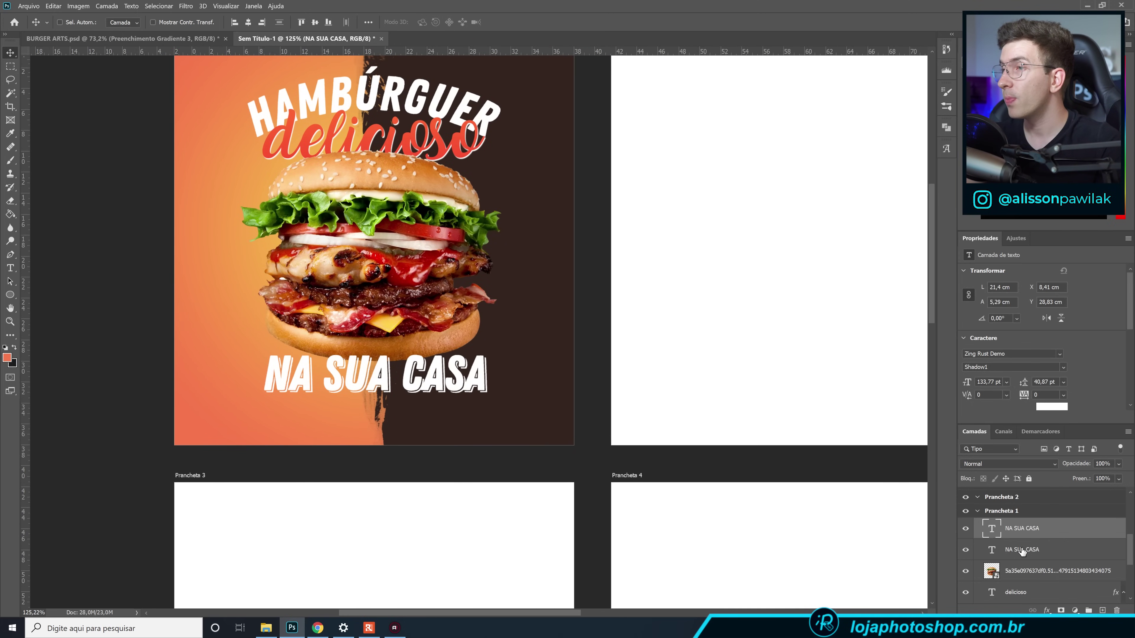
left_click(965, 550)
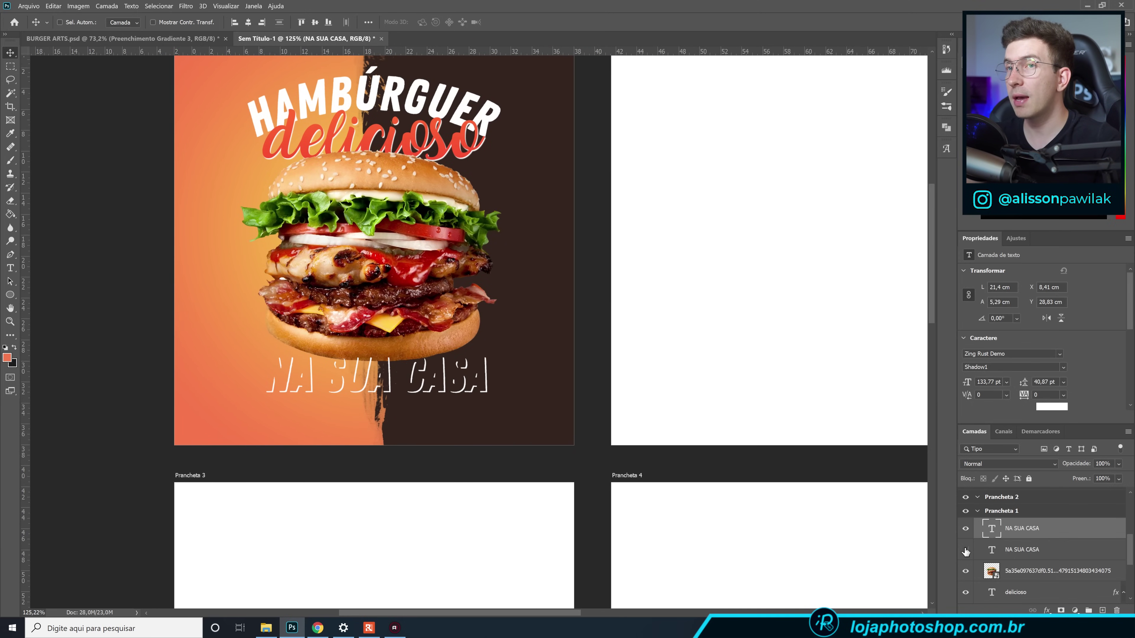
left_click(965, 551)
Add a layer mask to the lower NA SUA CASA layer and rotate the textured 2448 SG Brush to 1°.
left_click(1021, 550)
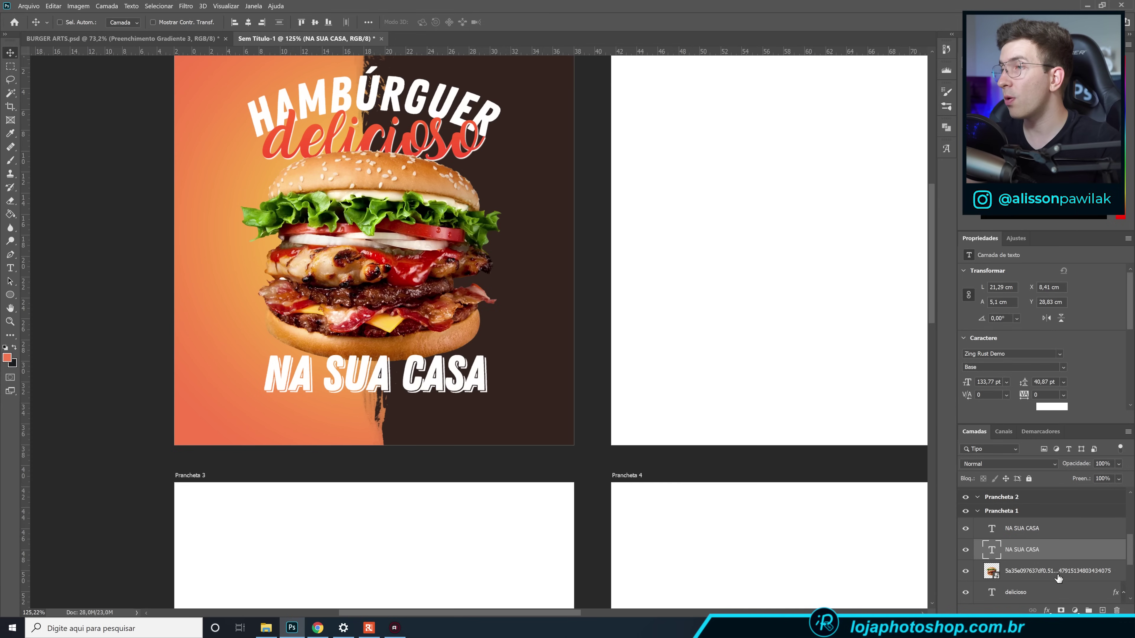
left_click(1061, 610)
left_click(9, 160)
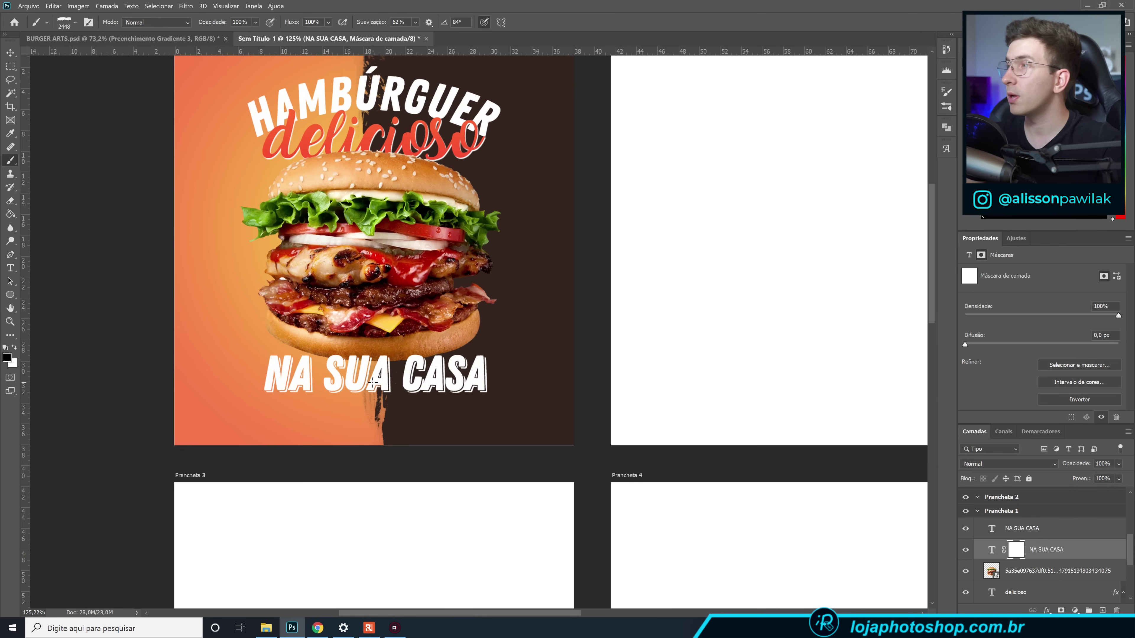
left_click(74, 24)
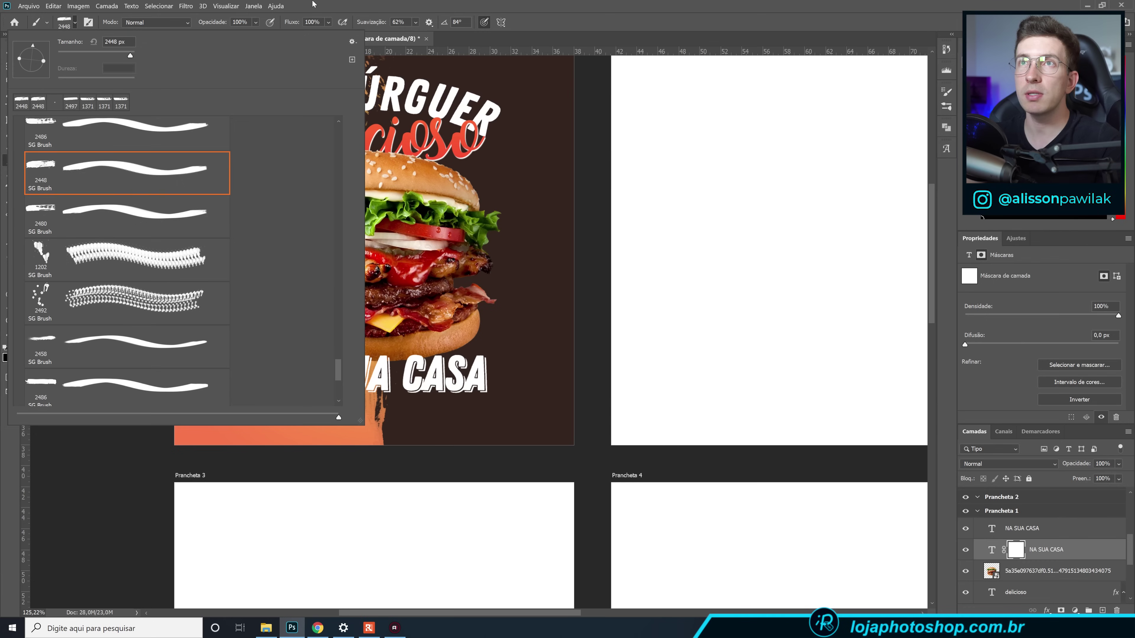
left_click(391, 241)
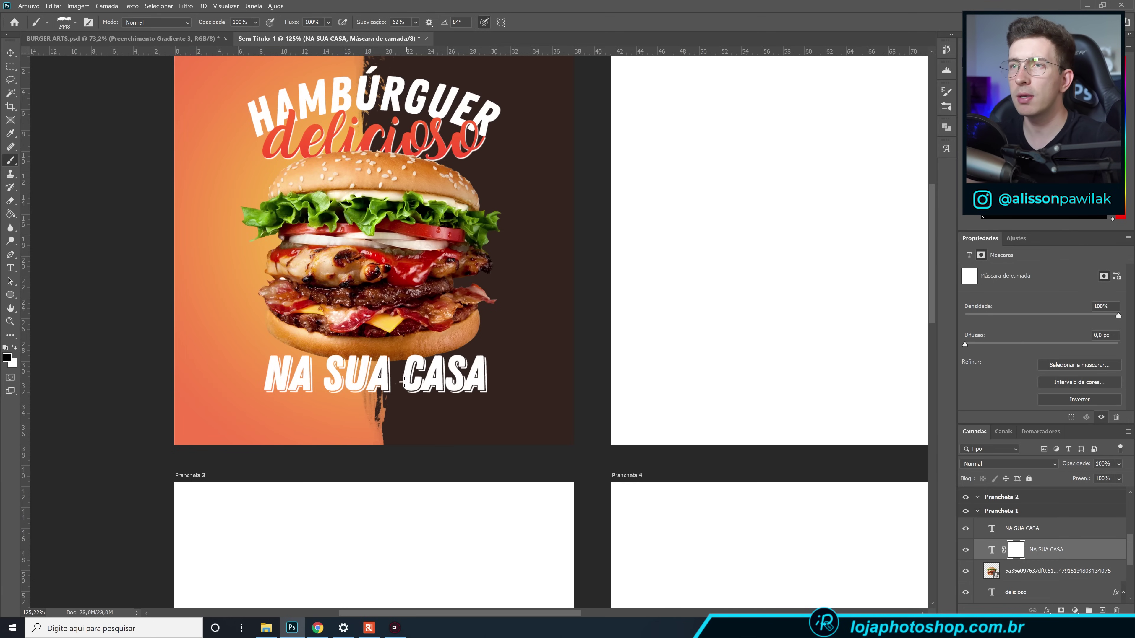
key("bracketleft")
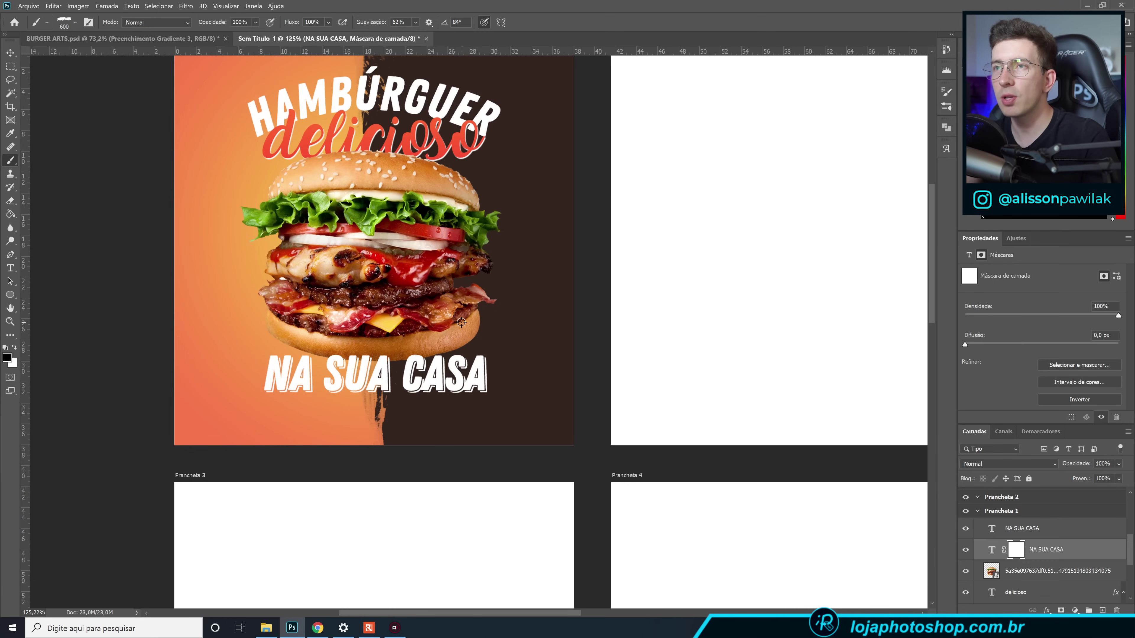
left_click_drag(461, 322, 298, 329)
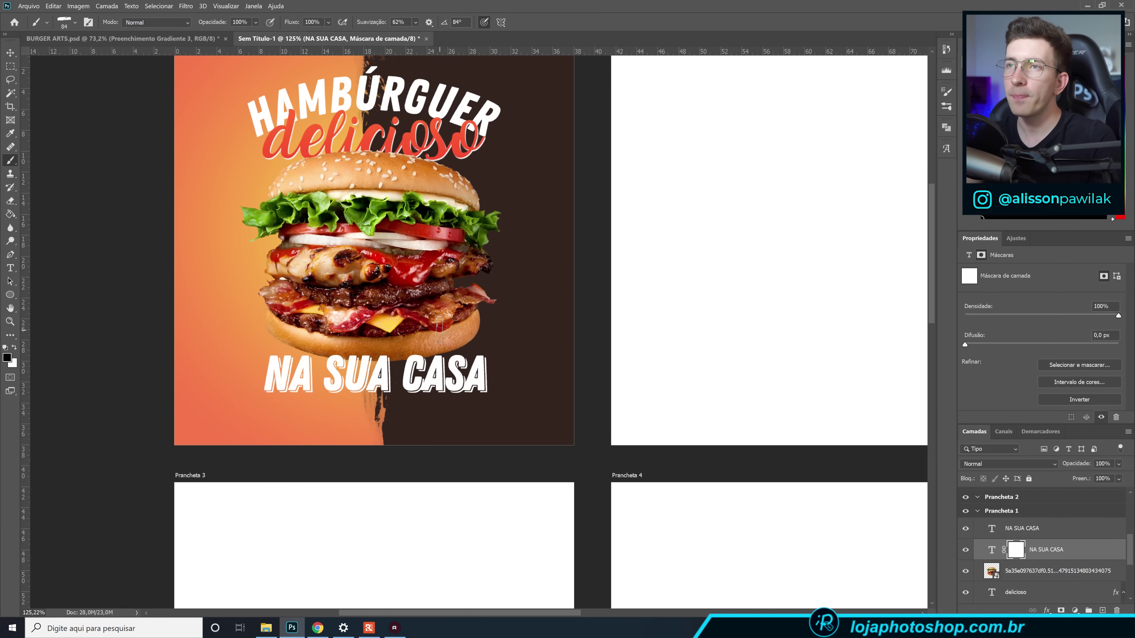
right_click(427, 344)
left_click_drag(449, 246, 459, 255)
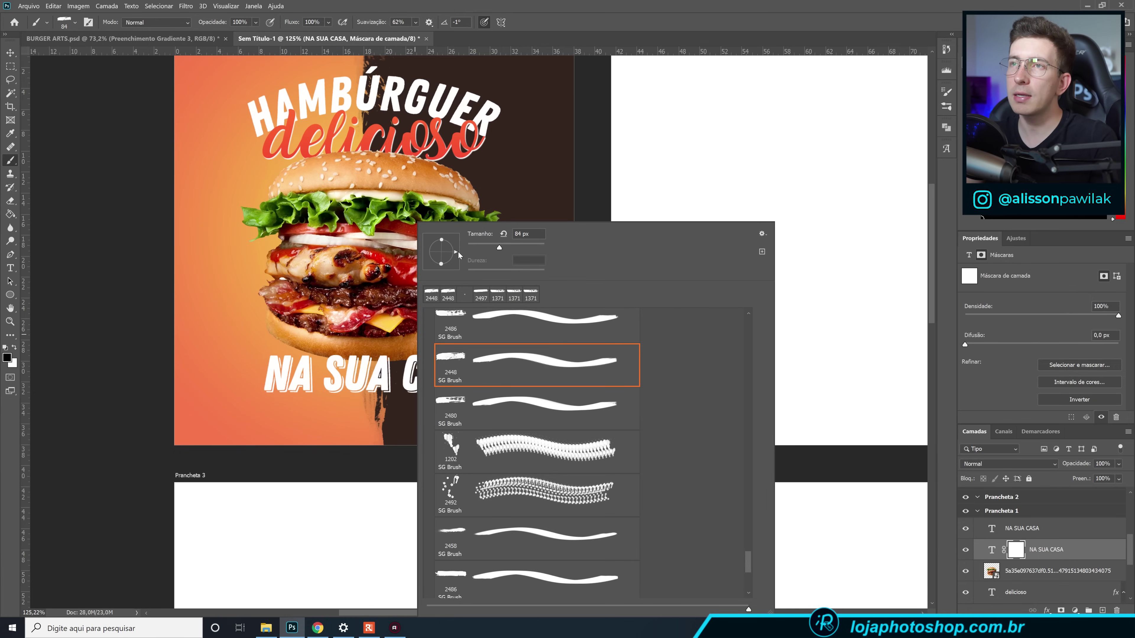
left_click(502, 3)
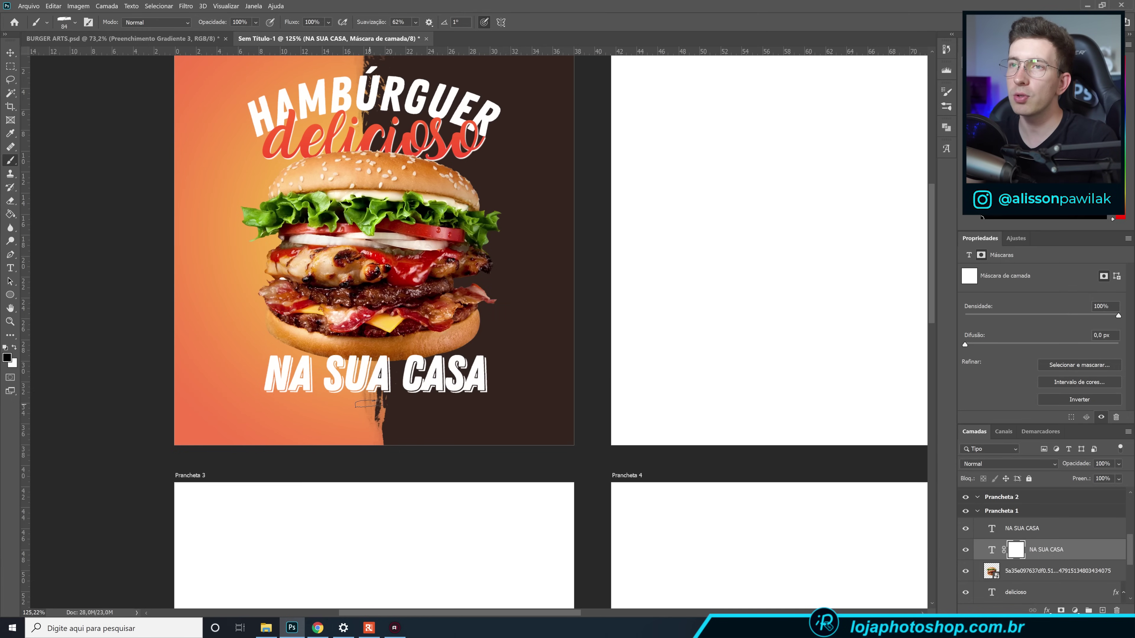
Enlarge the brush to 315 px and paint black on the mask along the bottom of SUA and CASA for a worn edge.
mouse_move(367, 396)
left_mouse_down()
mouse_move(555, 399)
mouse_move(376, 401)
left_mouse_up()
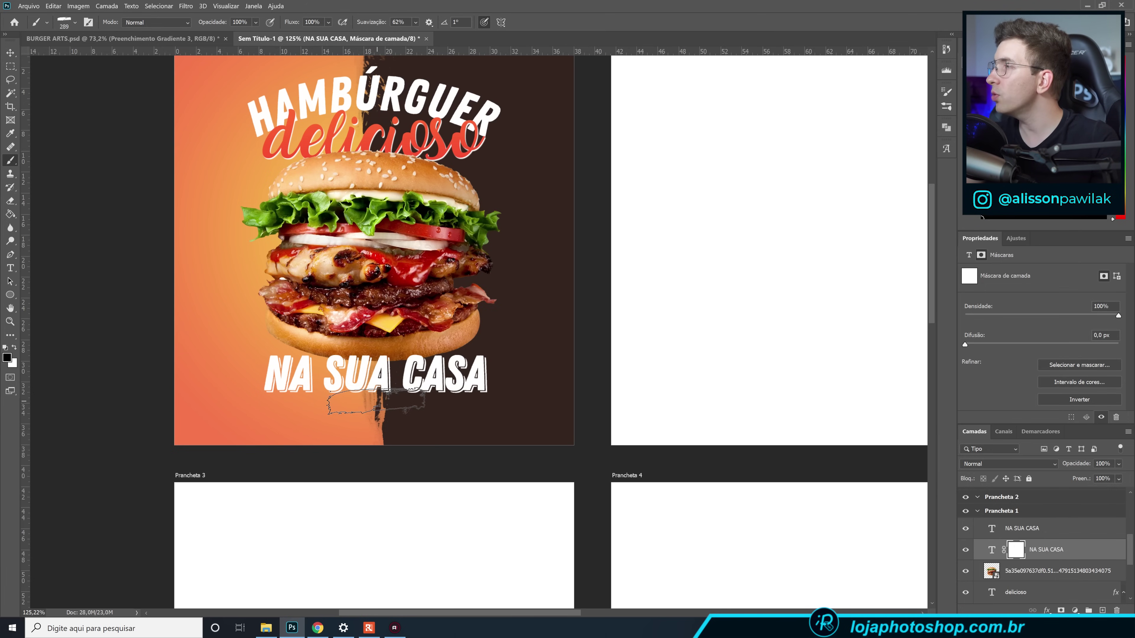
left_click_drag(371, 406, 380, 398)
left_click(381, 395)
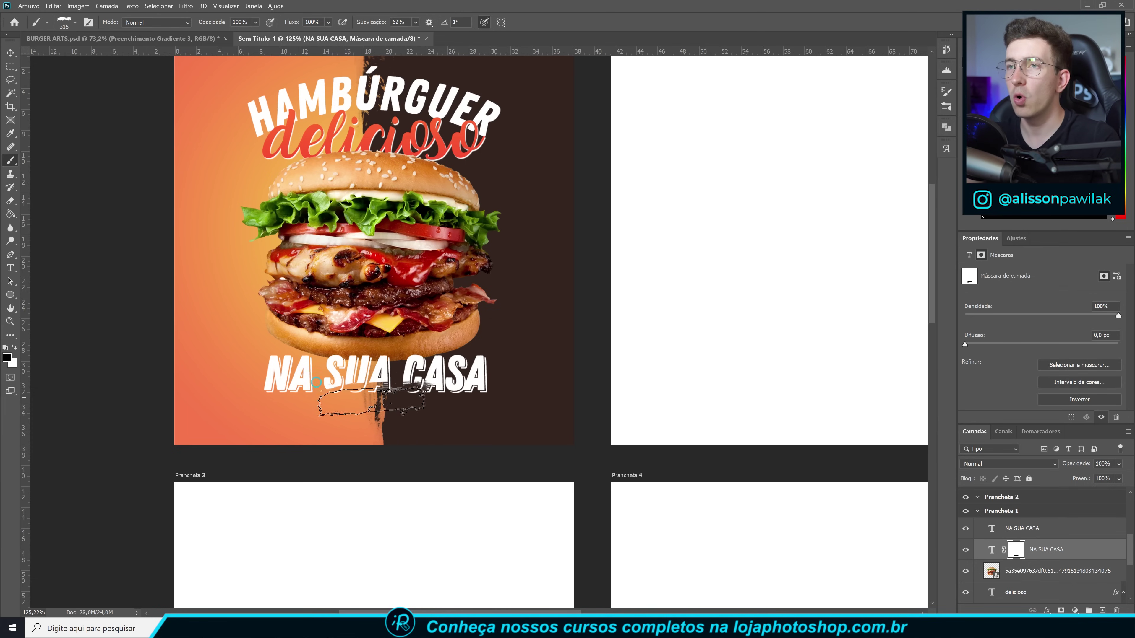
key("ctrl+d")
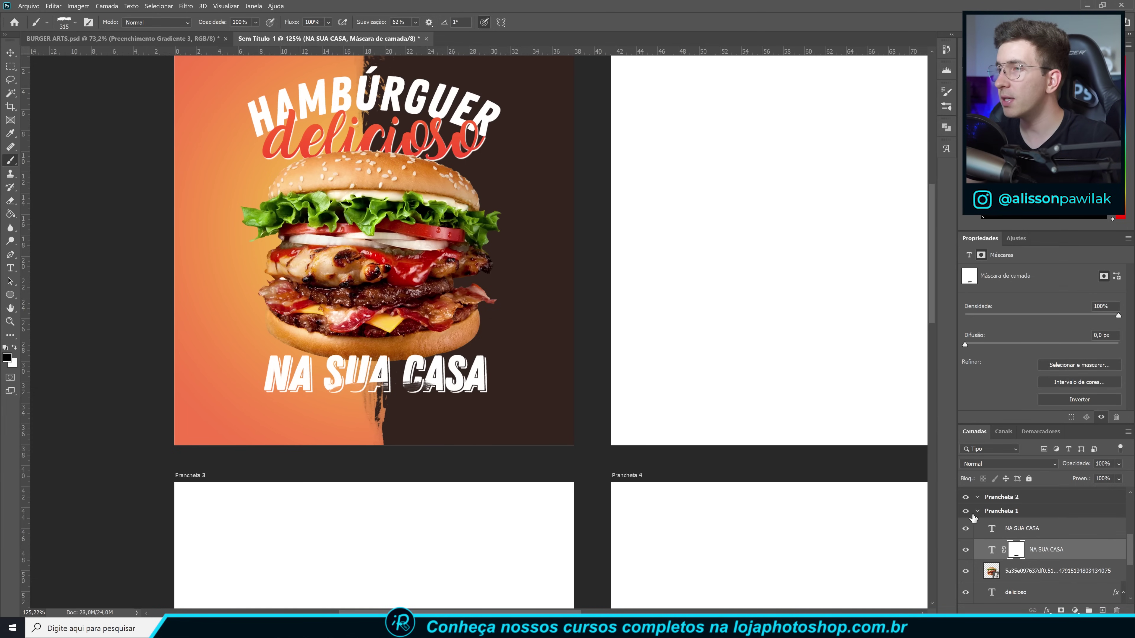
Add a new text layer above the NA SUA CASA layers and enter the contact phone number near the bottom of Prancheta 1.
left_click(1043, 531)
left_click(1103, 611)
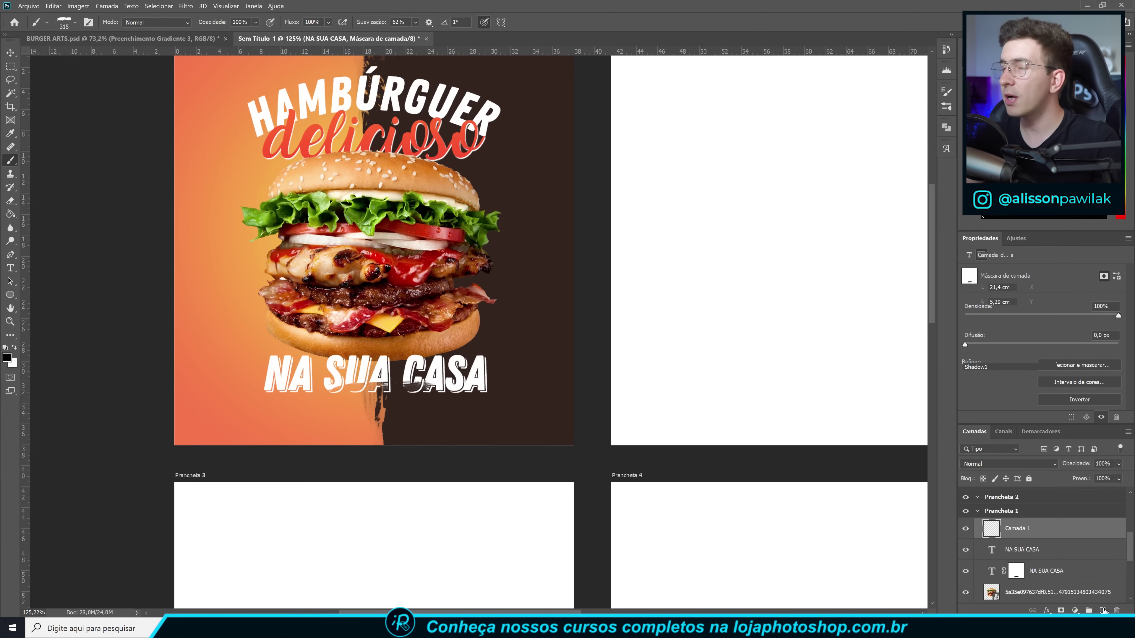
left_click(10, 267)
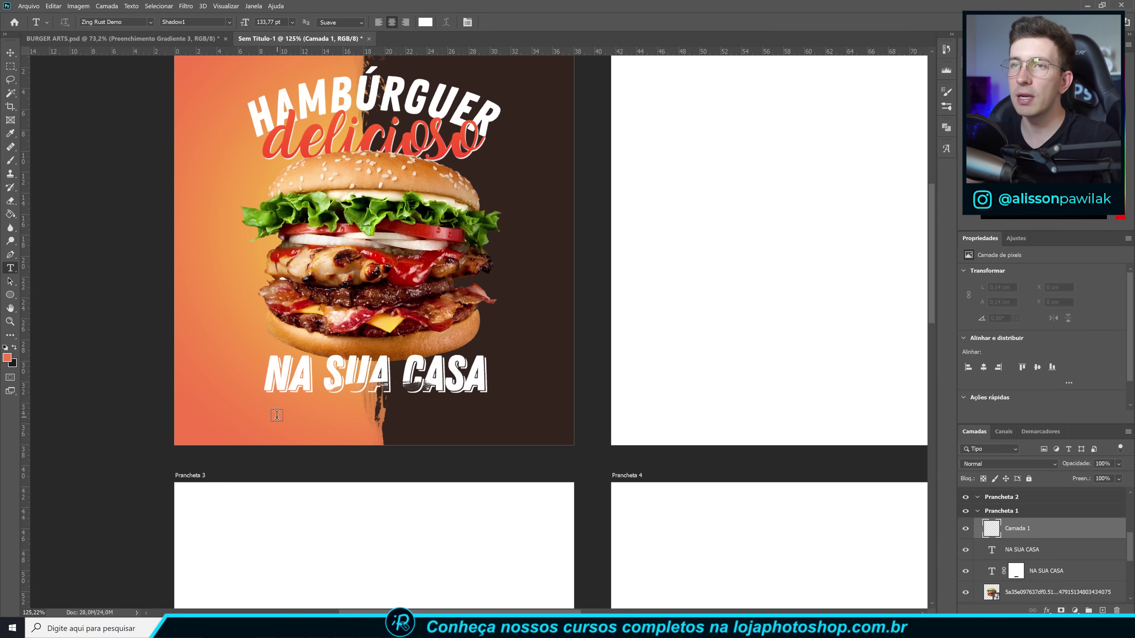
left_click(362, 451)
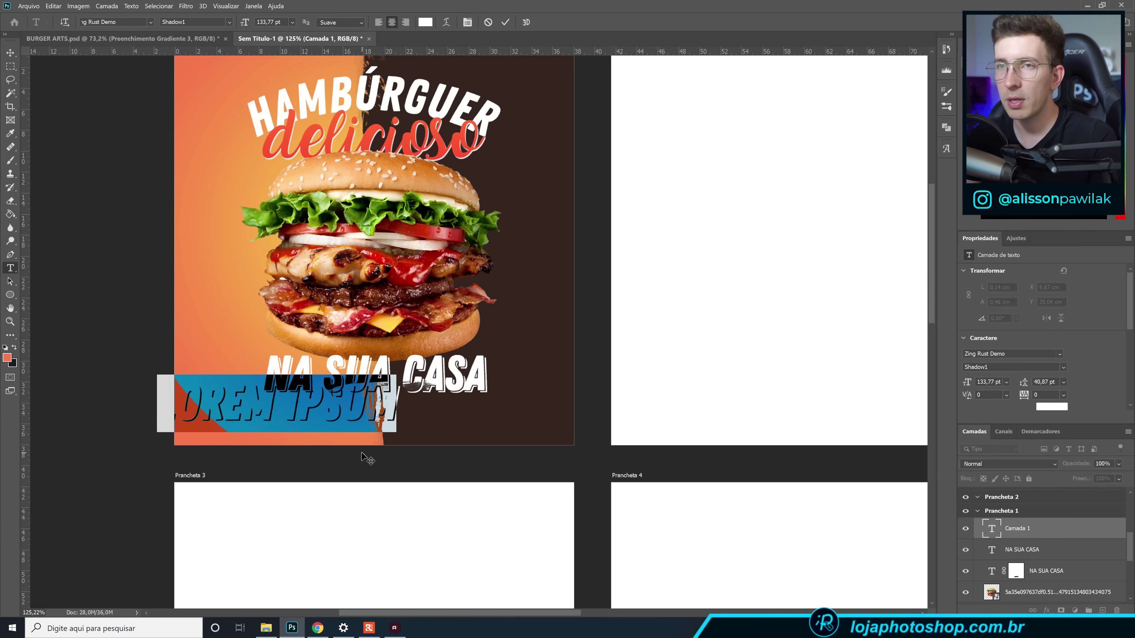
type("4")
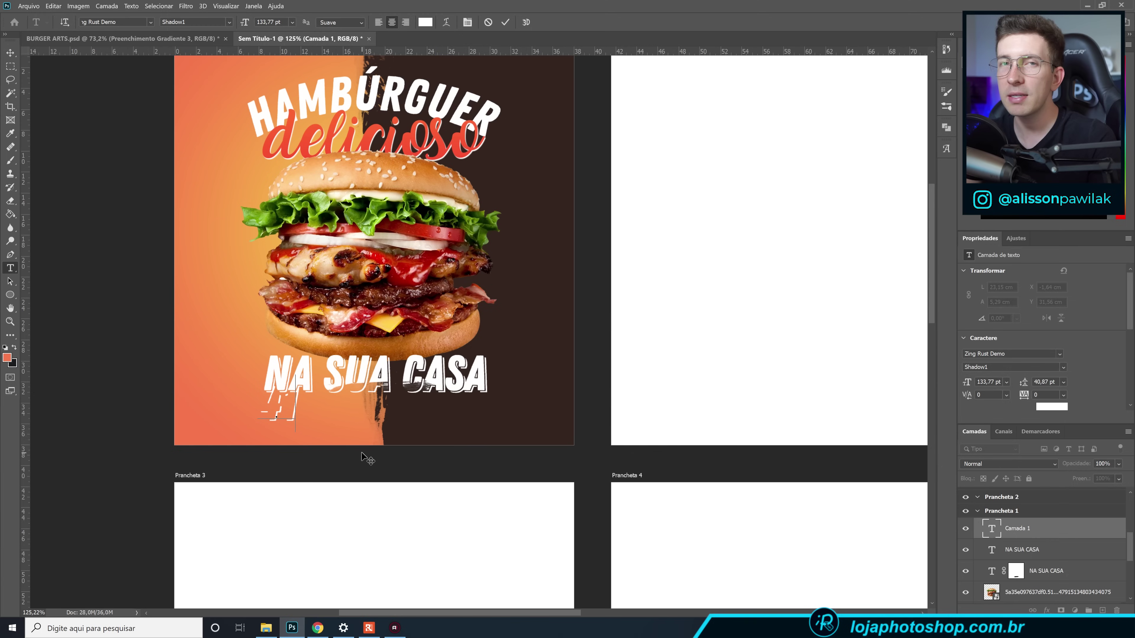
type("  9 9999 99")
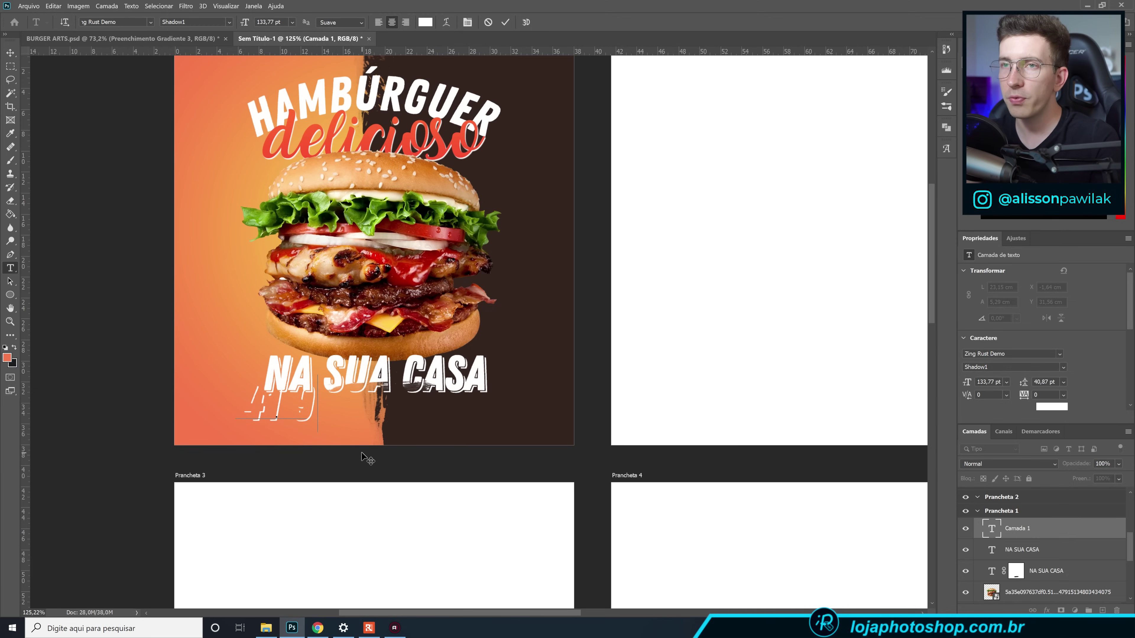
type("99")
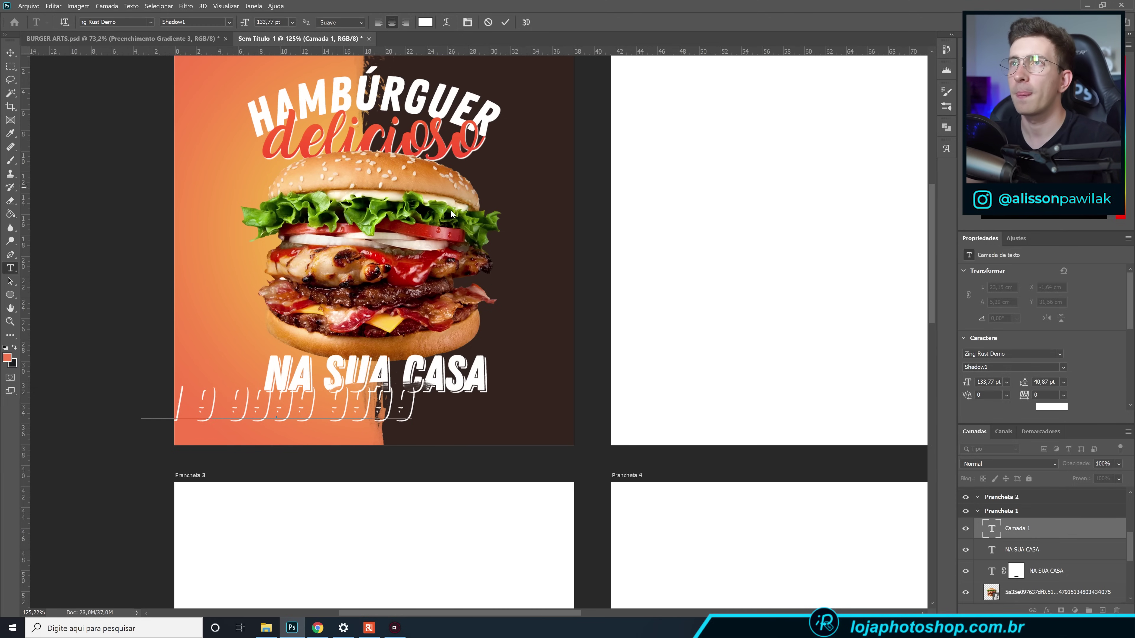
left_click(506, 25)
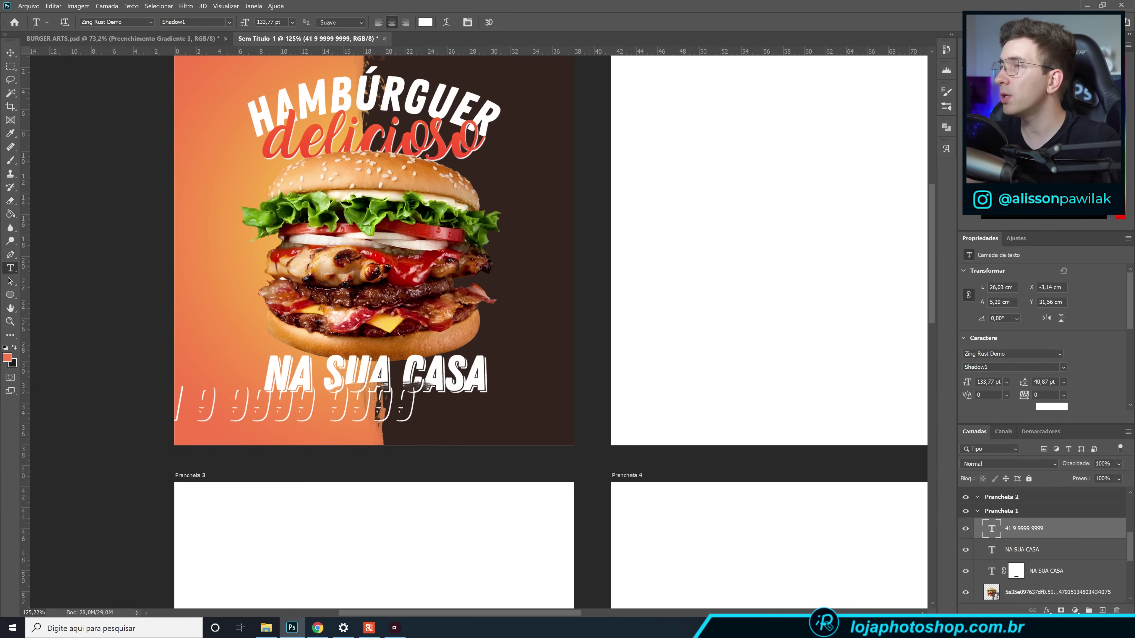
Set the phone number layer's font style to Base, keeping the Zing Rust Demo font.
left_click(1059, 354)
left_click(1048, 354)
left_click(1052, 367)
left_click(1063, 368)
left_click(1025, 381)
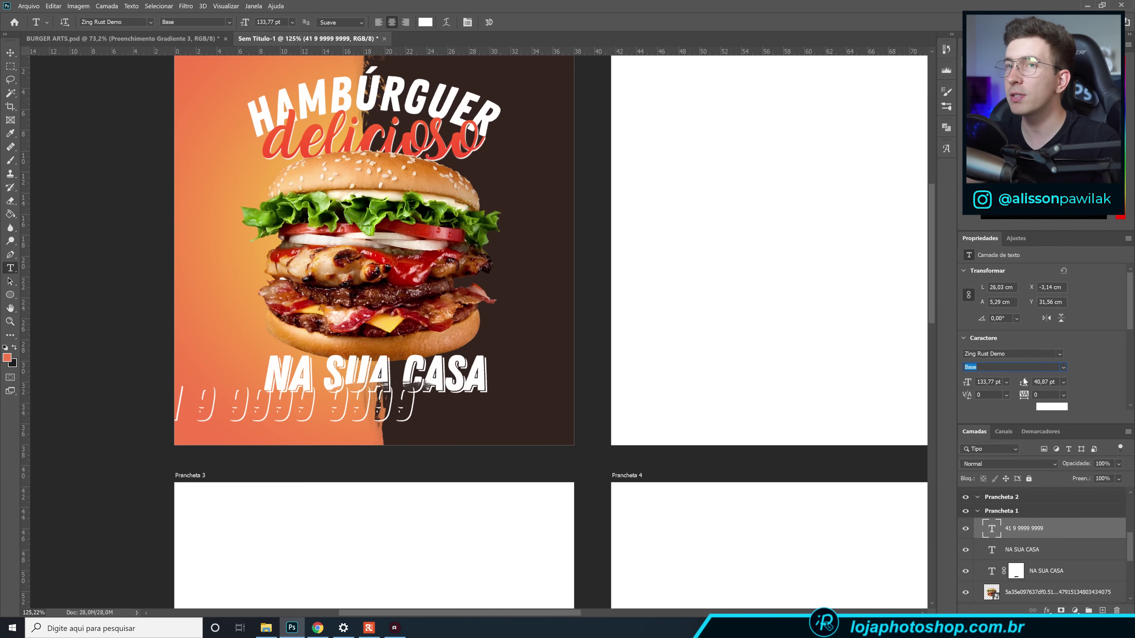
Reduce only the phone number's area code to 84,77 pt and shift the whole number beneath NA SUA CASA.
left_click(187, 396)
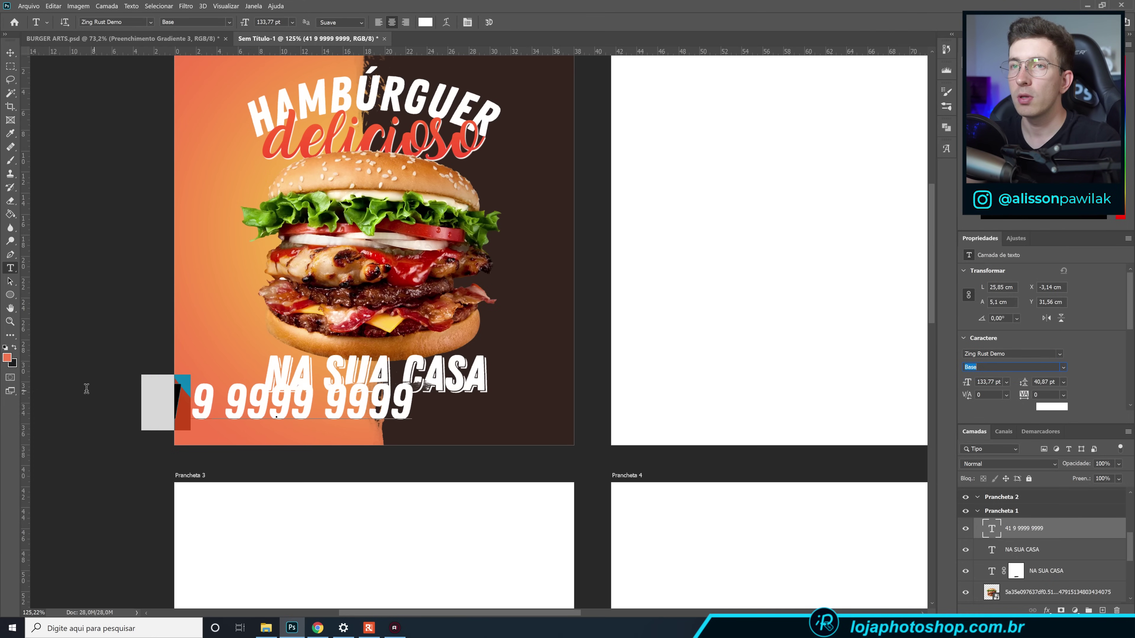
left_click_drag(969, 385, 952, 385)
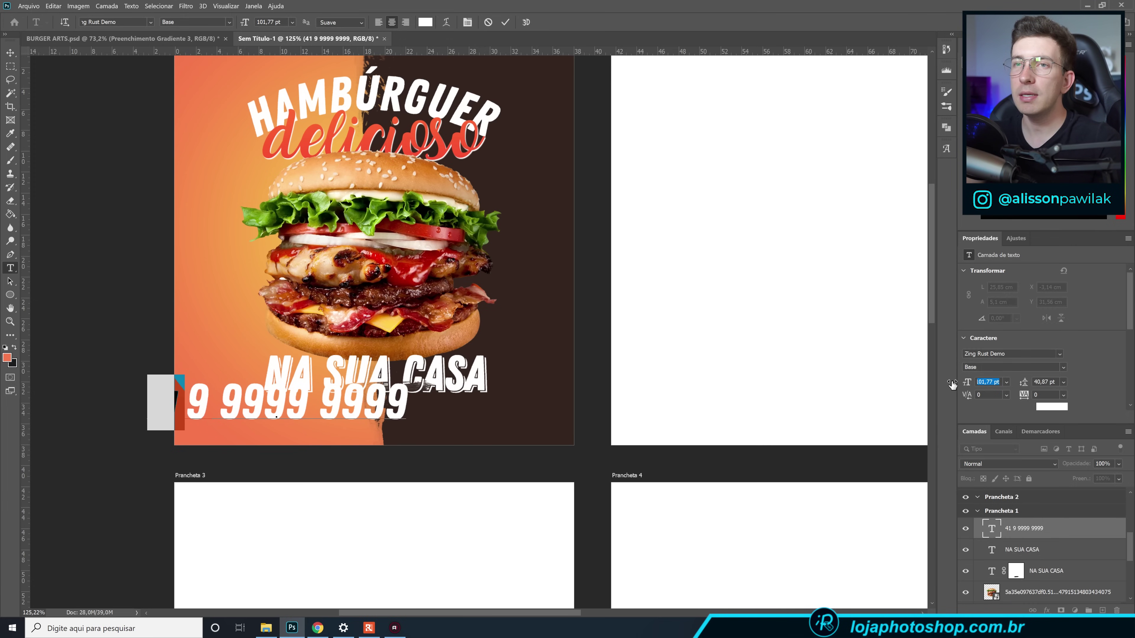
left_click(10, 52)
left_click_drag(281, 407, 393, 411)
key("t")
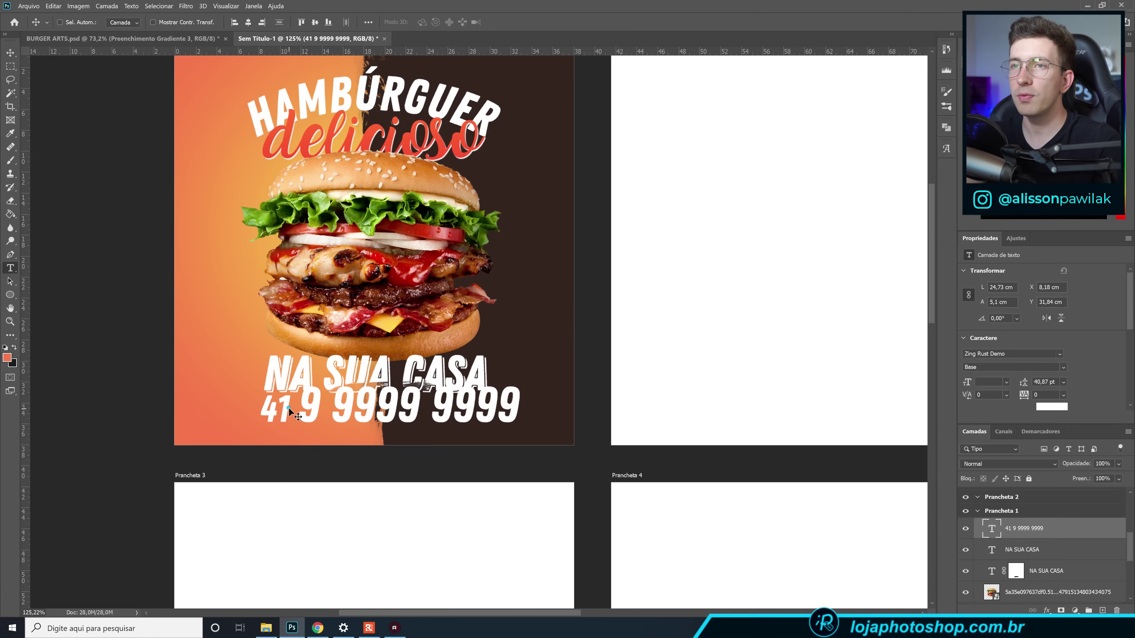
left_click(290, 406)
double_click(281, 406)
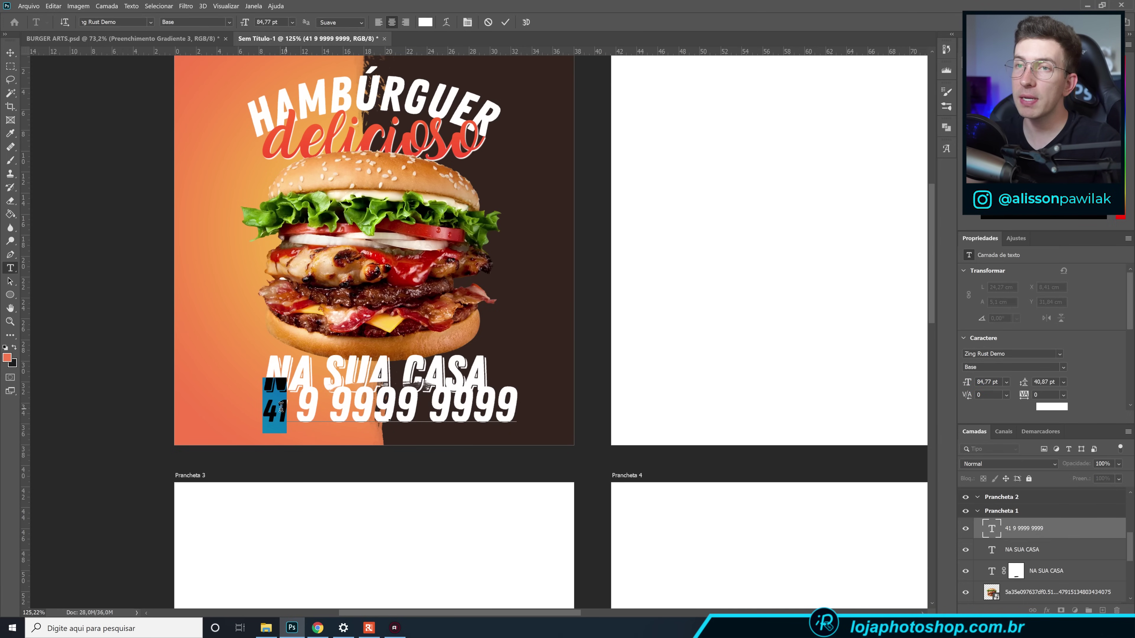
left_click(505, 22)
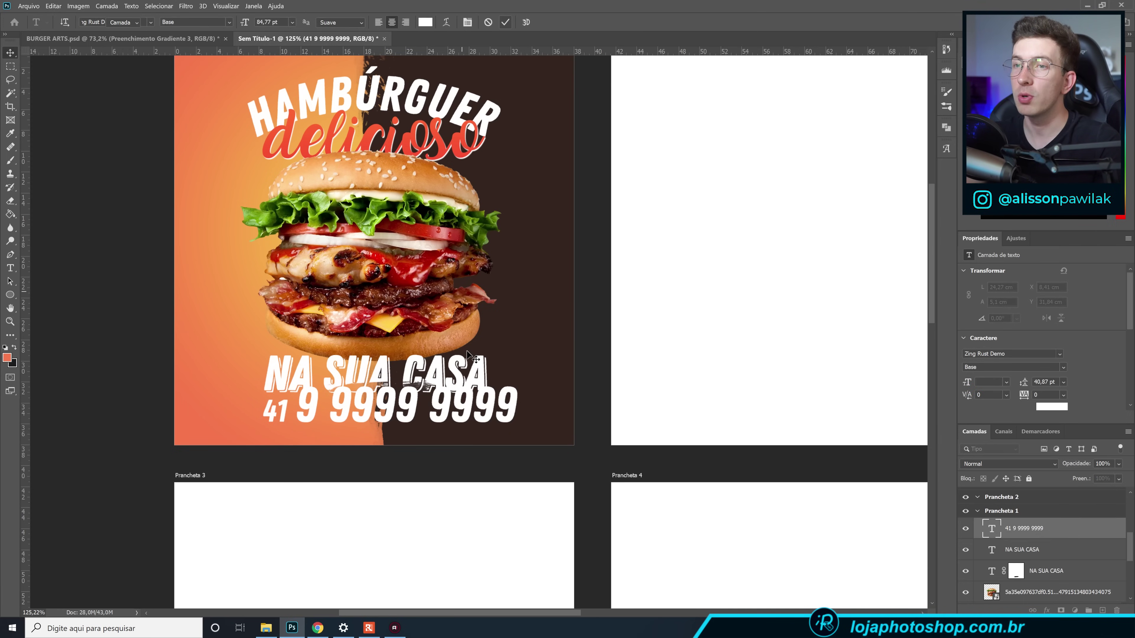
Scale the phone number down to about 12 cm wide, centred just under NA SUA CASA.
key("v")
key("ctrl+t")
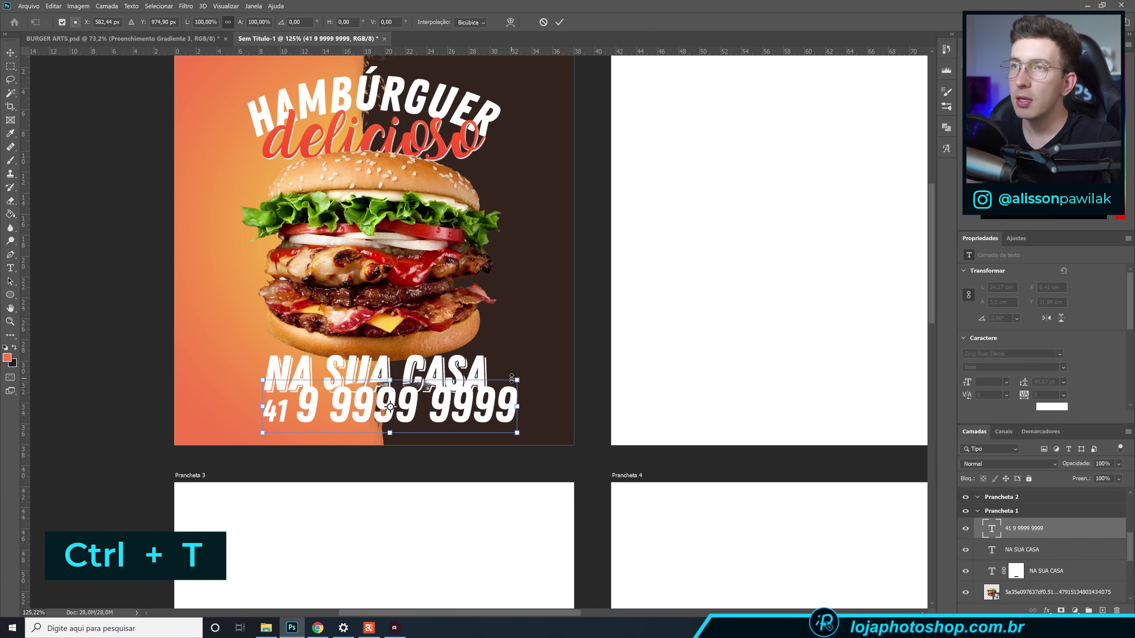
left_click_drag(517, 387, 424, 394)
key("Return")
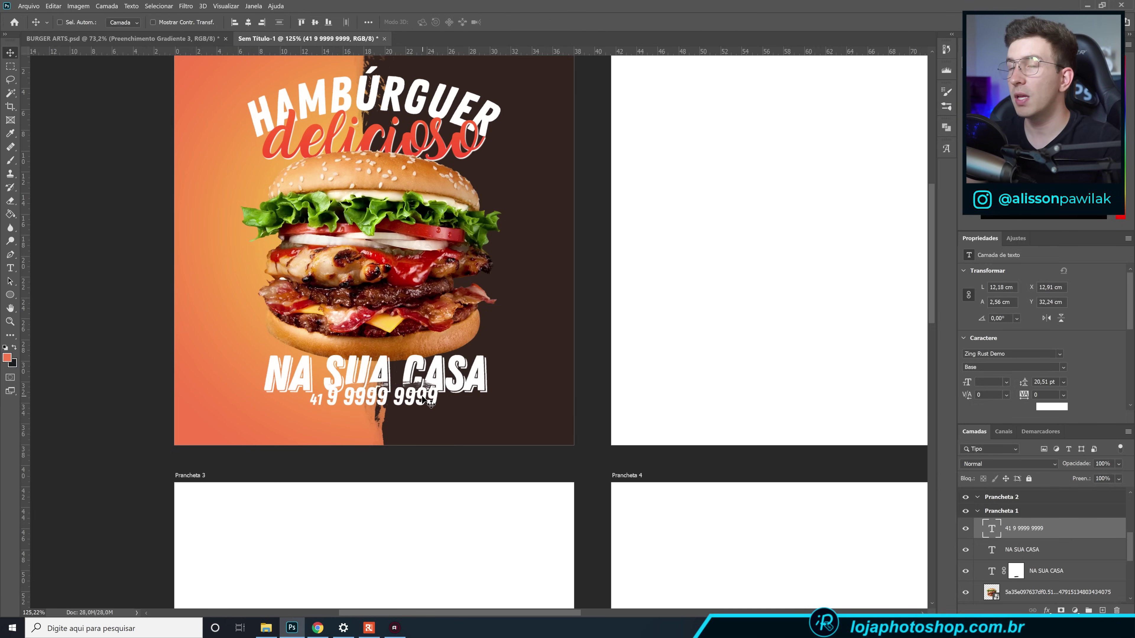
Brush more of the lower NA SUA CASA layer away on its mask behind the phone number, and reselect the number layer.
left_click(1014, 572)
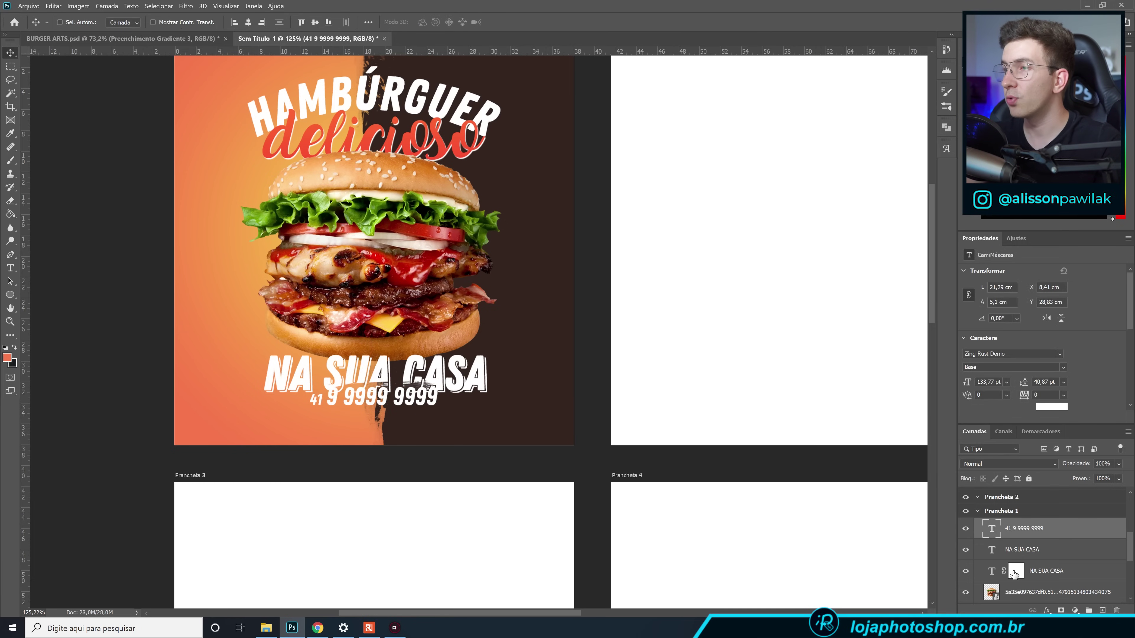
left_click(11, 161)
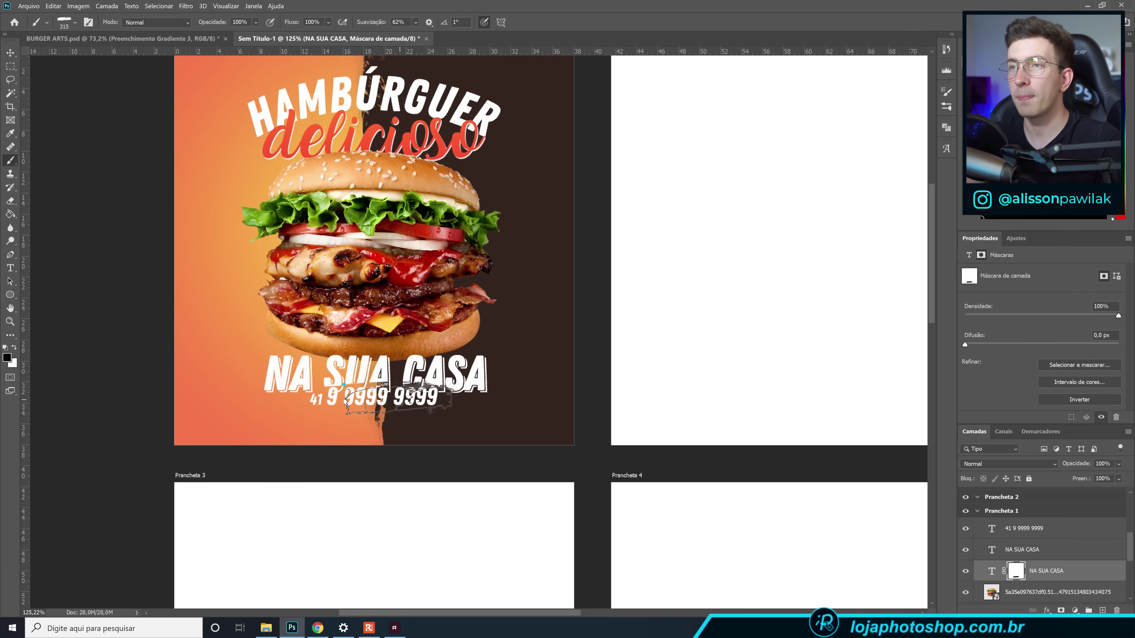
left_click(1068, 533)
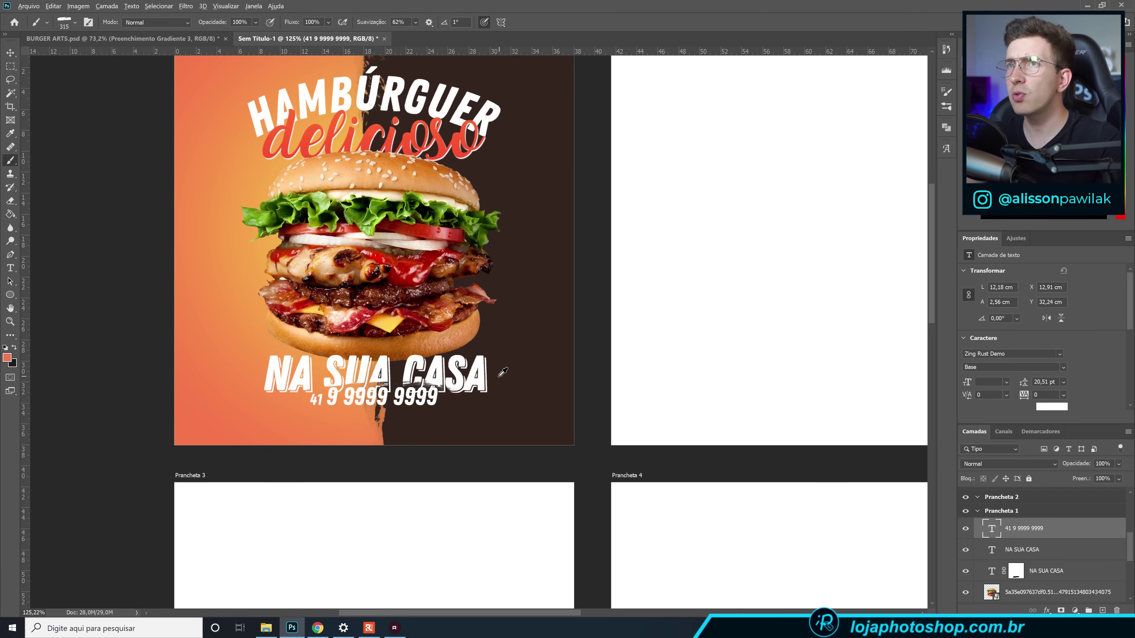
Copy the gradient overlay and drop shadow effects from the delicioso layer to the phone number layer.
scroll(474, 335, "down", 2)
left_click_drag(685, 316, 535, 326)
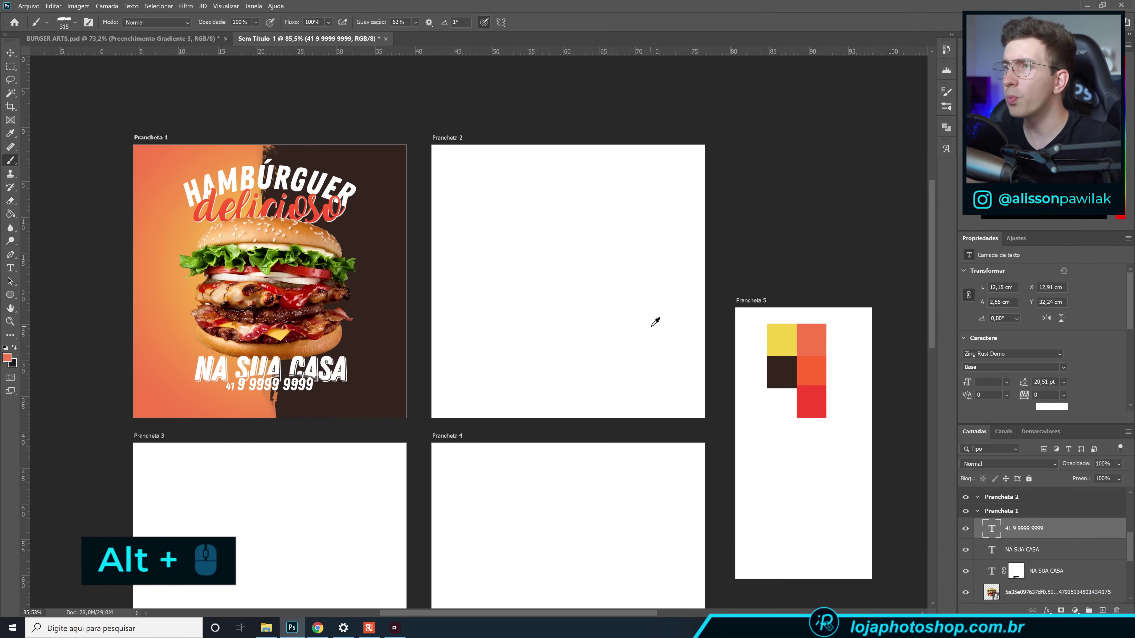
scroll(655, 324, "right", 2)
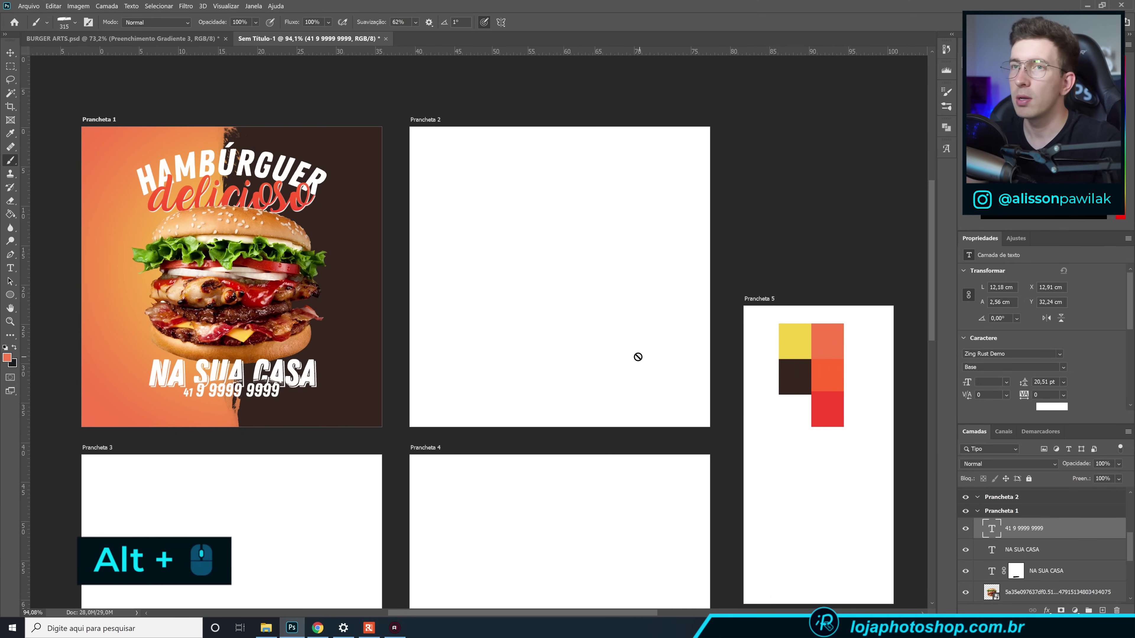
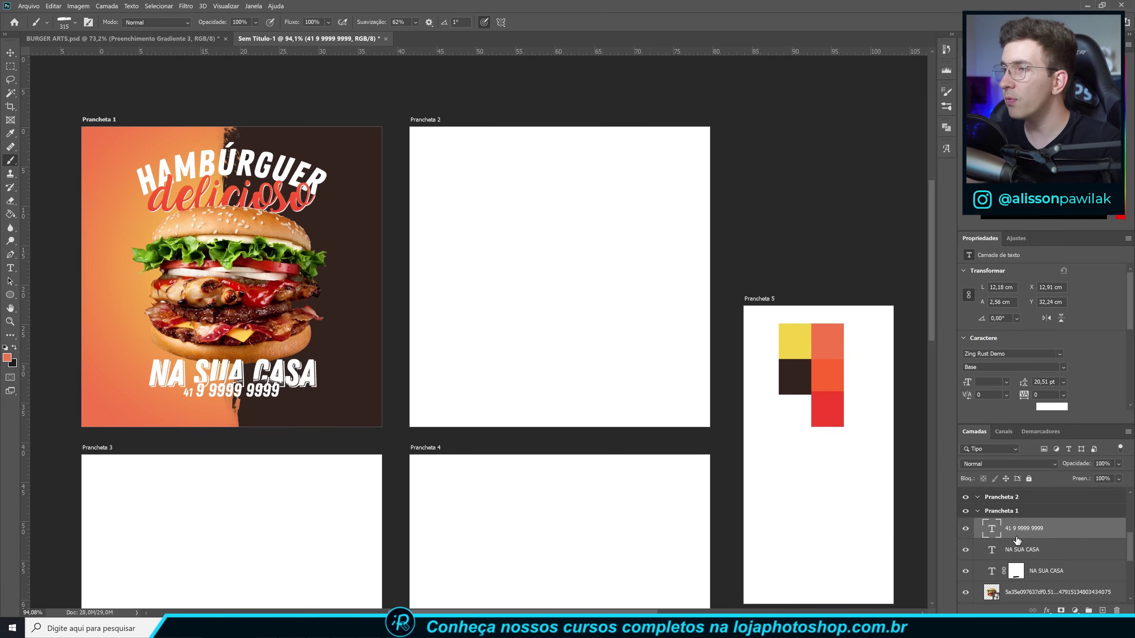
scroll(1071, 559, "down", 3)
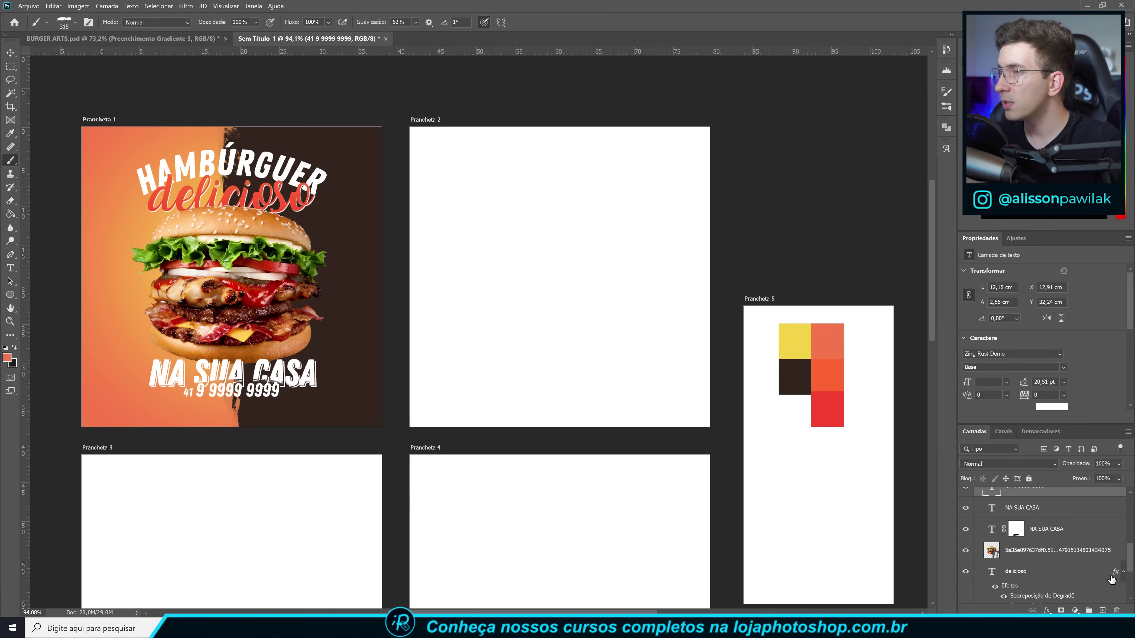
scroll(1117, 581, "up", 1)
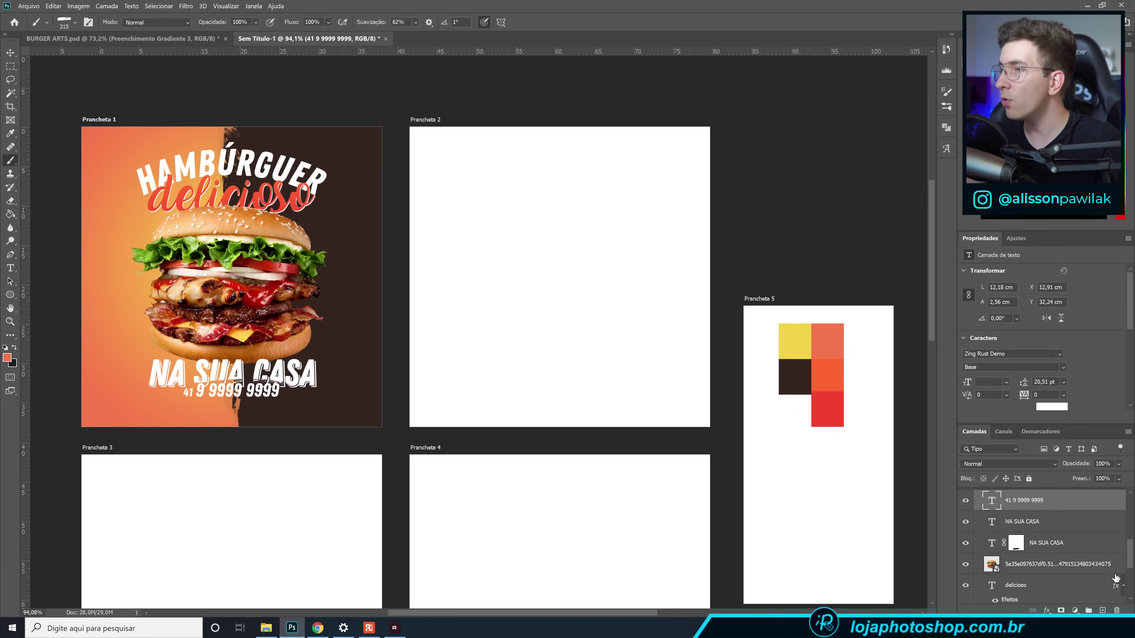
key("alt")
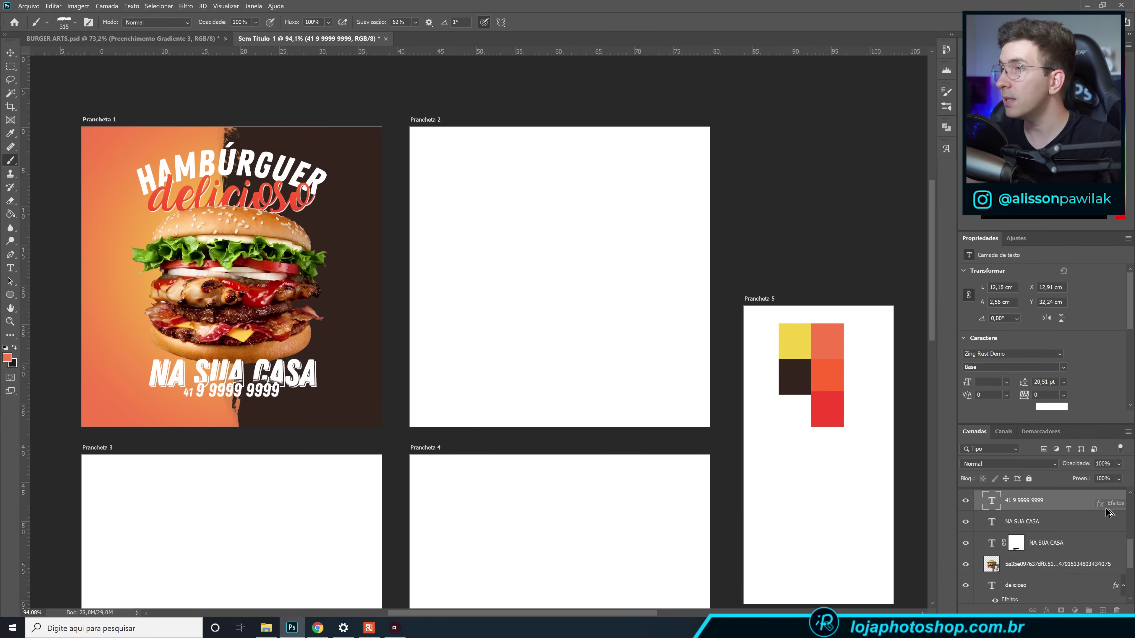
left_click_drag(283, 414, 277, 409)
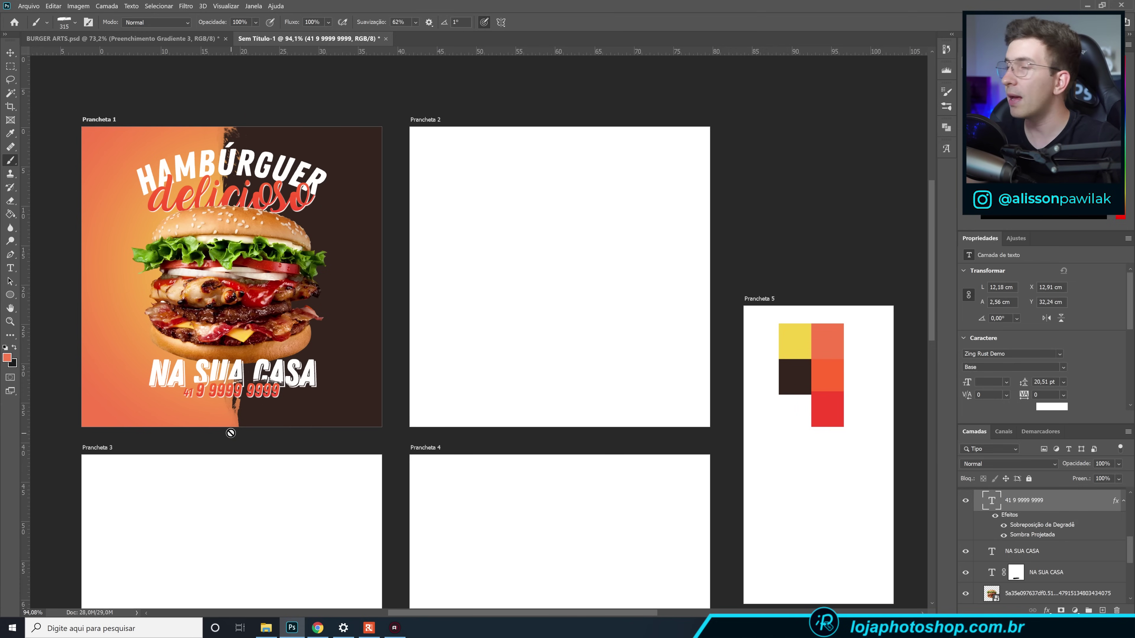
scroll(170, 391, "up", 2)
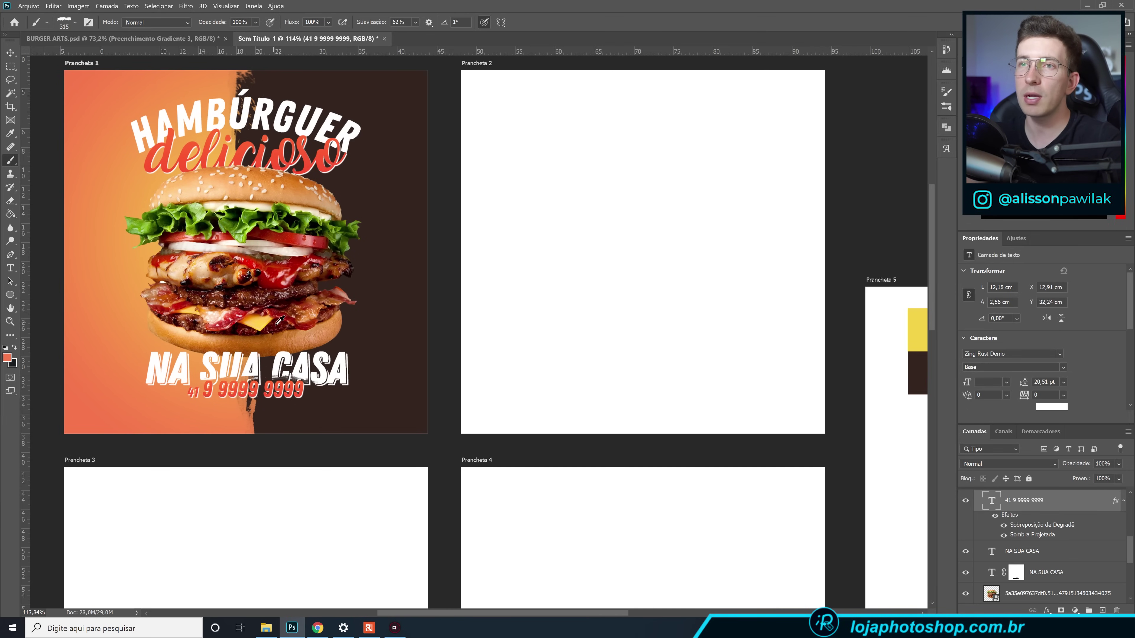
scroll(323, 355, "down", 3)
scroll(264, 510, "up", 1)
left_click(267, 628)
double_click(278, 87)
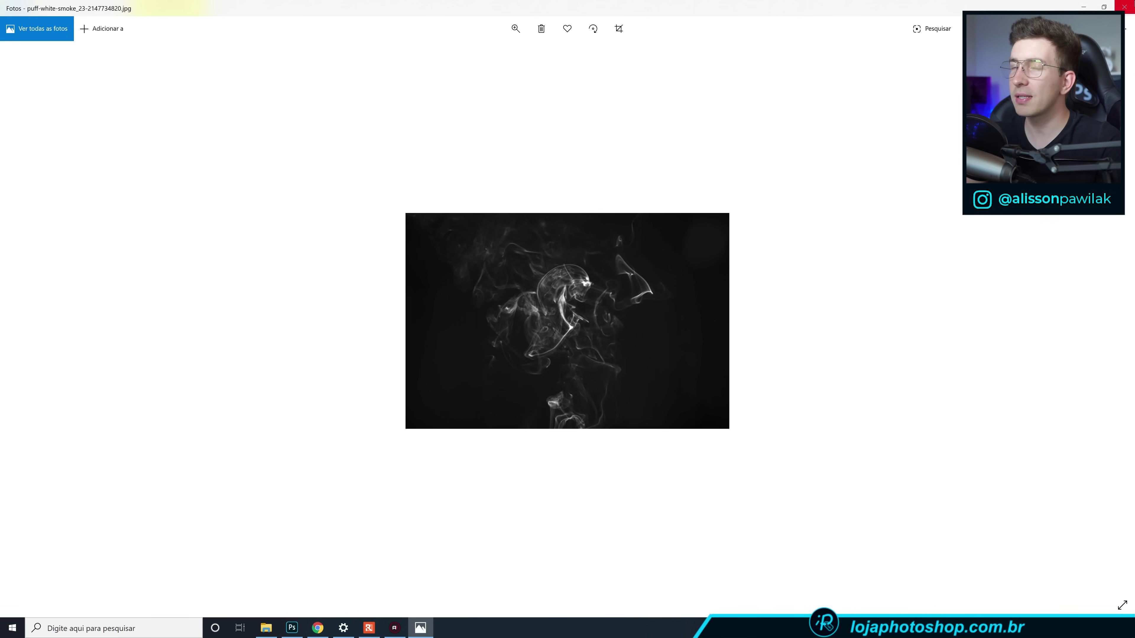
left_click(1124, 6)
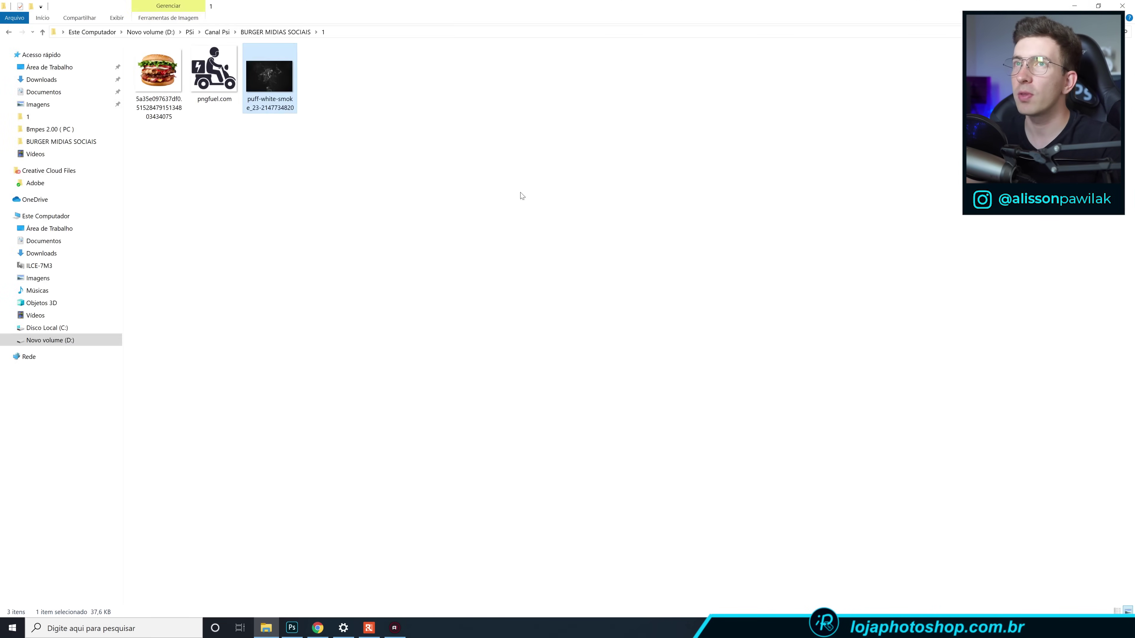
double_click(272, 88)
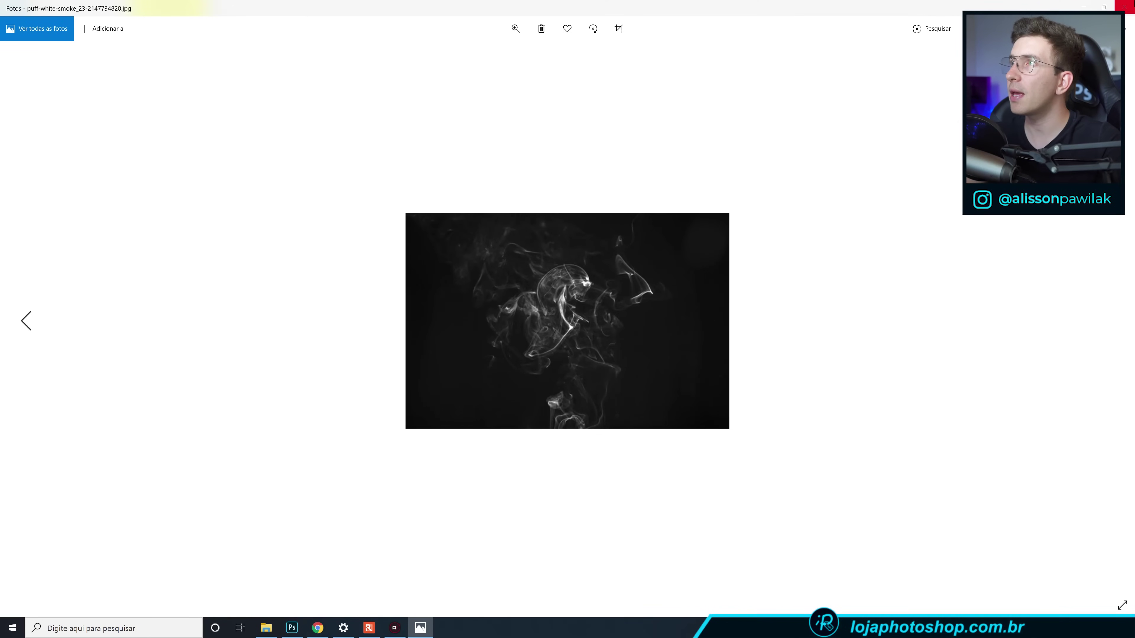
left_click(1124, 6)
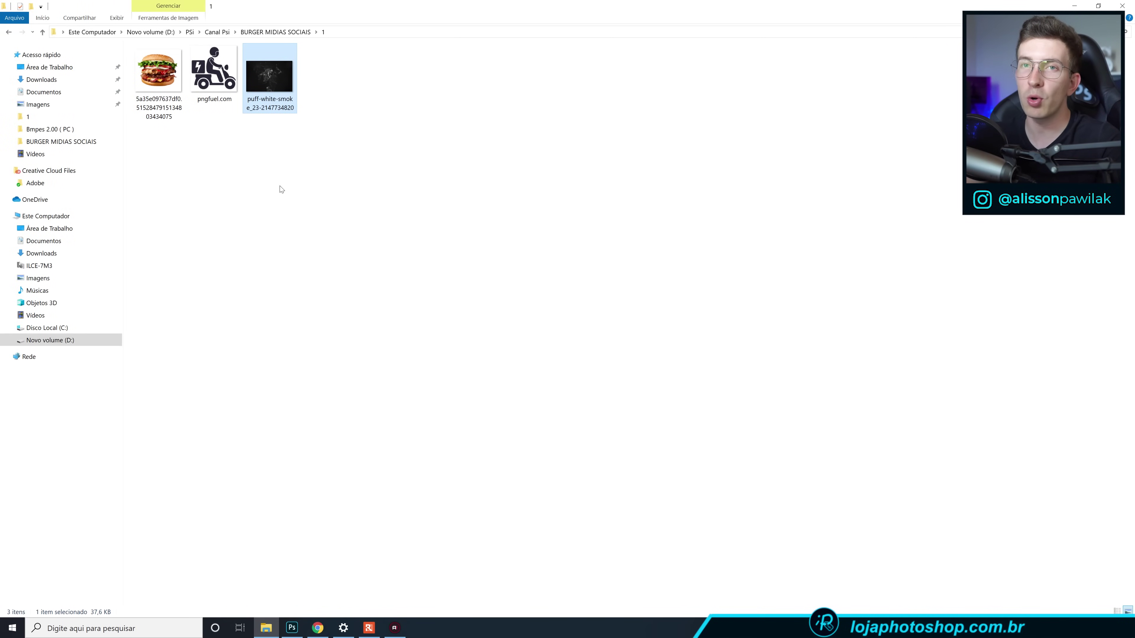
Place the puff-white-smoke image on Prancheta 1 in Photoshop, enlarged and slightly tilted over the burger's left side.
left_click_drag(270, 80, 302, 263)
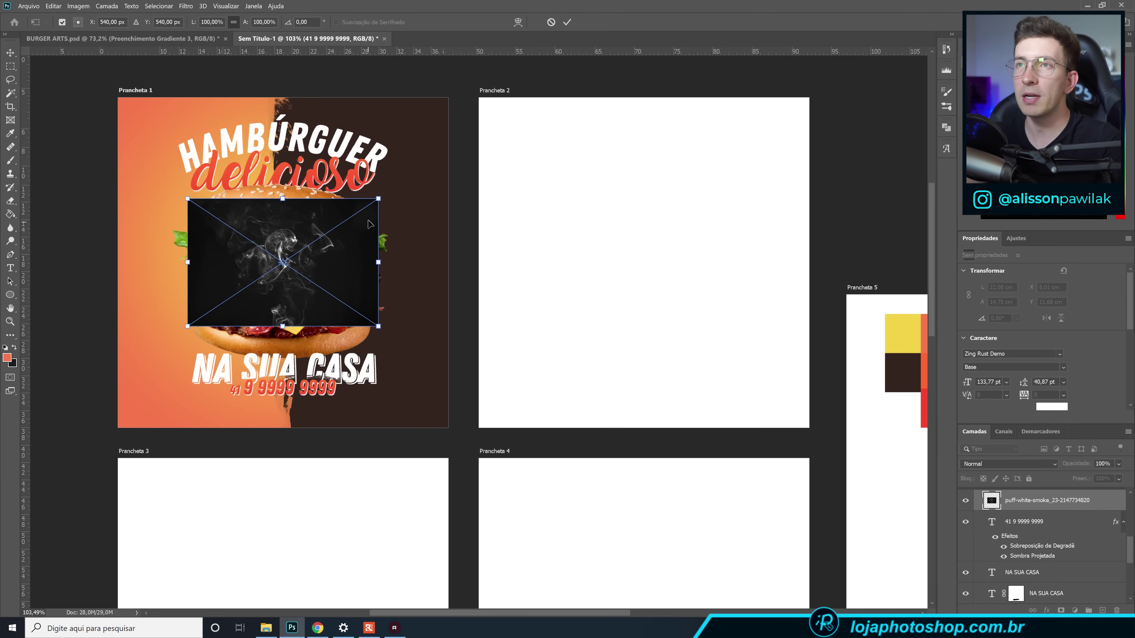
left_click_drag(379, 199, 267, 200)
left_click_drag(323, 123, 326, 120)
left_click(568, 23)
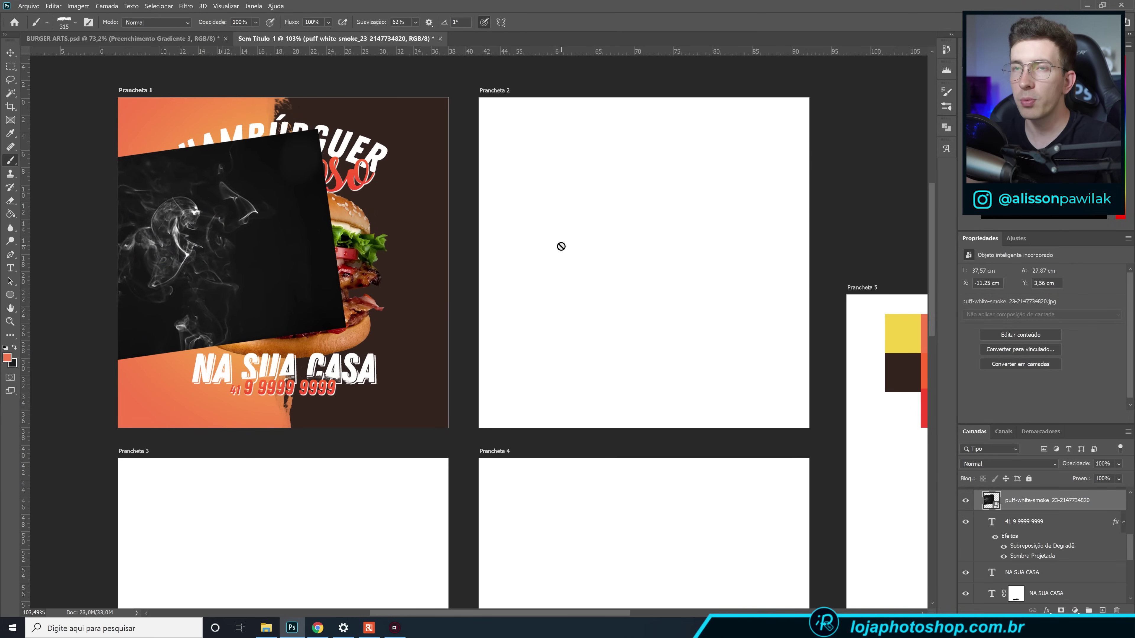
Set the smoke layer's blend mode to Divisão and add a layer mask to it.
left_click(1008, 464)
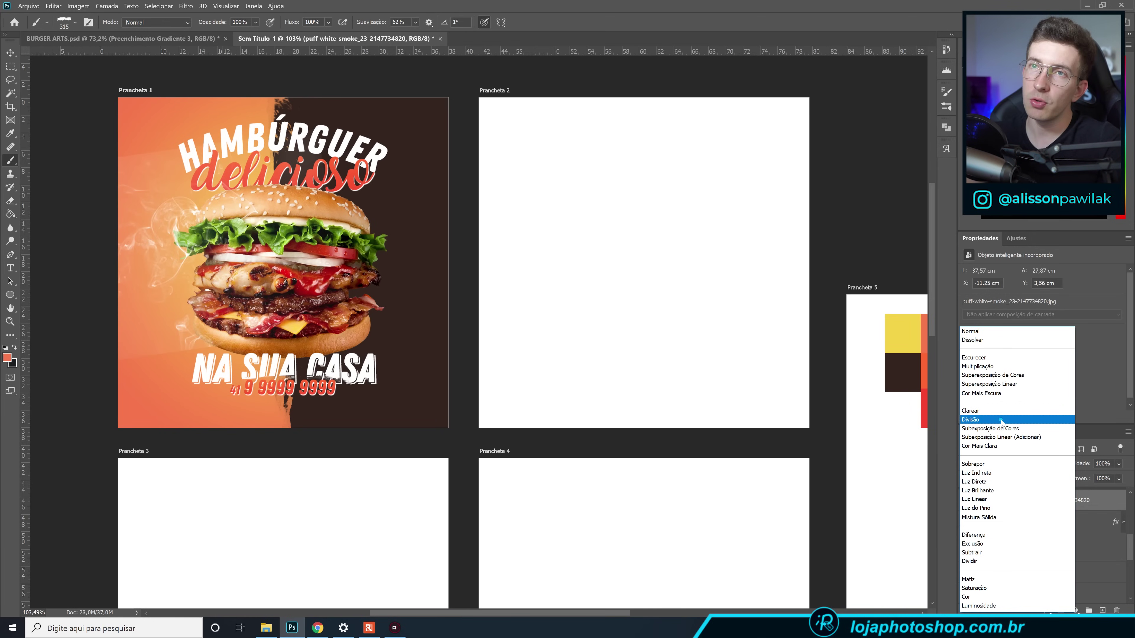
left_click(1002, 422)
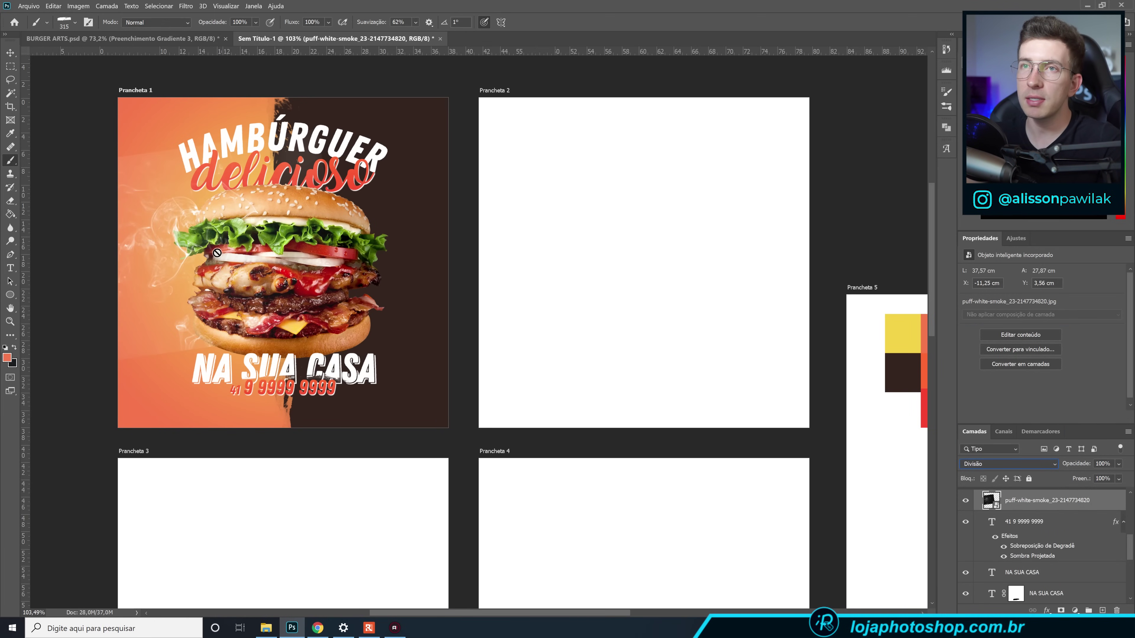
left_click(1062, 609)
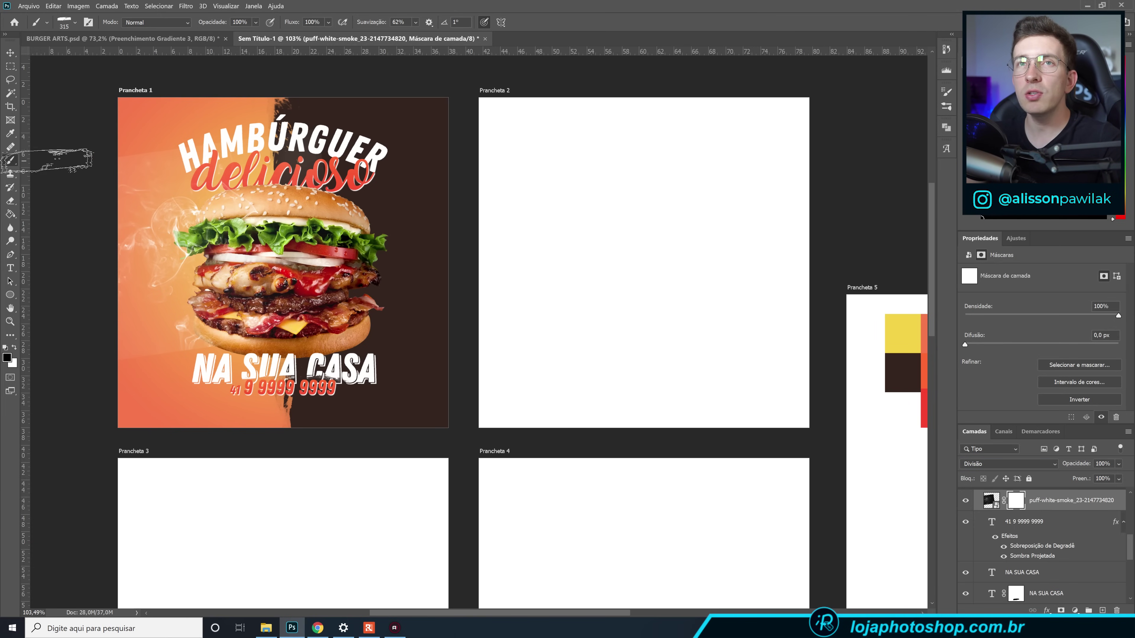
Set up the Redondo macio - tamanho de pressão brush at 315 px with 0% hardness for mask painting.
right_click(13, 160)
left_click(24, 161)
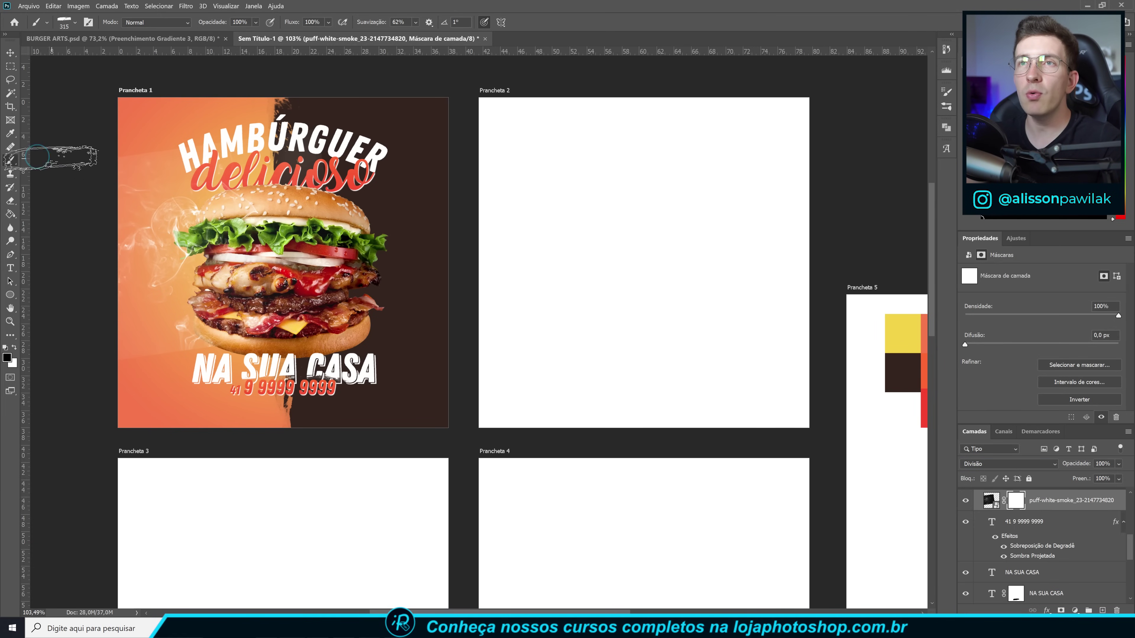
right_click(336, 230)
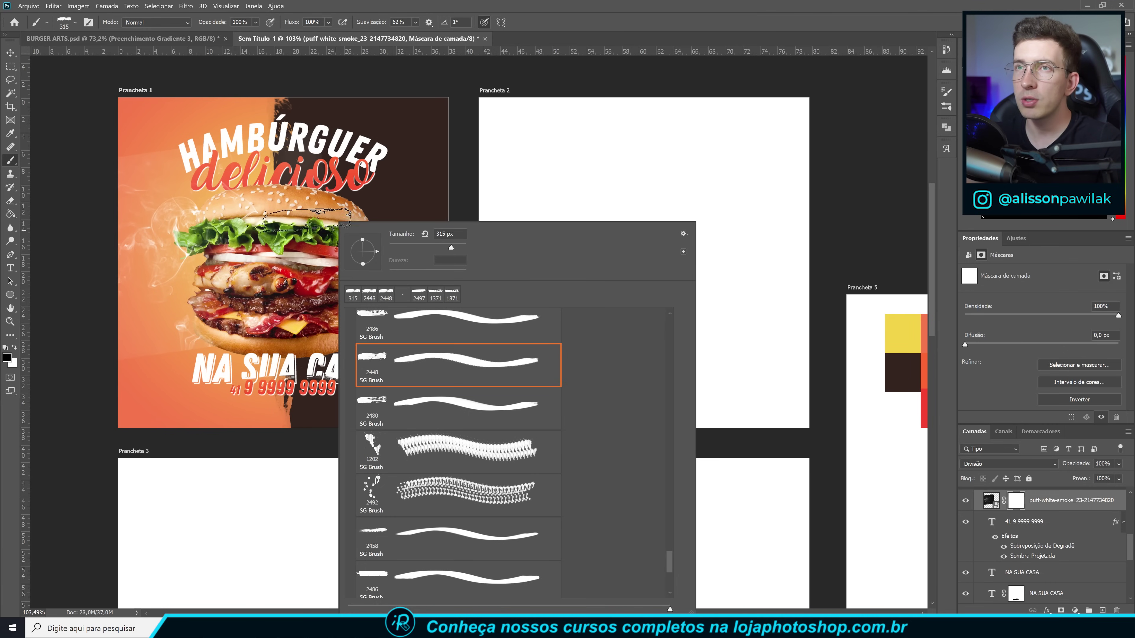
left_click_drag(670, 562, 683, 323)
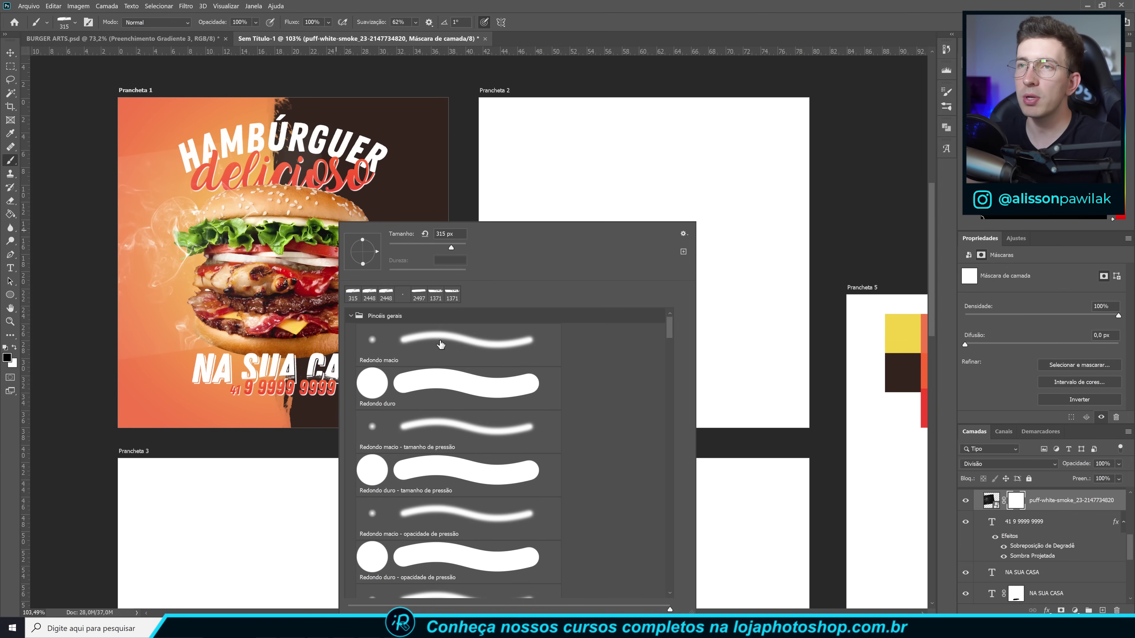
left_click(426, 424)
left_click(546, 4)
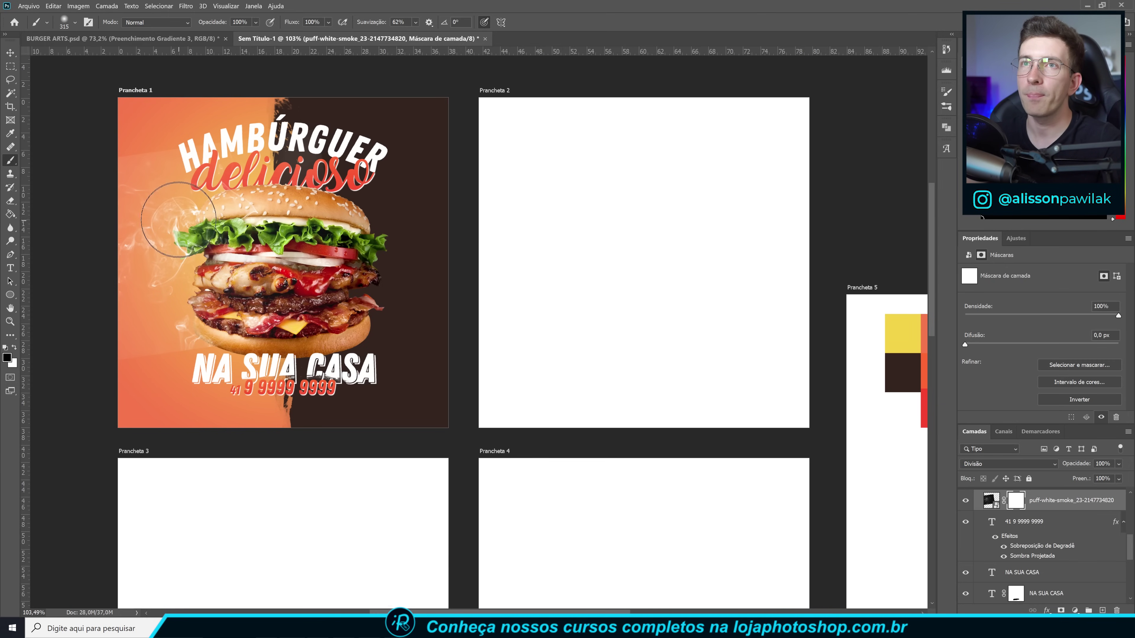
right_click(239, 186)
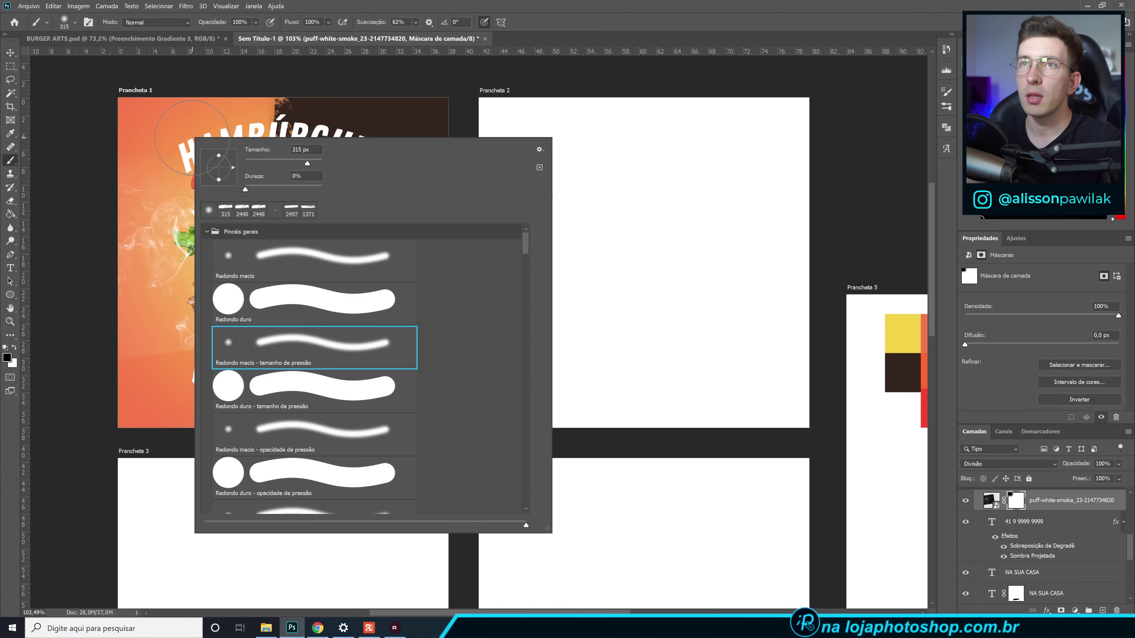
left_click(243, 177)
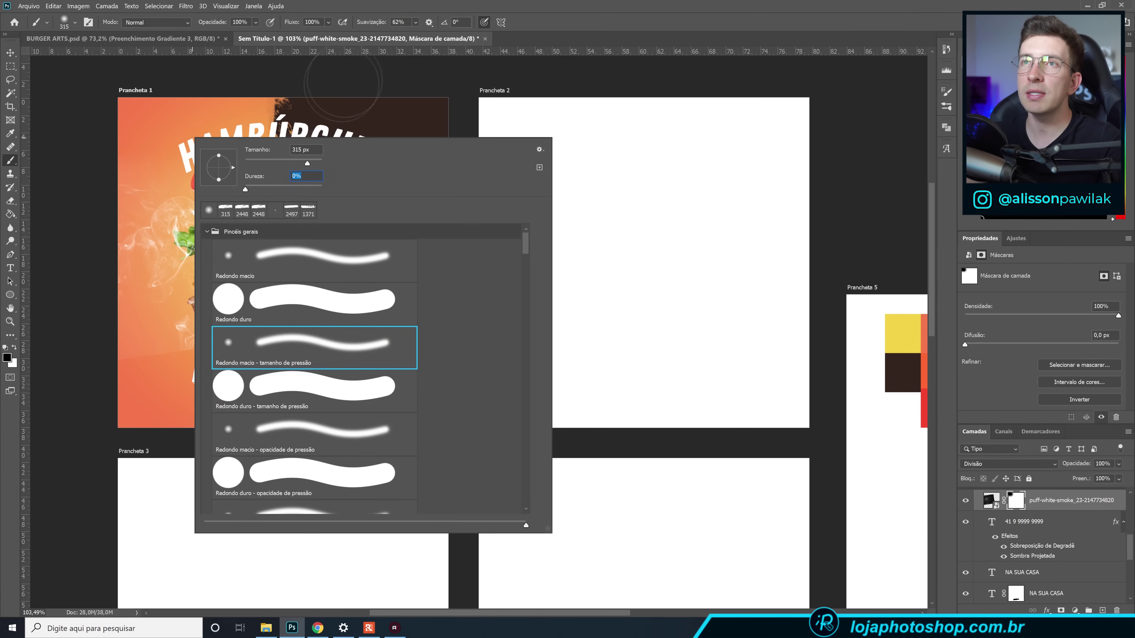
key("Return")
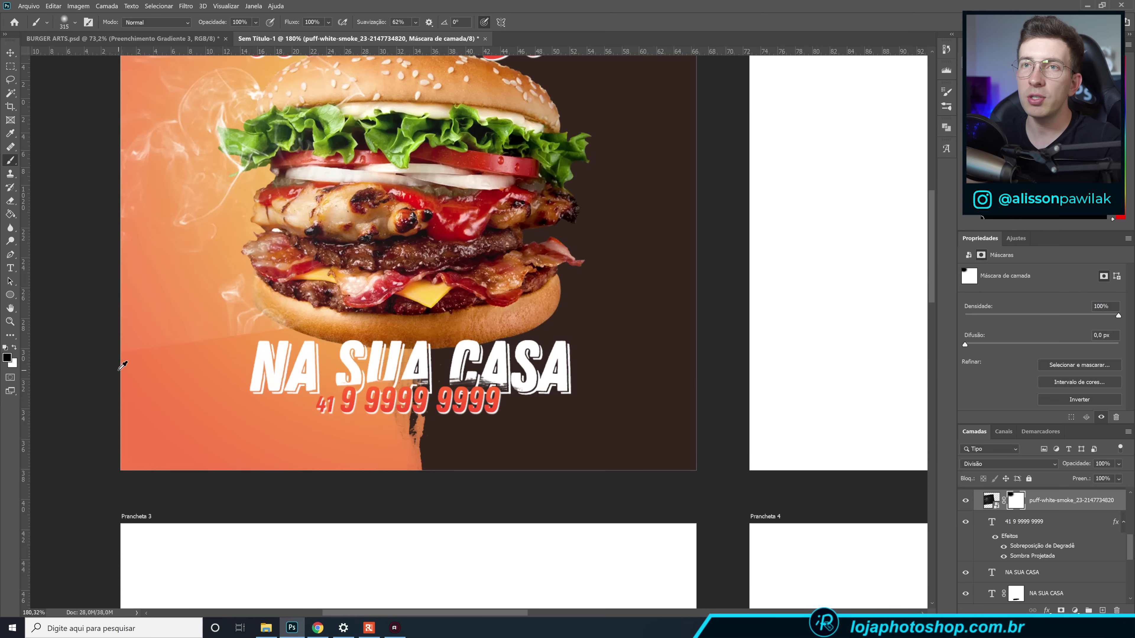
Paint black on the smoke layer's mask to hide the smoke image's hard edges around the lower-left part of Prancheta 1.
scroll(118, 365, "up", 3)
mouse_move(152, 378)
left_mouse_down()
mouse_move(153, 347)
mouse_move(251, 405)
mouse_move(290, 389)
left_mouse_up()
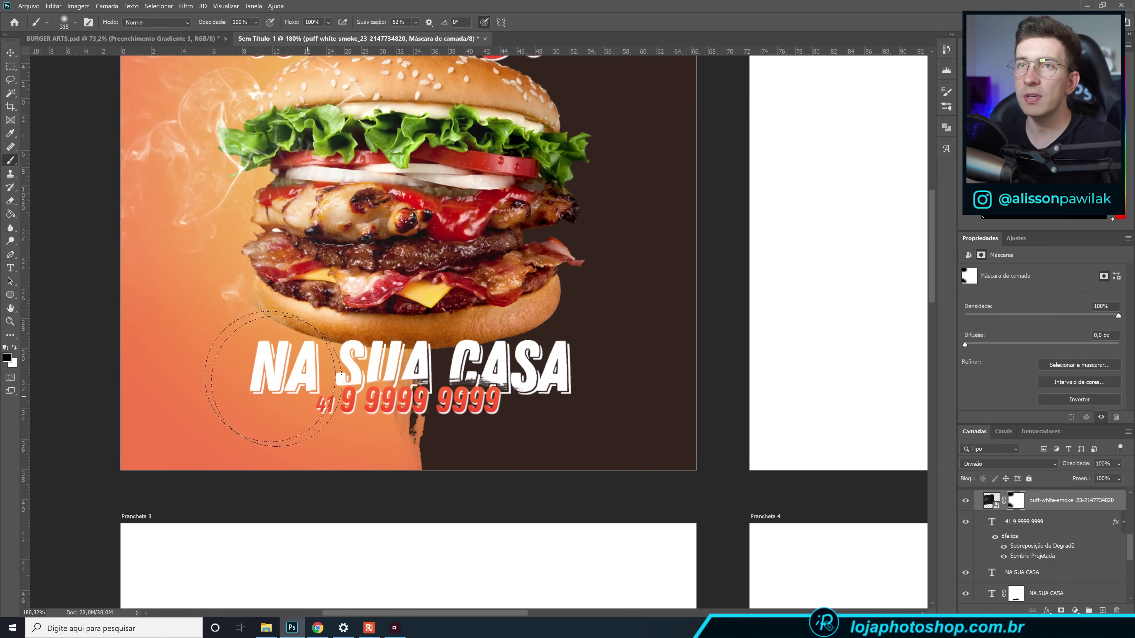
scroll(191, 414, "down", 2)
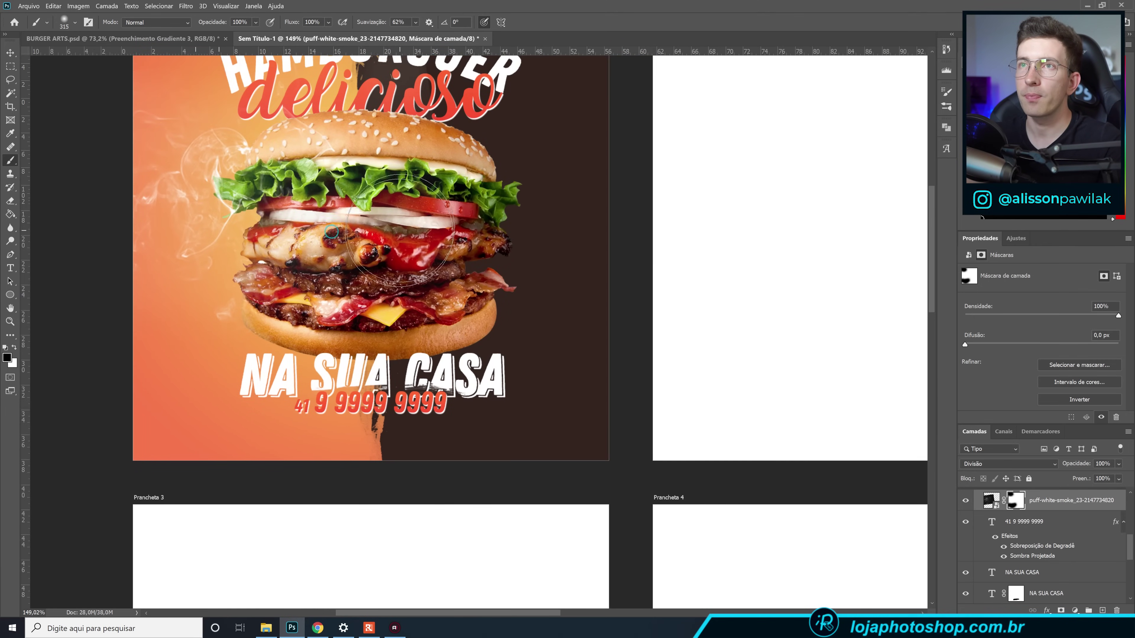
scroll(216, 377, "down", 2)
left_click(214, 298, "alt")
Duplicate the smoke layer and place the copy, flipped horizontally, over the burger's right side, mirroring the original smoke.
left_click(1075, 501)
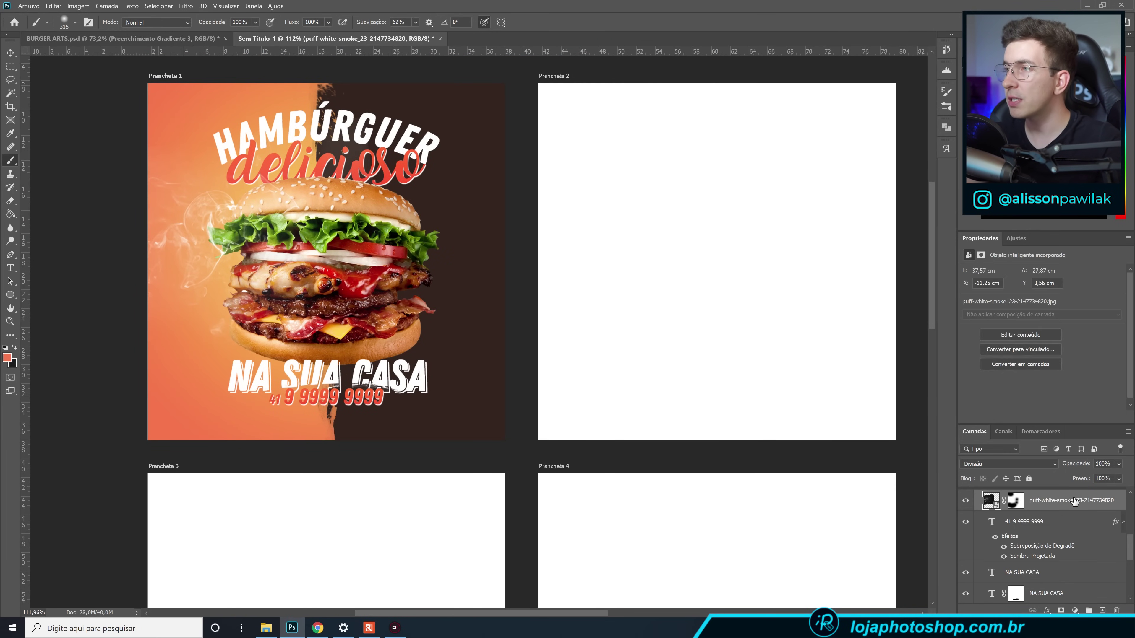
key("ctrl+j")
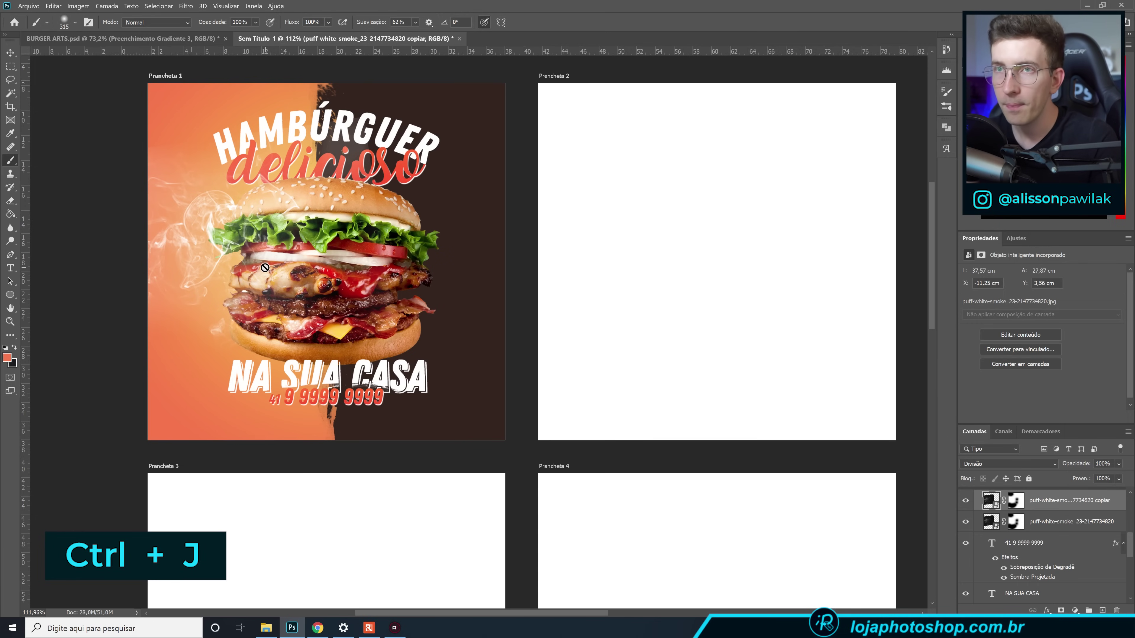
key("v")
mouse_move(236, 264)
left_mouse_down()
mouse_move(480, 268)
mouse_move(419, 274)
left_mouse_up()
key("ctrl+t")
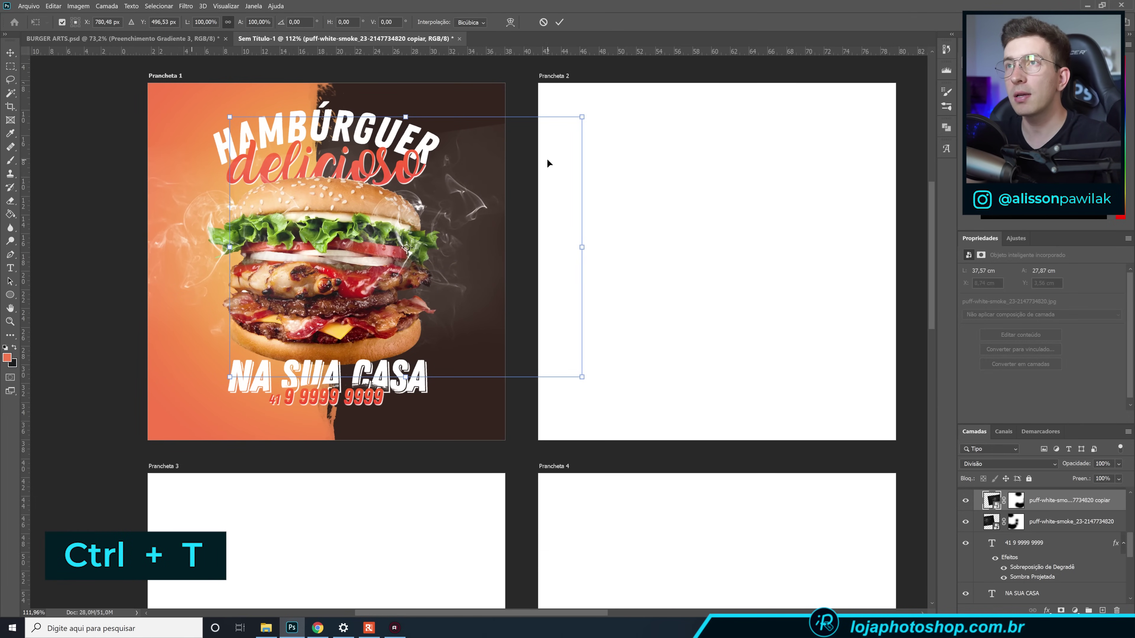
right_click(454, 261)
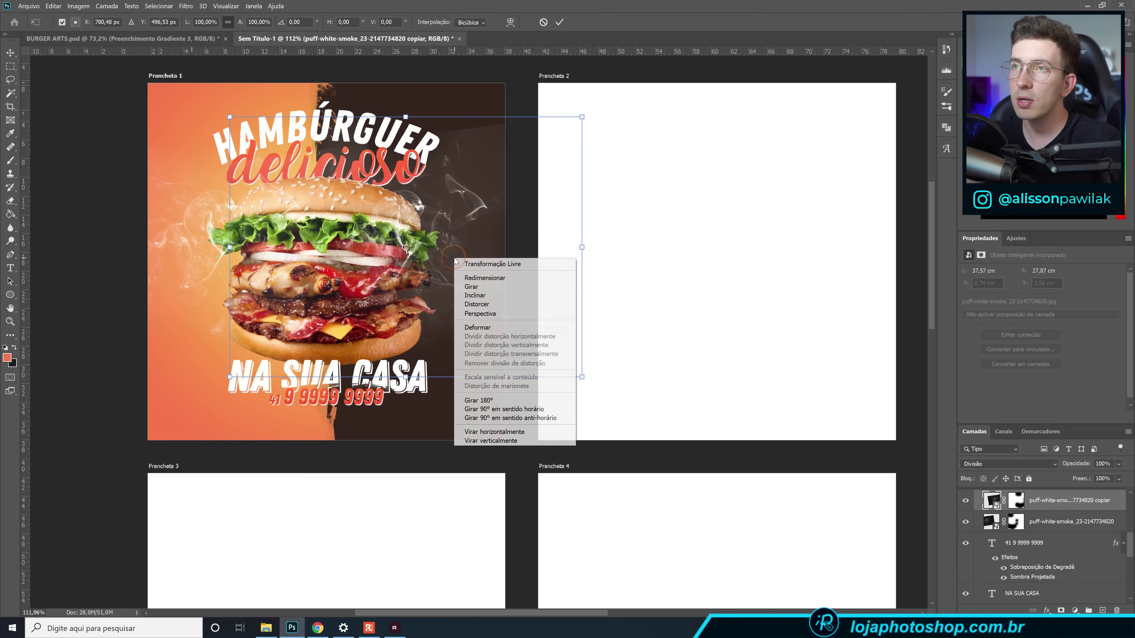
left_click(505, 432)
mouse_move(484, 284)
left_mouse_down()
mouse_move(455, 284)
mouse_move(500, 285)
left_mouse_up()
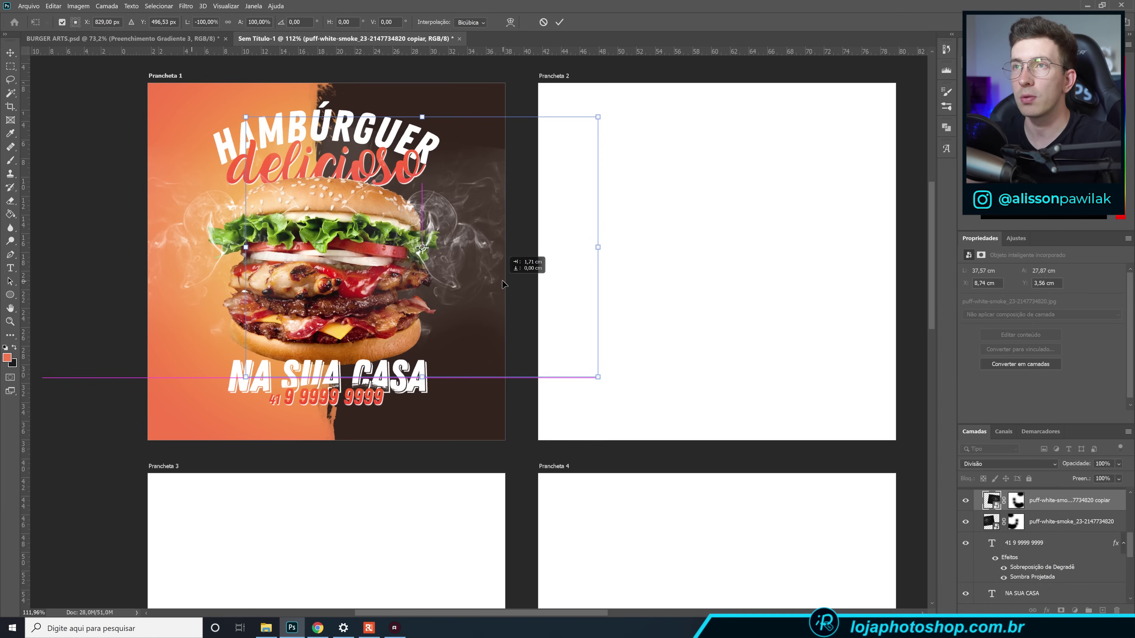
key("Return")
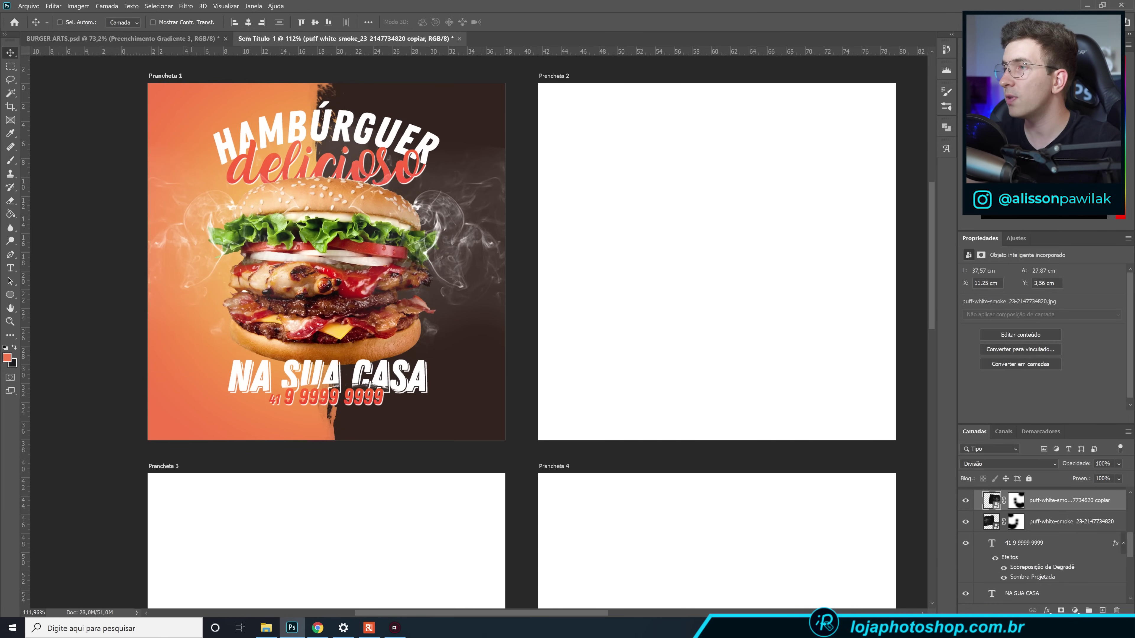
Lower the opacity of the smoke copy to 46% and of the original smoke layer to 71%.
left_click(1118, 465)
left_click_drag(1111, 478, 1100, 478)
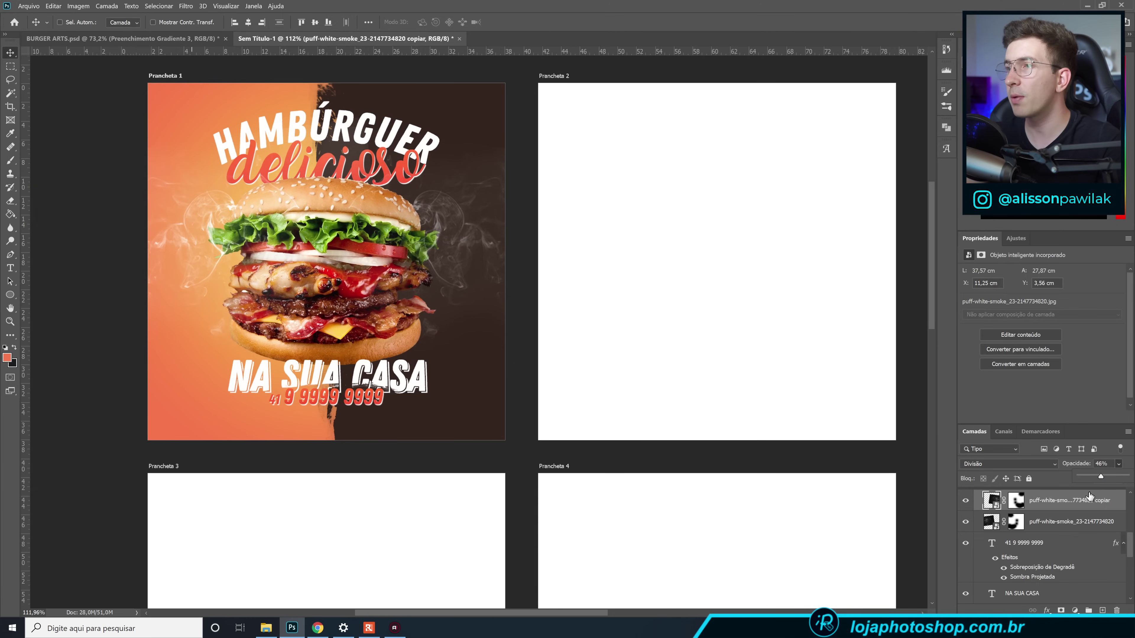
left_click(1090, 519)
left_click(1119, 465)
left_click_drag(1127, 477, 1112, 479)
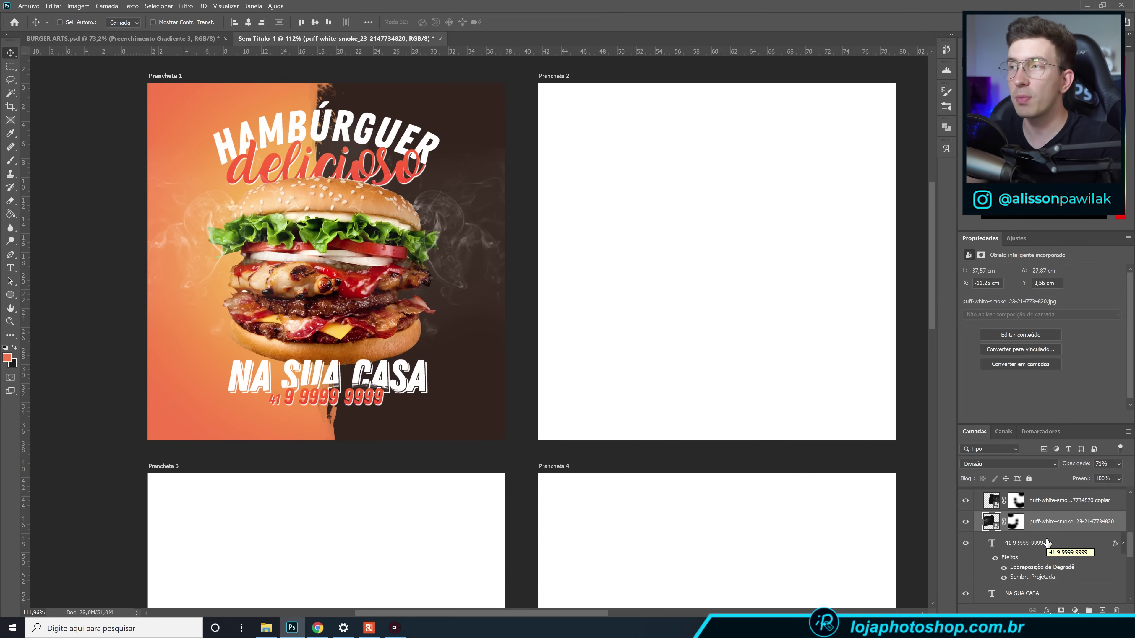
Duplicate the burger layer and move the original burger layer below Elipse 1, directly above Preenchimento de Cor 1.
scroll(1046, 543, "down", 3)
left_click(966, 580)
left_click(965, 580)
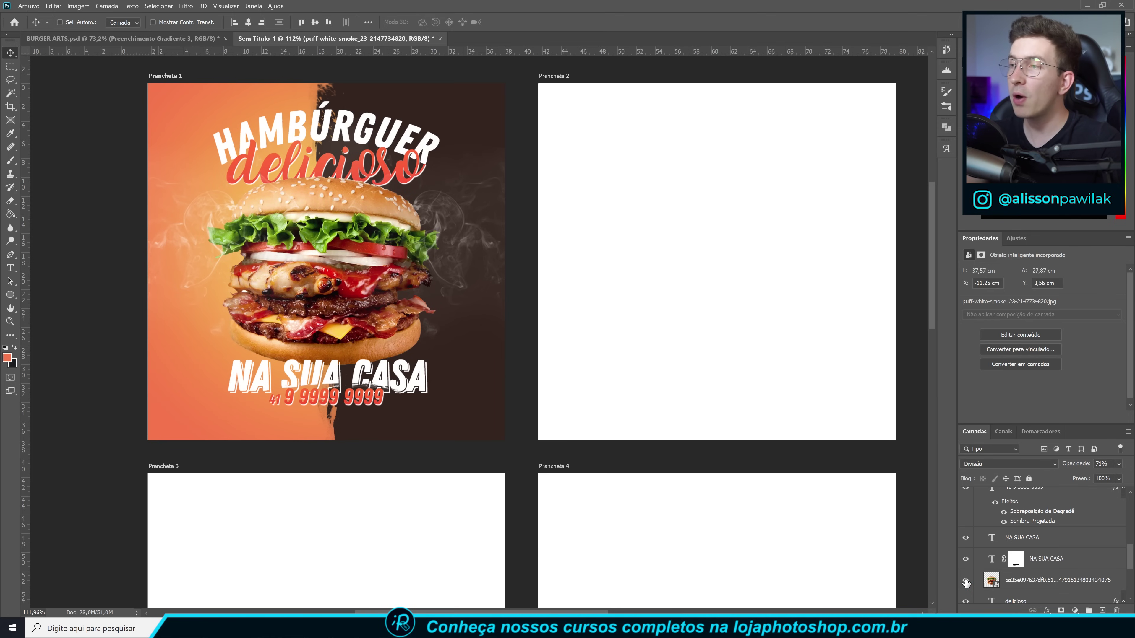
left_click(1017, 583)
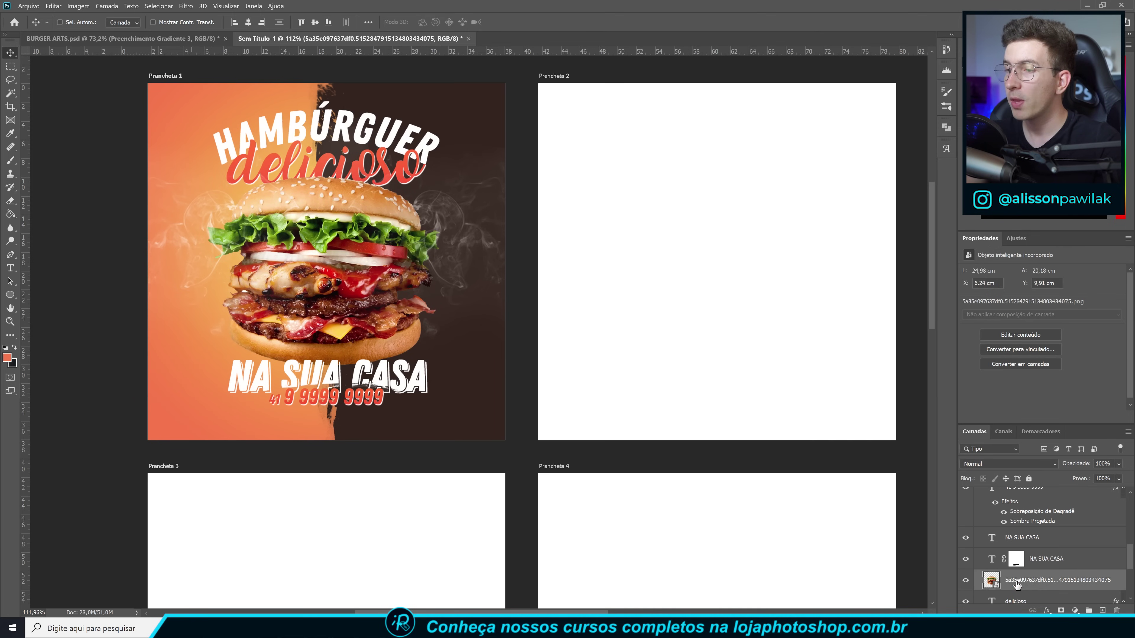
key("ctrl+j")
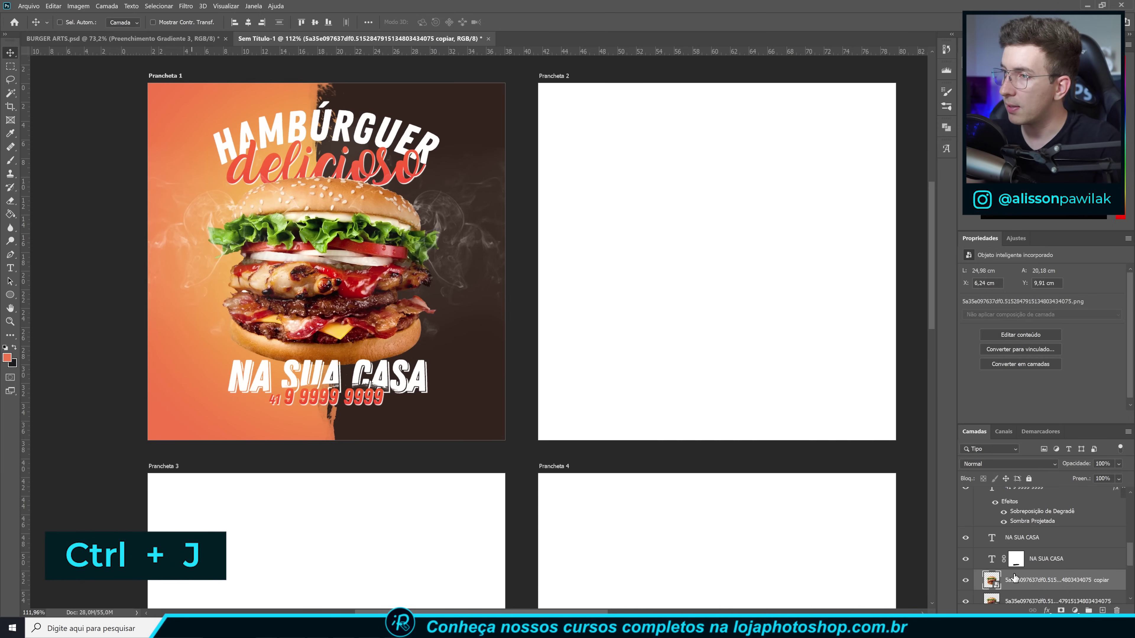
scroll(1016, 559, "down", 3)
left_click(1016, 538)
mouse_move(1015, 538)
left_mouse_down()
mouse_move(1020, 594)
mouse_move(1022, 552)
left_mouse_up()
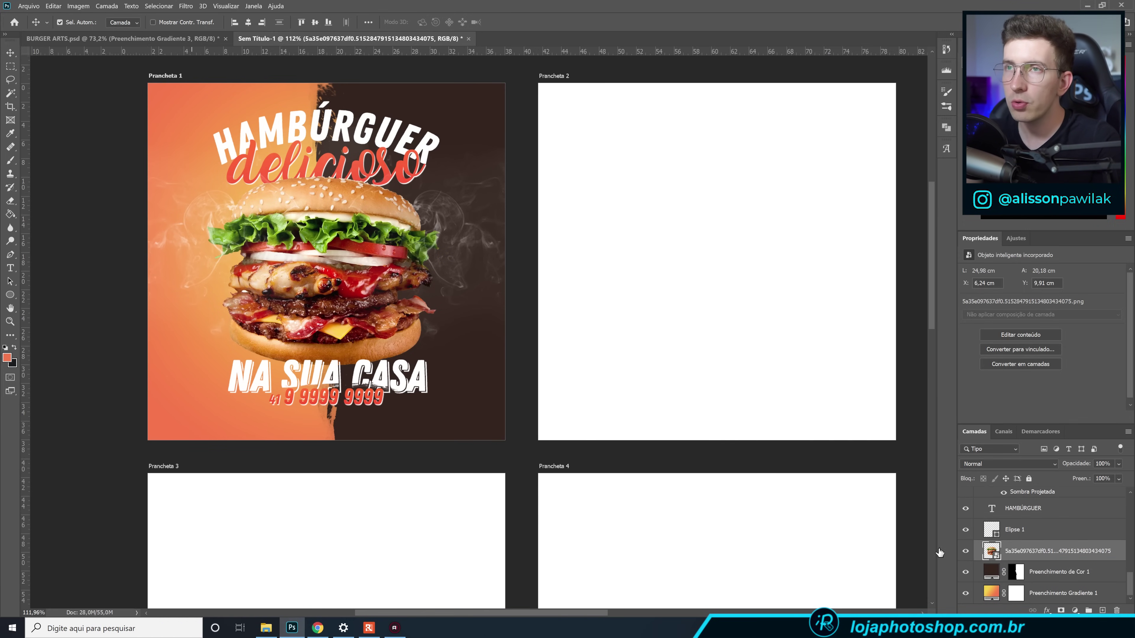
Scale the rear burger to 31.80%, rotate it about 9.66°, and place it behind the main burger's upper right.
key("ctrl+t")
left_click_drag(461, 146, 520, 141)
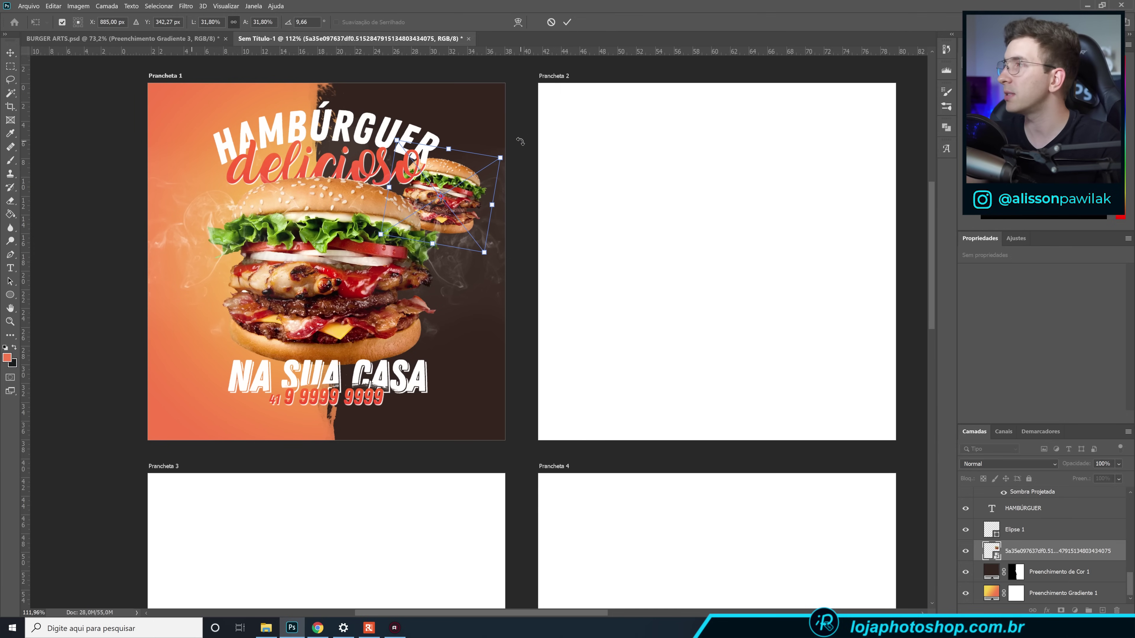
key("Return")
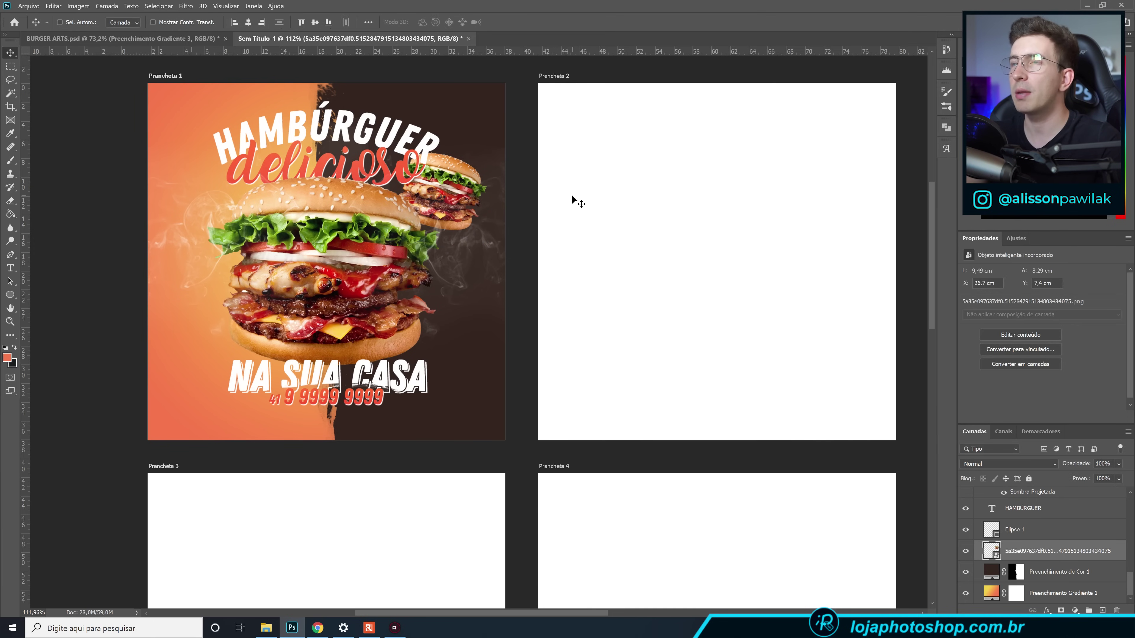
Duplicate the small burger, shrink it to about 6.35 cm wide, tilt it the opposite way, and place it behind the main burger's upper left.
key("ctrl+j")
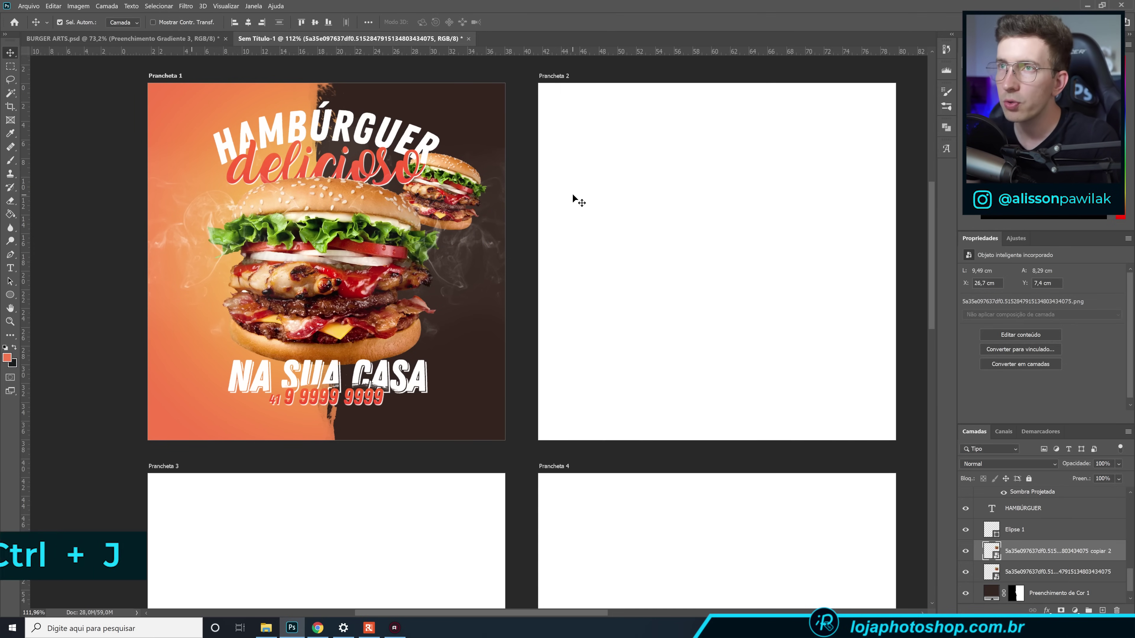
left_click_drag(443, 193, 236, 232)
key("ctrl+t")
left_click_drag(292, 176, 217, 204)
key("Return")
scroll(1045, 540, "up", 2)
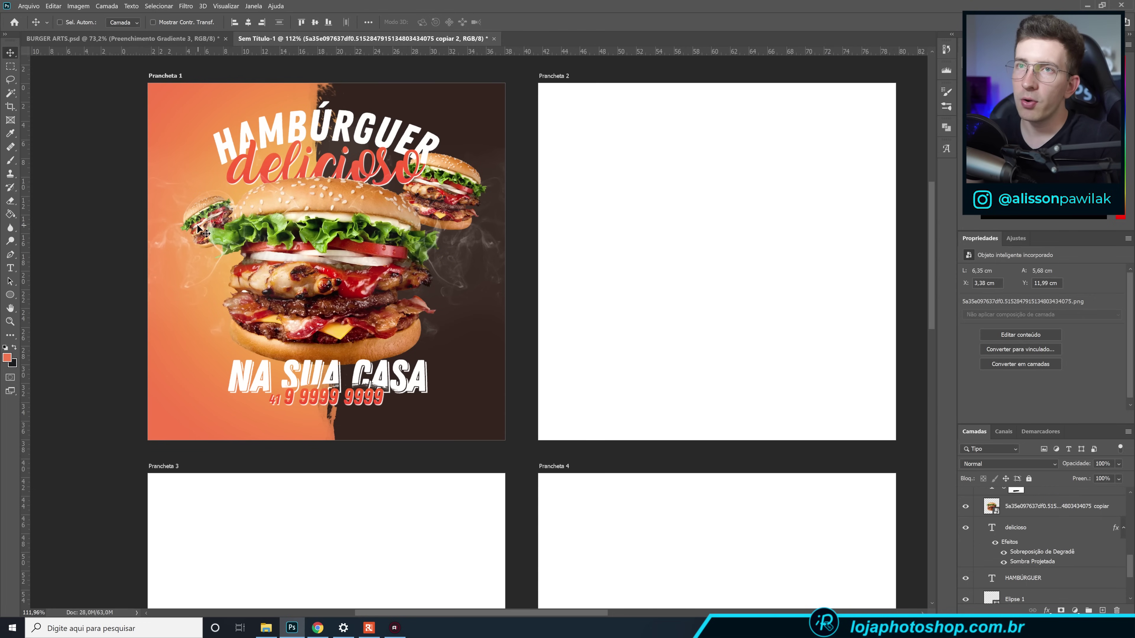
left_click_drag(210, 218, 202, 218)
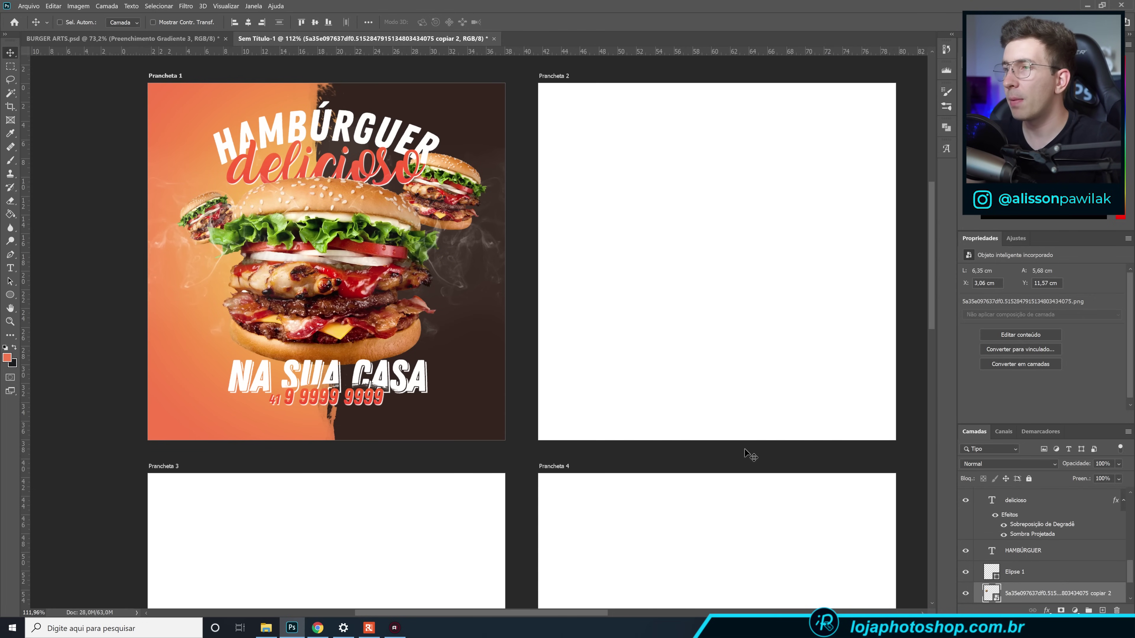
Duplicate the main burger layer and move the copy above the smoke layers to the top of Prancheta 1.
scroll(1064, 591, "up", 2)
left_click(965, 522)
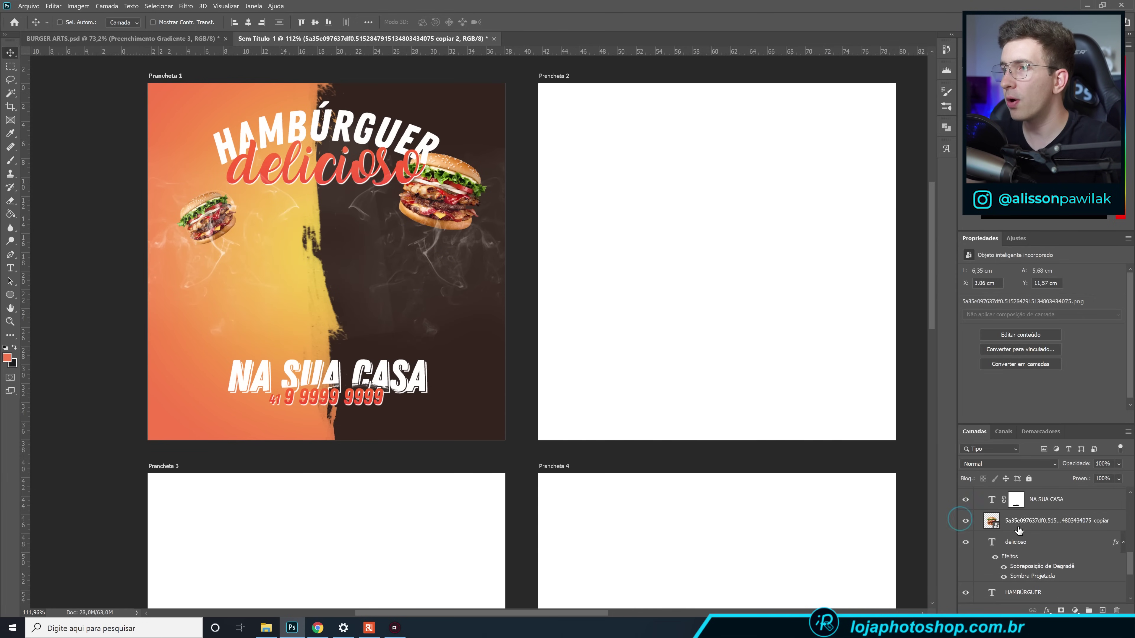
left_click(966, 522)
left_click(1027, 527)
key("ctrl+j")
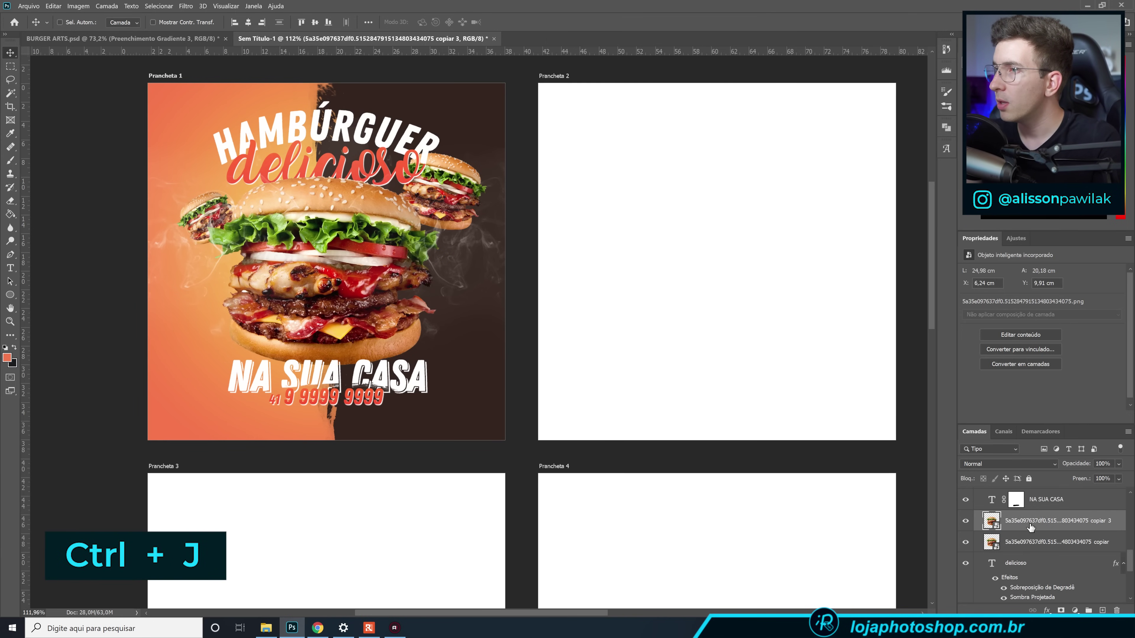
mouse_move(1030, 529)
left_mouse_down()
mouse_move(1037, 479)
mouse_move(1034, 518)
mouse_move(1028, 510)
left_mouse_up()
Place the new burger copy partly outside Prancheta 1's lower-left corner, scaled to about 112% and tilted -9.10°.
left_click_drag(344, 318, 143, 417)
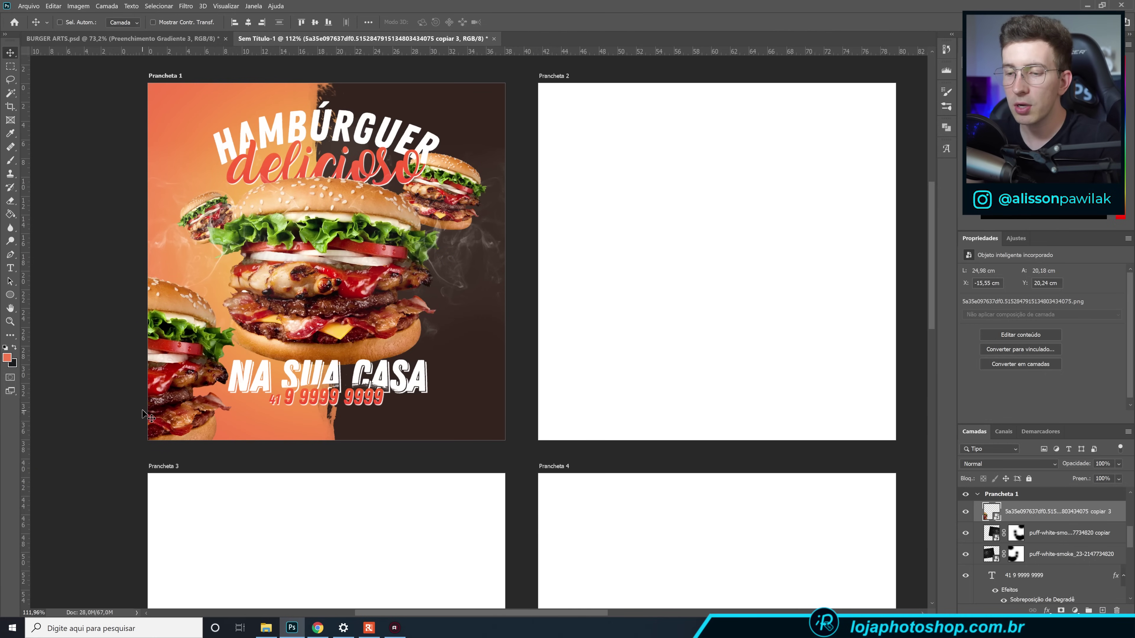
key("ctrl+t")
left_click_drag(263, 249, 263, 218)
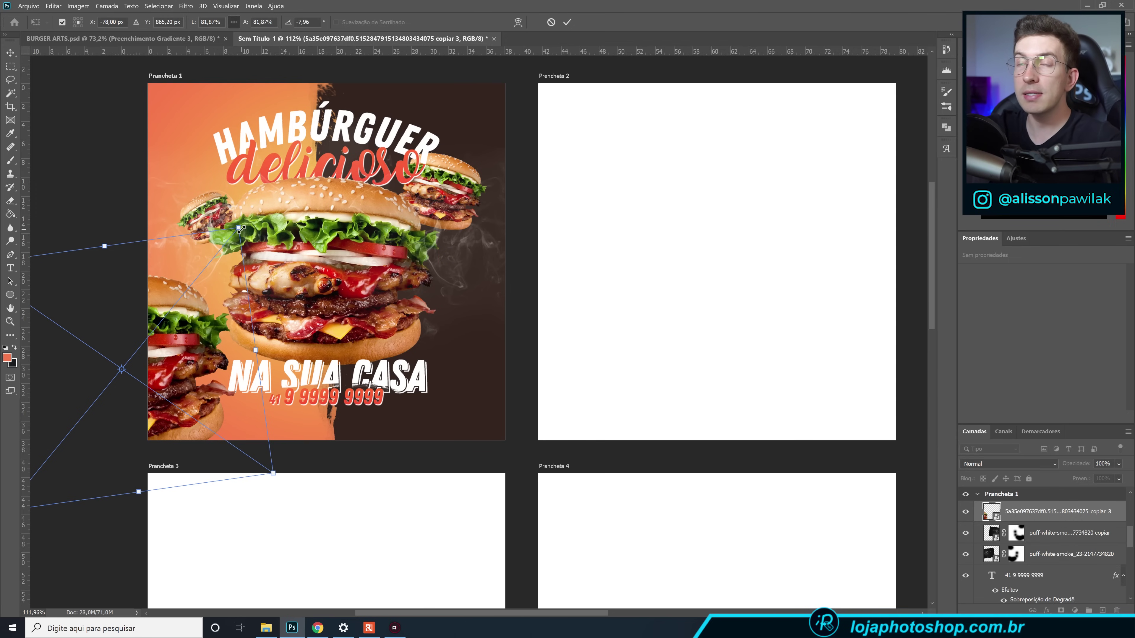
left_click_drag(240, 229, 205, 271)
left_click_drag(248, 173, 243, 170)
left_click_drag(191, 245, 190, 249)
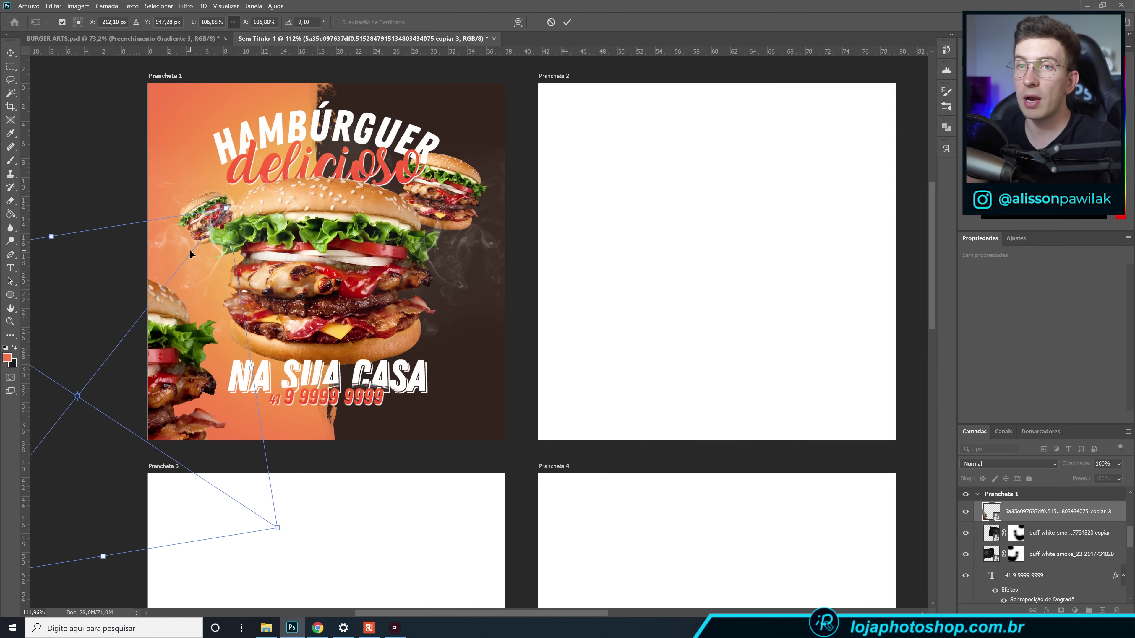
left_click_drag(226, 208, 204, 237)
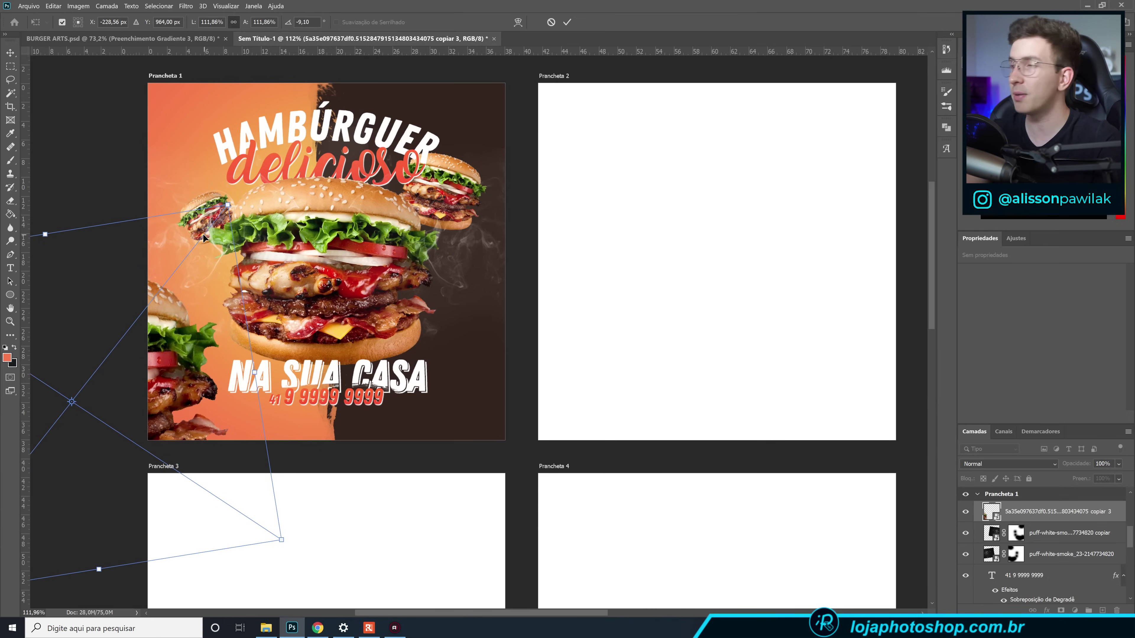
Commit the large lower-left burger's transform and apply a Gaussian Blur with a 12,5-pixel radius to it.
key("Return")
left_click(186, 5)
mouse_move(272, 112)
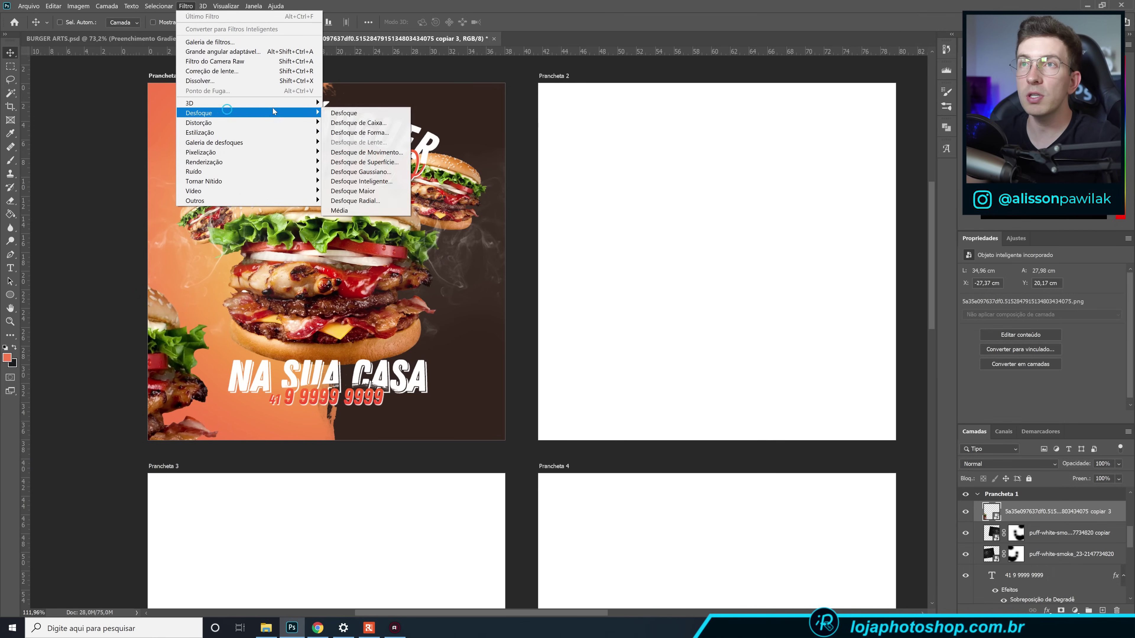
left_click(375, 176)
left_click_drag(855, 497, 852, 497)
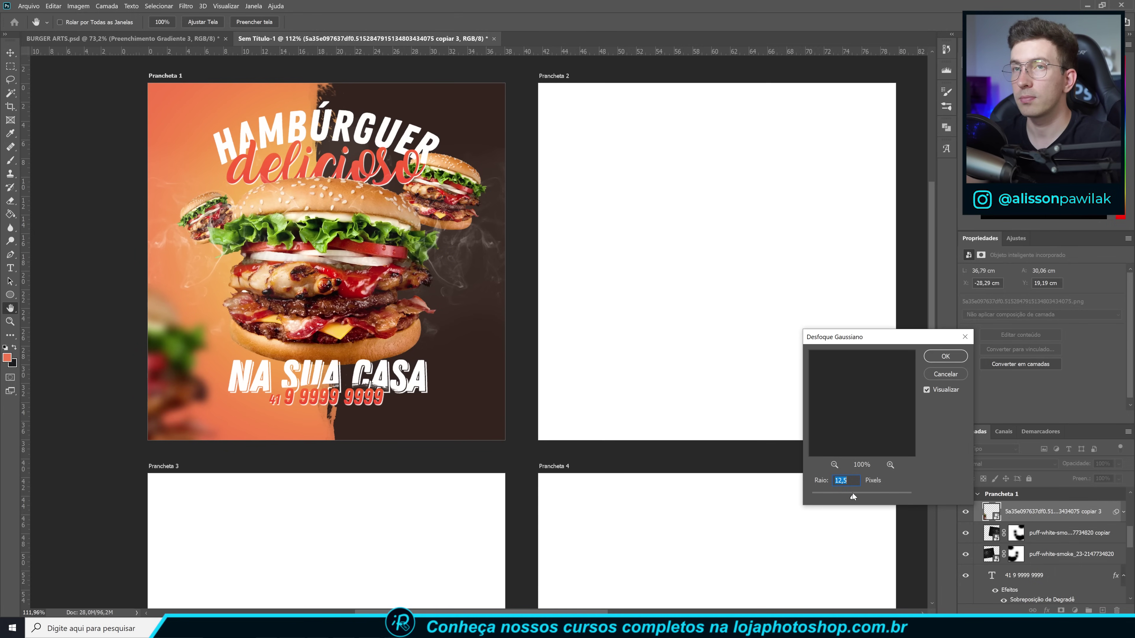
left_click(946, 358)
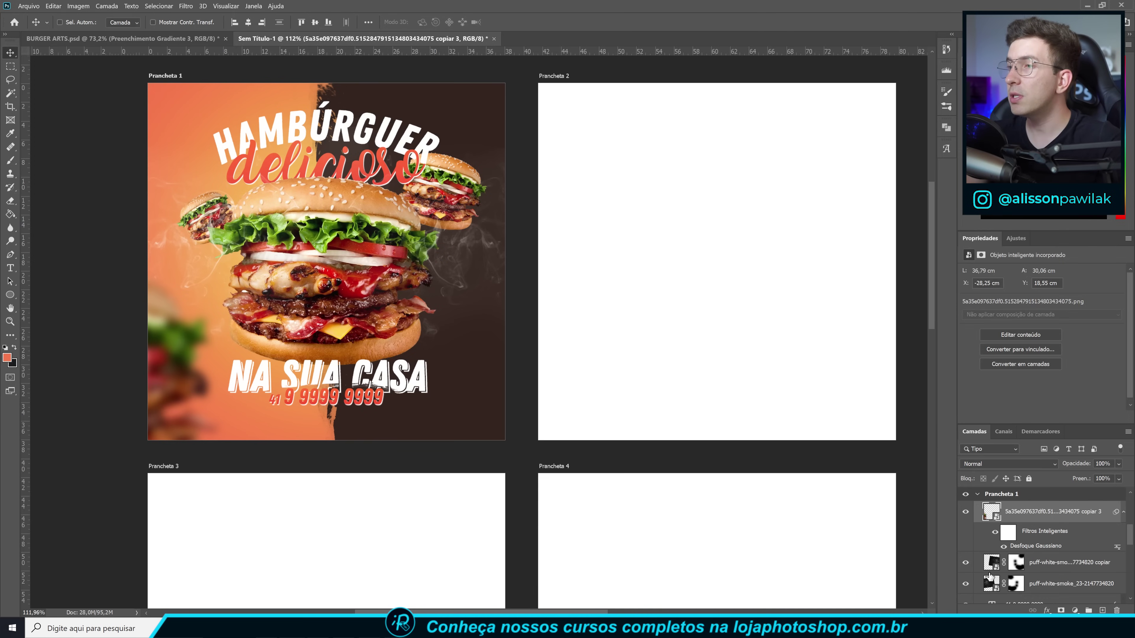
Identify the small burger on the orange side by toggling layer visibility, and select its "copiar 2" layer.
scroll(978, 579, "down", 3)
scroll(1023, 559, "down", 2)
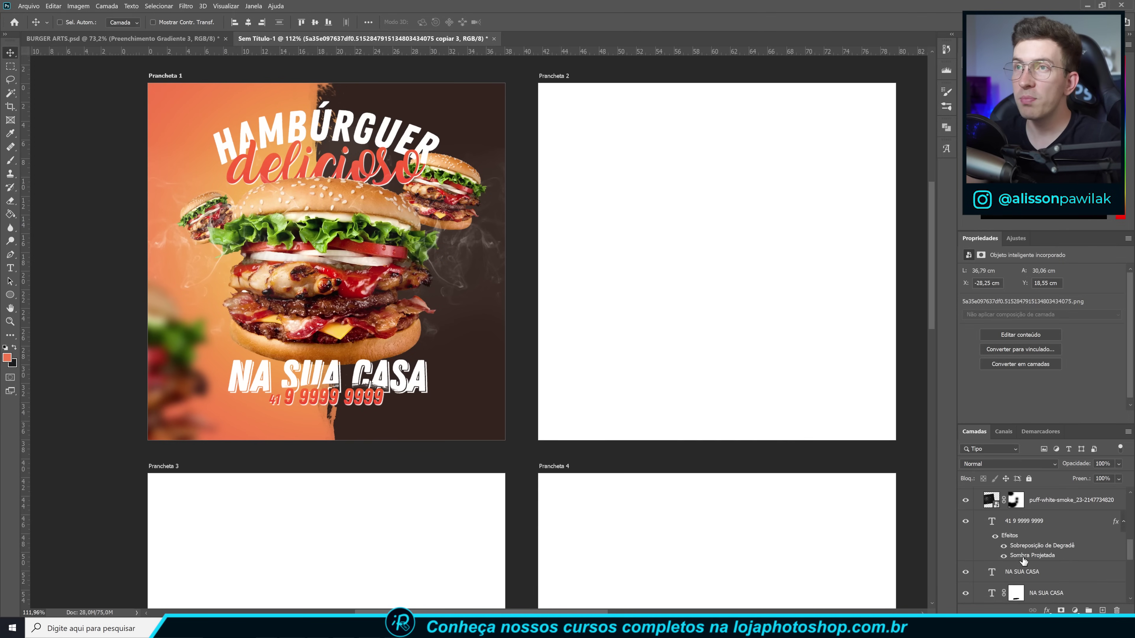
scroll(1023, 560, "down", 3)
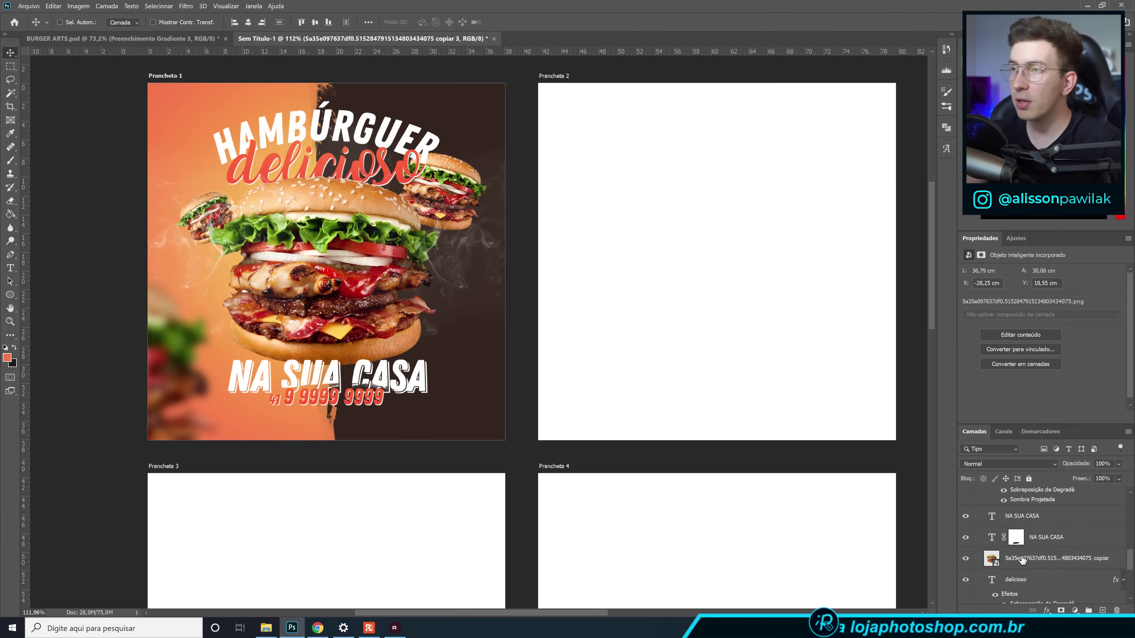
left_click(966, 559)
left_click(966, 559)
scroll(1022, 563, "down", 3)
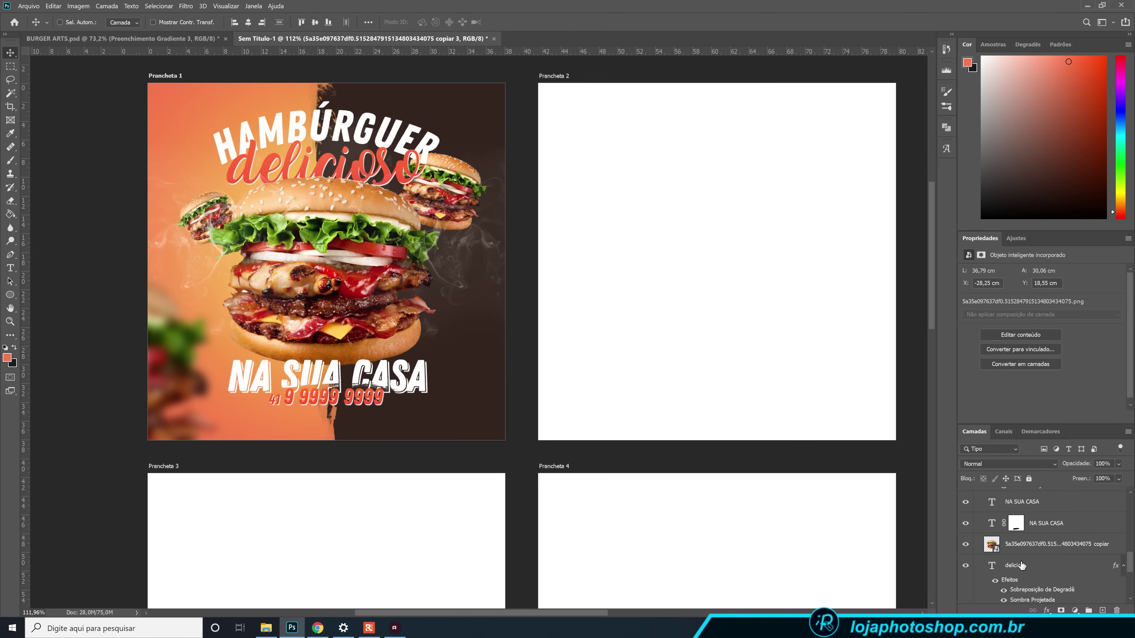
scroll(1022, 564, "down", 3)
left_click(965, 562)
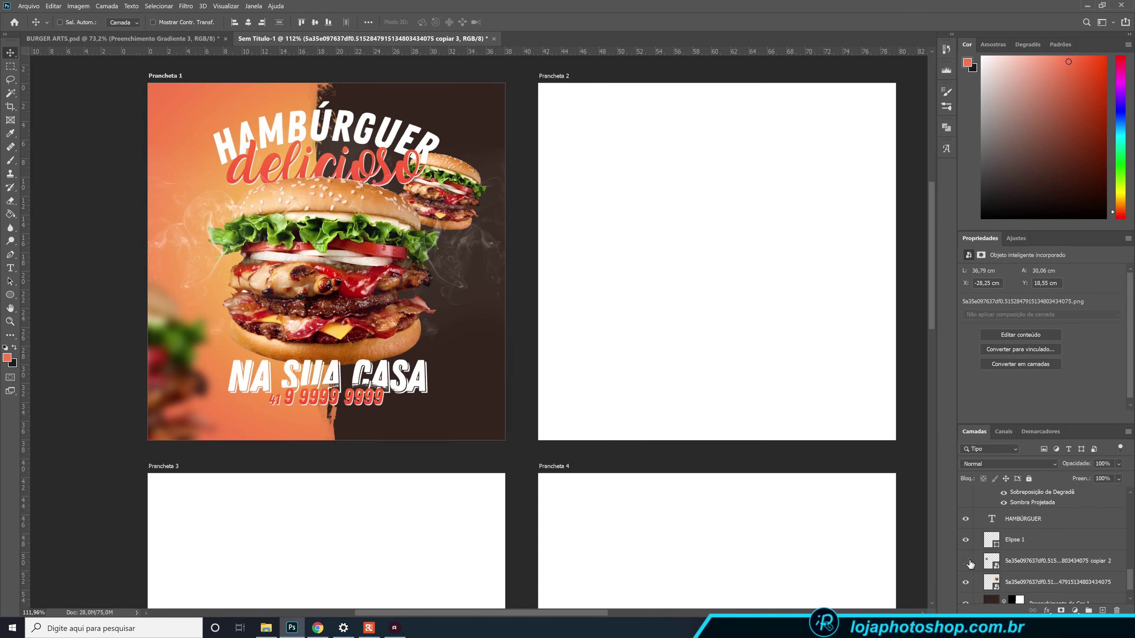
left_click(966, 562)
left_click(1035, 569)
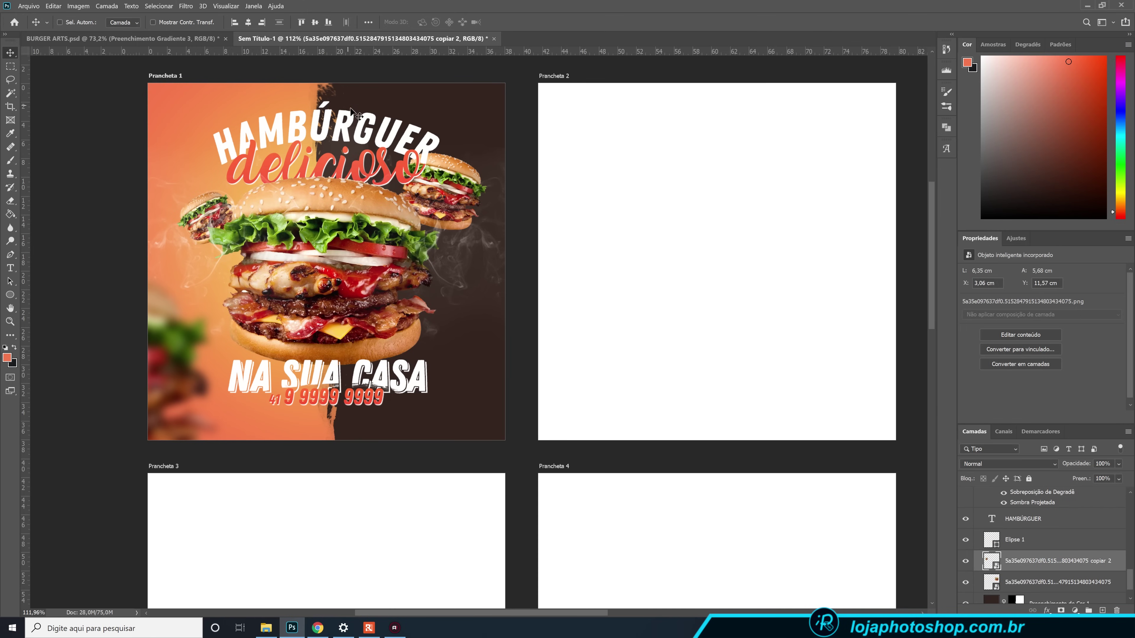
Apply a Motion Blur to the small left burger with an angle of -68° and a distance of 64 pixels.
left_click(186, 6)
mouse_move(219, 111)
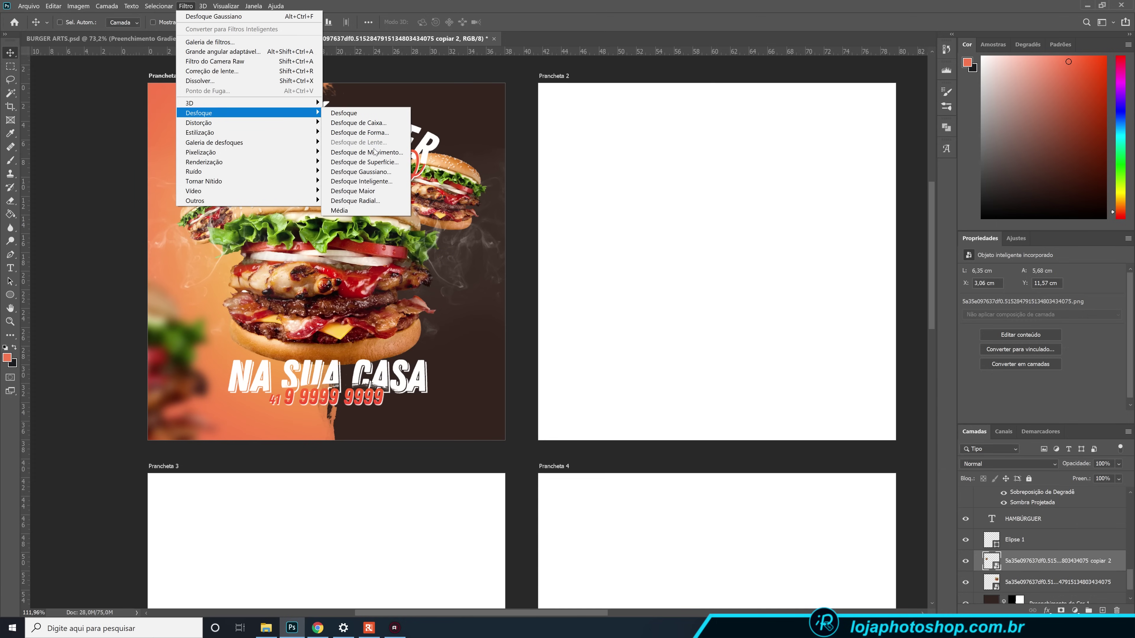
left_click(375, 153)
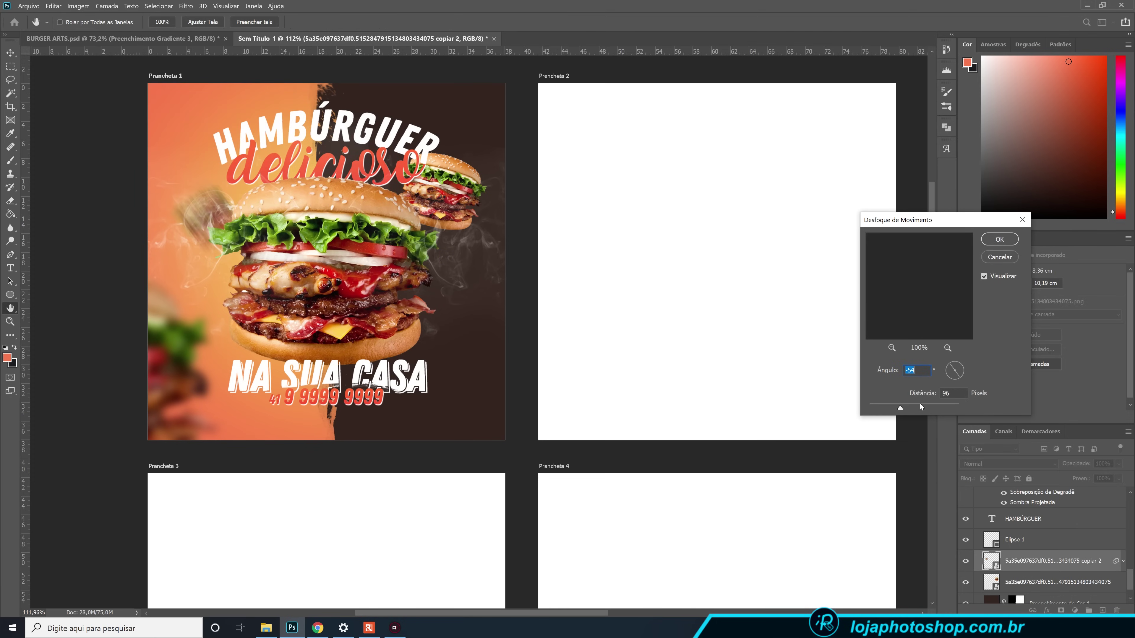
left_click(958, 377)
mouse_move(902, 404)
left_mouse_down()
mouse_move(888, 409)
mouse_move(925, 408)
mouse_move(895, 407)
left_mouse_up()
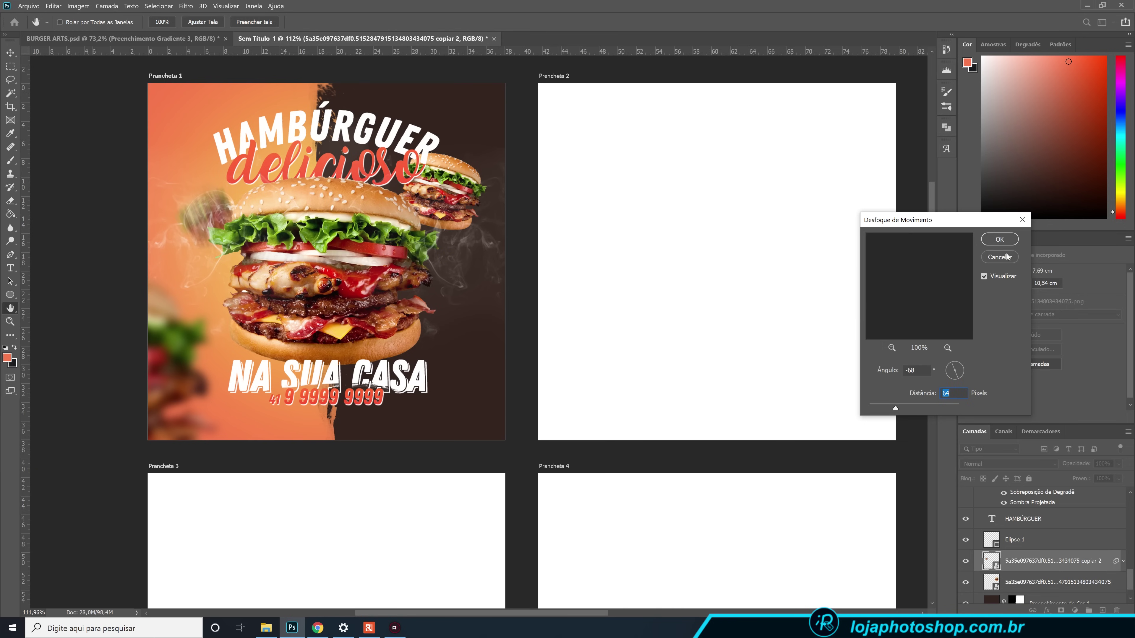
key("Return")
Apply a Motion Blur to the upper-right burger with an angle of 62° and a distance of 38 pixels.
scroll(1056, 546, "down", 1)
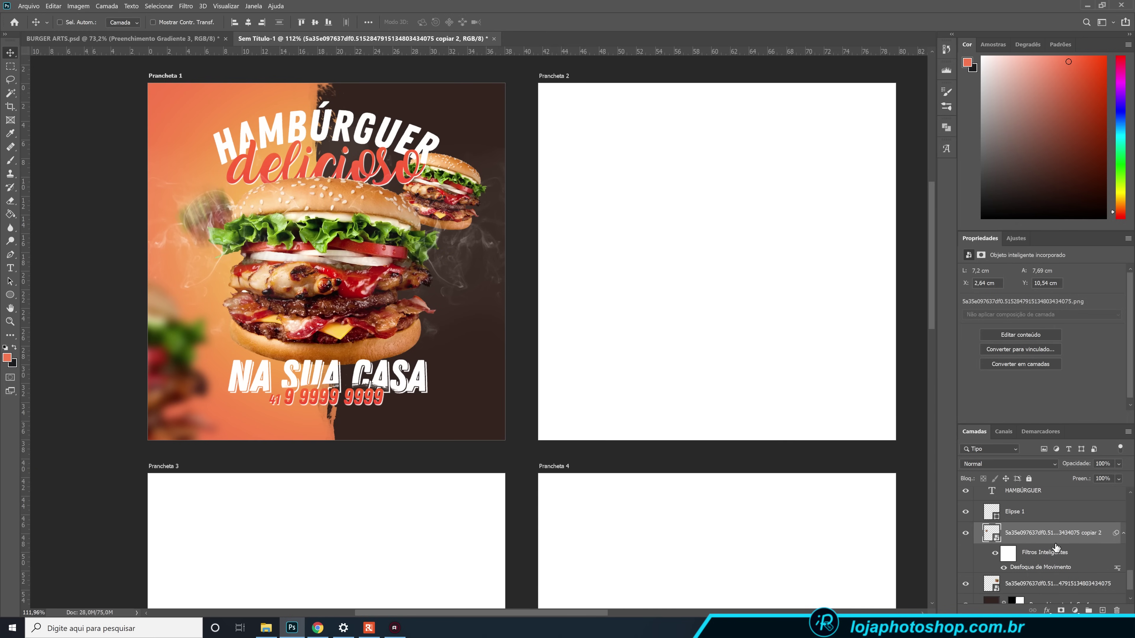
left_click(1052, 584)
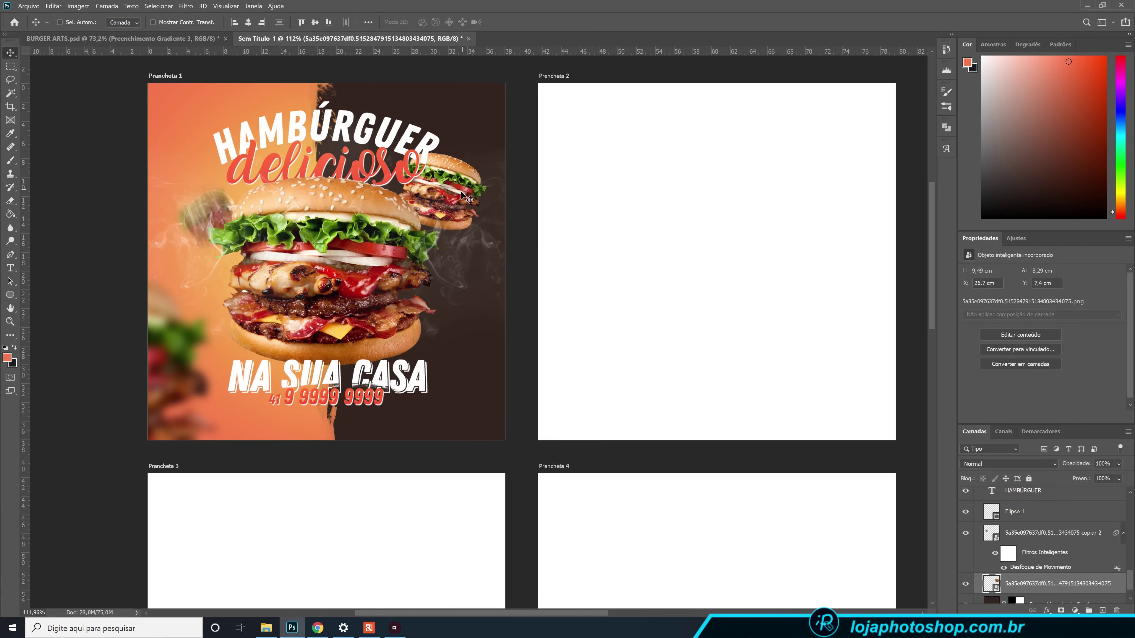
left_click(186, 6)
mouse_move(290, 113)
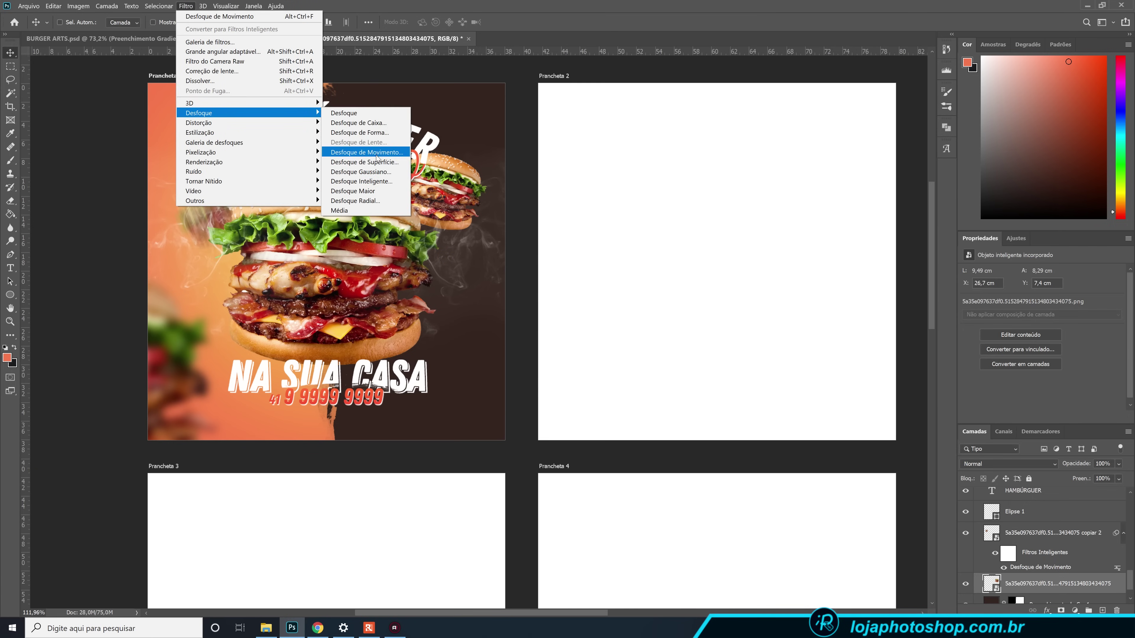
left_click(367, 152)
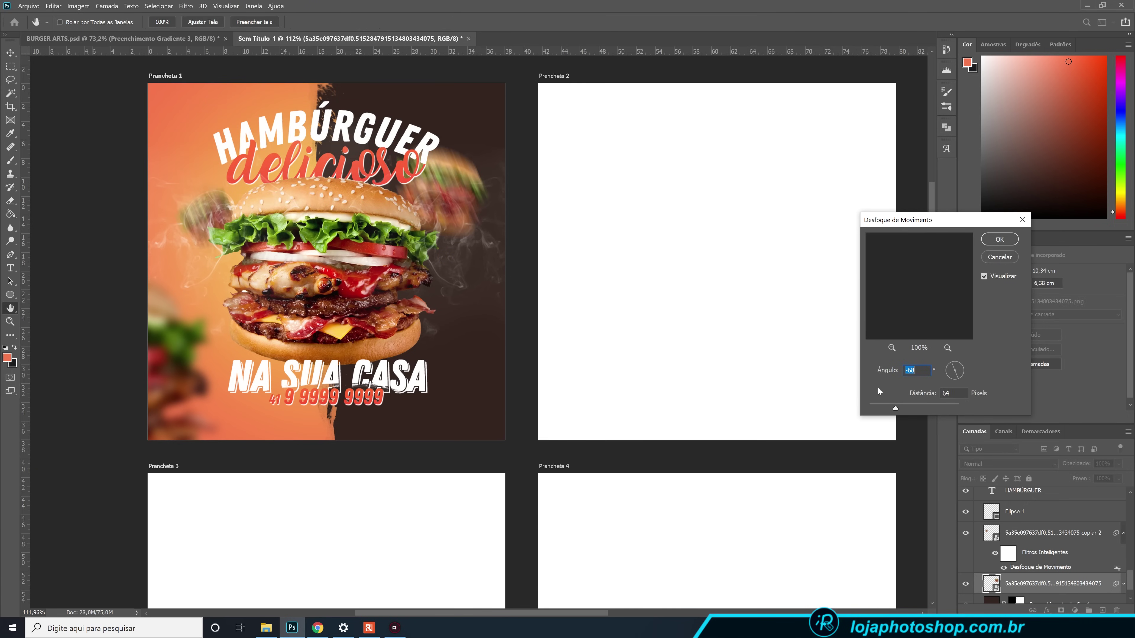
left_click_drag(950, 369, 955, 363)
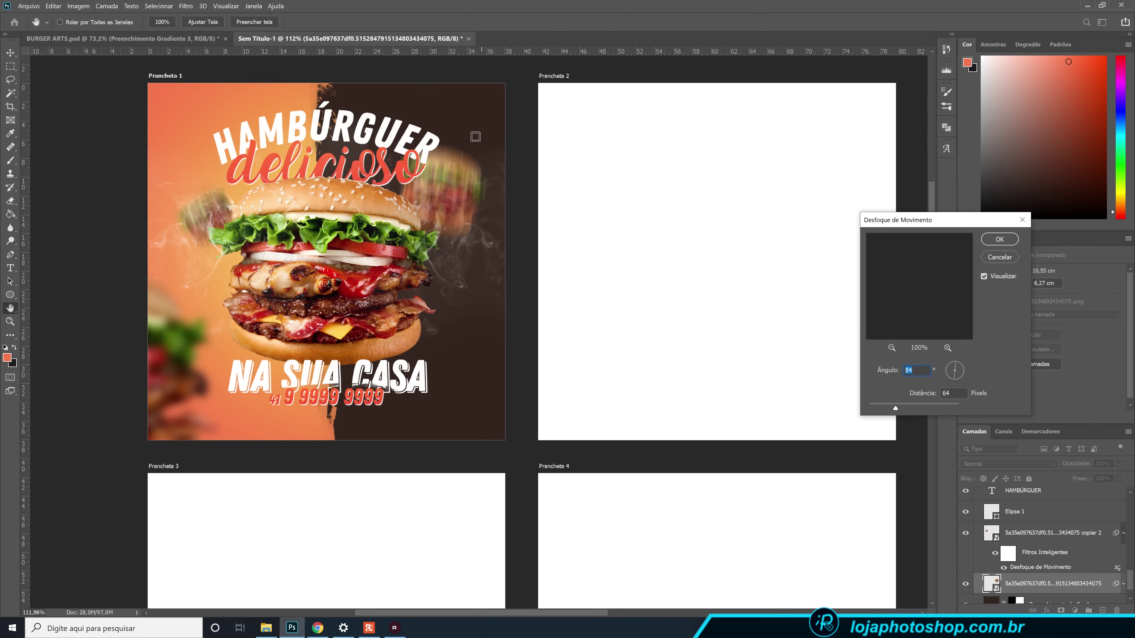
left_click(957, 367)
left_click(958, 367)
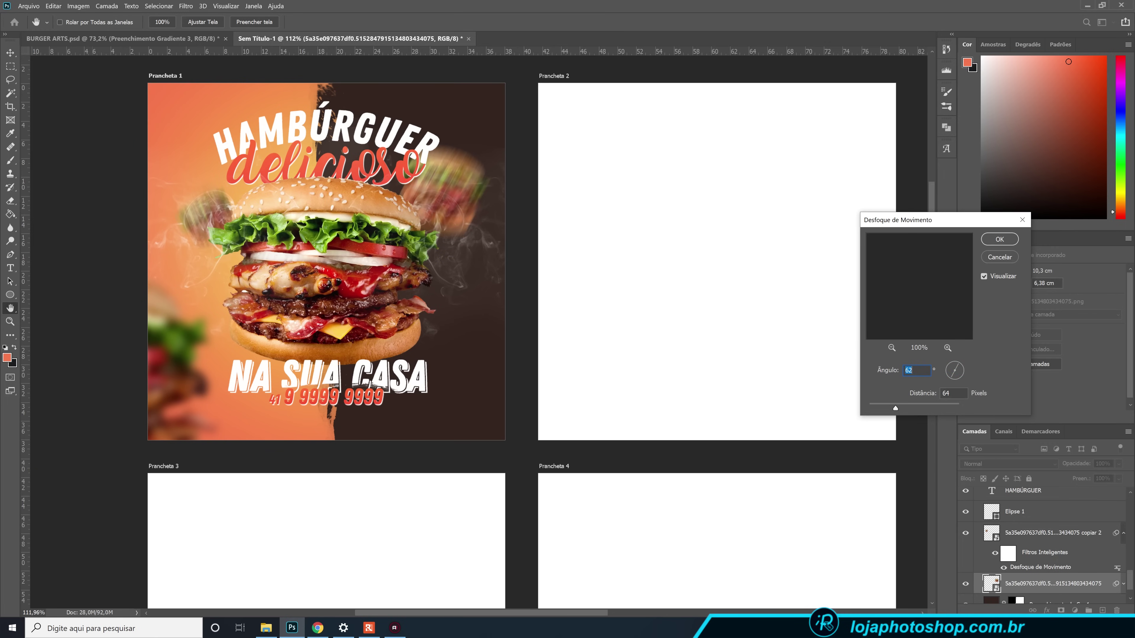
left_click(888, 407)
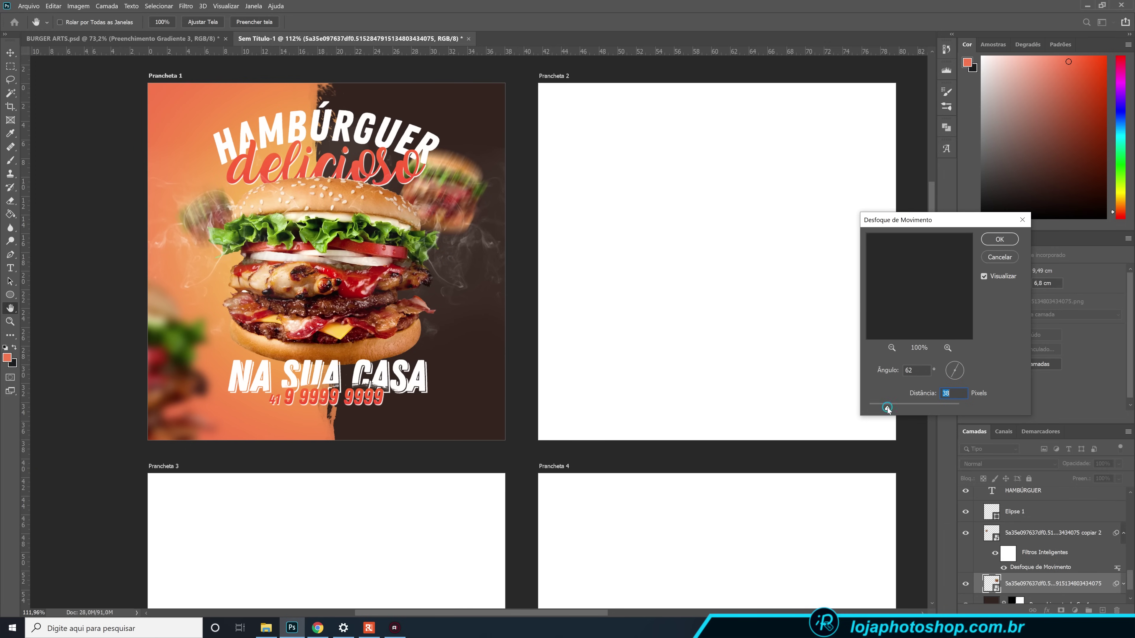
left_click(997, 240)
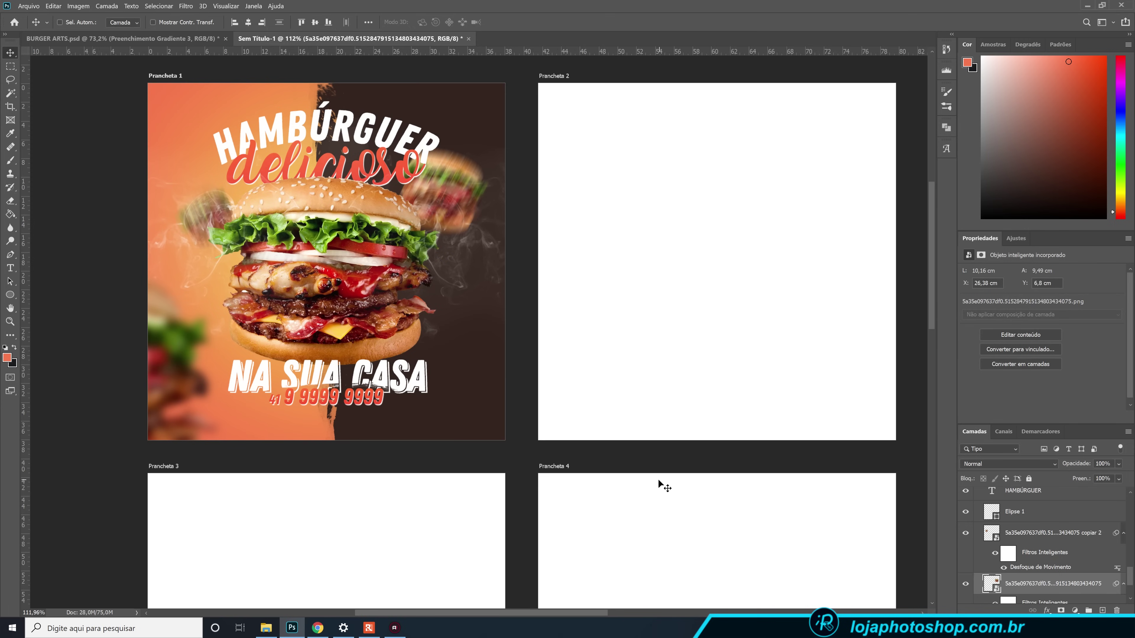
Place the pngfuel.com delivery scooter image on Prancheta 1 beside the burger's lower right, about 3,63 × 3,49 cm.
left_click(266, 628)
left_click(212, 77)
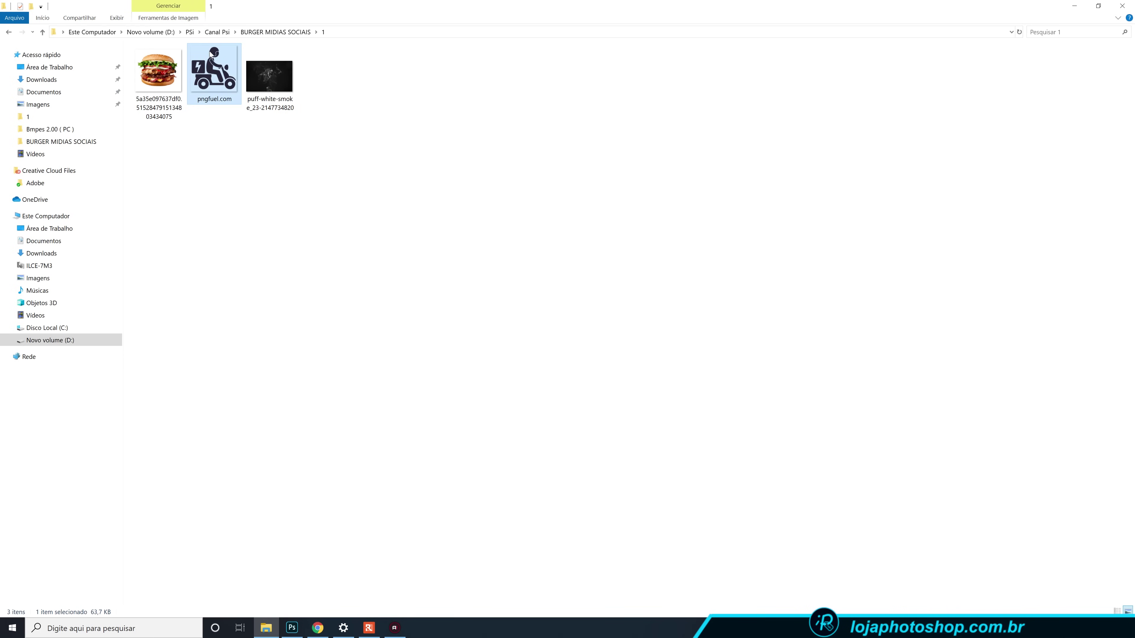
left_click_drag(209, 86, 436, 395)
left_click_drag(496, 100, 463, 332)
left_click(567, 22)
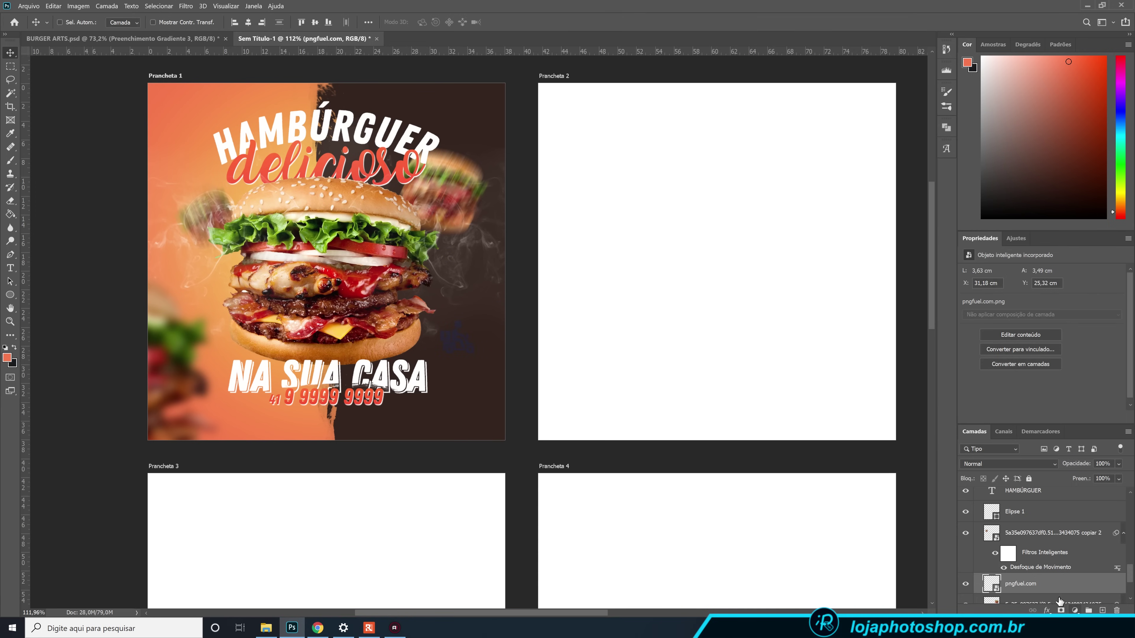
Rasterize the pngfuel.com delivery scooter layer.
scroll(474, 326, "up", 5)
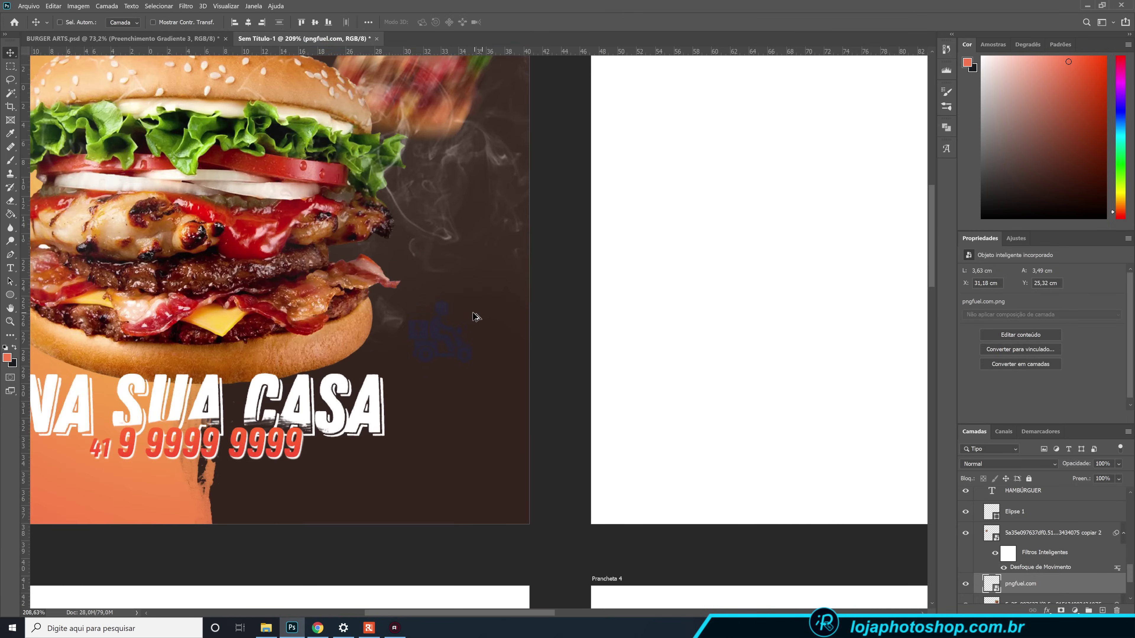
scroll(422, 344, "up", 4)
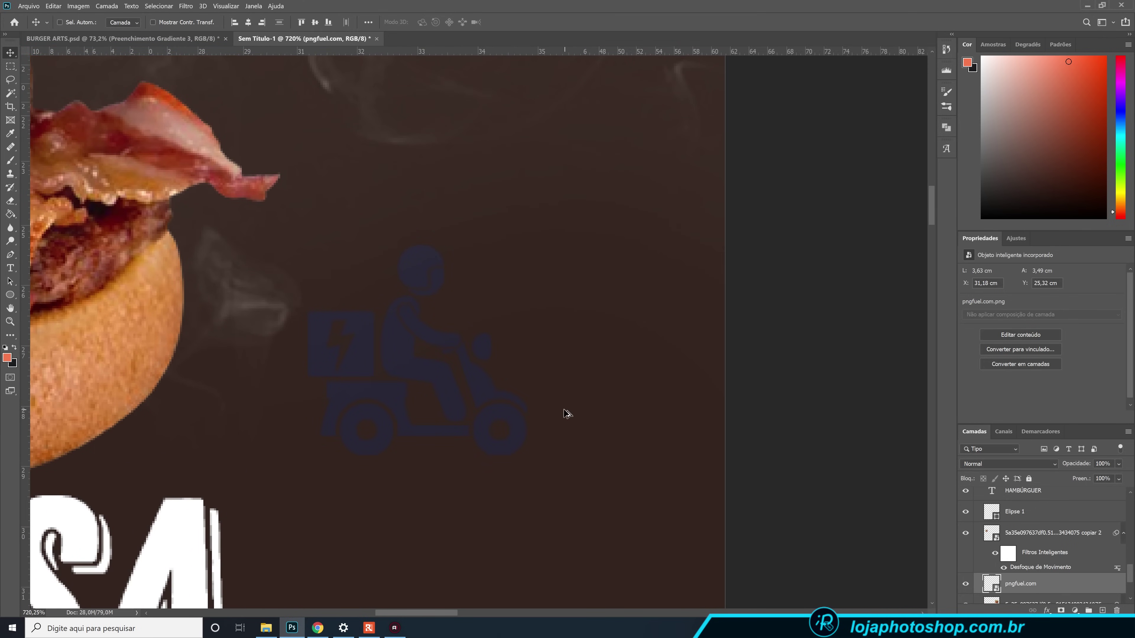
scroll(469, 398, "down", 8)
scroll(766, 438, "down", 2)
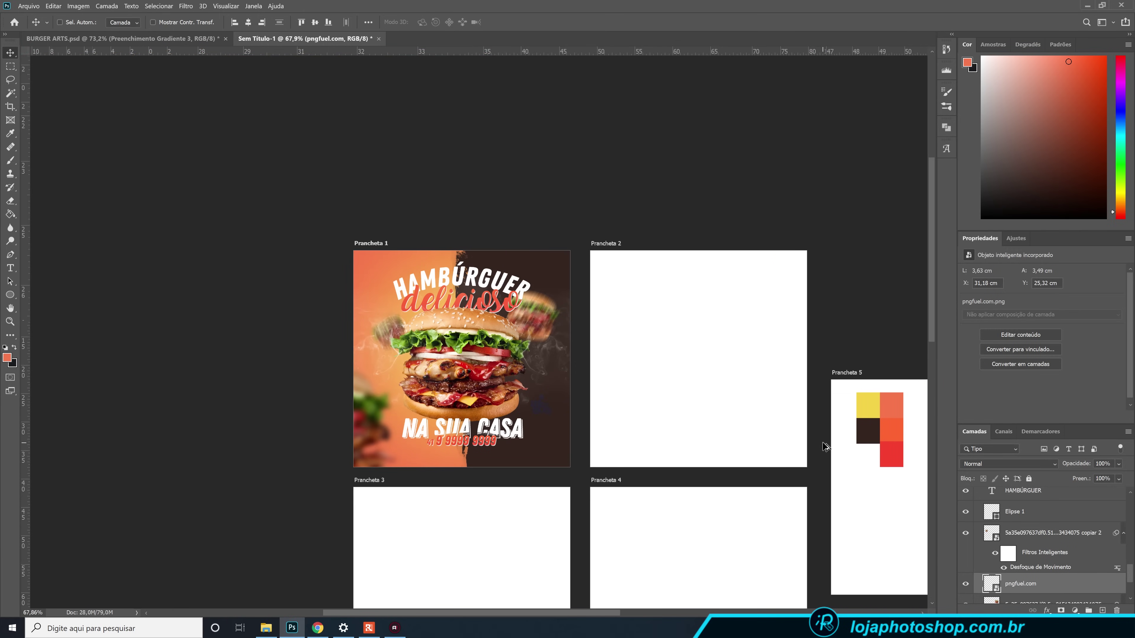
scroll(560, 417, "up", 2)
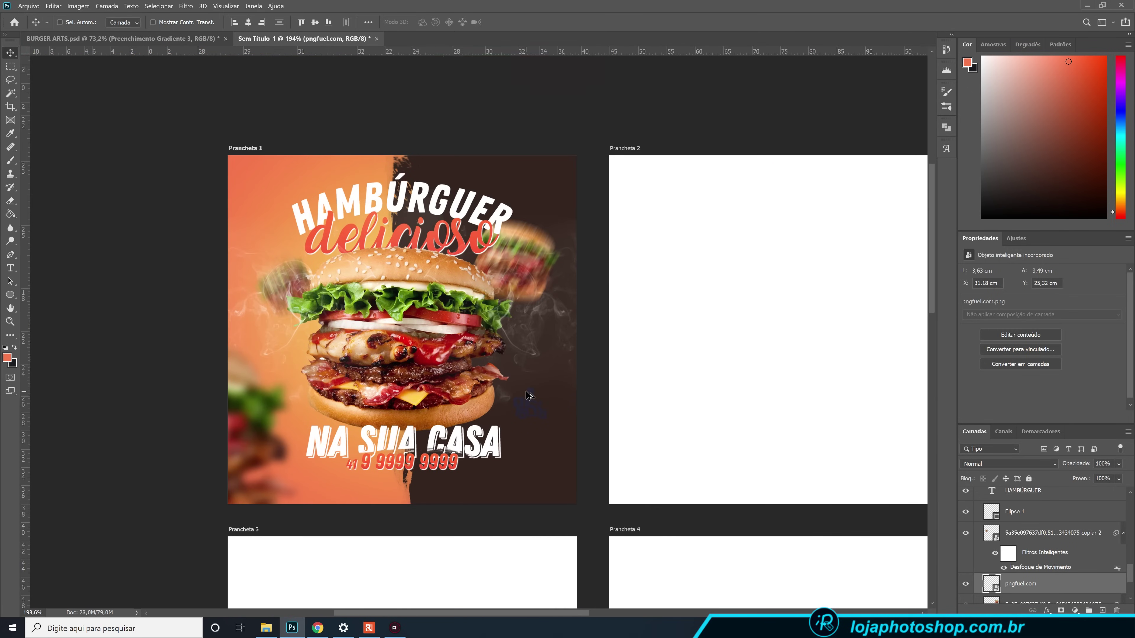
scroll(532, 398, "up", 6)
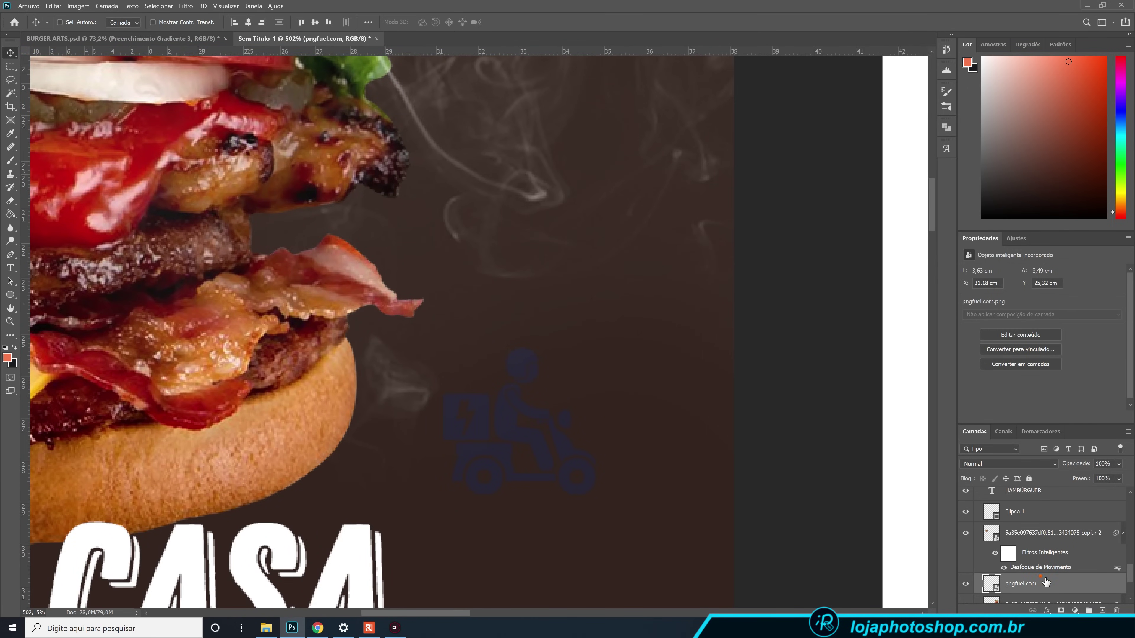
right_click(1046, 582)
left_click(1032, 323)
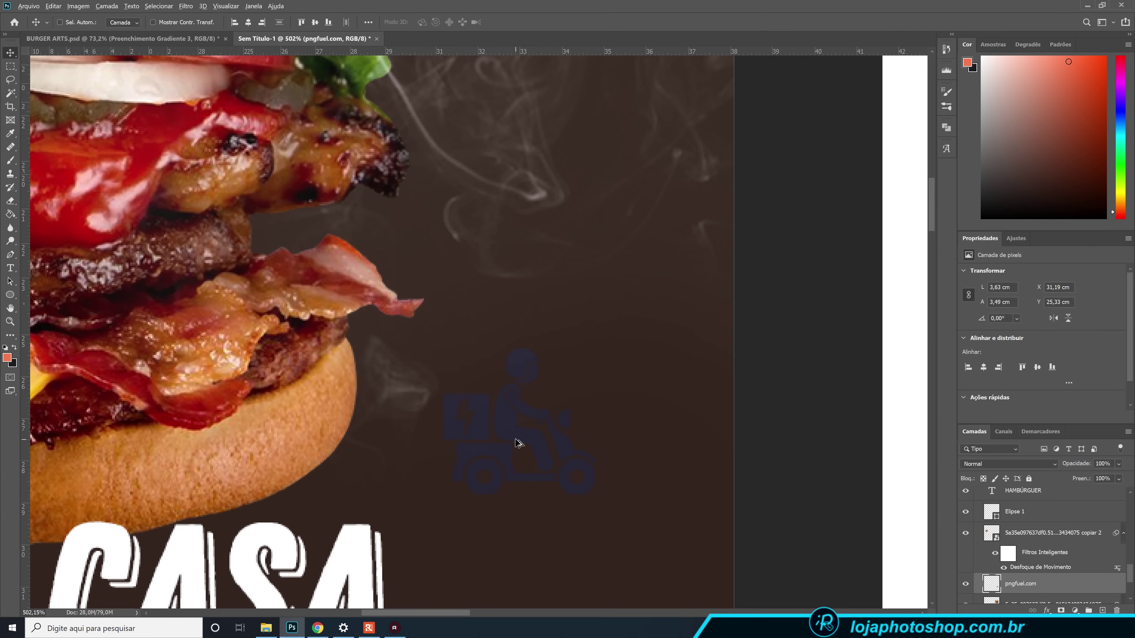
Select the scooter's delivery box with a rectangular marquee and cut it to a new layer.
scroll(519, 447, "up", 3)
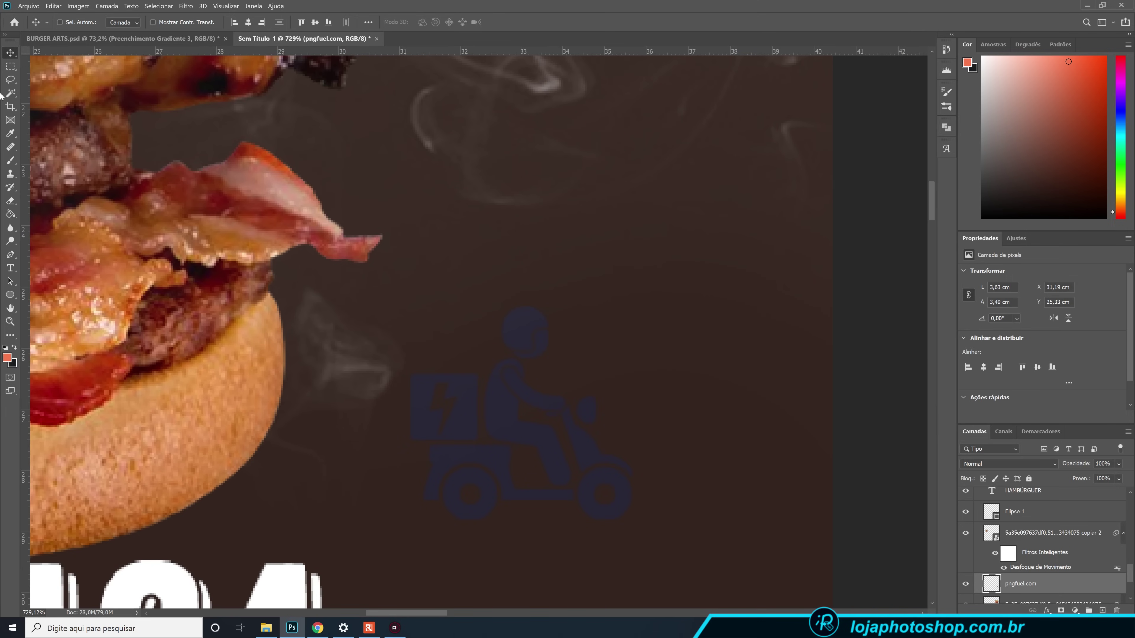
right_click(11, 67)
left_click(33, 68)
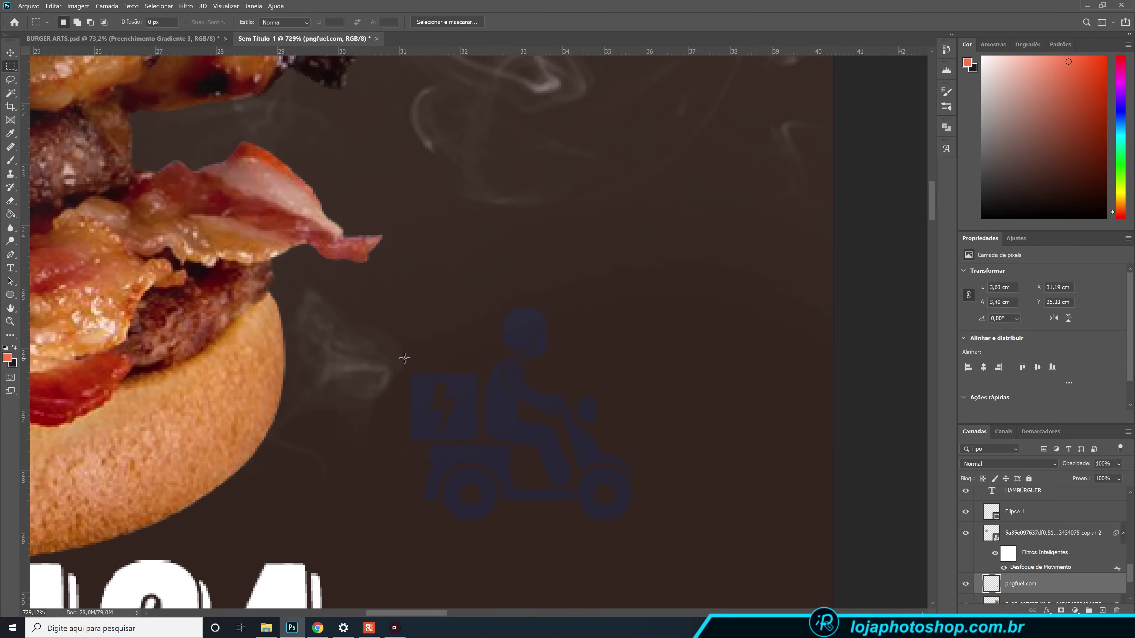
left_click_drag(396, 360, 481, 442)
key("ctrl+shift+j")
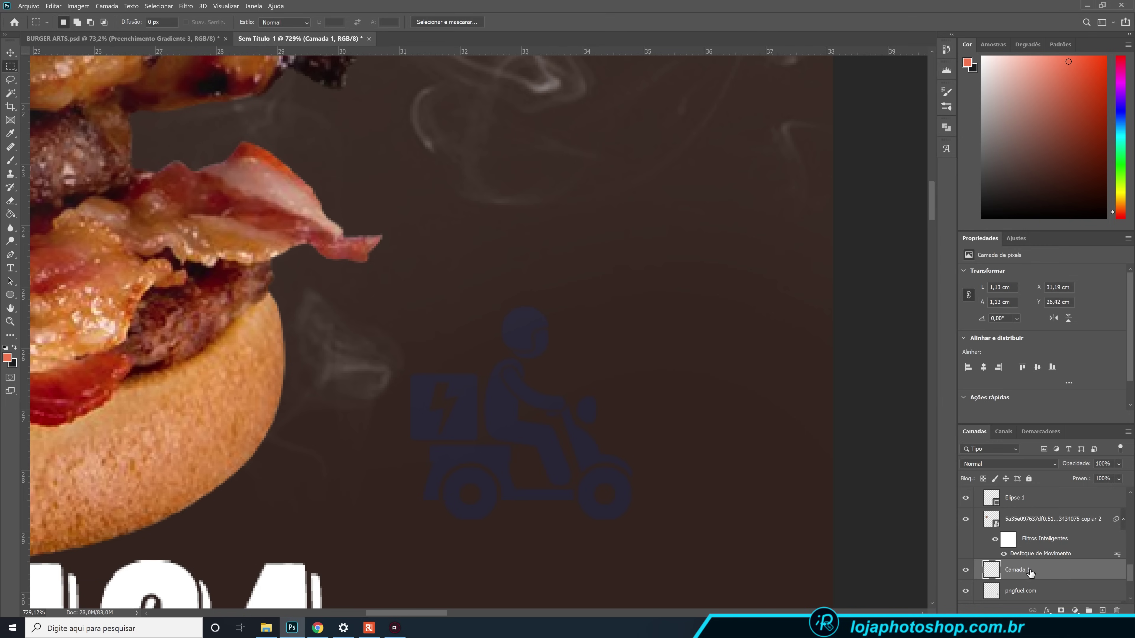
Apply a Color Overlay to the delivery box layer Camada 1, using orange ff6631 sampled from the palette on Prancheta 5.
double_click(1055, 572)
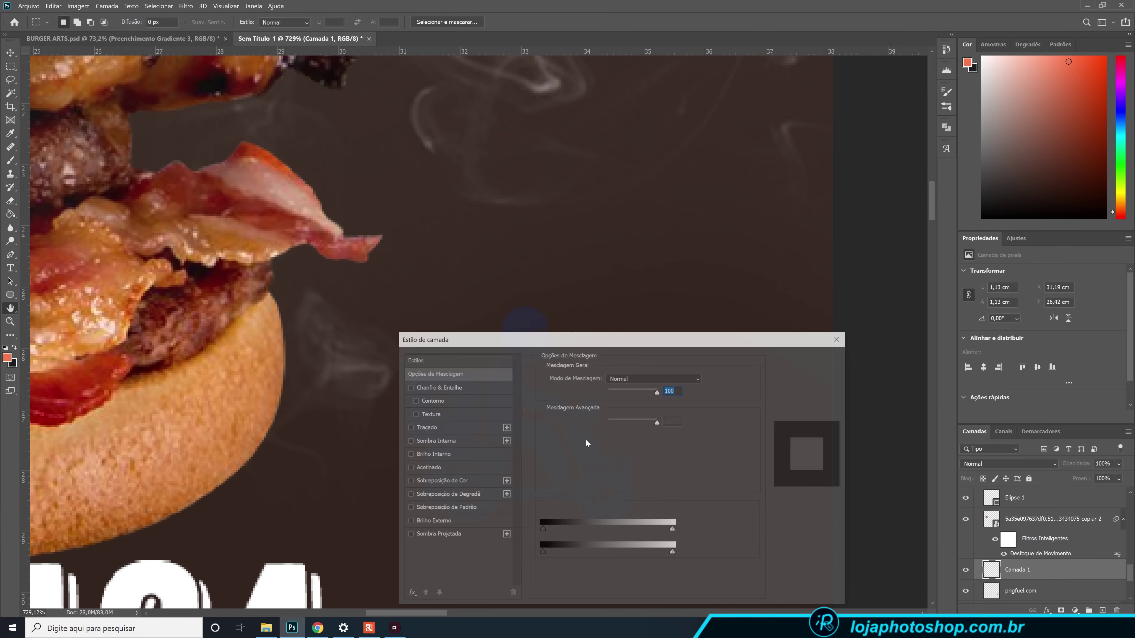
left_click_drag(543, 344, 250, 27)
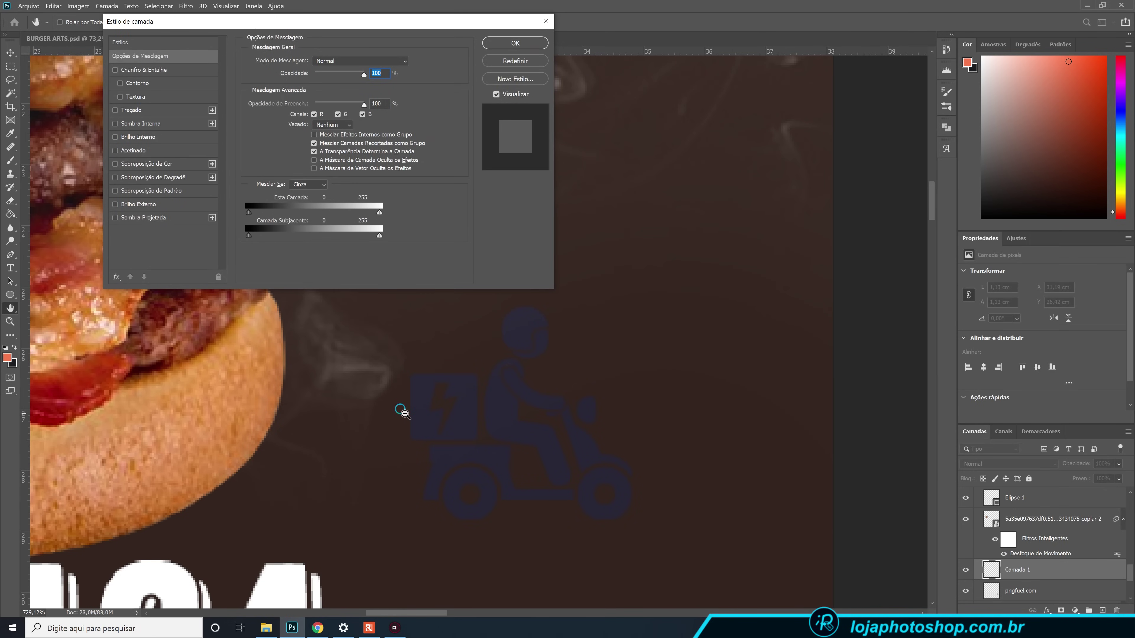
scroll(404, 415, "down", 4)
scroll(406, 415, "down", 4)
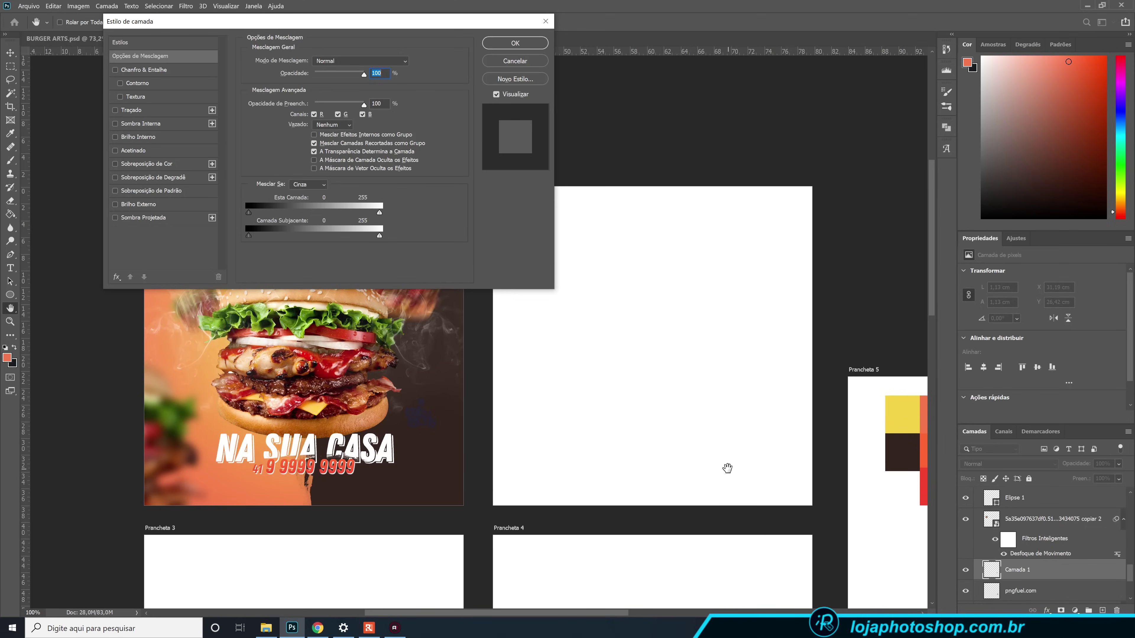
left_click_drag(727, 469, 461, 457)
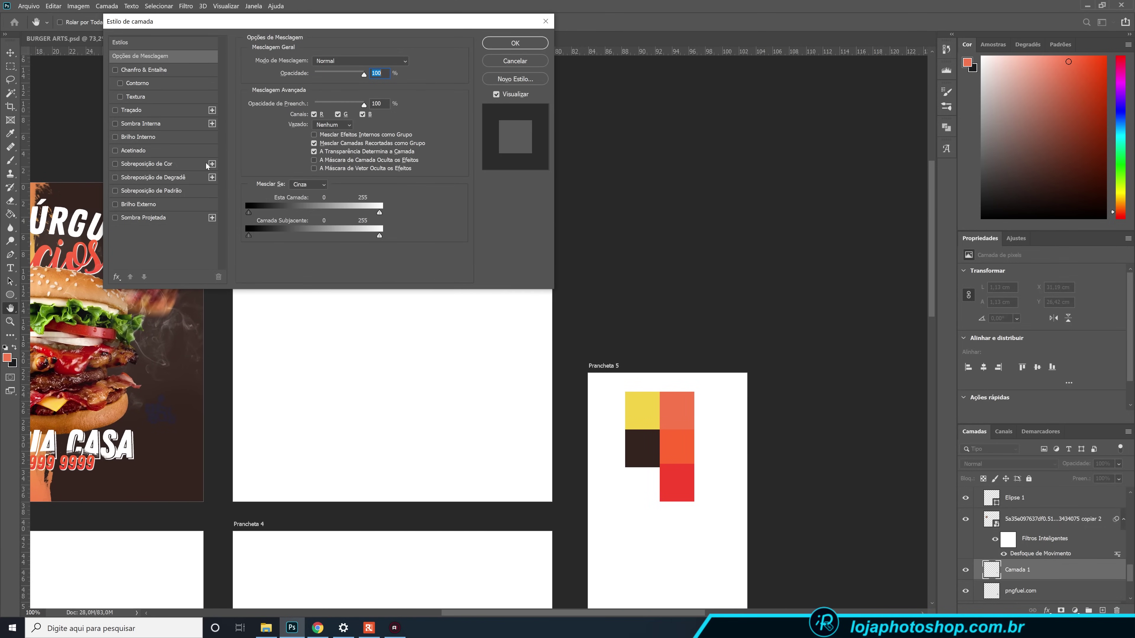
left_click(150, 164)
left_click(416, 62)
left_click(679, 451)
left_click(684, 421)
left_click(685, 446)
left_click(690, 410)
left_click(684, 440)
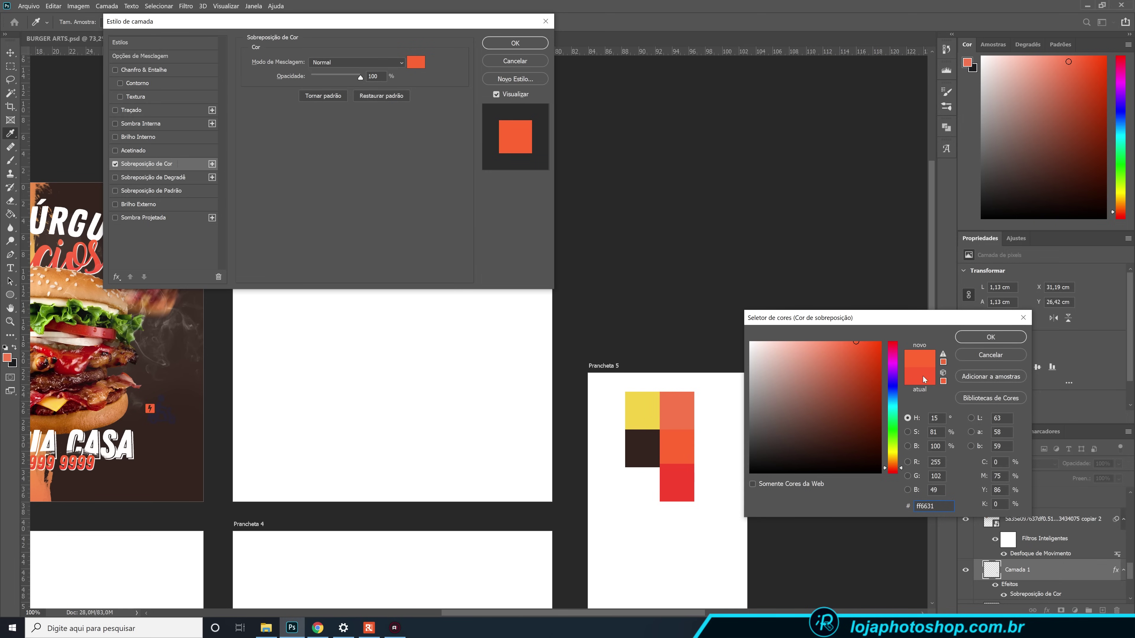
left_click(988, 337)
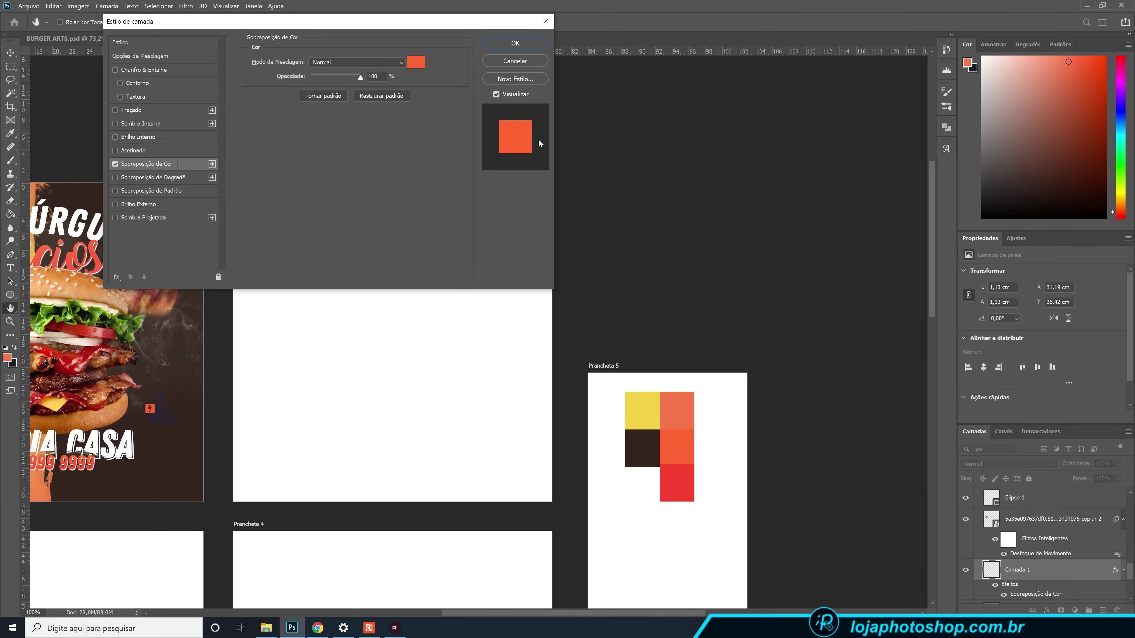
left_click(515, 43)
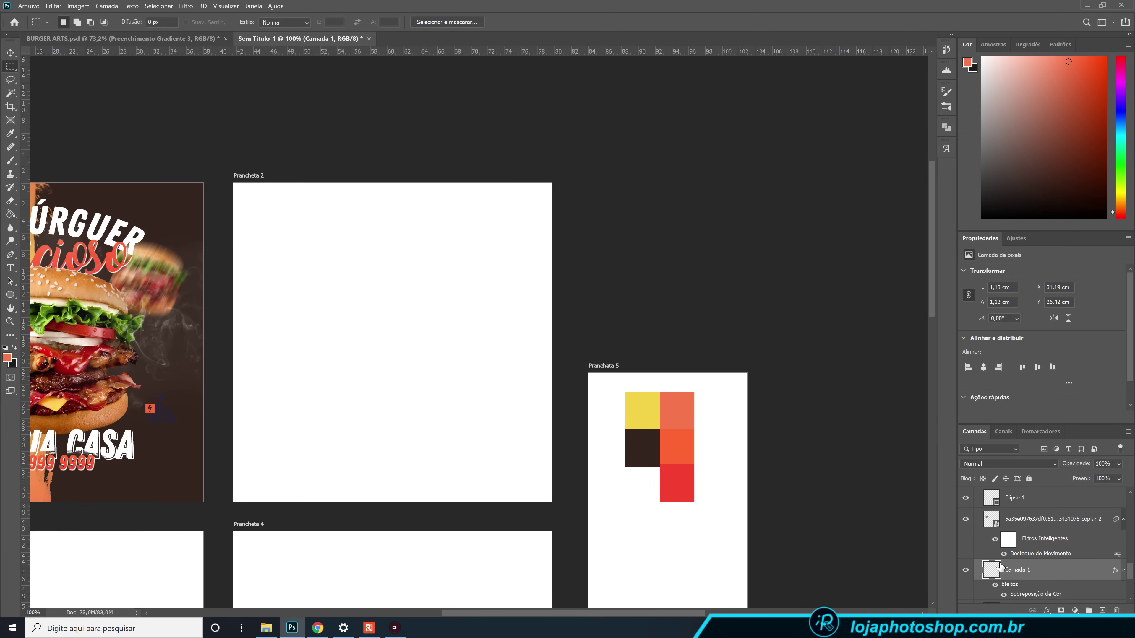
Apply a white ffffff Color Overlay to the pngfuel.com scooter layer.
scroll(997, 570, "down", 1)
scroll(996, 571, "down", 1)
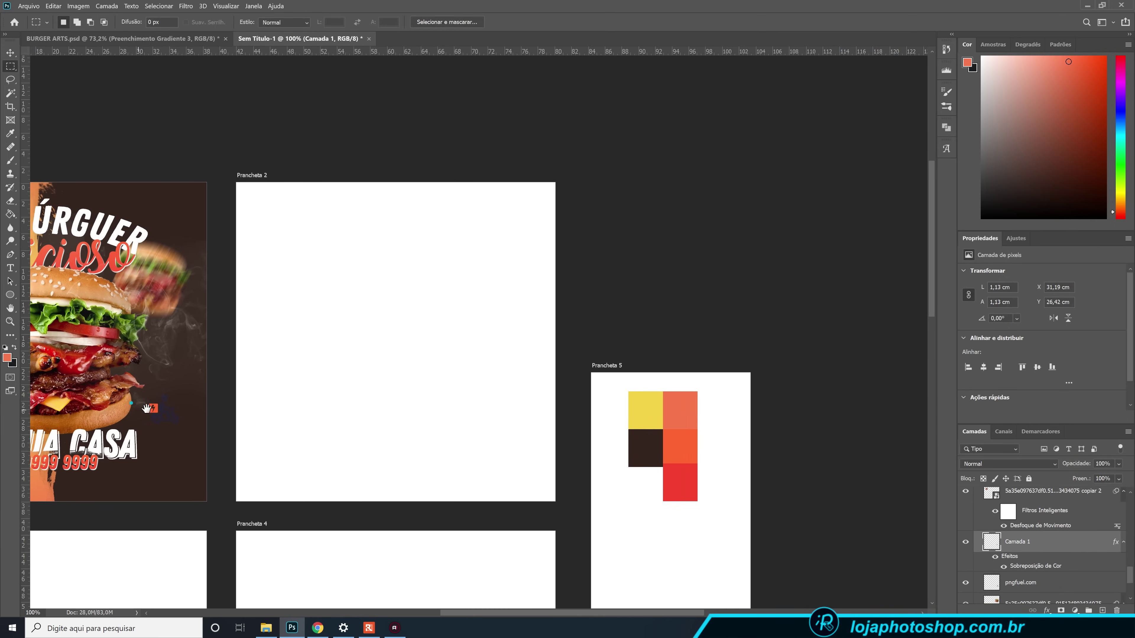
left_click_drag(138, 408, 214, 411)
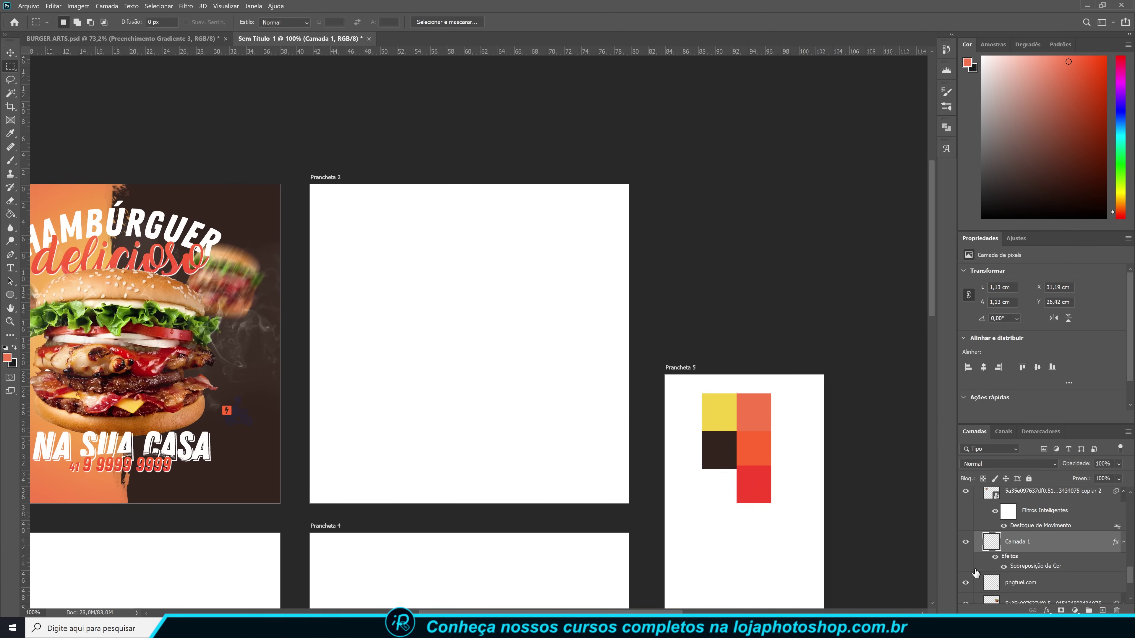
left_click(965, 543)
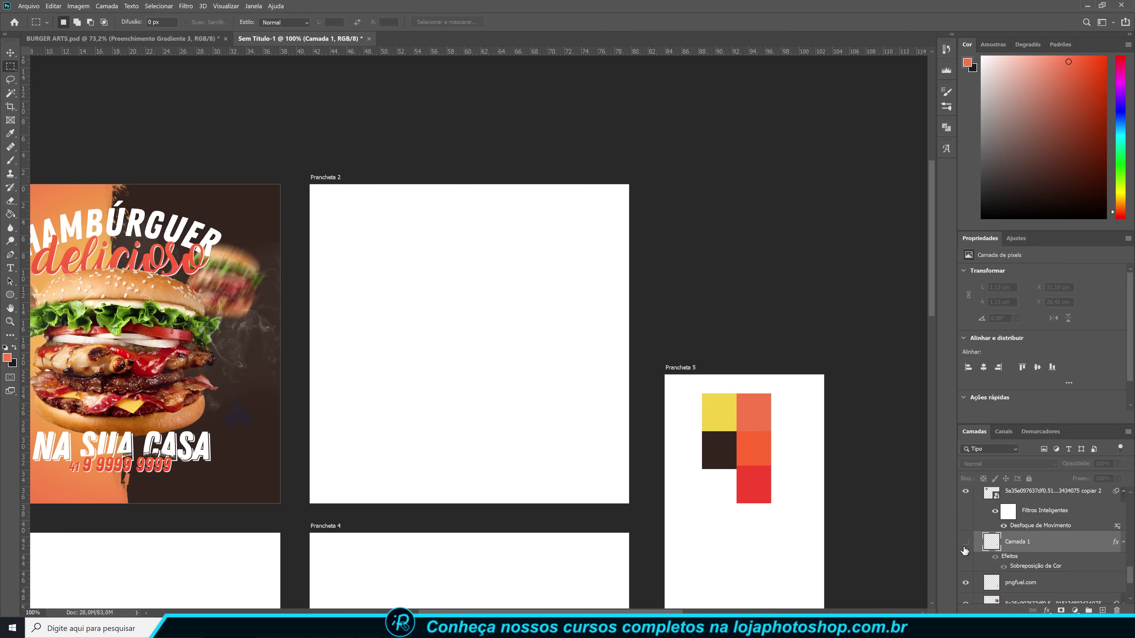
left_click(967, 582)
left_click(1059, 582)
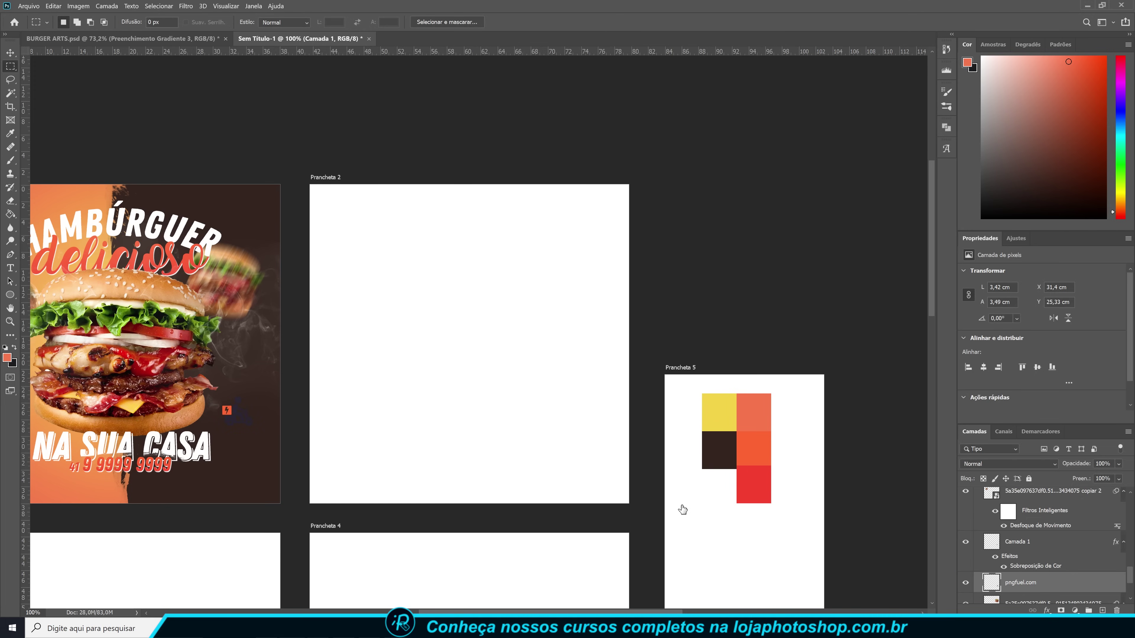
key("h")
left_click(169, 165)
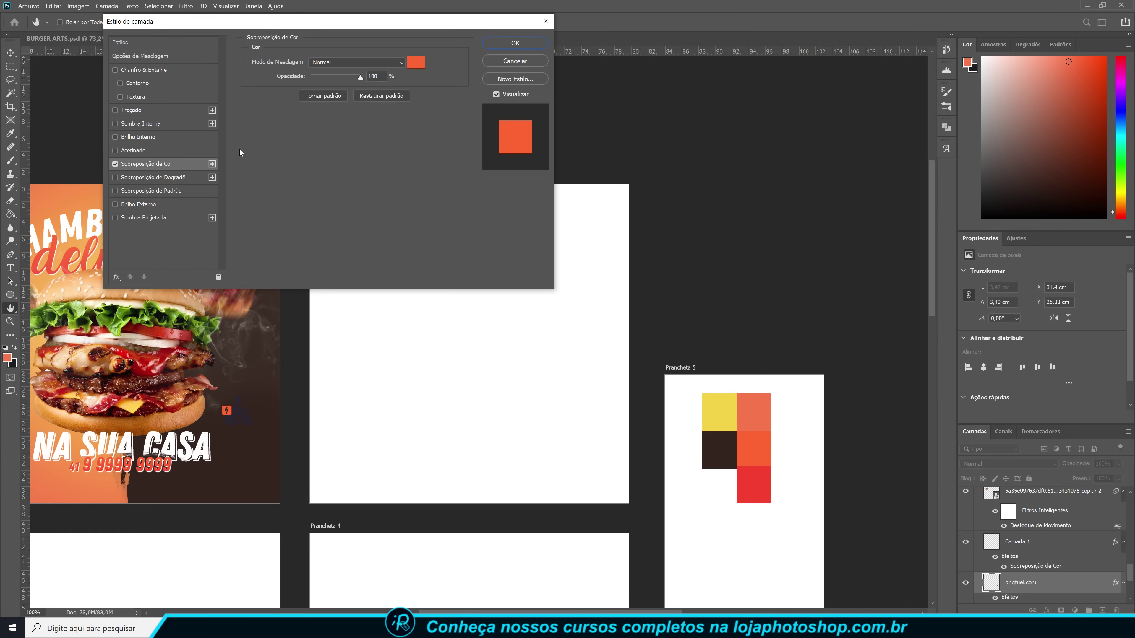
left_click(416, 62)
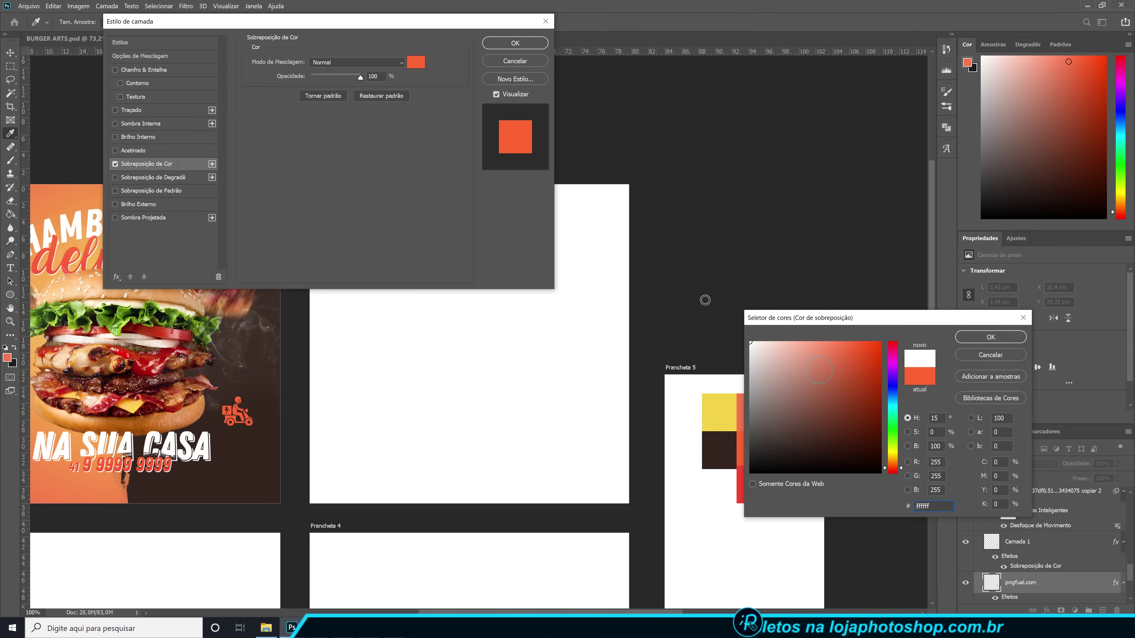
type("ffffff")
left_click(970, 338)
left_click(515, 44)
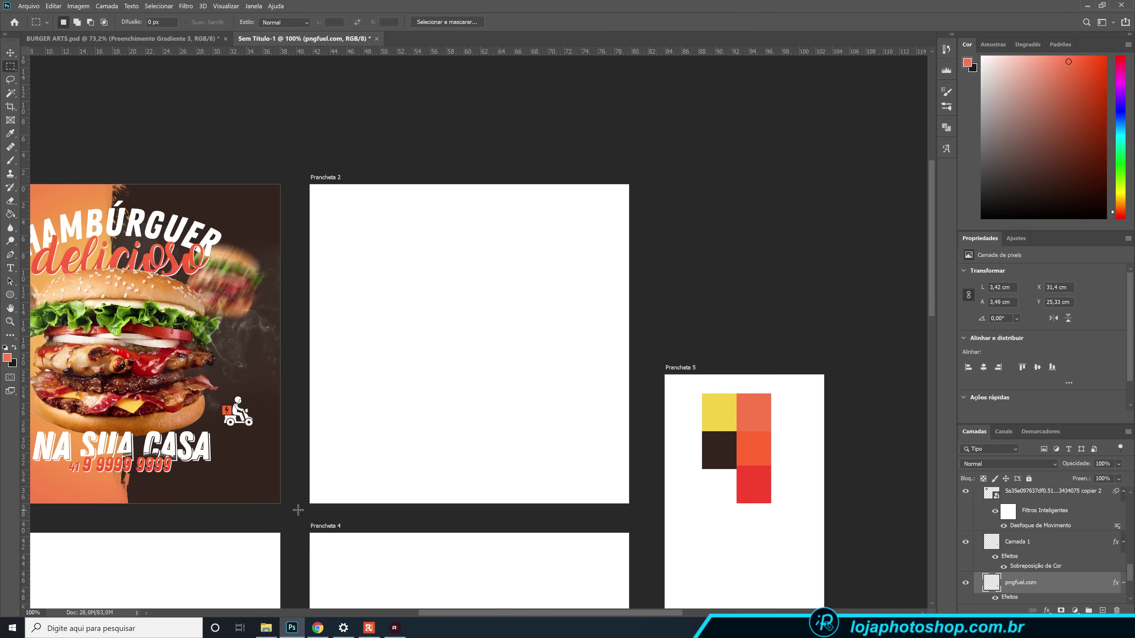
Merge the delivery box layer Camada 1 and the pngfuel.com scooter layer into a single layer.
left_click_drag(238, 397, 377, 396)
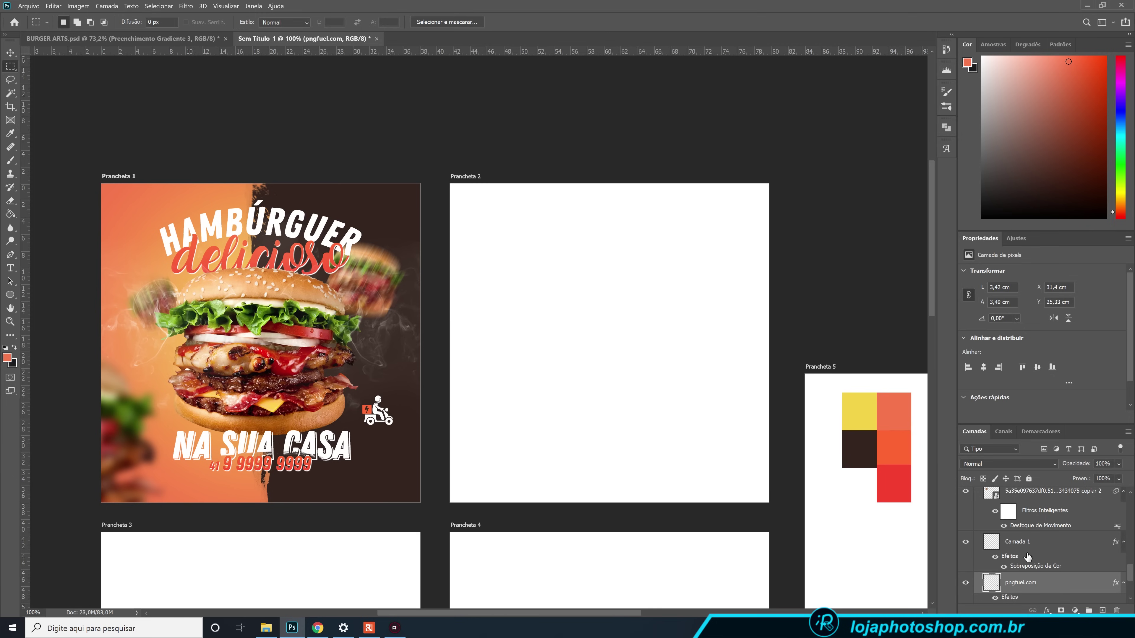
scroll(348, 462, "up", 2)
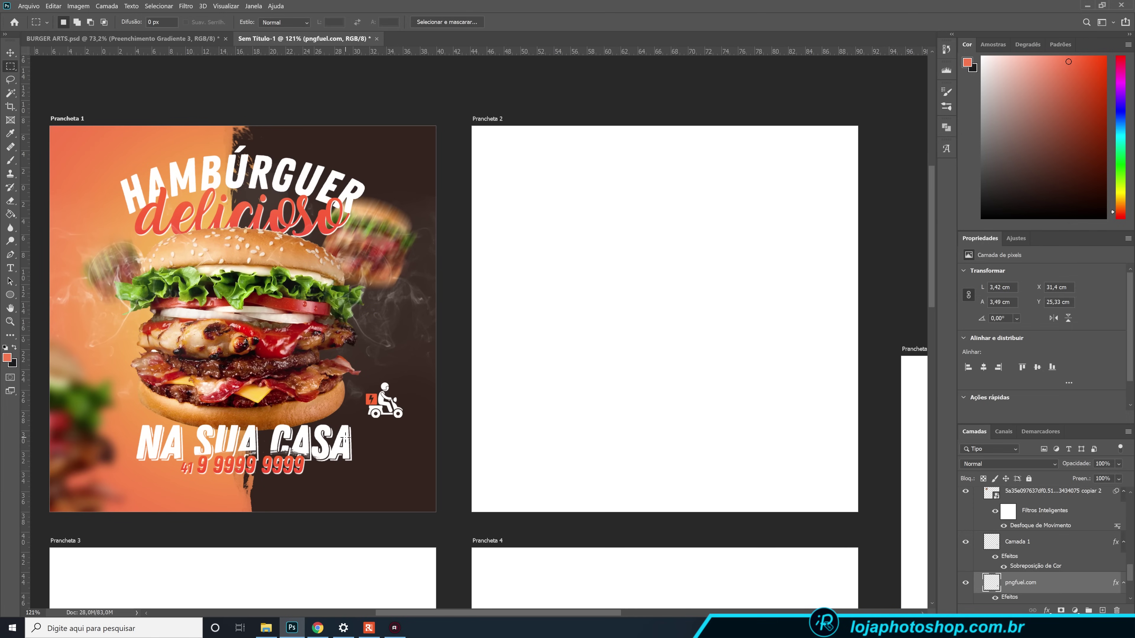
left_click(966, 542)
left_click(966, 542)
left_click(1014, 543)
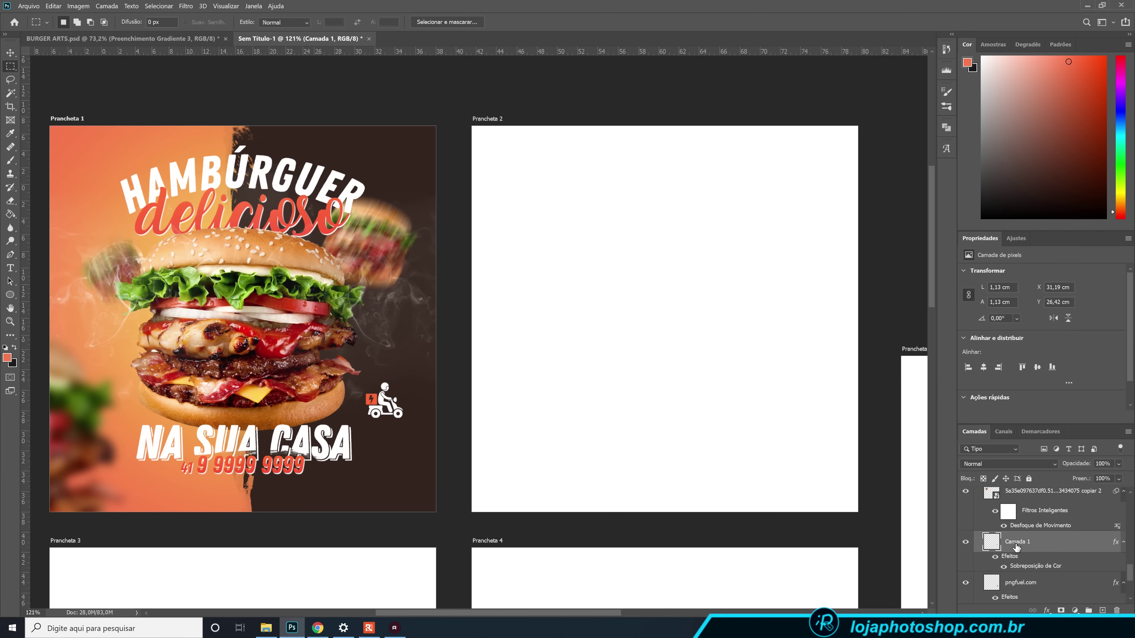
left_click(1027, 583, "shift")
key("ctrl")
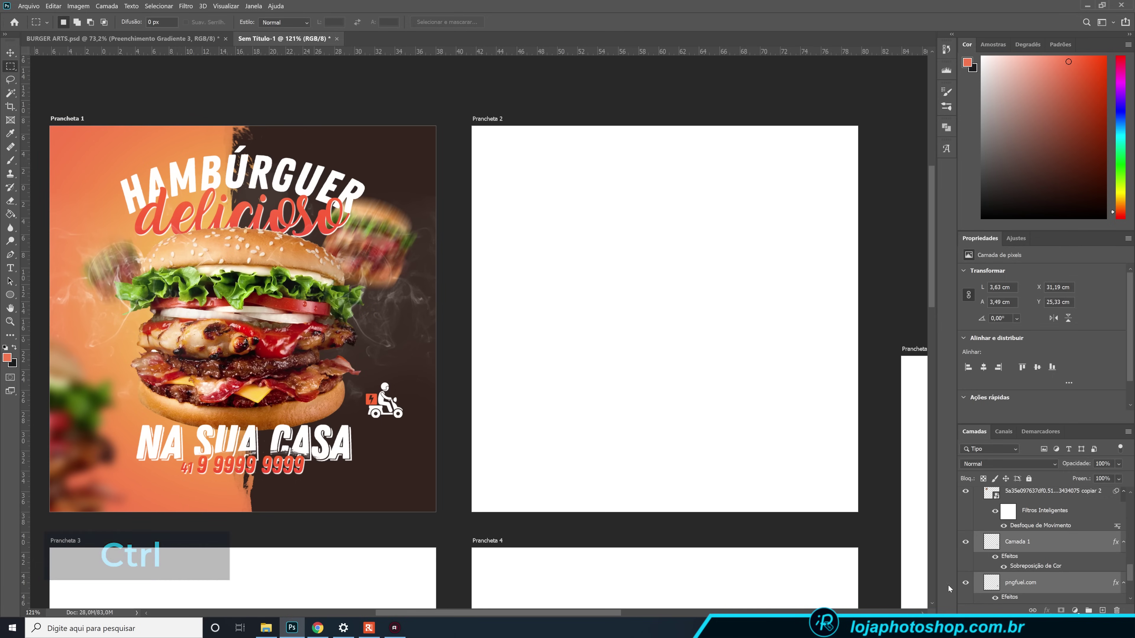
left_click(965, 583)
left_click(966, 583)
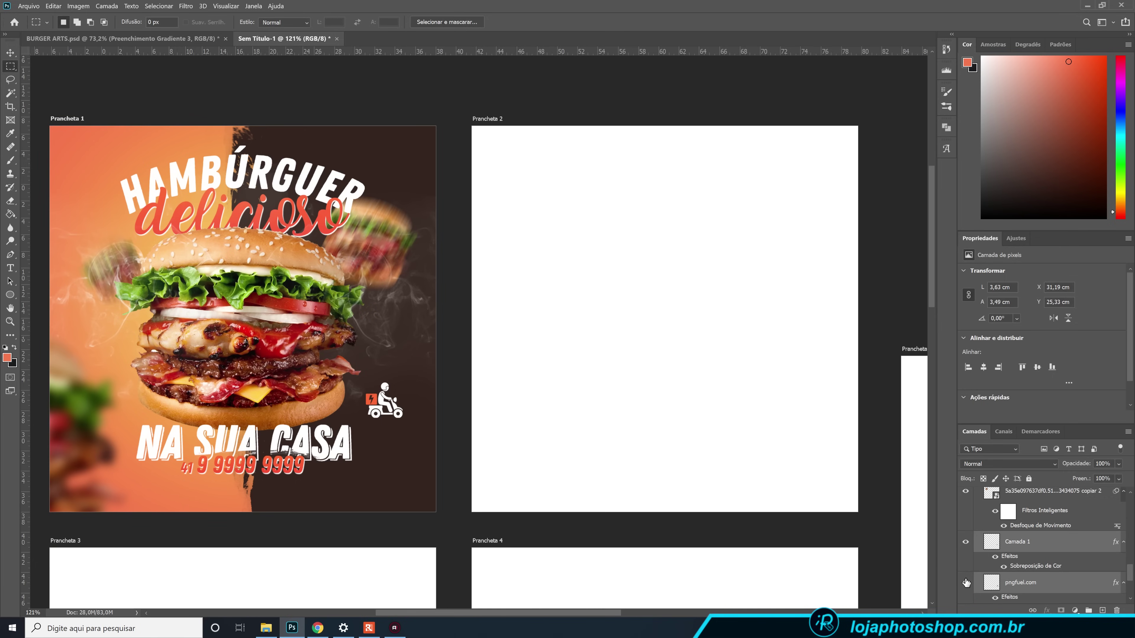
key("ctrl+e")
left_click(964, 548)
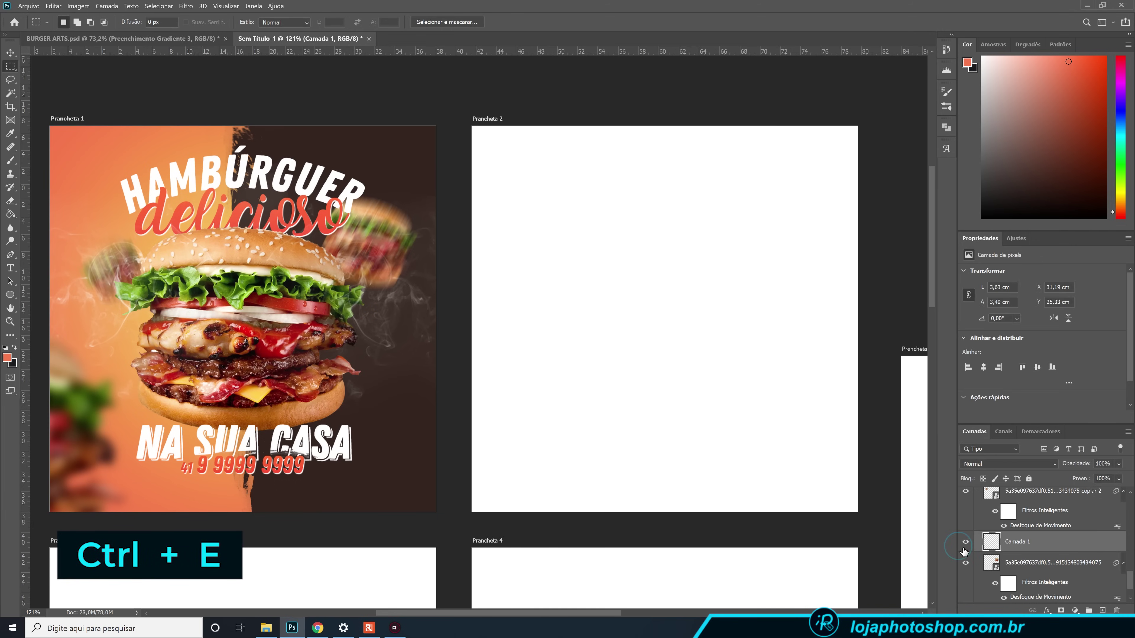
left_click(966, 541)
Skew the scooter icon forward with a horizontal skew of about -15,81° and a height of about 91,50%.
key("ctrl+t")
scroll(363, 382, "up", 5)
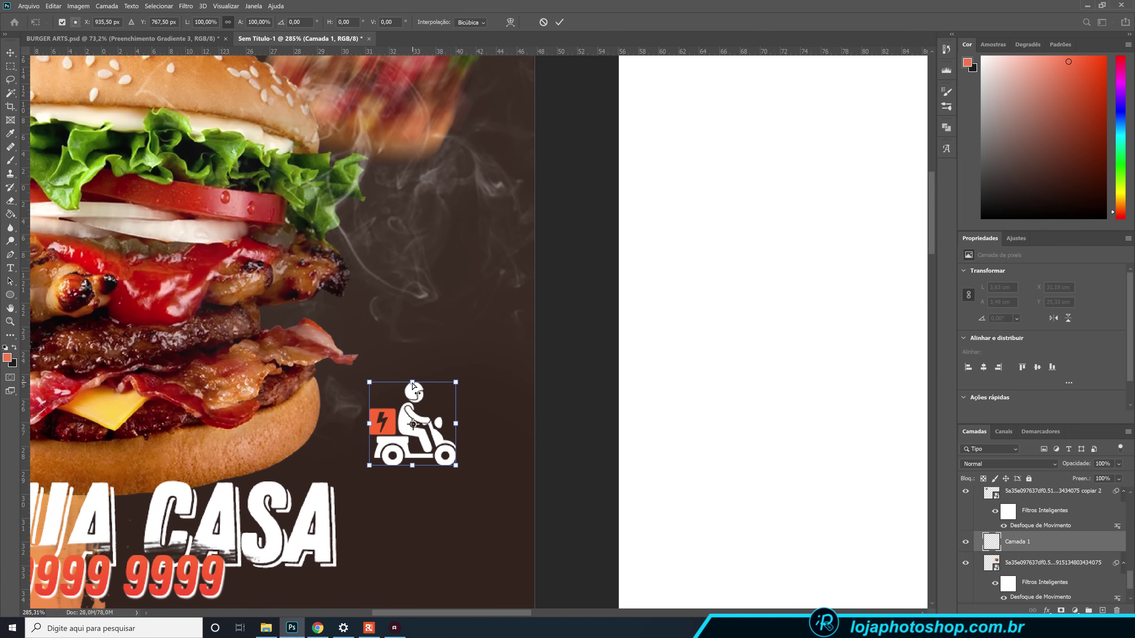
left_click_drag(412, 384, 438, 392)
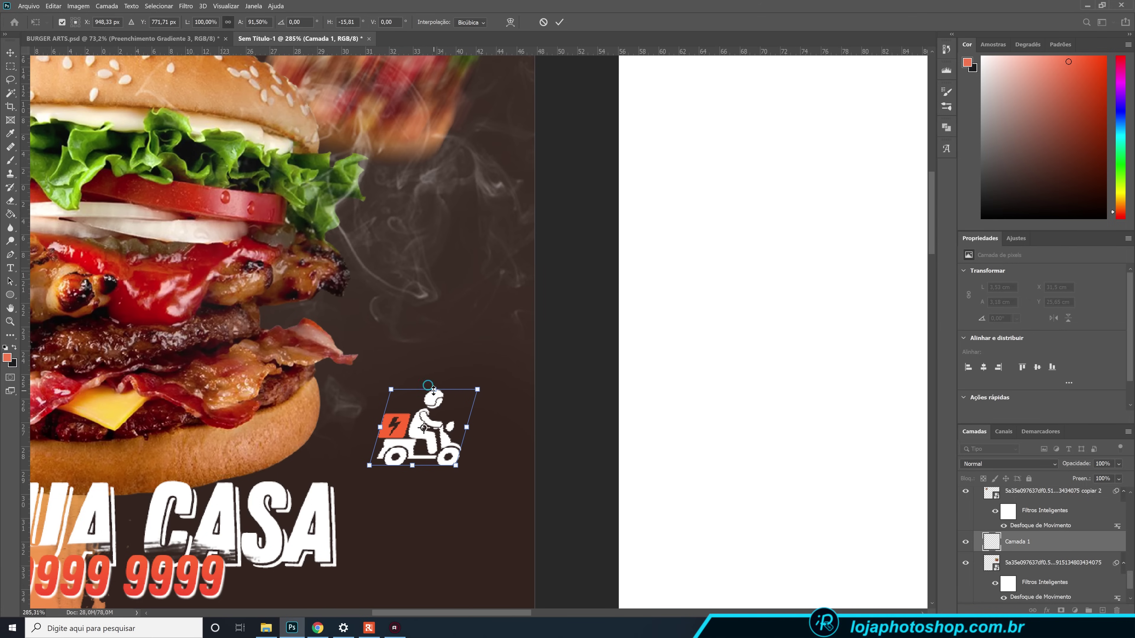
left_click(560, 22)
key("m")
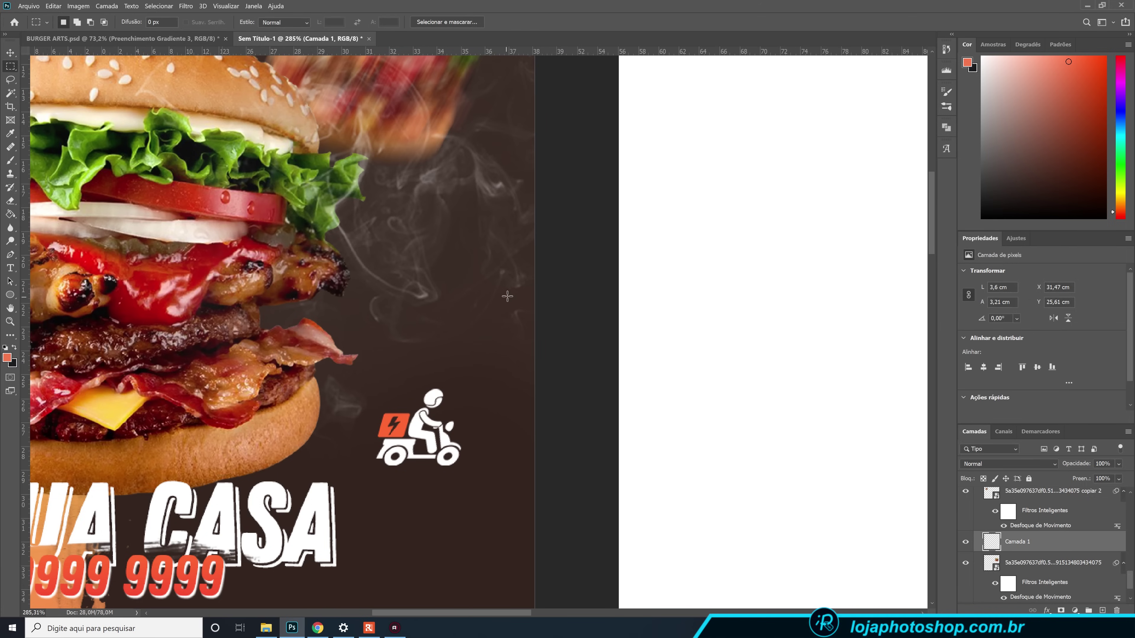
scroll(499, 306, "down", 3)
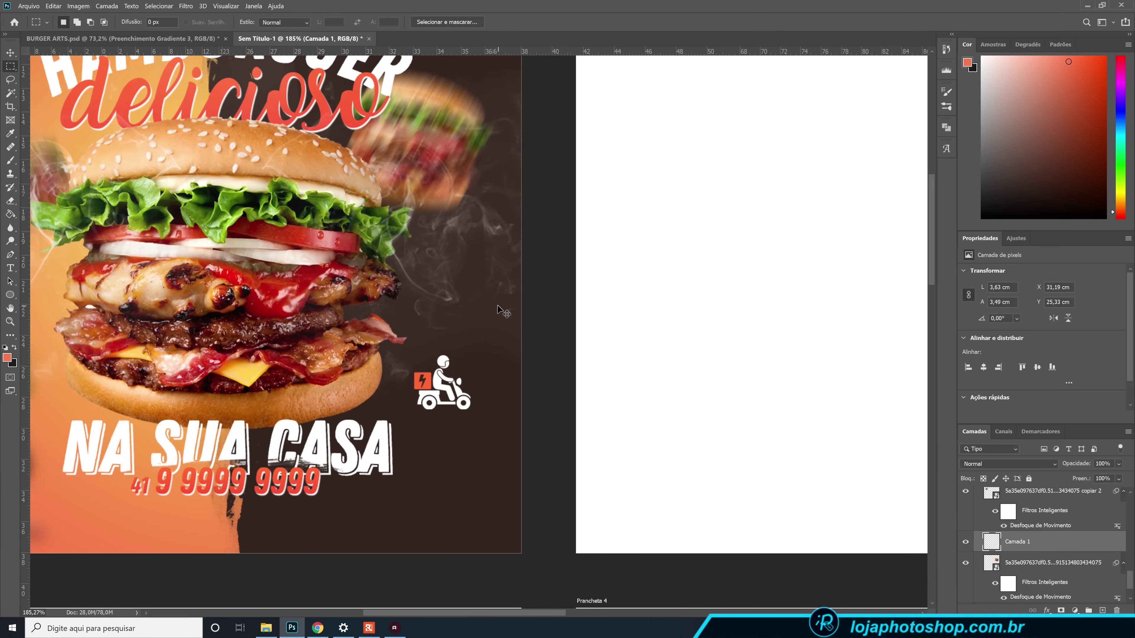
scroll(469, 337, "down", 2)
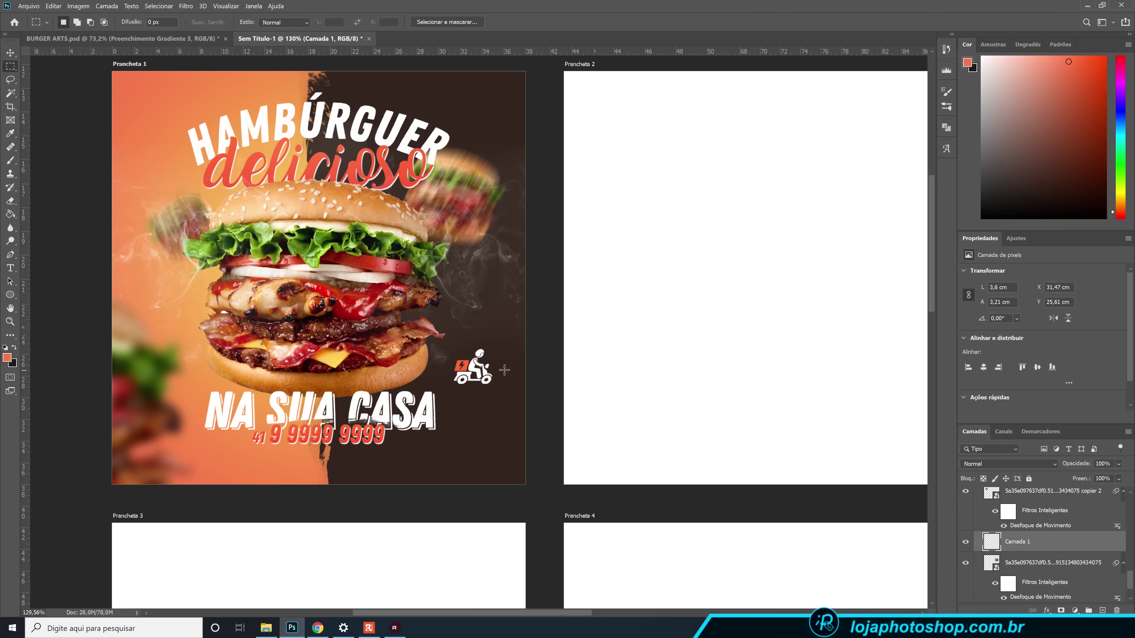
Add a new empty layer above the scooter icon's layer and activate the Pen tool.
left_click(1102, 610)
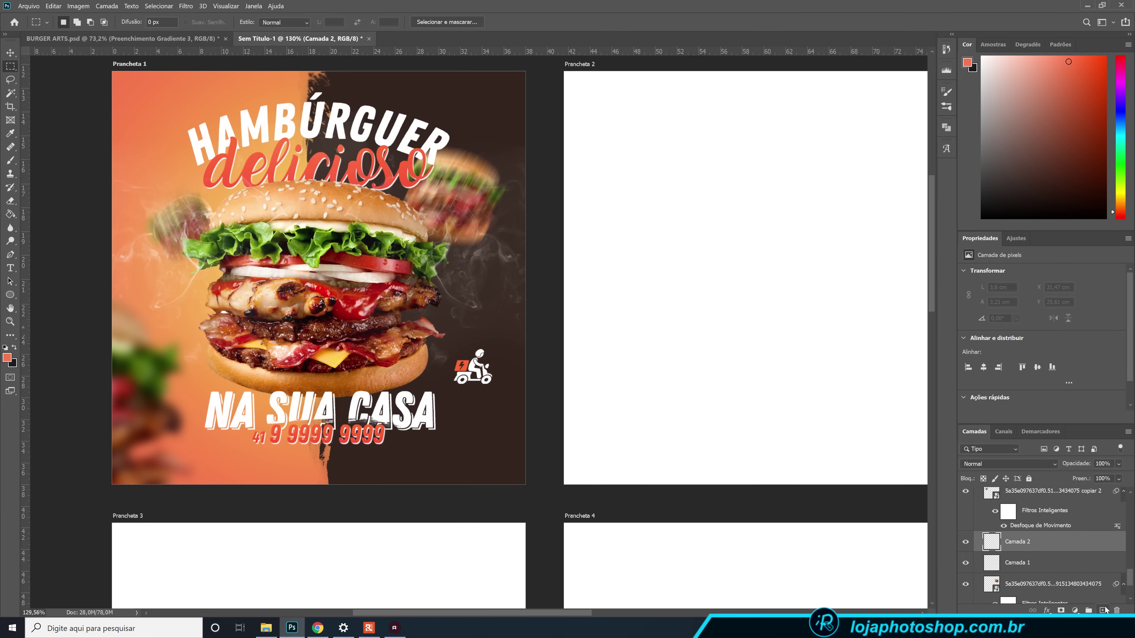
left_click(11, 296)
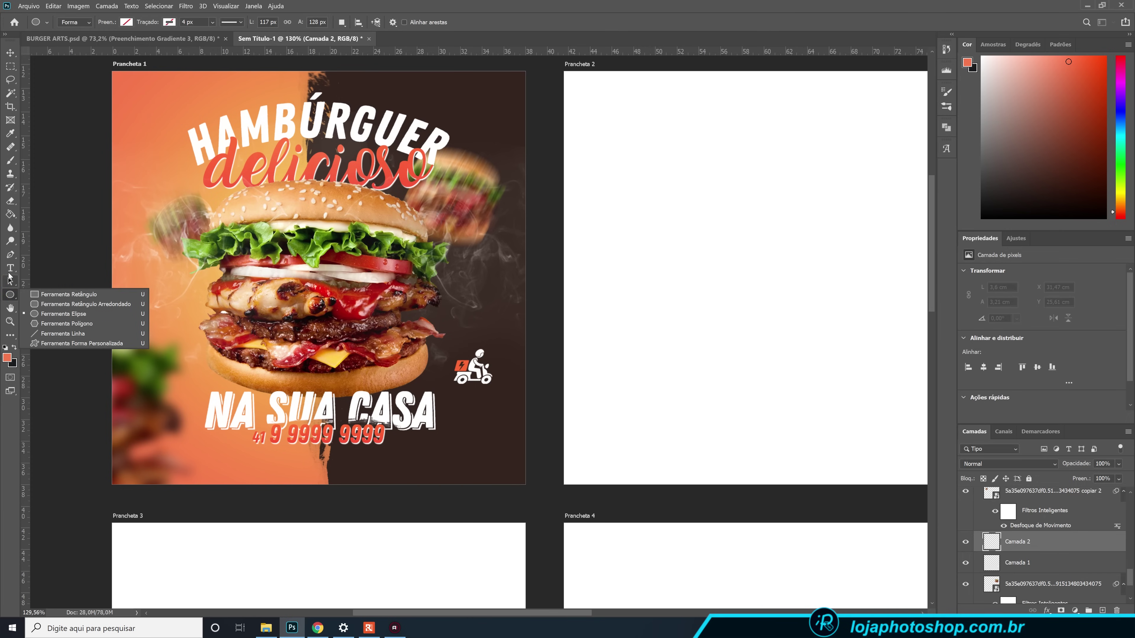
left_click(3, 253)
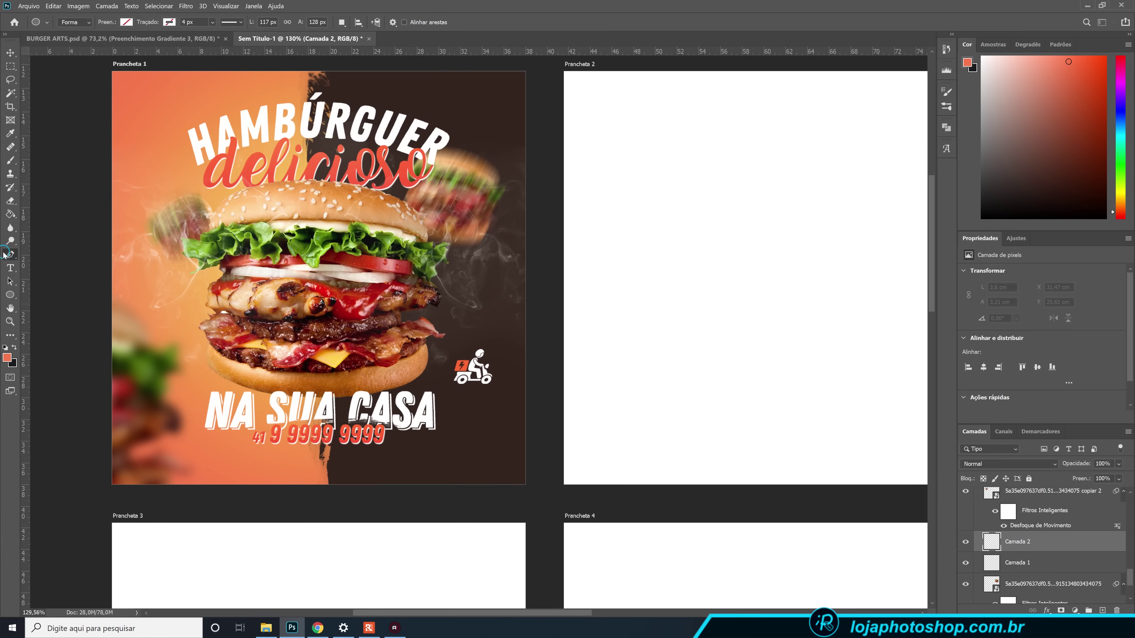
Sample coral f6774b from the palette on Prancheta 5 and use it as the Pen tool's stroke colour, with no fill.
left_click(170, 22)
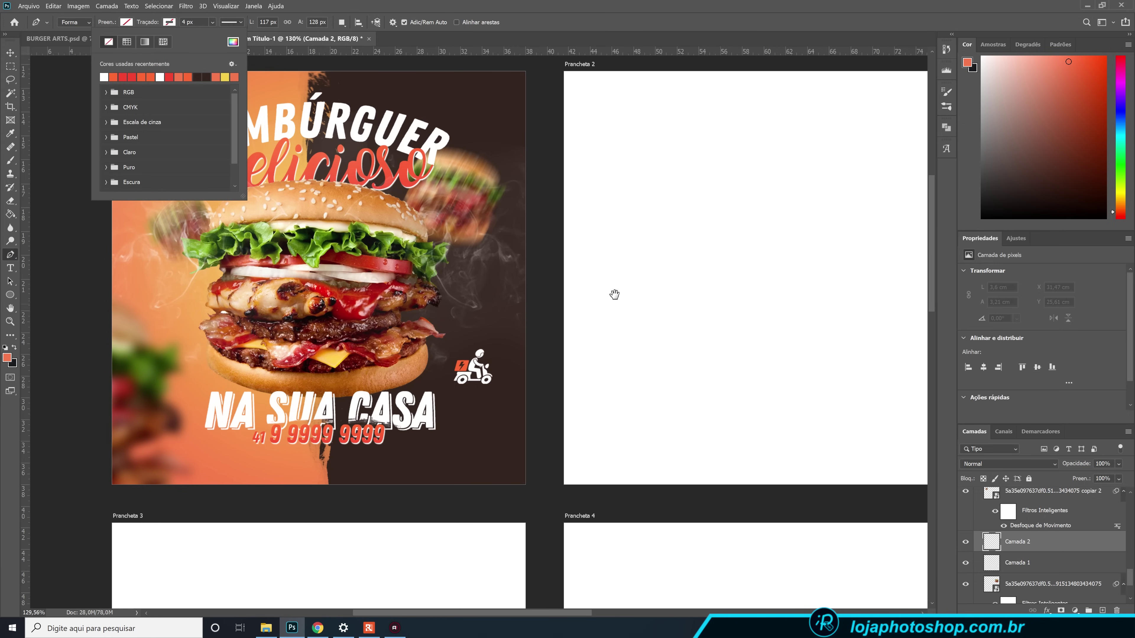
mouse_move(614, 294)
left_mouse_down()
mouse_move(395, 309)
mouse_move(165, 284)
left_mouse_up()
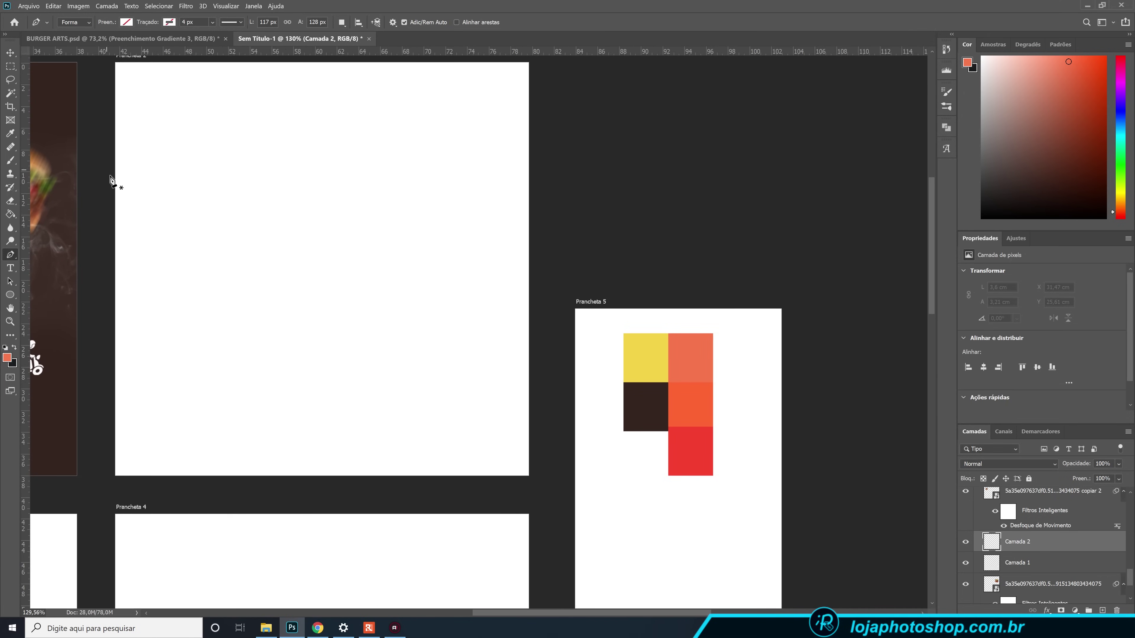
left_click(124, 24)
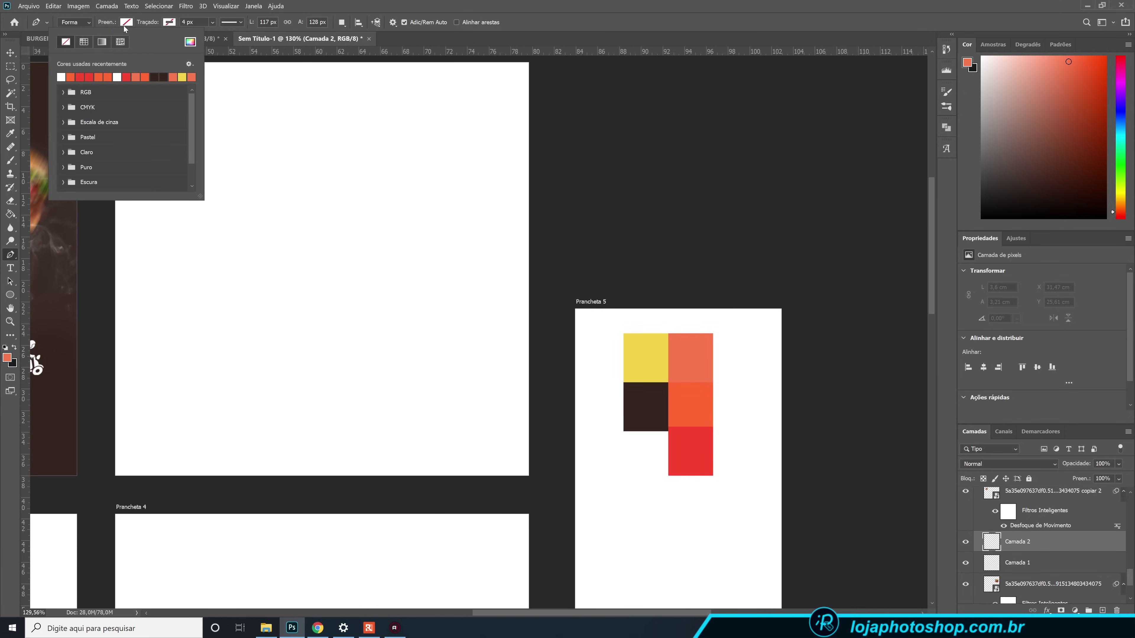
left_click(191, 42)
left_click(693, 360)
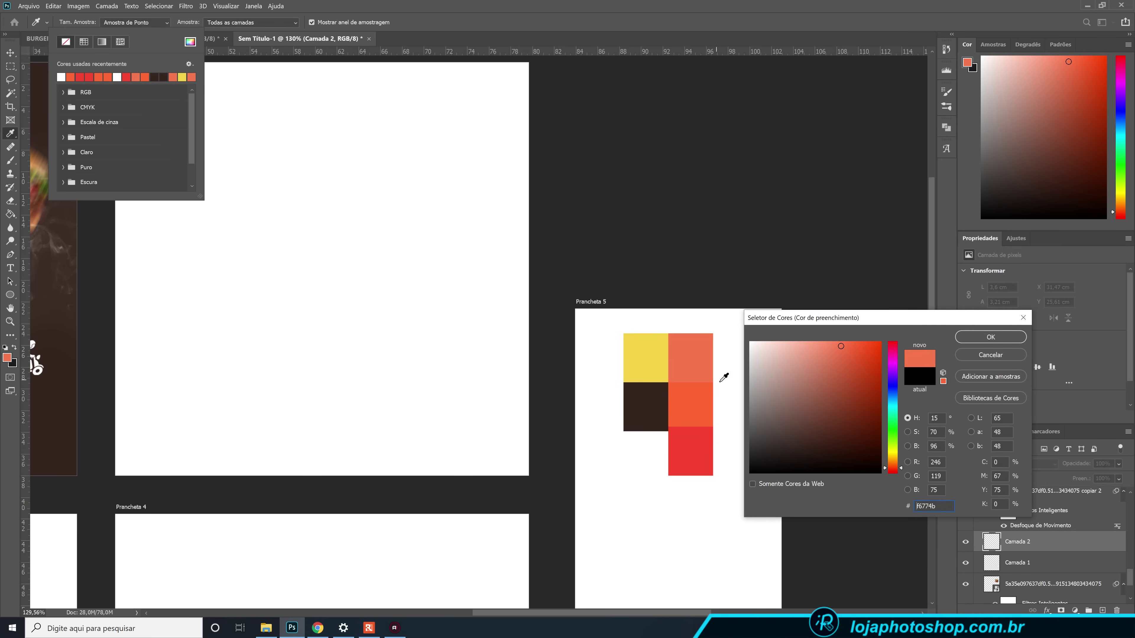
left_click(991, 337)
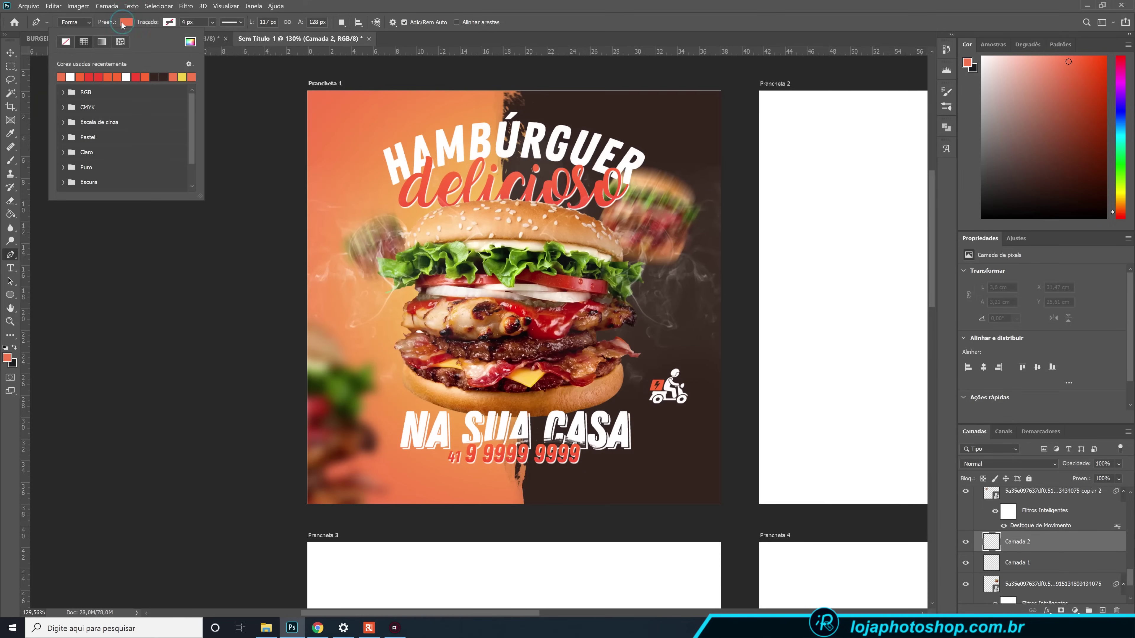
left_click(66, 42)
left_click(168, 23)
left_click(104, 76)
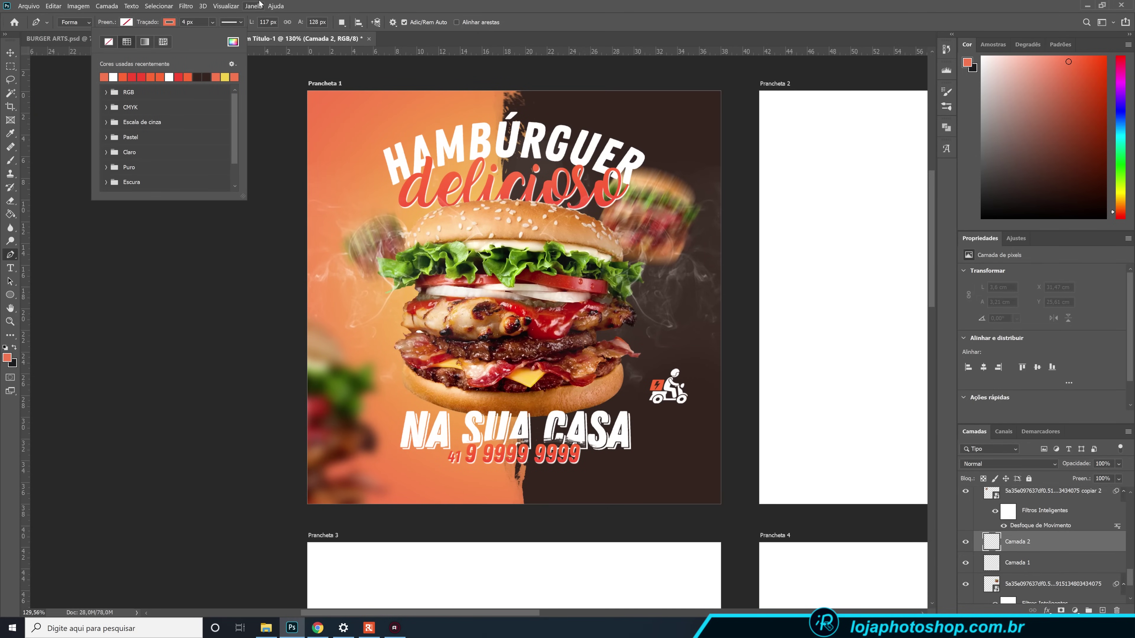
left_click(291, 2)
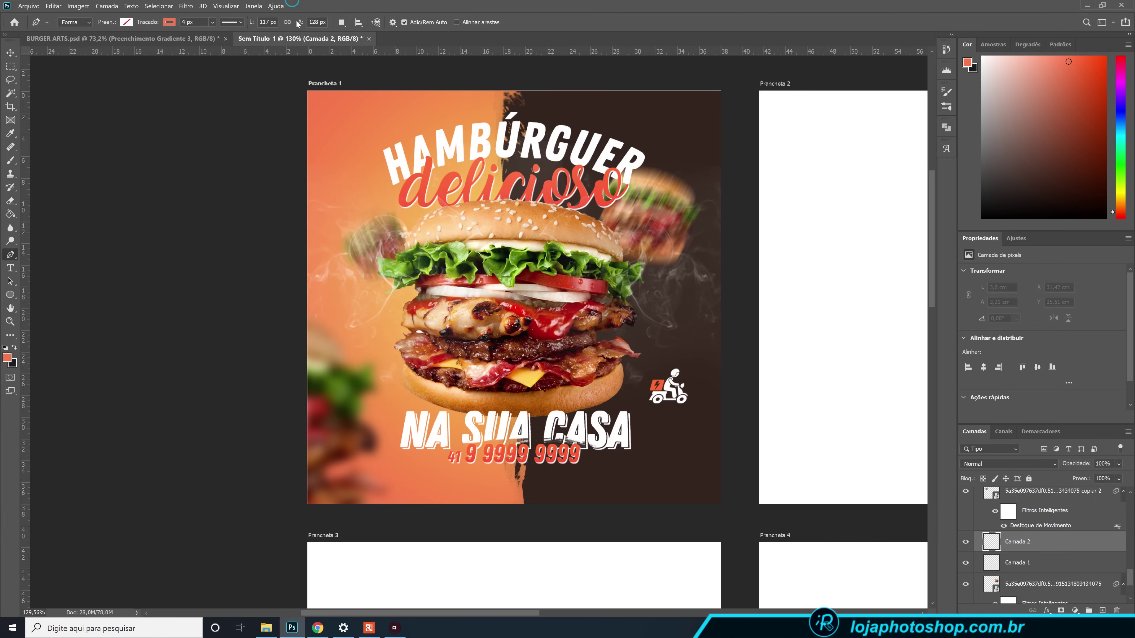
Draw three parallel horizontal lines from behind the burger to the scooter's rear on separate layers, the first about 798 px and third about 789 px long.
left_click(644, 385)
left_click(339, 385, "shift")
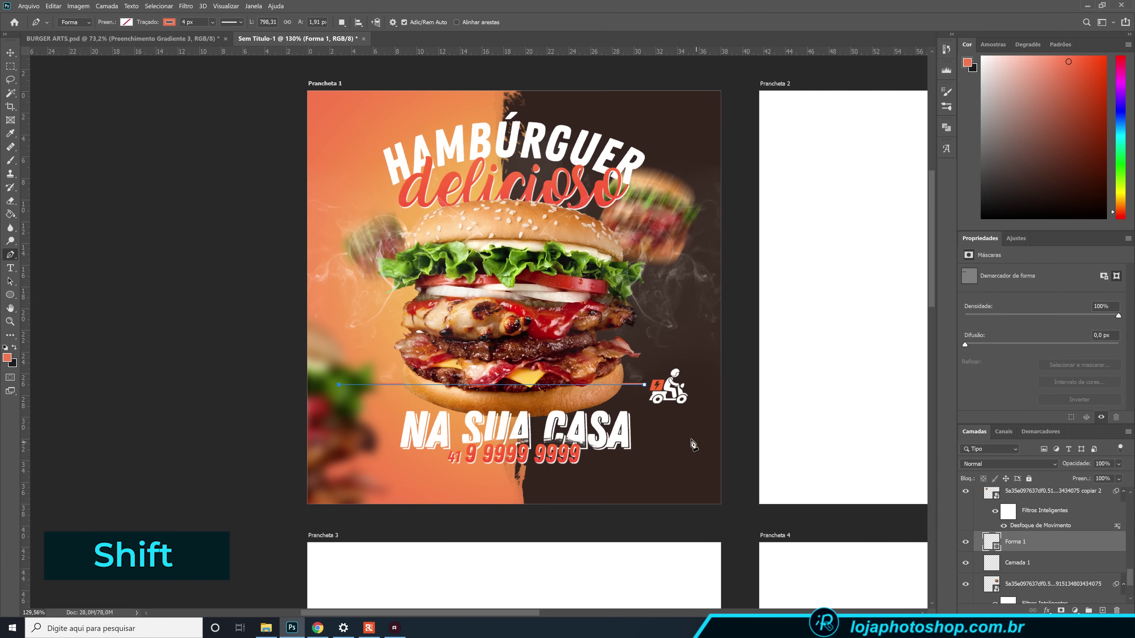
left_click(1102, 610)
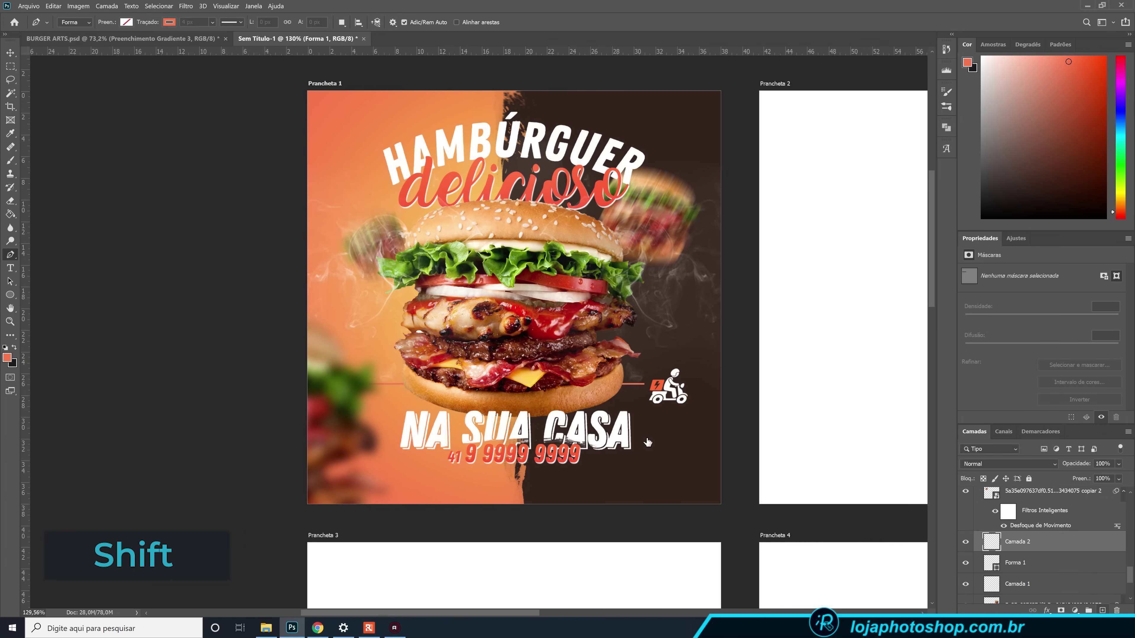
left_click(639, 392)
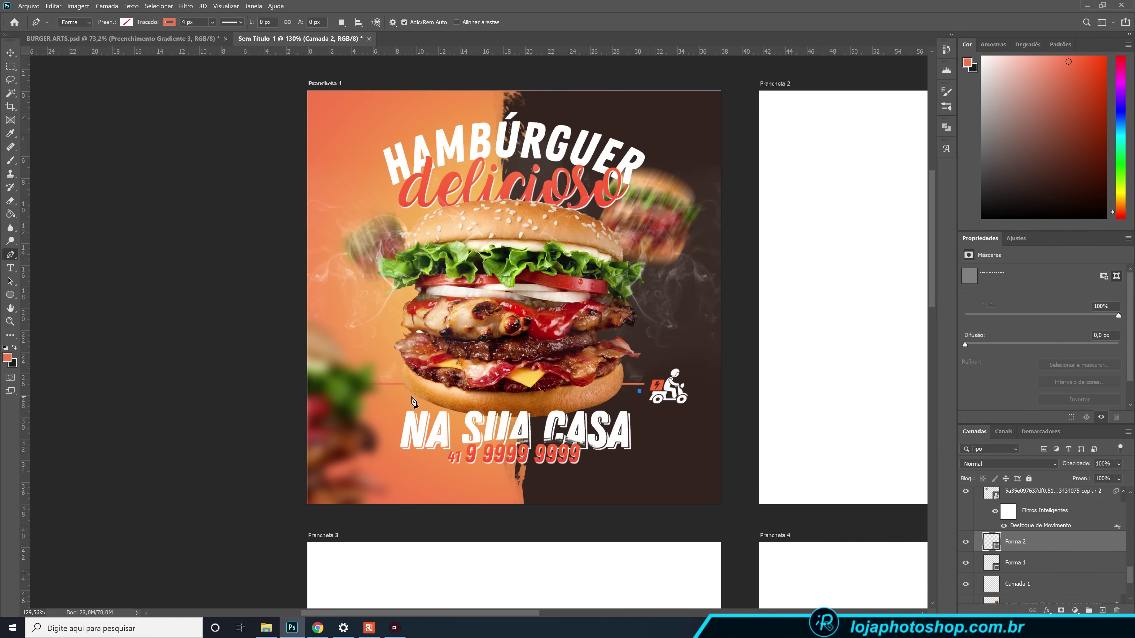
left_click(352, 391, "shift")
left_click(1103, 610)
left_click(634, 397)
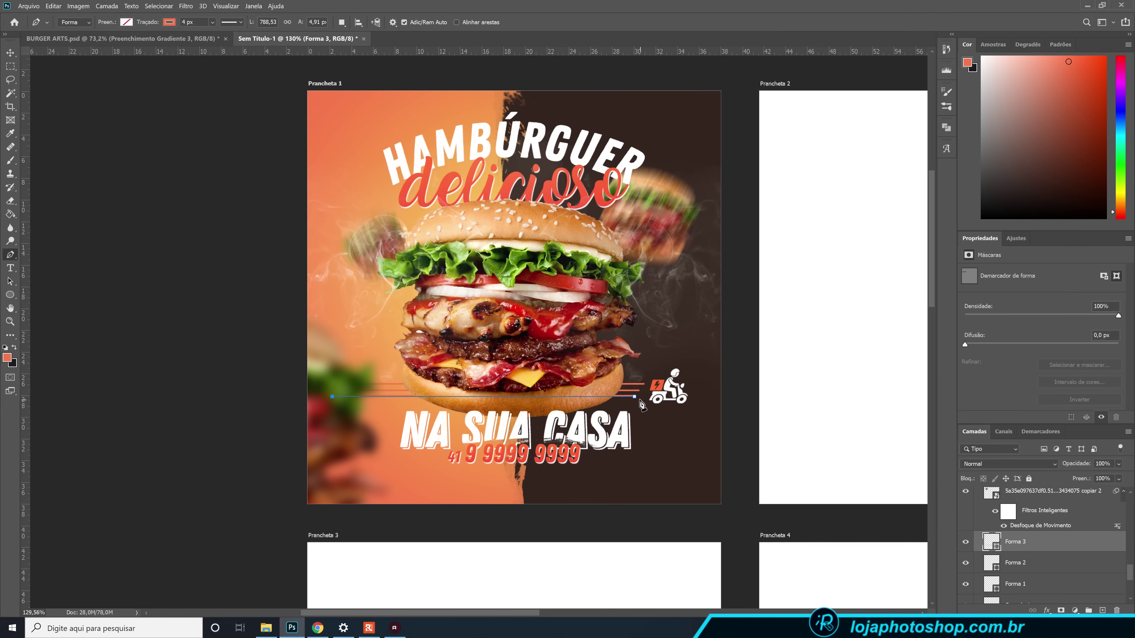
Move the lowest line down slightly to even out the spacing, and shift all three lines slightly closer to the scooter.
scroll(643, 402, "up", 3)
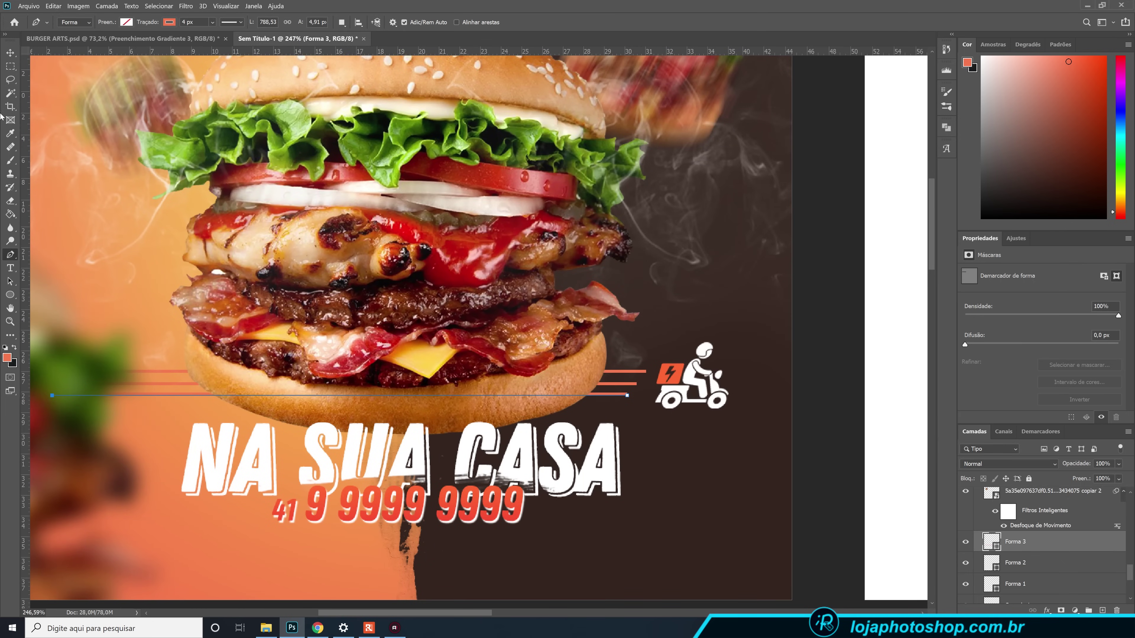
left_click(10, 55)
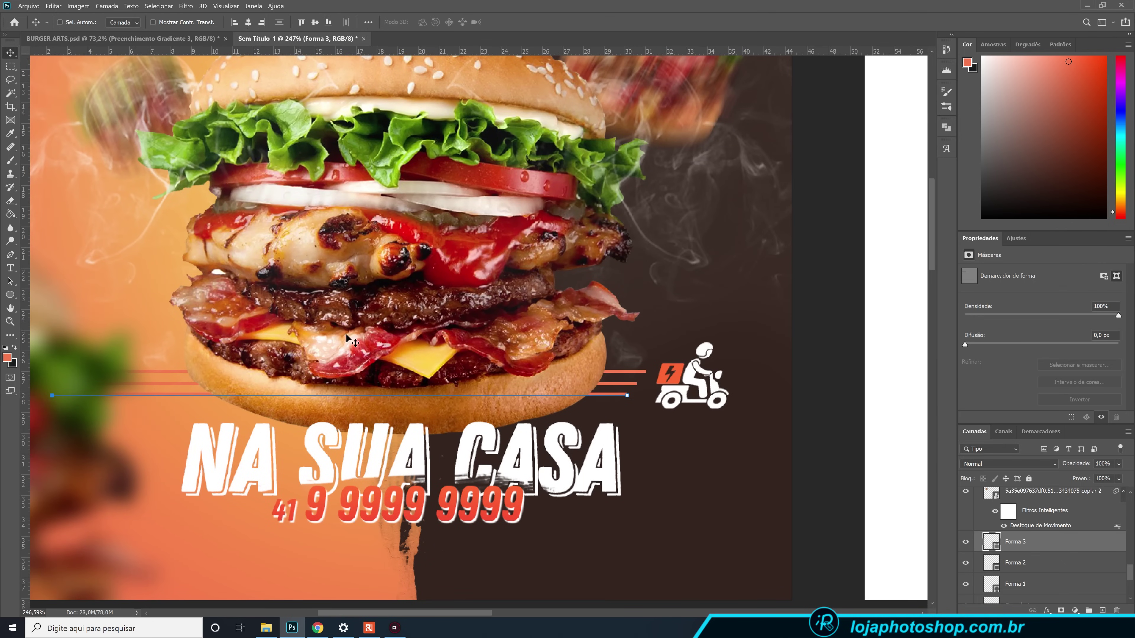
left_click_drag(517, 399, 521, 401)
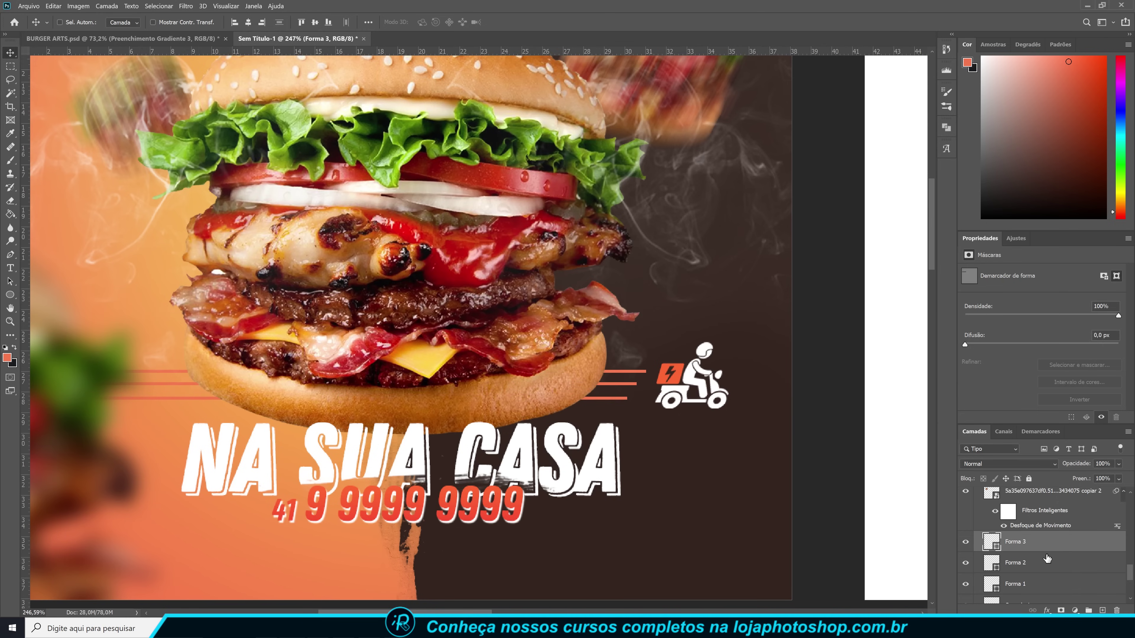
left_click(1046, 584, "shift")
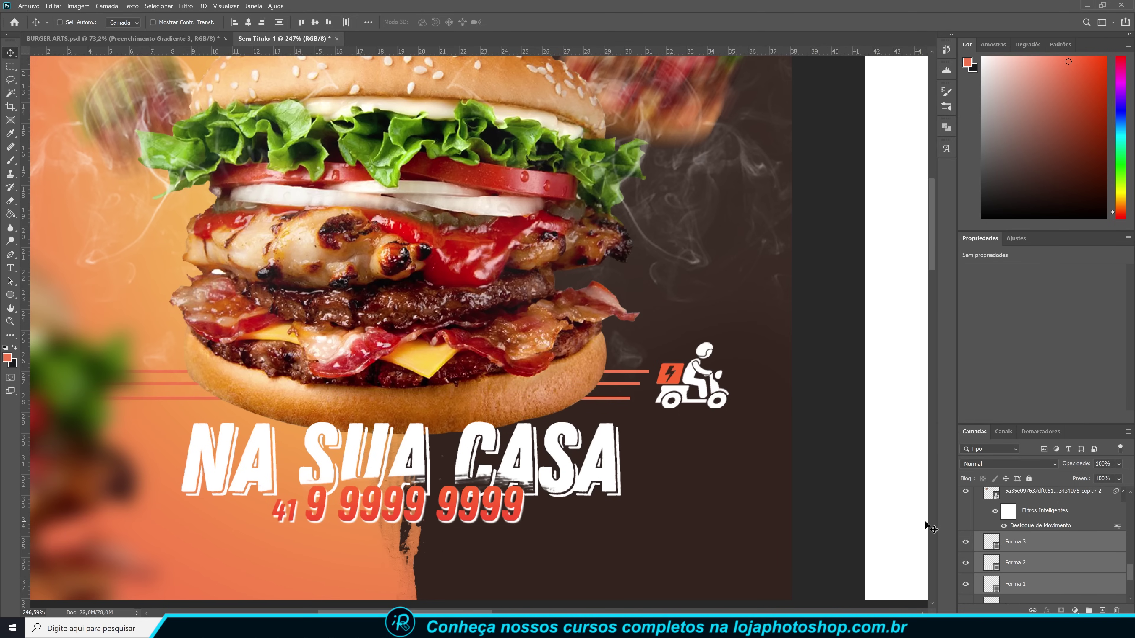
scroll(752, 496, "down", 3)
scroll(743, 482, "up", 1)
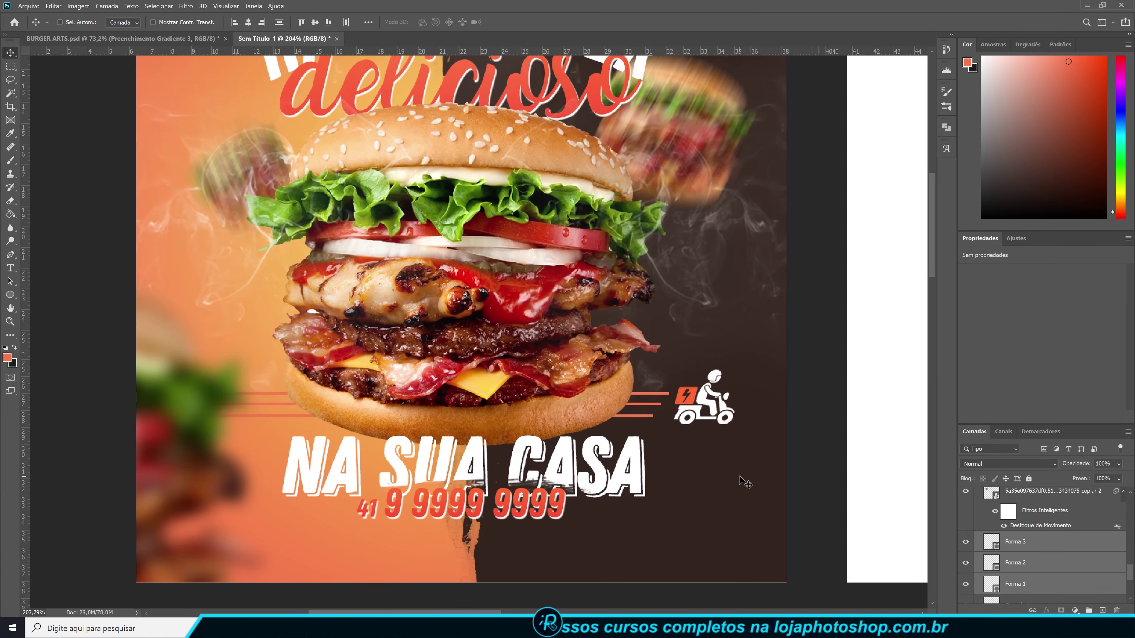
Lower the opacity of the uppermost coral line and set the middle line's opacity to 53%.
left_click(1000, 542)
left_click(966, 542)
left_click(967, 543)
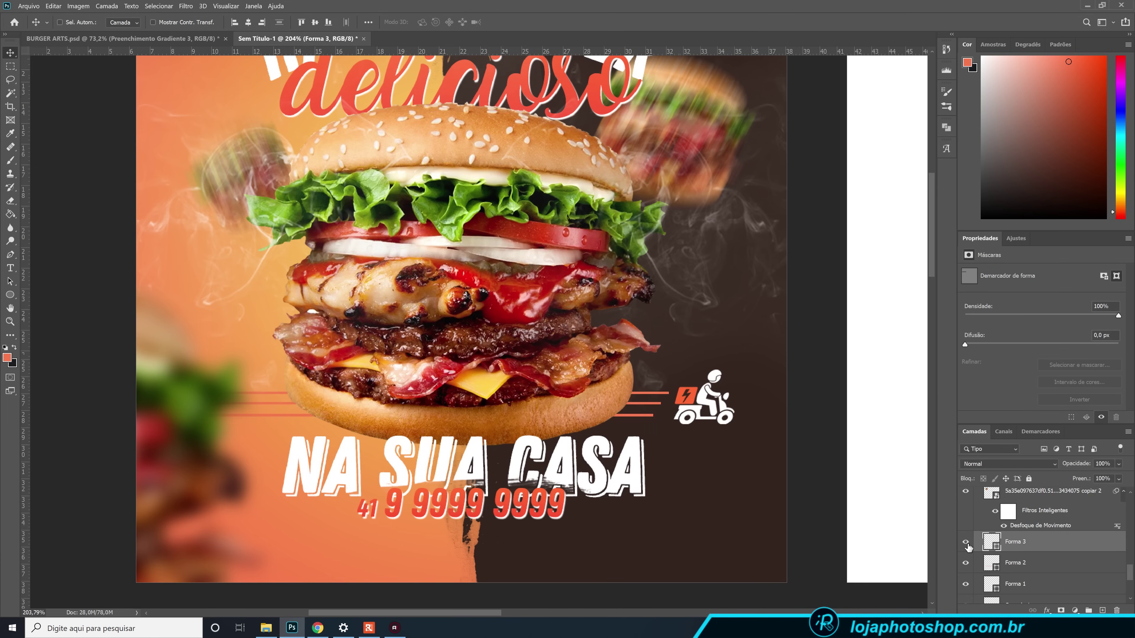
left_click(1025, 586)
left_click(1119, 466)
left_click_drag(1113, 478, 1091, 477)
left_click(1055, 540)
left_click(1050, 559)
left_click(1119, 465)
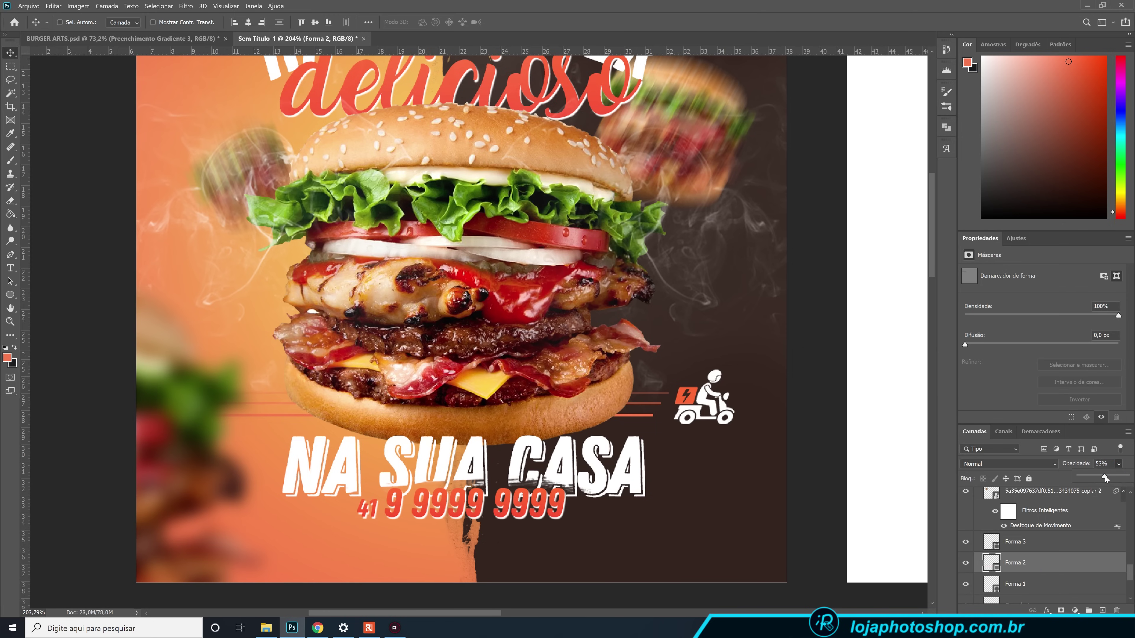
Move all of Prancheta 1's layers above the background fills slightly down together.
scroll(650, 453, "down", 3)
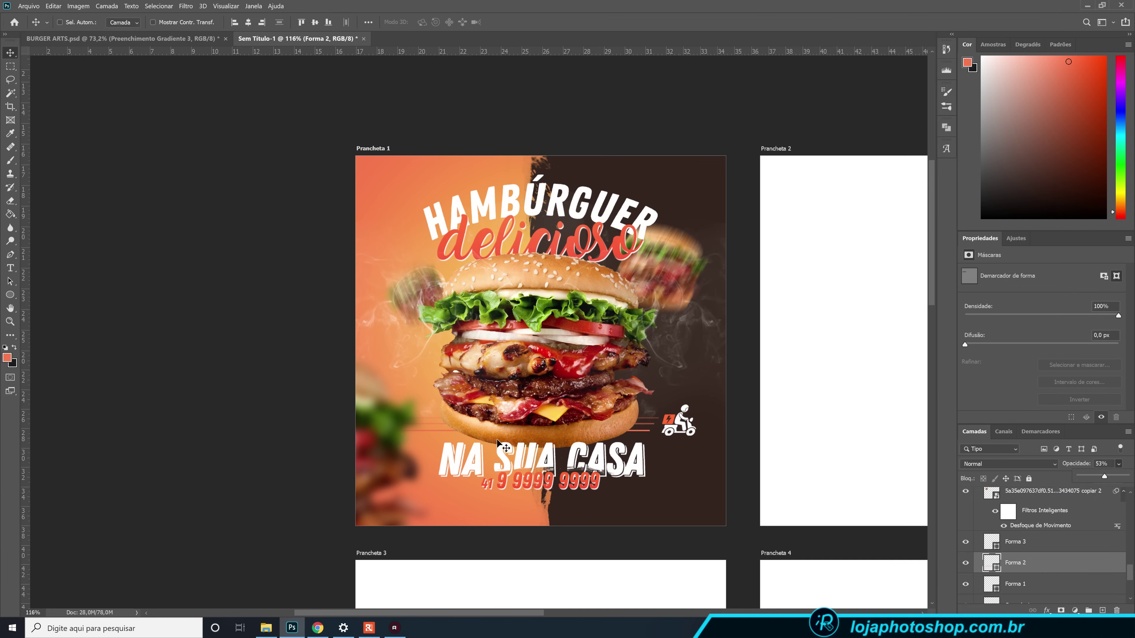
scroll(489, 421, "down", 1)
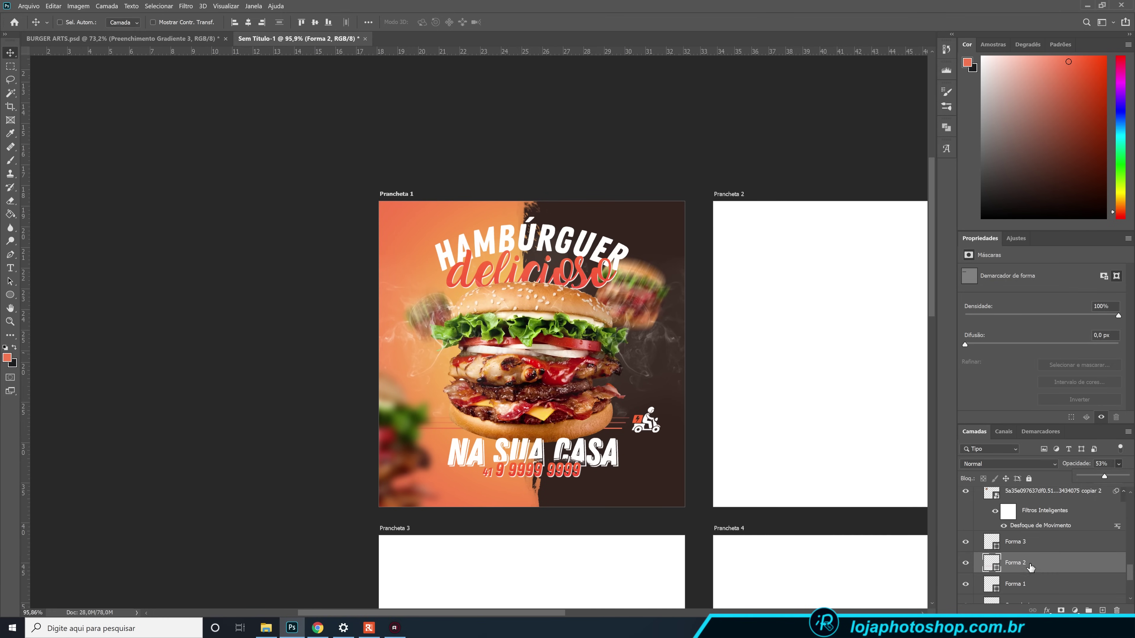
scroll(1028, 566, "up", 10)
scroll(1042, 567, "up", 3)
scroll(1042, 563, "up", 1)
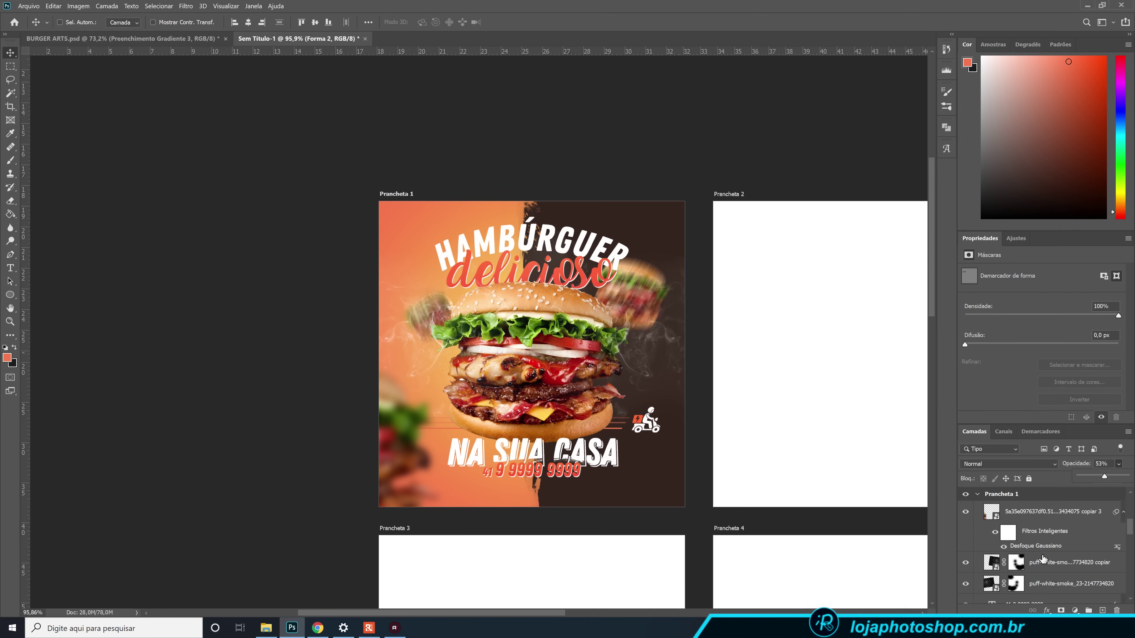
left_click(1040, 514)
scroll(1039, 519, "down", 4)
scroll(1039, 519, "down", 8)
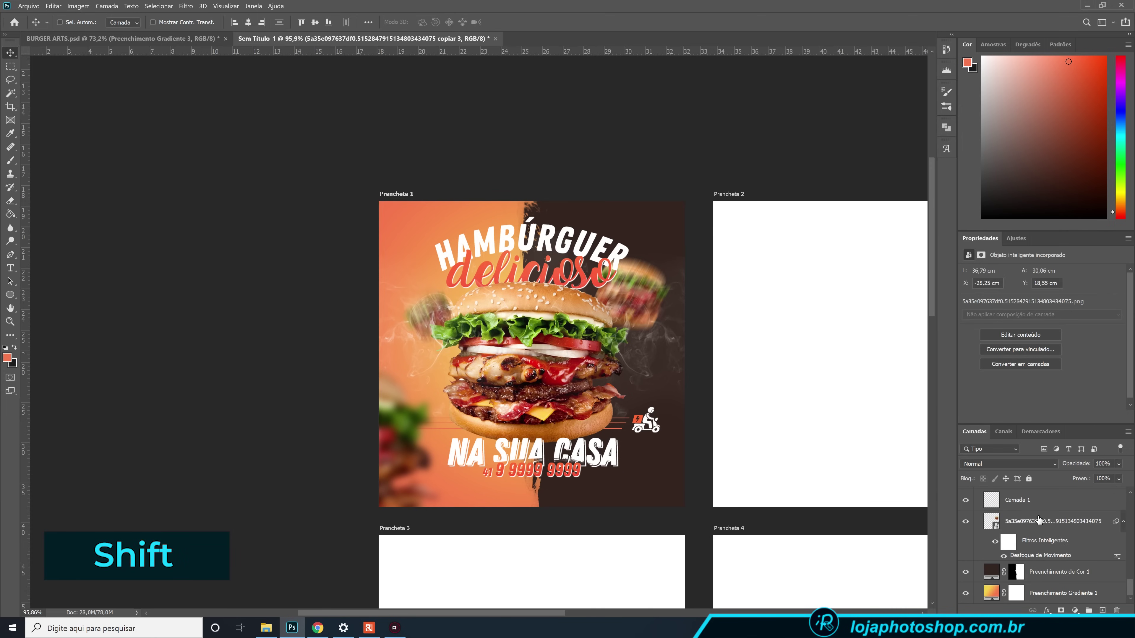
left_click(1039, 523, "shift")
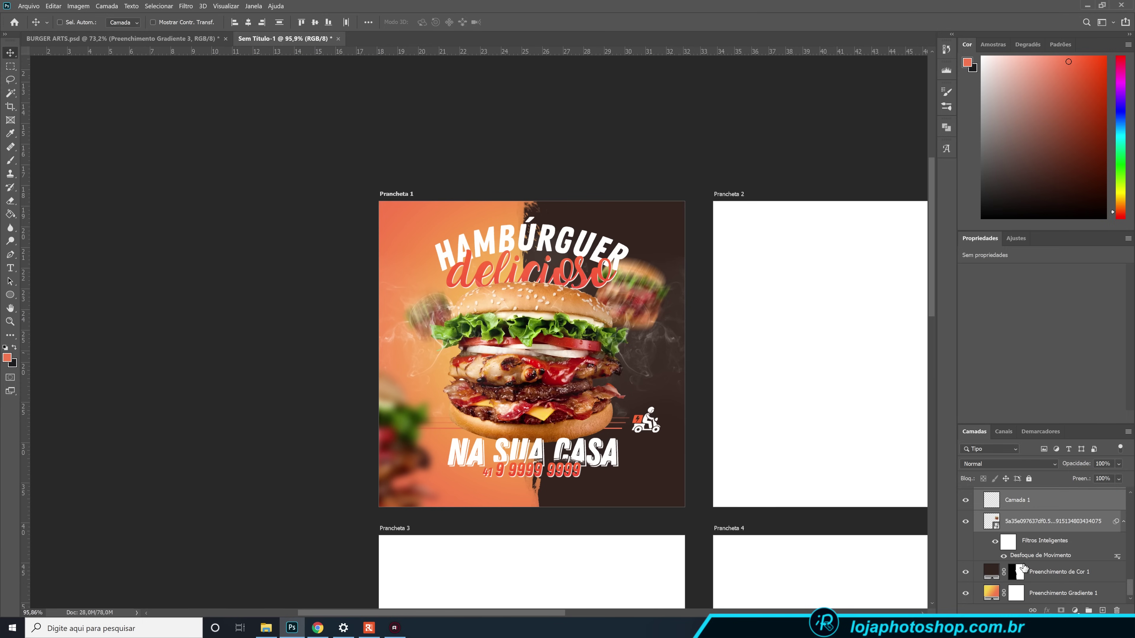
left_click_drag(577, 361, 577, 368)
key("Down")
key("Down")
key("Down")
key("Down")
key("Down")
key("Down")
key("Down")
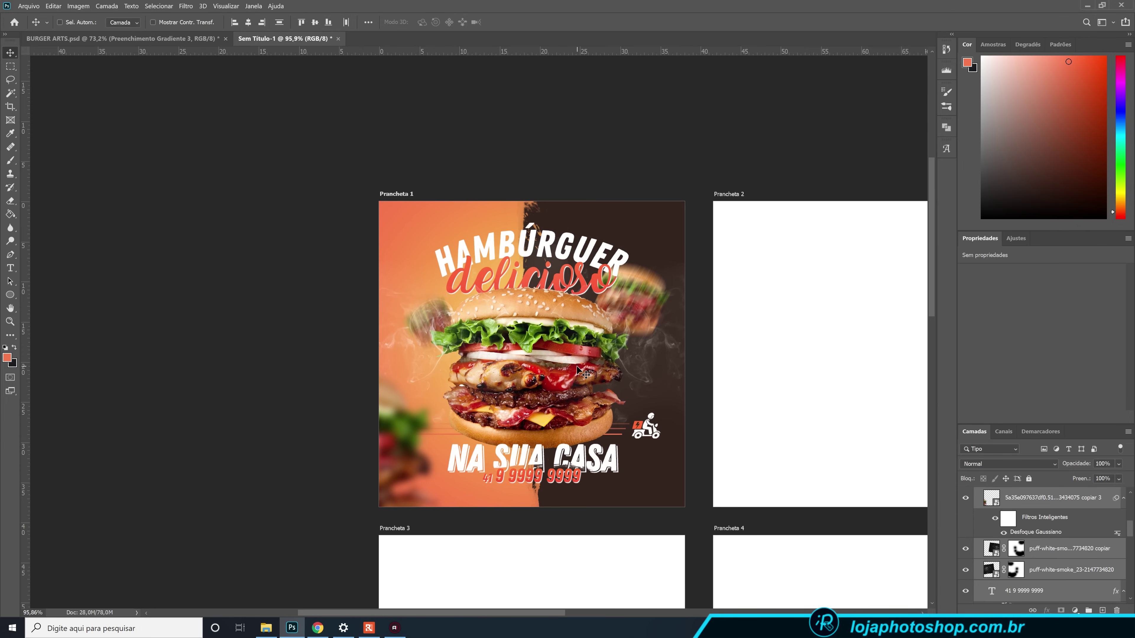
Collapse Prancheta 1's layers and select the empty Prancheta 2 artboard.
left_click_drag(664, 395, 563, 360)
scroll(563, 360, "down", 3)
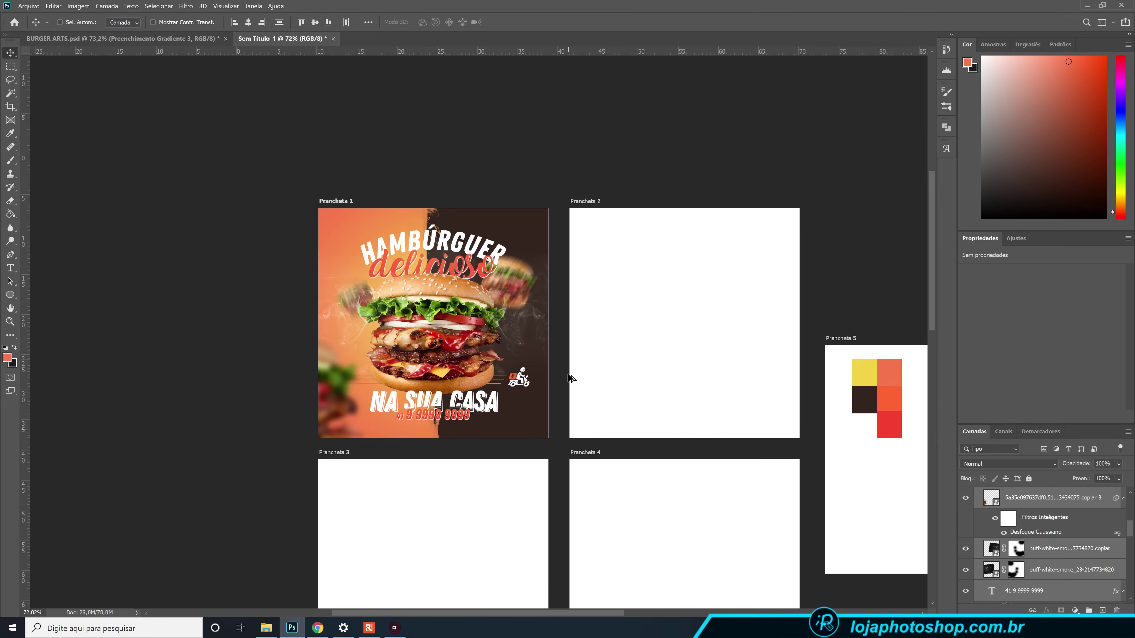
scroll(577, 394, "up", 3)
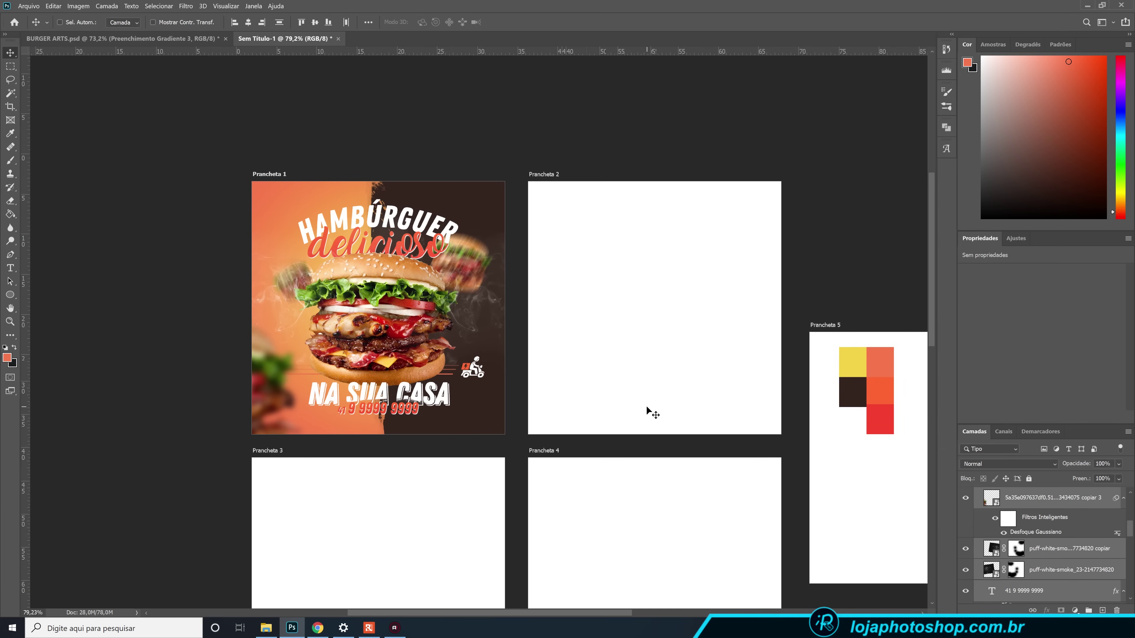
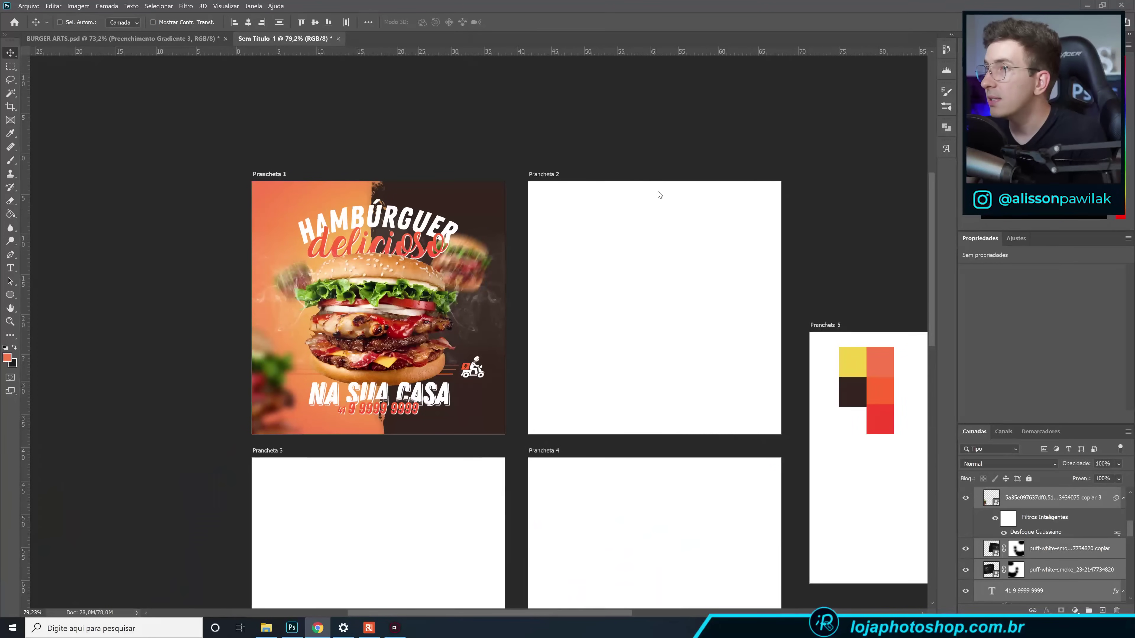
scroll(1037, 514, "up", 3)
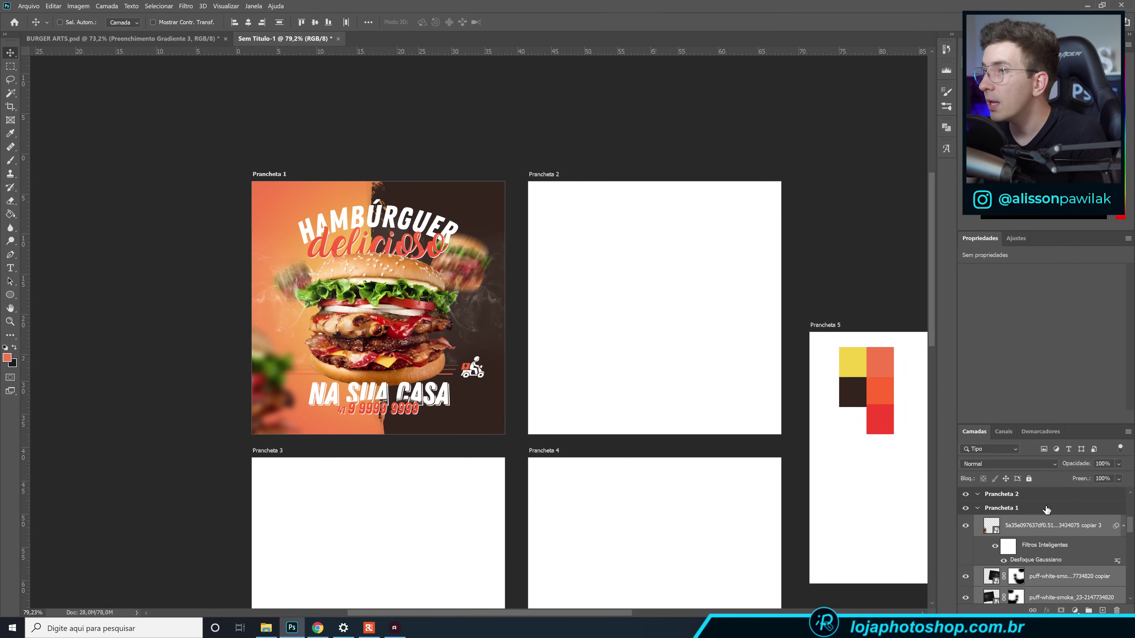
left_click(978, 538)
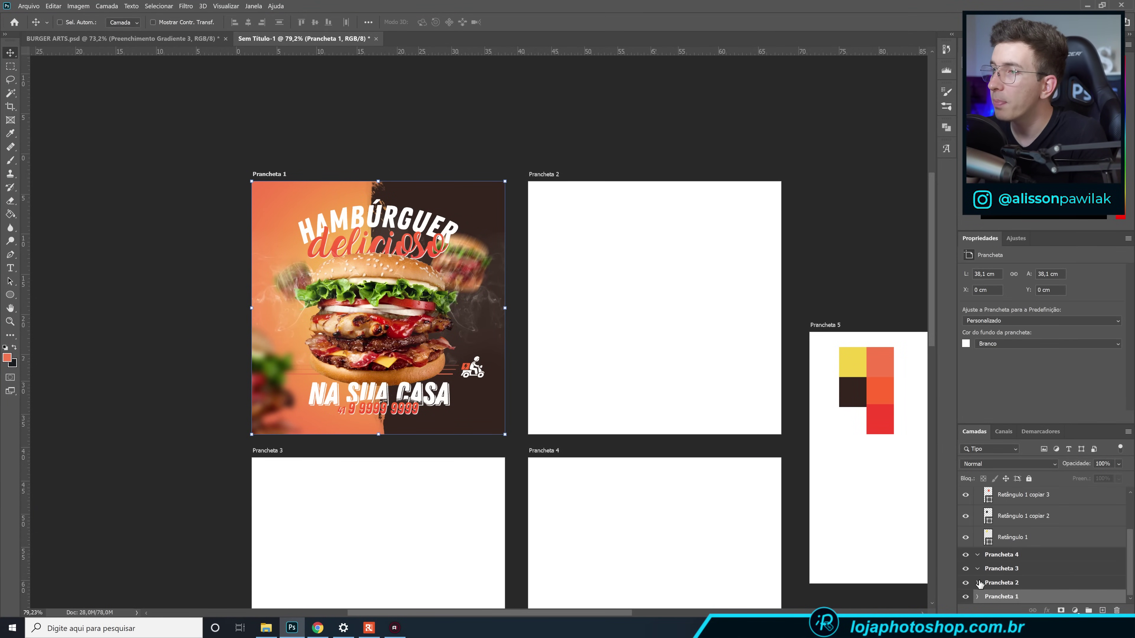
left_click(990, 583)
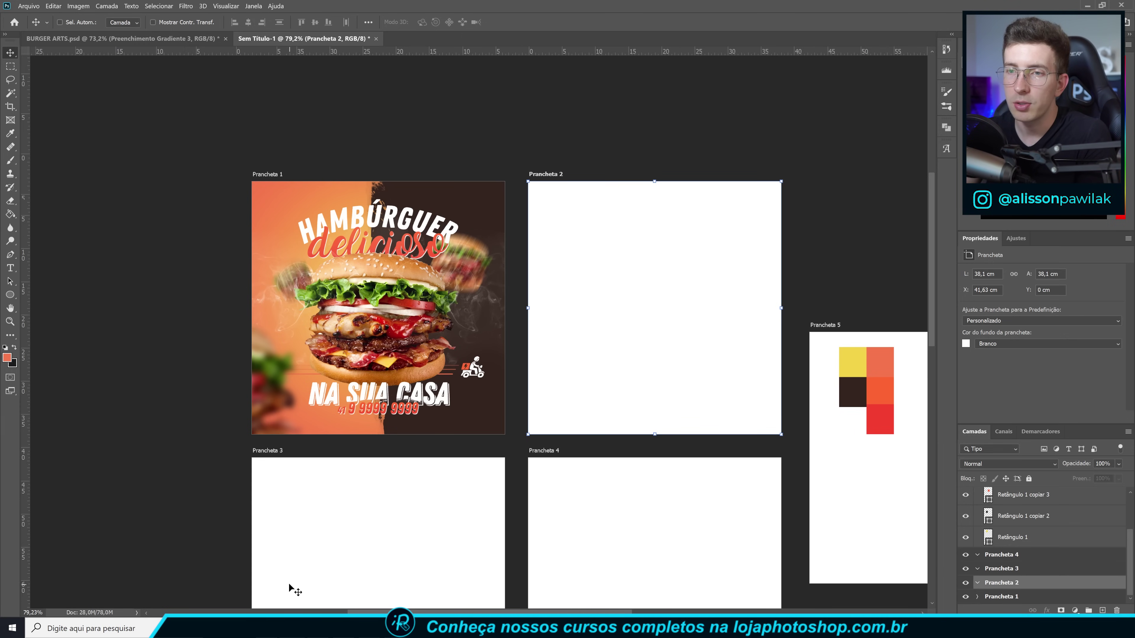
Switch to File Explorer, open folder 2 inside BURGER MIDIAS SOCIAIS, and preview the photo of the woman holding a burger.
left_click(309, 628)
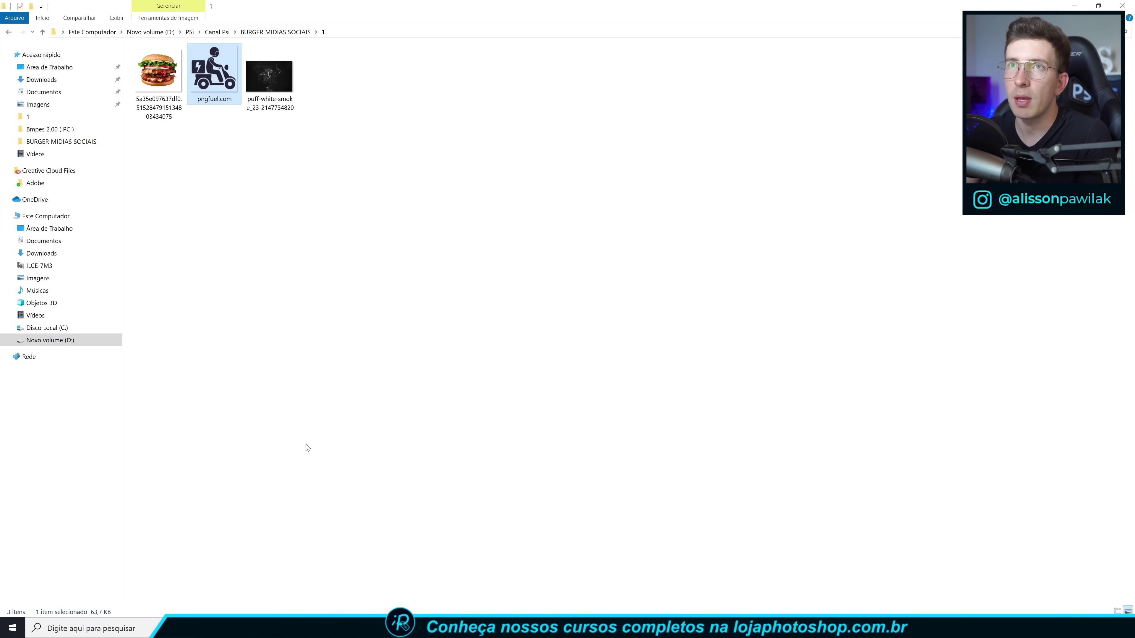
left_click(8, 33)
double_click(212, 83)
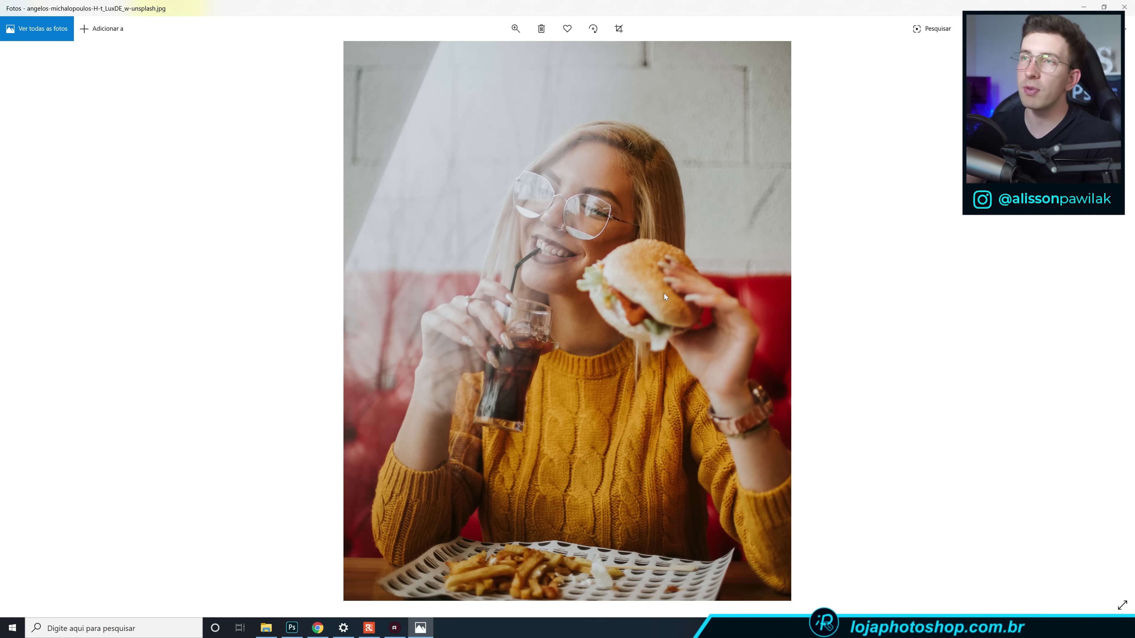
left_click(1124, 6)
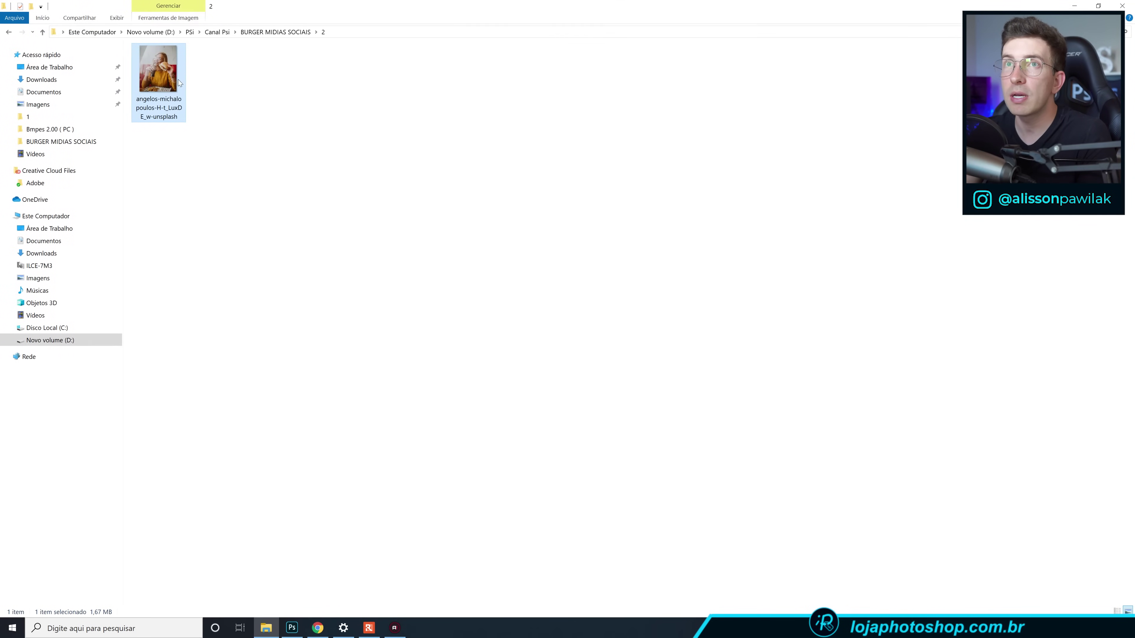
Place the photo of the woman holding a burger on Prancheta 2 and enlarge it to fill the artboard's width.
left_click_drag(158, 71, 588, 373)
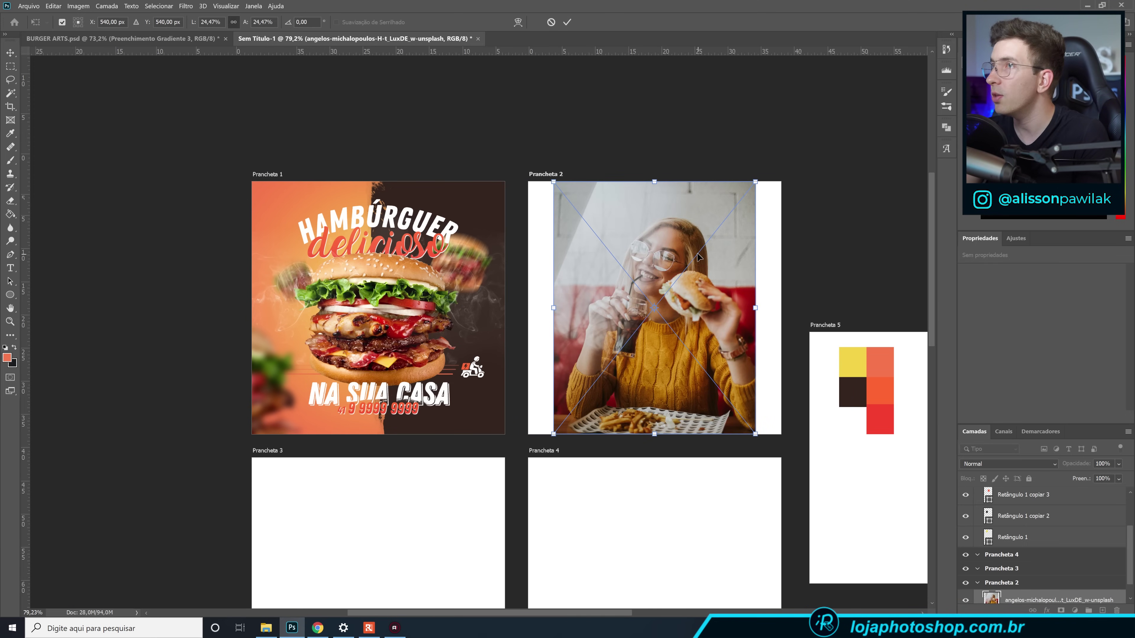
left_click_drag(755, 181, 793, 156)
left_click_drag(767, 213, 768, 200)
left_click(568, 22)
Add a layer mask to the photo and choose the 2448 px SG Brush preset for the Brush tool.
left_click(1061, 611)
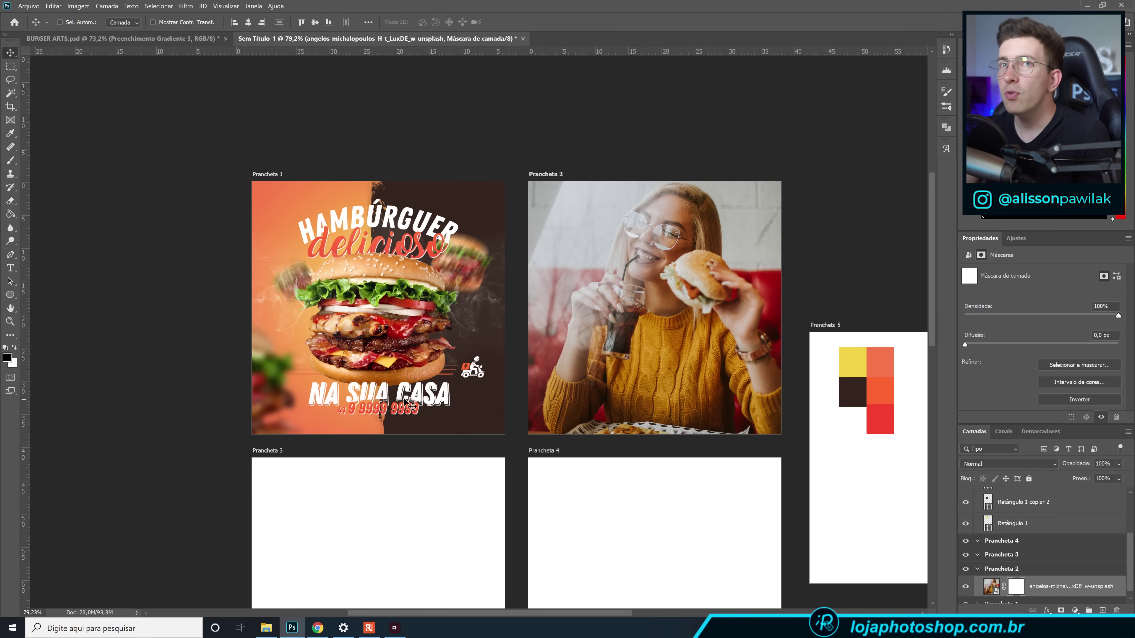
left_click(10, 160)
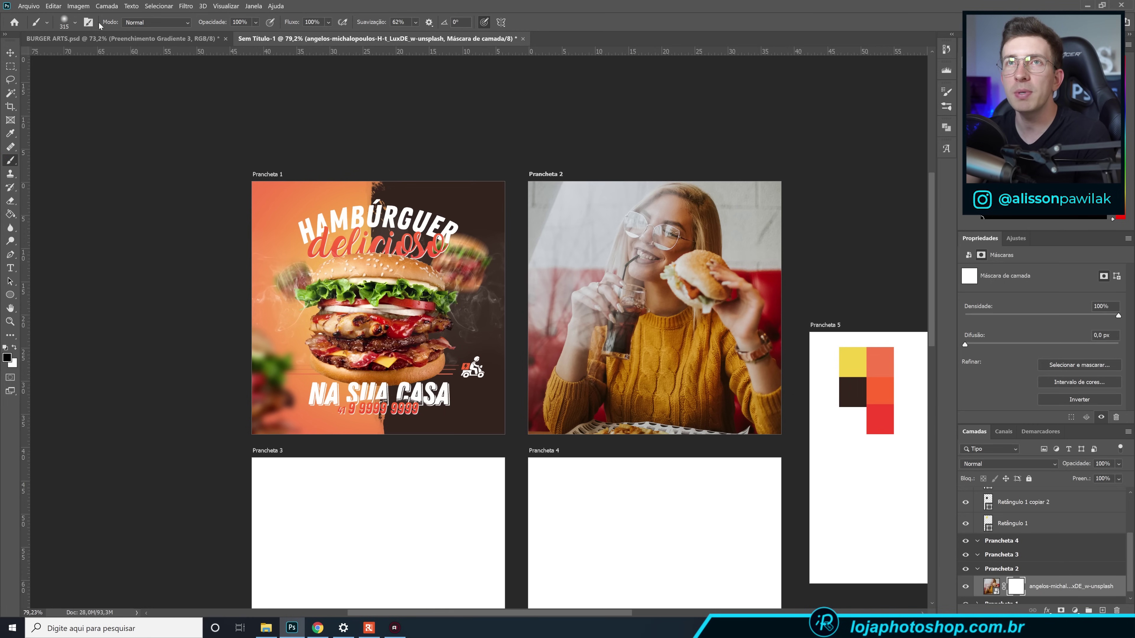
left_click(75, 24)
left_click_drag(338, 136, 349, 359)
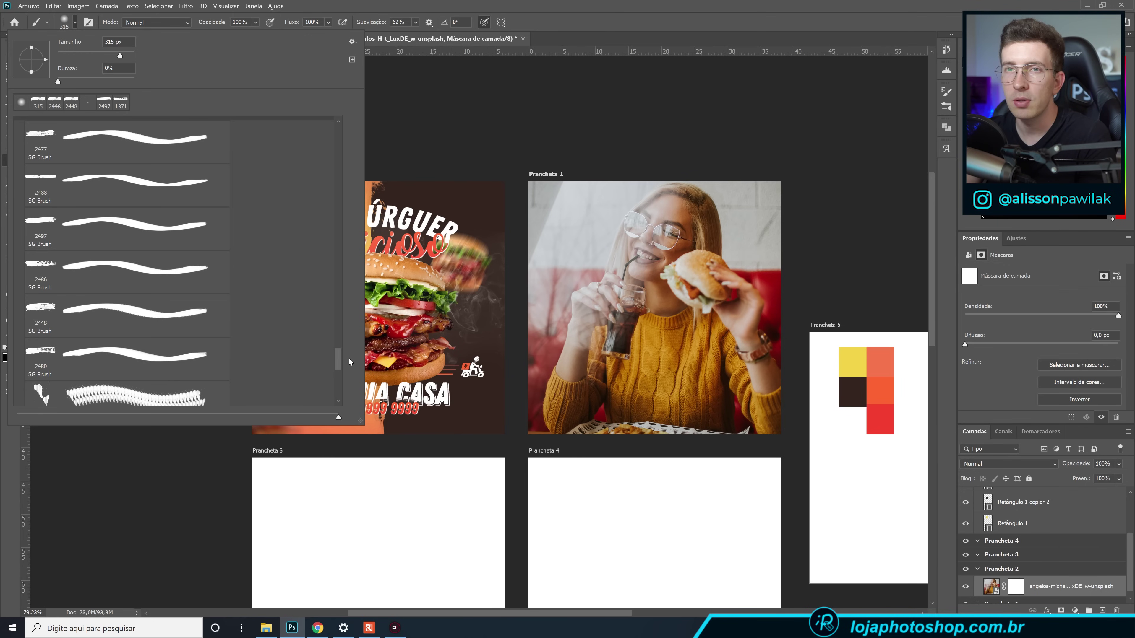
left_click_drag(348, 359, 349, 378)
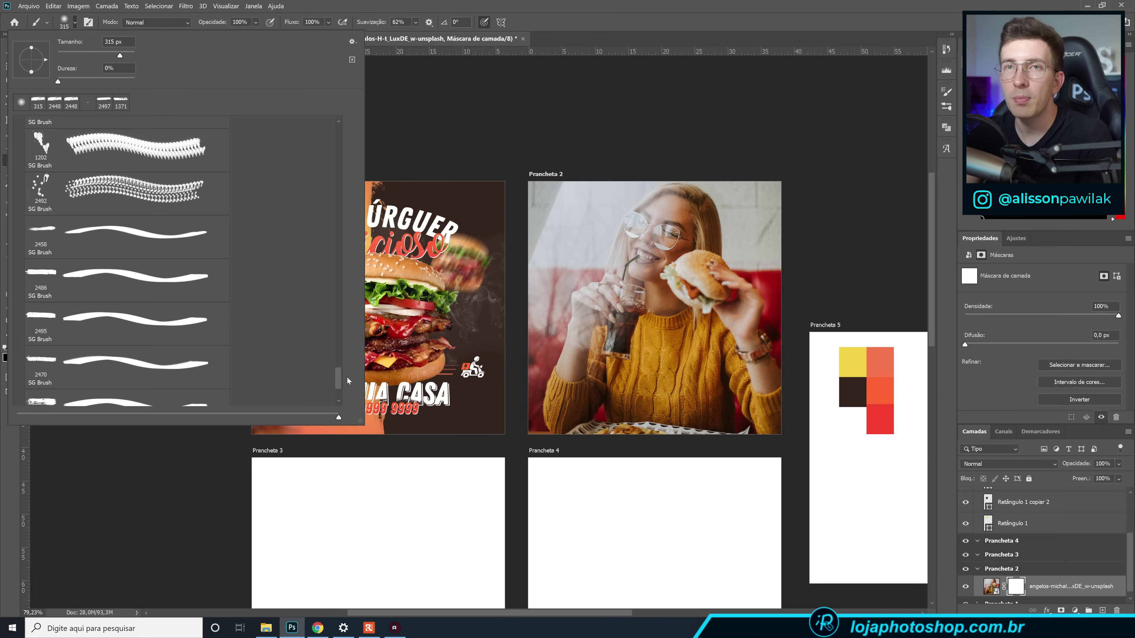
scroll(280, 342, "down", 3)
scroll(279, 343, "down", 2)
scroll(280, 342, "up", 4)
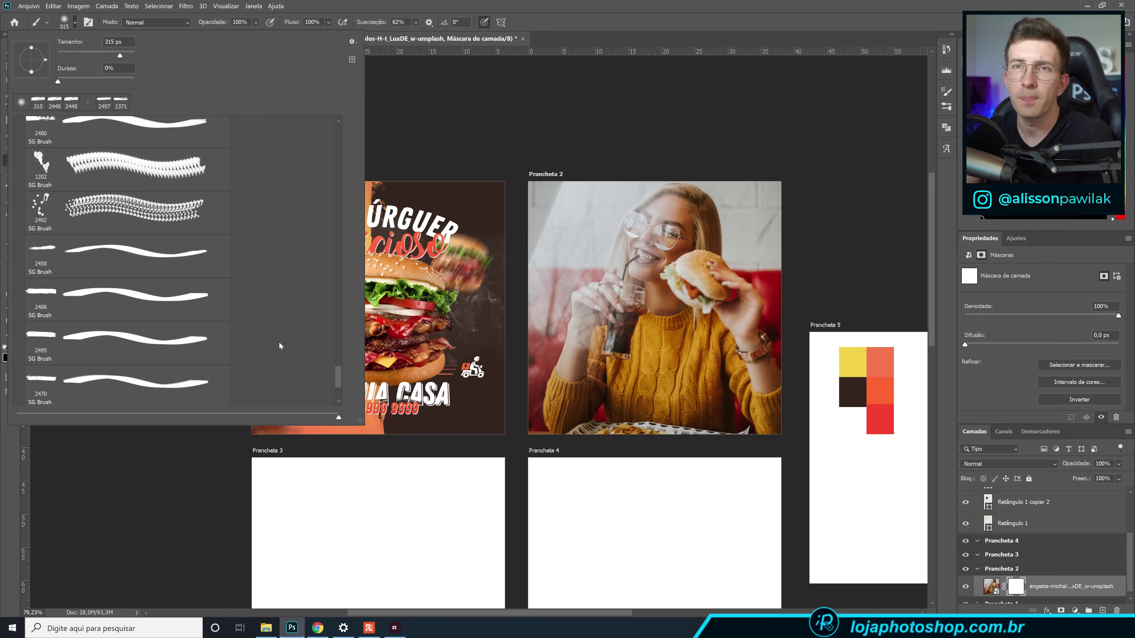
scroll(279, 342, "up", 5)
left_click(132, 238)
left_click(674, 4)
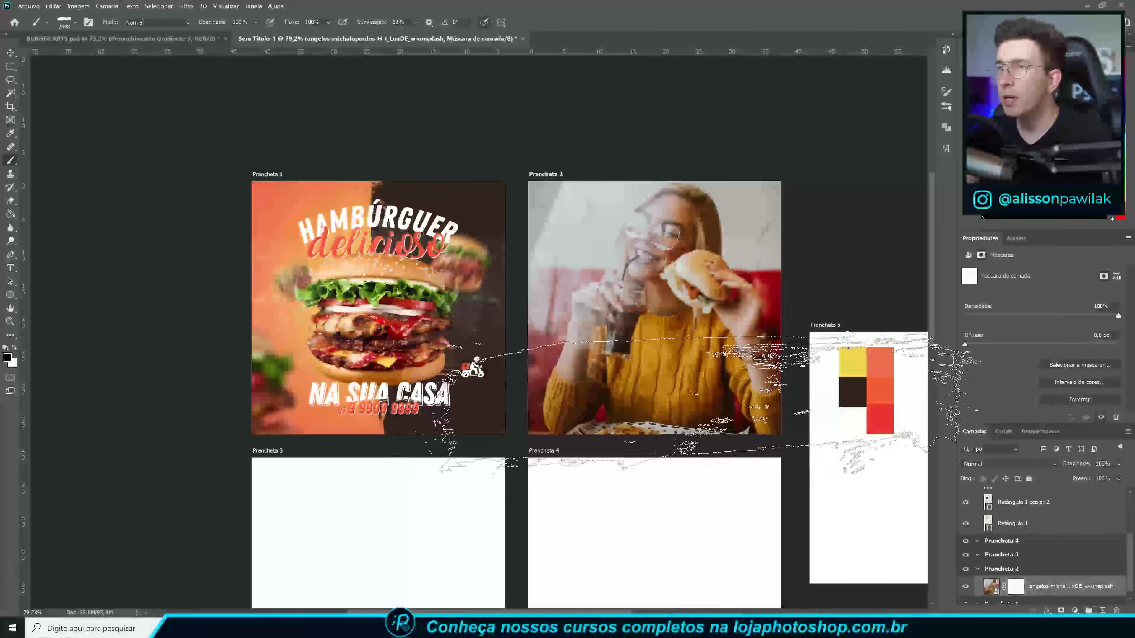
Try masking out the lower part of the photo with a single brush stamp, and undo it.
left_click(656, 416)
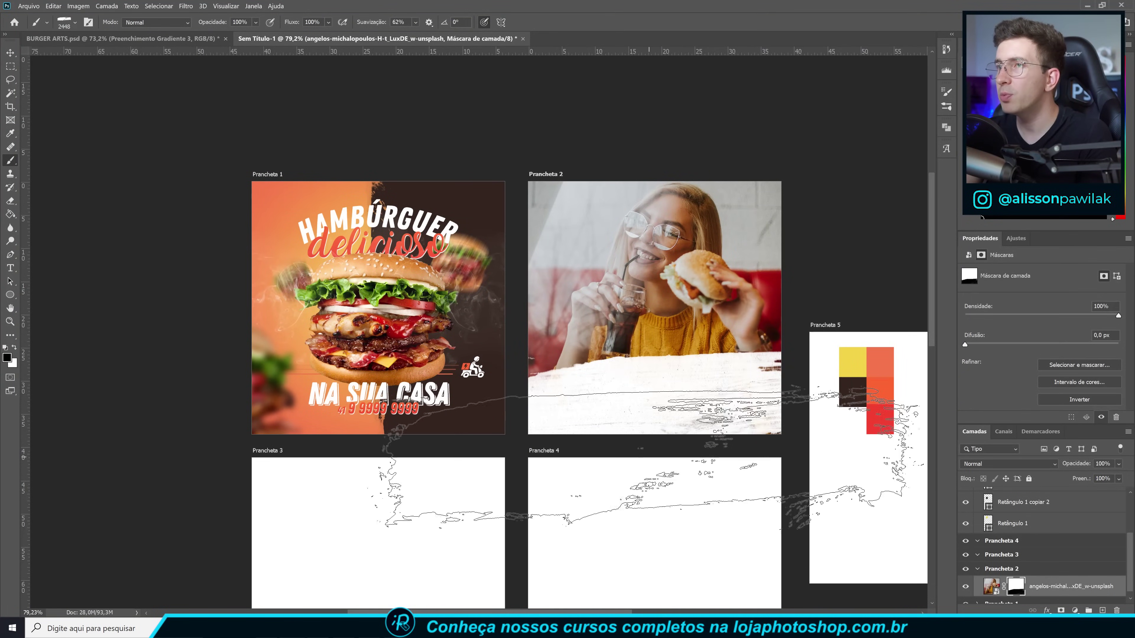
key("ctrl+z")
Tilt the SG Brush tip, settling on an angle of 11°.
right_click(684, 322)
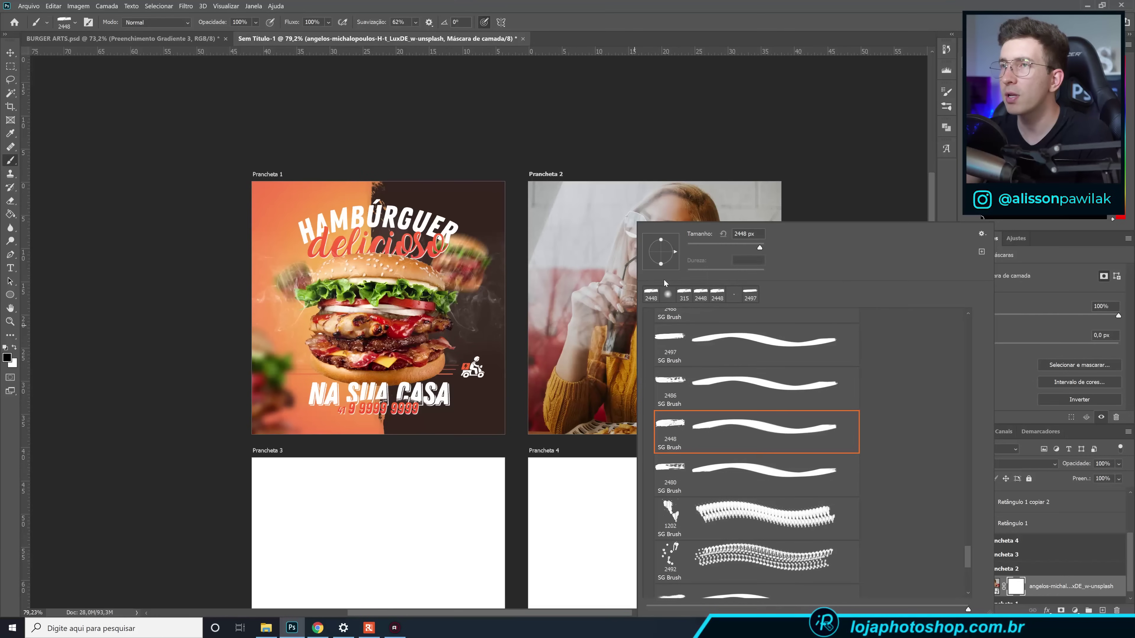
left_click(679, 244)
left_click(717, 87)
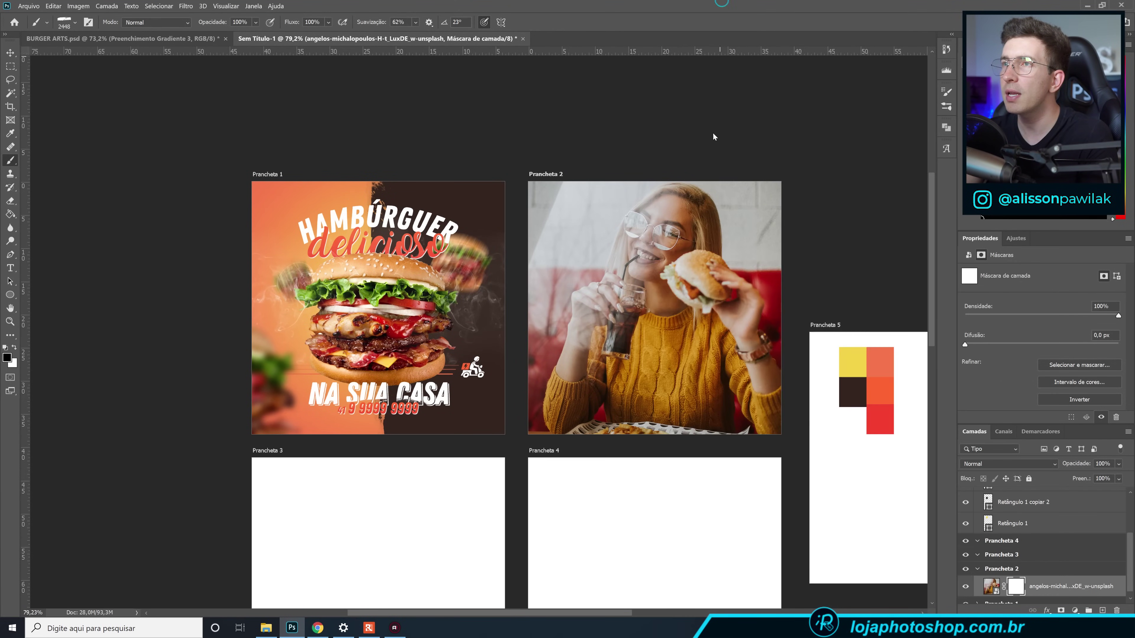
right_click(646, 334)
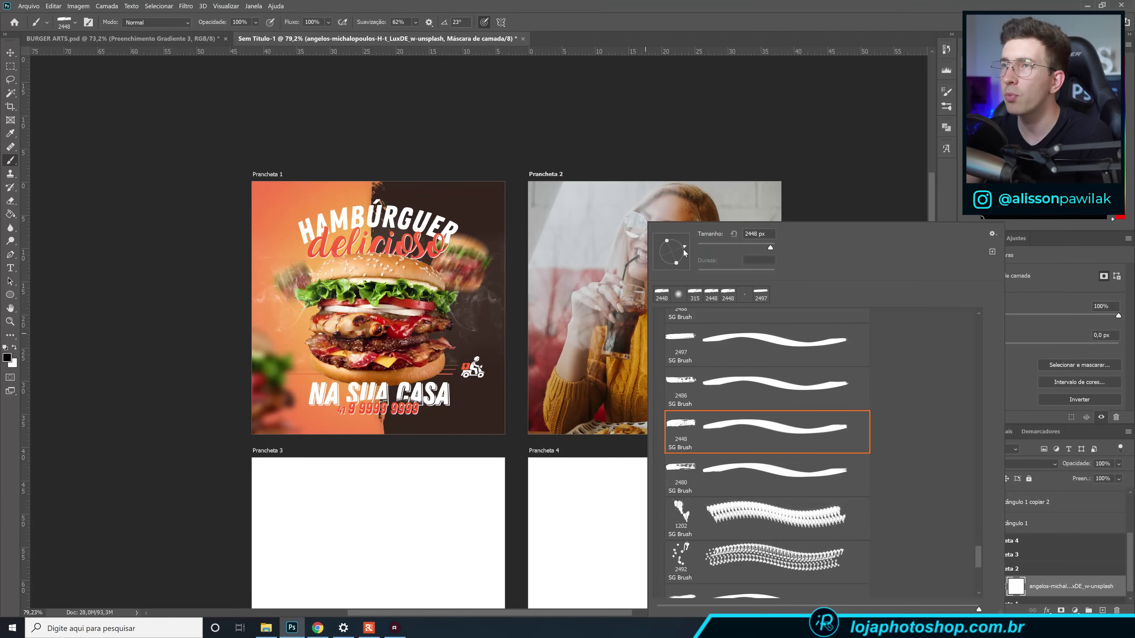
left_click(767, 72)
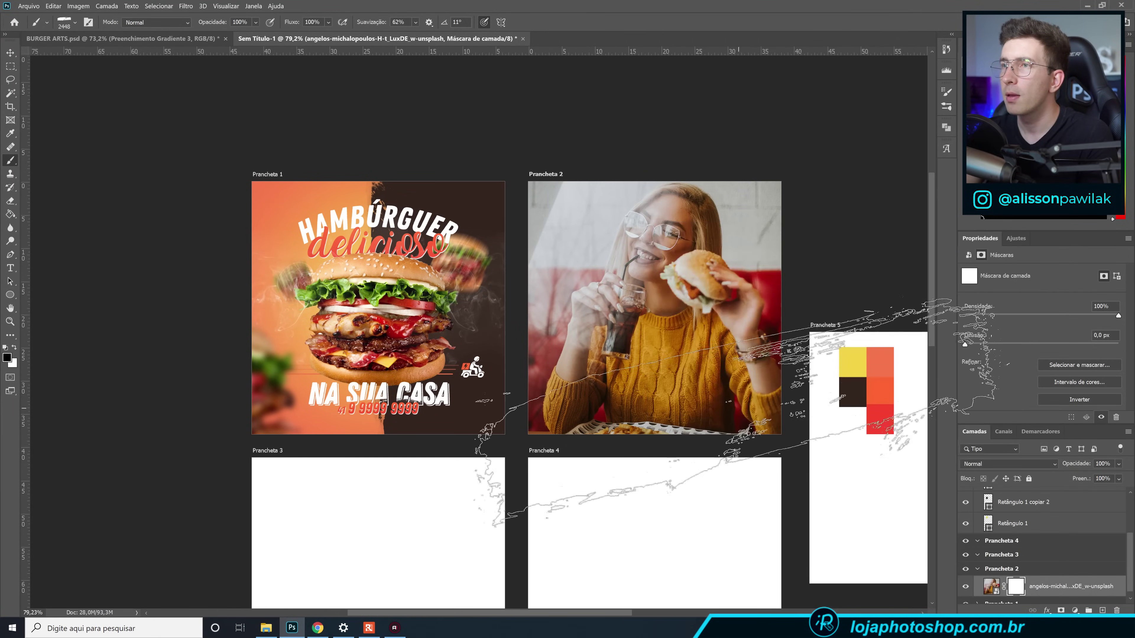
Try masking out the photo's lower area with tilted brush stamps at two different spots, undoing each one.
left_click(749, 430)
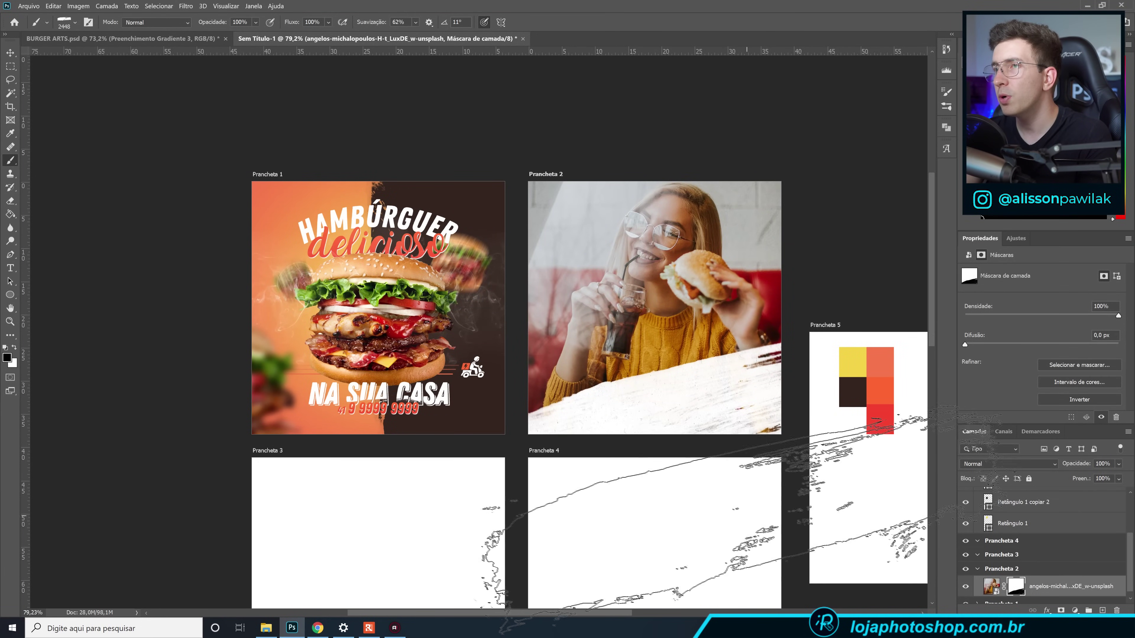
key("ctrl+z")
left_click(851, 386)
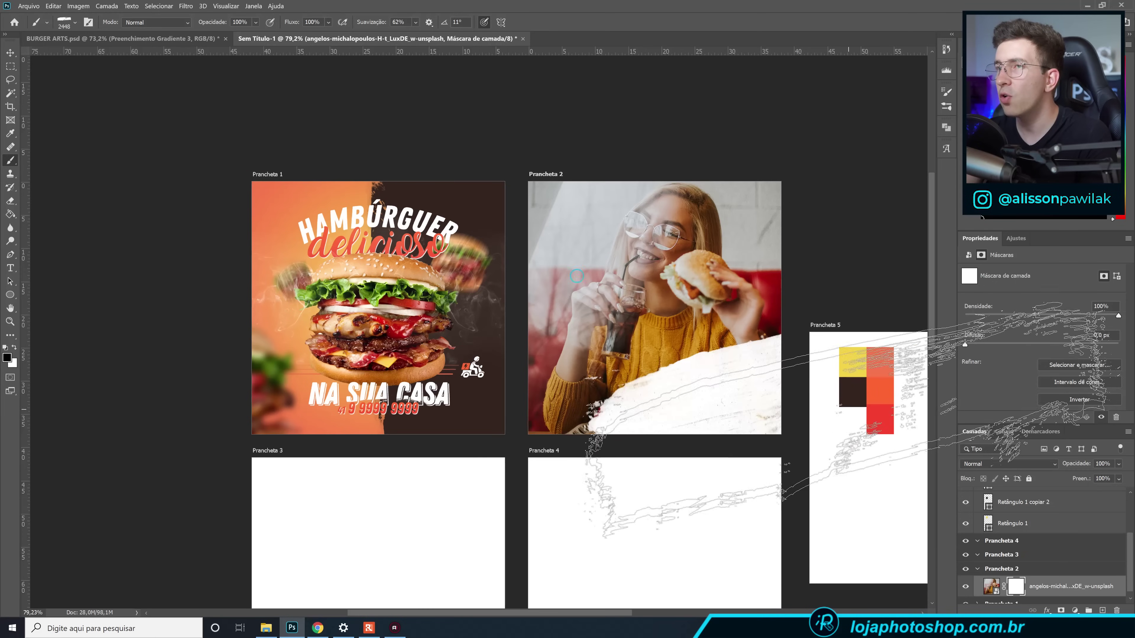
key("ctrl+z")
Set the brush angle to 6° and mask out the photo's lower-right corner with one stamp.
right_click(726, 228)
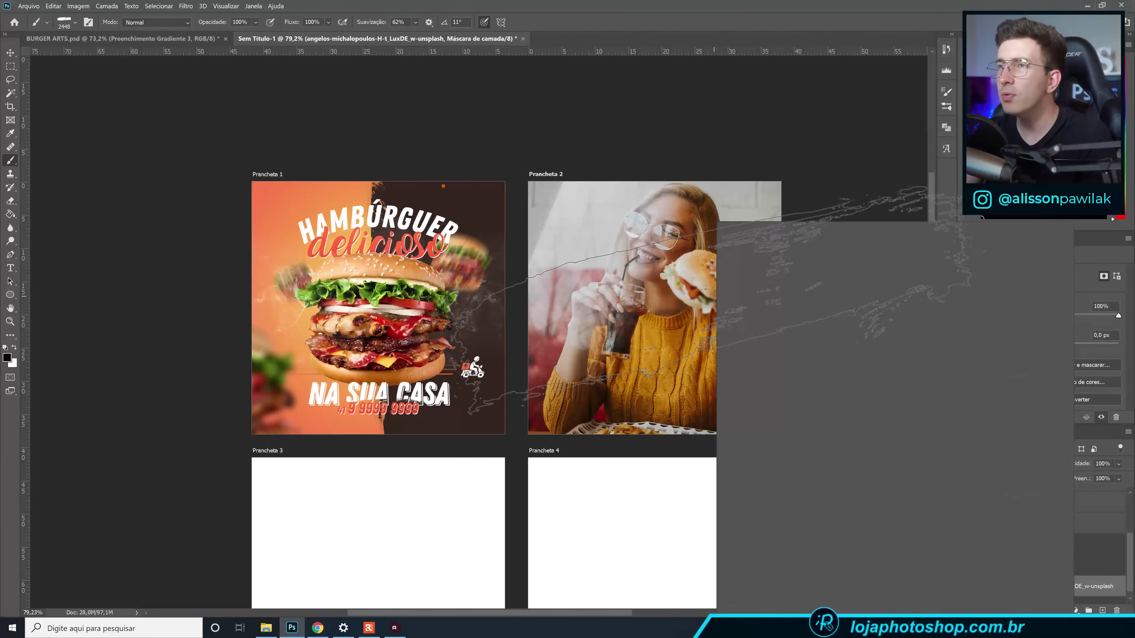
left_click_drag(759, 250, 756, 249)
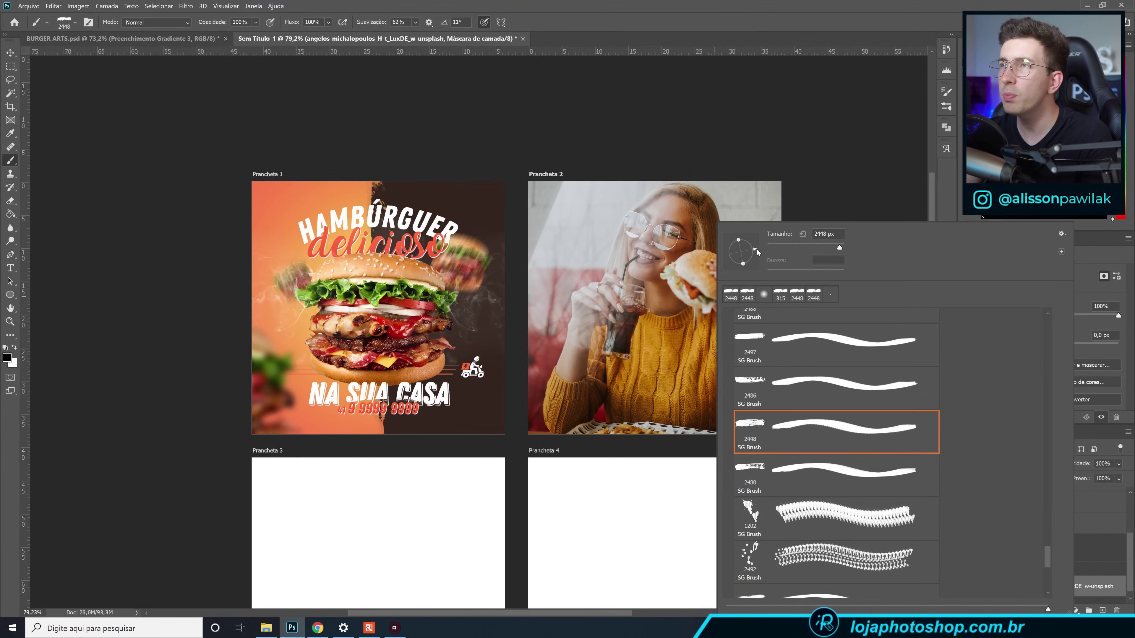
left_click(735, 3)
left_click(849, 393)
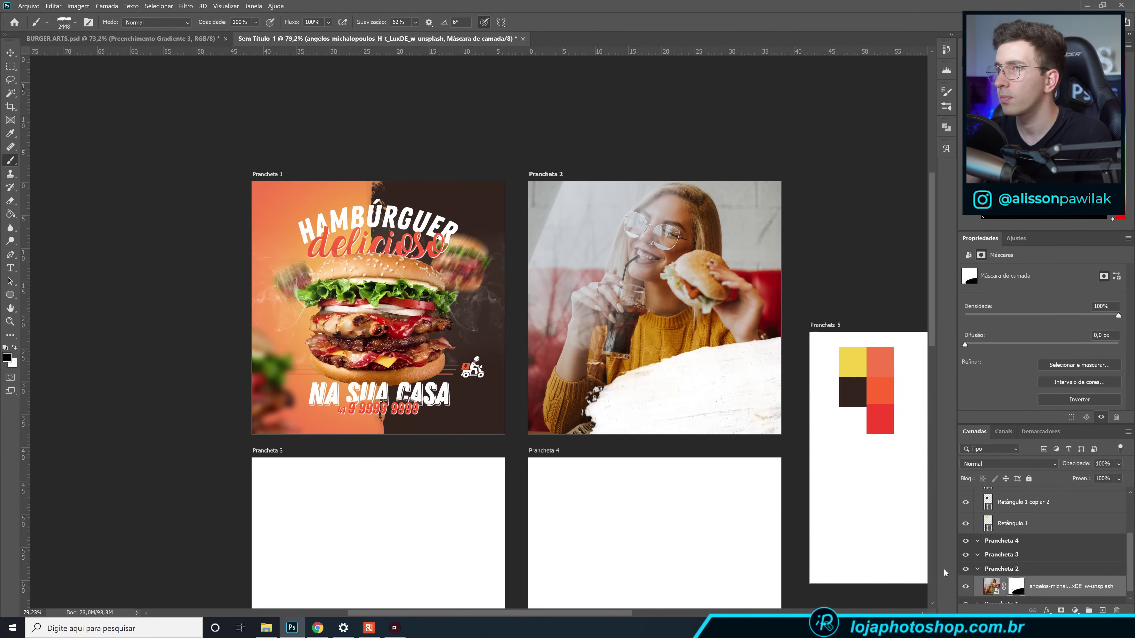
Add the text "TEMOS UMA" in Zing Rust Demo on a new layer over the lower part of Prancheta 2.
left_click(1103, 611)
left_click(10, 269)
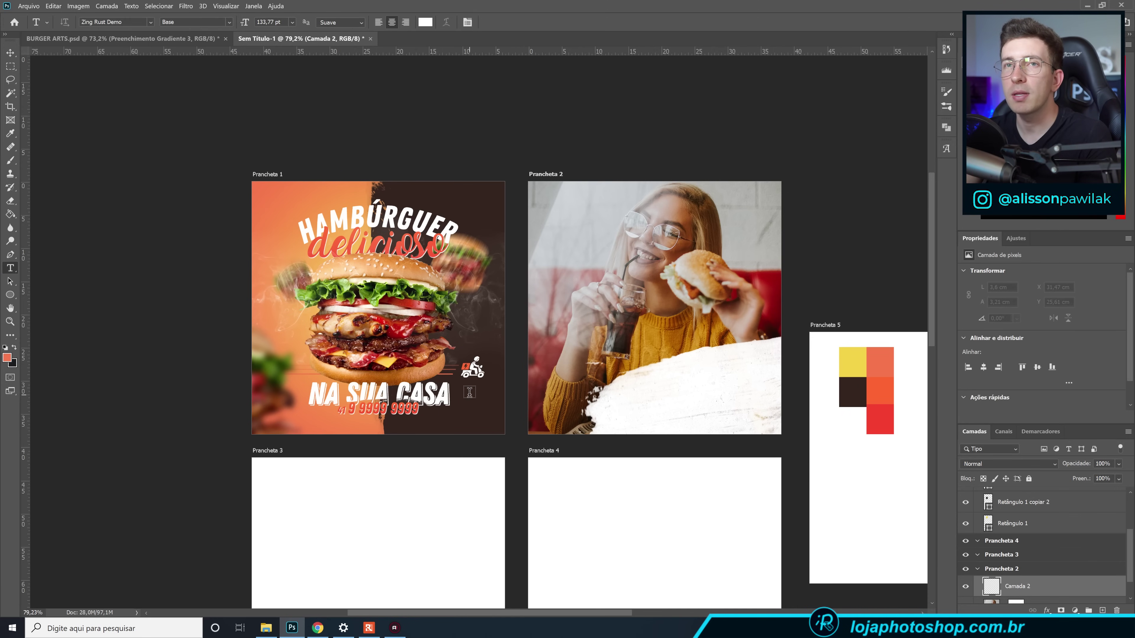
left_click(658, 373)
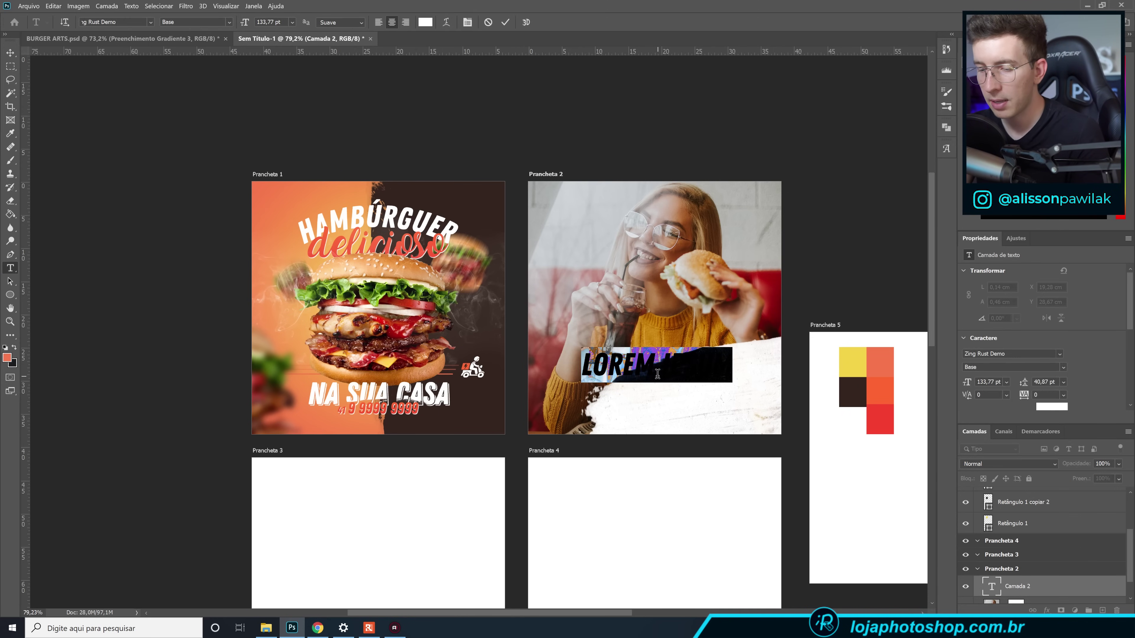
type("TEMOS DELI")
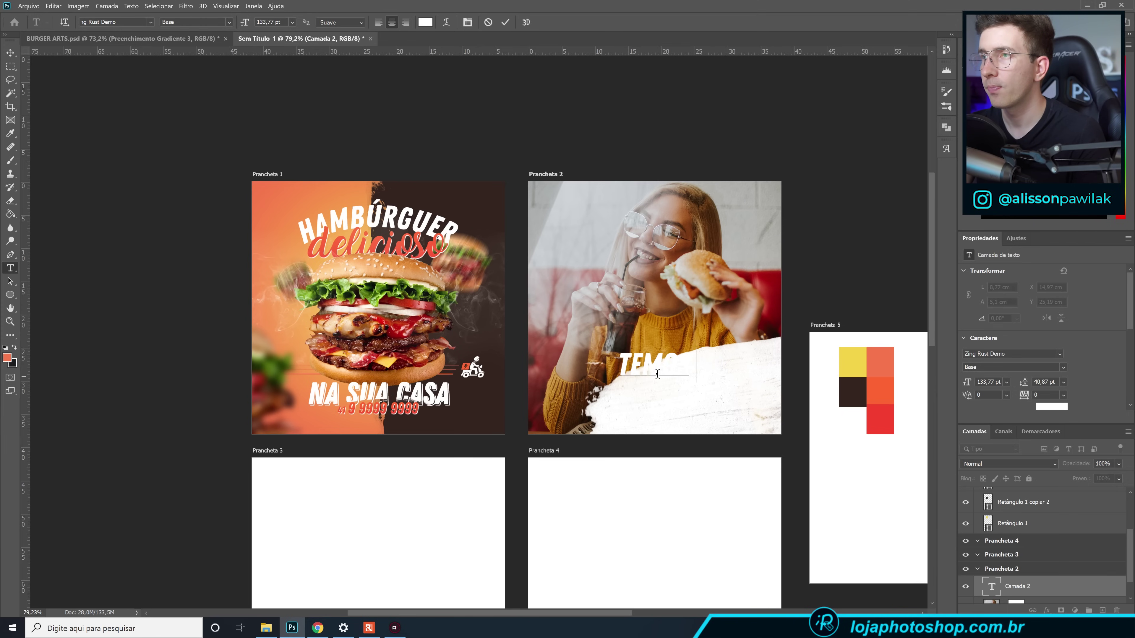
left_click(507, 23)
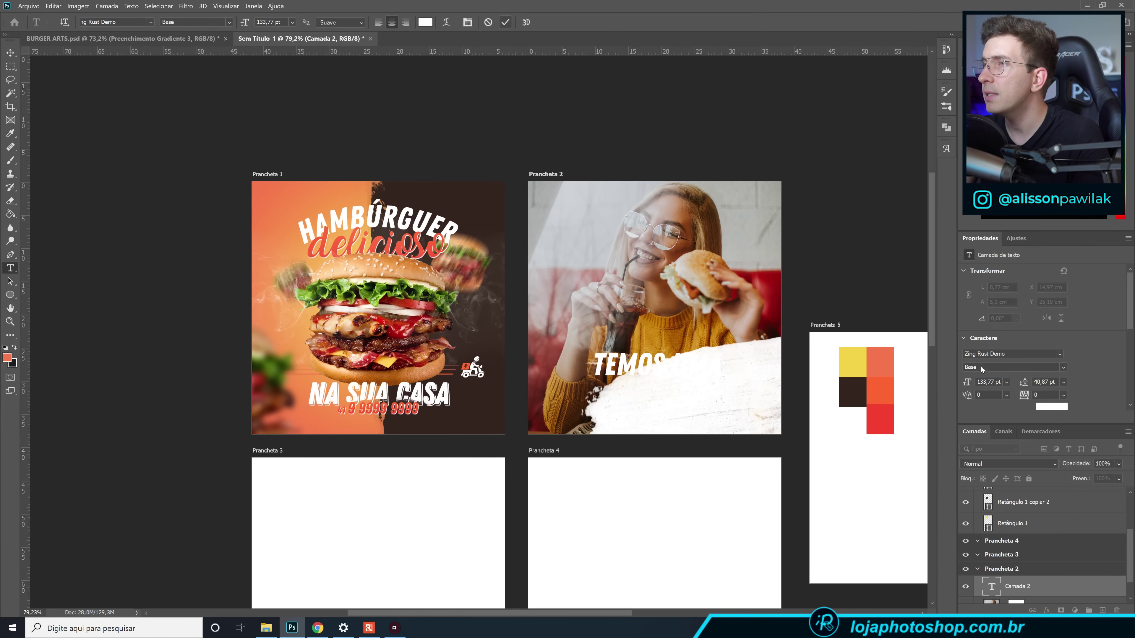
Recolour "TEMOS UMA" dark brown, sampling the palette swatch on Prancheta 5 and fine-tuning the shade.
left_click(1046, 408)
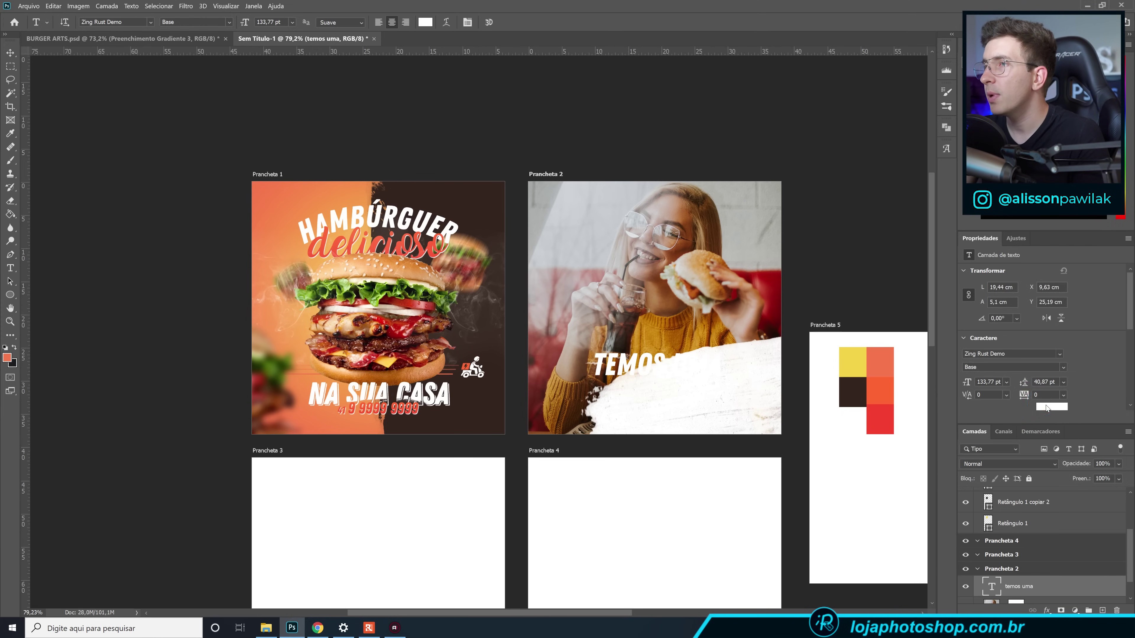
left_click_drag(900, 314, 485, 223)
left_click(849, 384)
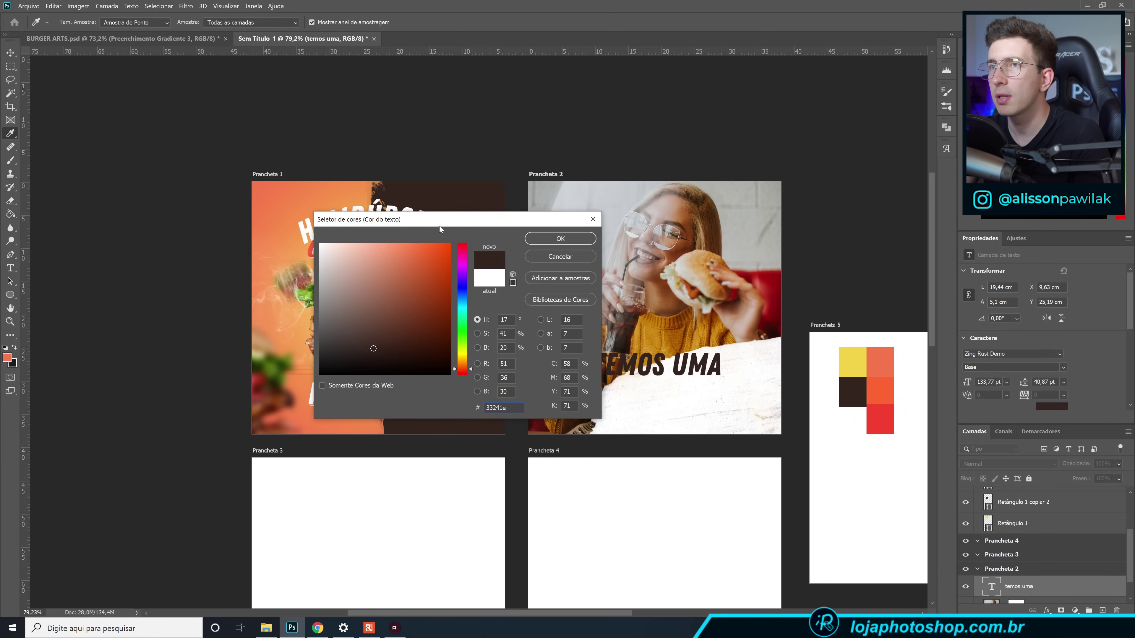
mouse_move(383, 332)
left_mouse_down()
mouse_move(368, 336)
mouse_move(376, 342)
left_mouse_up()
left_click(563, 239)
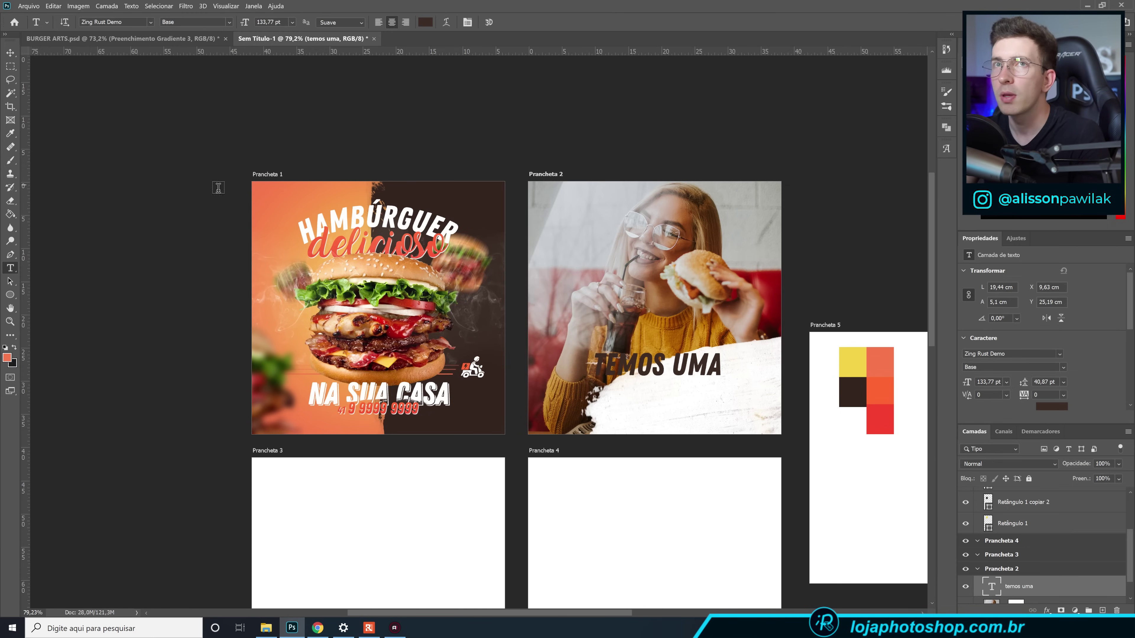
Move "TEMOS UMA" onto the white brushed area and scale it down to about 81%.
left_click(10, 53)
left_click_drag(669, 368, 706, 383)
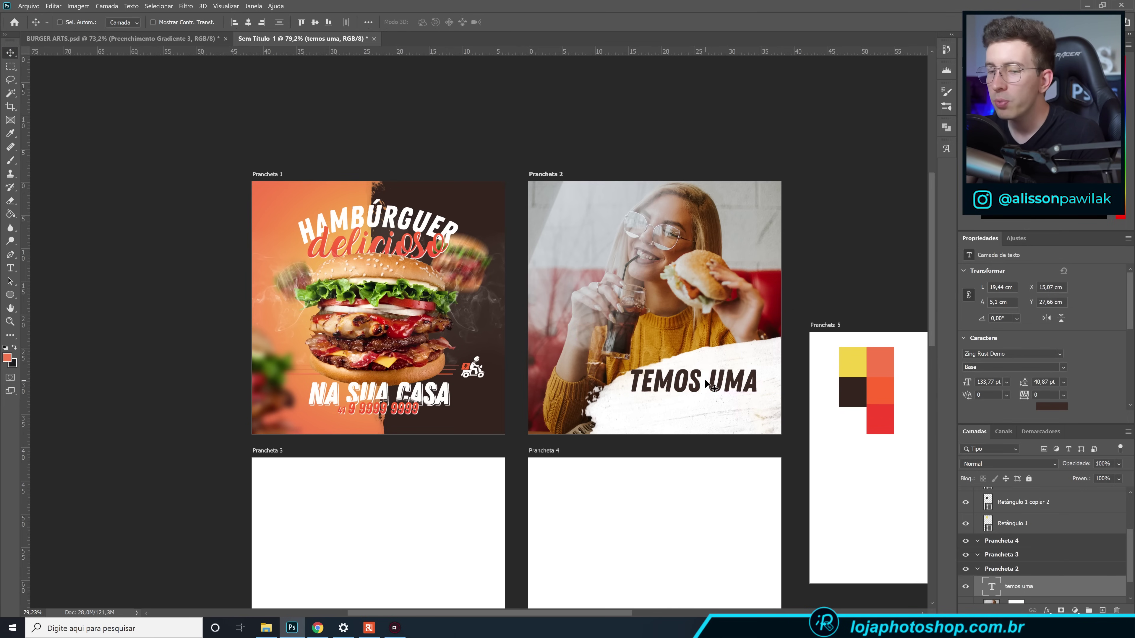
key("ctrl+t")
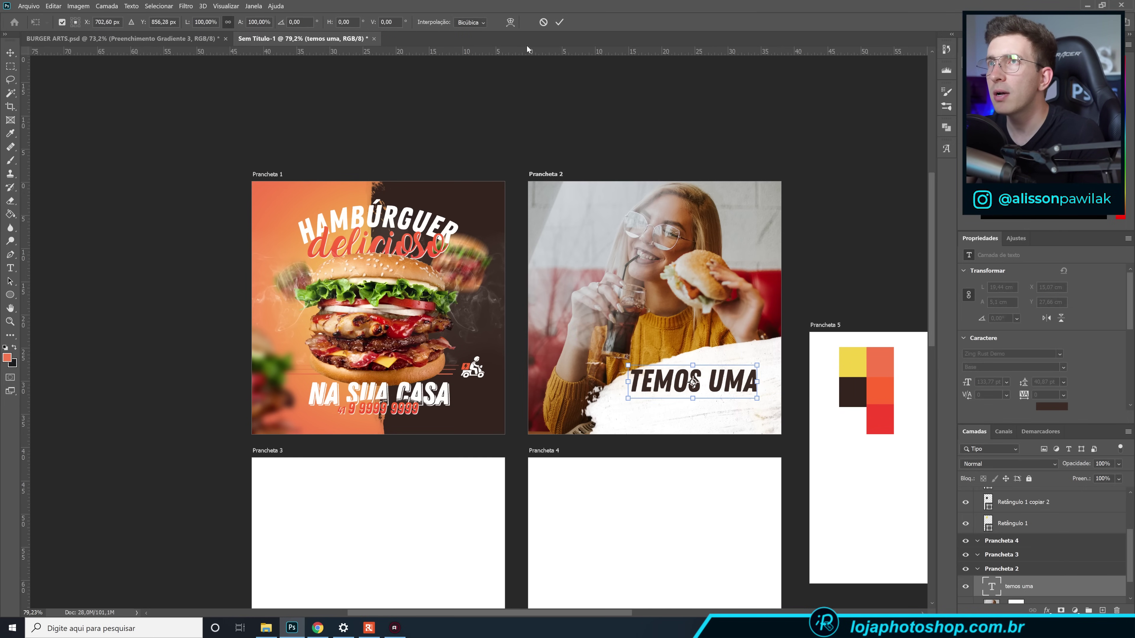
left_click_drag(758, 364, 728, 375)
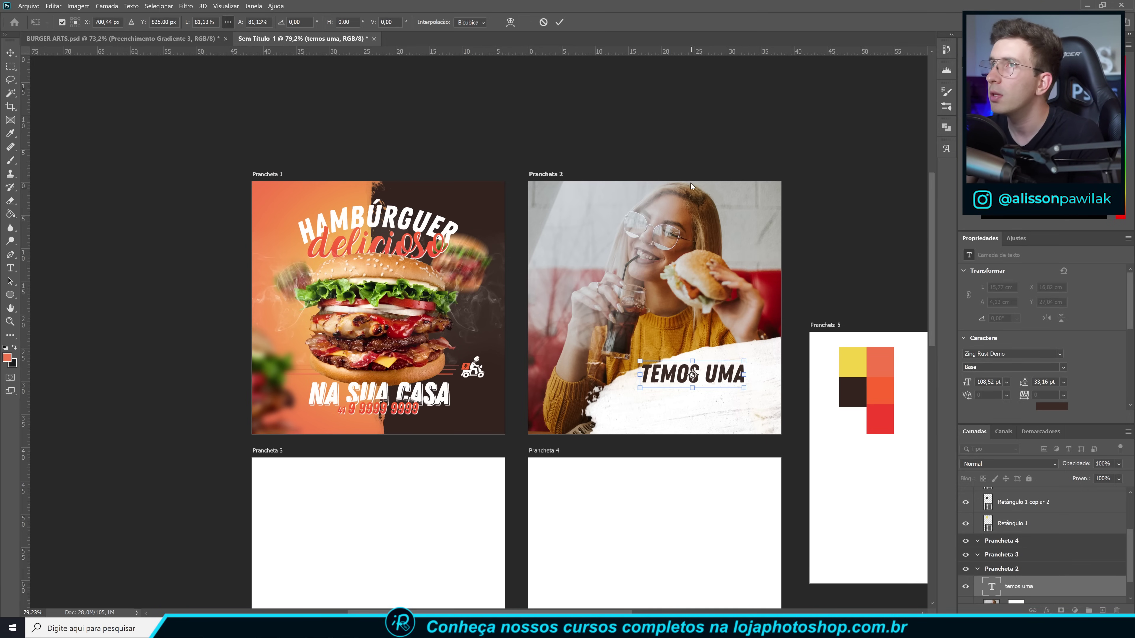
left_click(560, 22)
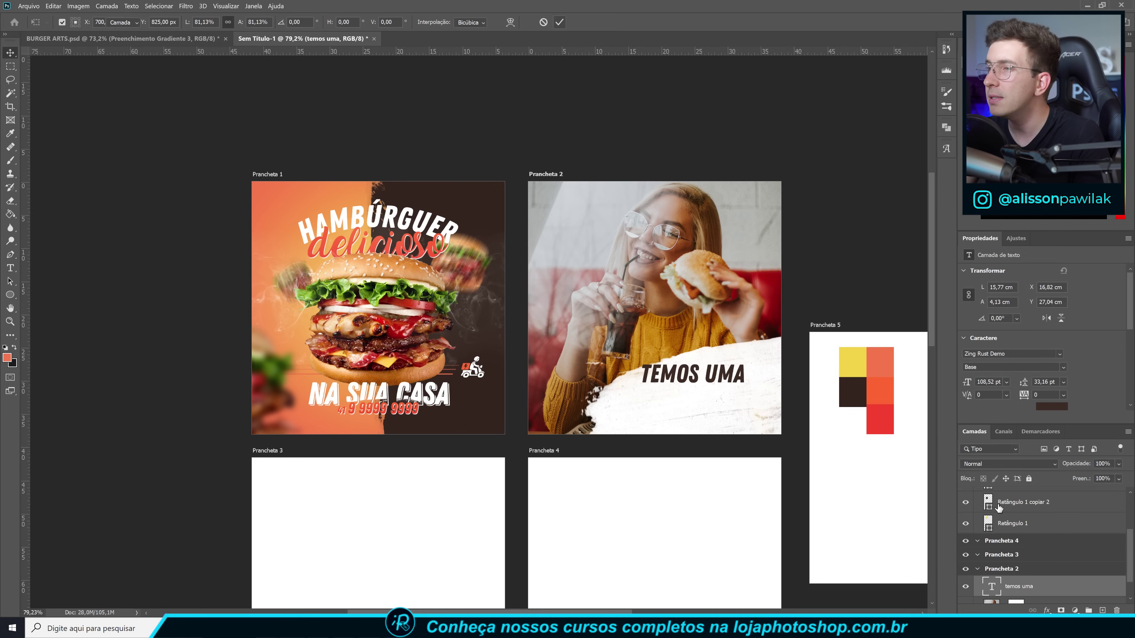
Add the word "novidade" in the Amarillo font on a new layer below "TEMOS UMA".
left_click(1099, 609)
key("t")
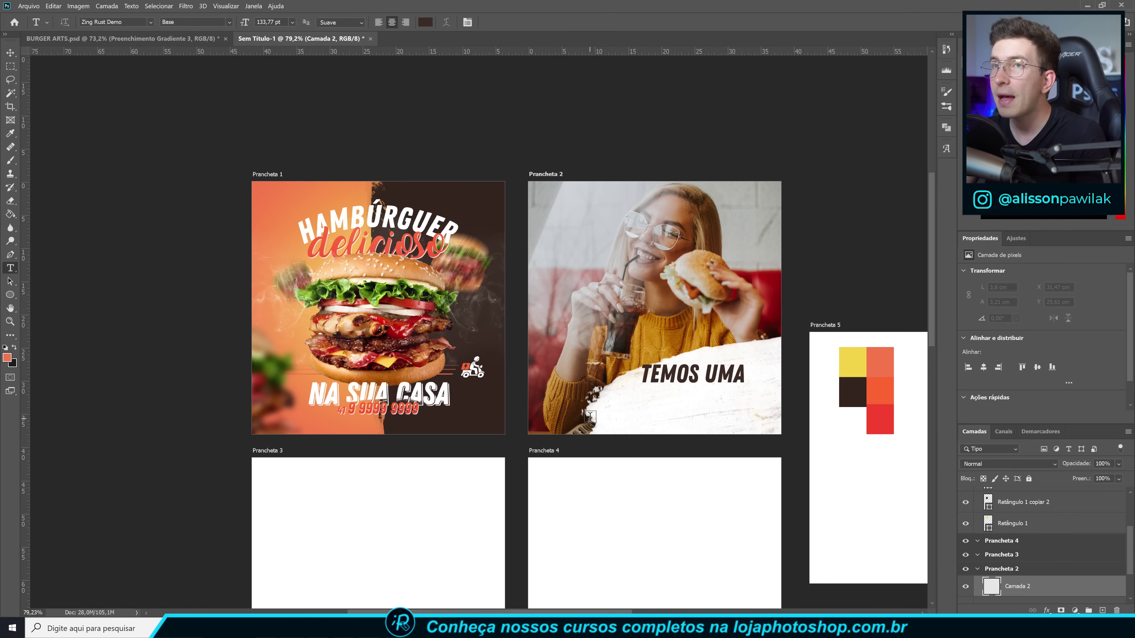
left_click(628, 411)
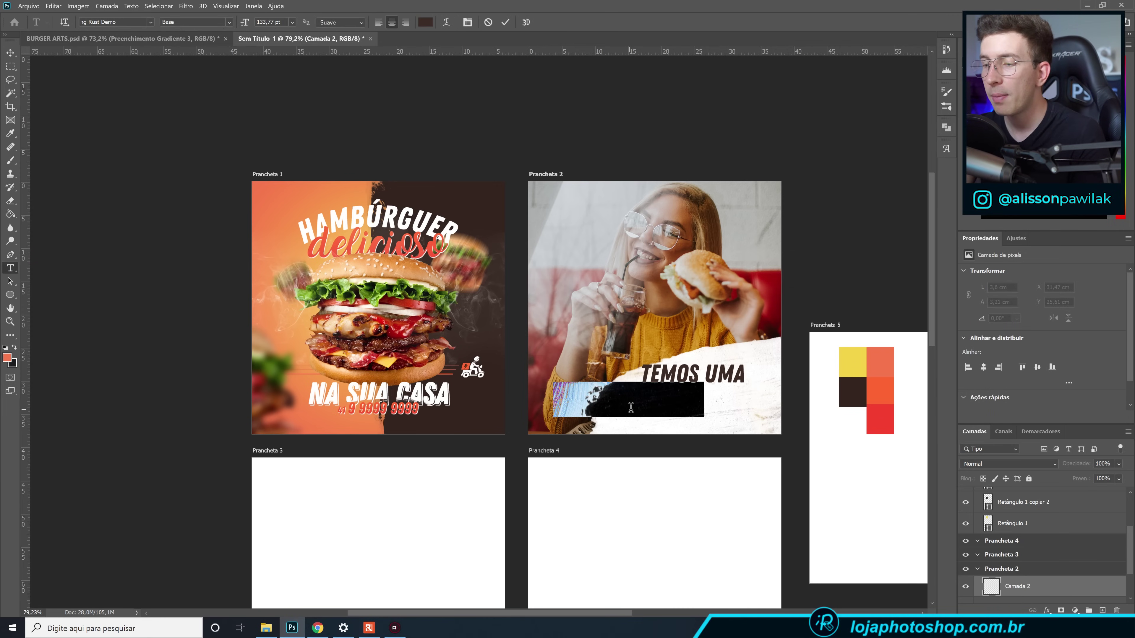
type("novidade")
key("ctrl+Return")
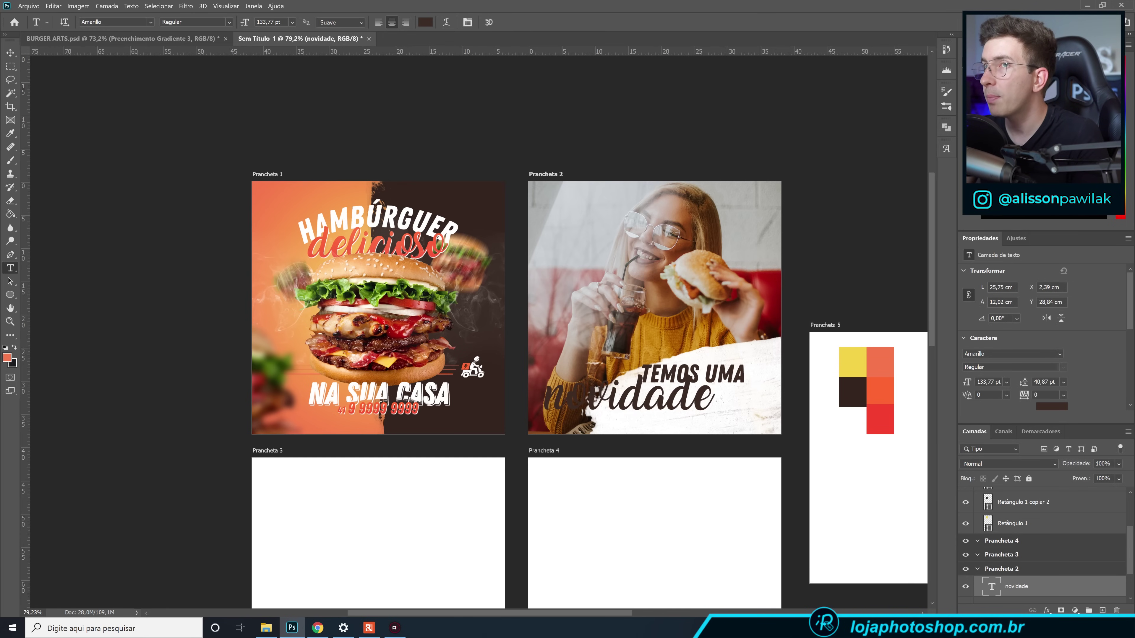
Recolour "novidade" orange (ff6631) by sampling the palette swatch on Prancheta 5.
left_click(1056, 405)
left_click(880, 391)
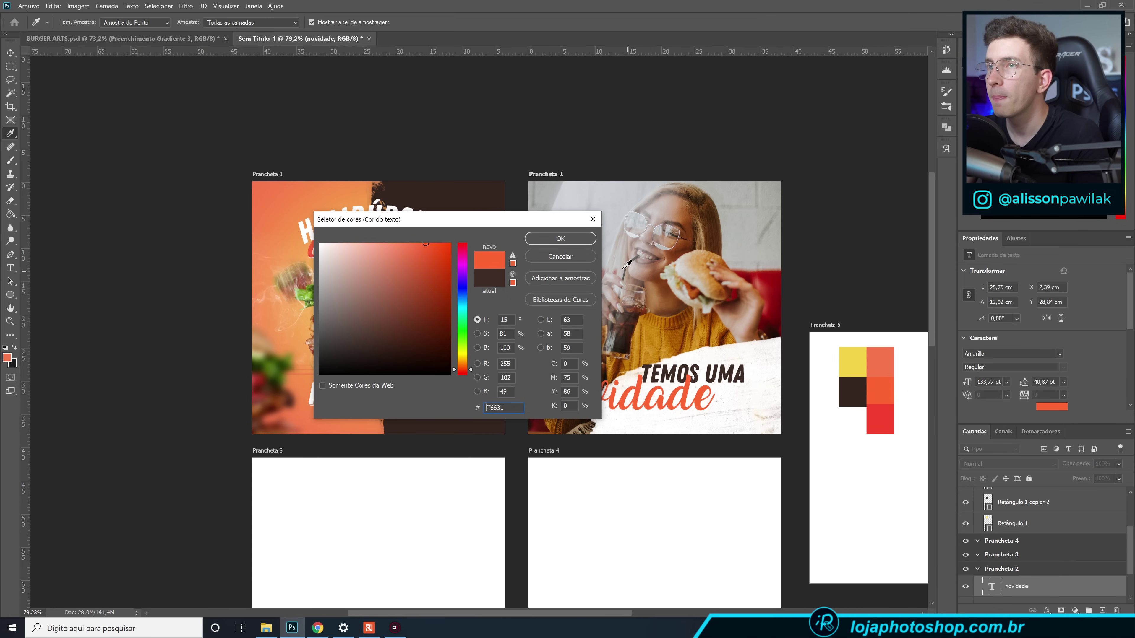
left_click(578, 241)
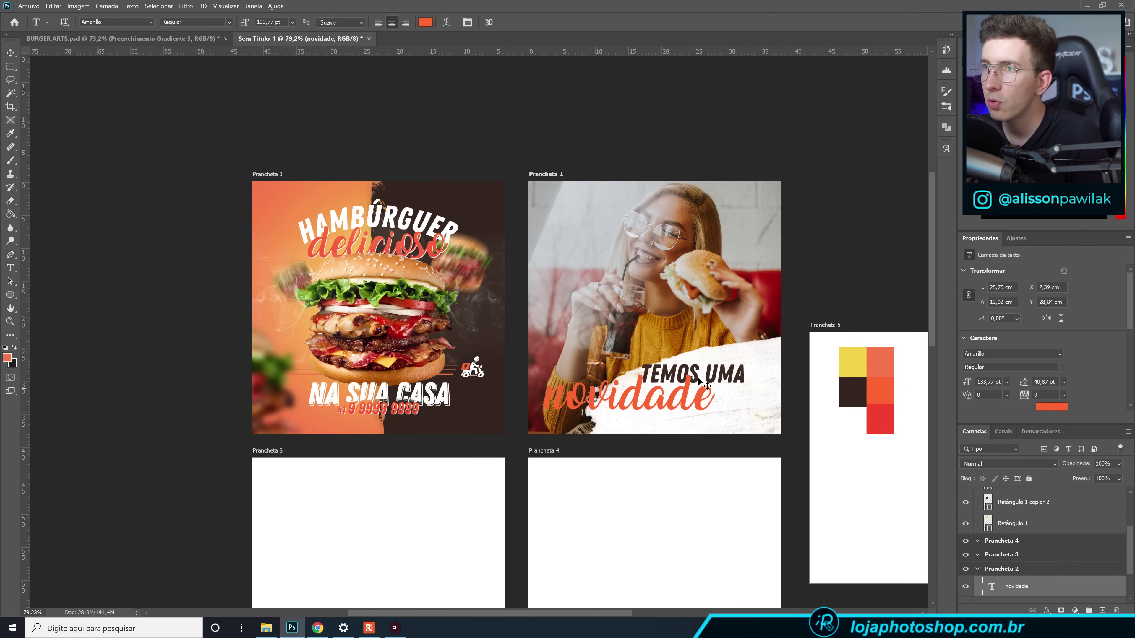
Scale "novidade" down to about 60% and align it directly beneath "TEMOS UMA" at matching width.
key("ctrl+t")
left_click_drag(715, 374, 682, 384)
left_click_drag(578, 408, 641, 402)
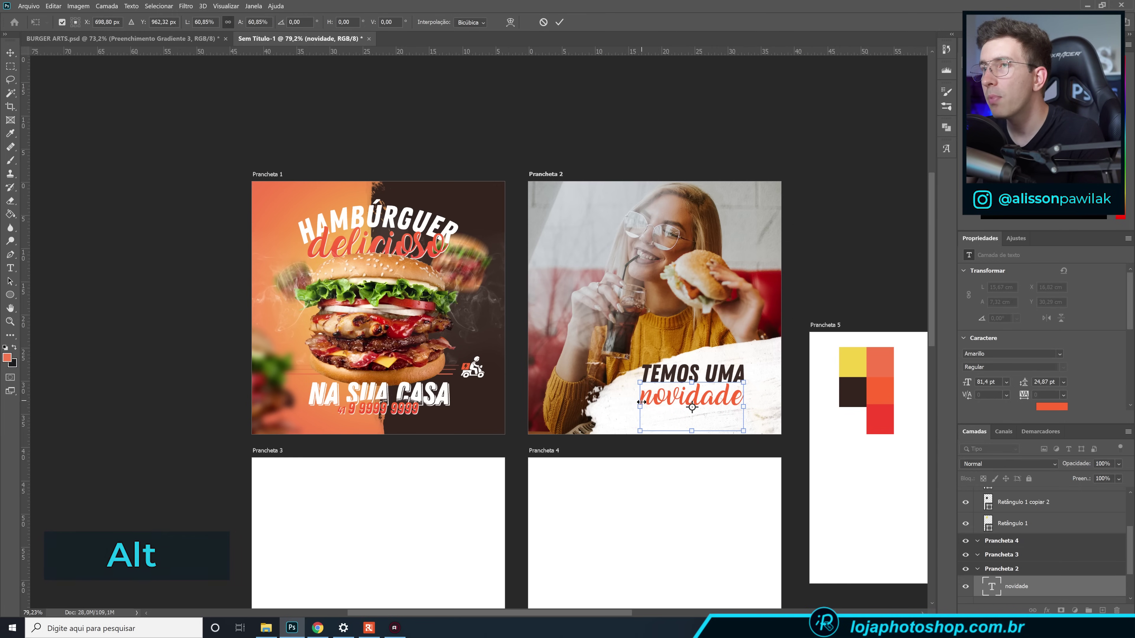
left_click_drag(639, 429, 641, 430)
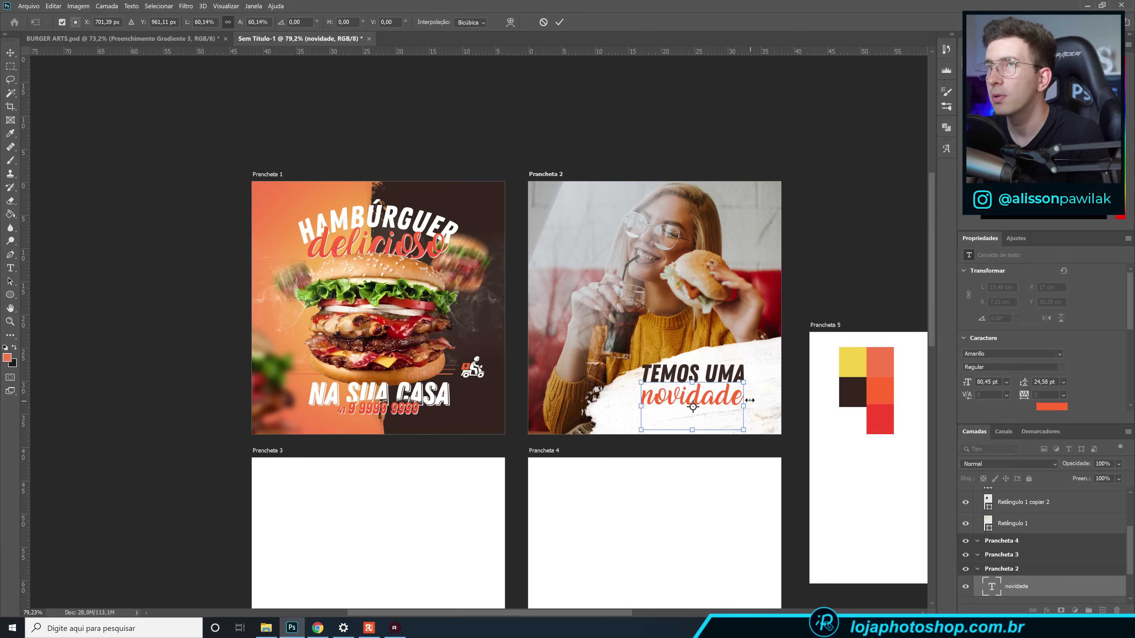
left_click(560, 21)
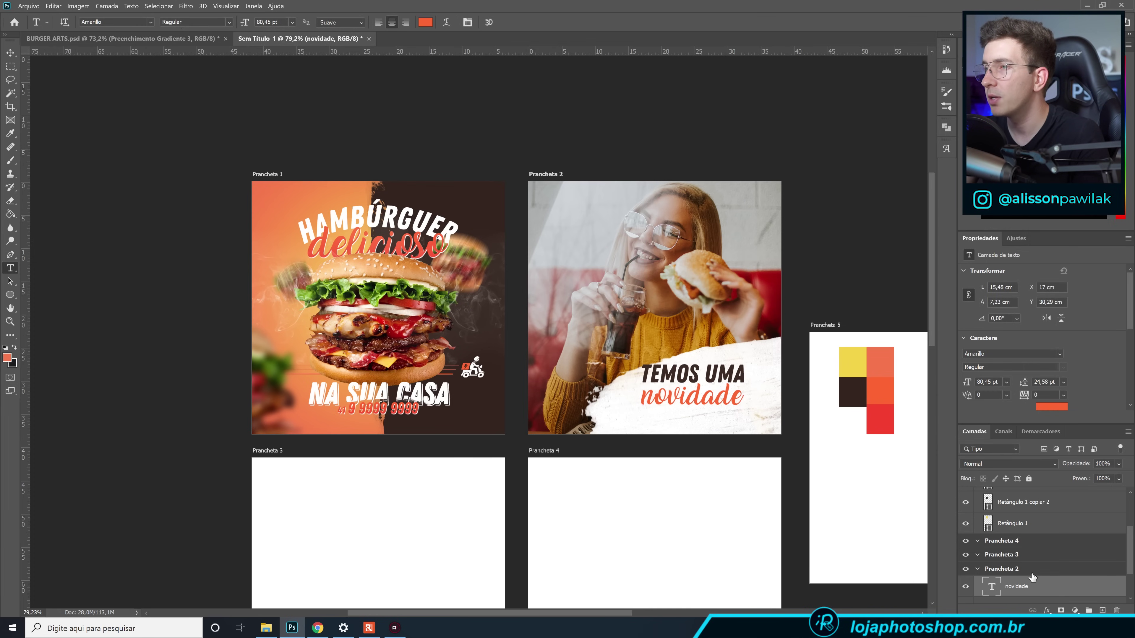
Duplicate the "TEMOS UMA" text layer and place the copy directly below "novidade".
scroll(1032, 578, "down", 1)
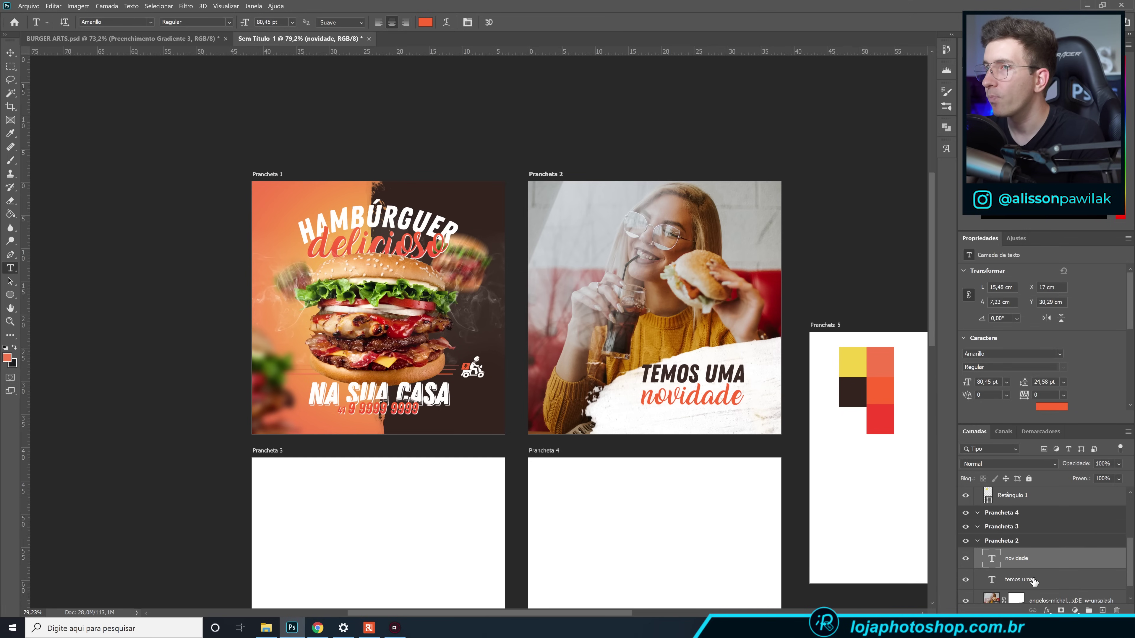
left_click(1024, 579, "shift")
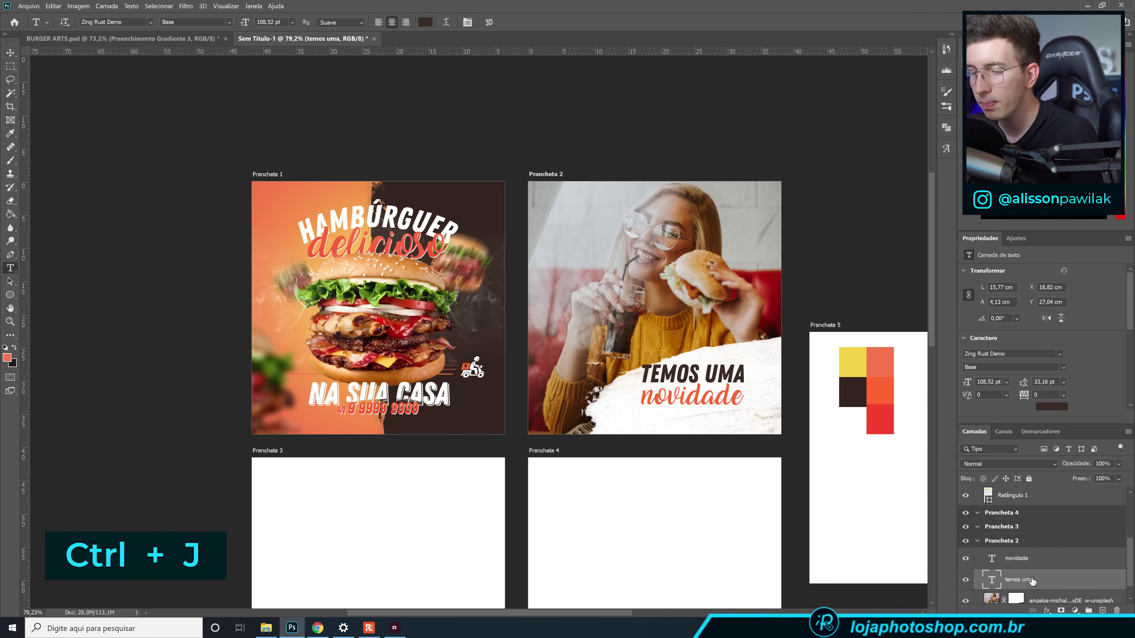
key("ctrl+j")
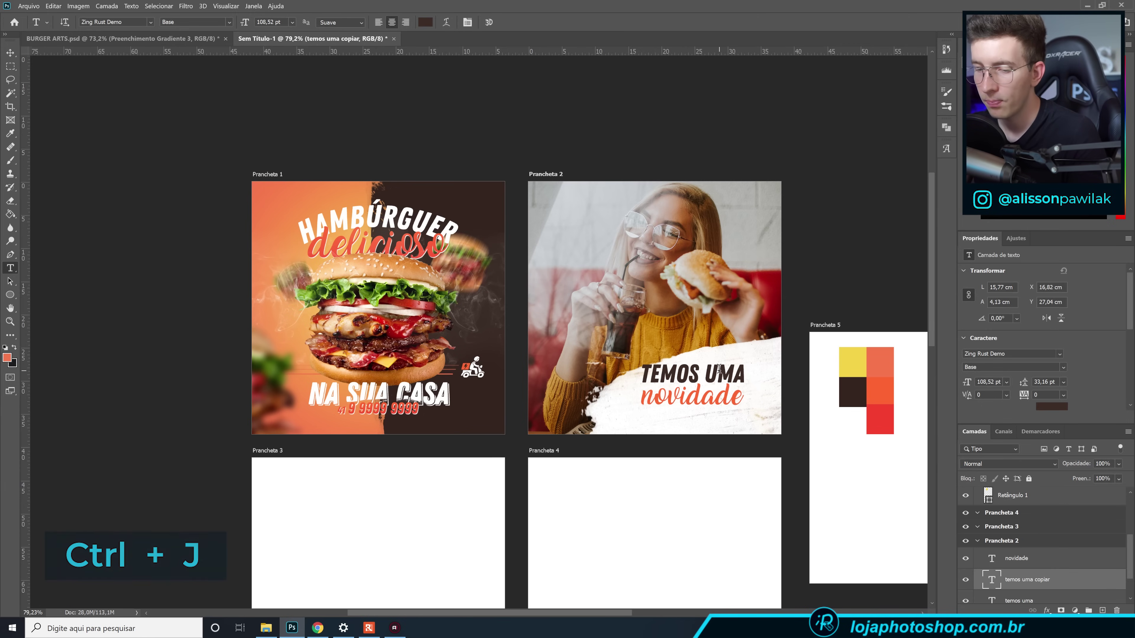
key("v")
left_click_drag(716, 369, 711, 420)
Replace the duplicated line's text with "PARA VOCÊ.".
key("t")
left_click(708, 412)
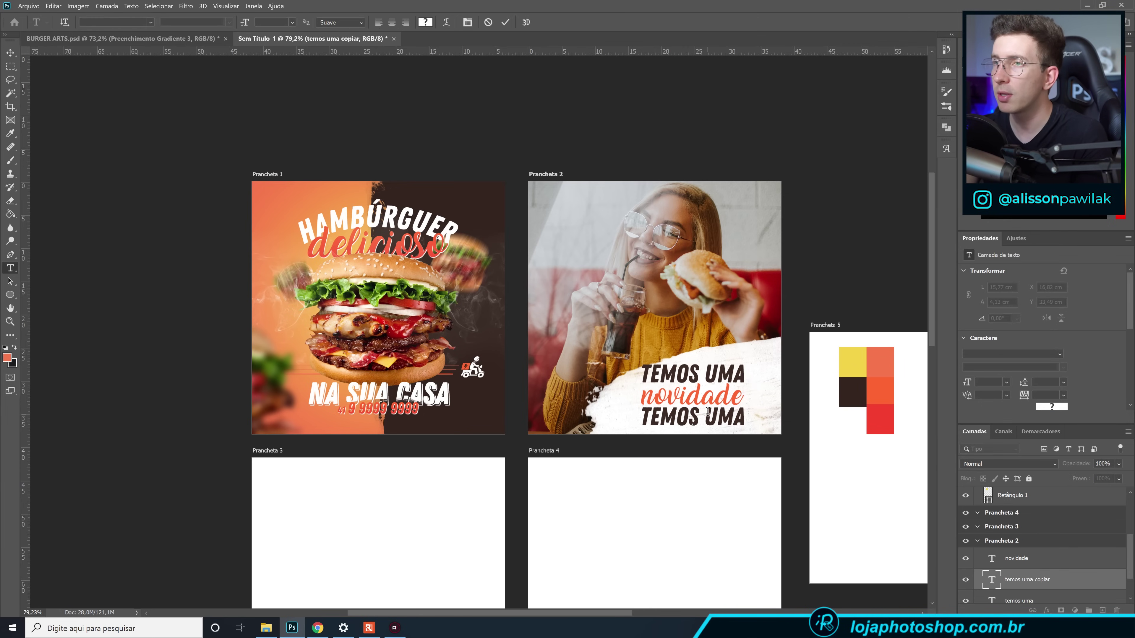
key("ctrl+a")
type("P")
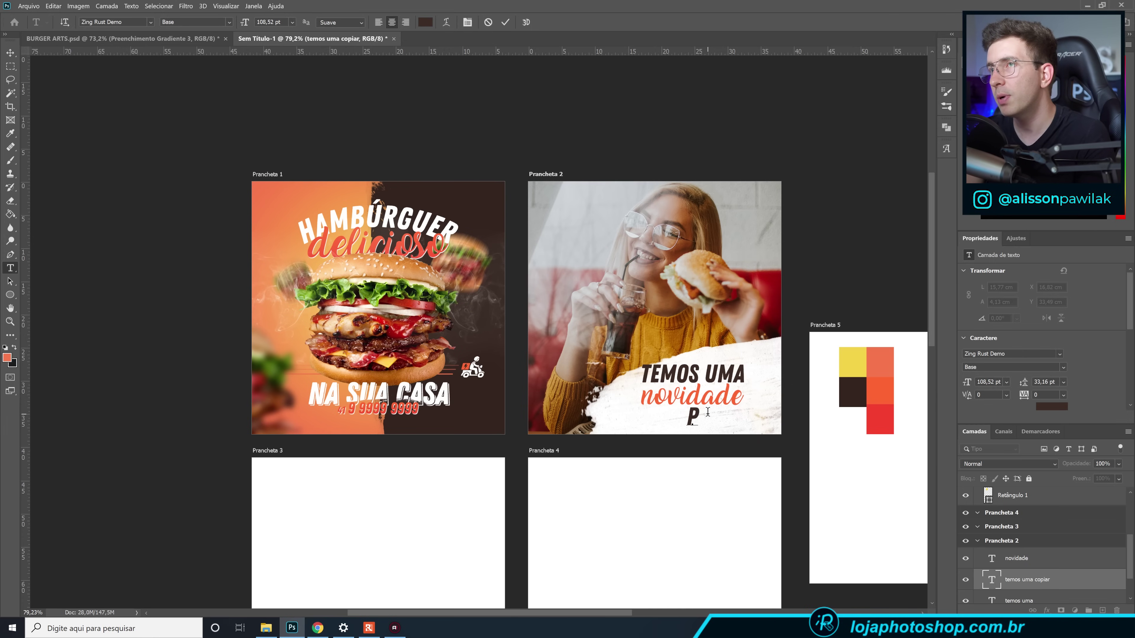
type("ARA VOCÊ")
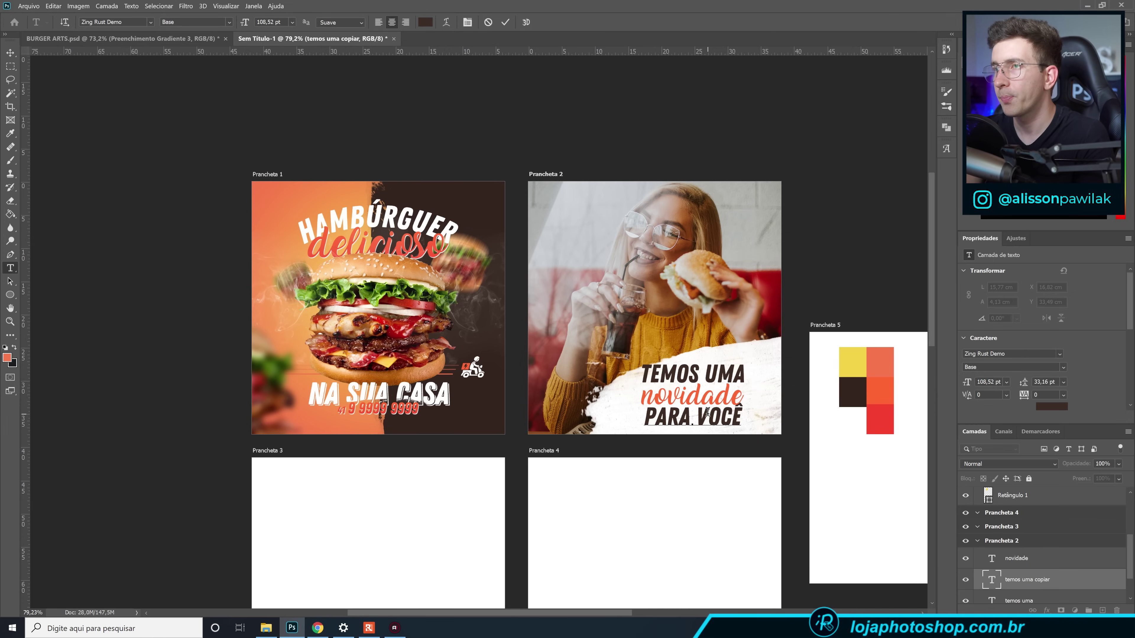
type(".")
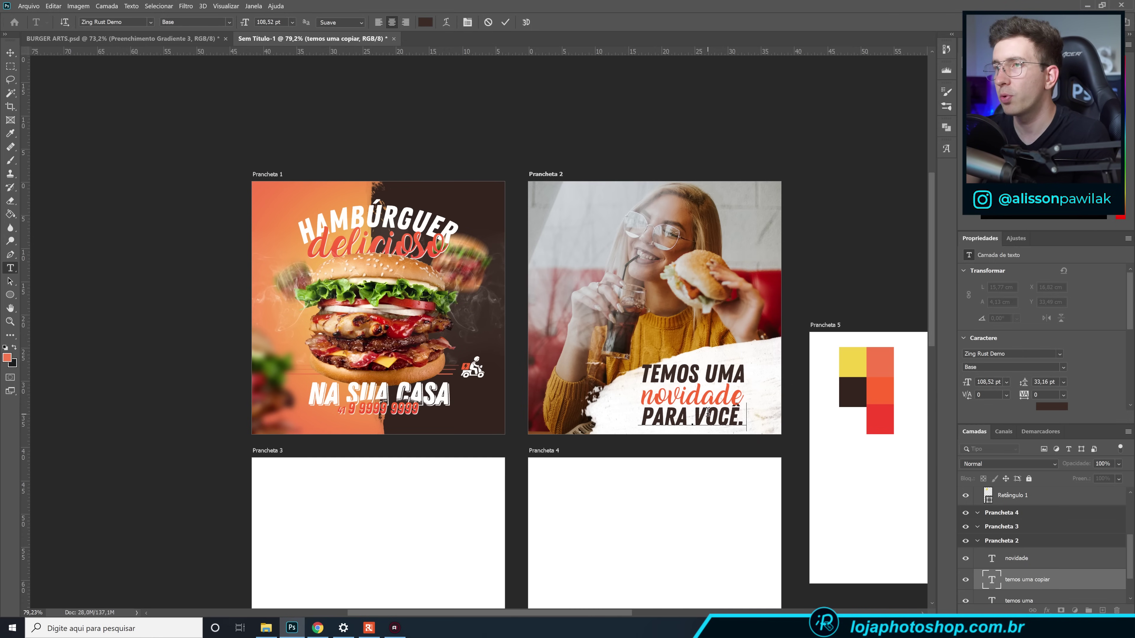
Complete the third headline line as "PARA VOCÊ...", scale it to about 97.6% and nudge it slightly down.
type("..")
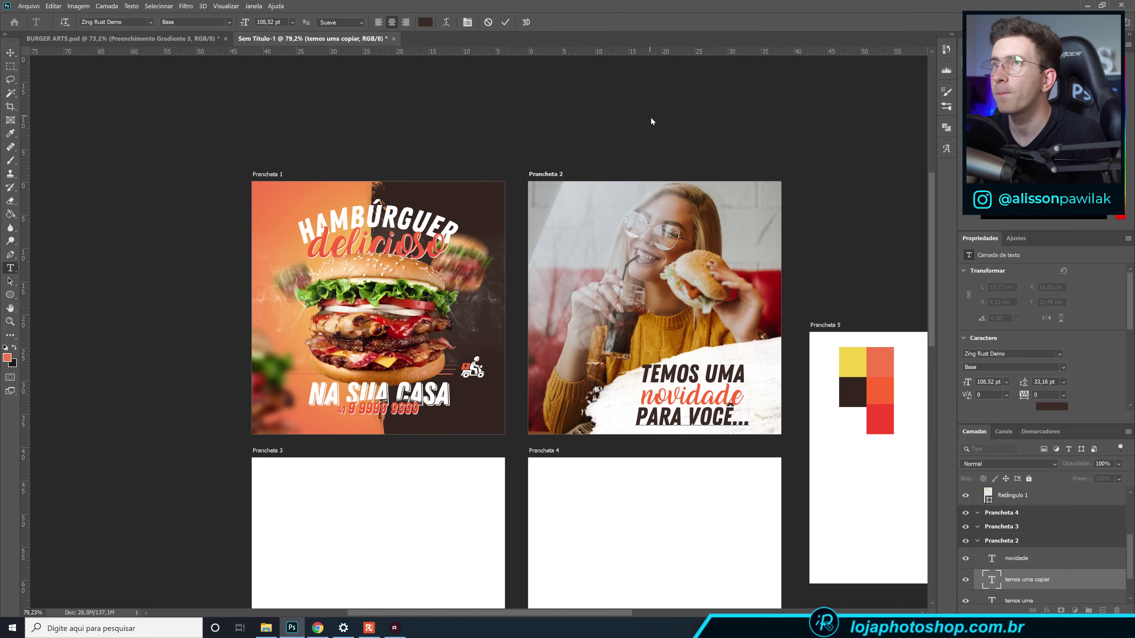
left_click(505, 22)
key("v")
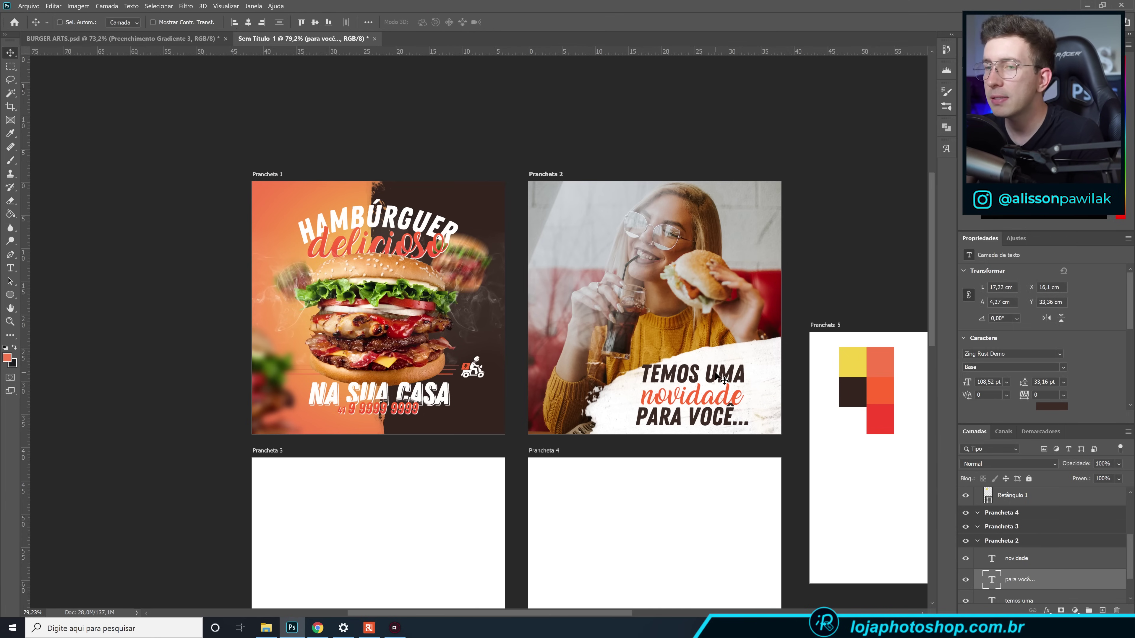
key("ctrl+t")
left_click_drag(749, 404, 746, 402)
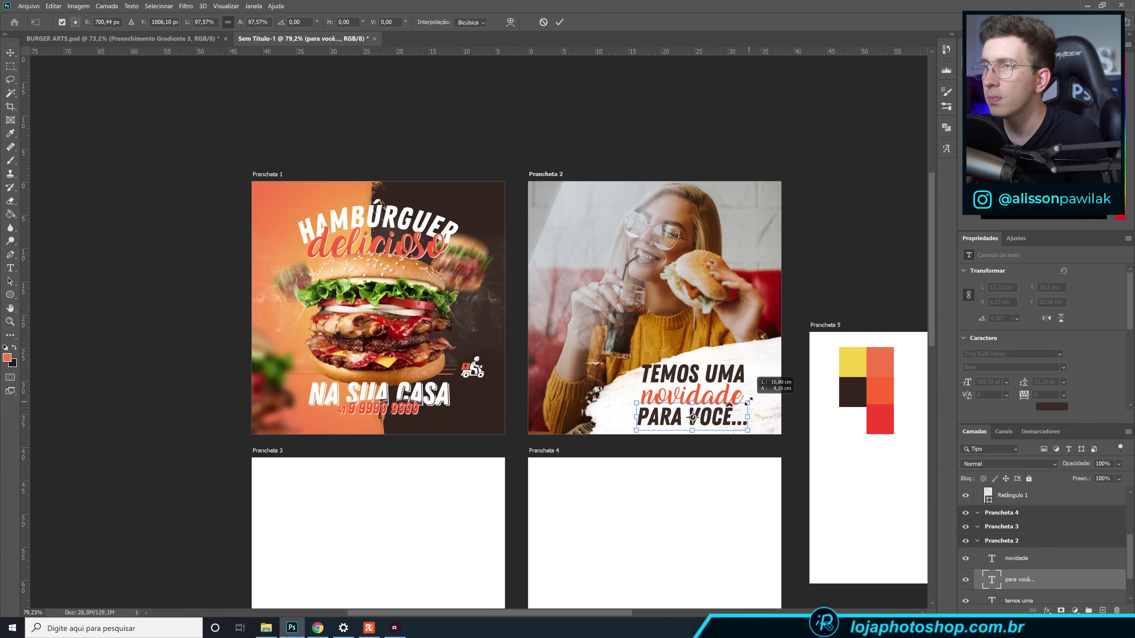
key("Return")
key("Down")
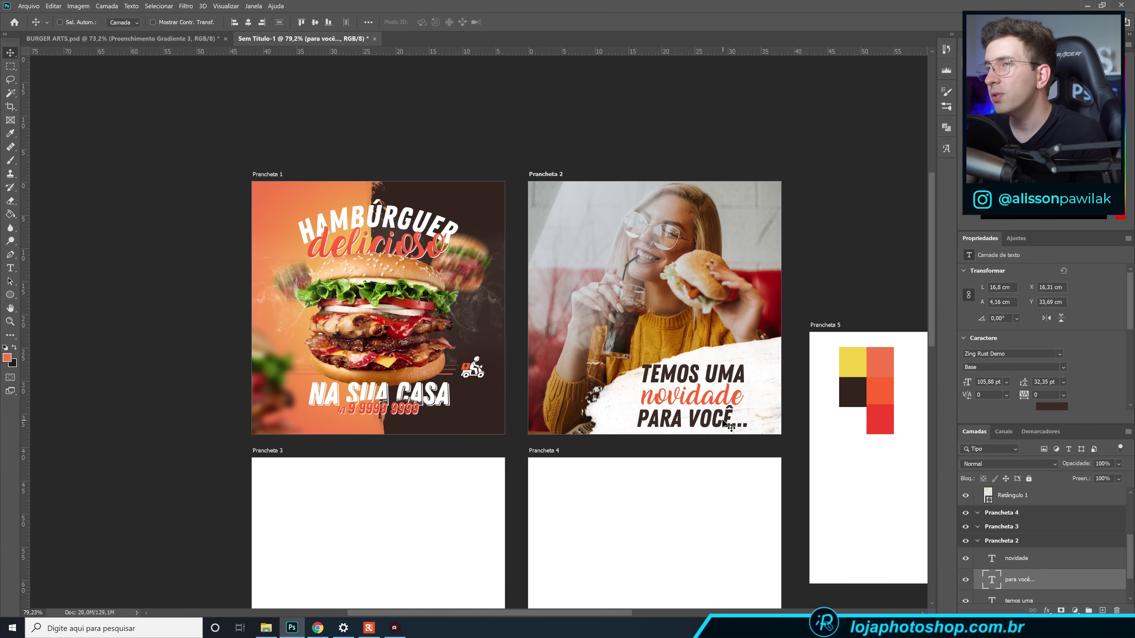
Change the font of the word "VOCÊ" to Zing Rust Diagonals2 Demo Base.
double_click(695, 420)
left_click(691, 416)
left_click_drag(691, 415, 733, 416)
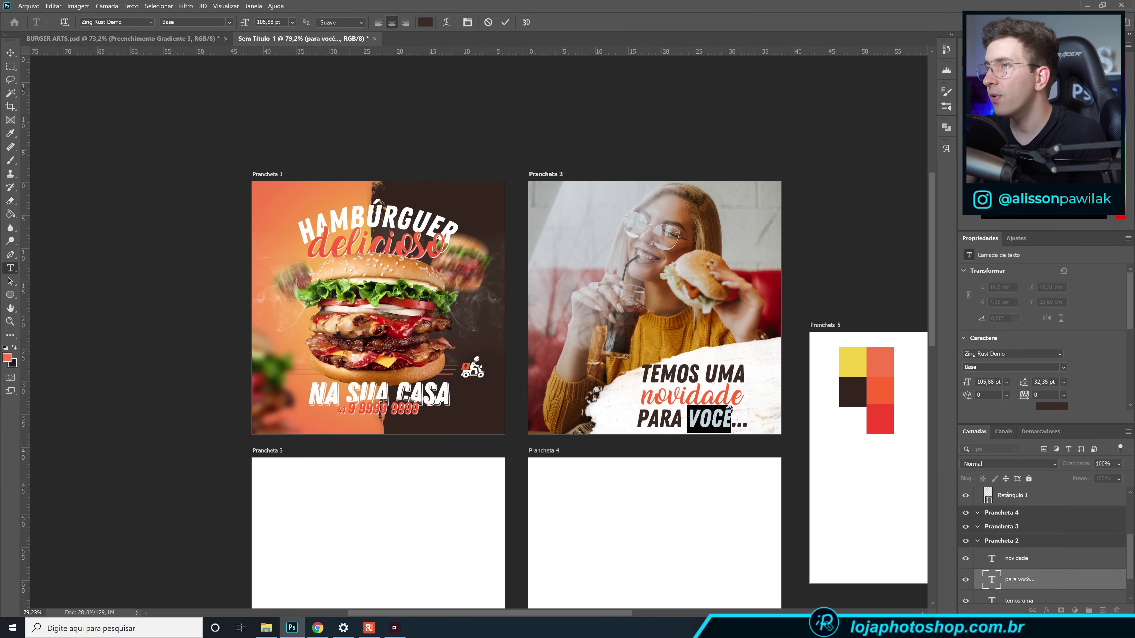
left_click(1001, 354)
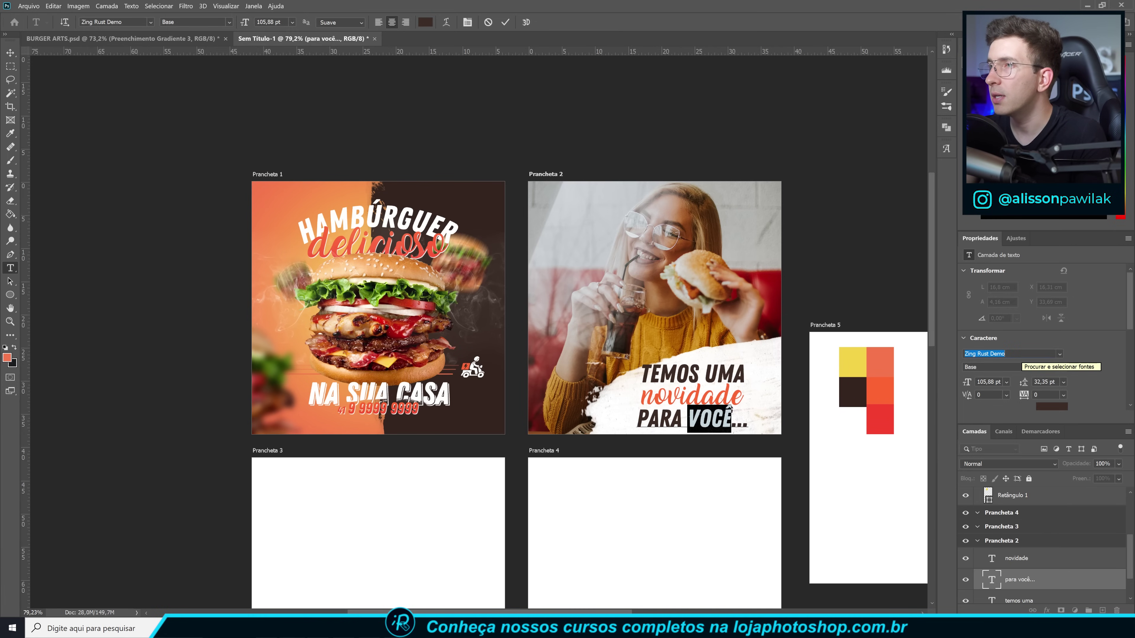
type("z")
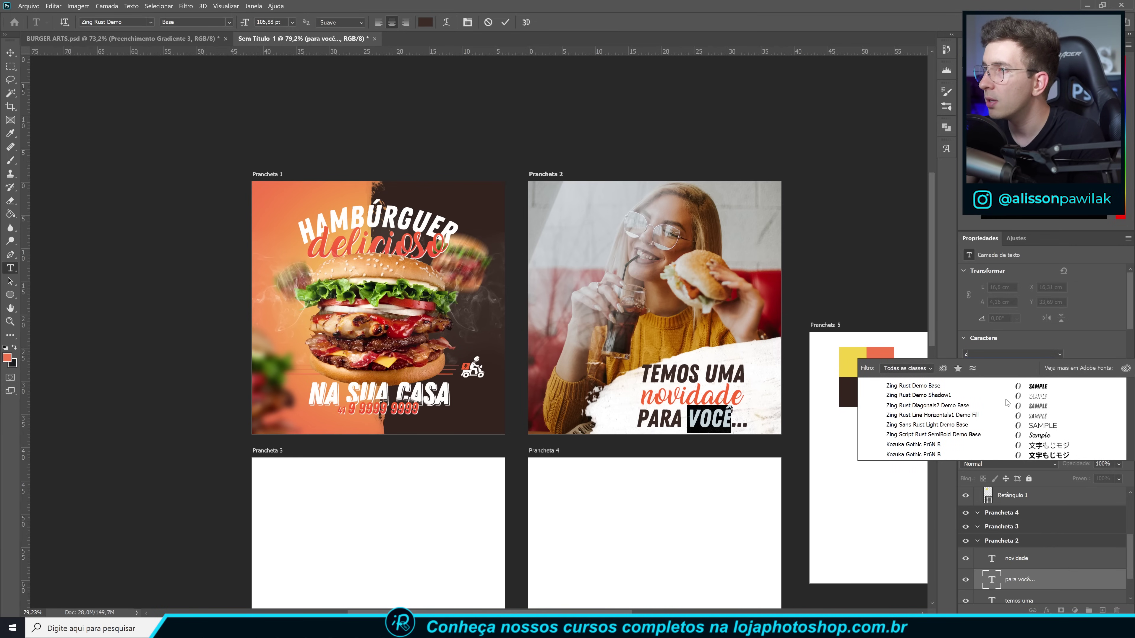
left_click(1005, 402)
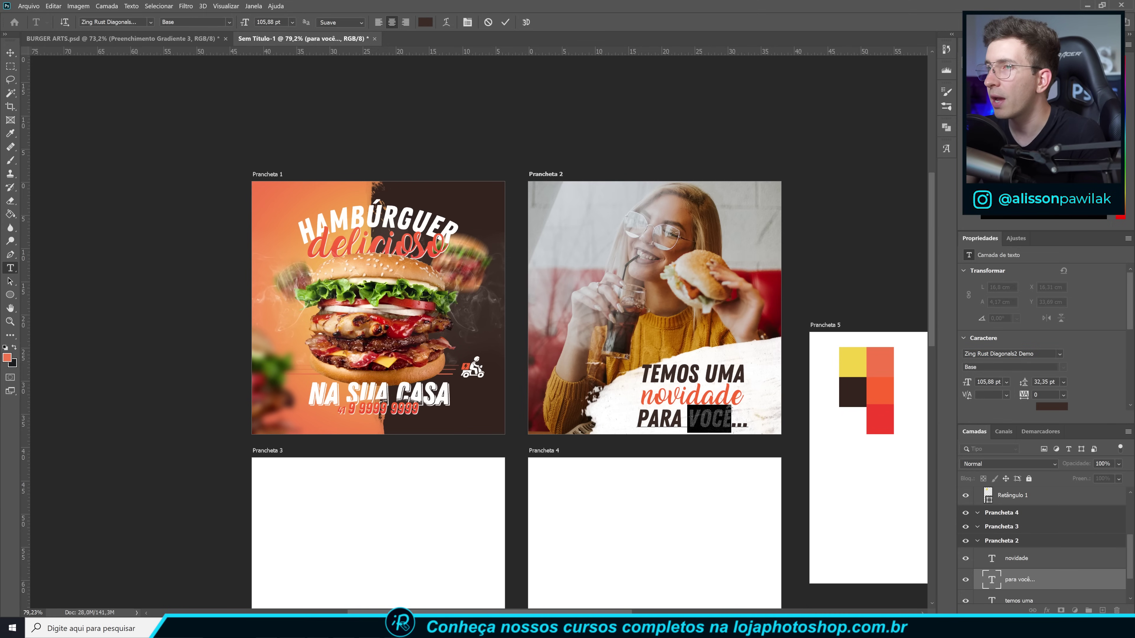
left_click(505, 22)
key("v")
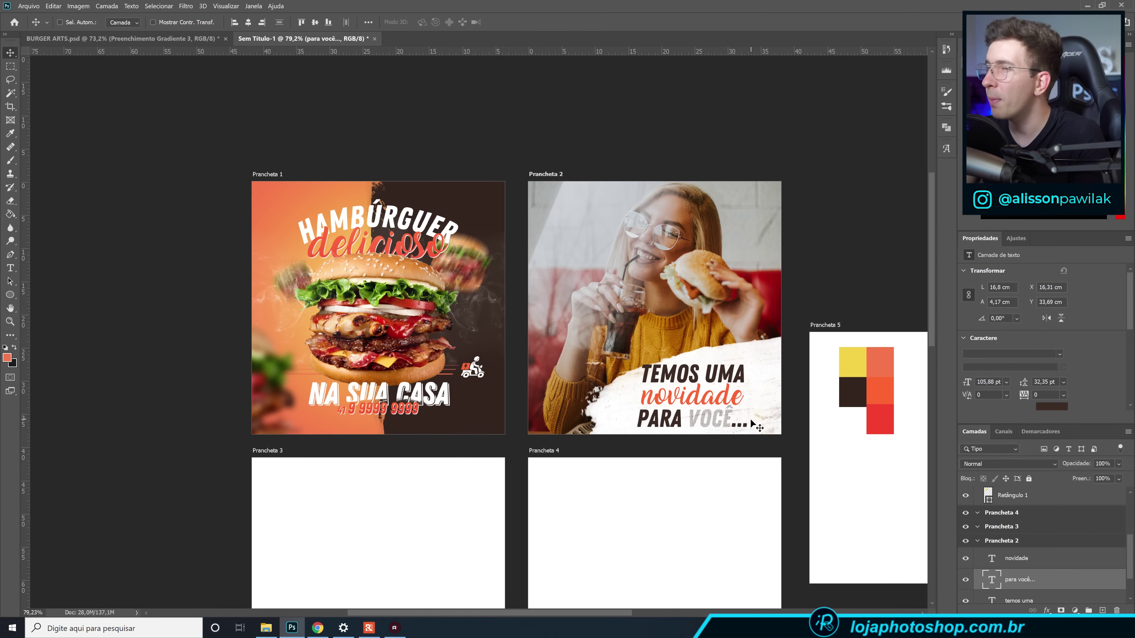
Apply the Zing Rust Diagonals2 Demo Base font to the ellipsis after "VOCÊ" as well.
scroll(749, 422, "up", 2)
key("t")
triple_click(726, 417)
left_click_drag(724, 418, 750, 418)
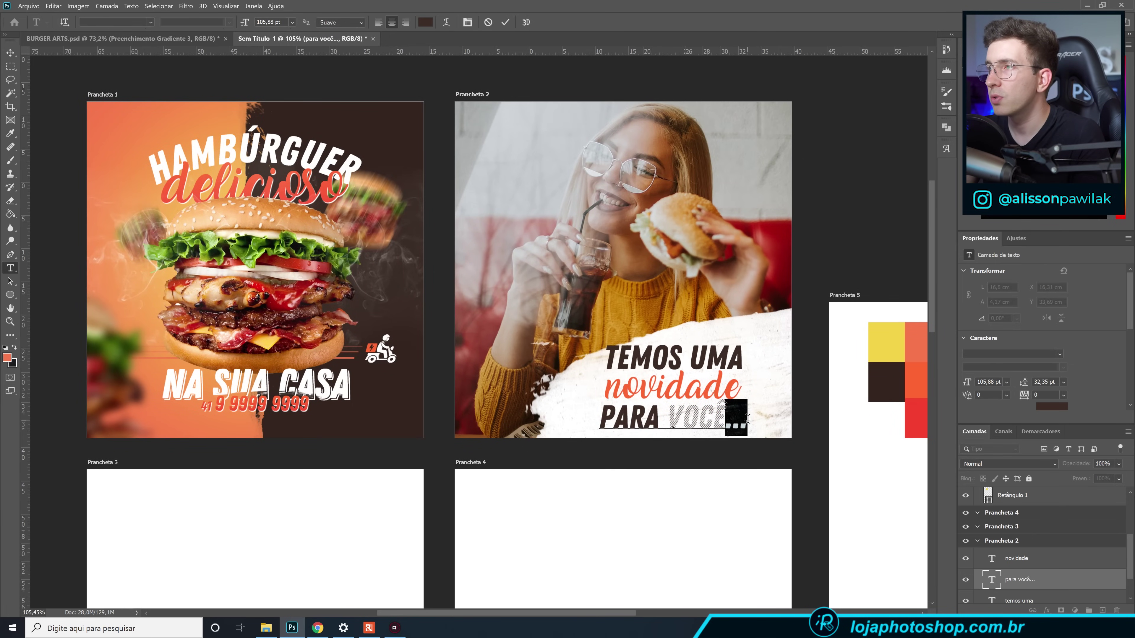
type("zin")
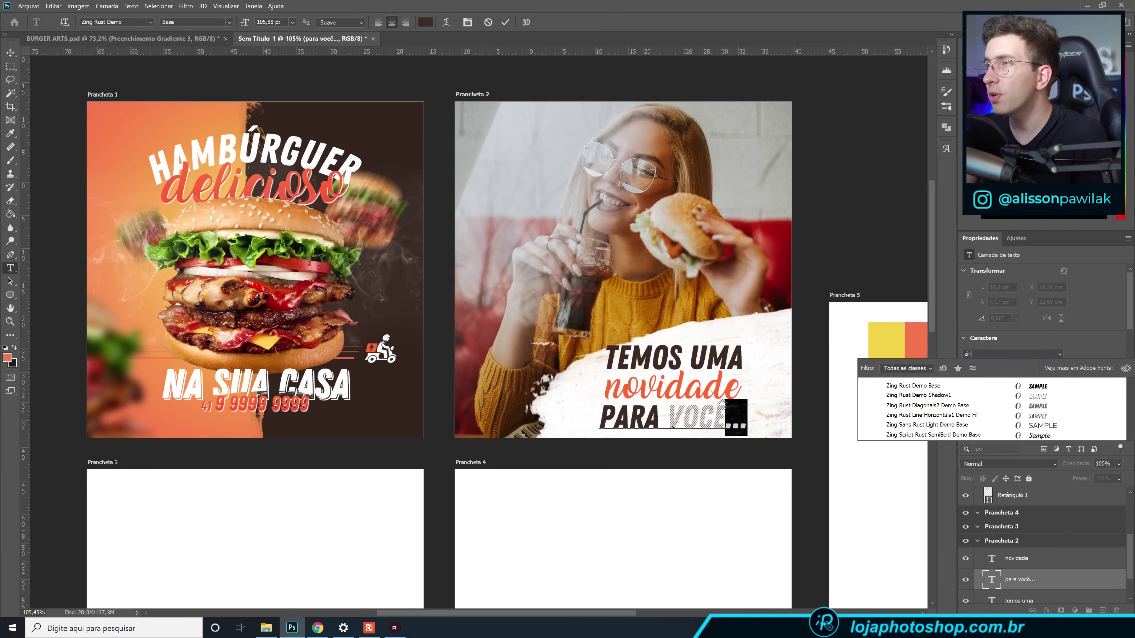
left_click(1029, 409)
key("Escape")
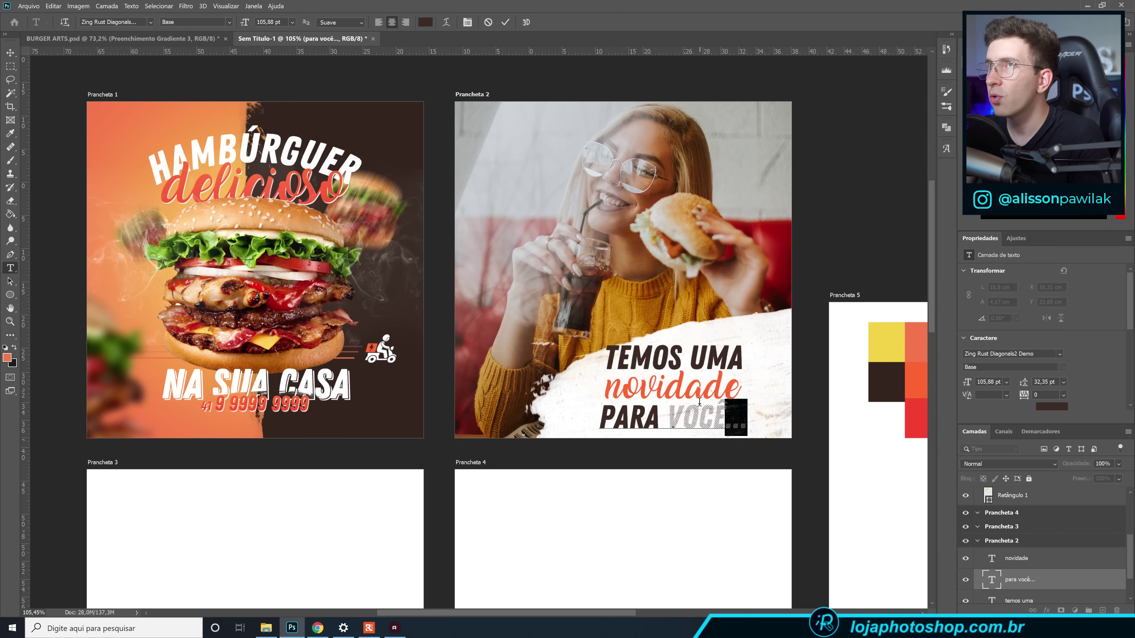
left_click(506, 22)
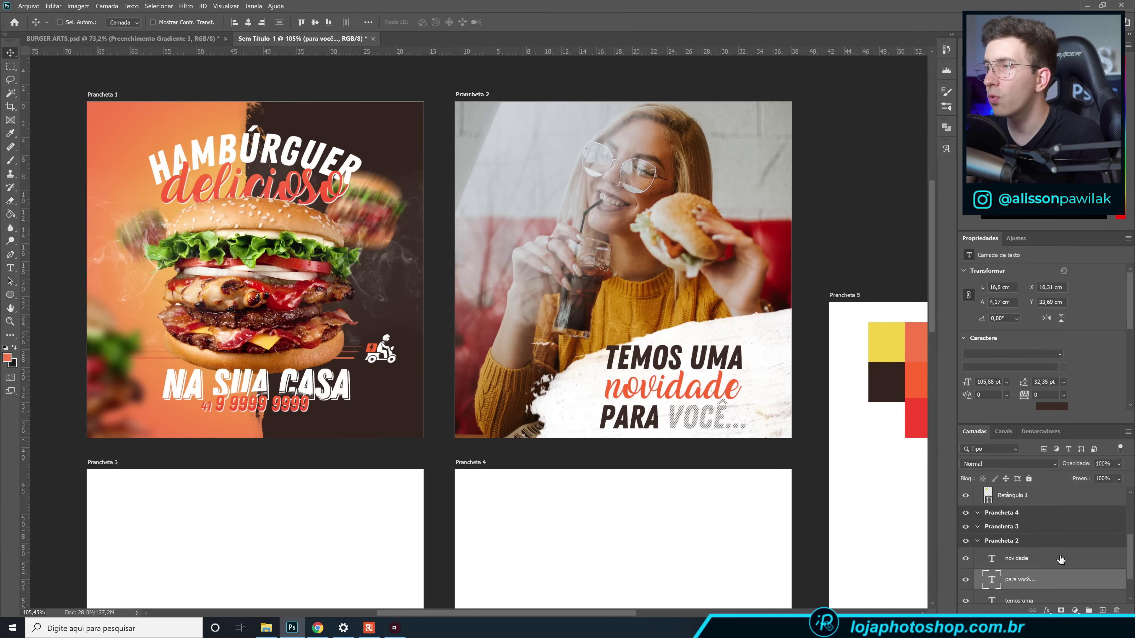
Duplicate the "para você..." text layer and set the copy's font to Zing Rust Demo Shadow1.
key("ctrl+j")
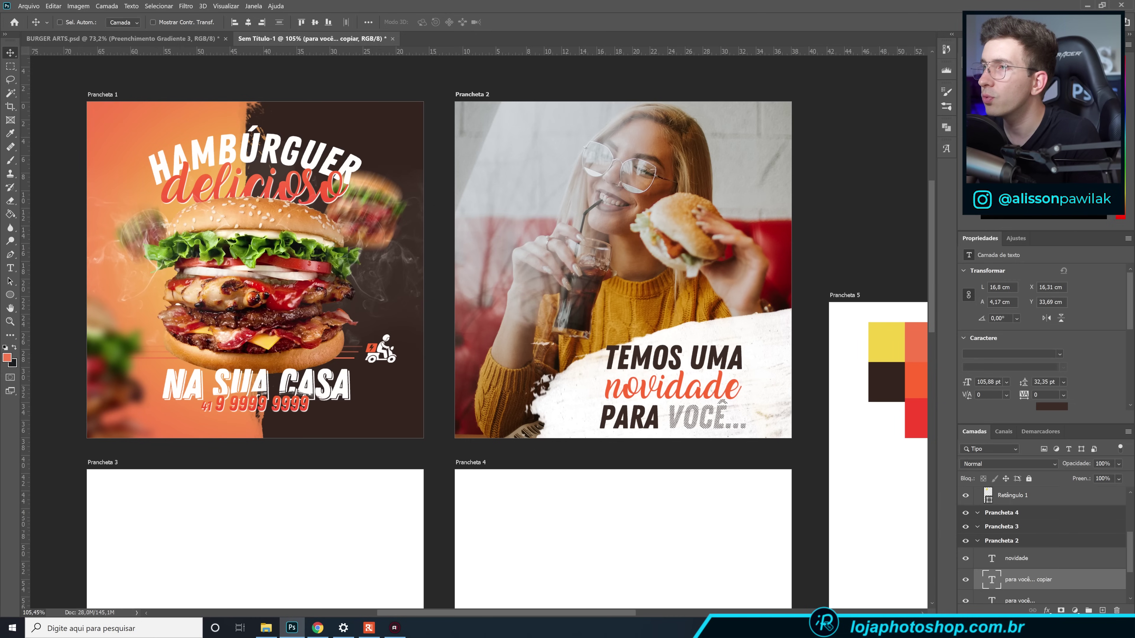
left_click(1022, 353)
type("zin")
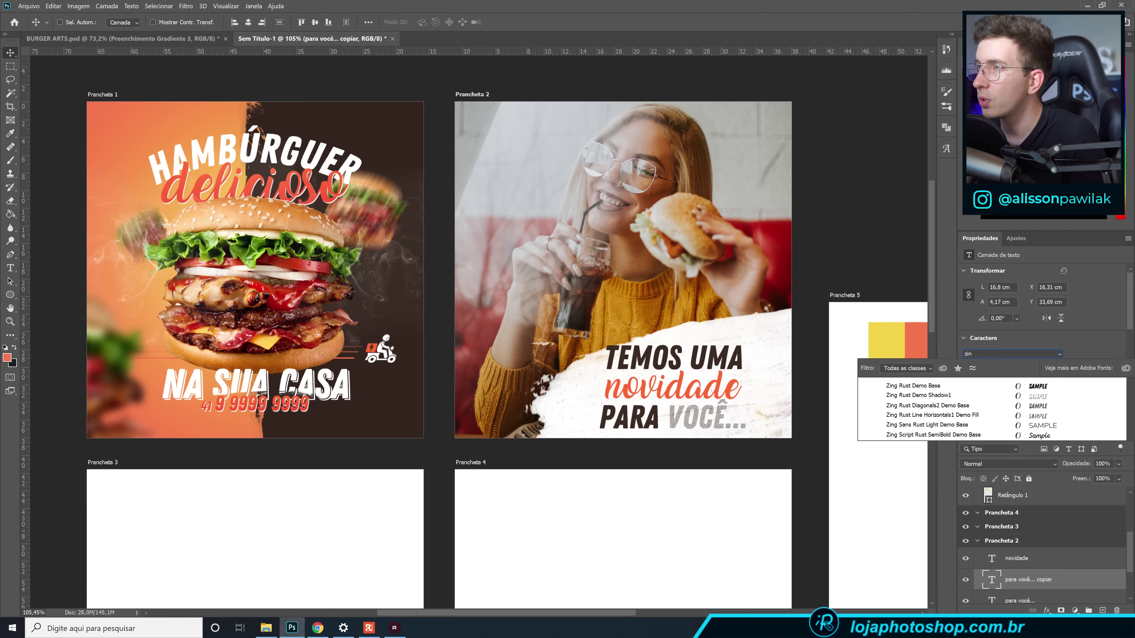
left_click(919, 395)
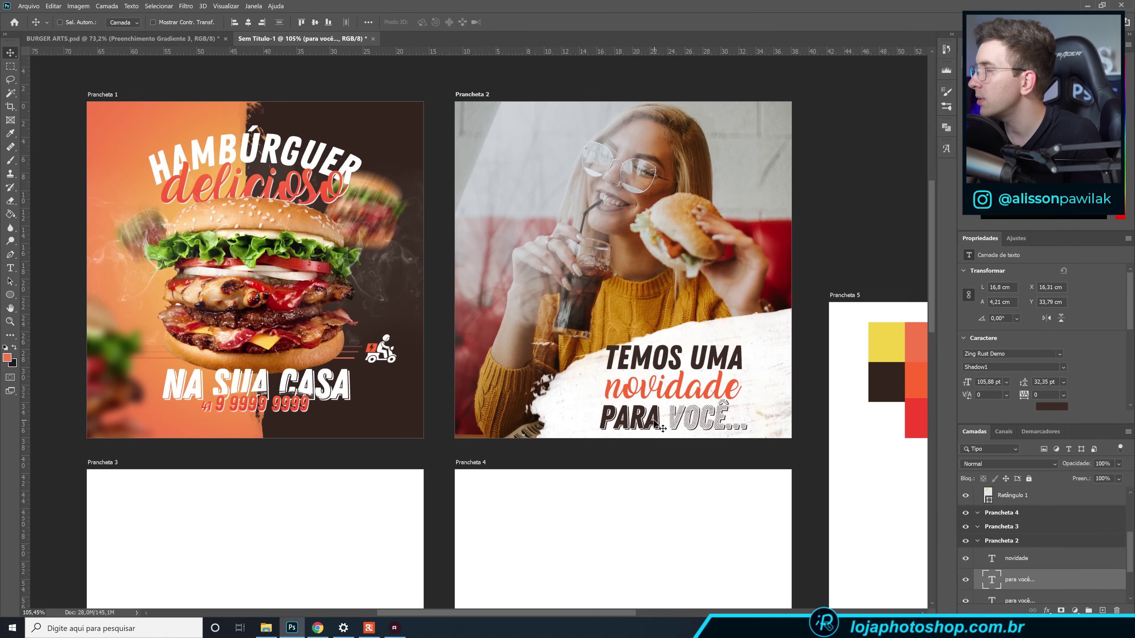
Delete "PARA" from the shadow-font copy and align the remaining "VOCÊ..." over the striped word.
key("t")
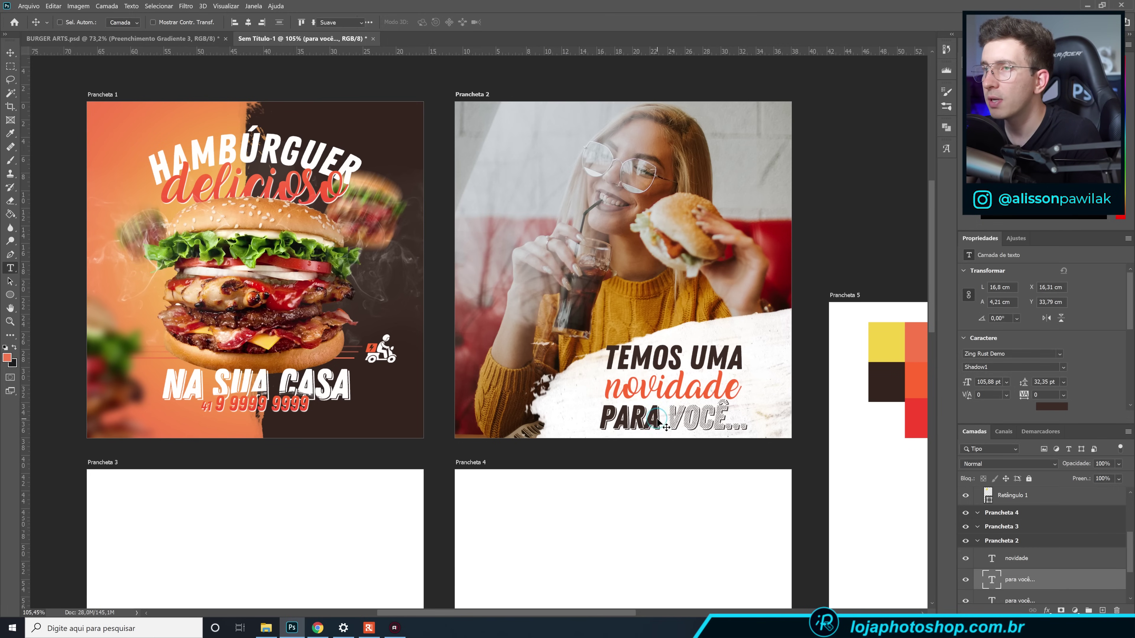
triple_click(660, 417)
left_click_drag(660, 417, 547, 410)
key("BackSpace")
left_click(505, 22)
key("v")
left_click_drag(679, 430, 714, 427)
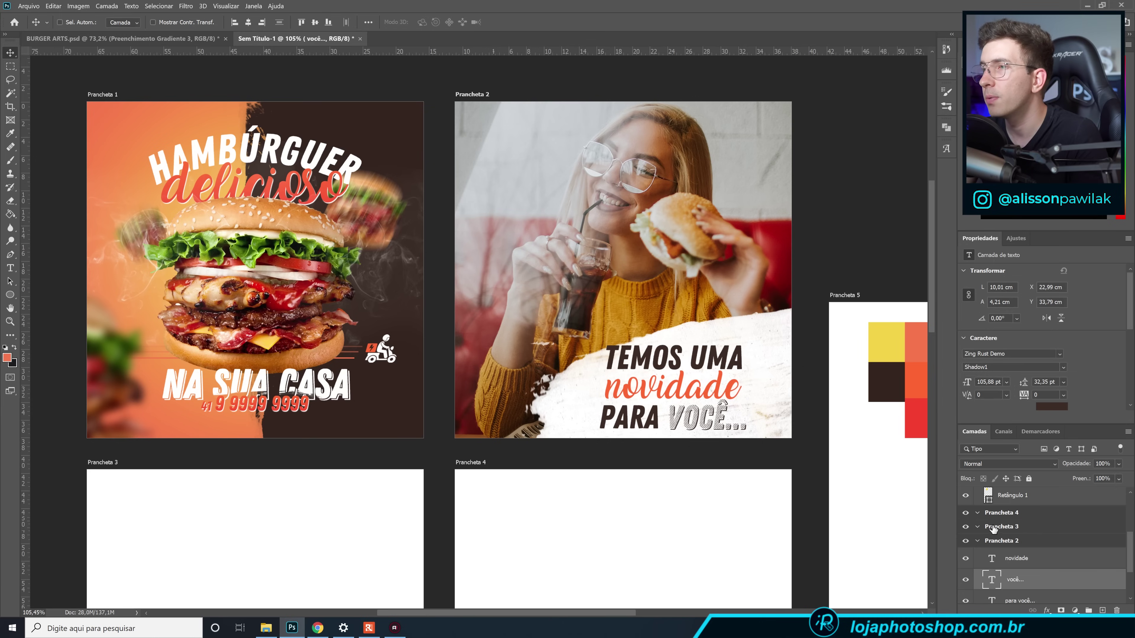
Rotate the four headline text layers together by about -3.7°, scale them to about 110% and centre them on the white brush area.
left_click(1028, 559)
left_click(1030, 559)
scroll(1031, 558, "down", 2)
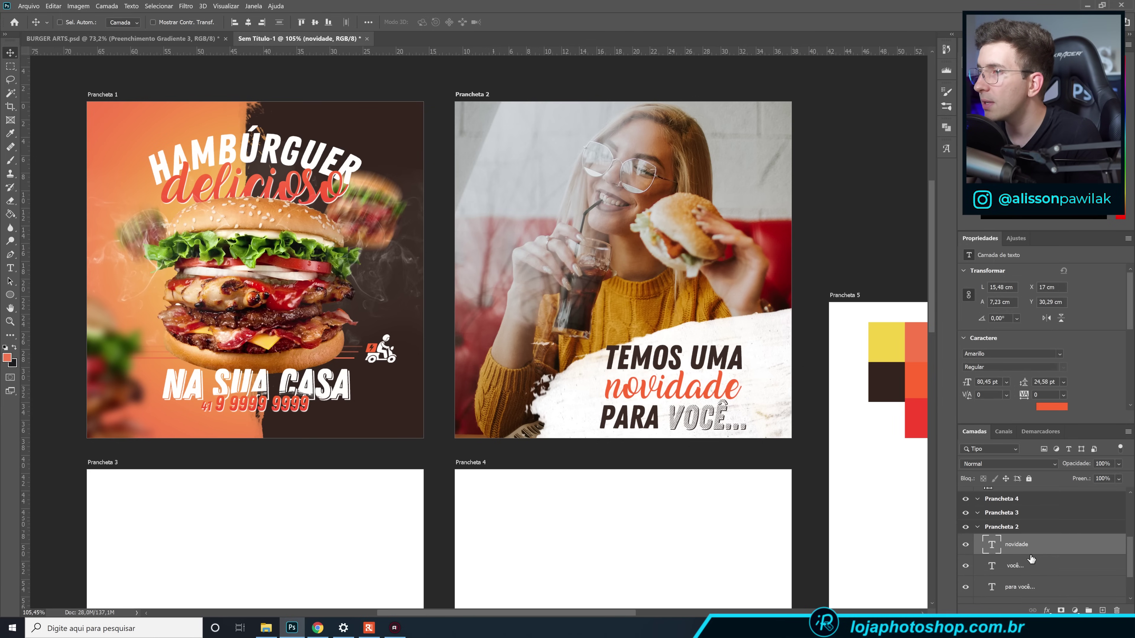
left_click(1030, 581, "shift")
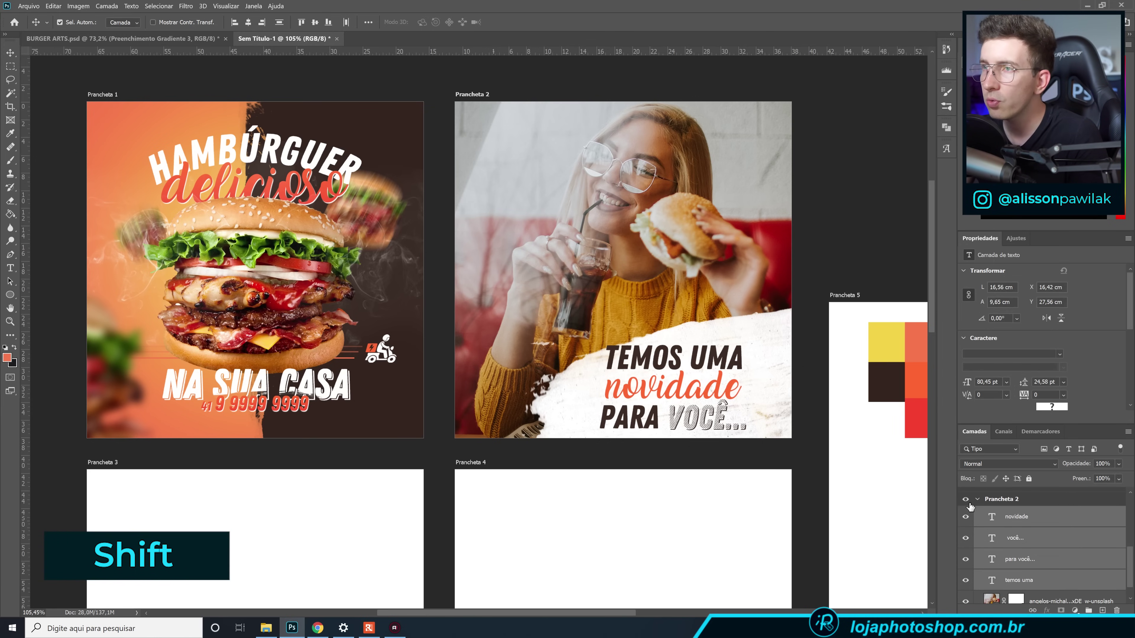
key("ctrl+t")
left_click_drag(765, 334, 762, 327)
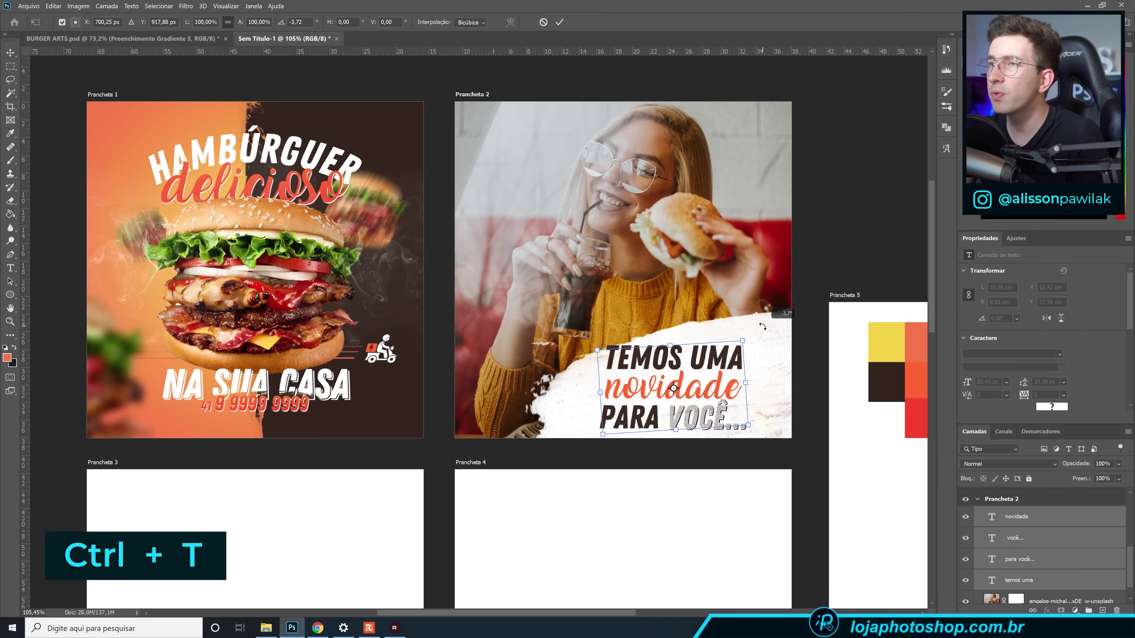
left_click_drag(720, 361, 740, 348)
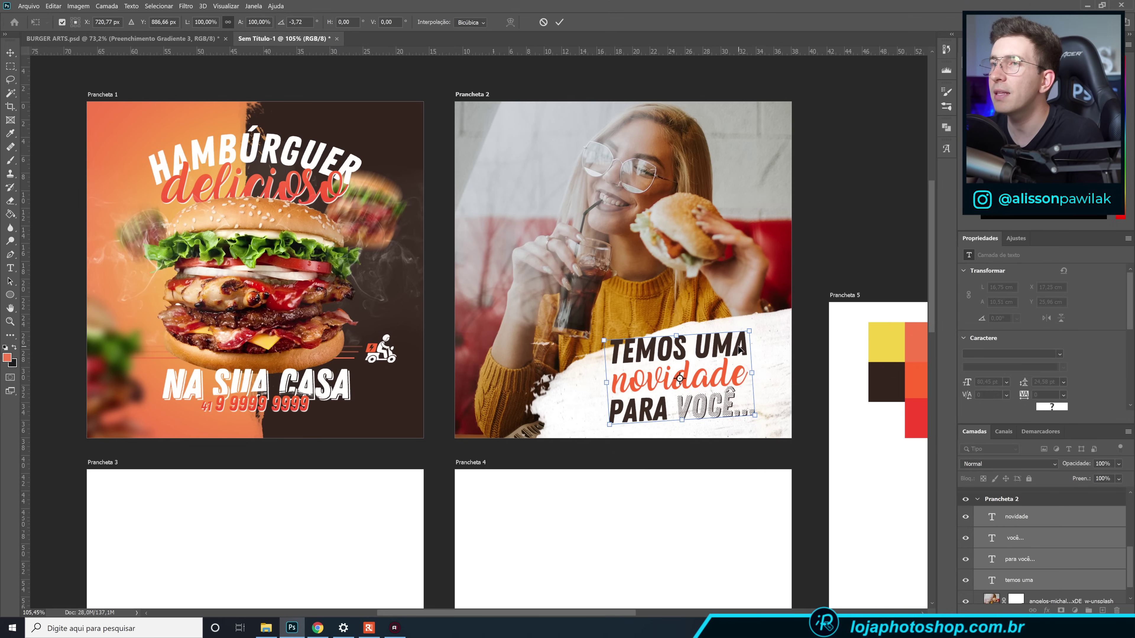
left_click_drag(751, 332, 759, 329)
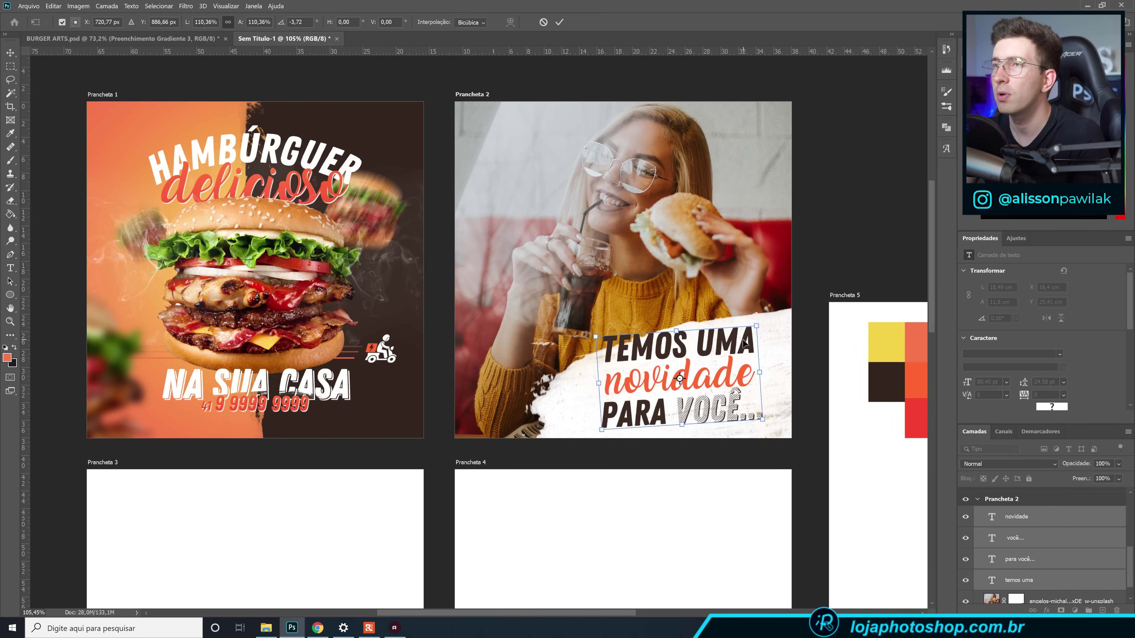
left_click_drag(744, 343, 744, 342)
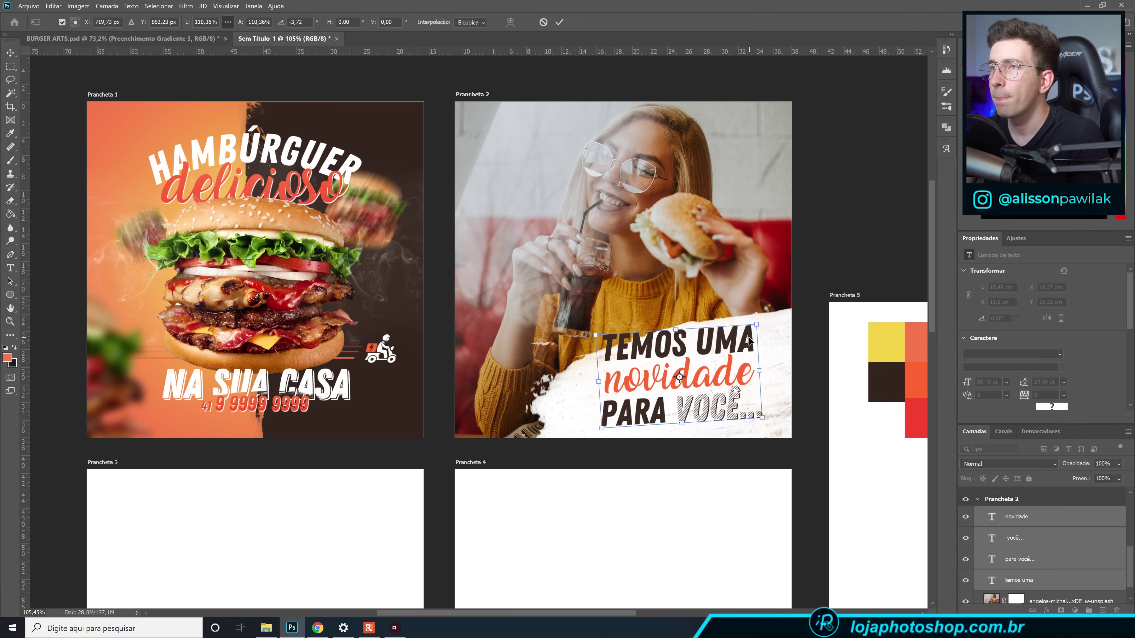
left_click(559, 22)
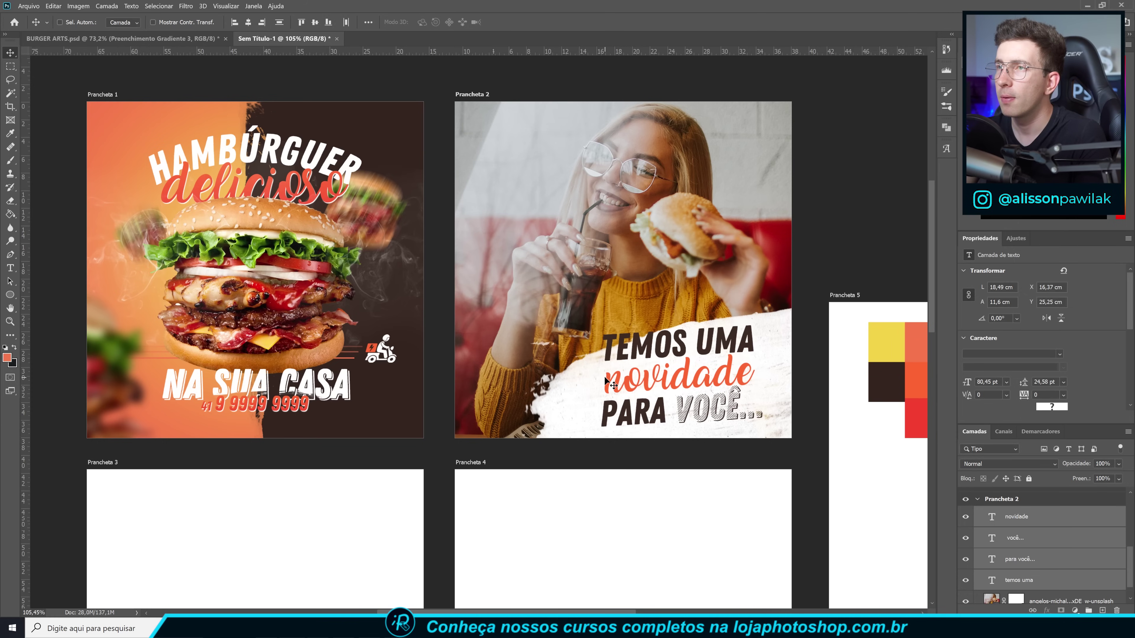
key("Left")
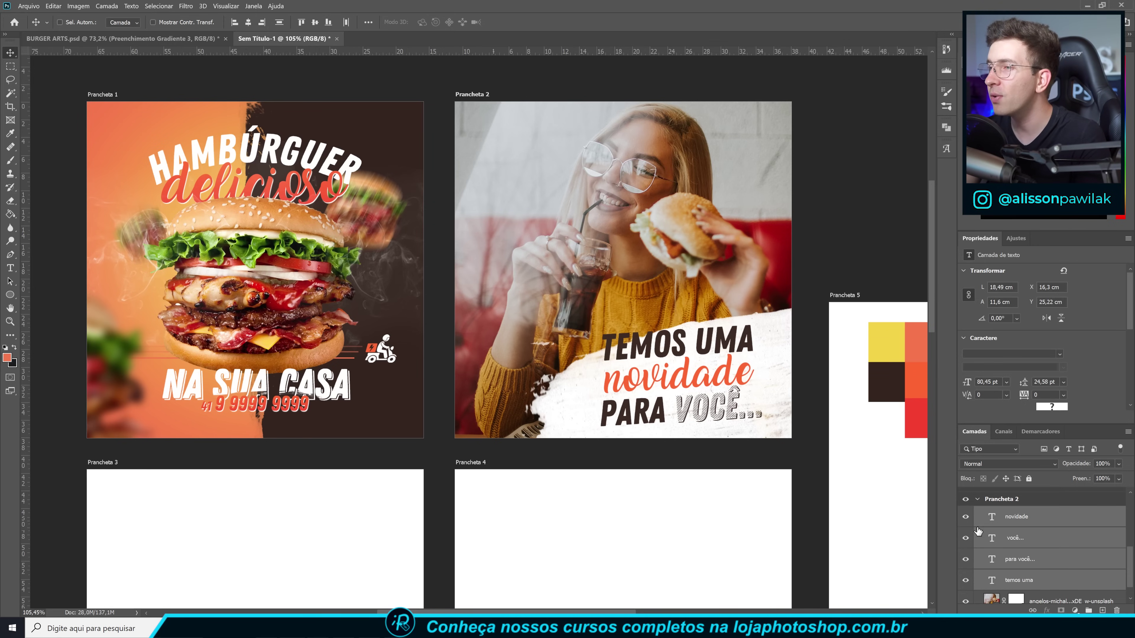
Duplicate the woman's photo layer on Prancheta 2 and apply a Mosaic filter with cell size 26 to the copy.
scroll(1015, 550, "down", 1)
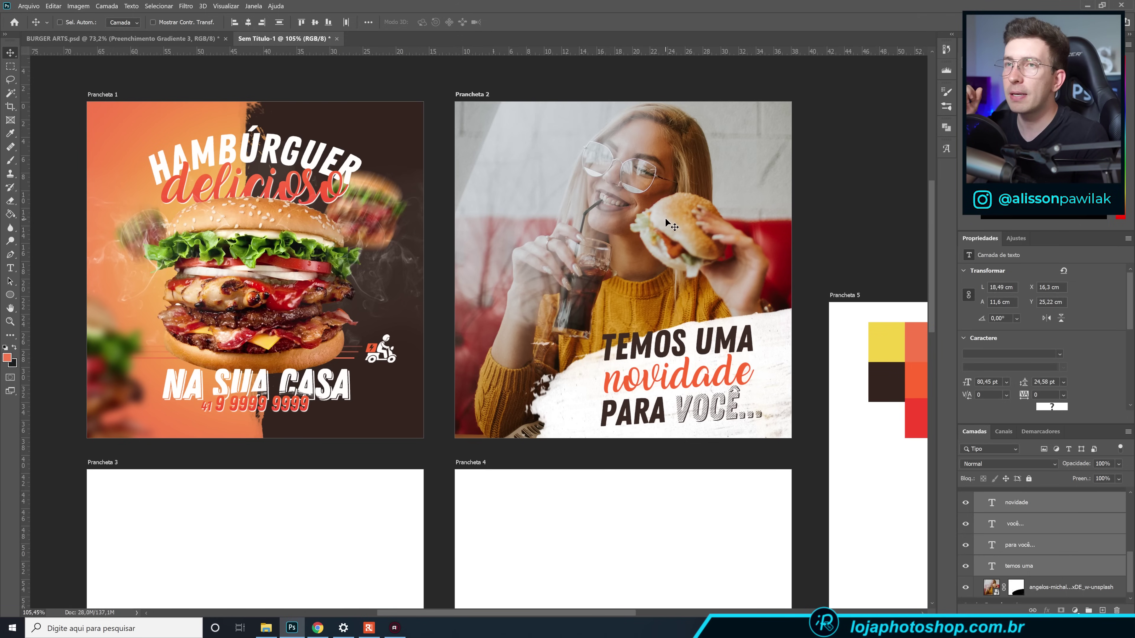
left_click(1107, 588)
key("ctrl+j")
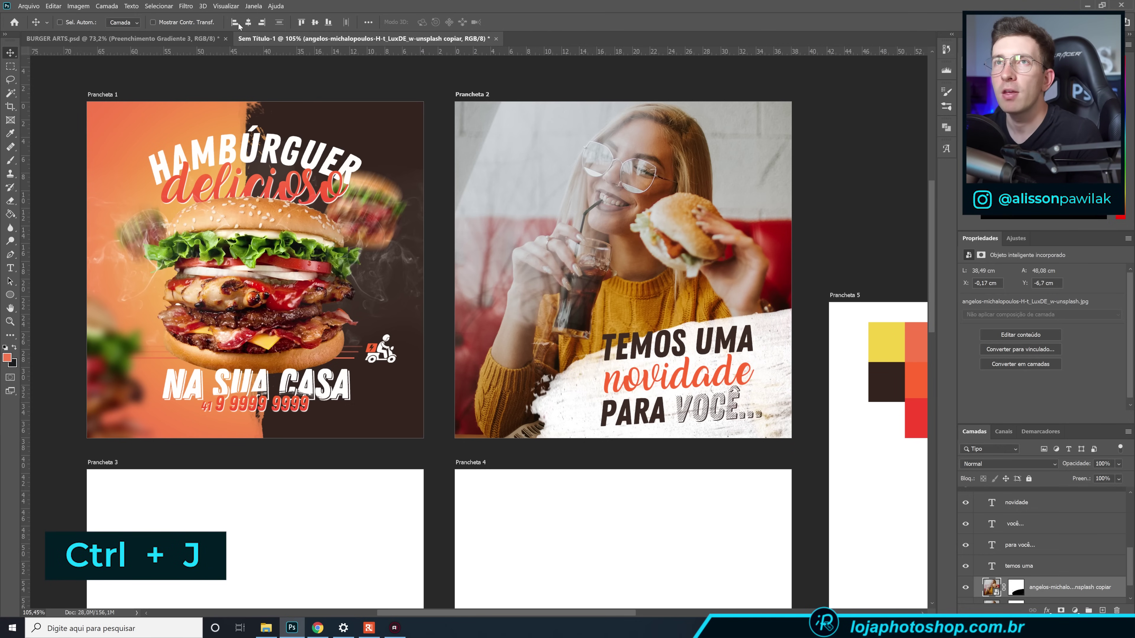
left_click(186, 6)
mouse_move(244, 151)
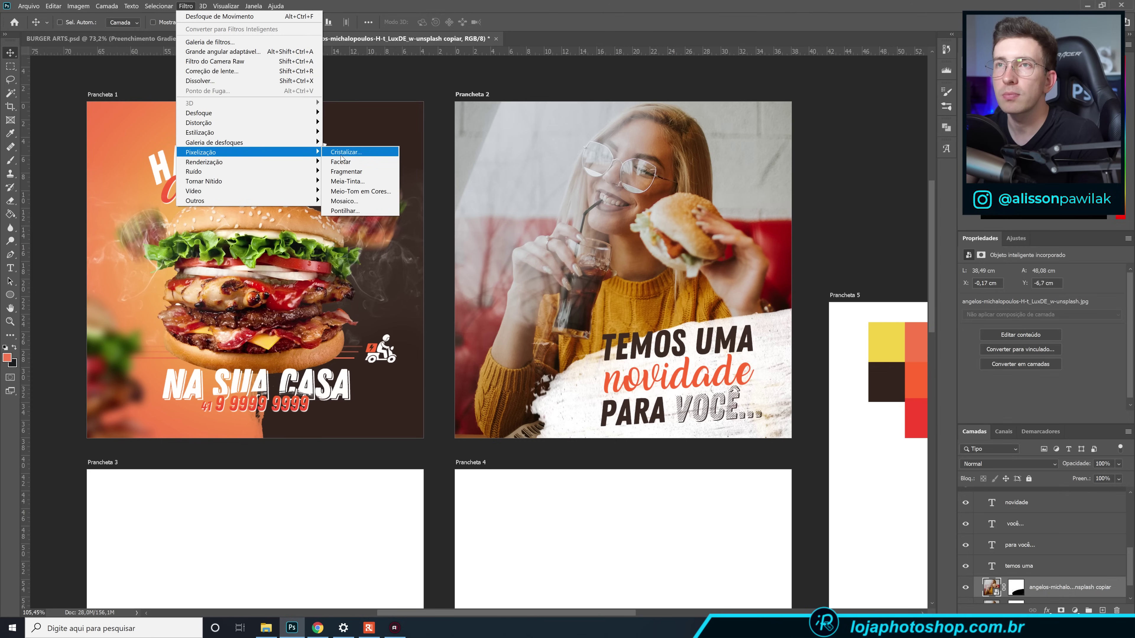
left_click(371, 201)
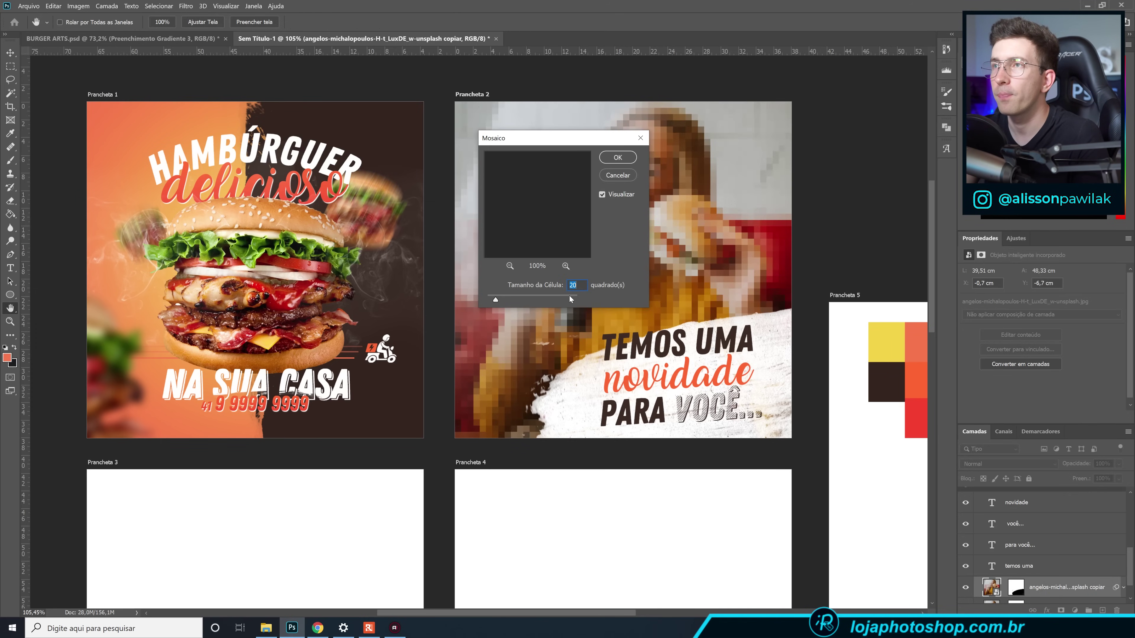
left_click_drag(515, 276, 322, 340)
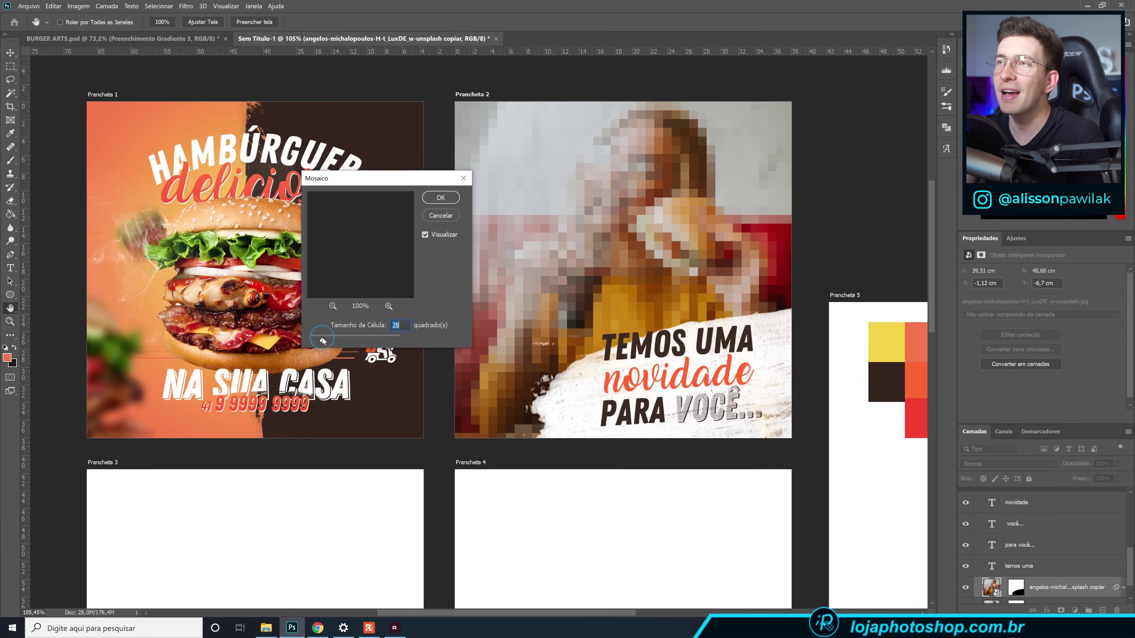
key("Down")
key("Down")
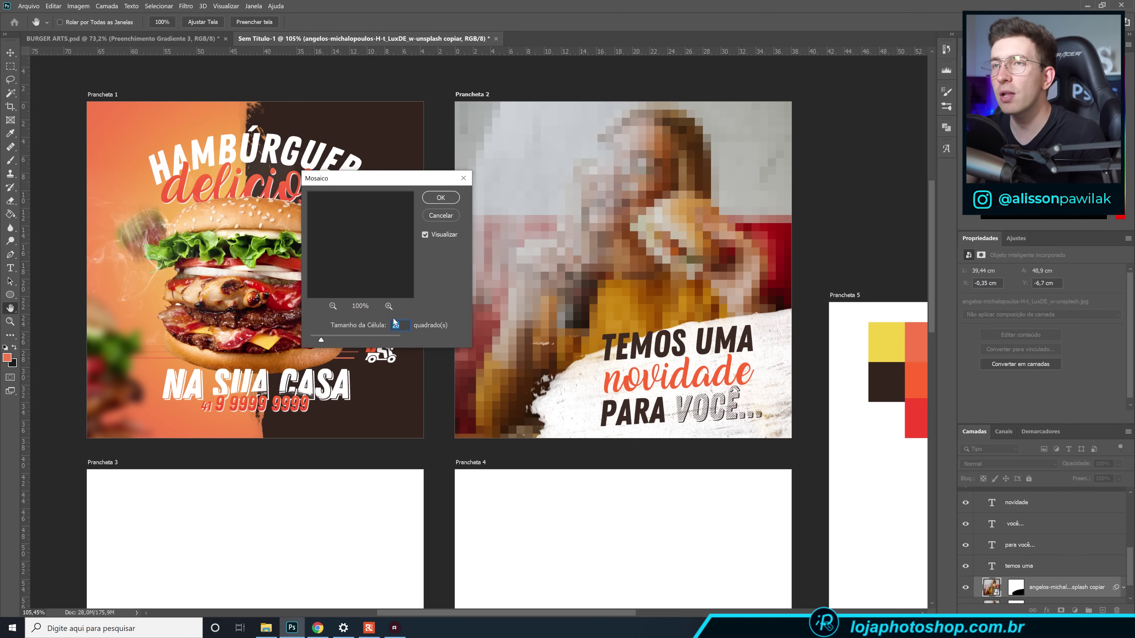
left_click(440, 198)
Invert the smart filter mask of the Mosaic on the photo copy to black.
scroll(1065, 573, "down", 2)
scroll(1065, 573, "down", 1)
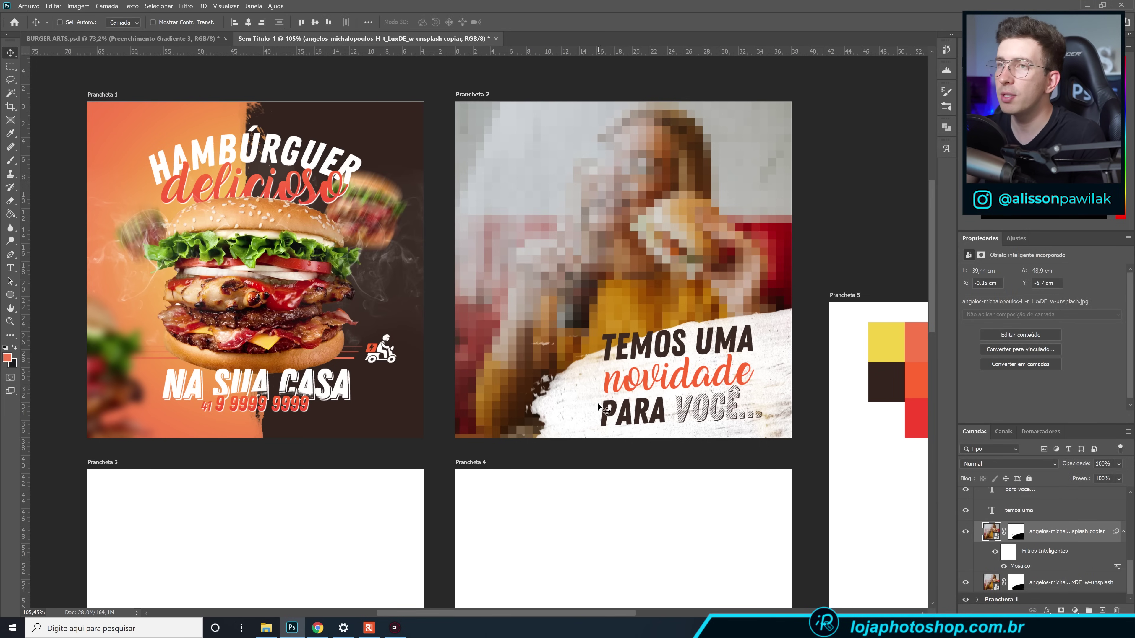
left_click(1001, 556)
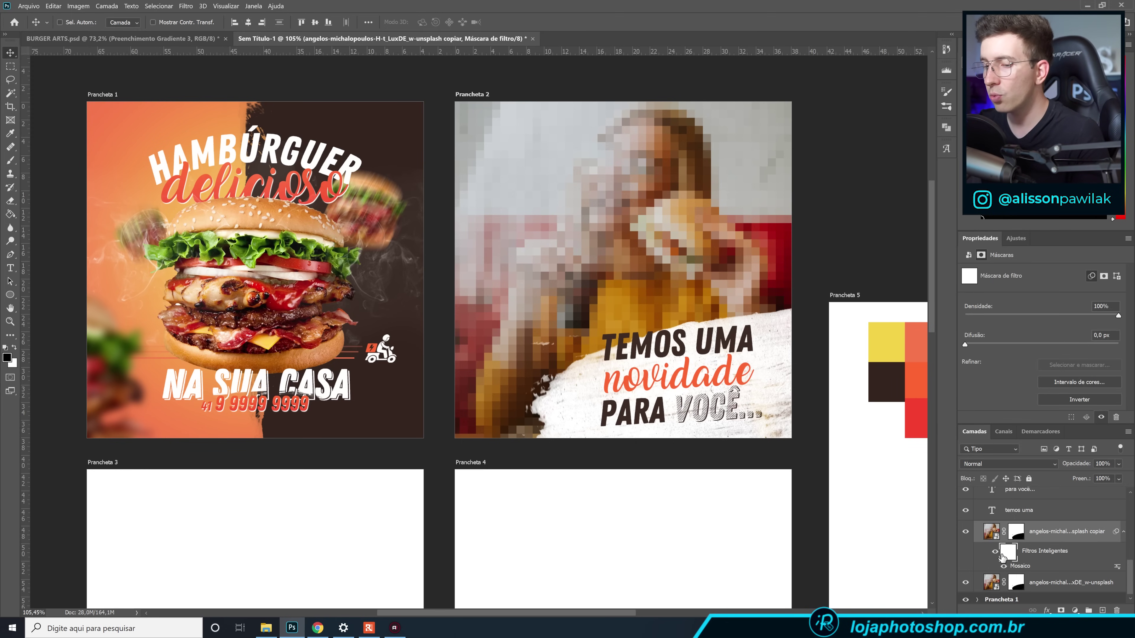
key("ctrl+i")
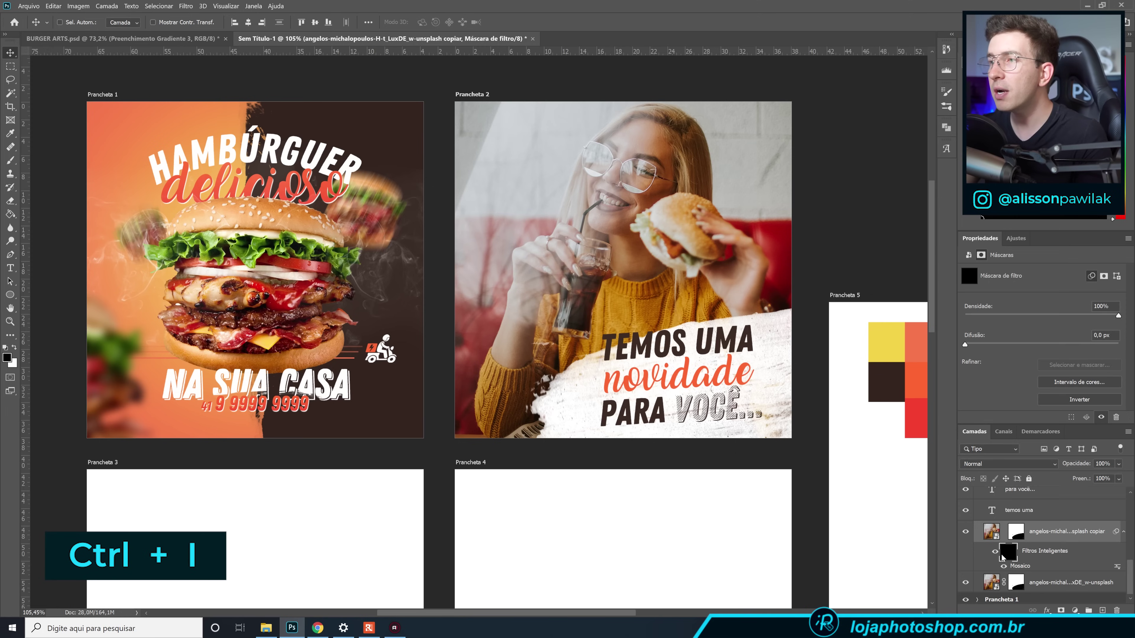
Set up a soft round pressure-size brush at 108 px with 0% hardness and white as the painting colour.
left_click(11, 160)
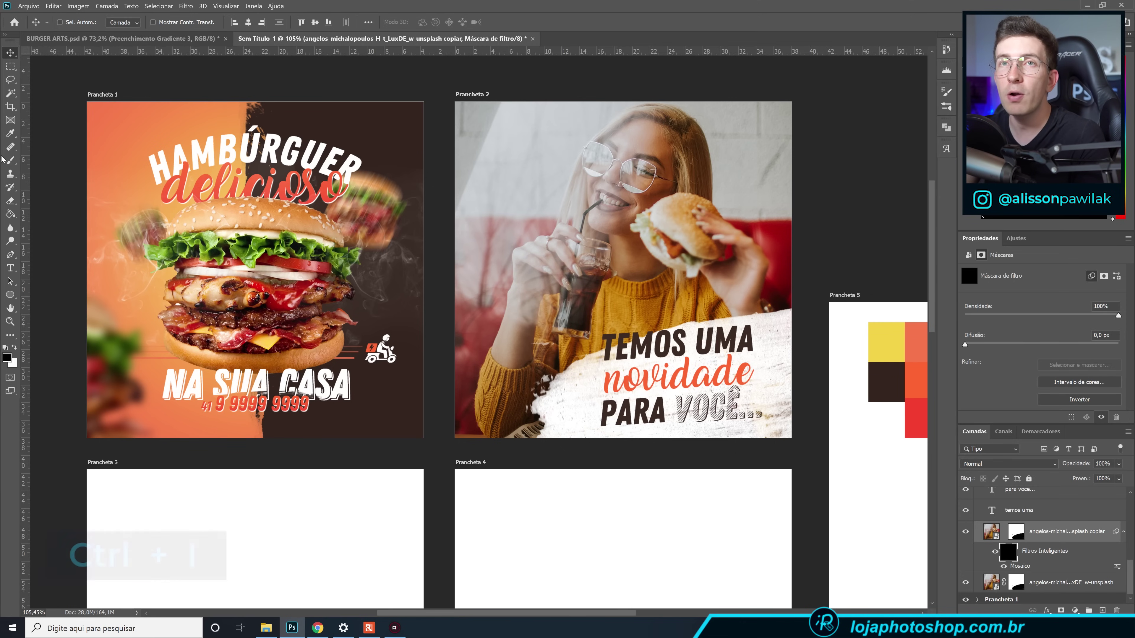
right_click(588, 259)
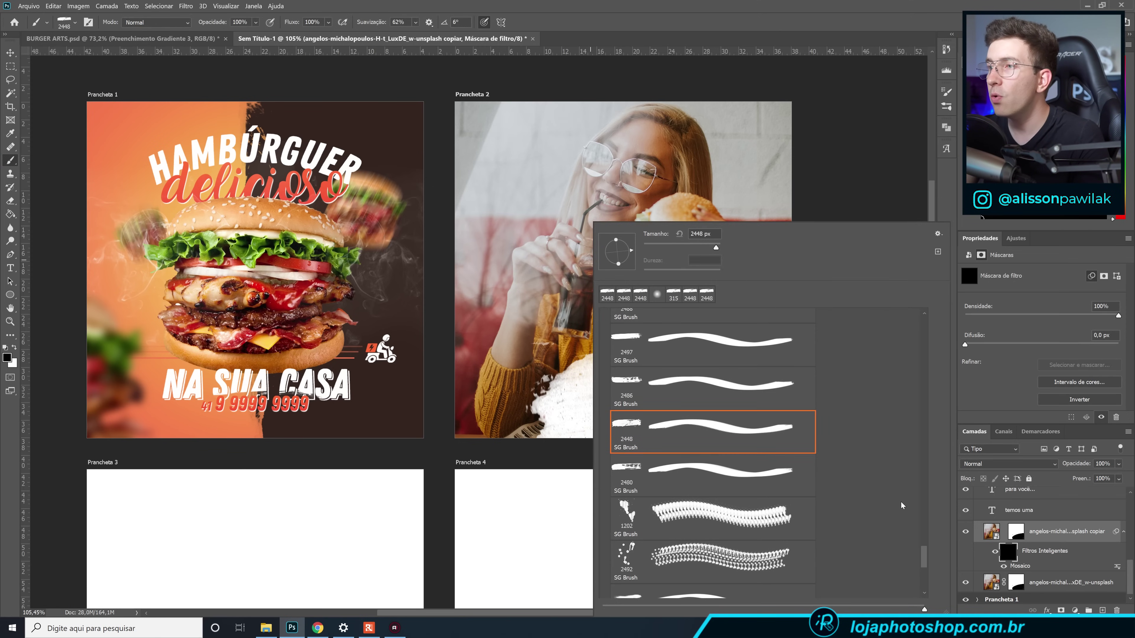
mouse_move(923, 559)
left_mouse_down()
mouse_move(903, 427)
mouse_move(904, 319)
left_mouse_up()
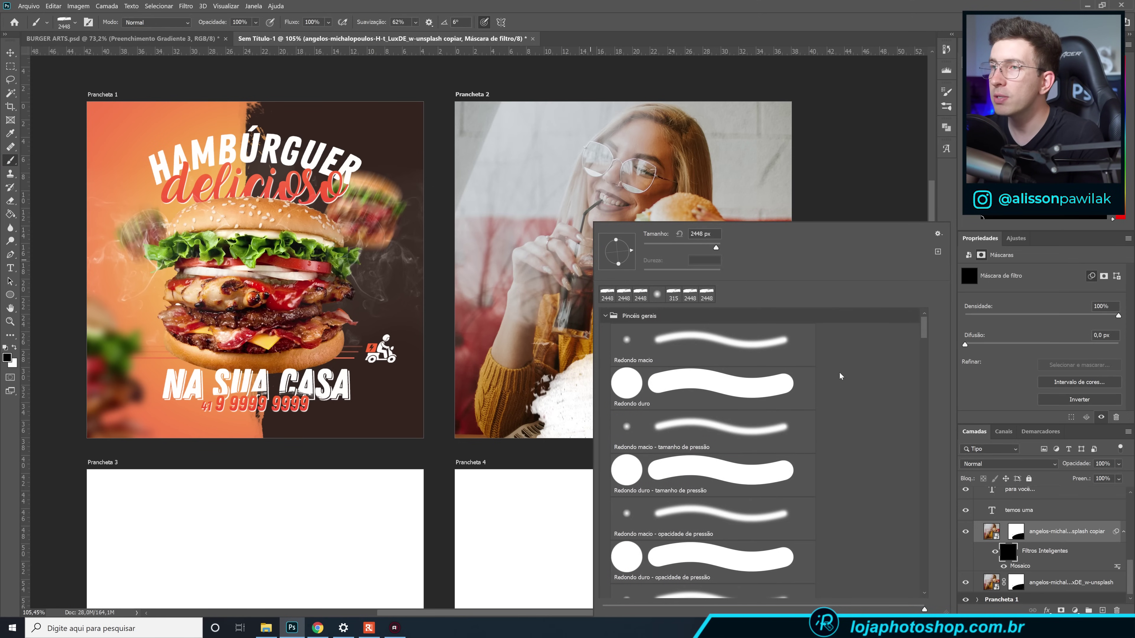
left_click(706, 430)
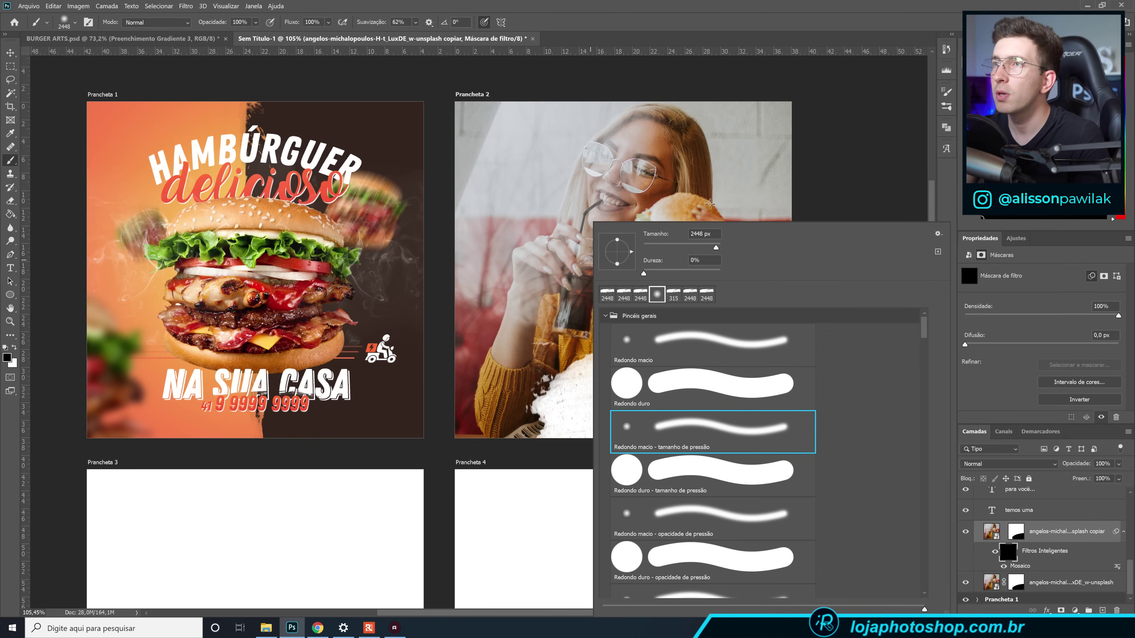
left_click_drag(688, 251, 684, 249)
left_click(702, 3)
left_click(13, 349)
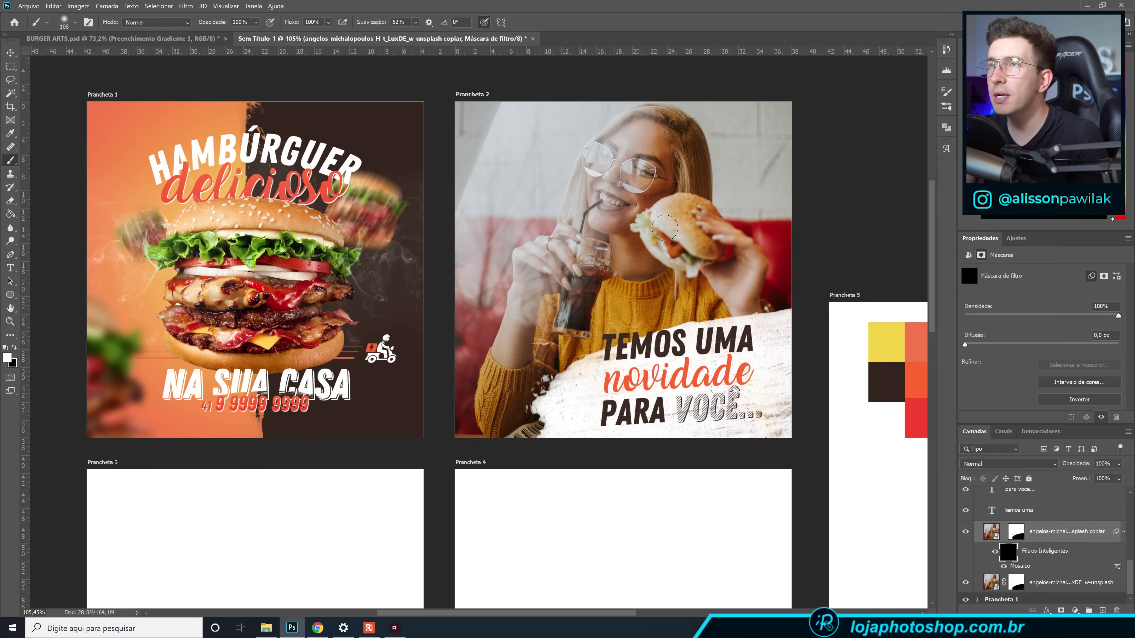
Paint white on the Mosaic filter mask over the hamburger, reducing the brush to 50 px for its upper edge.
mouse_move(665, 228)
left_mouse_down()
mouse_move(668, 218)
mouse_move(666, 235)
mouse_move(646, 215)
mouse_move(646, 235)
mouse_move(688, 267)
mouse_move(654, 219)
mouse_move(666, 205)
mouse_move(705, 260)
left_mouse_up()
key("bracketleft")
key("bracketleft")
key("bracketleft")
key("bracketleft")
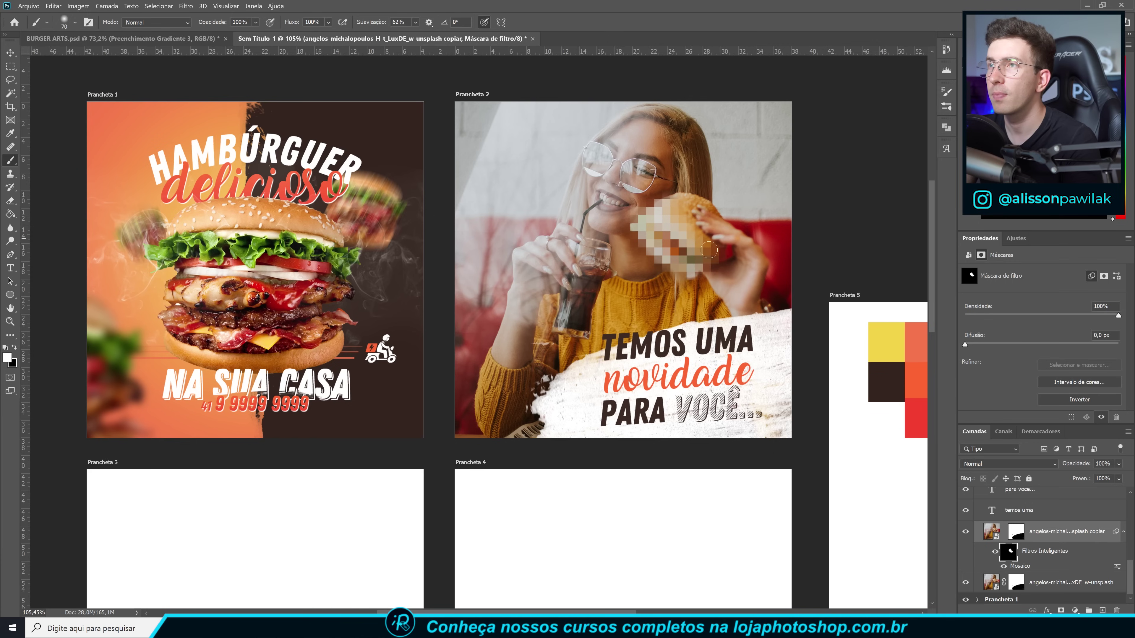
key("bracketleft")
key("bracketleft")
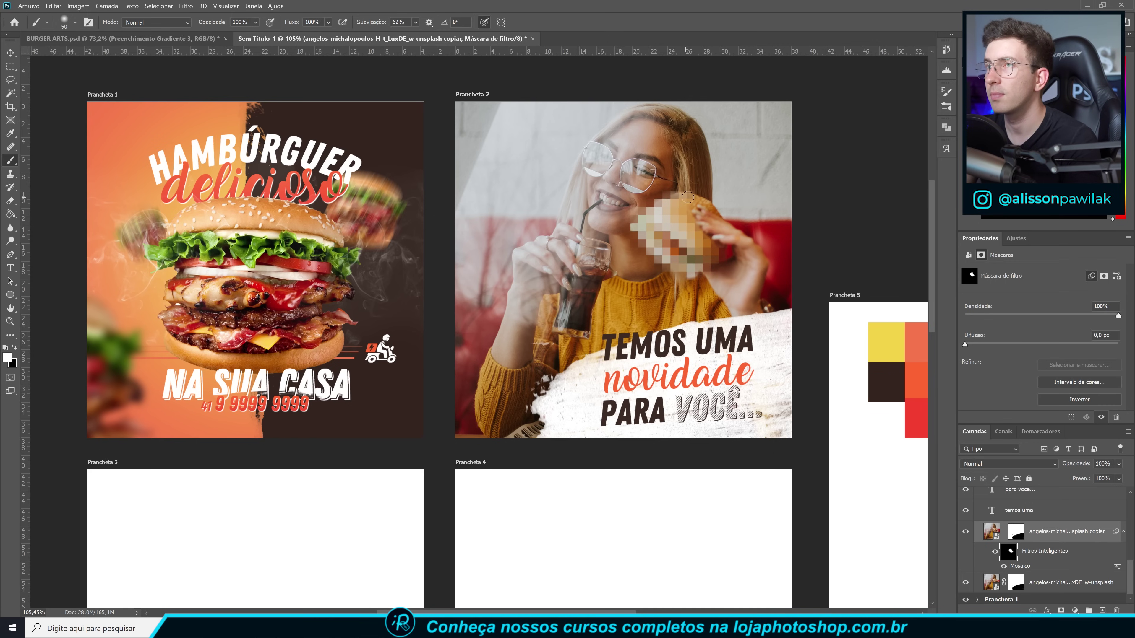
left_click_drag(709, 202, 727, 211)
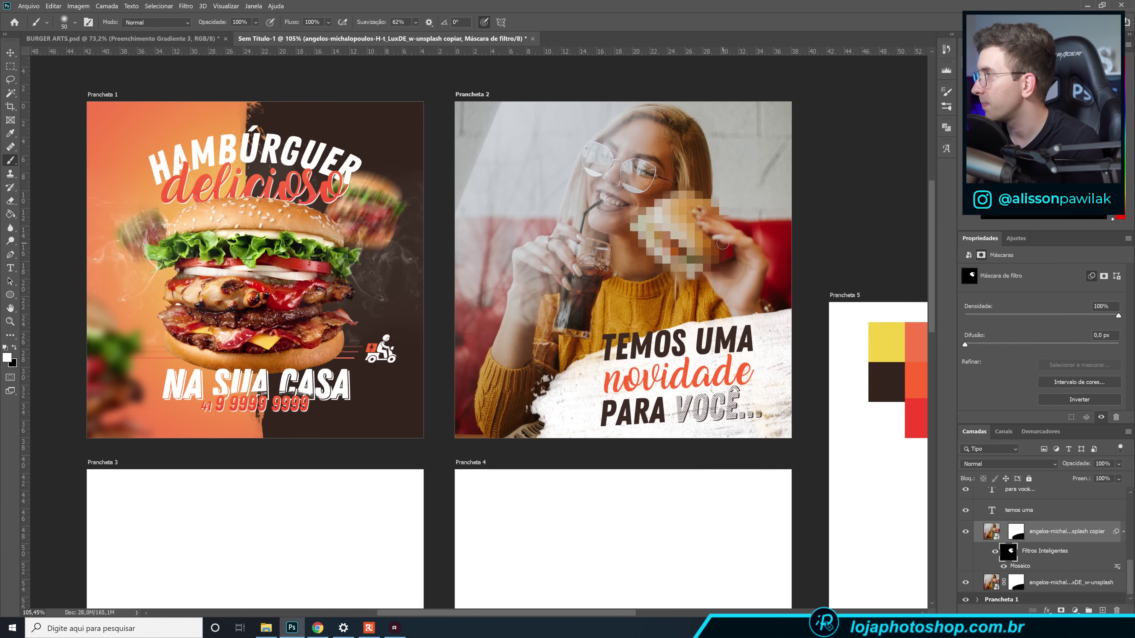
Add a new layer above the mosaic photo copy and set the brush to 51% hardness and about 5 px.
left_click(1103, 611)
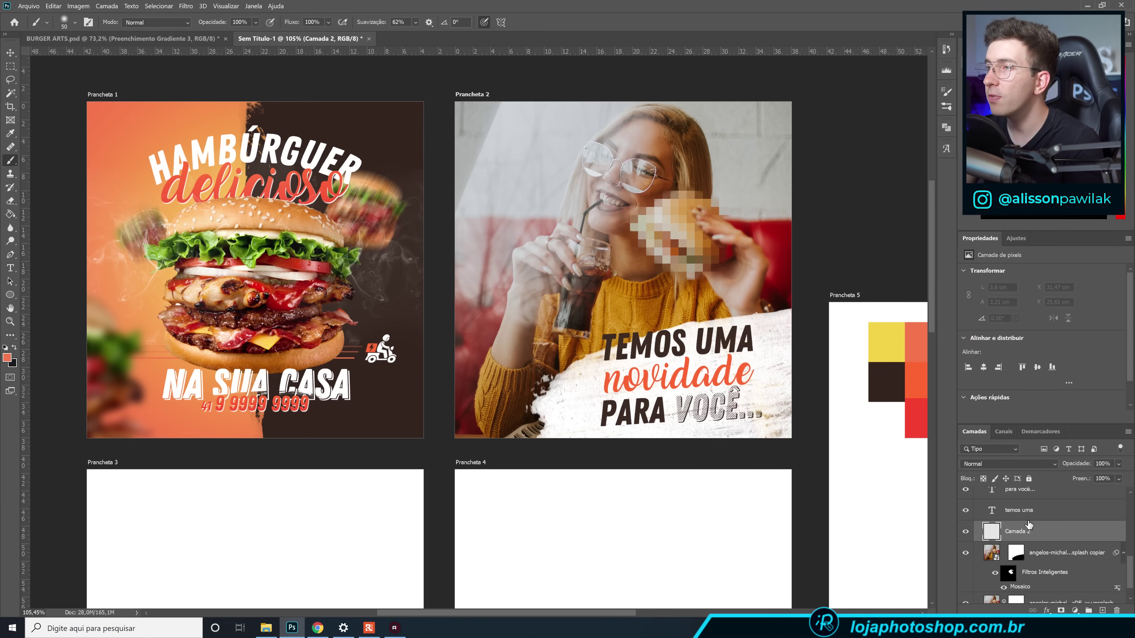
scroll(1028, 527, "up", 1)
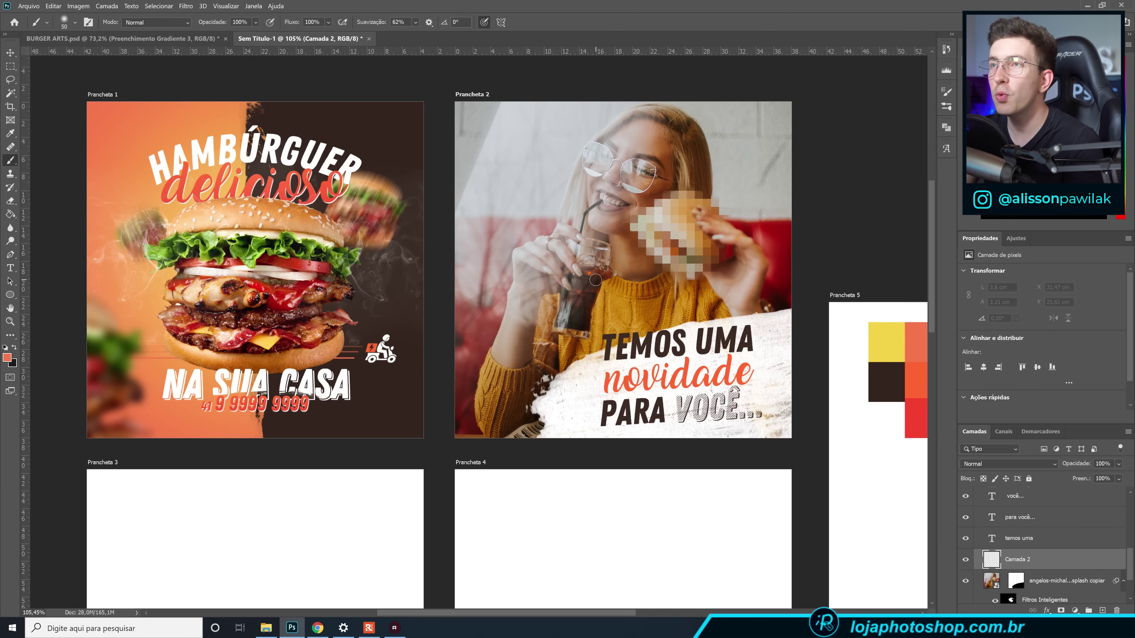
right_click(591, 279)
left_click_drag(665, 271, 682, 274)
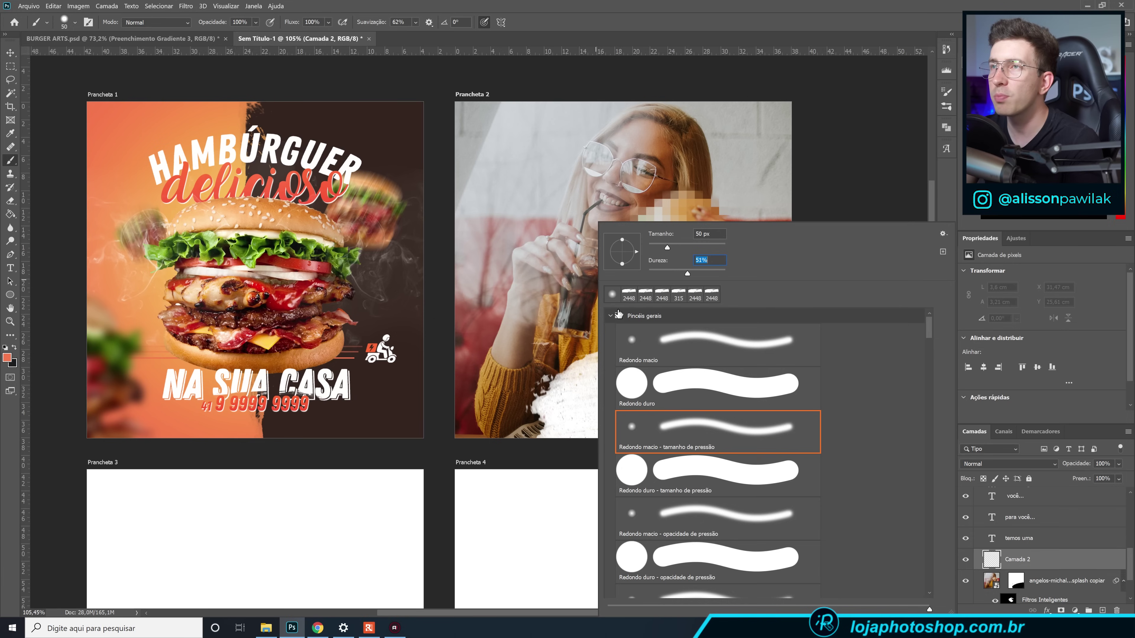
left_click(652, 247)
left_click_drag(652, 248, 652, 248)
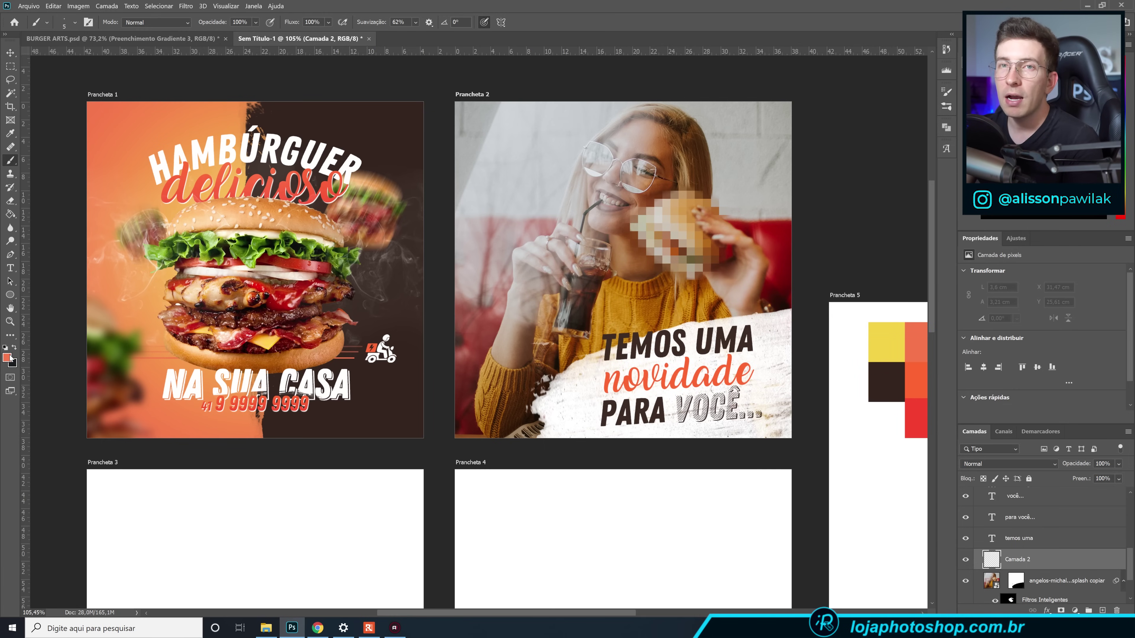
Set the foreground colour to white and the brush smoothing to 66% for drawing on Prancheta 2.
left_click(9, 358)
left_click_drag(390, 282, 302, 195)
left_click(578, 240)
scroll(704, 142, "up", 5)
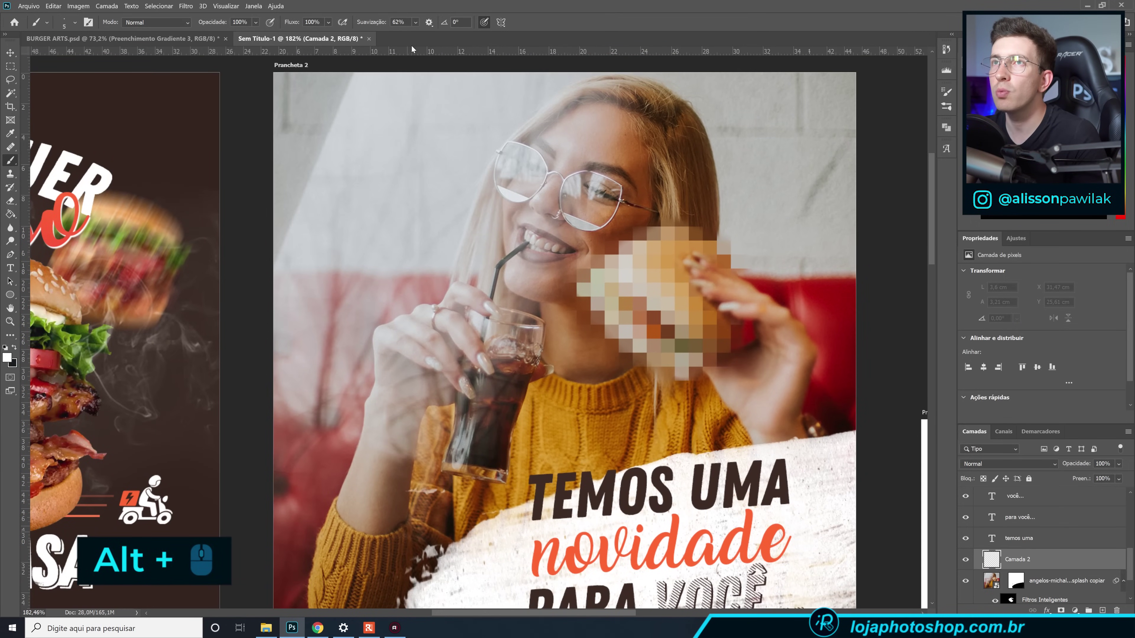
left_click(415, 22)
left_click_drag(429, 34, 421, 35)
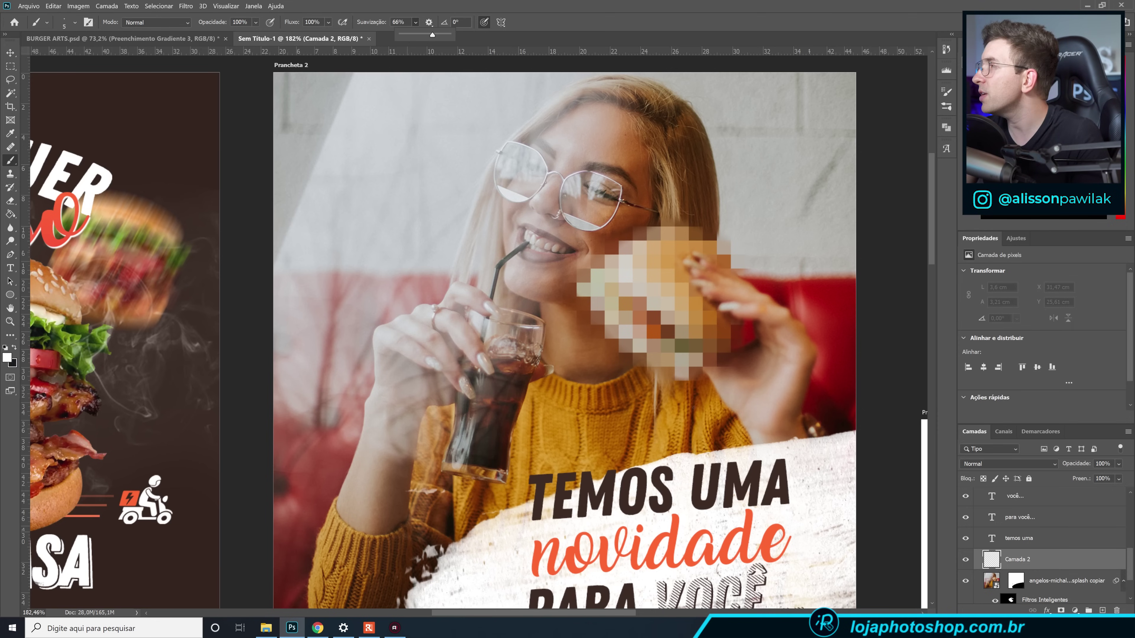
Draw short and wavy white doodle strokes radiating around the lower and left edges of the pixelated hamburger.
left_click_drag(717, 374, 733, 392)
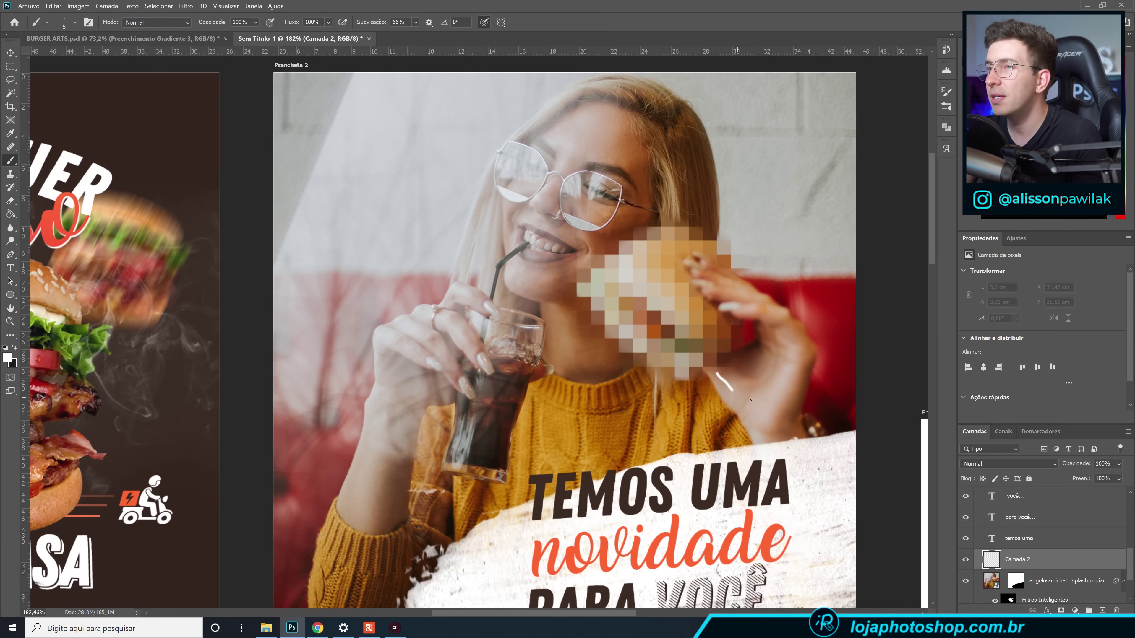
left_click_drag(691, 379, 696, 424)
left_click_drag(637, 358, 606, 406)
mouse_move(616, 342)
left_mouse_down()
mouse_move(609, 360)
mouse_move(551, 345)
left_mouse_up()
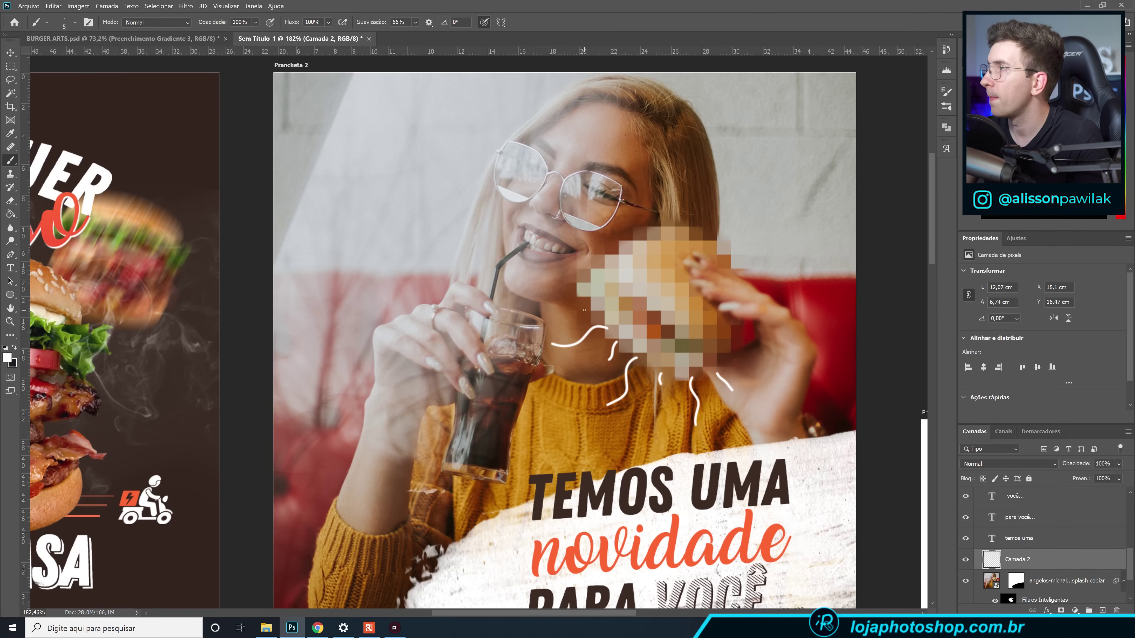
left_click_drag(585, 308, 582, 312)
left_click_drag(581, 294, 562, 290)
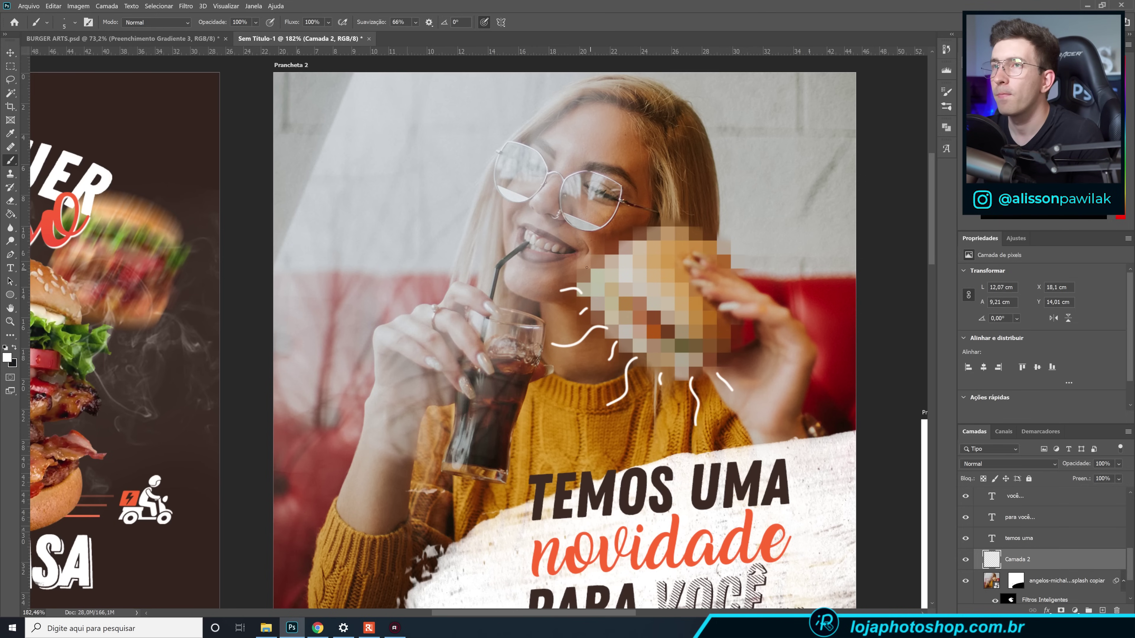
Draw three white ray strokes beside the woman's mouth and a white contour along the base and right side of the glass.
left_click_drag(473, 204, 473, 205)
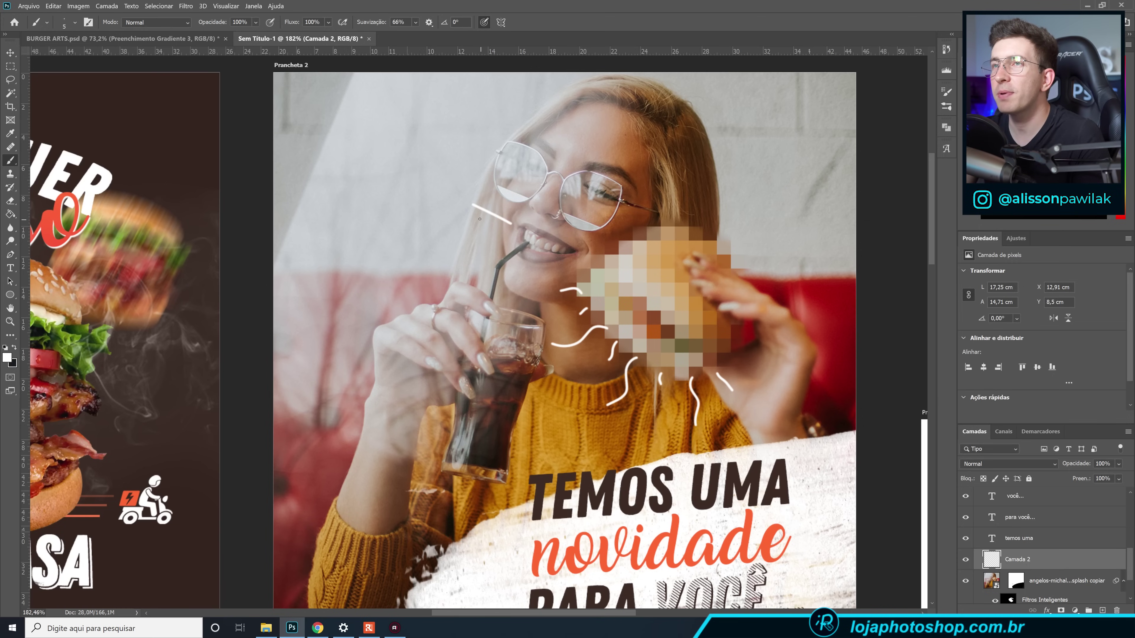
left_click_drag(507, 242, 463, 245)
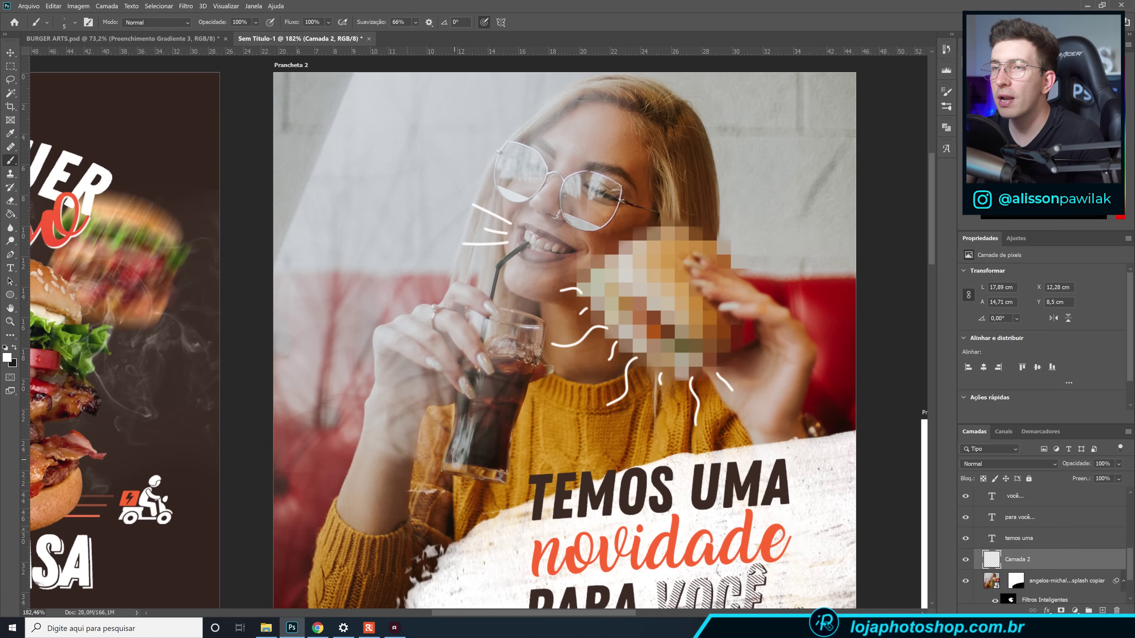
left_click_drag(504, 441, 533, 330)
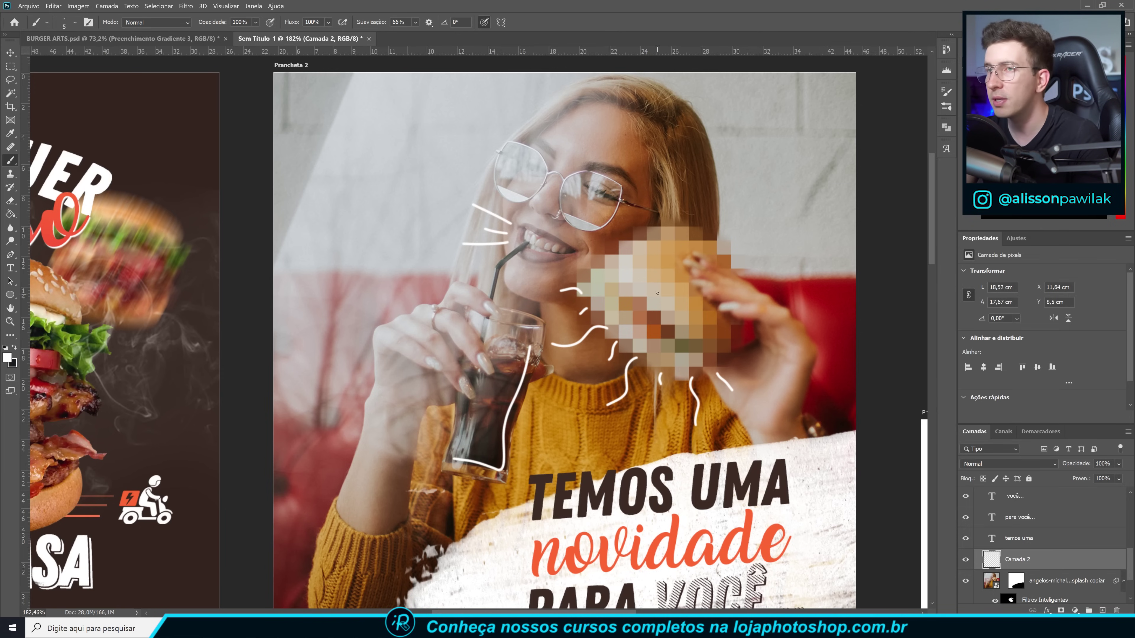
Add a new layer above the "novidade" text and write "HMMMMM" over the upper part of the photo.
scroll(1041, 550, "up", 1)
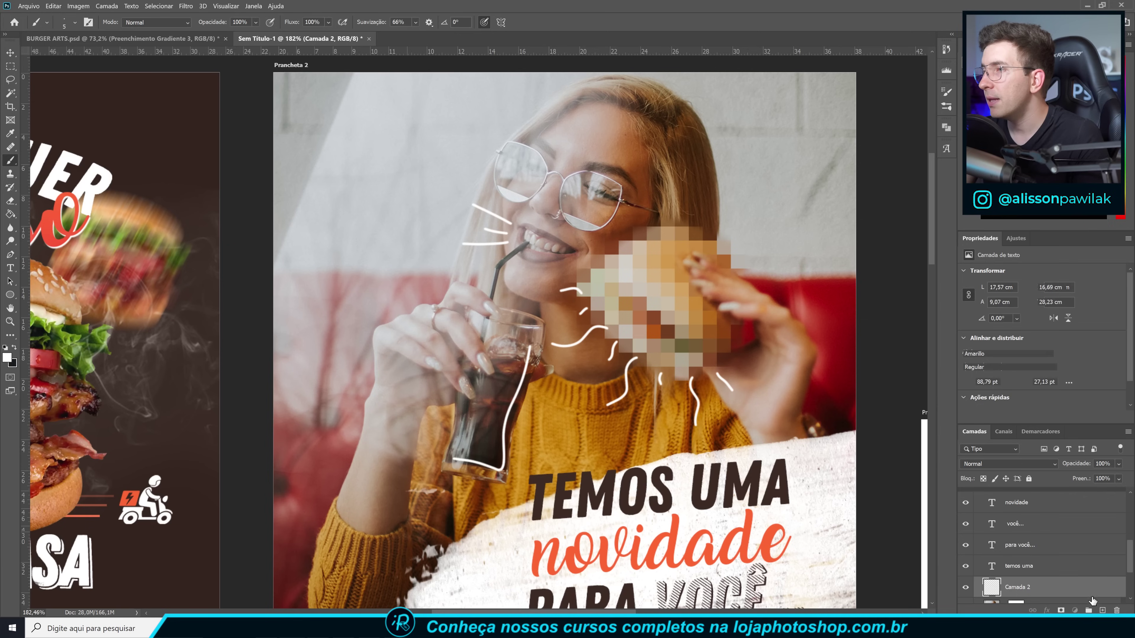
left_click(1103, 610)
left_click(10, 268)
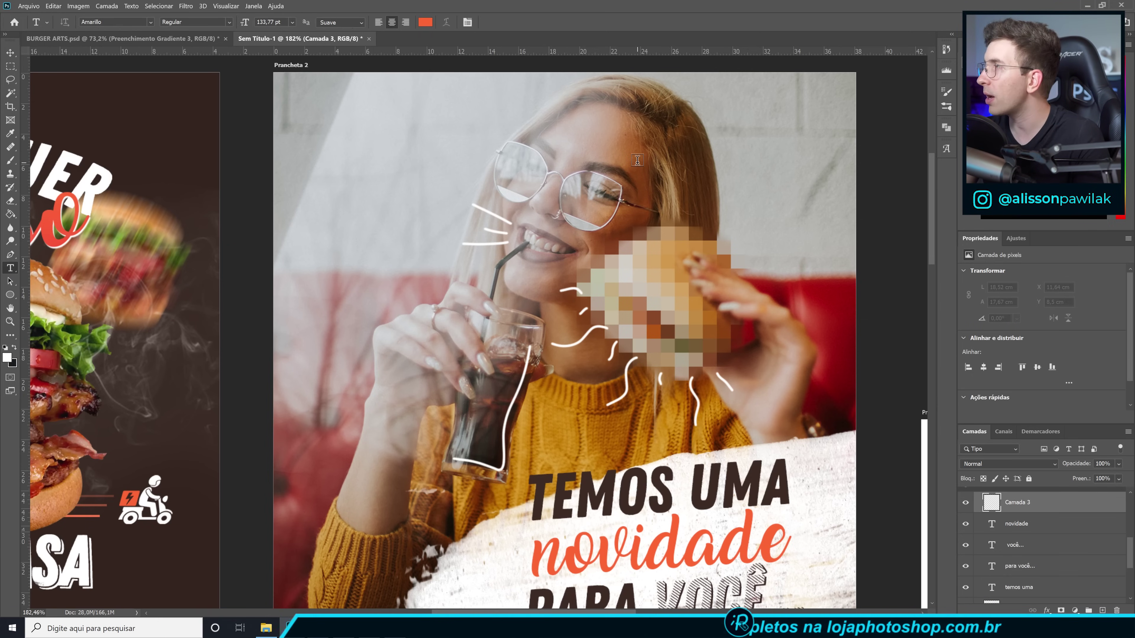
left_click(648, 175)
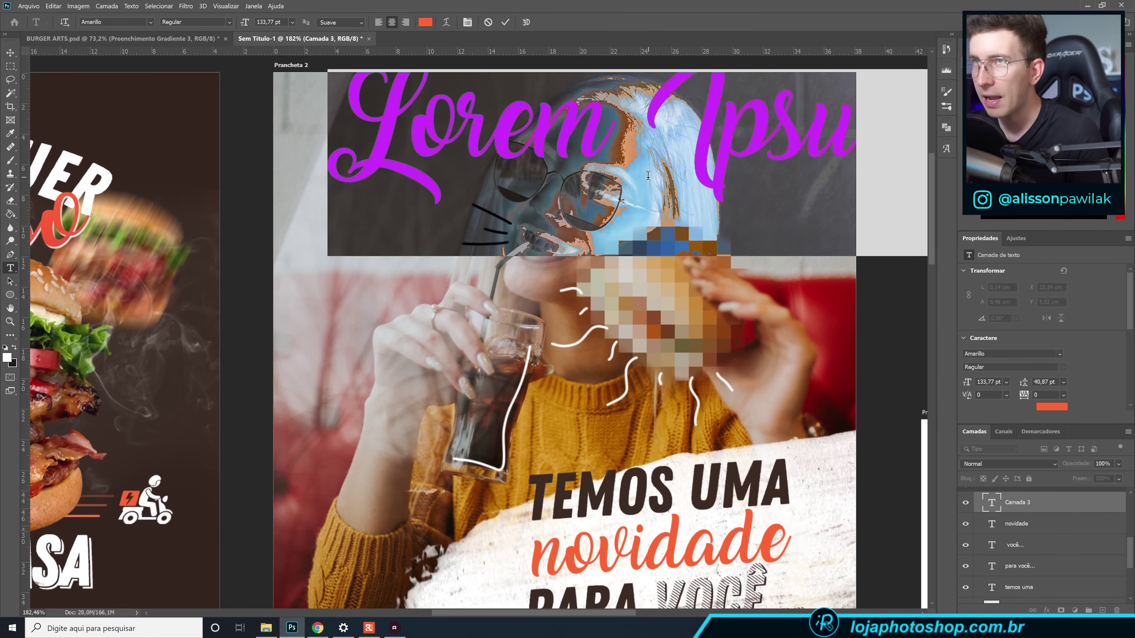
type("HM")
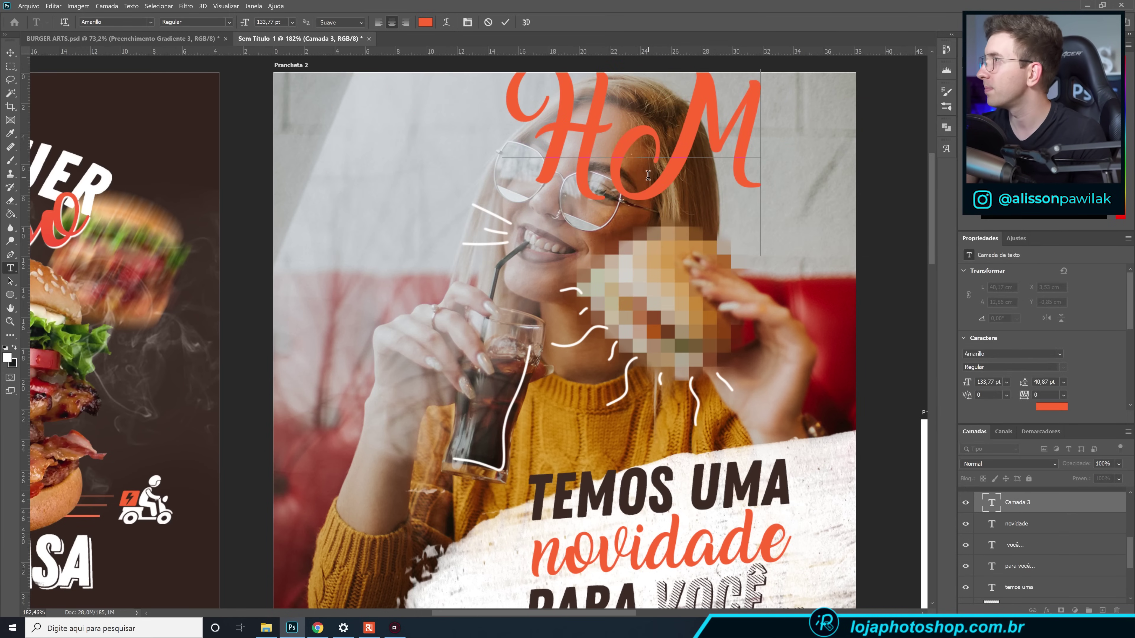
type("MMM")
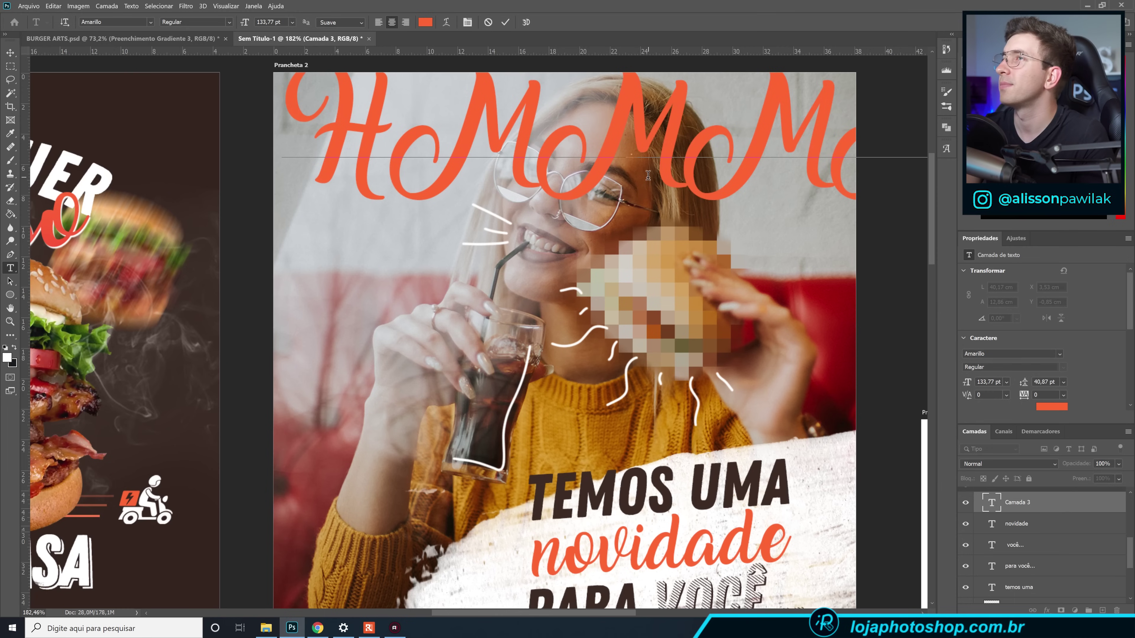
type("M")
Change the "HMMMMM" text colour to white and its font to Zing Rust Demo Base.
left_click(509, 24)
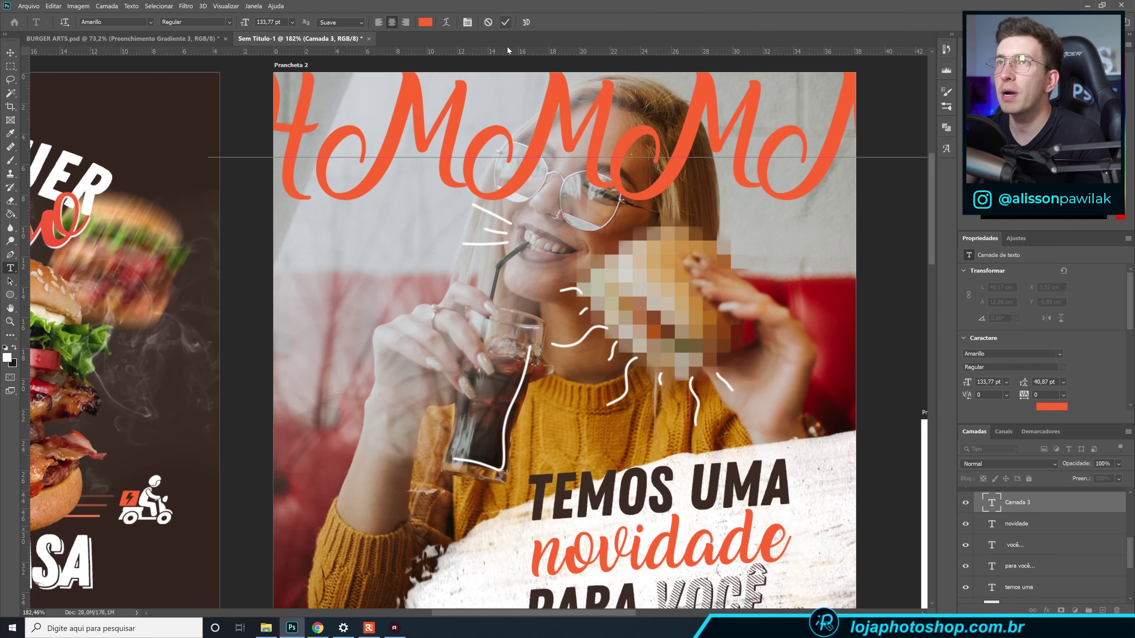
left_click(425, 22)
left_click(321, 244)
left_click(543, 245)
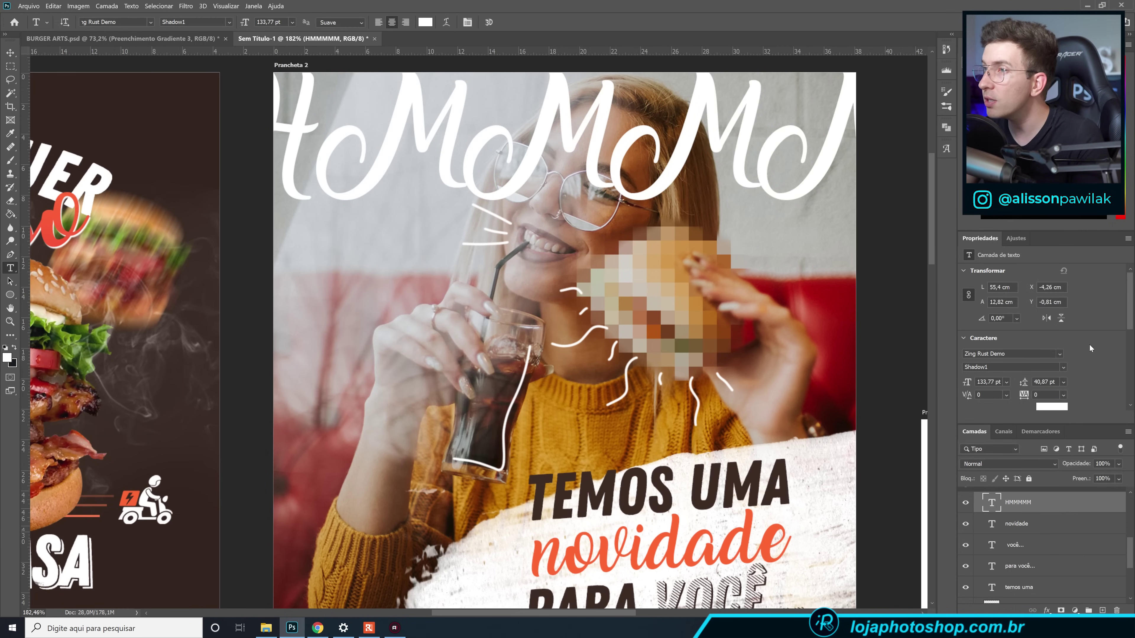
left_click(1019, 356)
type("Z")
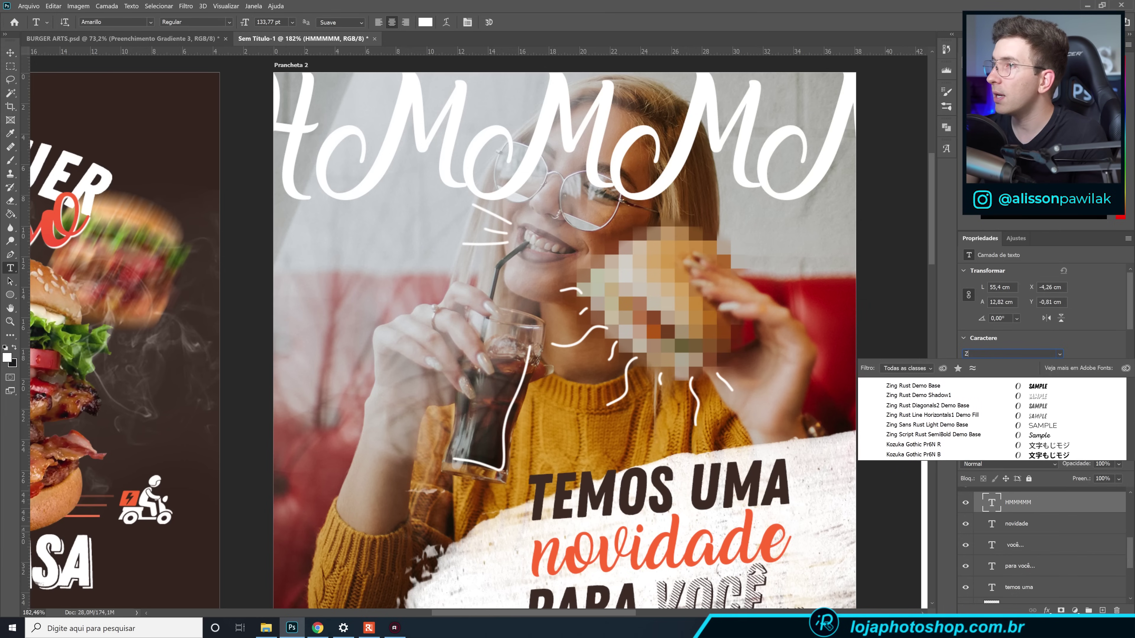
type("ing Rust Demo")
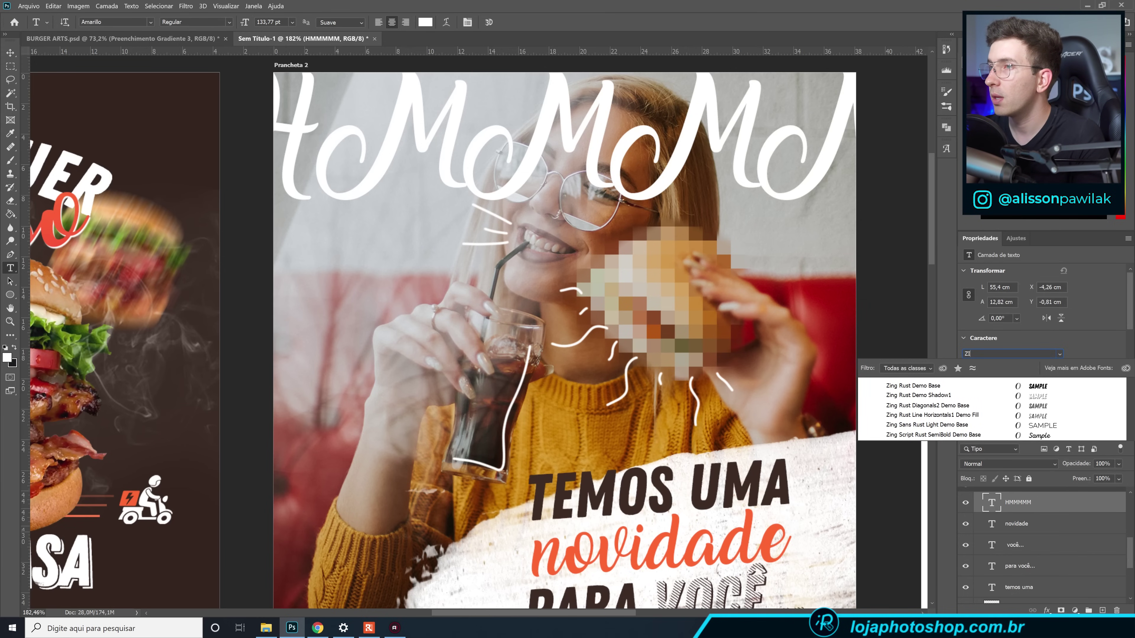
left_click(1018, 386)
Scale "HMMMMM" to about 69%, rotate it about -4.7° and place it in the upper-right area of Prancheta 2.
left_click(10, 52)
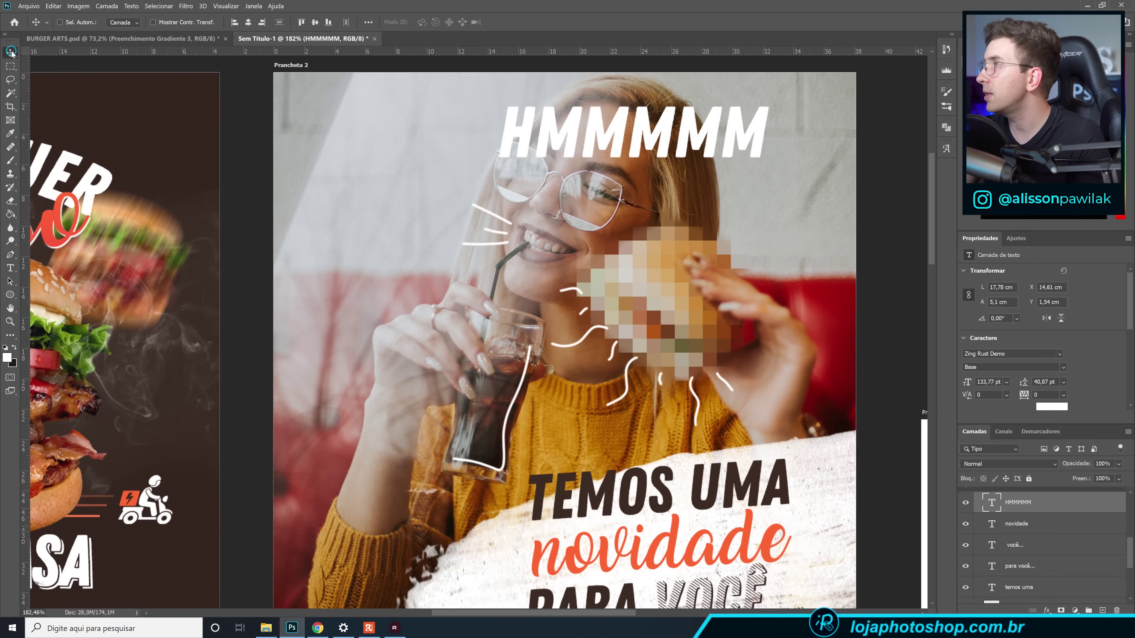
key("ctrl+t")
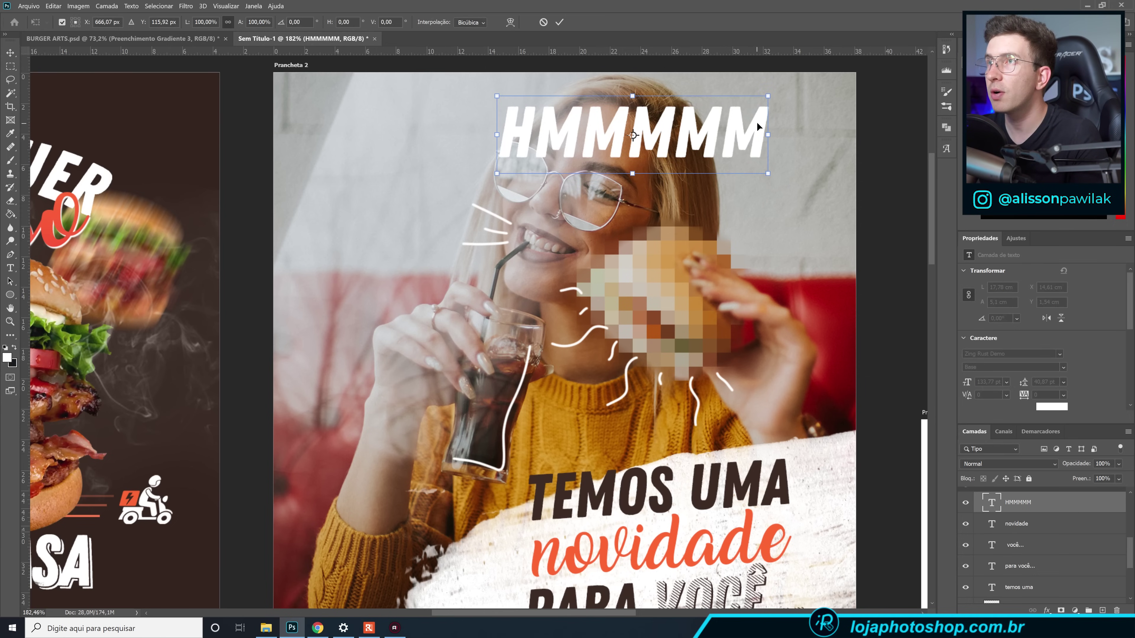
left_click_drag(770, 96, 774, 142)
mouse_move(825, 108)
left_mouse_down()
mouse_move(800, 111)
mouse_move(824, 92)
left_mouse_up()
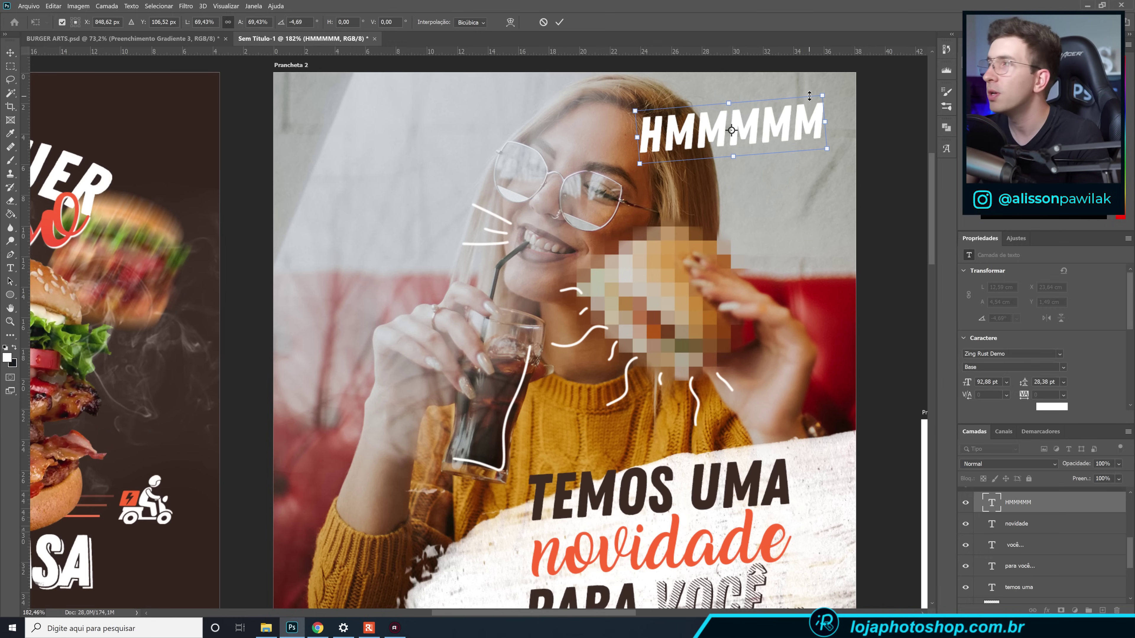
left_click(560, 22)
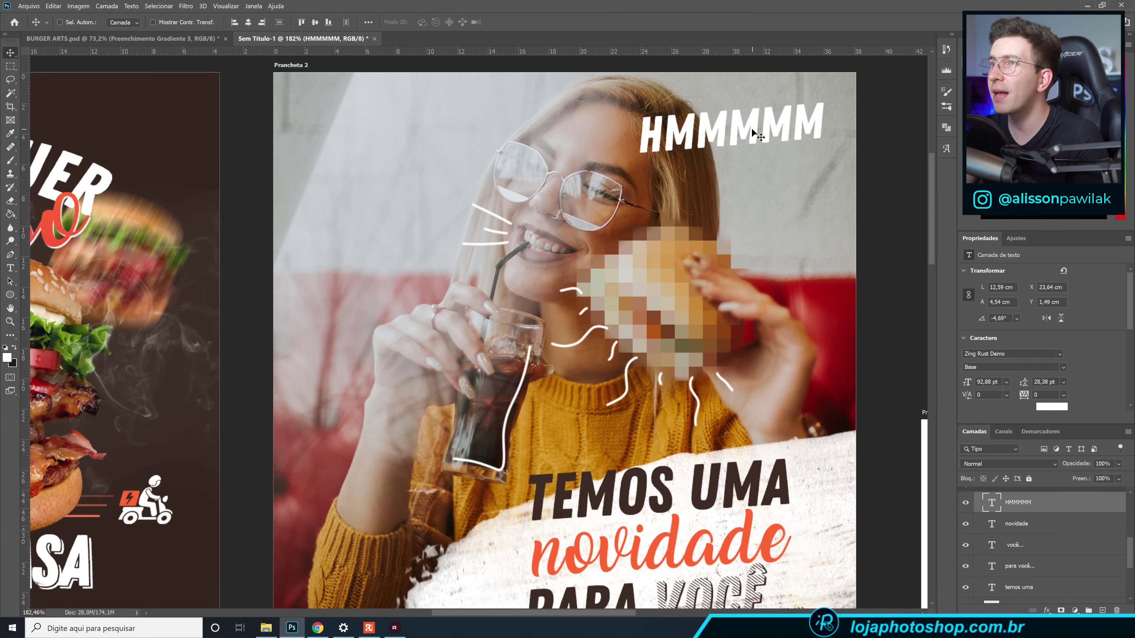
Reduce the first M of "HMMMMM" to 85,88 pt and adjust its baseline shift.
key("t")
double_click(693, 126)
left_click(693, 123)
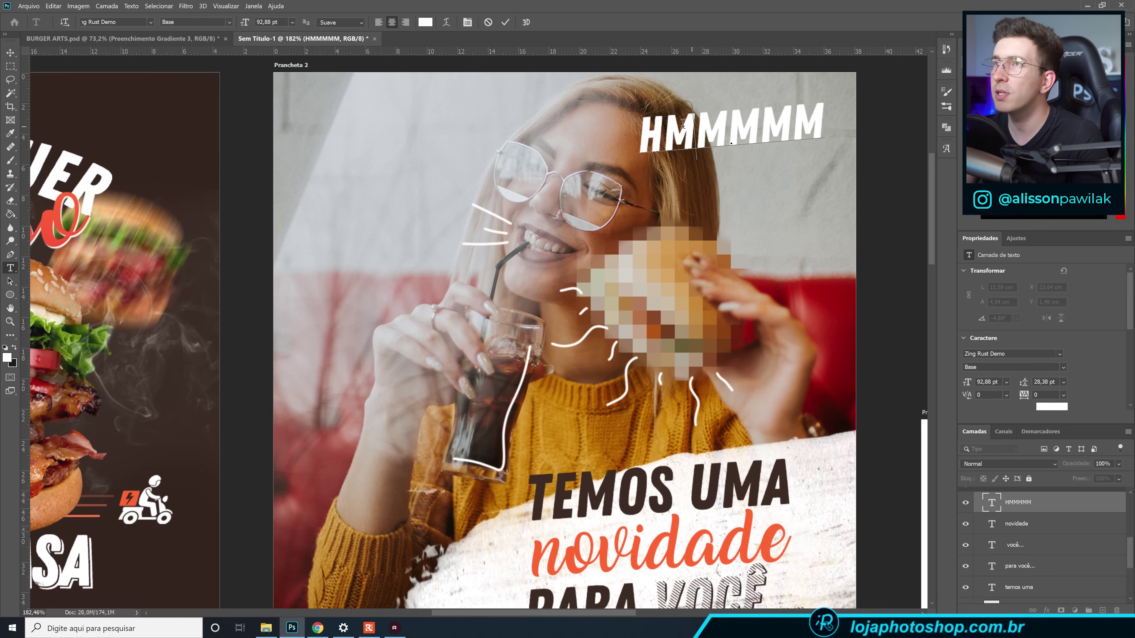
left_click_drag(685, 124, 677, 125)
left_click_drag(973, 384, 968, 385)
scroll(976, 392, "down", 2)
scroll(976, 392, "down", 1)
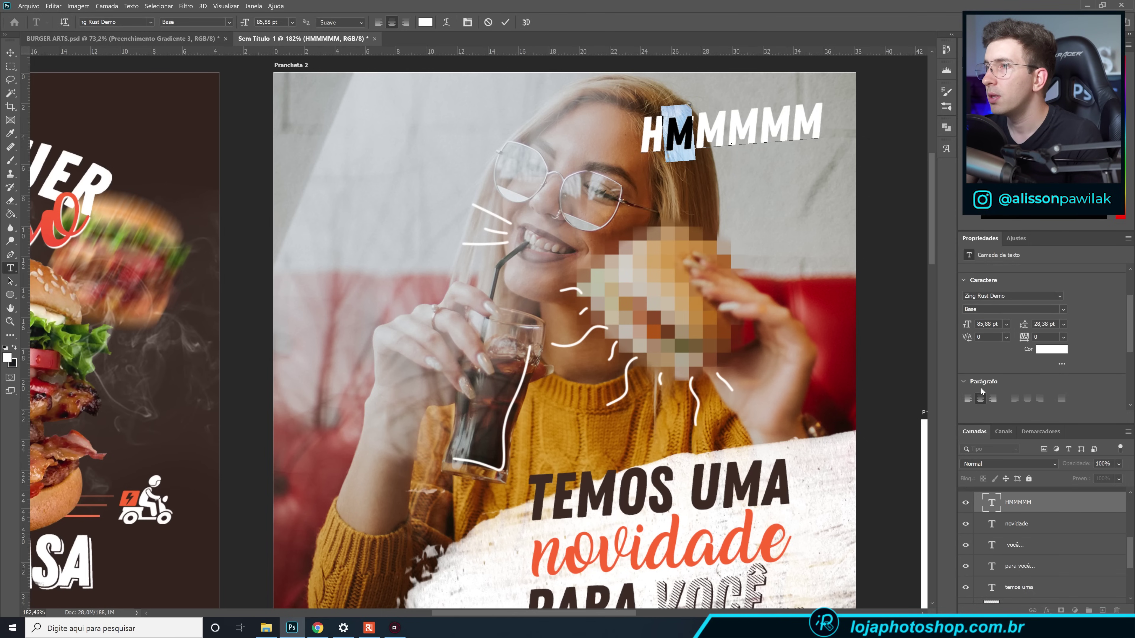
left_click(1063, 365)
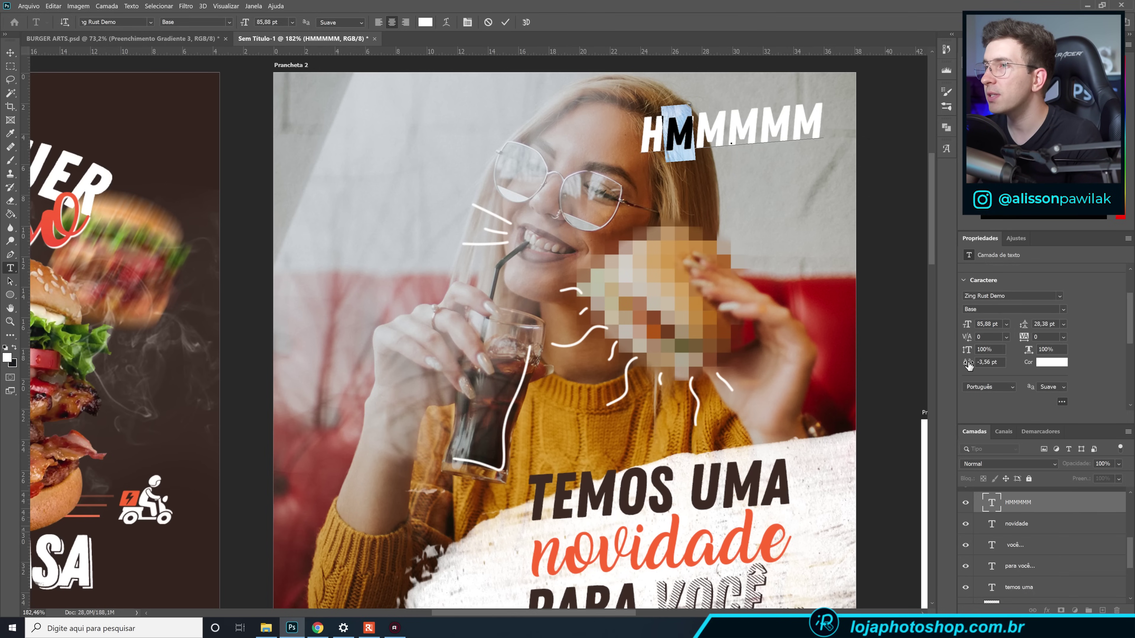
mouse_move(969, 366)
left_mouse_down()
mouse_move(985, 365)
mouse_move(968, 365)
left_mouse_up()
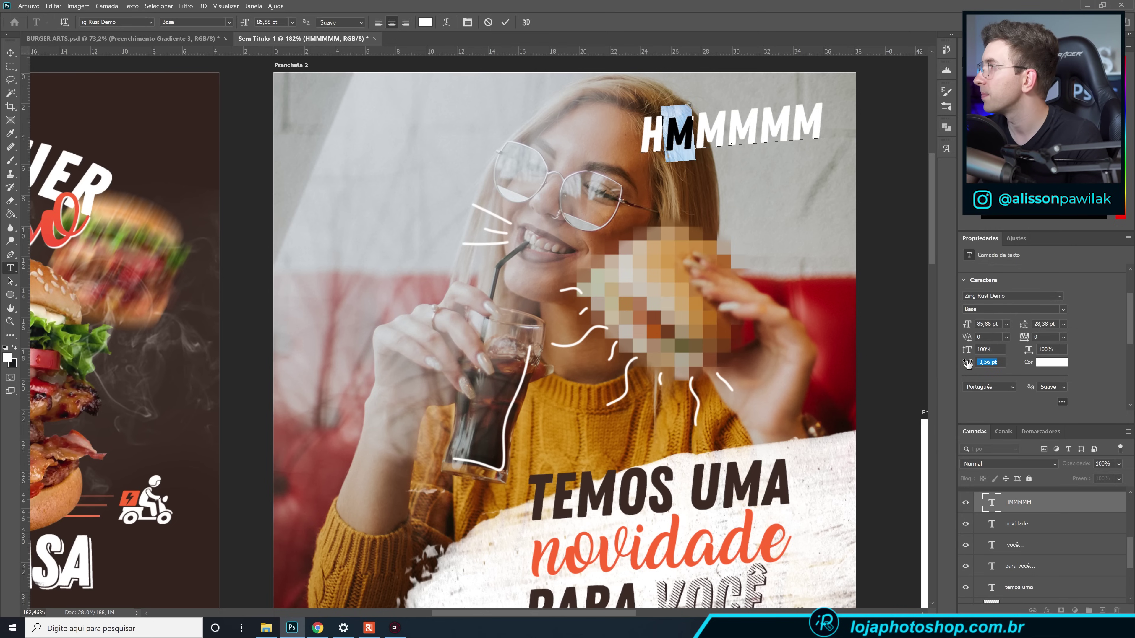
left_click_drag(968, 364, 973, 363)
Enlarge and raise the second M of "HMMMMM", and set the third M to 77,88 pt with a -10,56 pt baseline shift.
left_click_drag(726, 128, 707, 126)
left_click_drag(956, 318, 973, 324)
left_click_drag(968, 366, 972, 366)
left_click(758, 127)
key("shift+Right")
left_click_drag(966, 326, 956, 329)
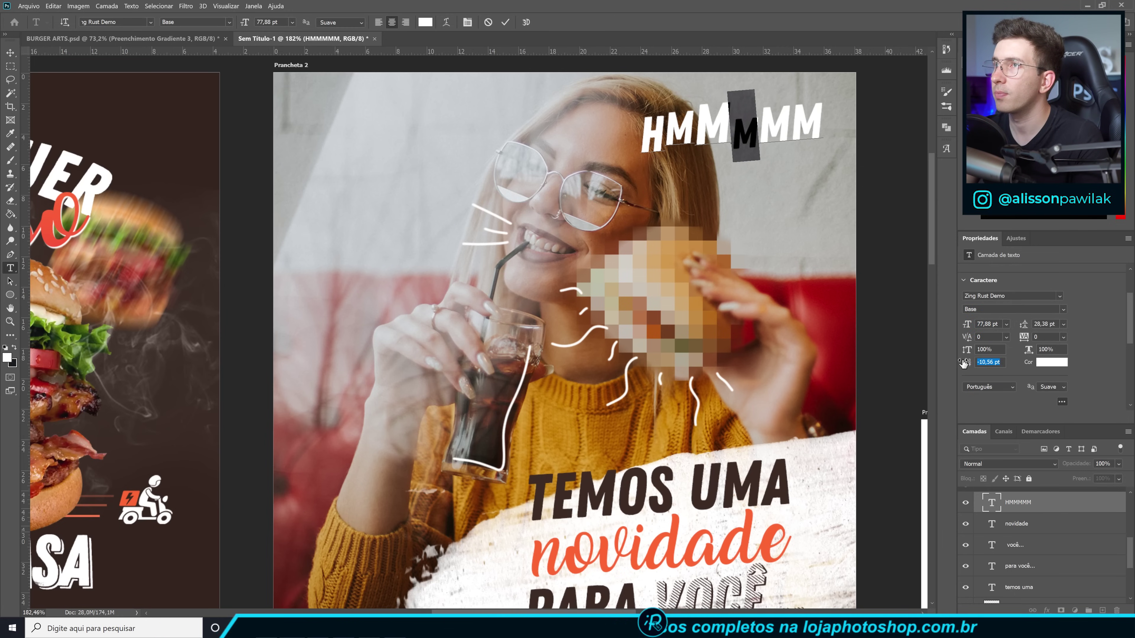
Shrink the last two letters of "HMMMMM" and shift their baselines so the word looks uneven and playful.
key("Right")
key("shift+Right")
left_click_drag(966, 363, 970, 363)
left_click_drag(966, 324, 964, 327)
key("Right")
key("shift+Right")
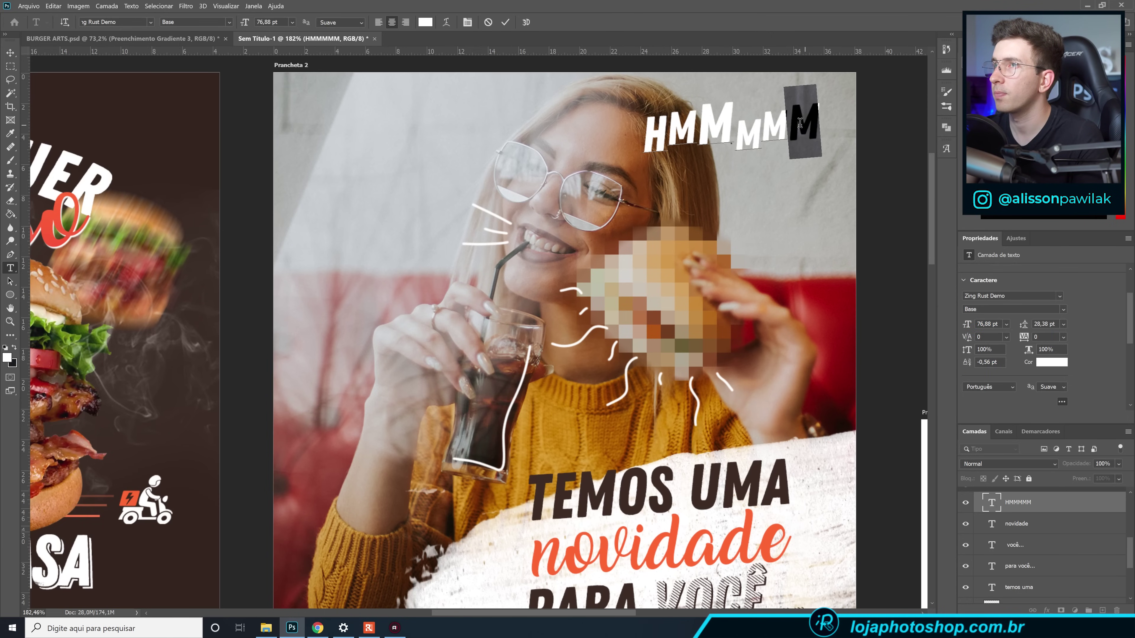
left_click_drag(968, 364, 964, 364)
left_click_drag(966, 325, 950, 327)
key("ctrl+Return")
key("v")
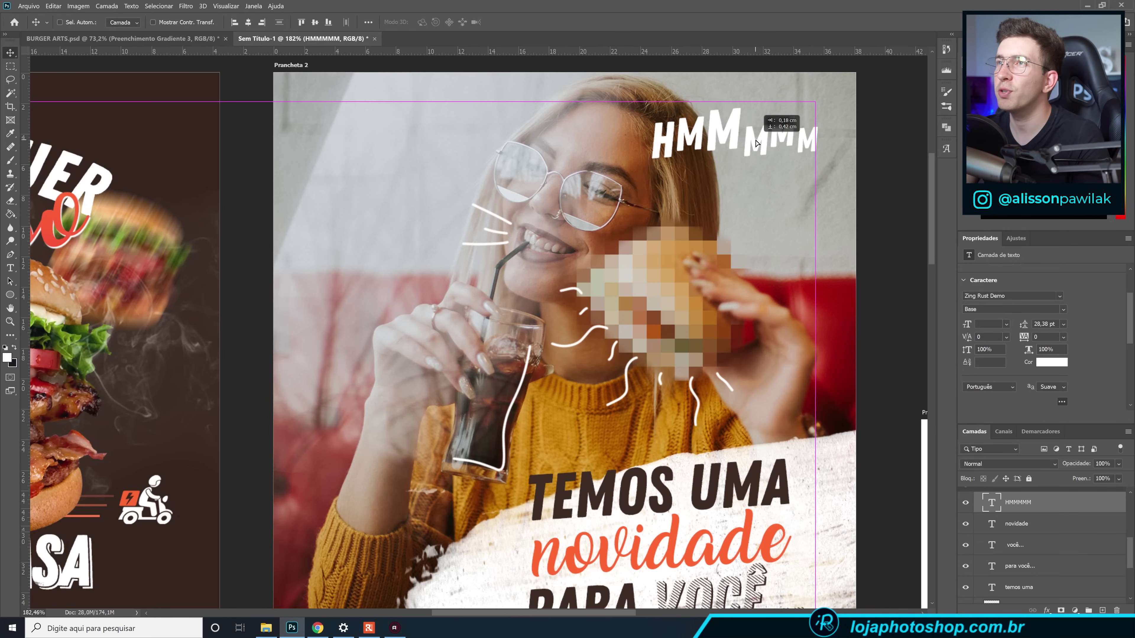
Rotate the "HMMMMM" text to about -2.7° and nudge it into place beside the woman's head.
scroll(761, 207, "down", 3)
scroll(762, 207, "down", 2)
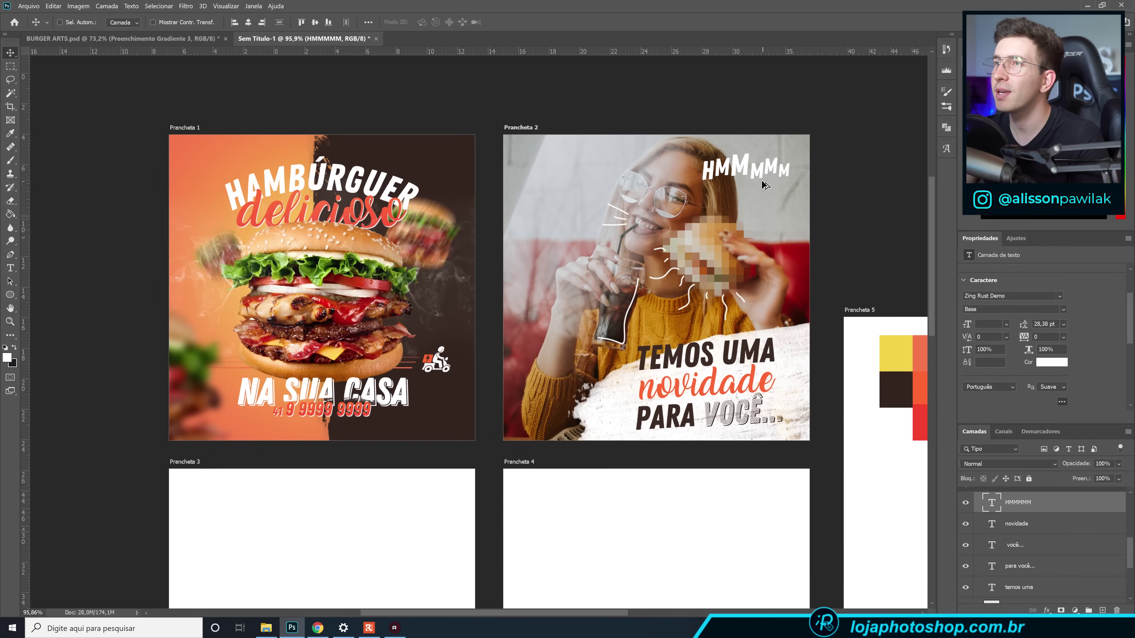
scroll(766, 184, "up", 2)
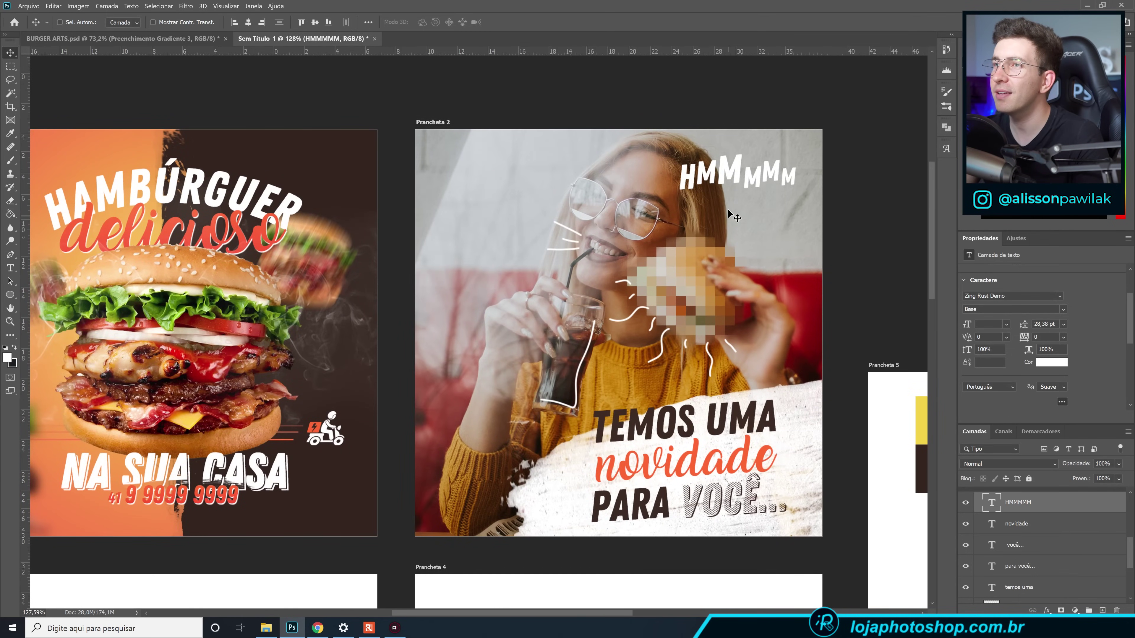
key("ctrl+t")
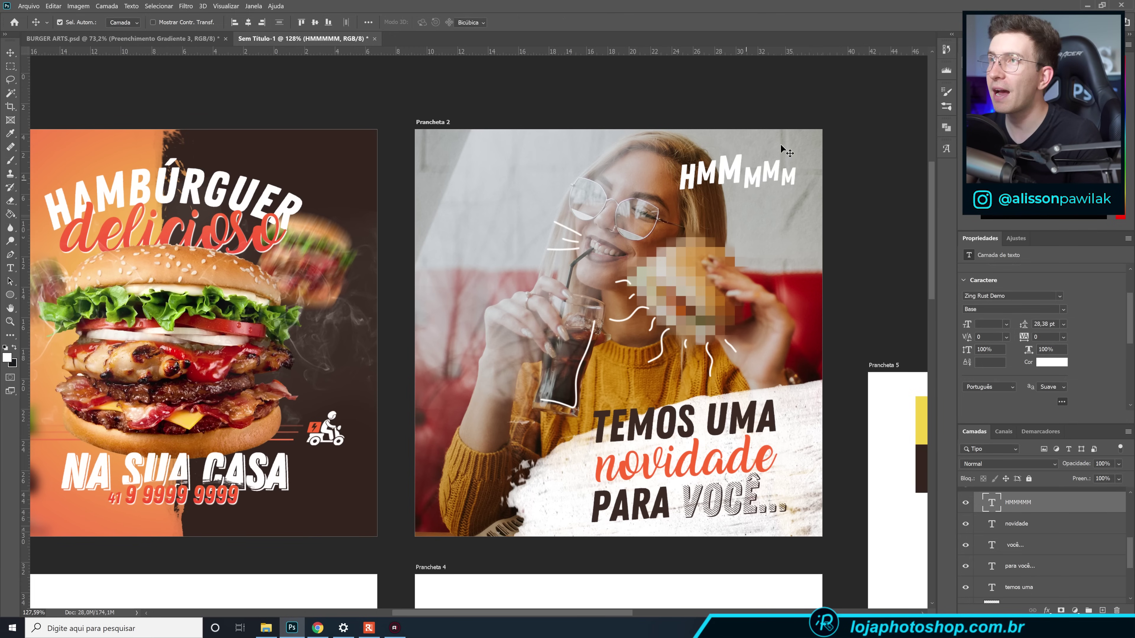
left_click_drag(815, 145, 819, 139)
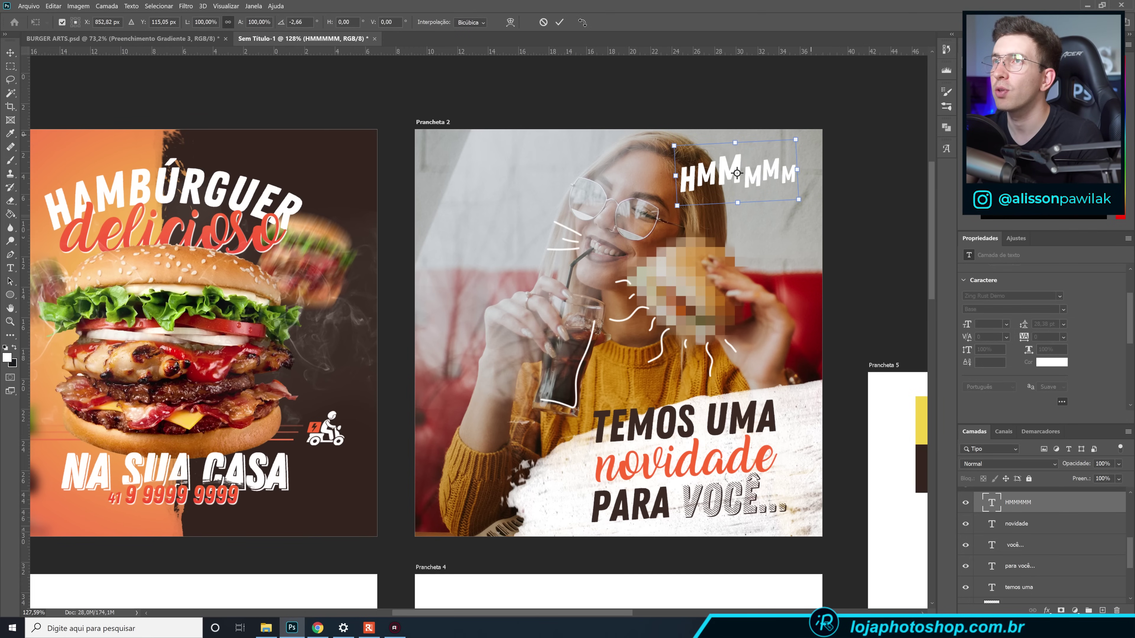
left_click(560, 22)
left_click_drag(682, 207, 677, 212)
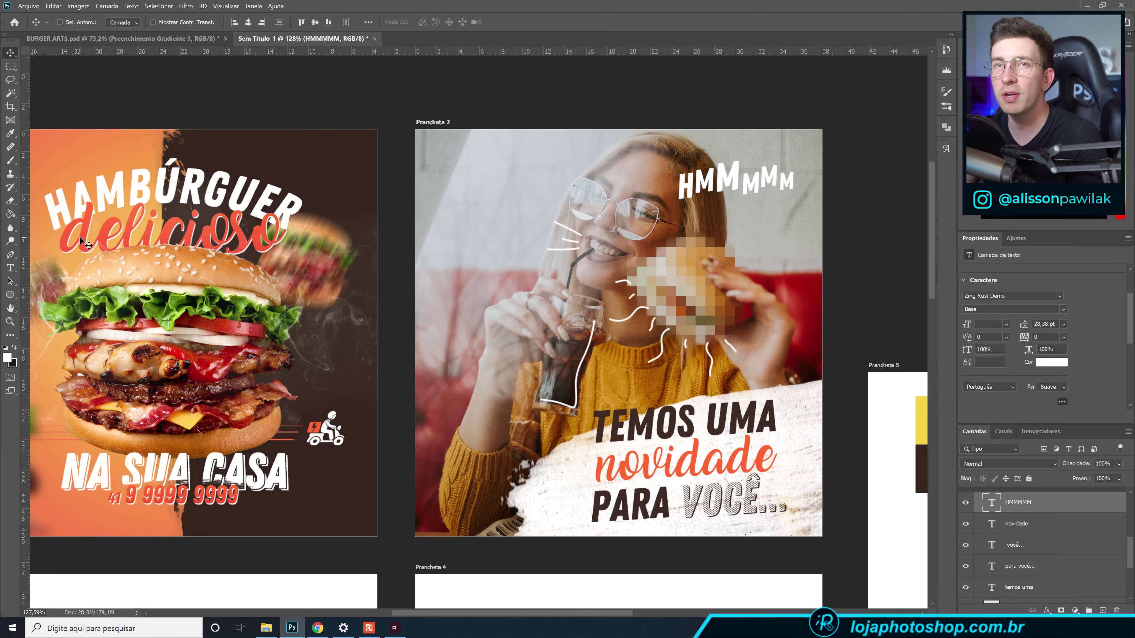
Brush one slanted white line above "HMMMMM" and one nearly horizontal line below it on layer Camada 2.
scroll(1045, 582, "down", 2)
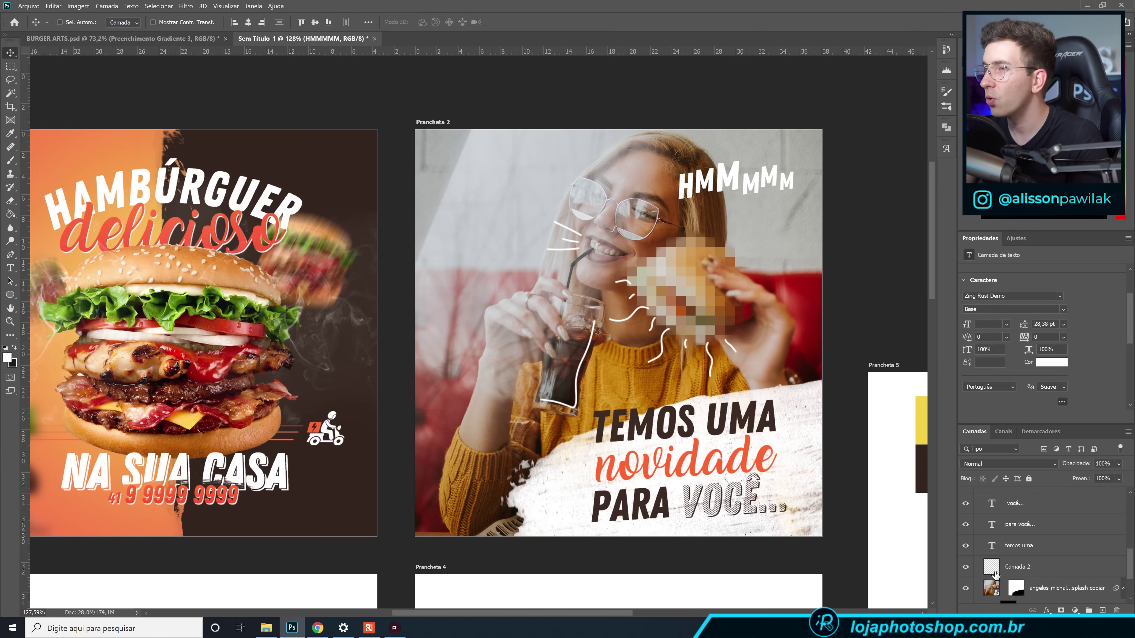
left_click(1026, 571)
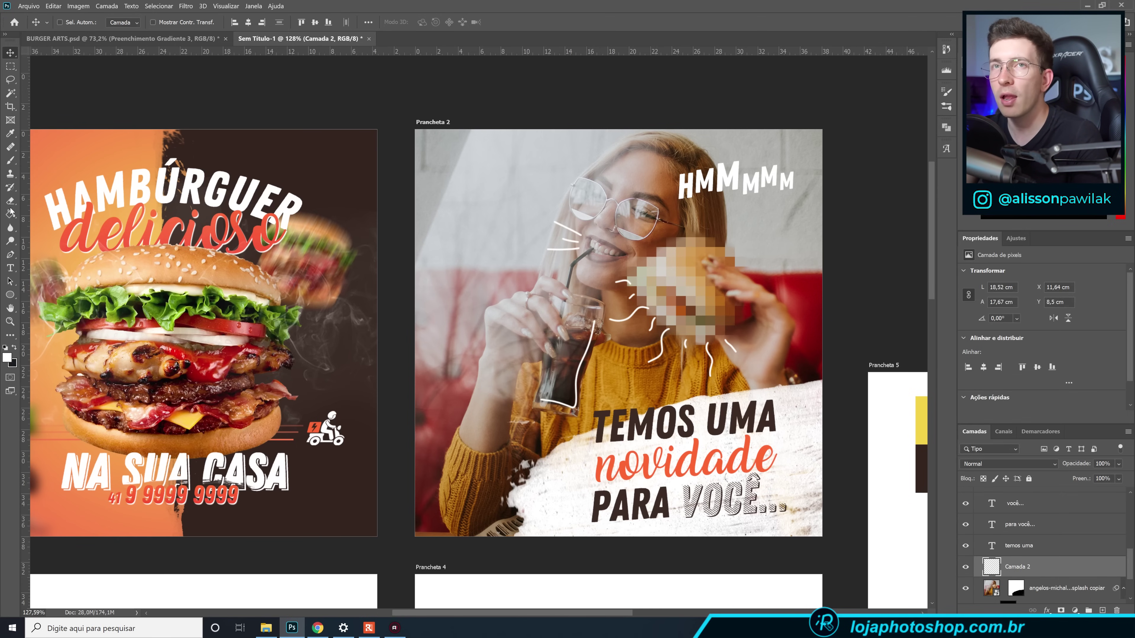
left_click(11, 161)
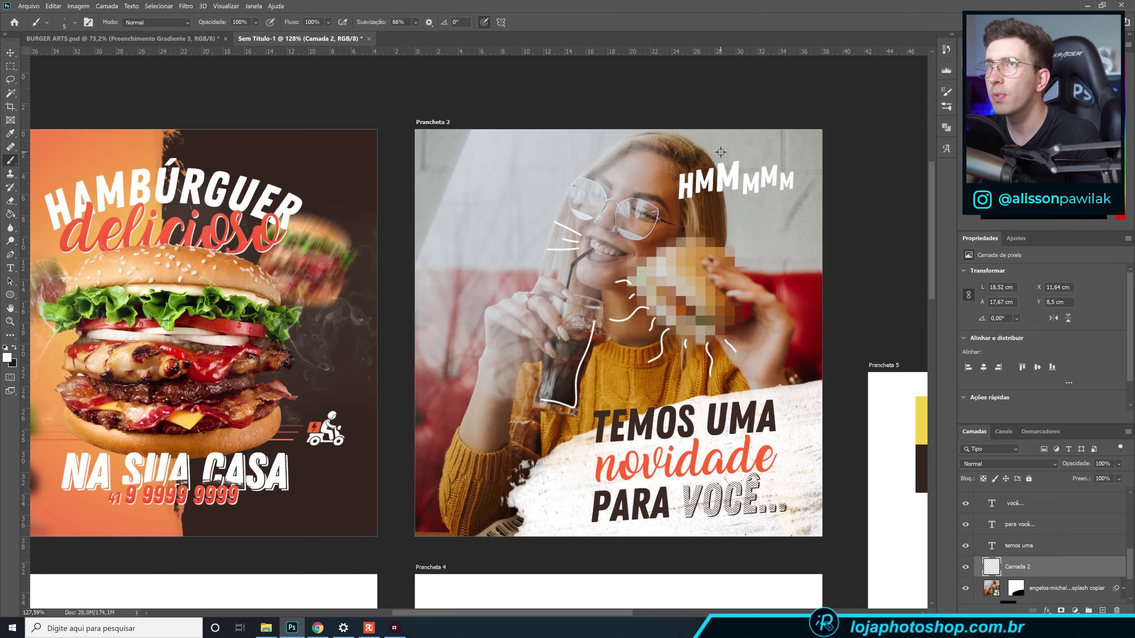
scroll(711, 170, "up", 3)
left_click_drag(648, 174, 813, 159)
key("ctrl+z")
left_click_drag(646, 174, 790, 159)
key("ctrl+z")
left_click_drag(653, 174, 738, 153)
key("ctrl+z")
left_click_drag(699, 215, 794, 214)
key("ctrl+z")
left_click_drag(702, 211, 793, 213)
Add a new layer at the top of Prancheta 2 and write a "?" above the pixelated burger.
scroll(1091, 590, "up", 2)
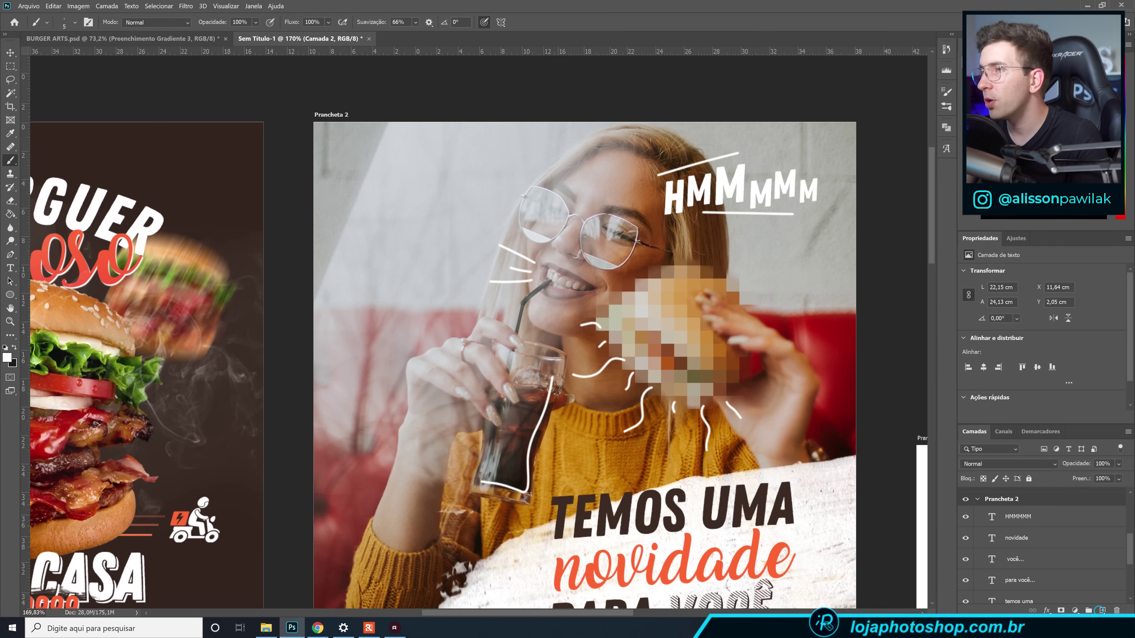
left_click(1102, 611)
left_click(10, 268)
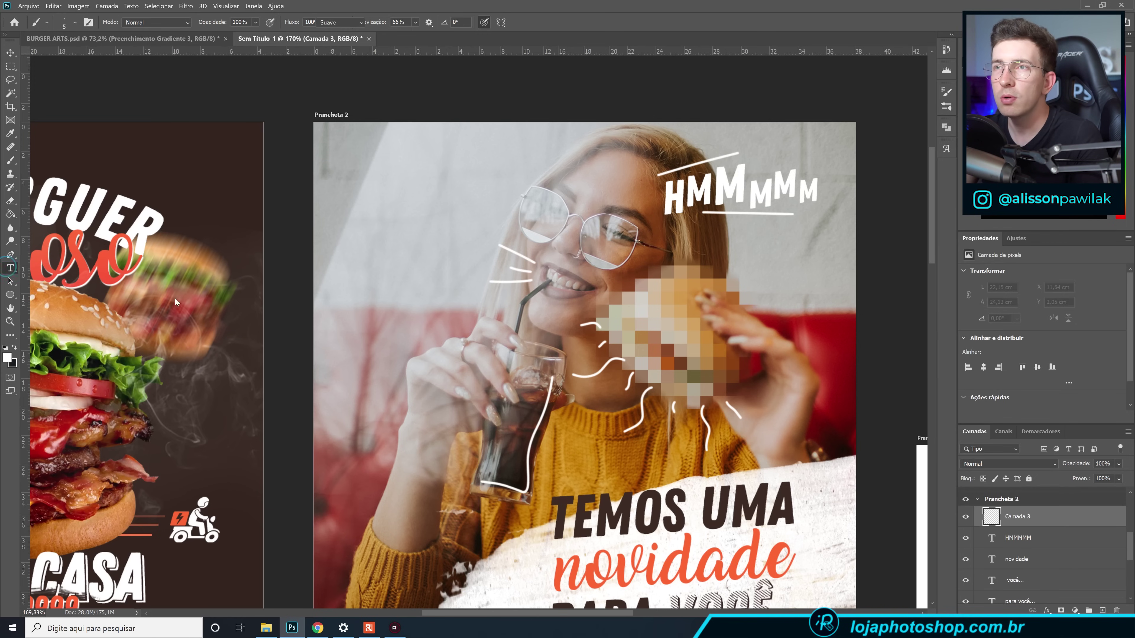
left_click(728, 298)
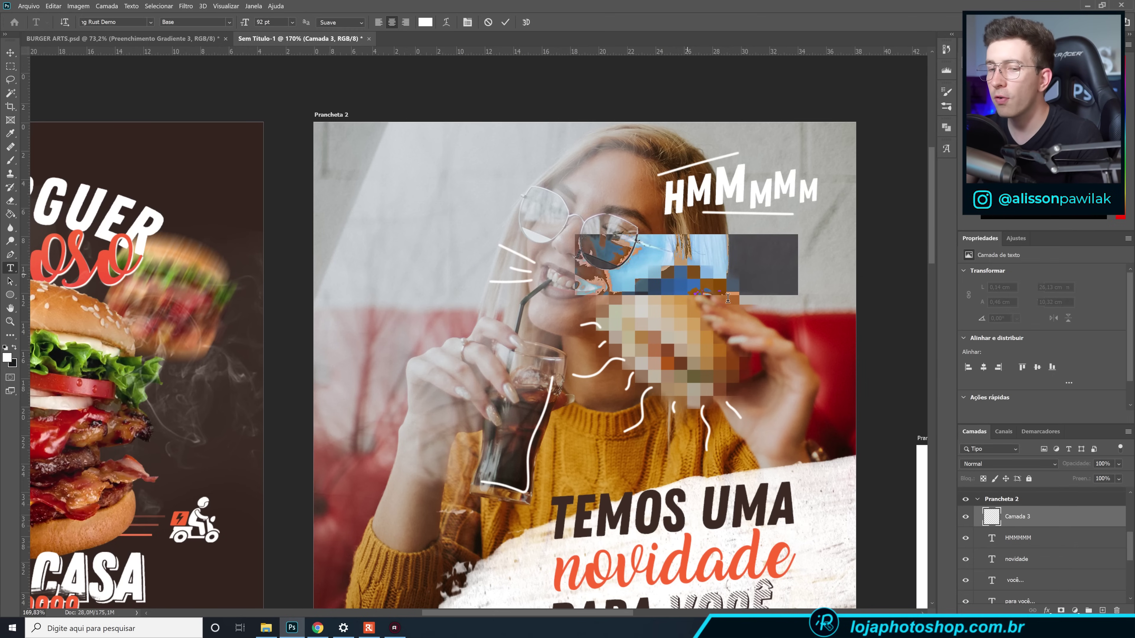
key("ctrl+a")
type("?")
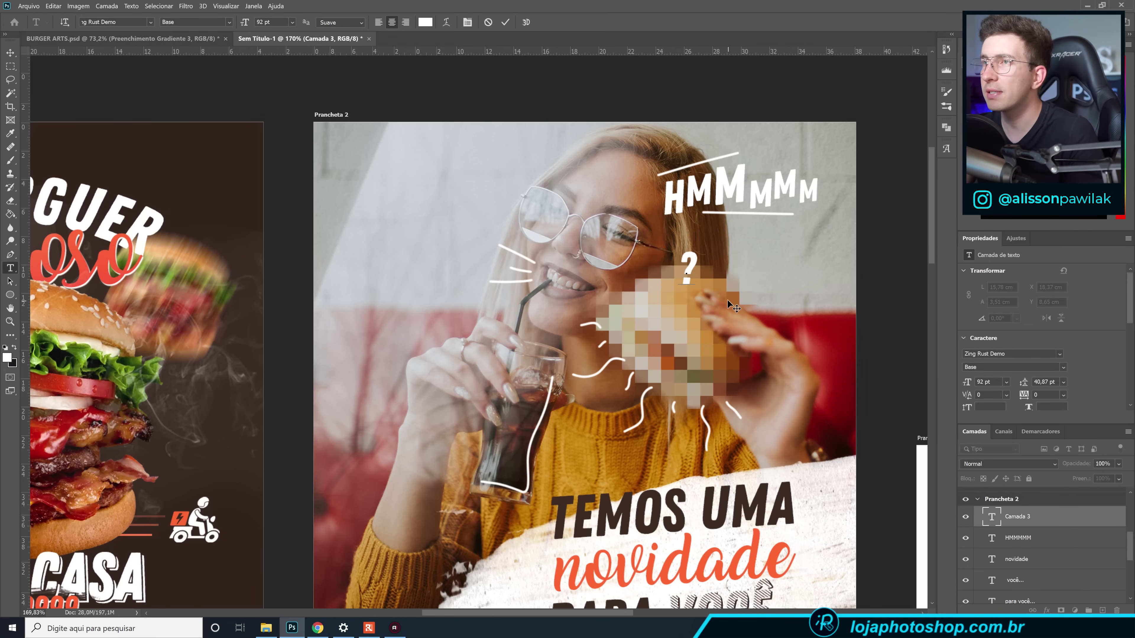
left_click(506, 22)
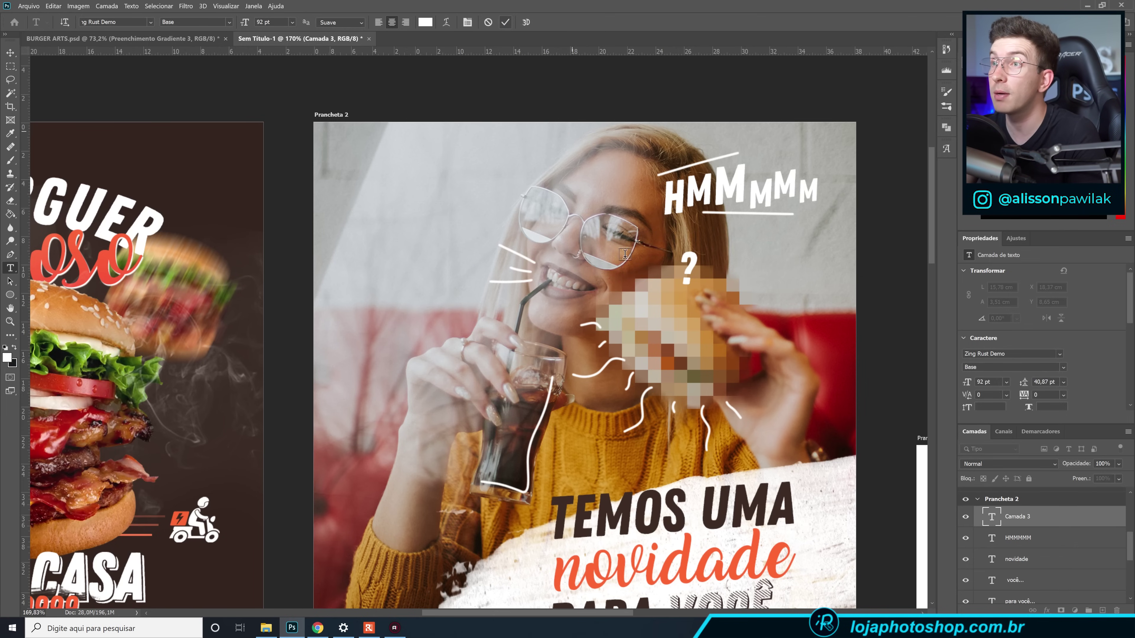
Set the question mark's font to Amarillo, then enlarge and tilt it in the space above the burger.
left_click(1060, 356)
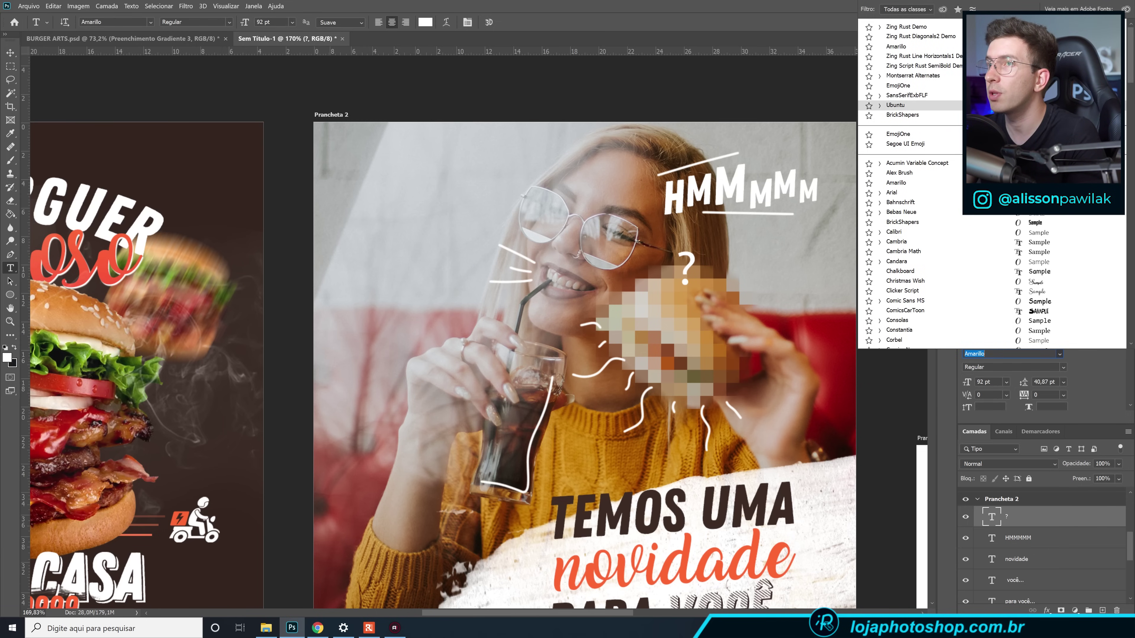
key("Escape")
key("Return")
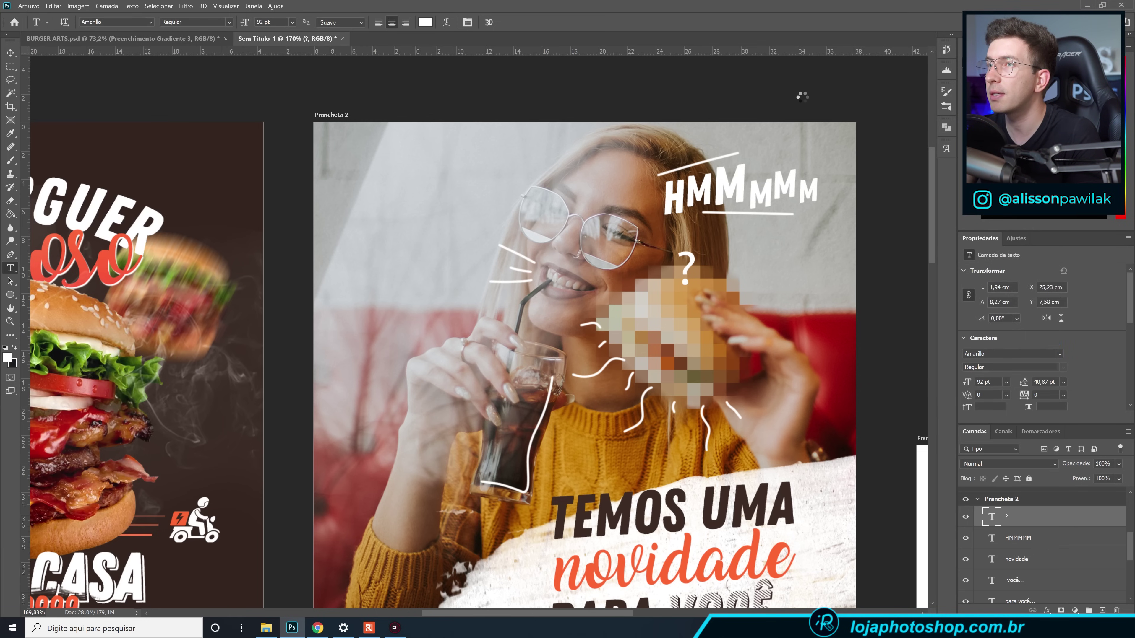
left_click(10, 53)
left_click_drag(681, 249, 783, 248)
key("ctrl+t")
left_click(559, 24)
Duplicate the question mark three times, making smaller, tilted copies placed on both sides of the large one.
key("ctrl+j")
key("ctrl+t")
key("Return")
key("ctrl+j")
key("ctrl+t")
left_click(560, 22)
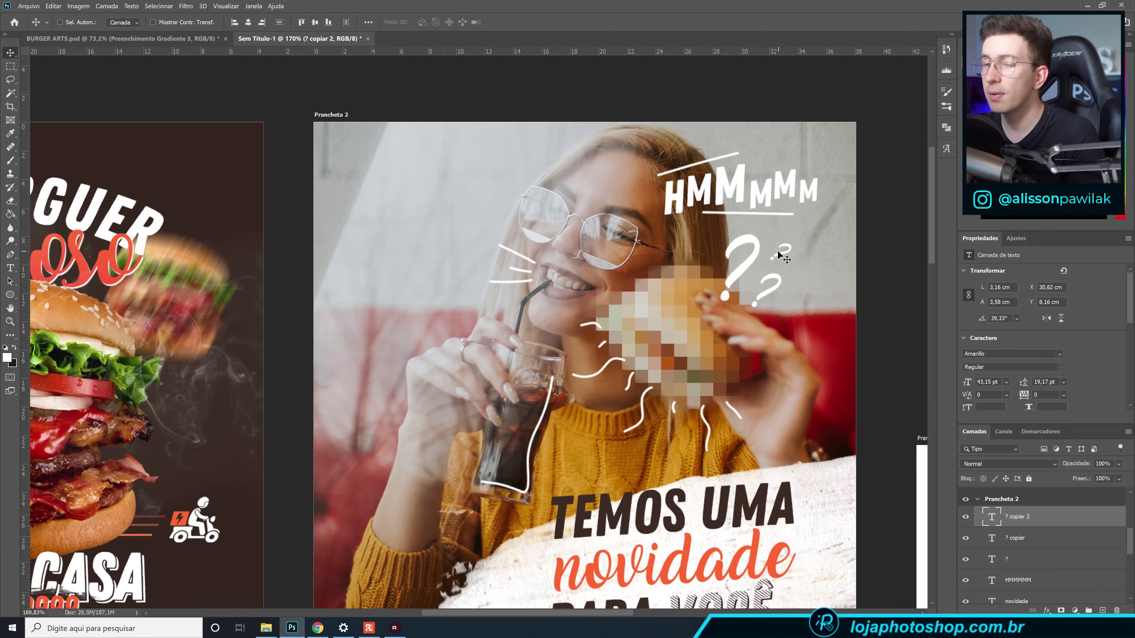
key("ctrl+j")
left_click_drag(779, 254, 707, 266)
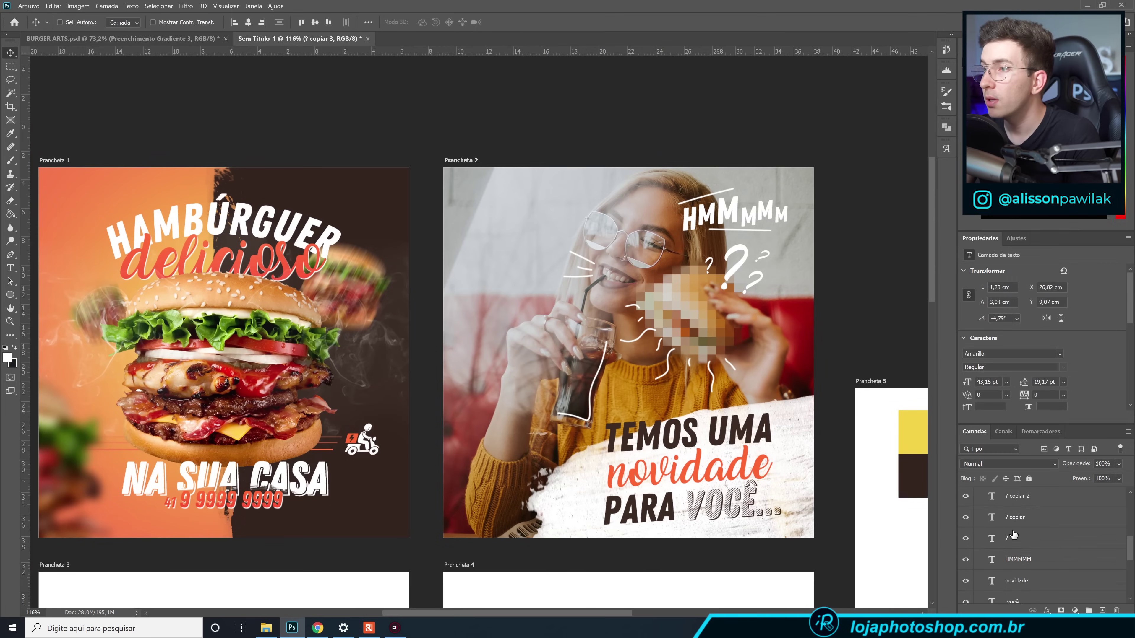
scroll(1014, 535, "down", 4)
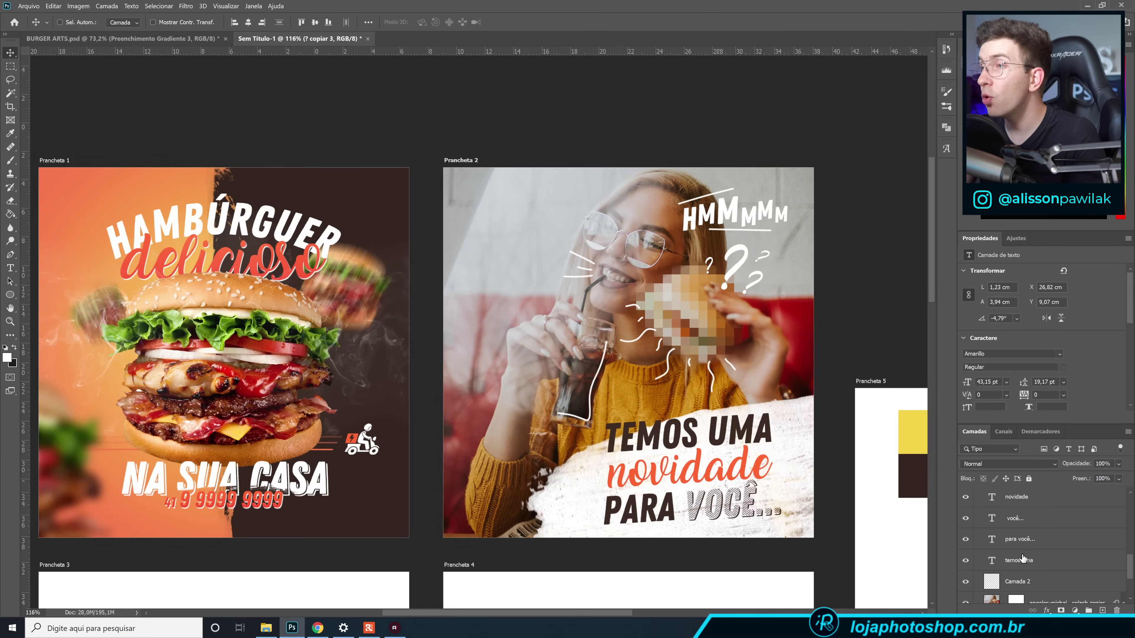
left_click(1023, 560)
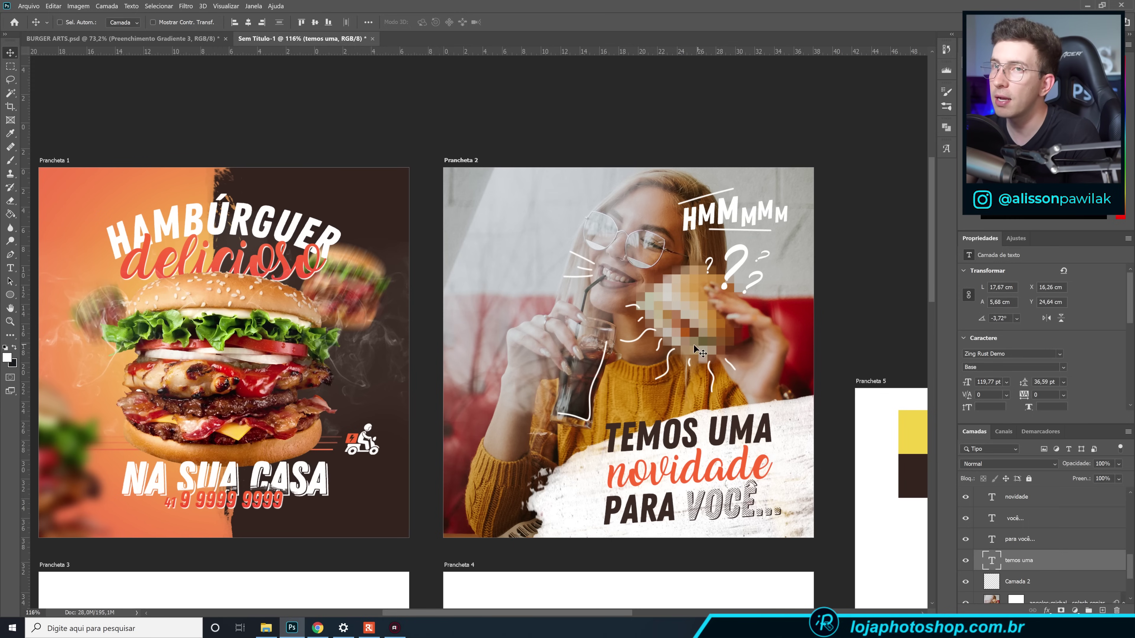
left_click_drag(686, 377, 541, 343)
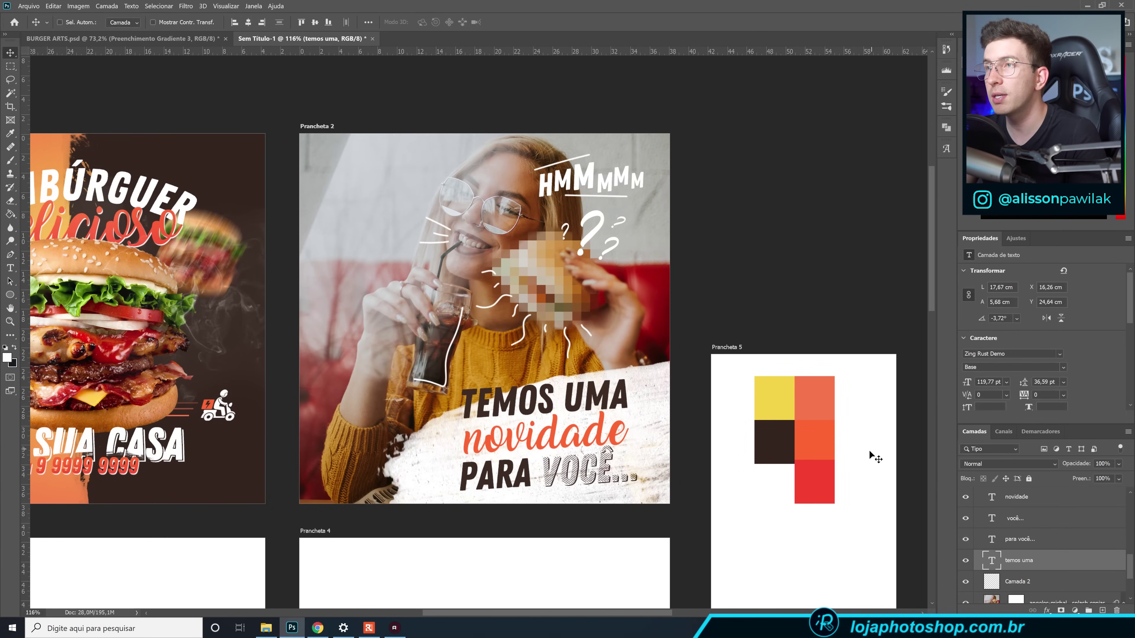
left_click_drag(410, 326, 522, 349)
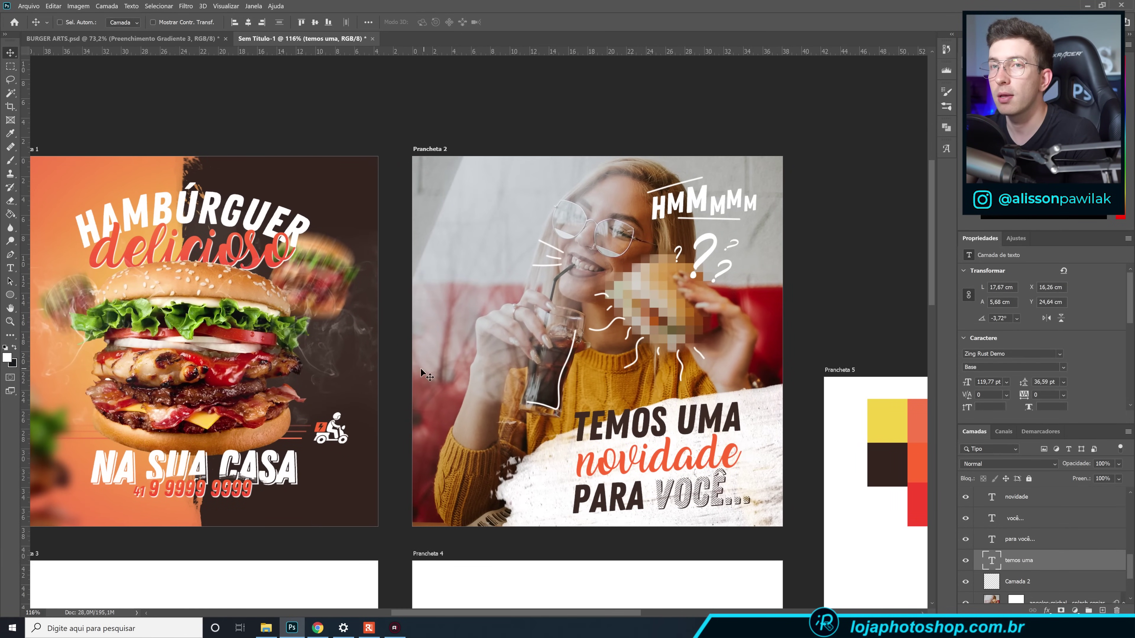
left_click_drag(751, 464, 716, 453)
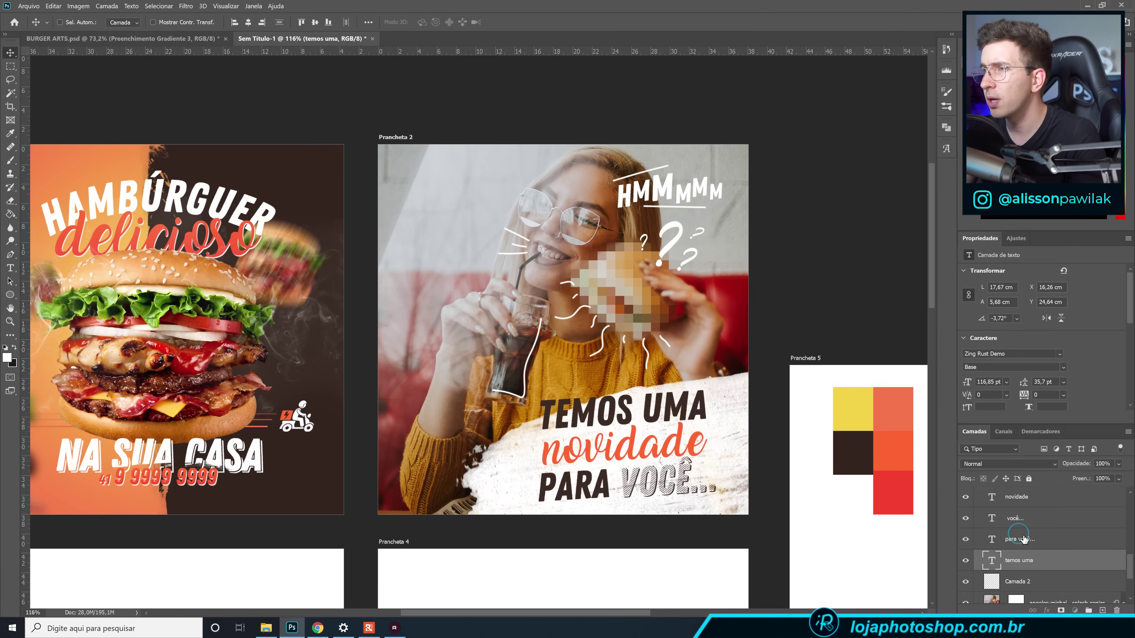
Scale the "temos uma", "novidade", "para você..." and "você..." texts together to about 17,28 cm wide over the white brush area.
left_click(1038, 537)
left_click(1035, 514, "ctrl")
left_click(1037, 499, "ctrl")
scroll(1039, 514, "up", 1)
scroll(1037, 523, "up", 3)
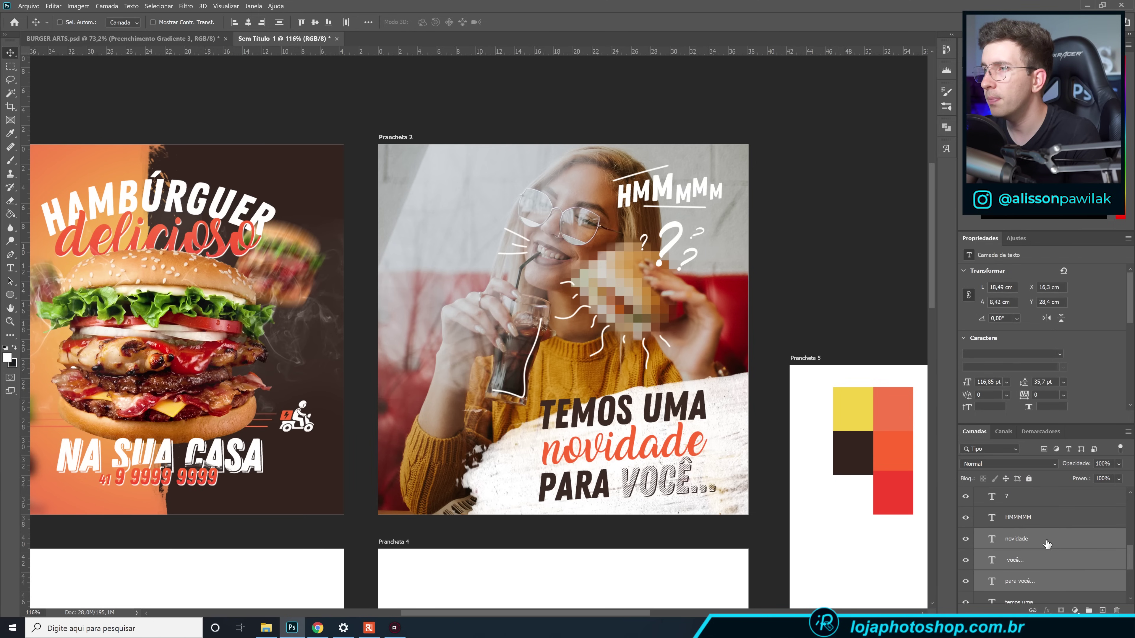
scroll(1047, 545, "down", 4)
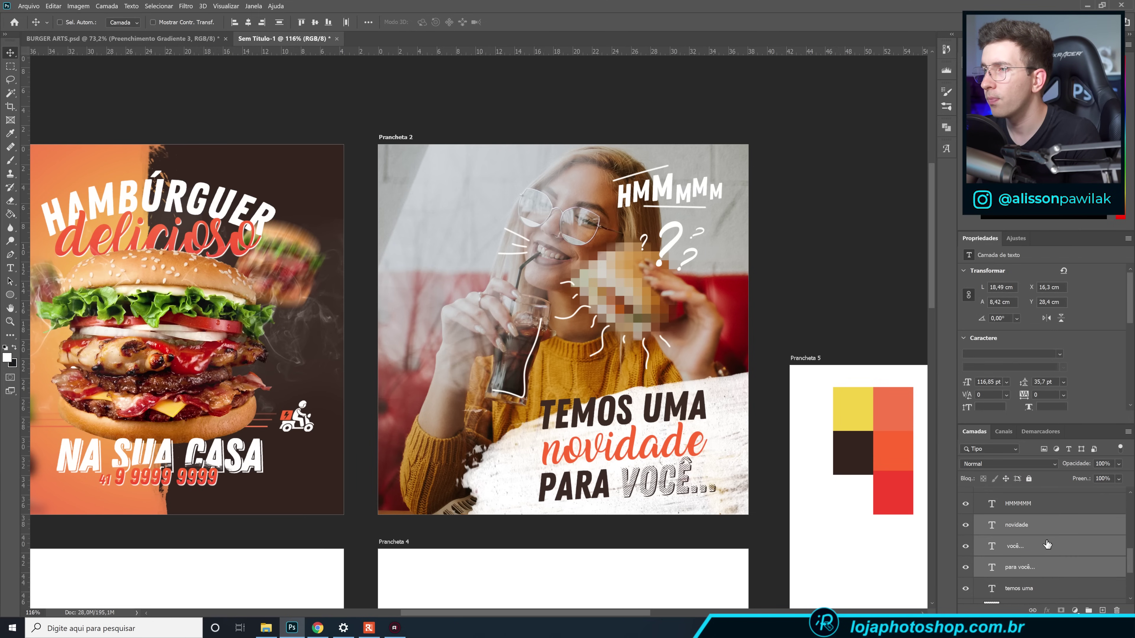
left_click(1041, 559, "ctrl")
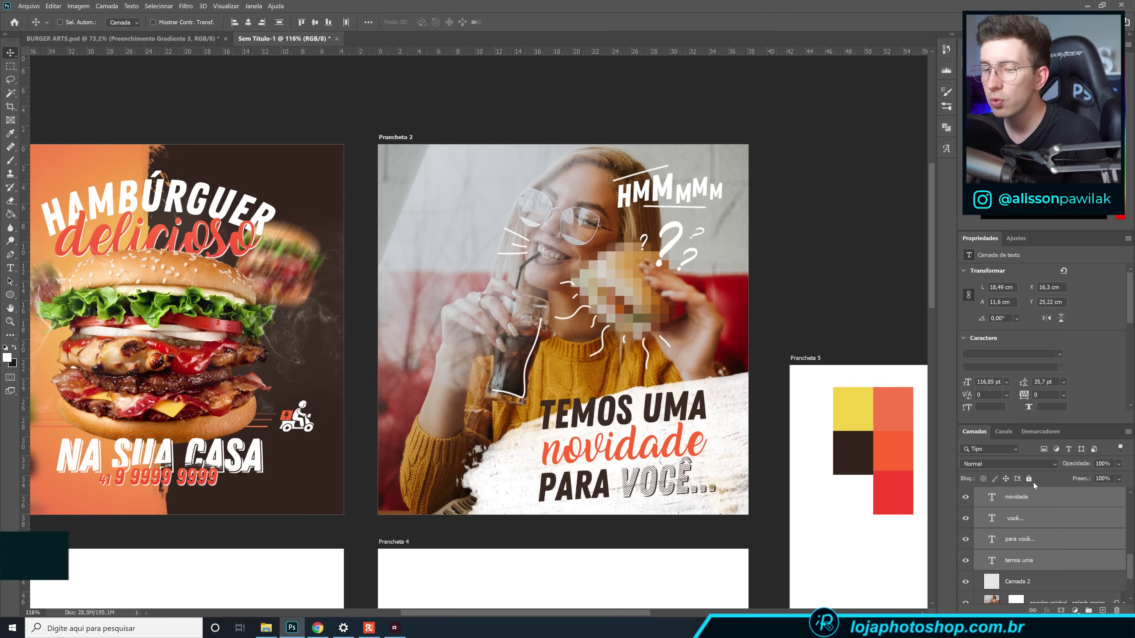
key("ctrl+t")
left_click_drag(715, 388, 706, 395)
left_click(559, 21)
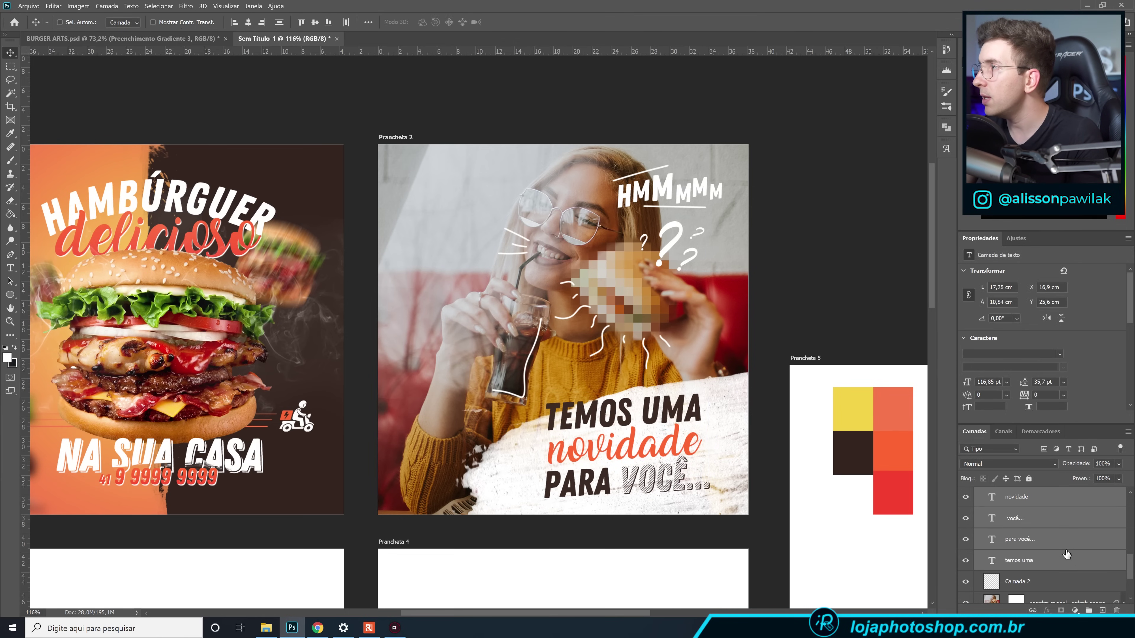
Add a gradient fill layer directly above the woman's photo in Prancheta 2.
scroll(1067, 555, "down", 3)
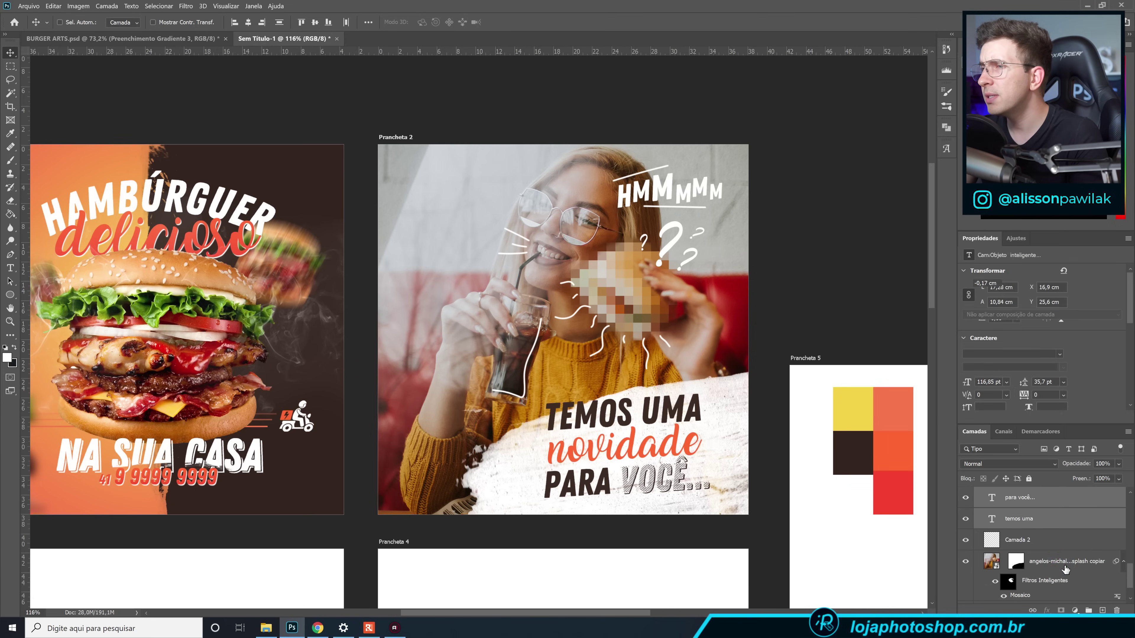
left_click(1053, 566)
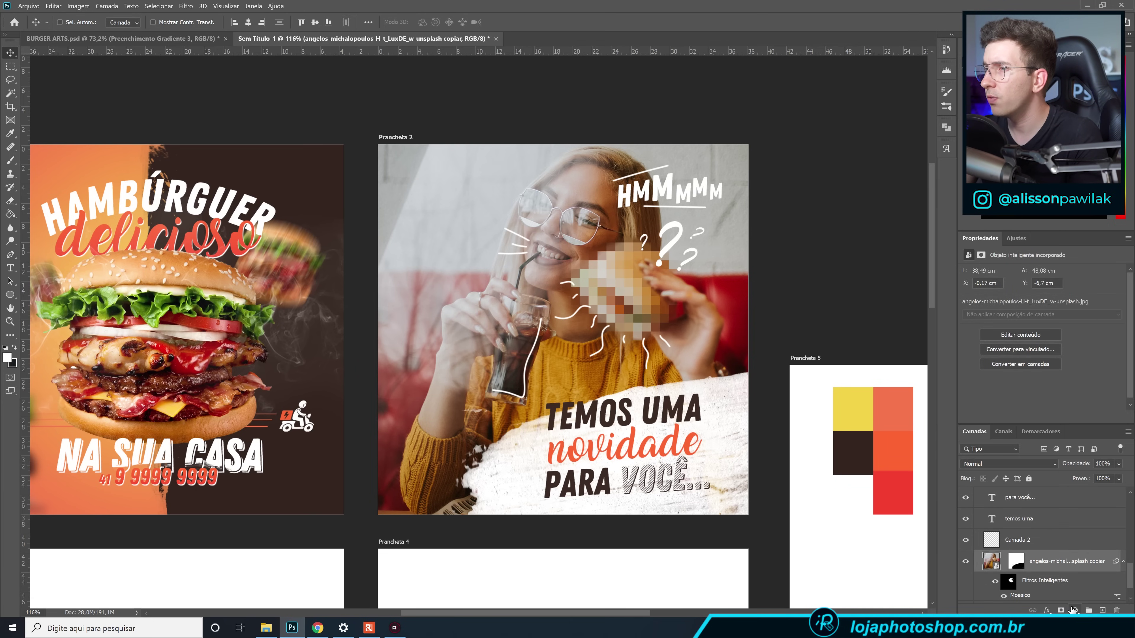
left_click(1075, 610)
left_click(1068, 437)
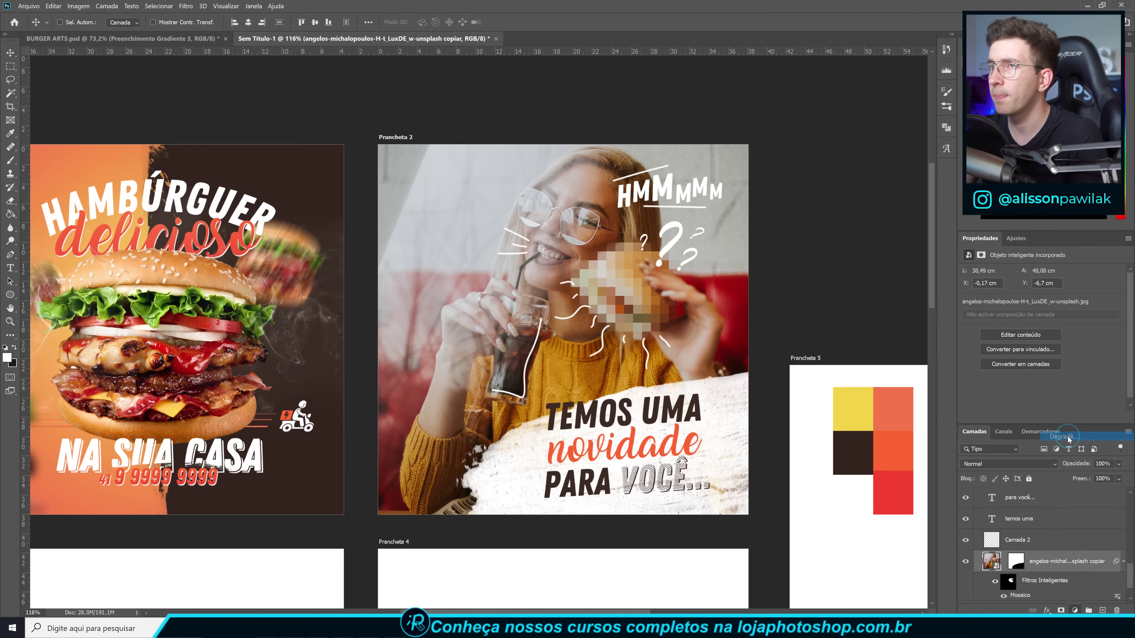
Edit the gradient to fade from the palette's orange ff6631 to transparent, removing the end colour stop.
left_click(895, 232)
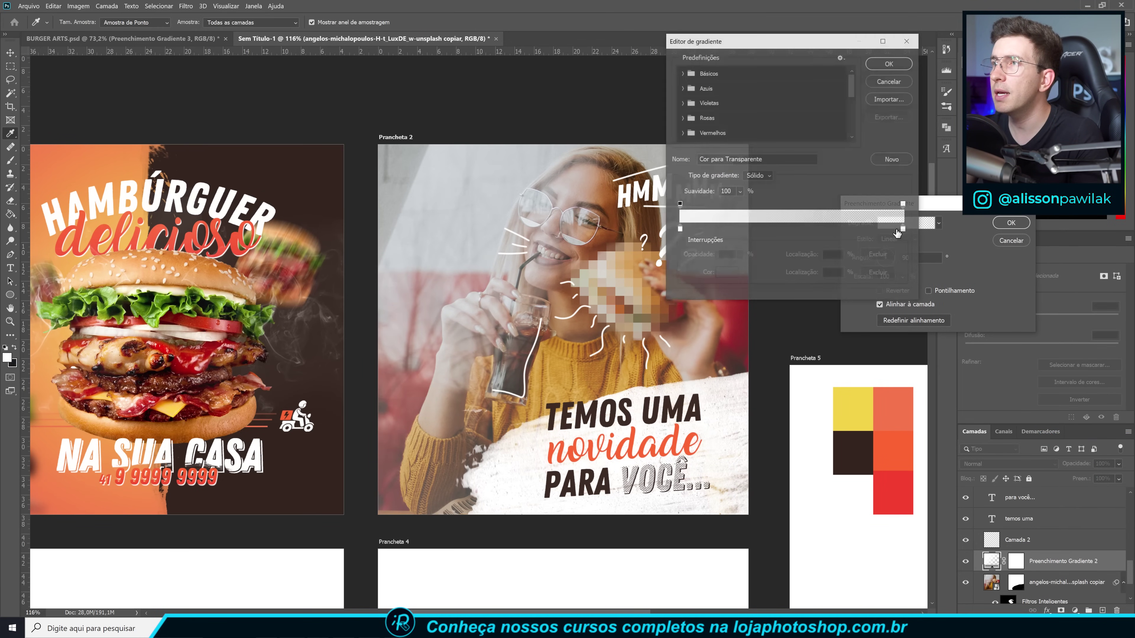
left_click(680, 204)
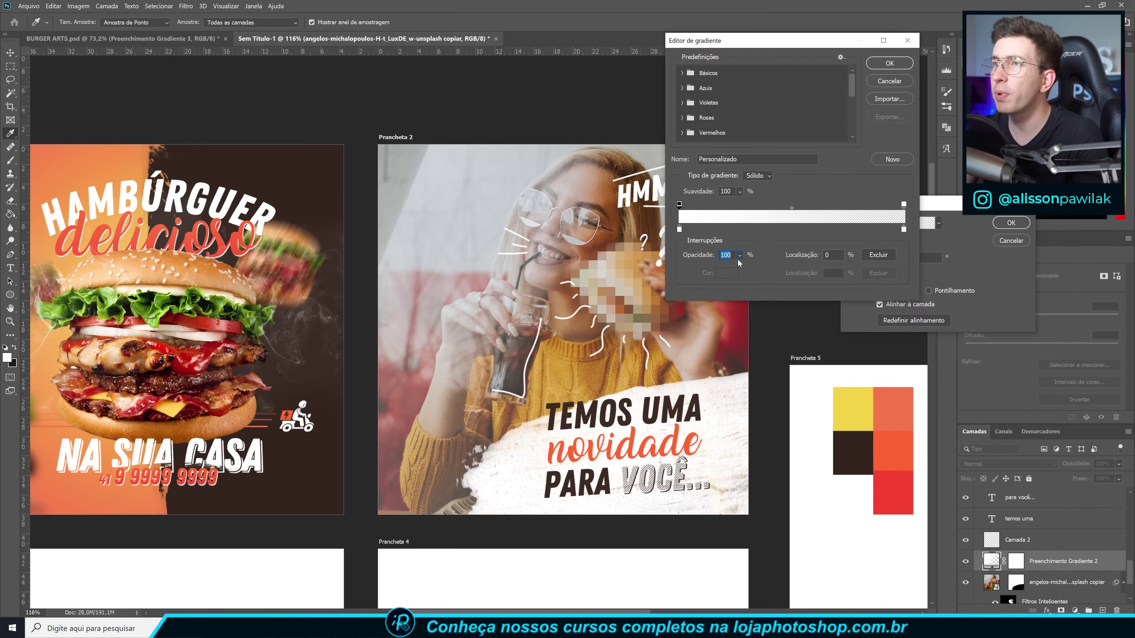
left_click(904, 204)
left_click_drag(903, 230, 915, 248)
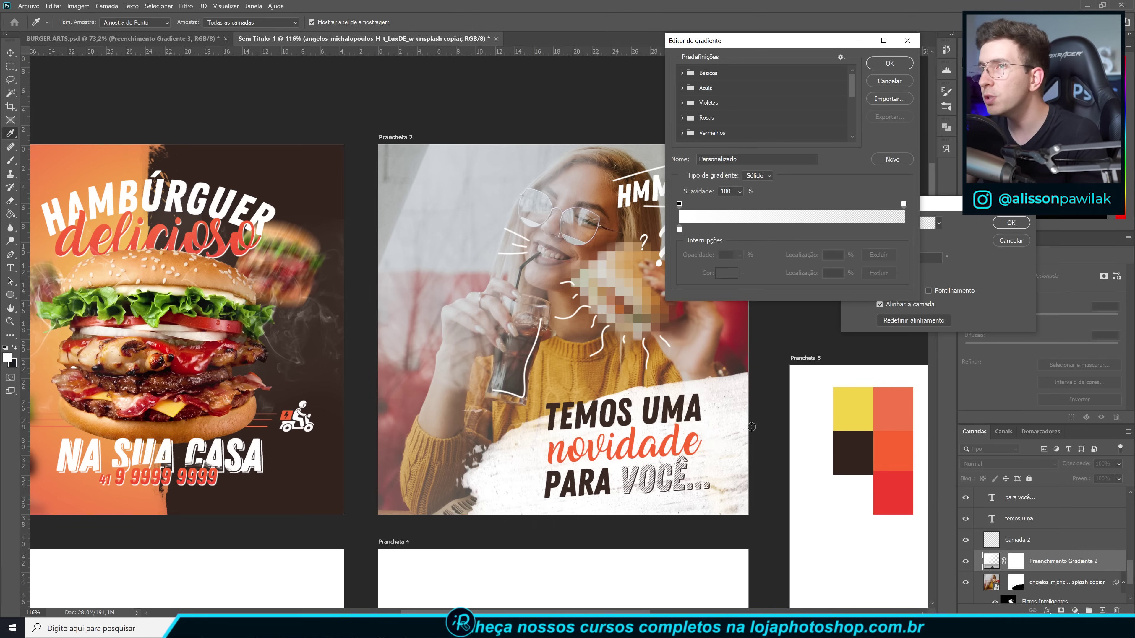
left_click(679, 229)
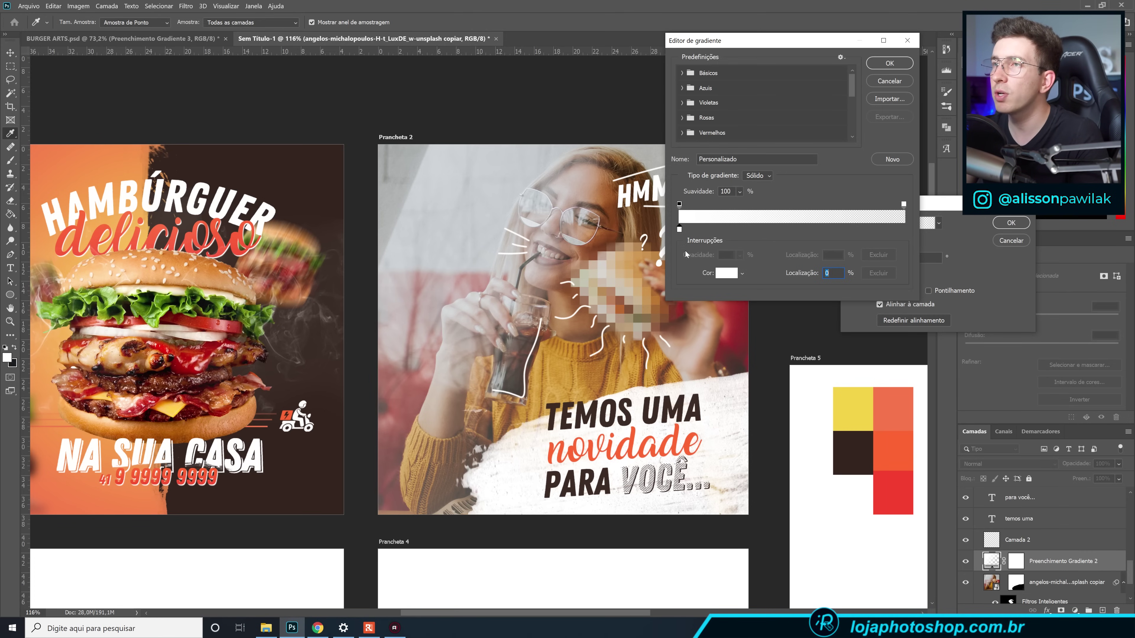
left_click(725, 273)
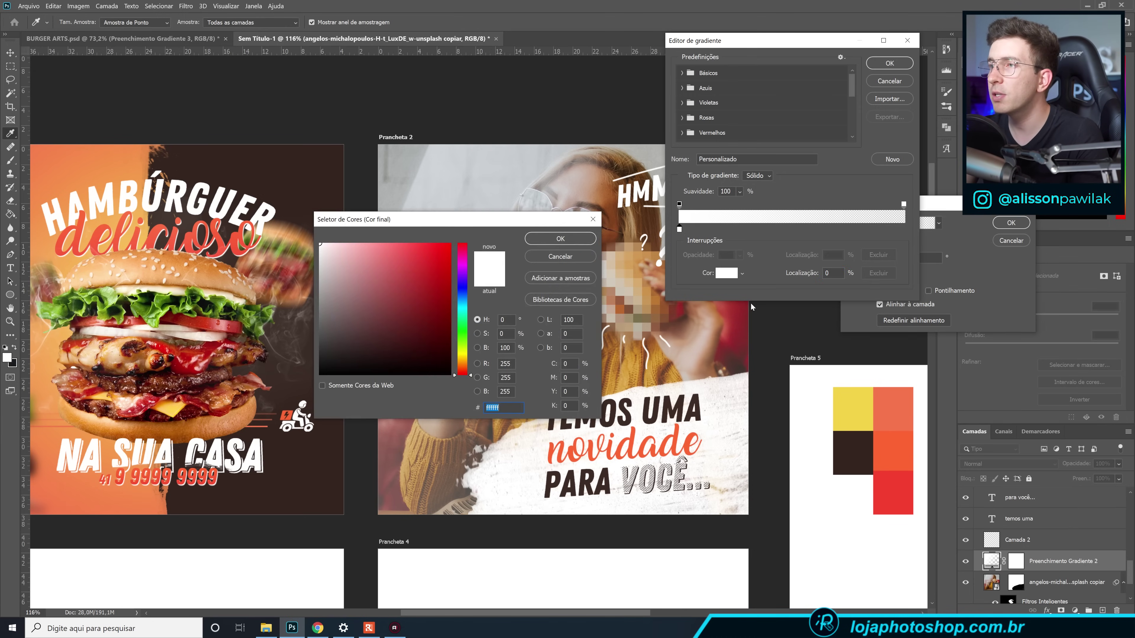
left_click(891, 446)
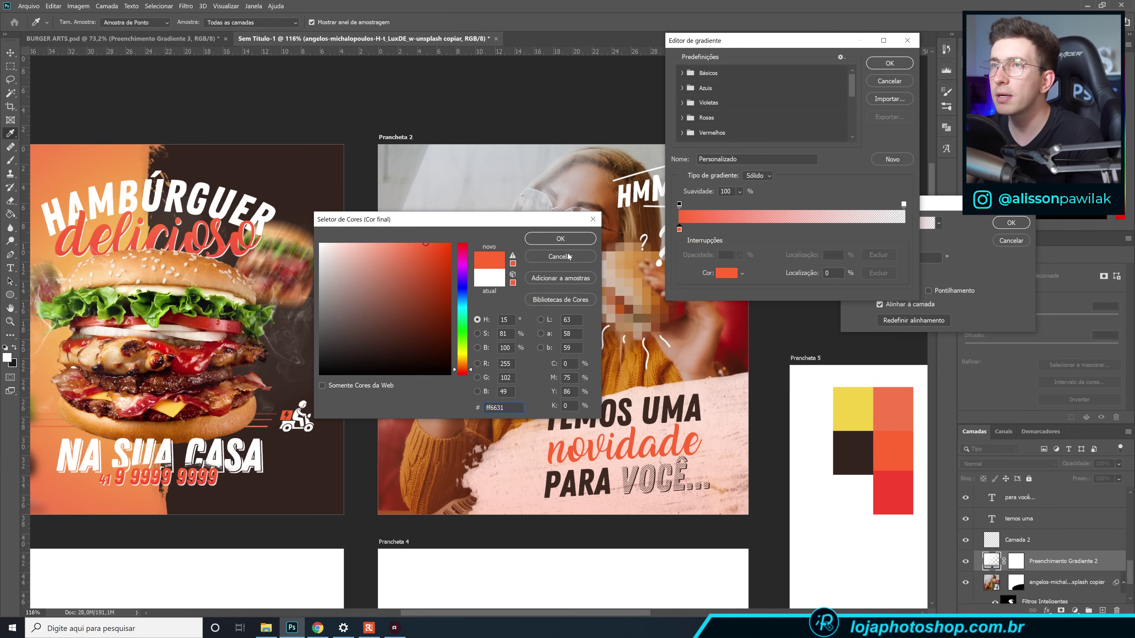
left_click(568, 240)
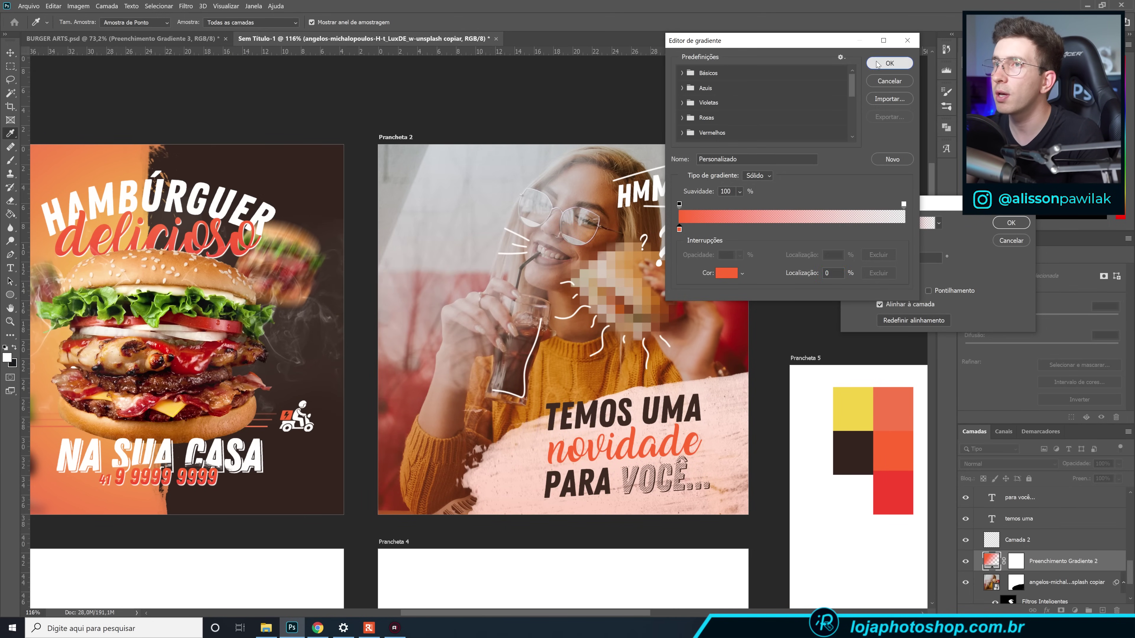
left_click(890, 64)
Set the gradient's scale to 23% and angle to -16,41°, and move it so the orange covers the photo's left side.
left_click_drag(515, 449, 604, 312)
left_click(903, 276)
mouse_move(933, 291)
left_mouse_down()
mouse_move(903, 291)
mouse_move(919, 290)
left_mouse_up()
left_click_drag(562, 472, 608, 274)
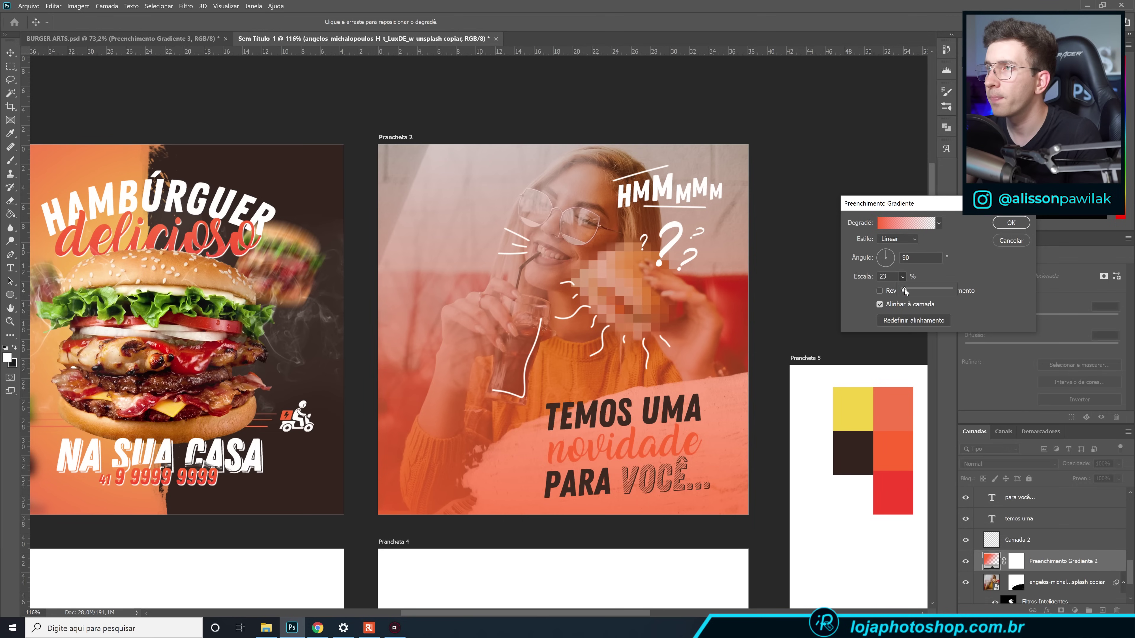
left_click_drag(905, 289, 895, 295)
left_click_drag(601, 414, 620, 349)
left_click_drag(891, 266, 893, 262)
left_click_drag(480, 279, 338, 269)
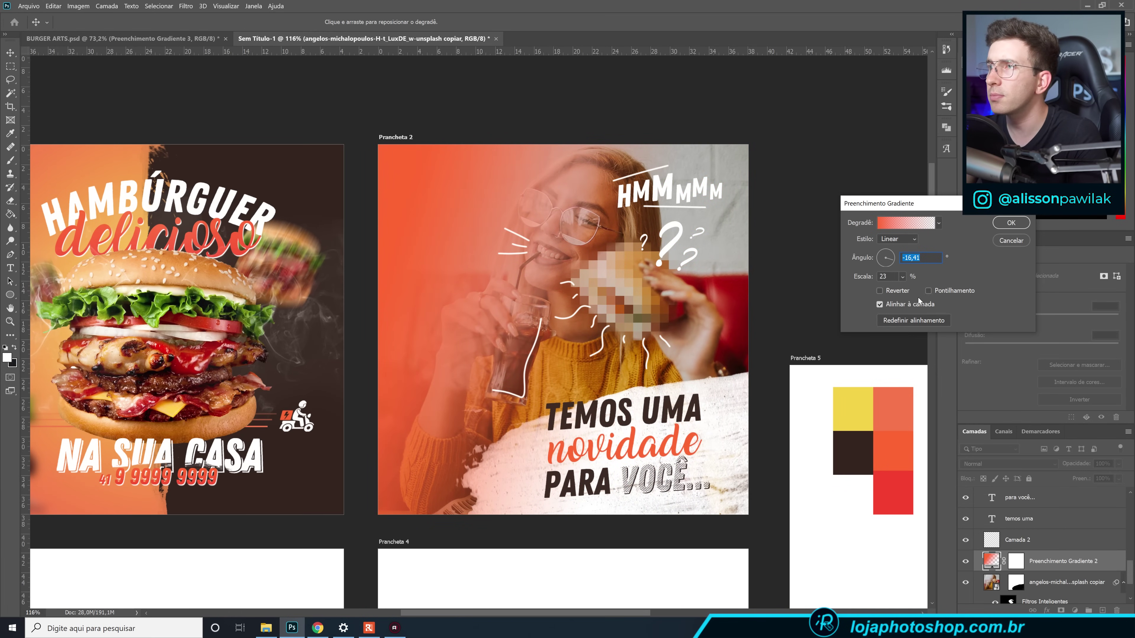
left_click(1011, 223)
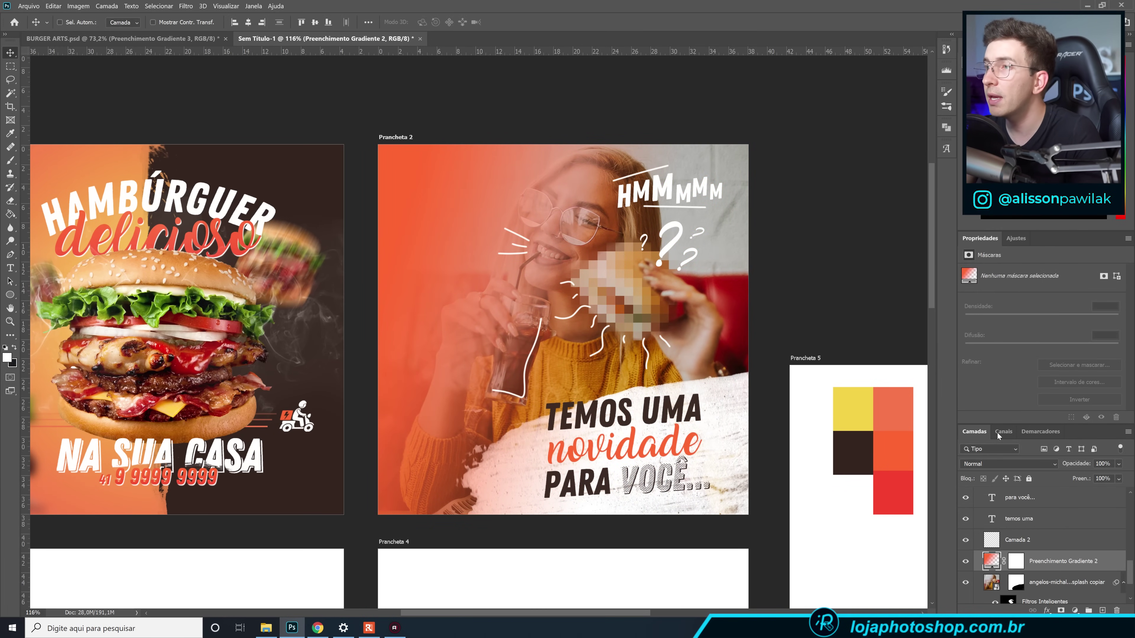
Set the gradient fill's blend mode to Luz Direta and its opacity to 52%, and compare Prancheta 2 with the first post.
left_click(992, 465)
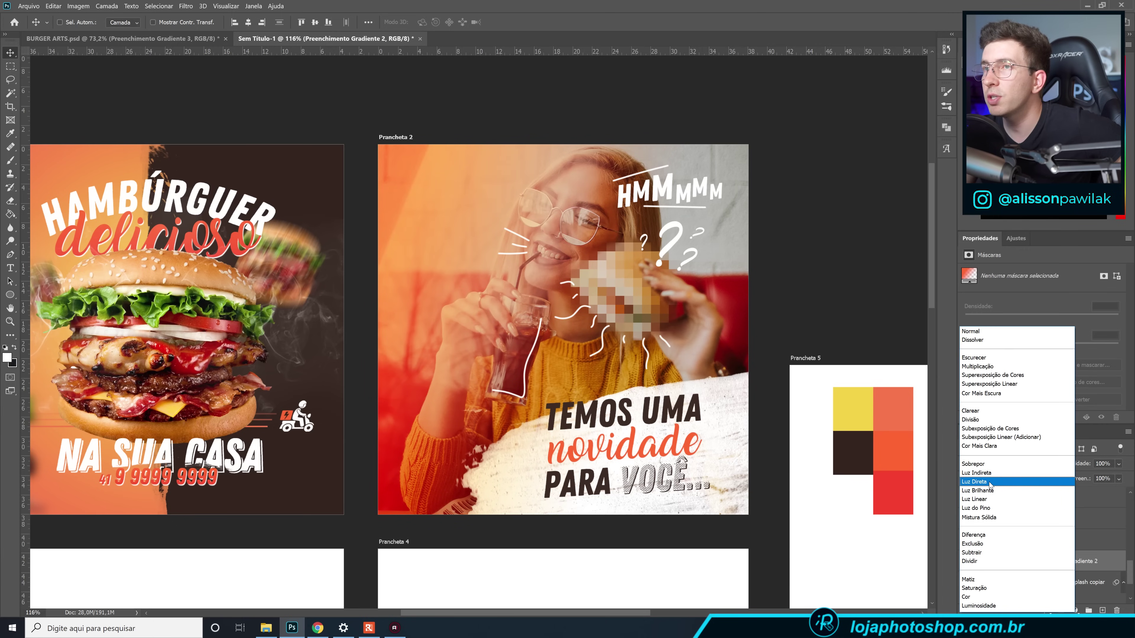
left_click(990, 482)
left_click(1118, 464)
left_click_drag(1108, 477, 1104, 478)
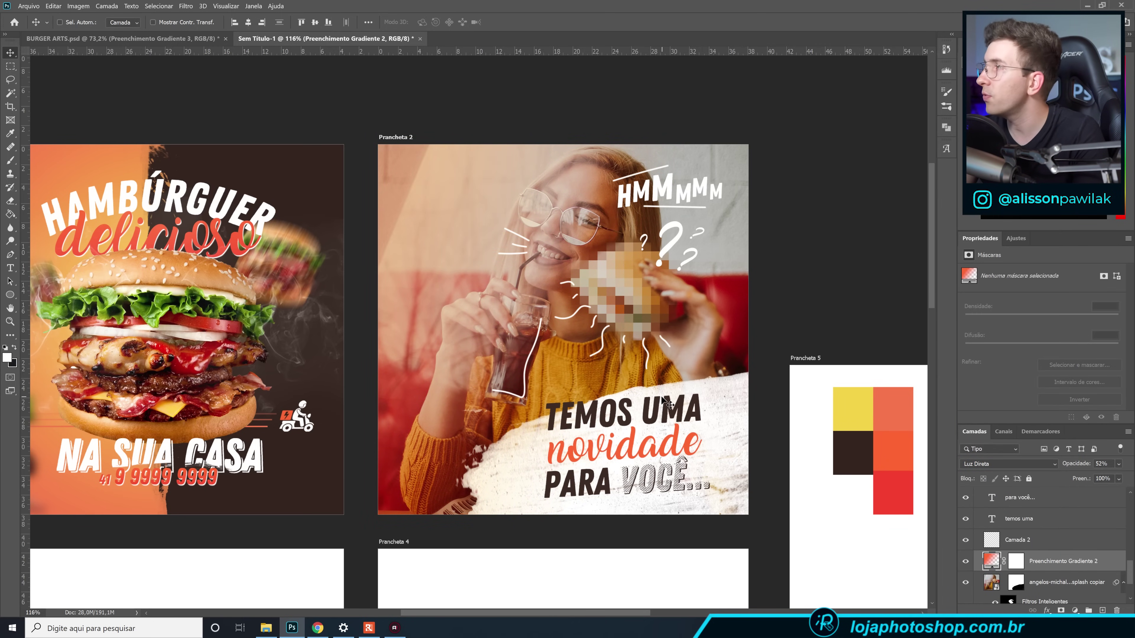
scroll(577, 357, "down", 6)
scroll(454, 396, "up", 2)
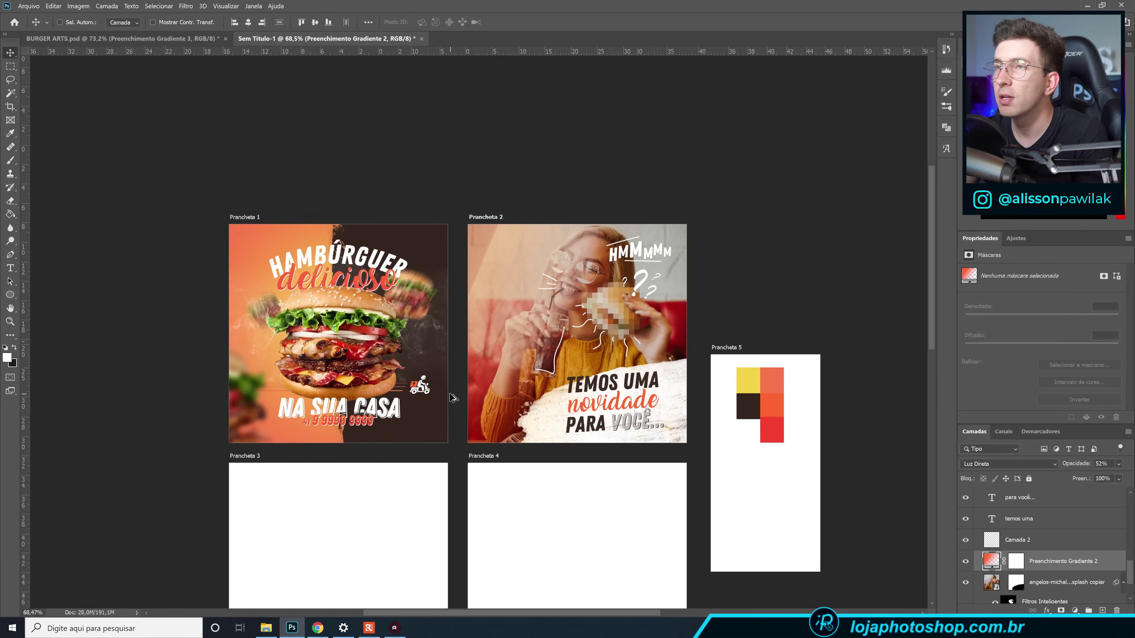
left_click(967, 562)
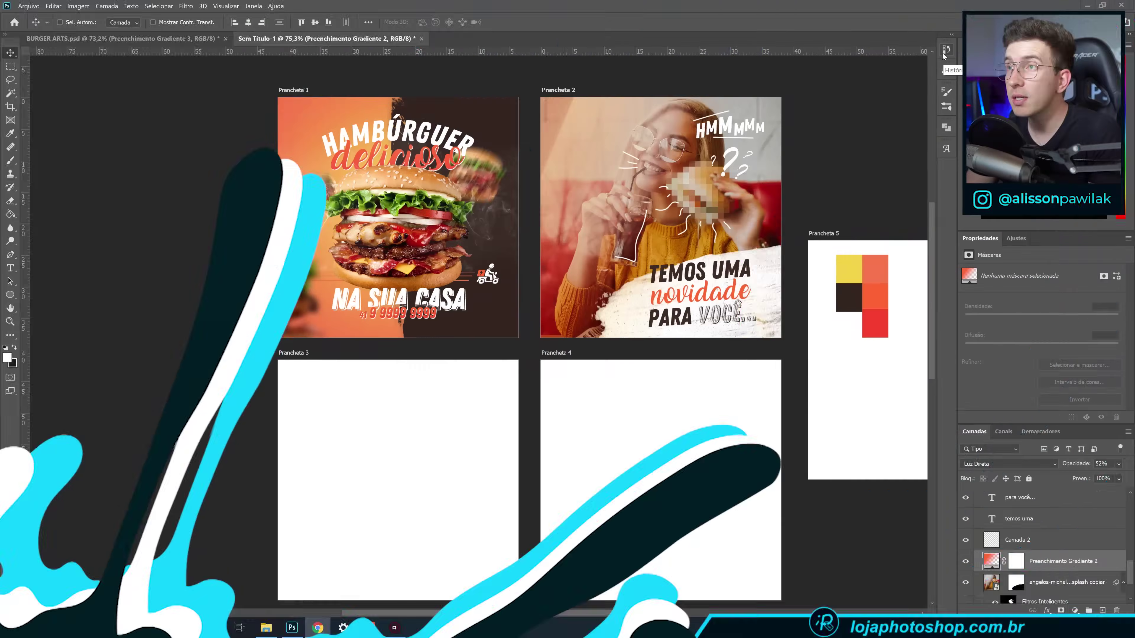
Collapse Prancheta 2's layers, and place the brando-makes-branding phone photo from folder 3 into Prancheta 3.
scroll(1087, 502, "down", 3)
scroll(1063, 516, "up", 3)
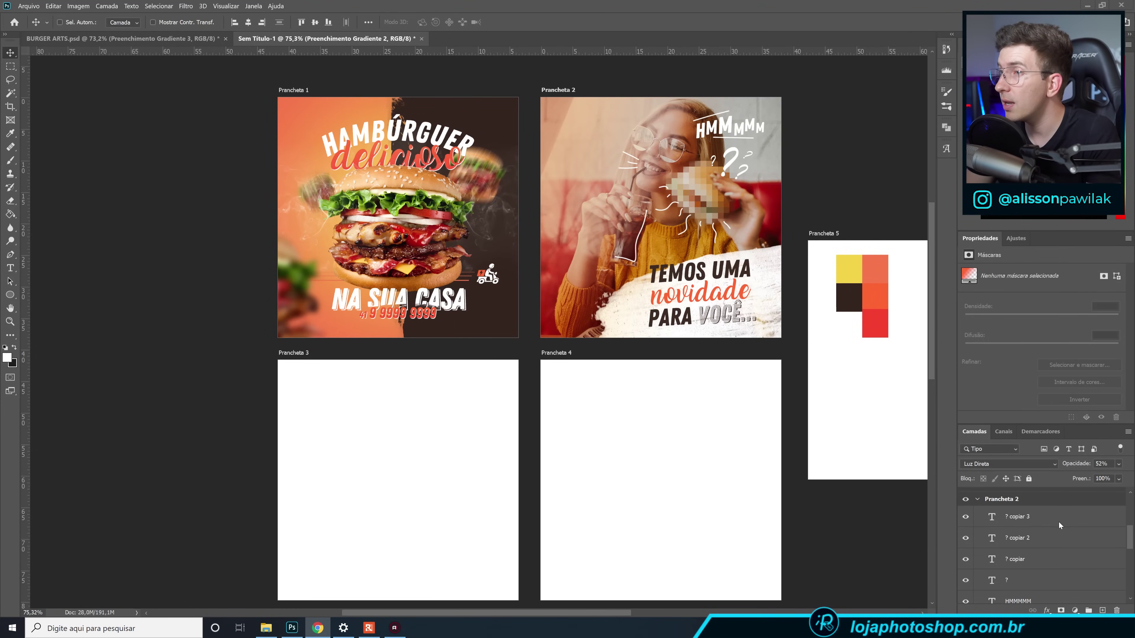
left_click(977, 499)
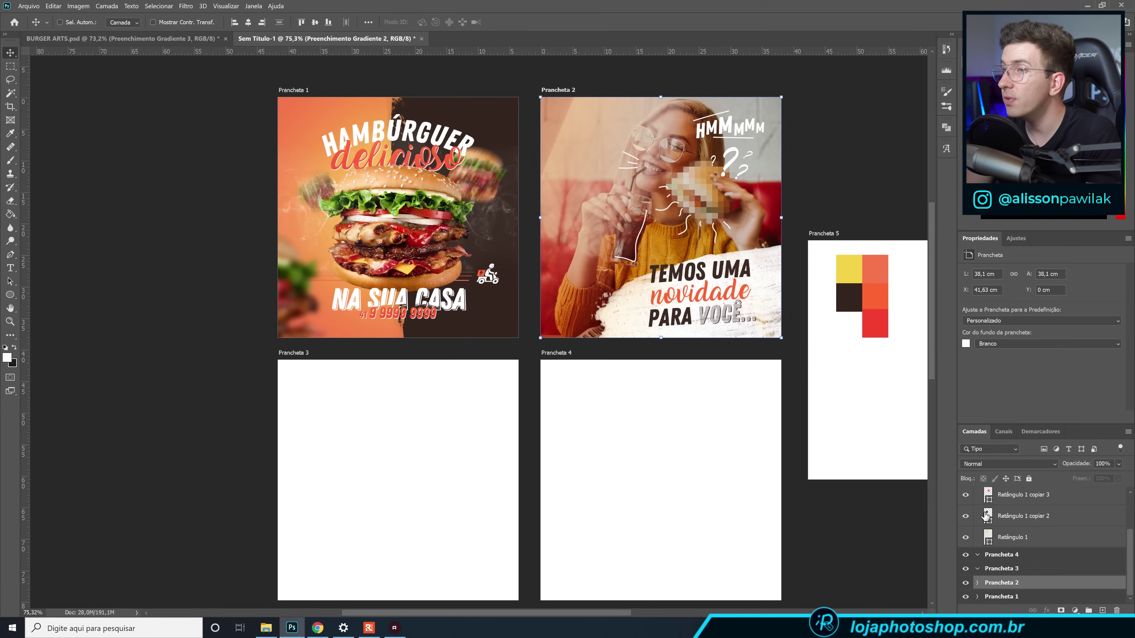
left_click(1034, 570)
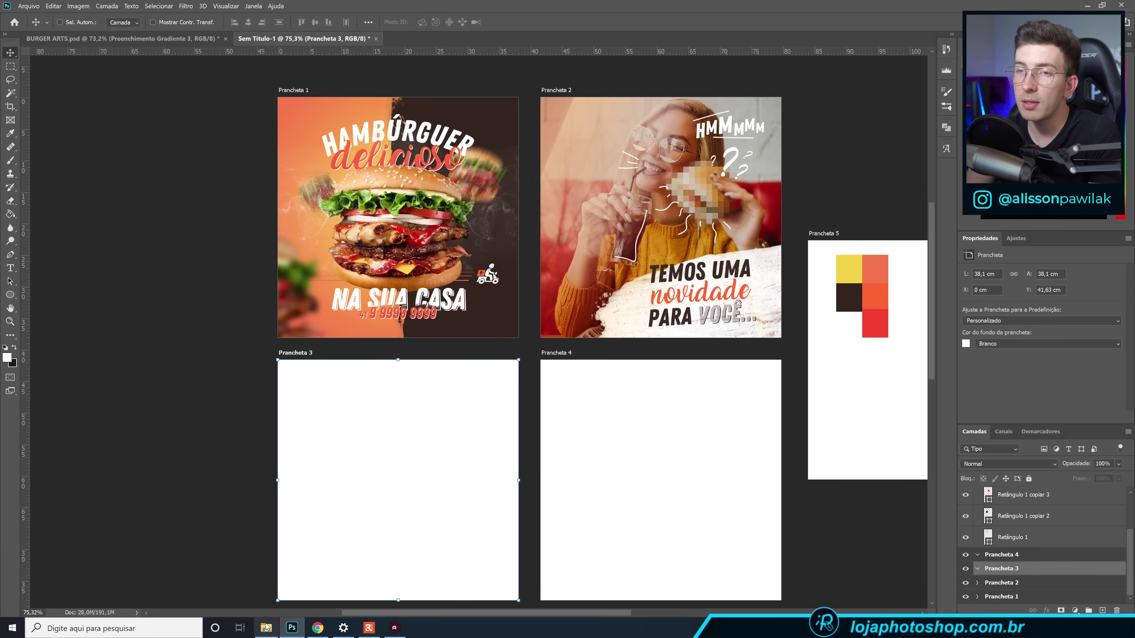
left_click(266, 628)
left_click(8, 33)
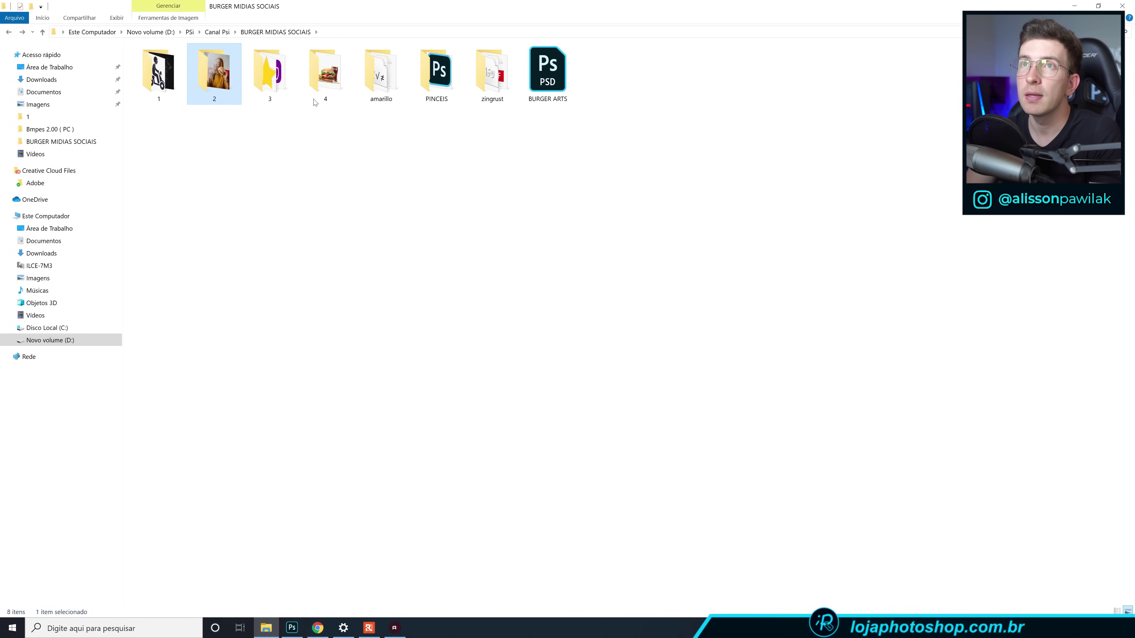
double_click(271, 72)
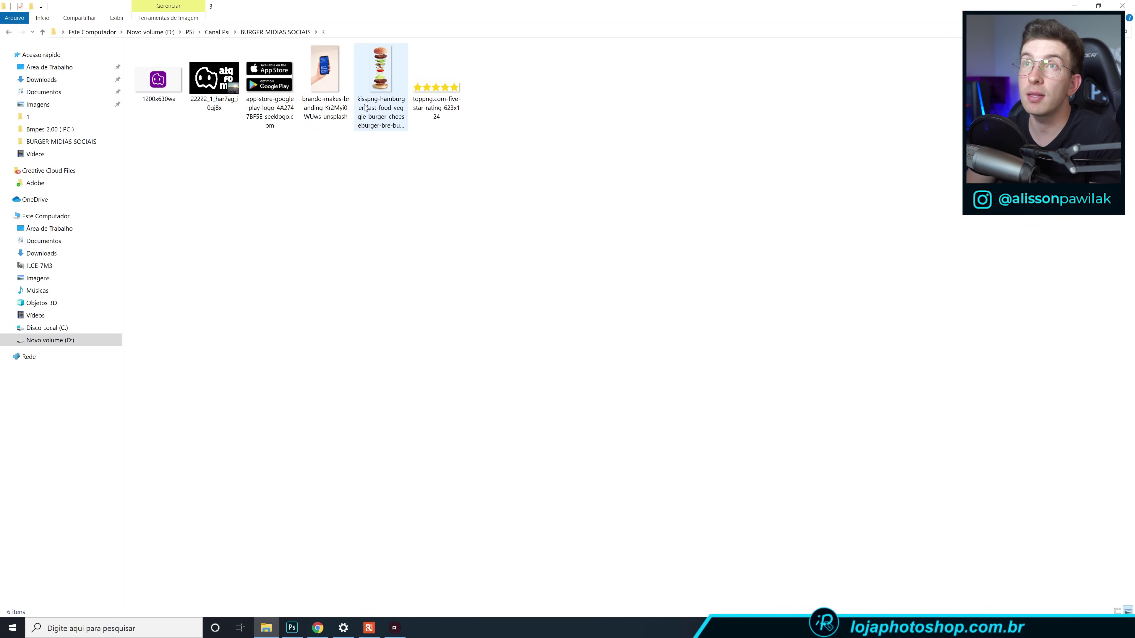
left_click(336, 87)
left_click_drag(323, 80, 380, 499)
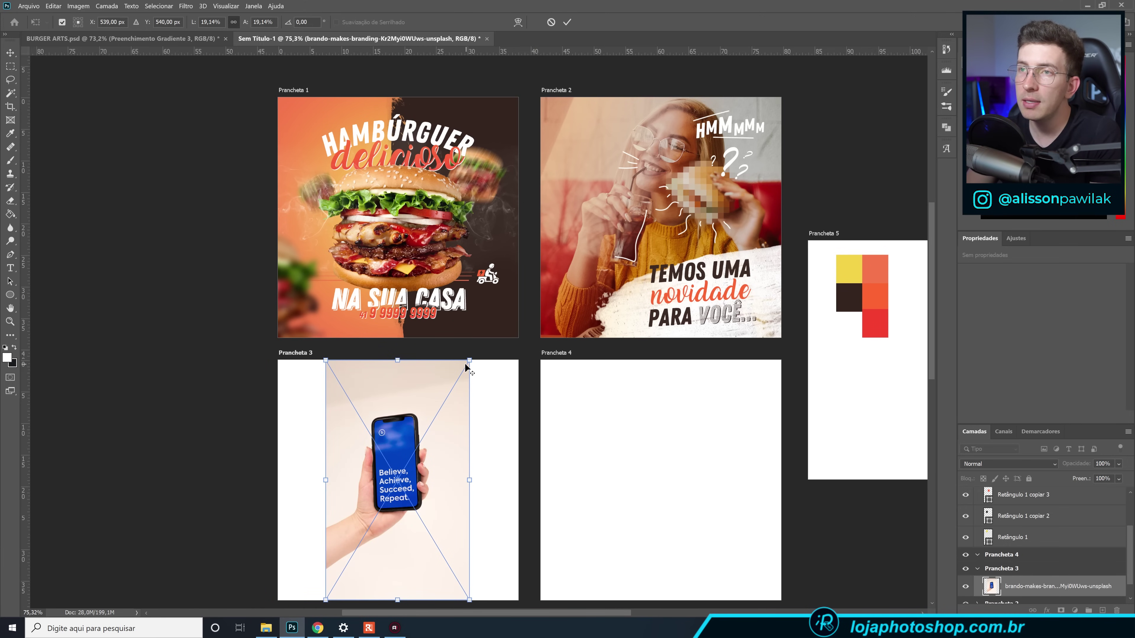
Enlarge the phone photo to about 33,45% and position it to fill Prancheta 3.
left_click_drag(464, 363, 575, 293)
left_click_drag(519, 342, 512, 359)
left_click_drag(522, 277, 517, 285)
left_click_drag(495, 323, 495, 328)
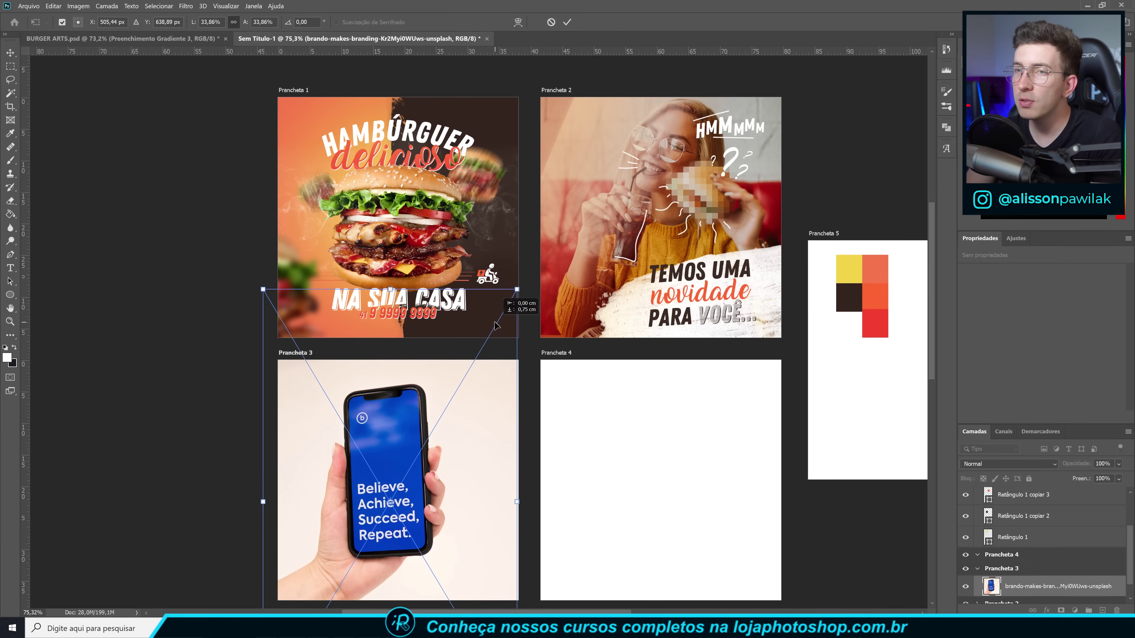
key("Return")
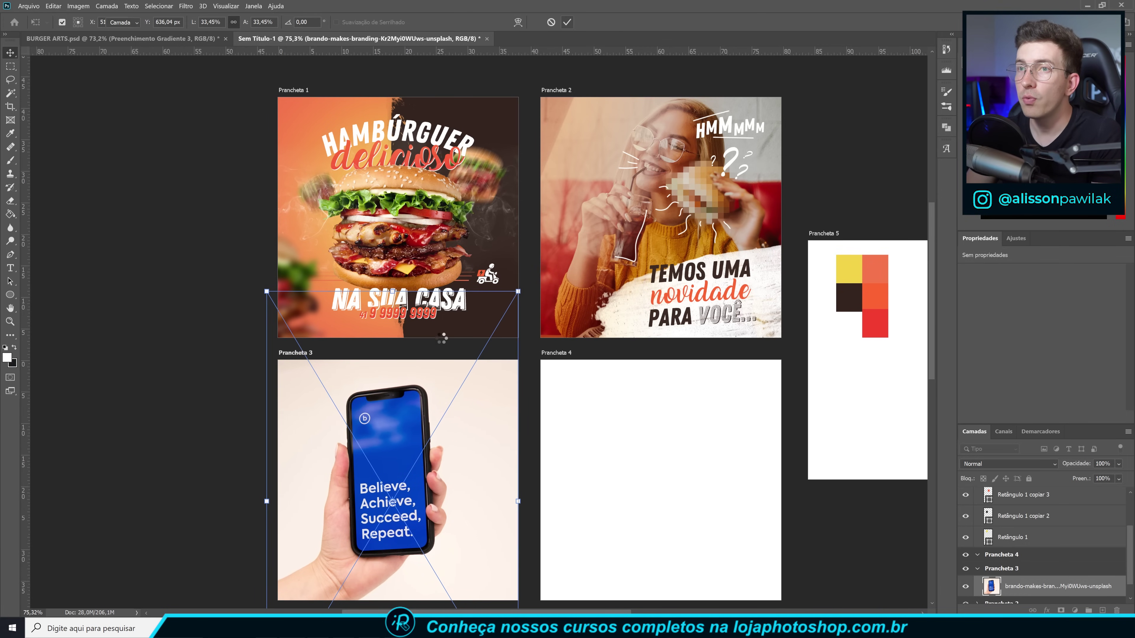
Select the hand and phone in Prancheta 3 with the Quick Selection tool, refining the edge around the fingers.
scroll(380, 449, "up", 2)
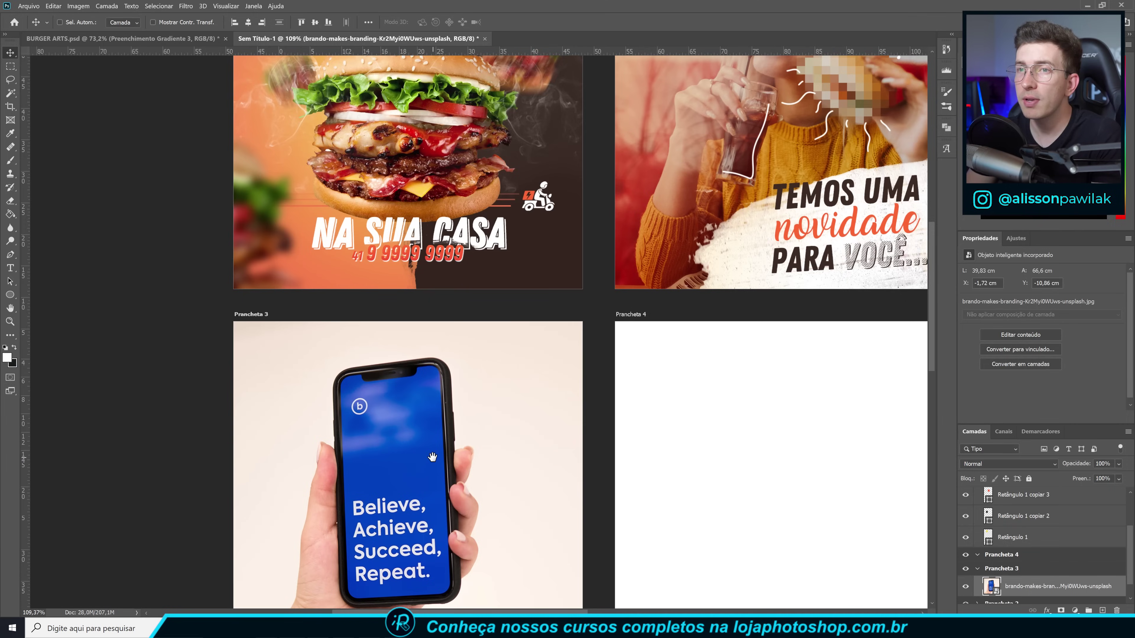
scroll(382, 421, "down", 3)
scroll(383, 388, "up", 2)
scroll(246, 347, "down", 1)
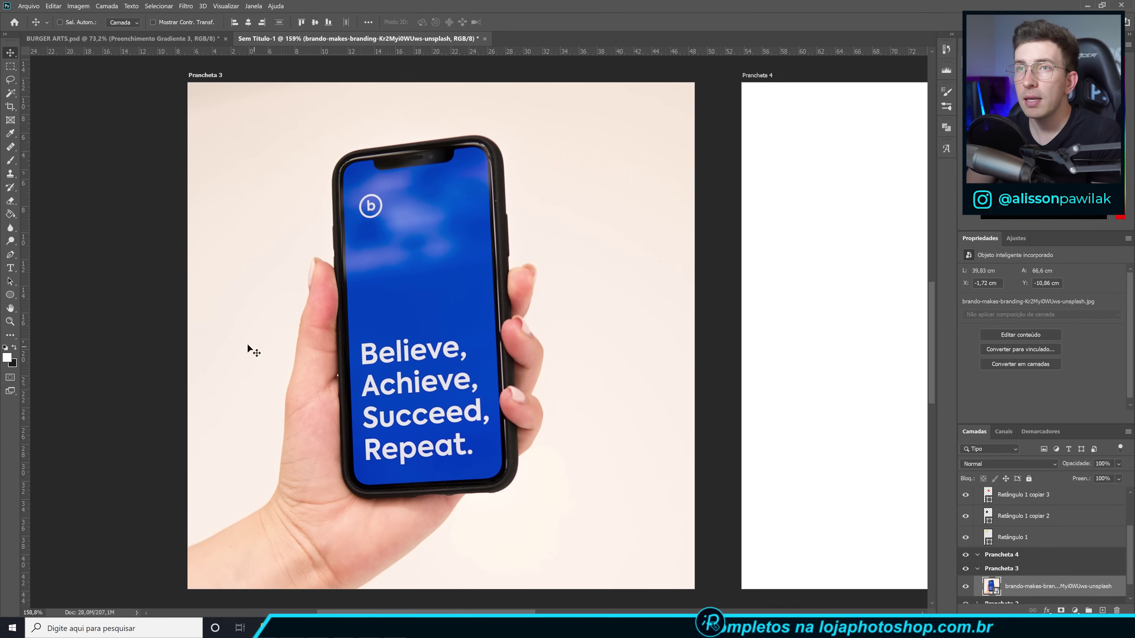
left_click(10, 93)
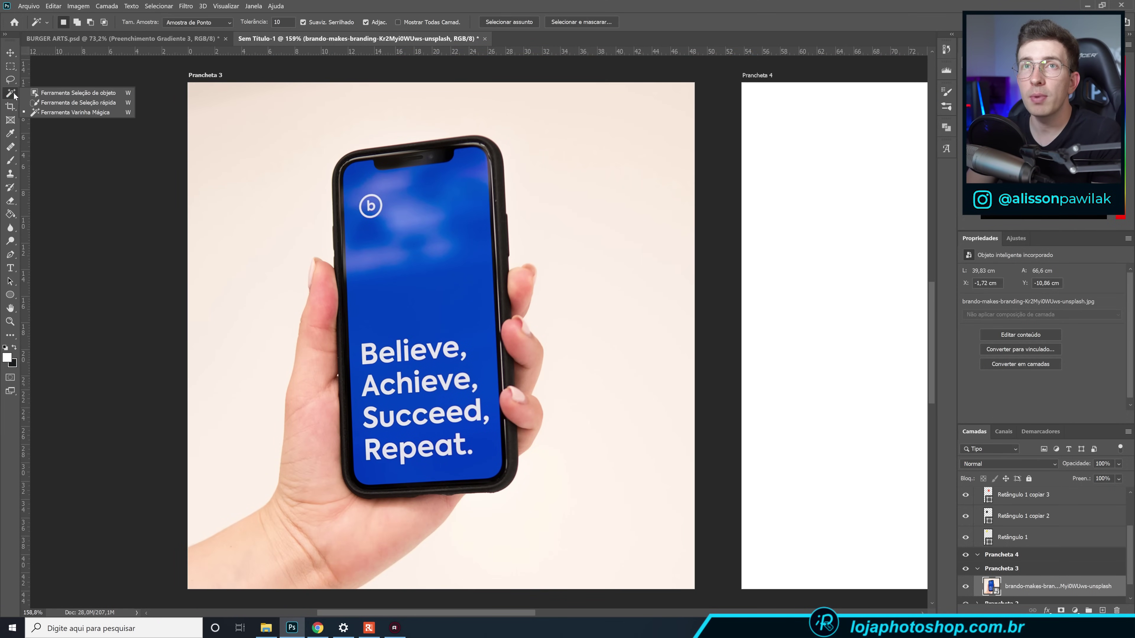
left_click(39, 103)
mouse_move(289, 502)
left_mouse_down()
mouse_move(269, 551)
mouse_move(397, 396)
mouse_move(445, 365)
mouse_move(518, 352)
mouse_move(513, 320)
left_mouse_up()
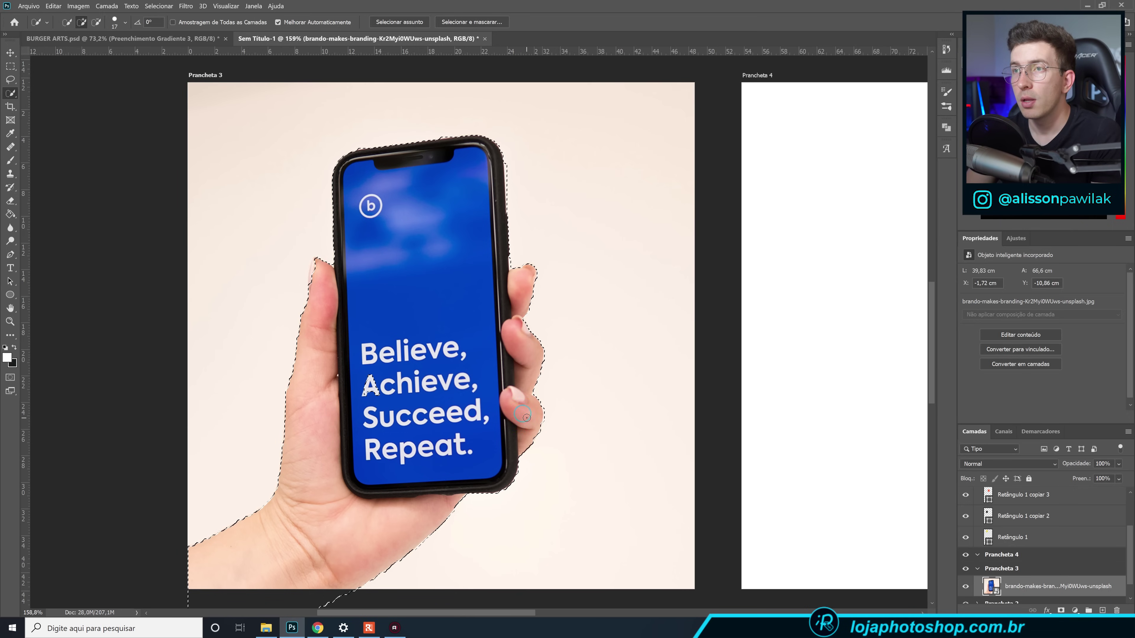
left_click_drag(519, 398, 474, 340)
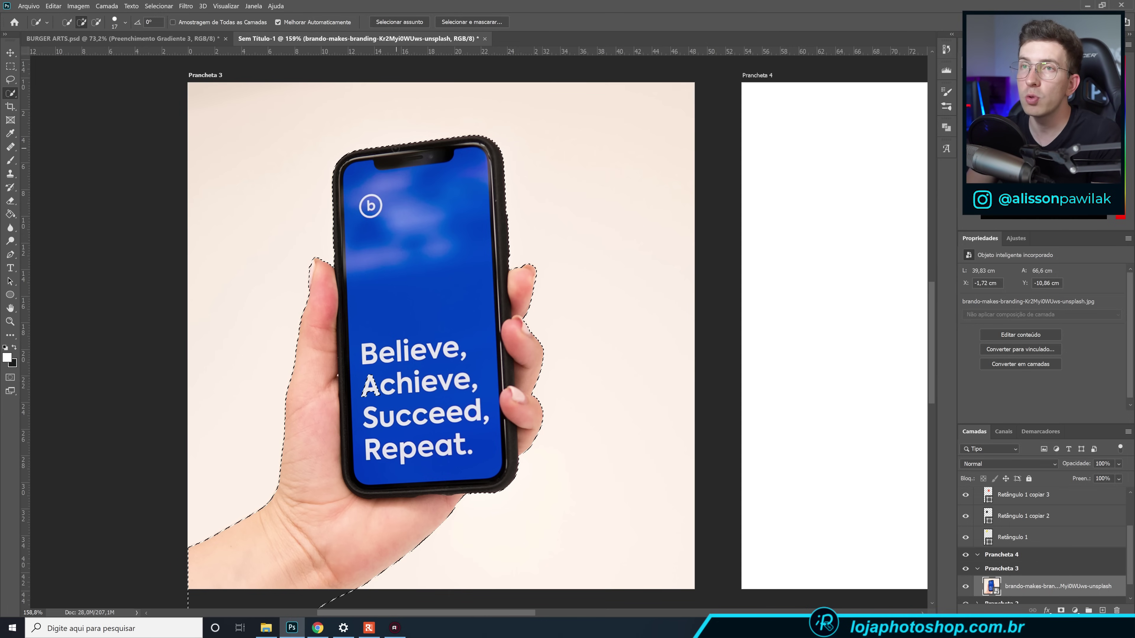
Check the selection edge, and add a layer mask that hides the beige background around the hand and phone.
scroll(273, 222, "up", 3)
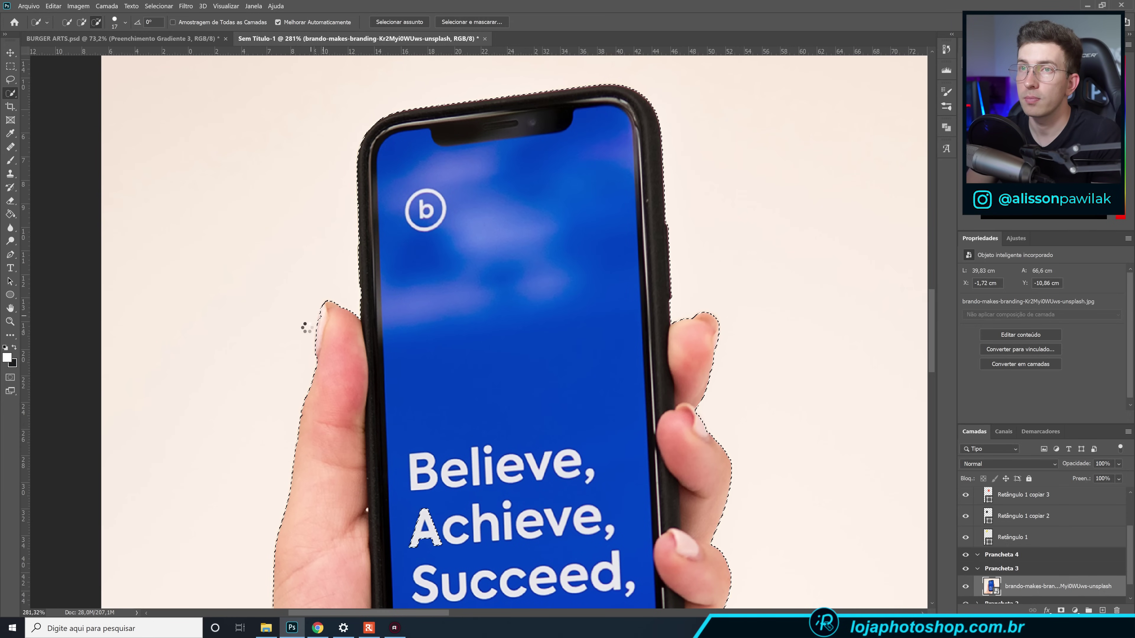
scroll(310, 287, "down", 3)
scroll(310, 287, "down", 1)
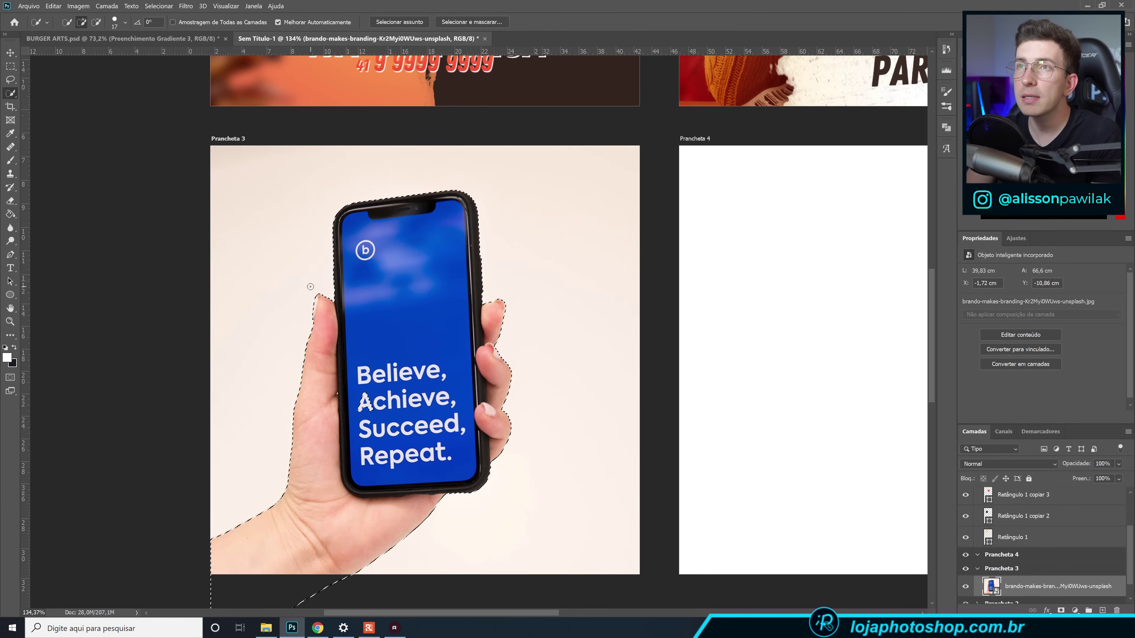
scroll(372, 280, "down", 1)
scroll(372, 280, "down", 1)
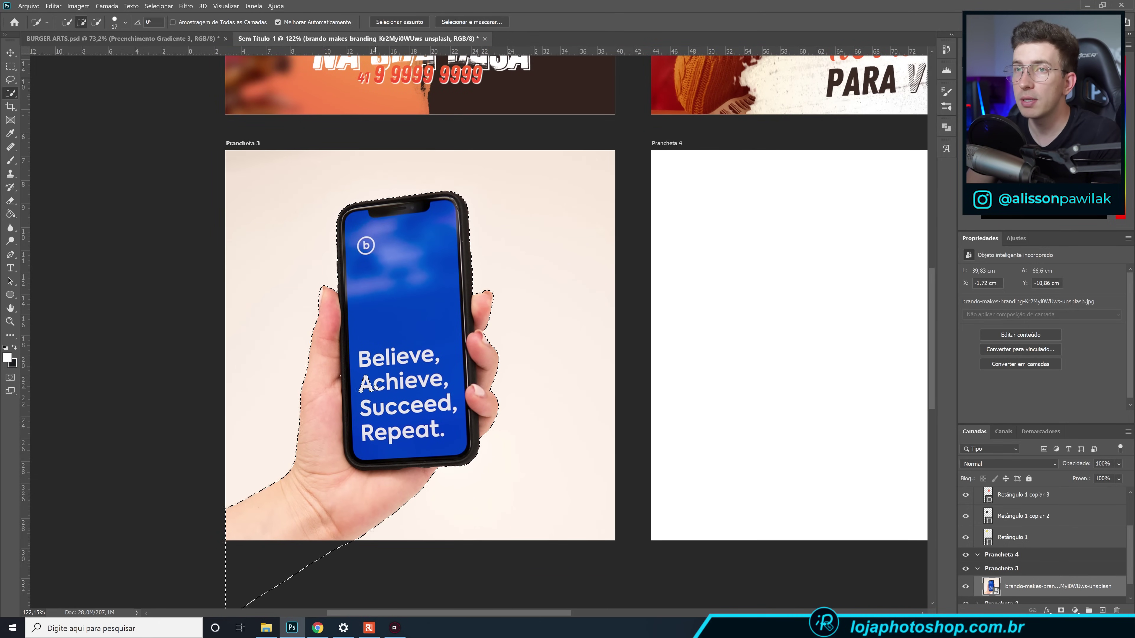
left_click(1062, 611)
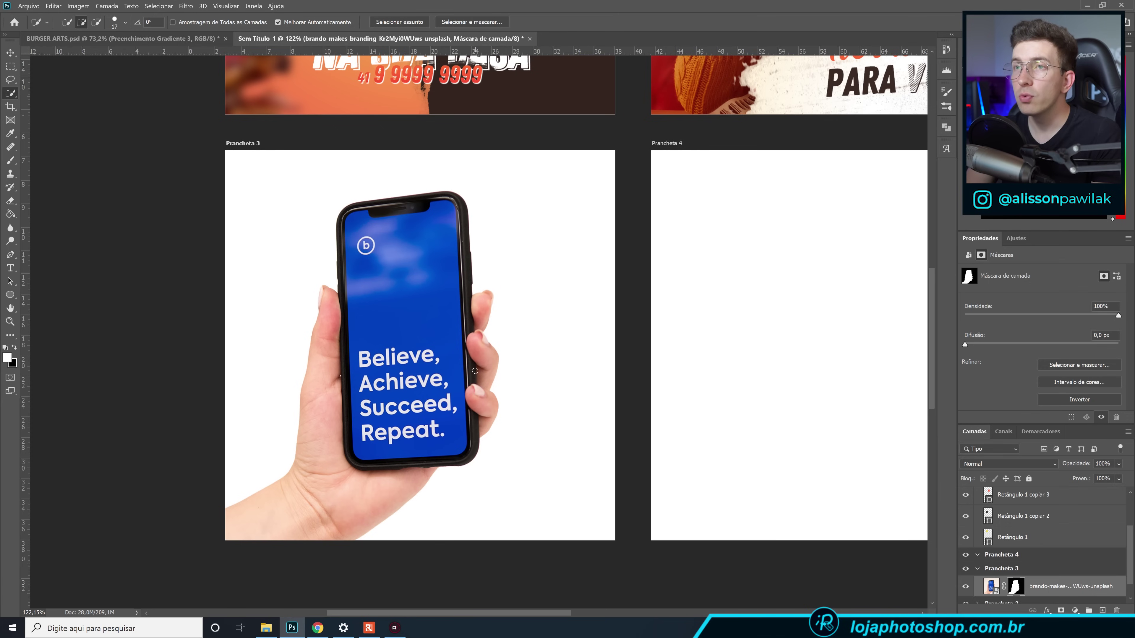
scroll(1025, 544, "down", 1)
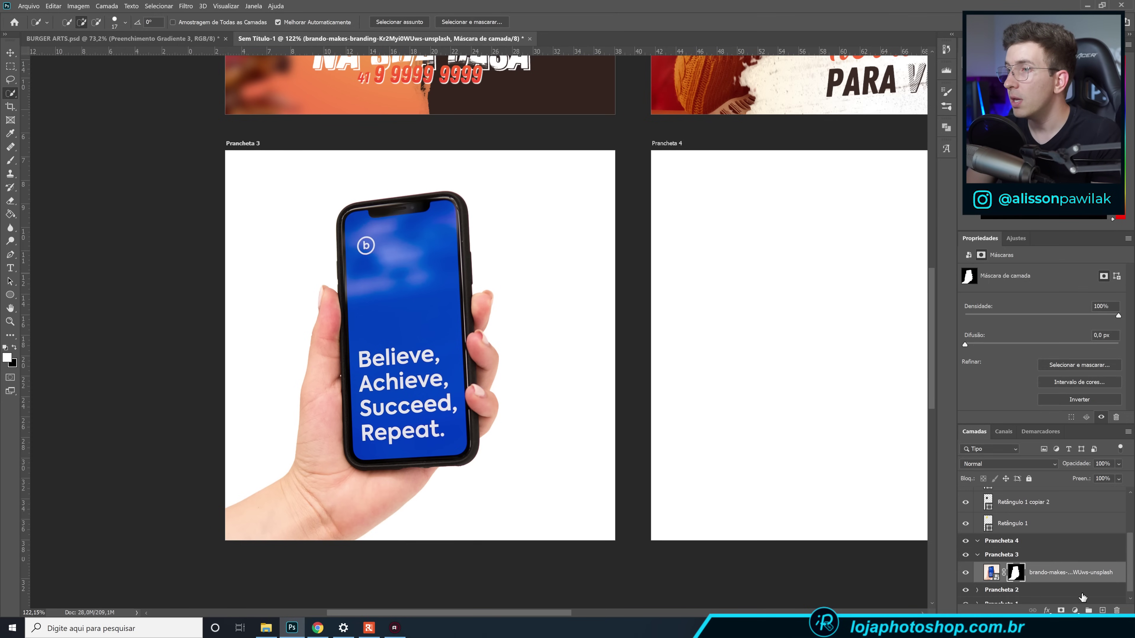
Add a solid colour fill layer to Prancheta 3 in dark brown #33241e, sampled from the palette in Prancheta 5.
left_click(1081, 611)
left_click(1064, 428)
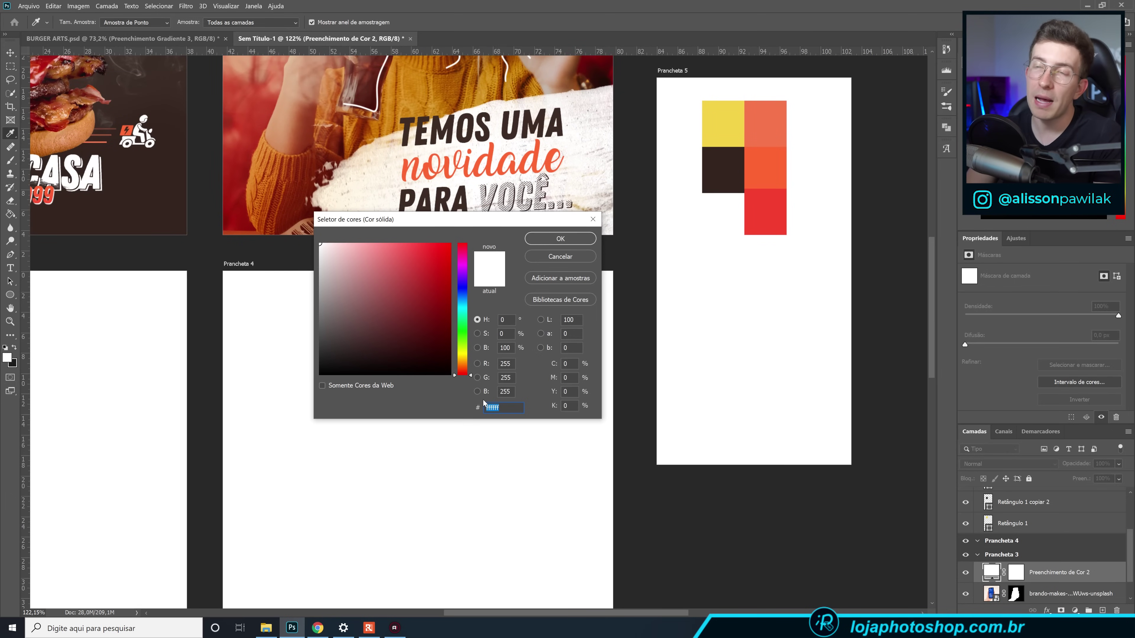
left_click_drag(585, 444, 544, 533)
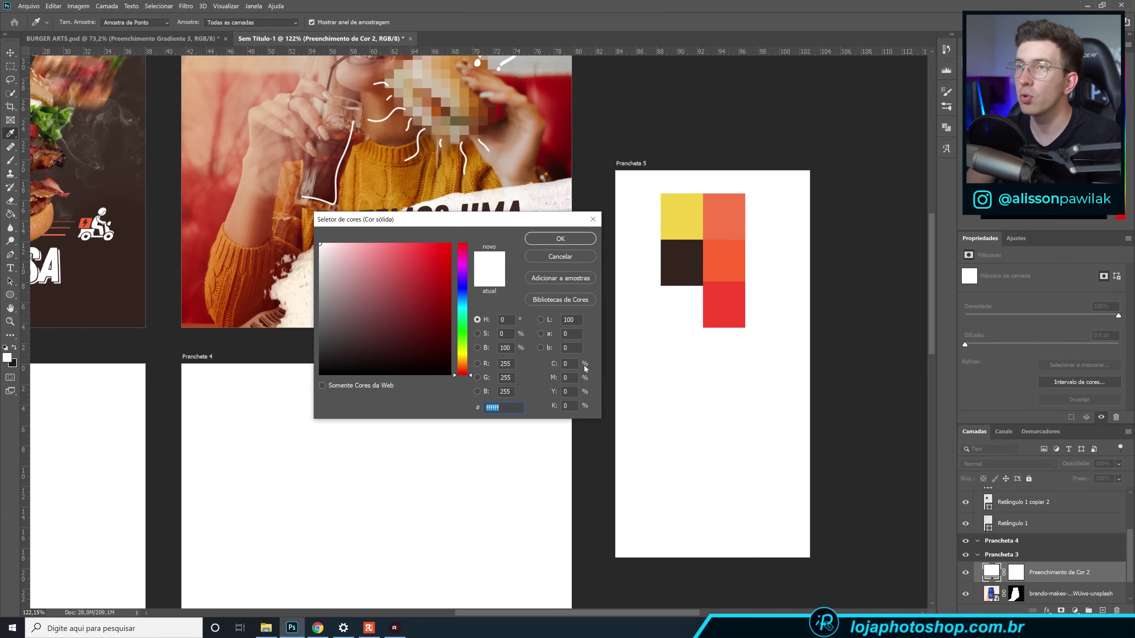
left_click(671, 271)
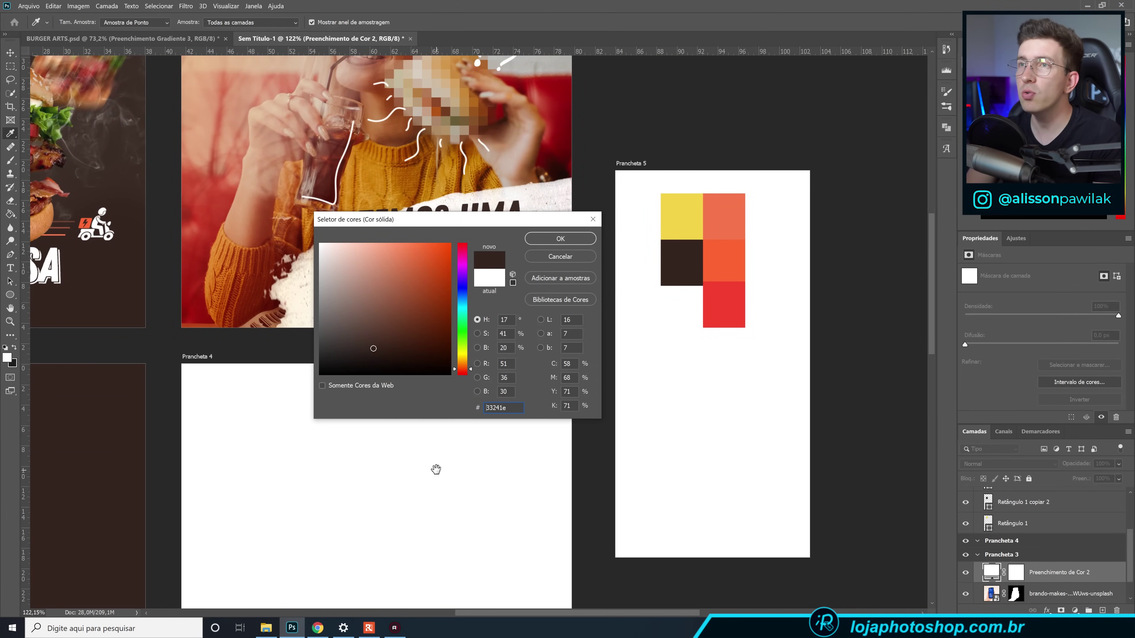
left_click_drag(400, 477, 773, 329)
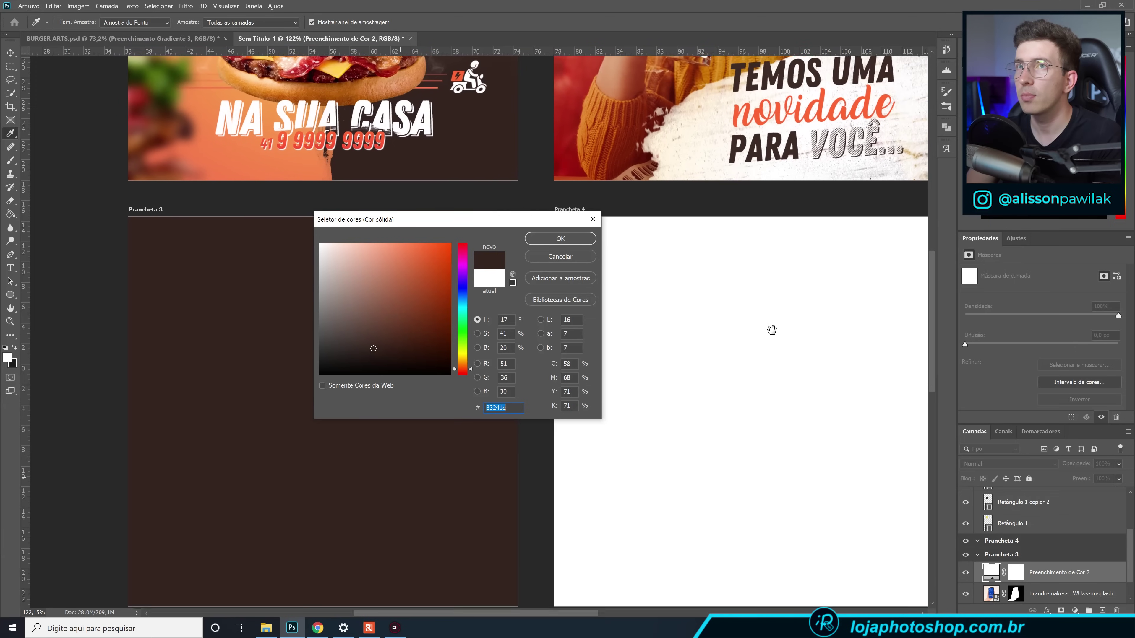
left_click_drag(485, 488, 528, 457)
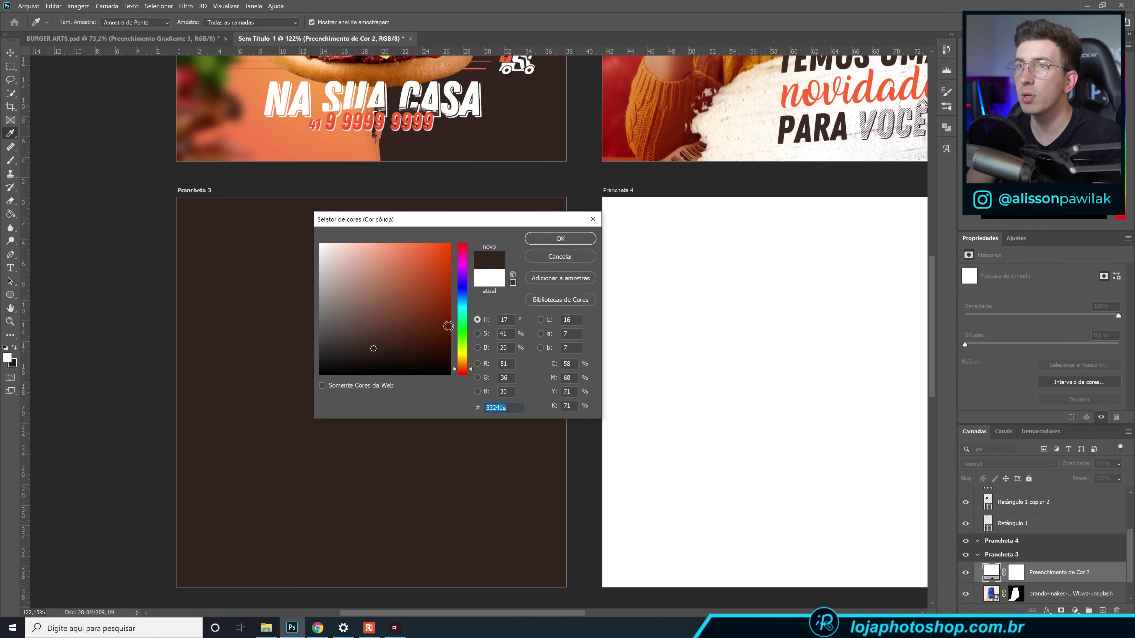
left_click(549, 237)
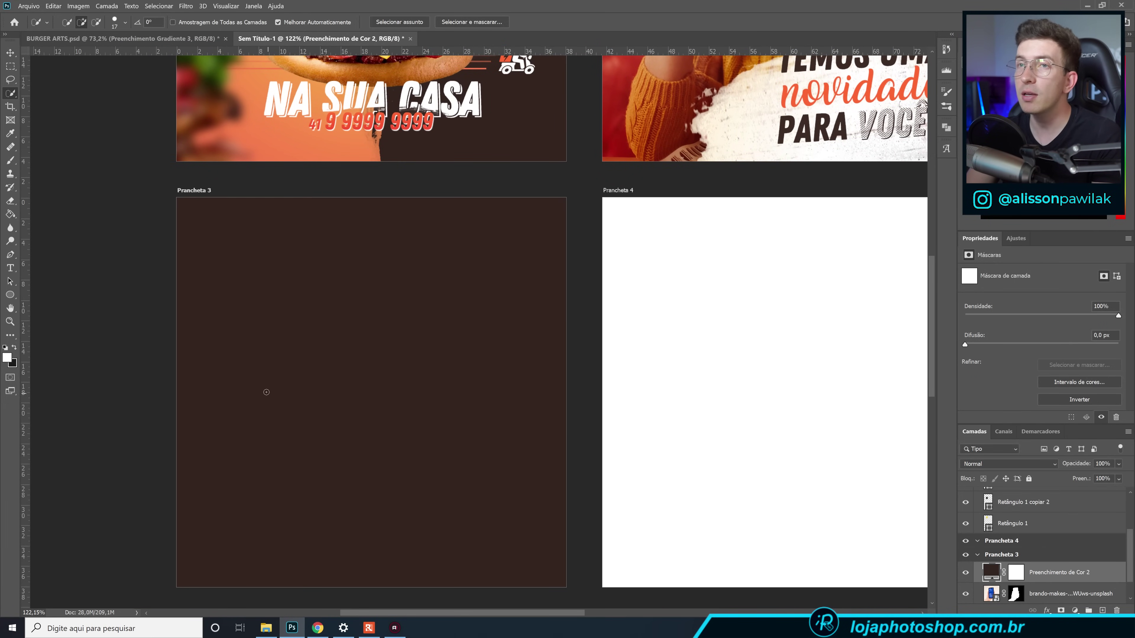
Move the dark brown fill layer below the phone photo in Prancheta 3.
scroll(266, 390, "down", 4)
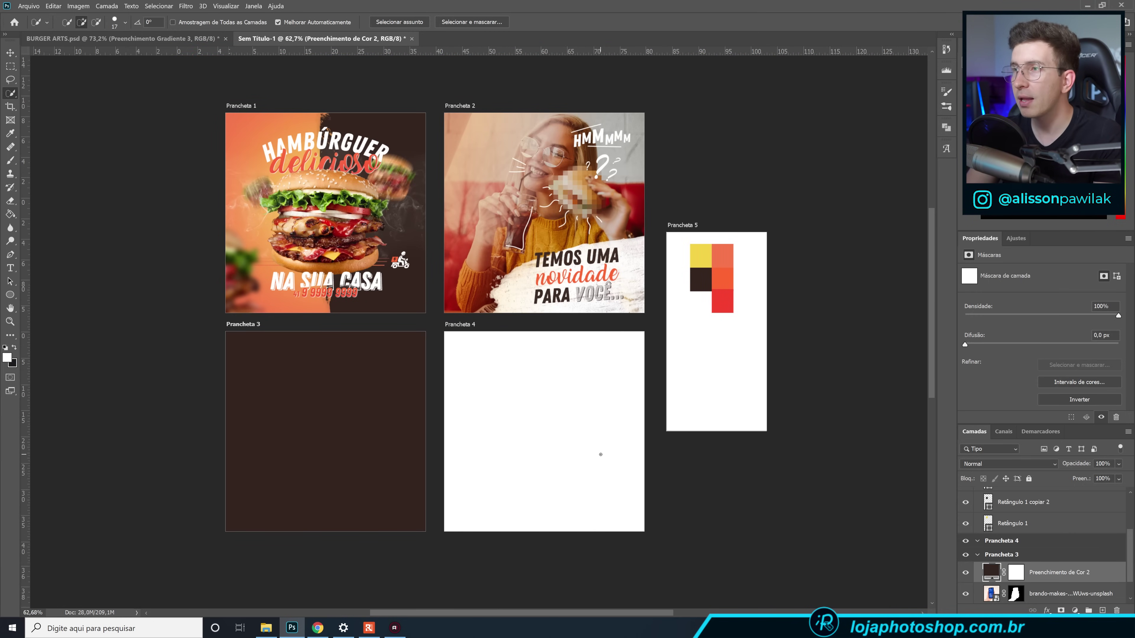
mouse_move(1058, 576)
left_mouse_down()
mouse_move(1031, 600)
mouse_move(1043, 574)
left_mouse_up()
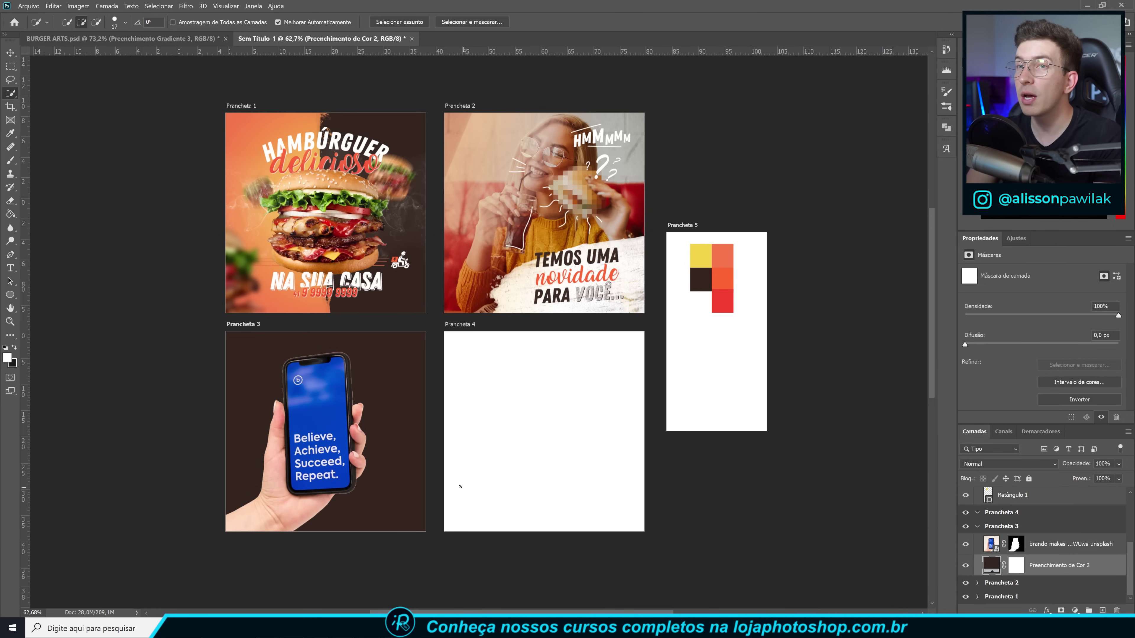
scroll(244, 428, "up", 2)
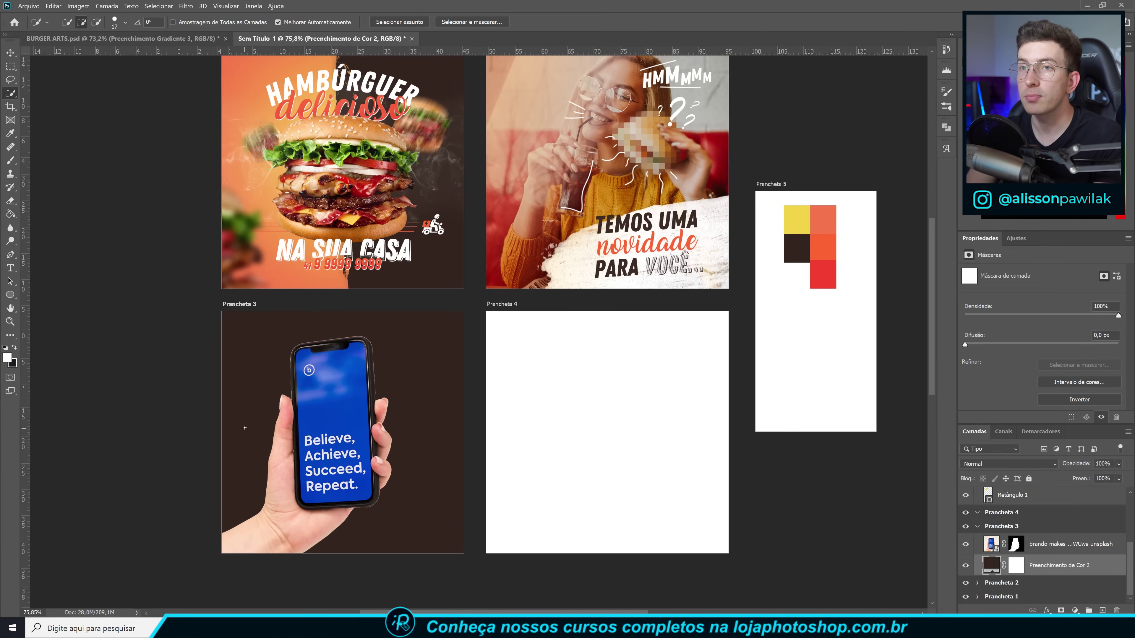
Target the brown fill's layer mask and choose the 2495 px SG Brush for the Brush tool, with black as foreground colour.
left_click(1022, 566)
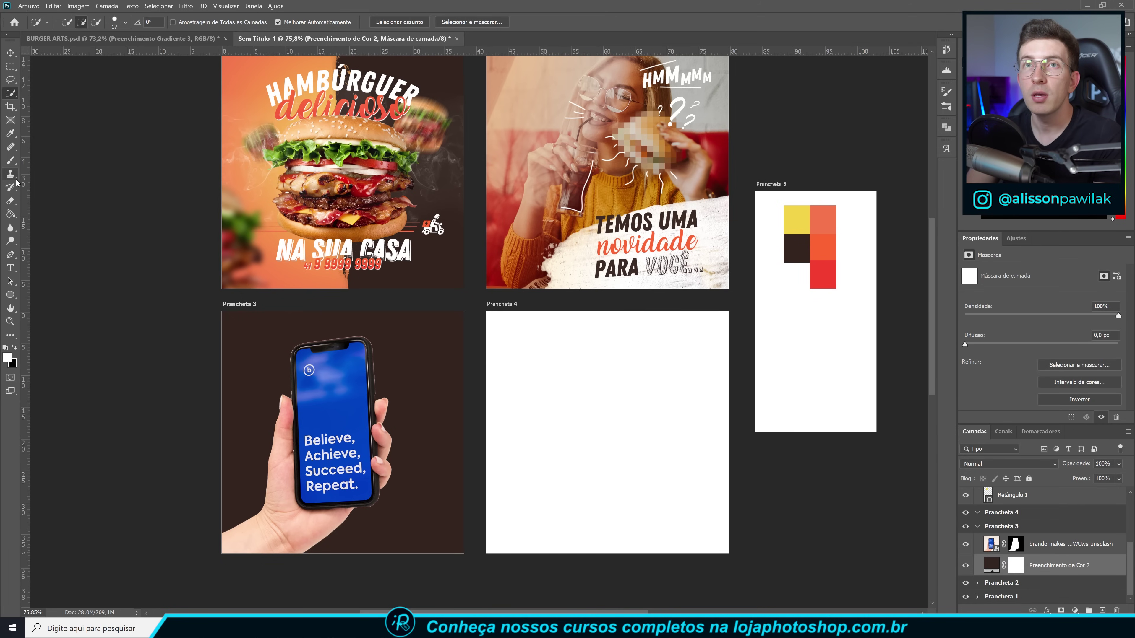
left_click(10, 161)
left_click(74, 22)
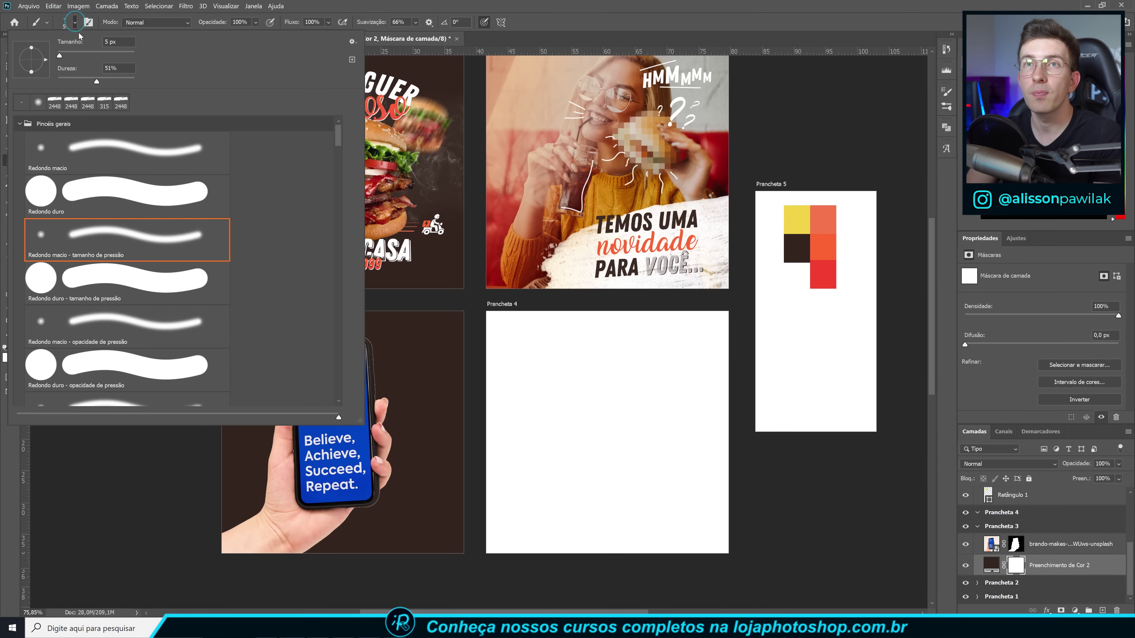
left_click_drag(338, 135, 338, 388)
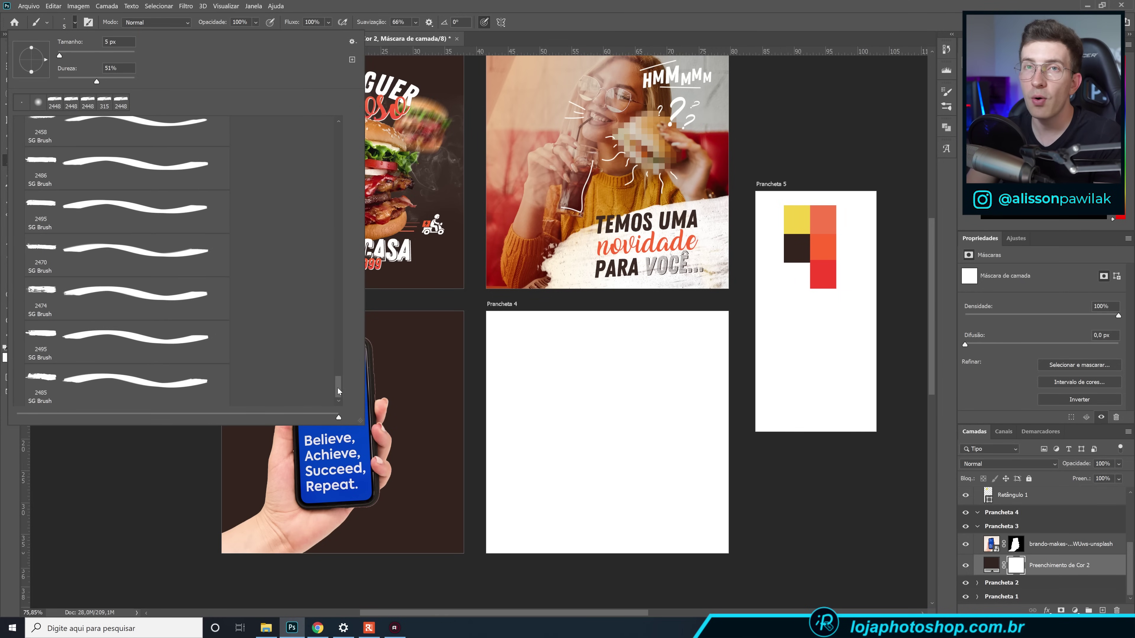
left_click(115, 339)
key("Return")
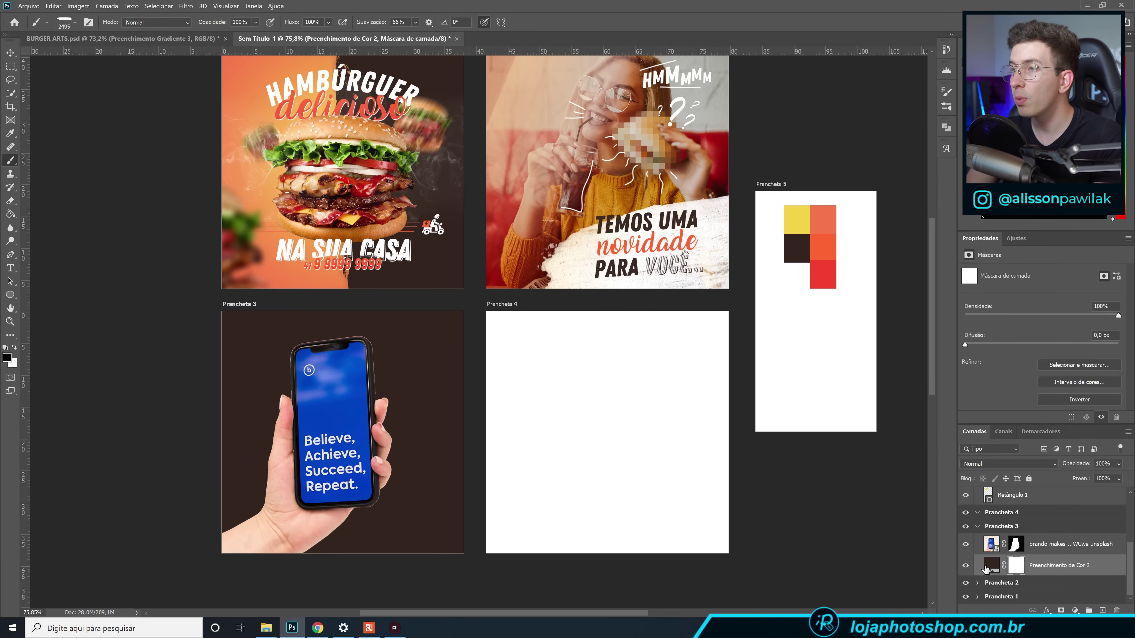
Rotate the brush to -44° and paint a diagonal black stroke on the brown fill's mask behind the phone.
right_click(373, 282)
left_click_drag(362, 265, 363, 265)
key("Return")
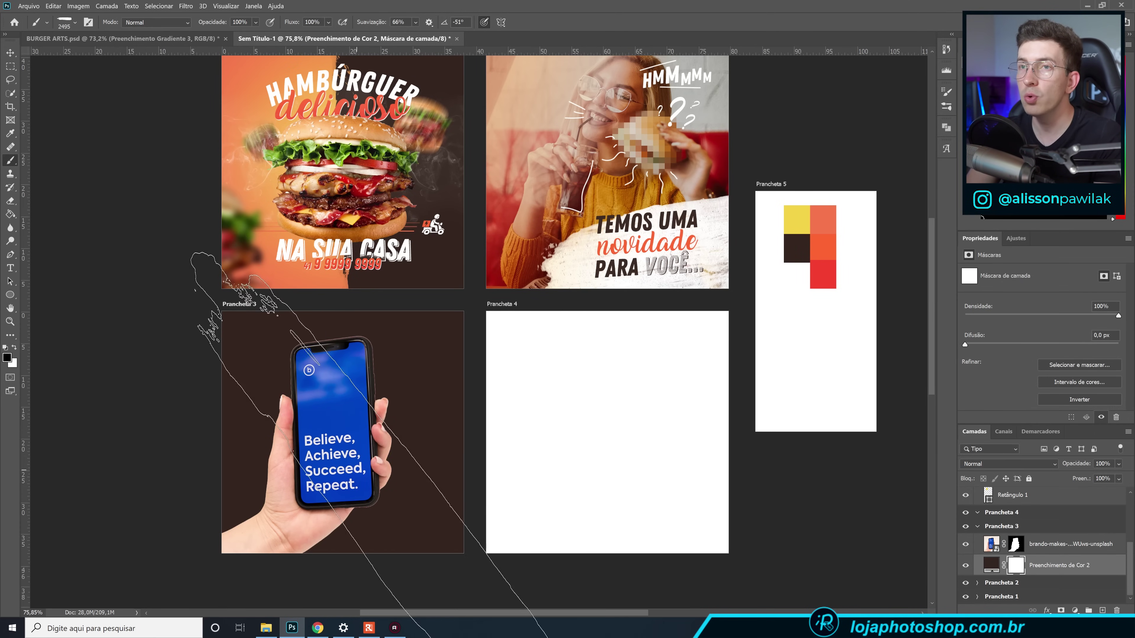
right_click(388, 277)
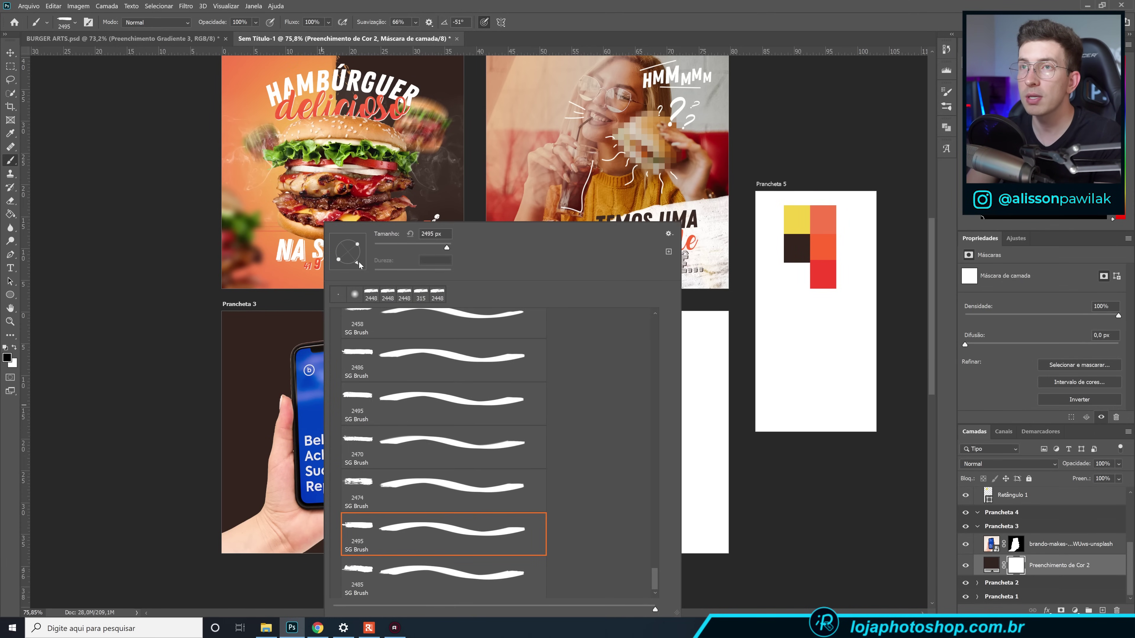
left_click_drag(358, 262, 358, 263)
key("Return")
left_click(357, 429)
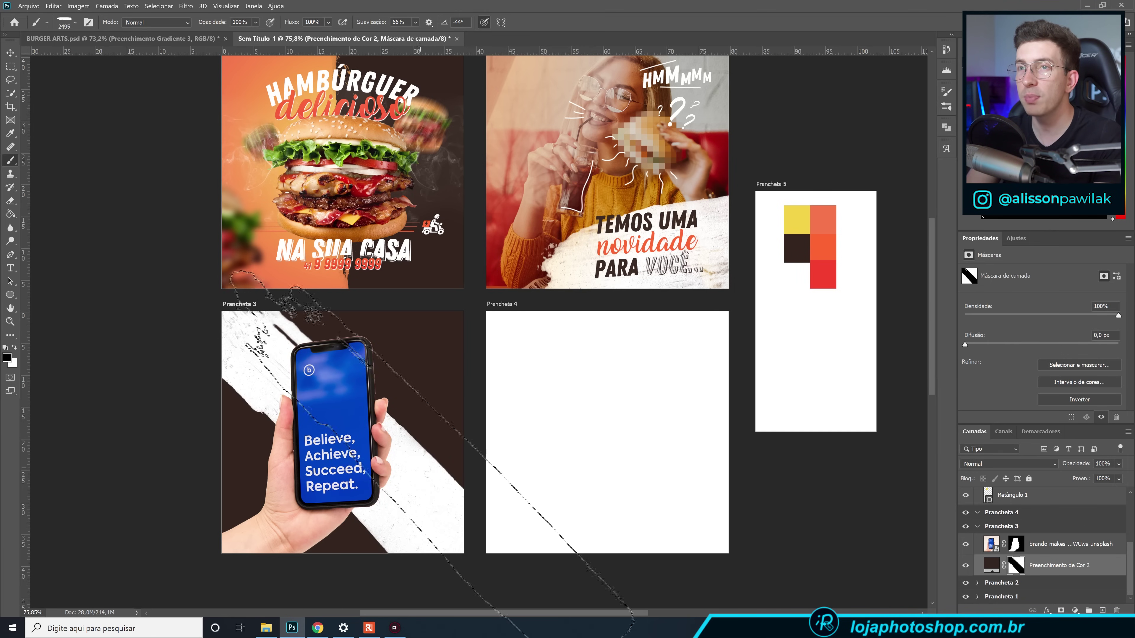
Choose the rougher 2486 px SG Brush and reduce its size to 1718 px.
right_click(351, 224)
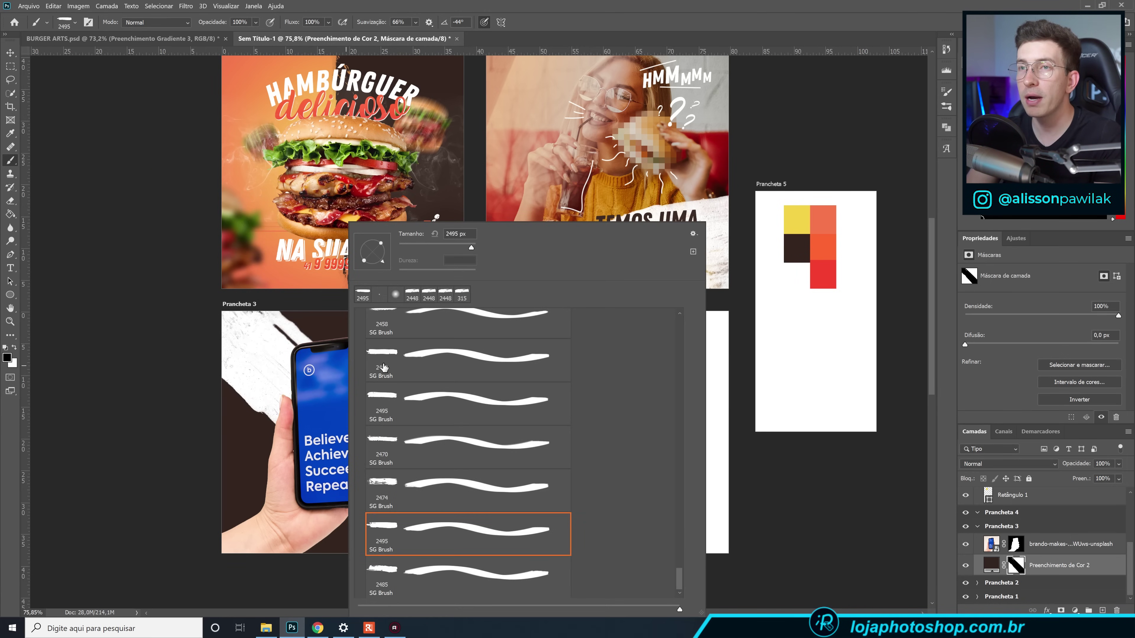
scroll(428, 489, "up", 3)
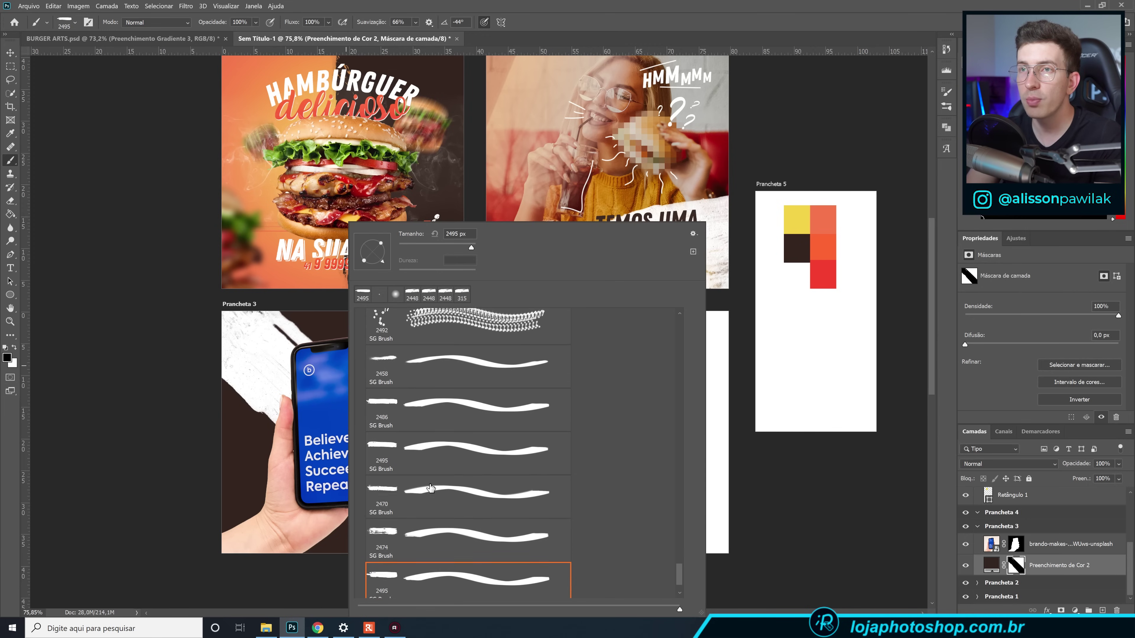
scroll(425, 465, "up", 7)
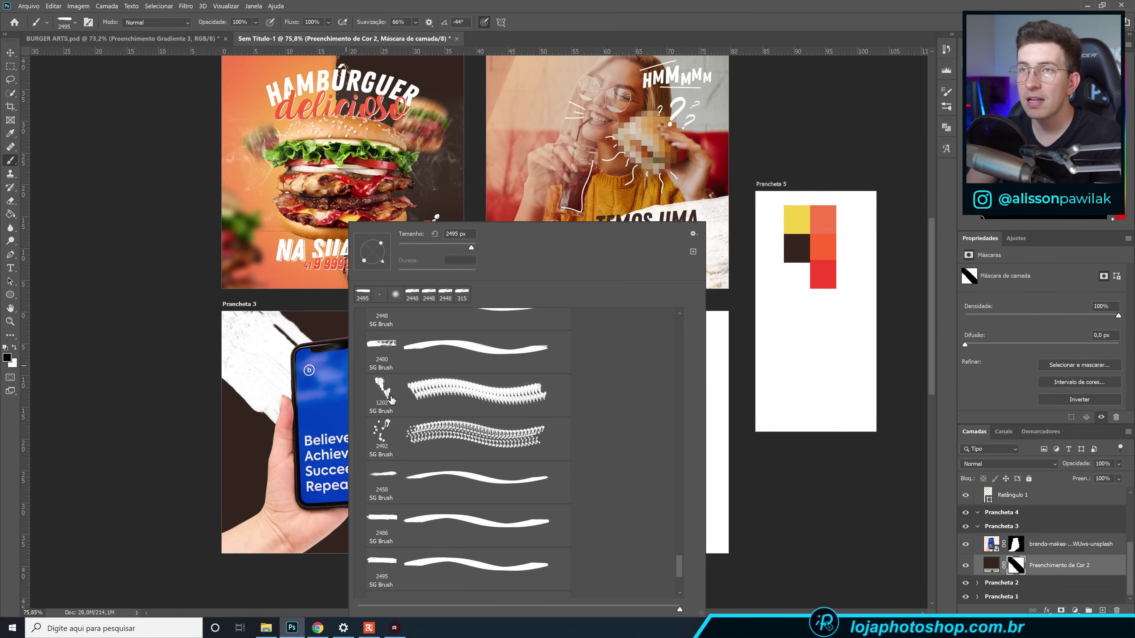
scroll(405, 400, "up", 1)
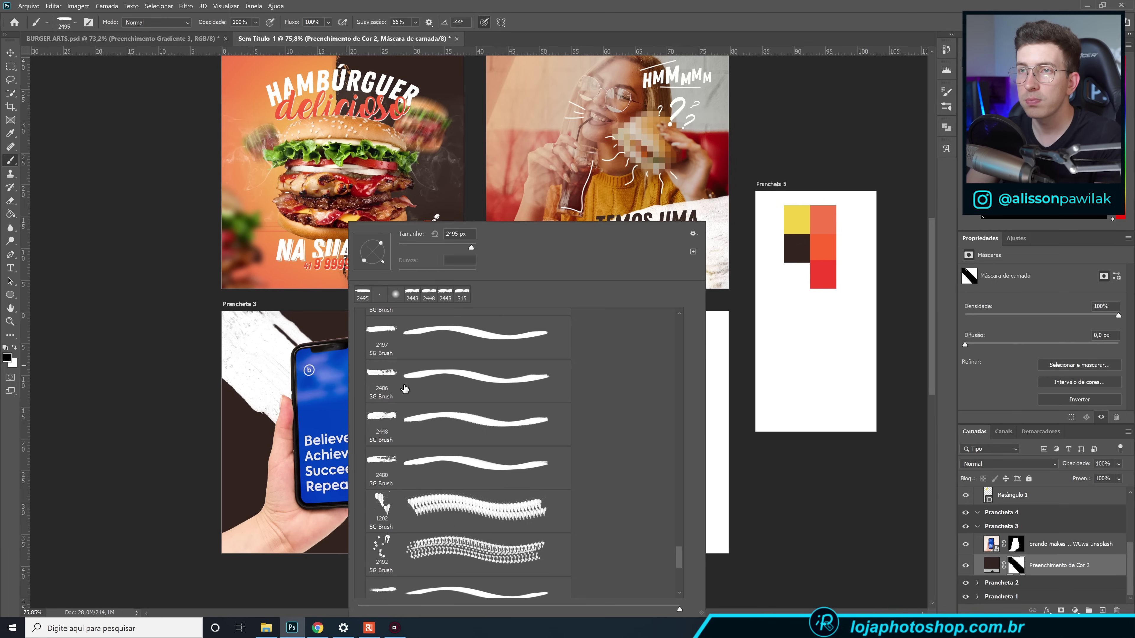
double_click(401, 369)
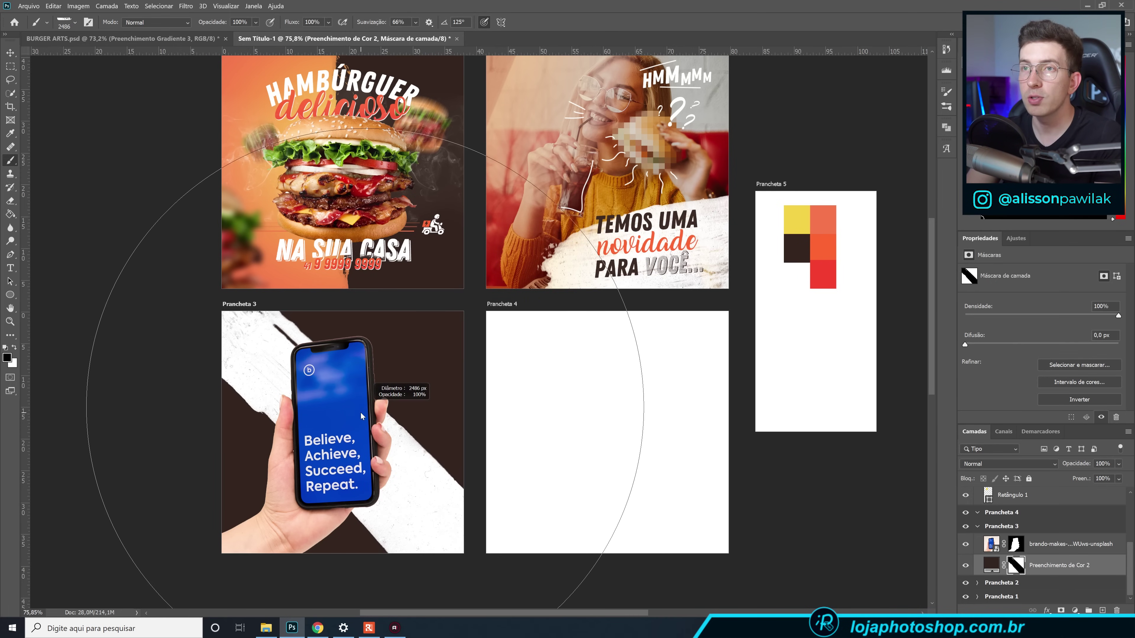
left_click_drag(338, 423, 192, 475)
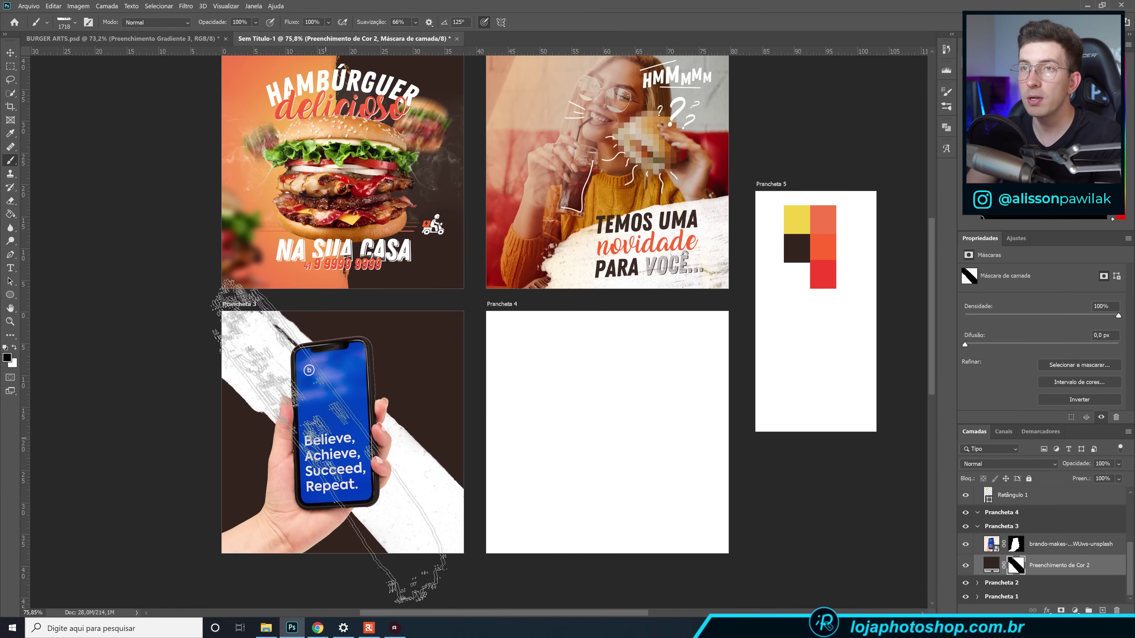
Widen the diagonal streak on the brown fill's mask with rough black strokes, setting the brush to 1630 px and 148°.
key(".")
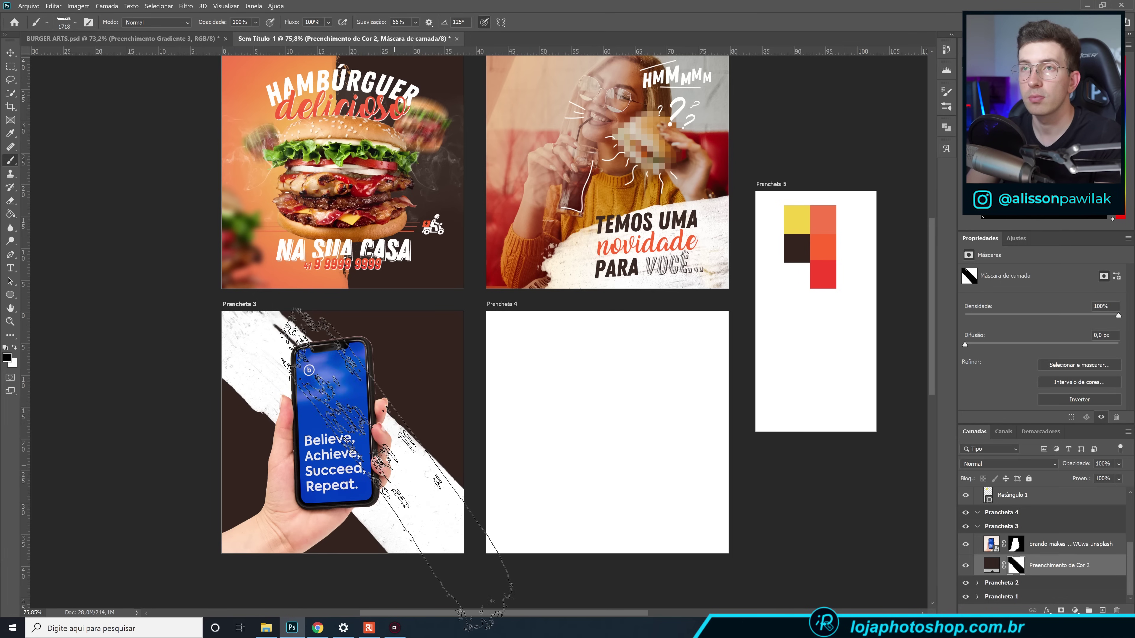
left_click(361, 435)
left_click_drag(359, 439, 194, 448)
left_click(342, 472)
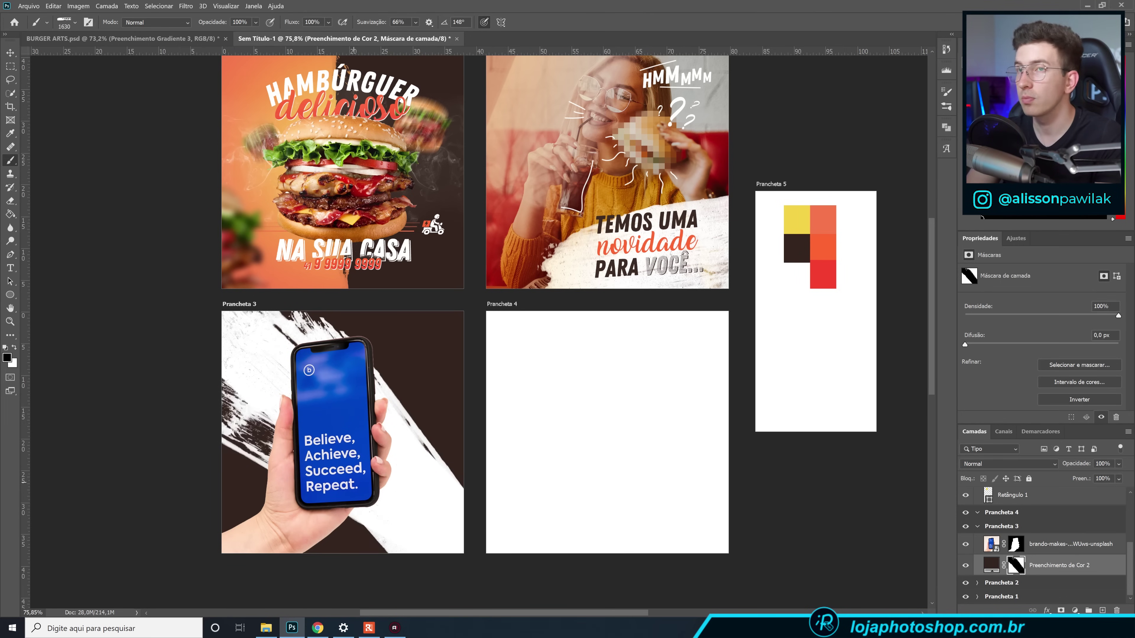
left_click(341, 481)
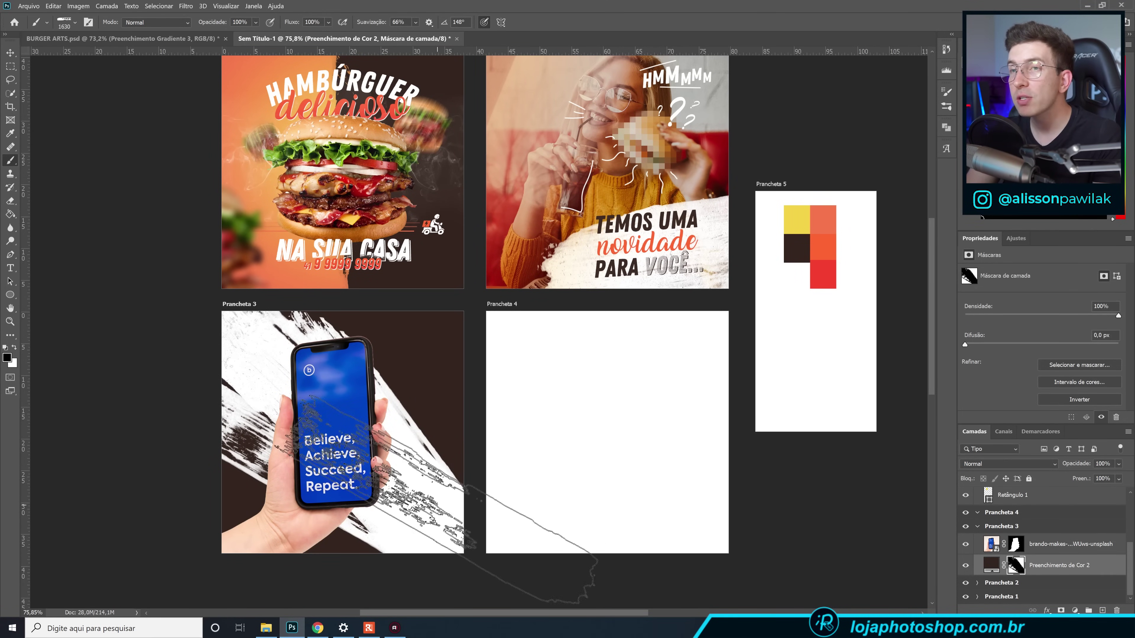
Rotate the brush to 121° and add another rough stroke to the brown fill's mask around the top of the phone.
scroll(404, 521, "up", 4)
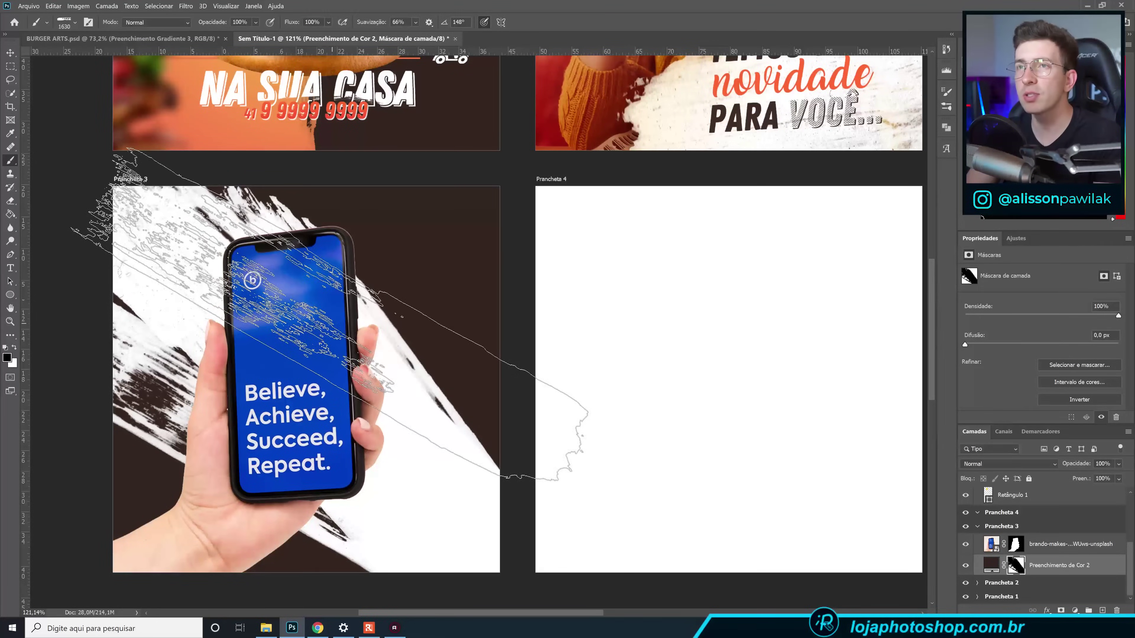
right_click(390, 280)
left_click(350, 240)
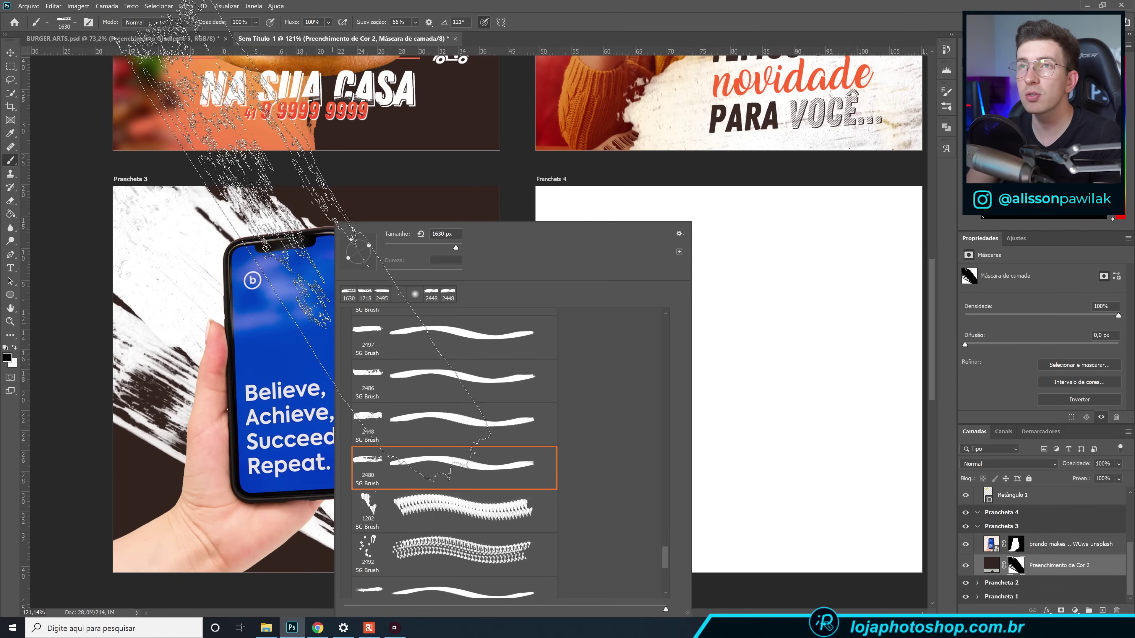
left_click(454, 3)
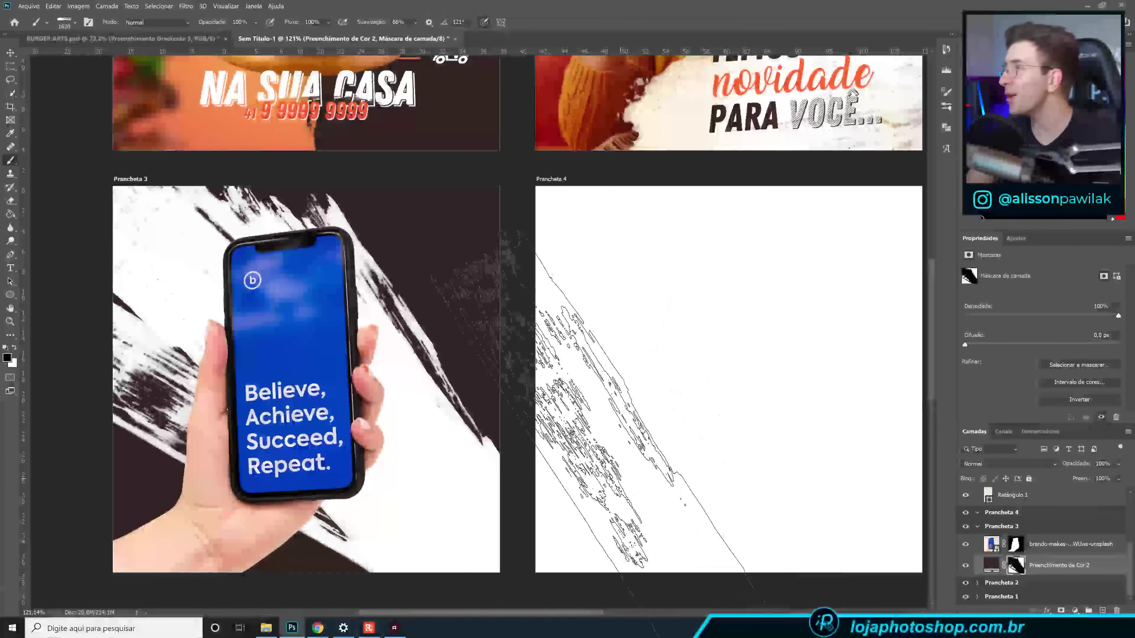
scroll(617, 462, "down", 5)
scroll(617, 462, "down", 2)
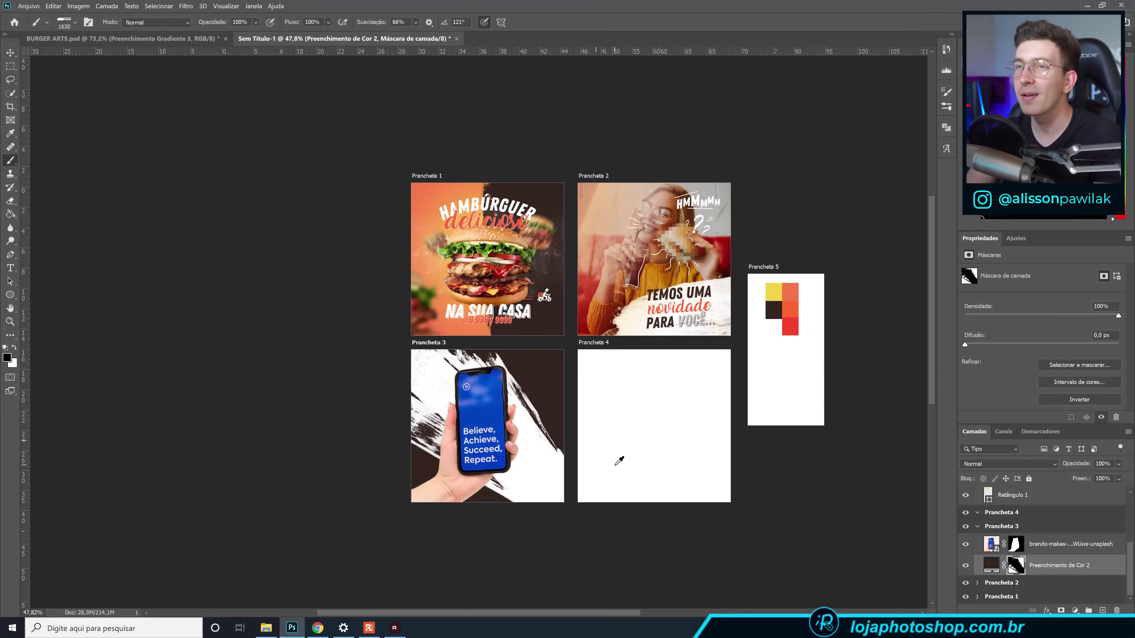
scroll(507, 353, "up", 5)
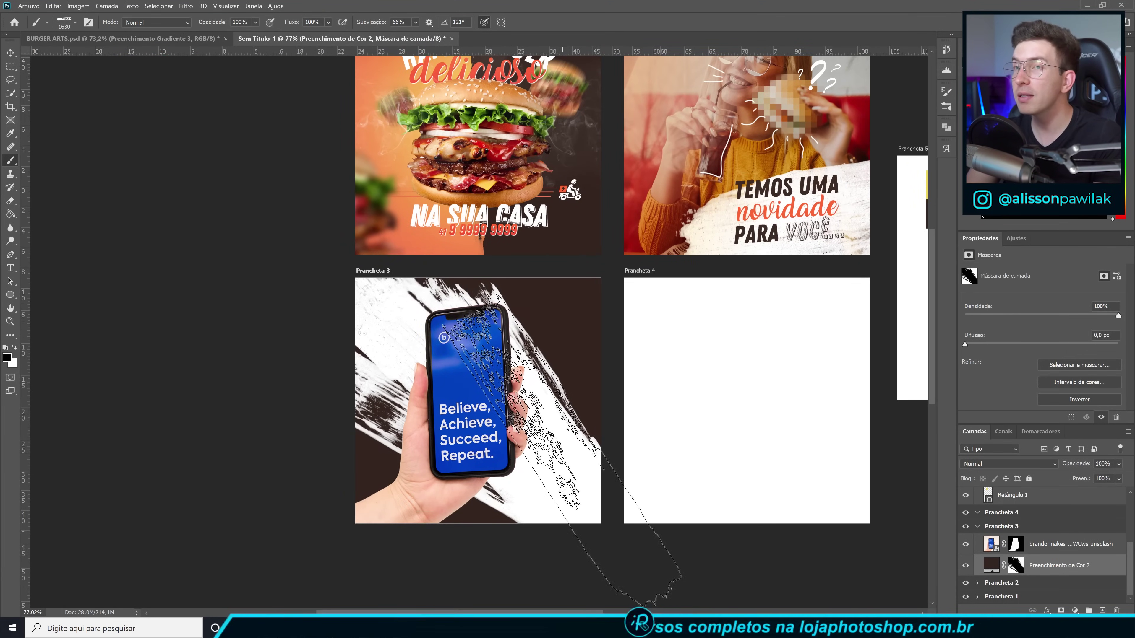
scroll(446, 450, "up", 3)
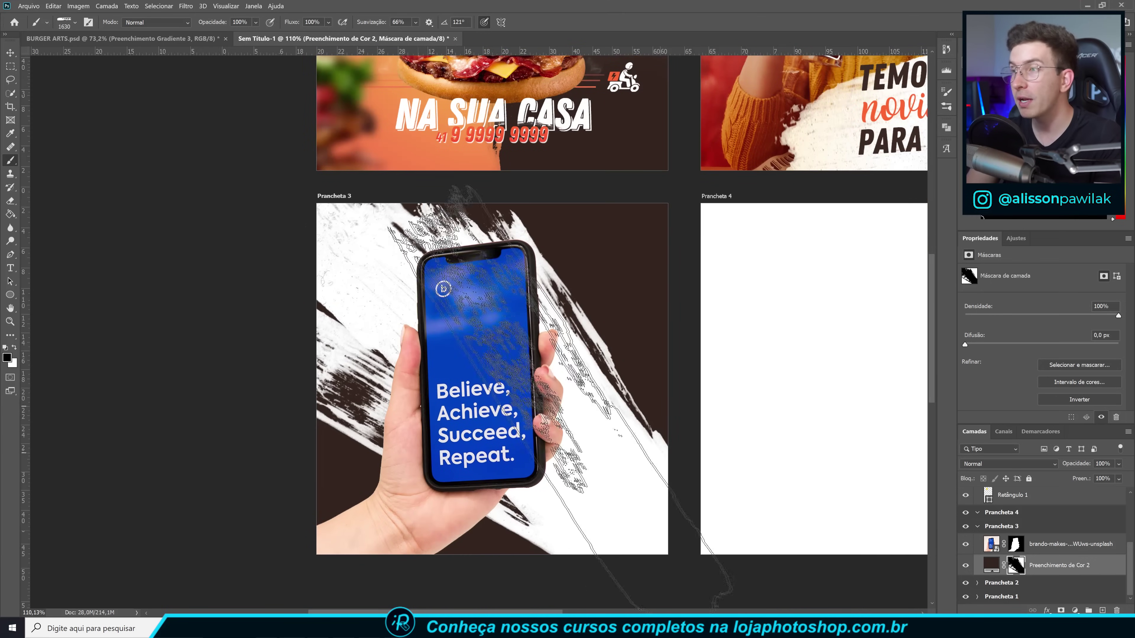
Select the hand-and-phone photo layer and set the Pen tool to Shape mode with no fill and no stroke.
left_click(1058, 546)
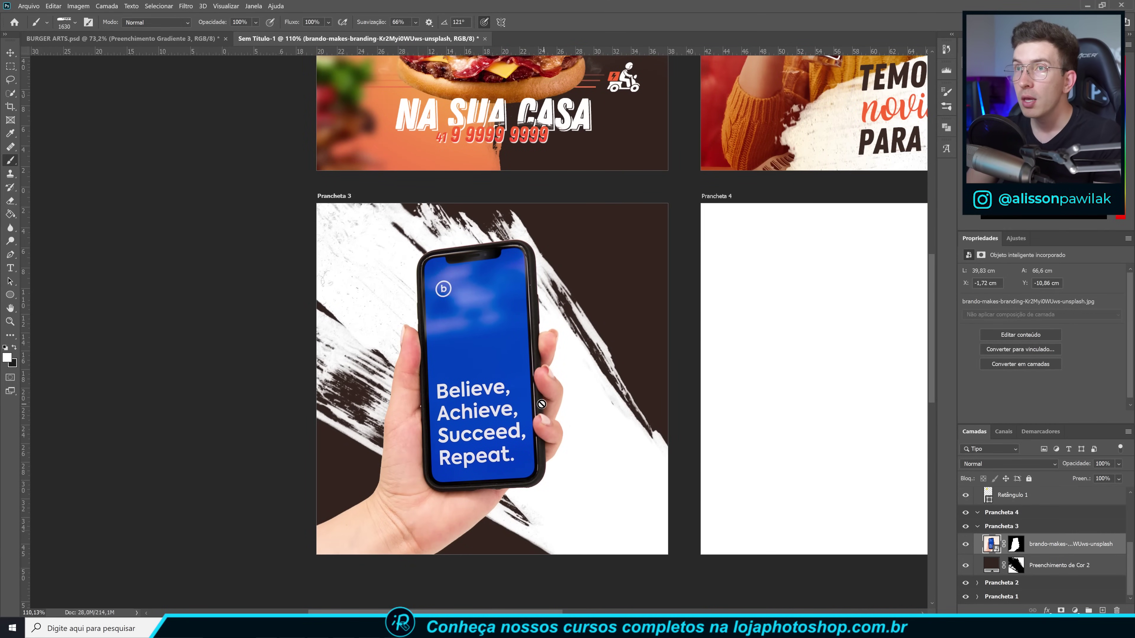
scroll(509, 387, "up", 2)
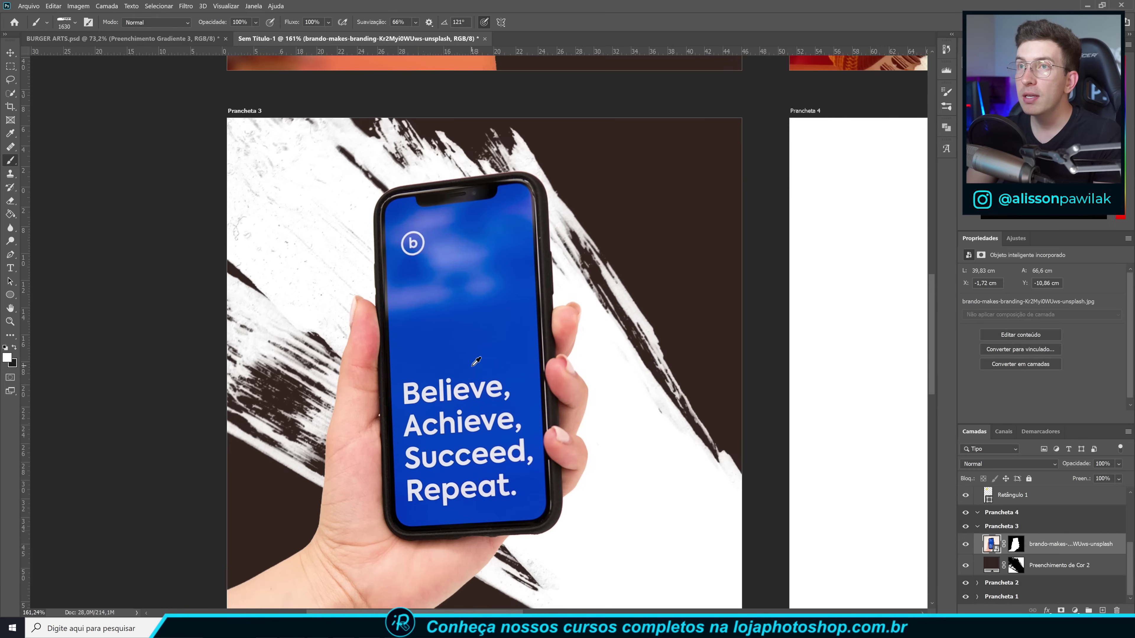
left_click(10, 255)
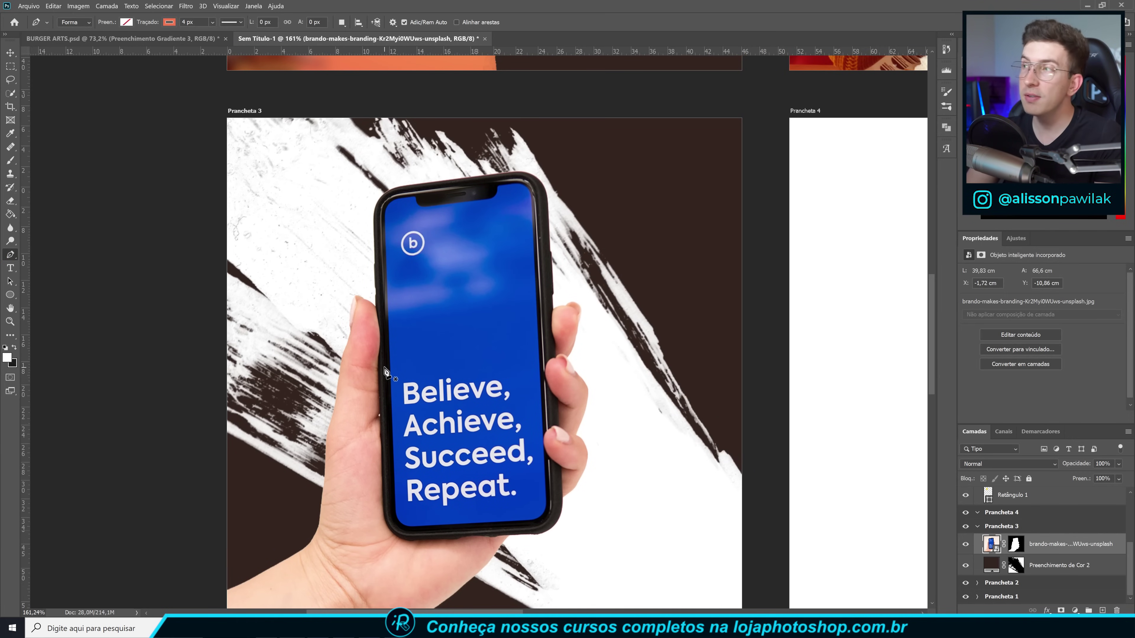
left_click(170, 23)
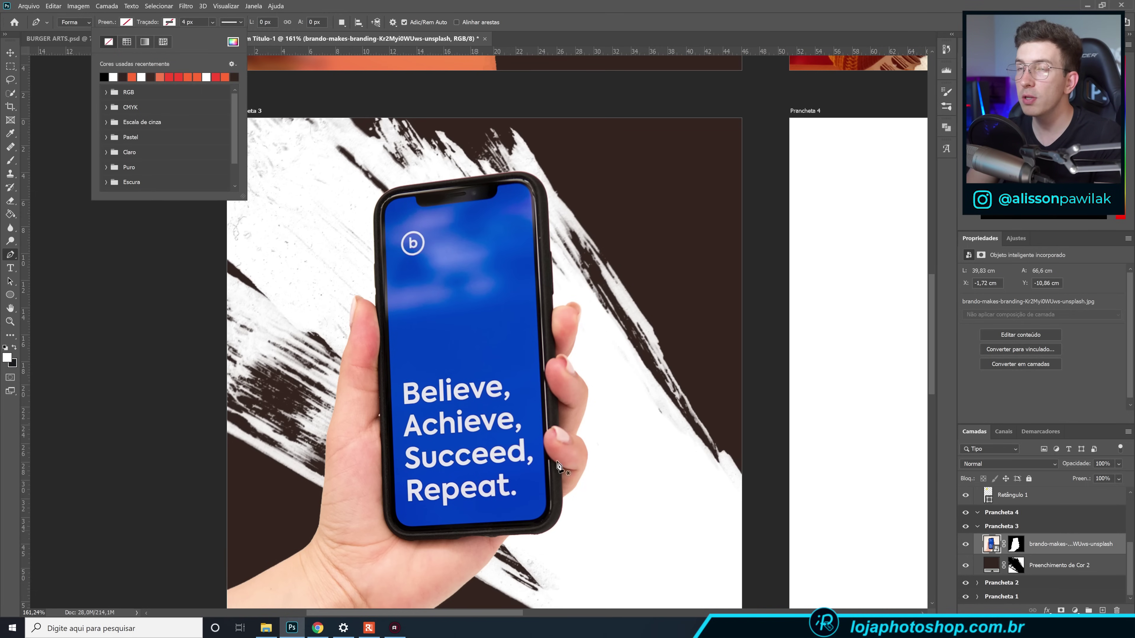
scroll(448, 220, "up", 5)
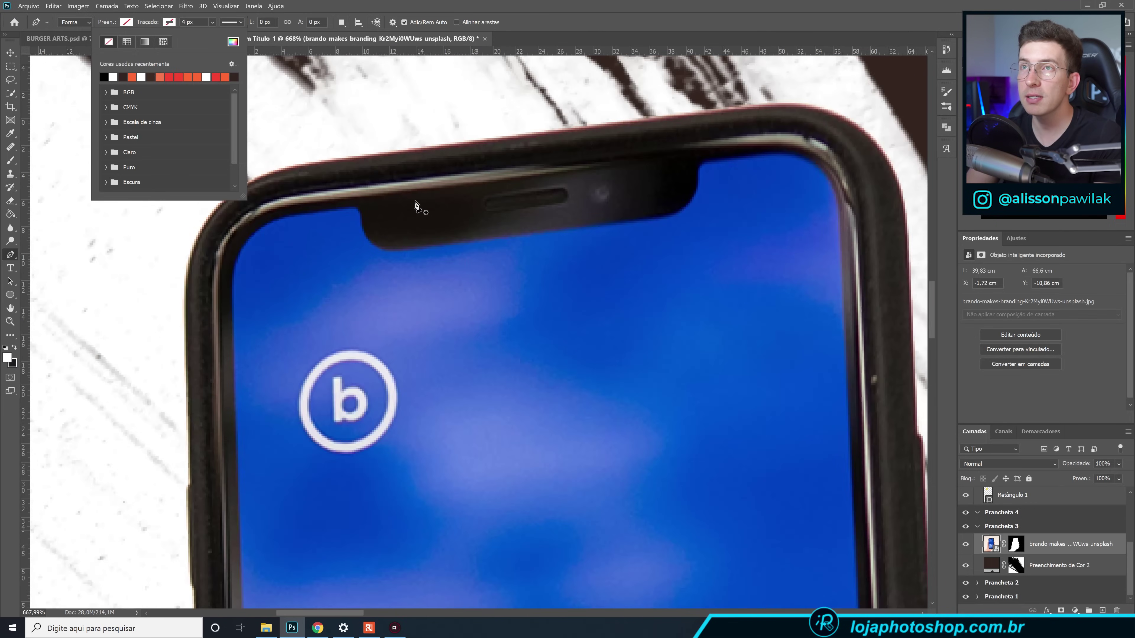
left_click(127, 23)
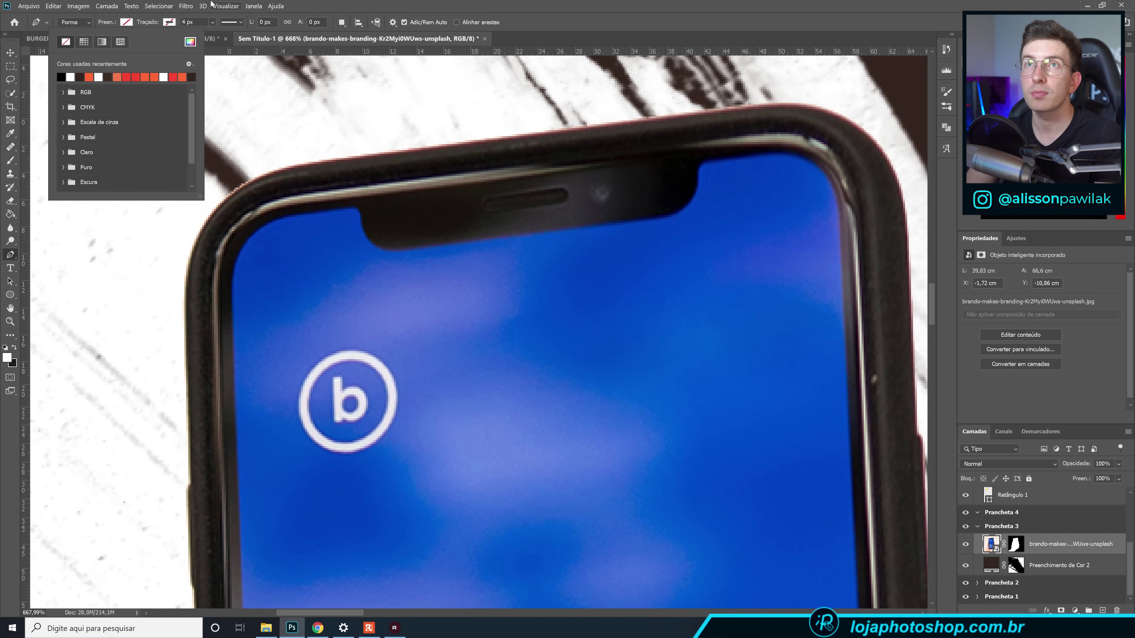
left_click(295, 3)
Start a pen shape at the left end of the phone's notch and trace the screen's upper-left corner with curved points.
scroll(344, 192, "up", 2)
left_click(383, 244)
left_click(371, 231)
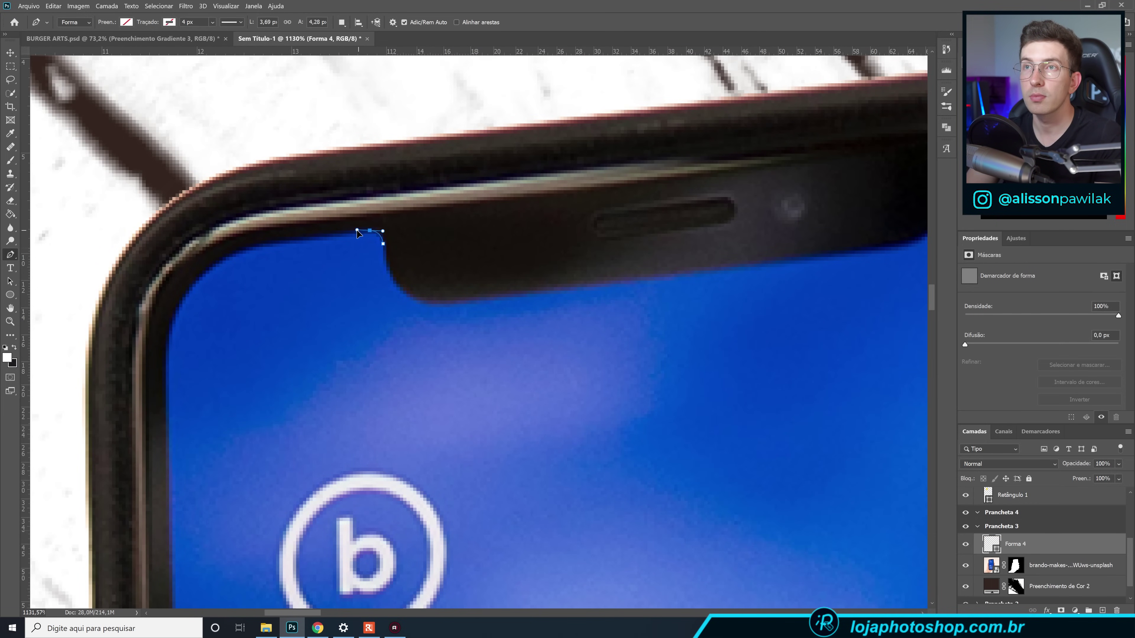
left_click_drag(209, 270, 171, 307)
left_click_drag(166, 388, 166, 446)
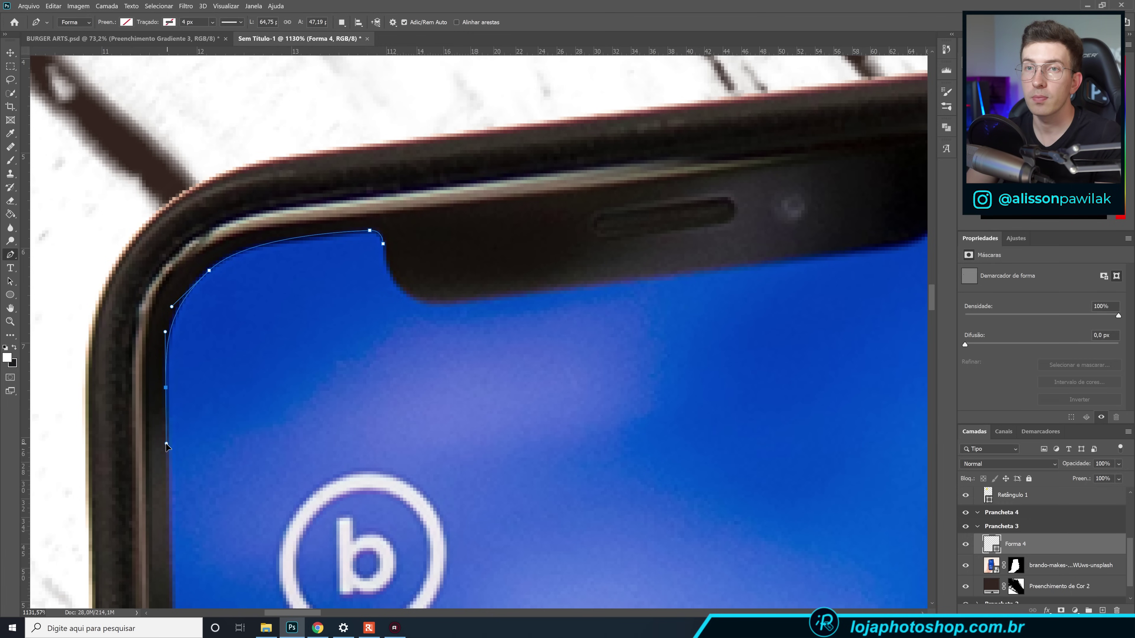
Continue the pen outline down the screen's left edge and around both rounded bottom corners.
scroll(263, 375, "down", 2)
scroll(270, 371, "down", 8)
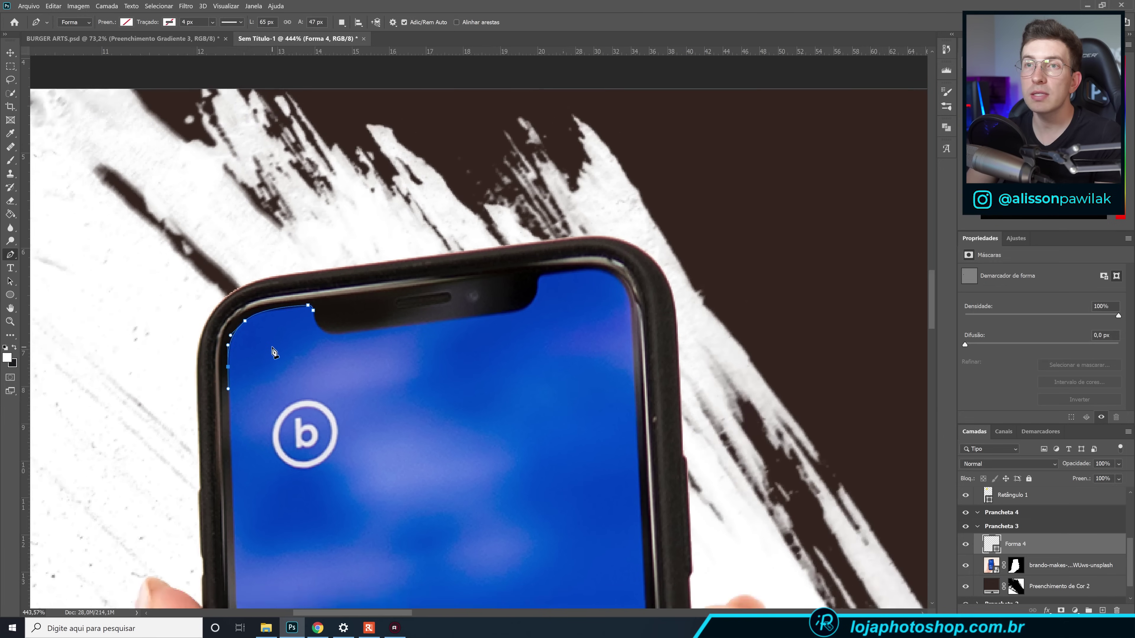
scroll(291, 406, "down", 2)
scroll(268, 559, "up", 5)
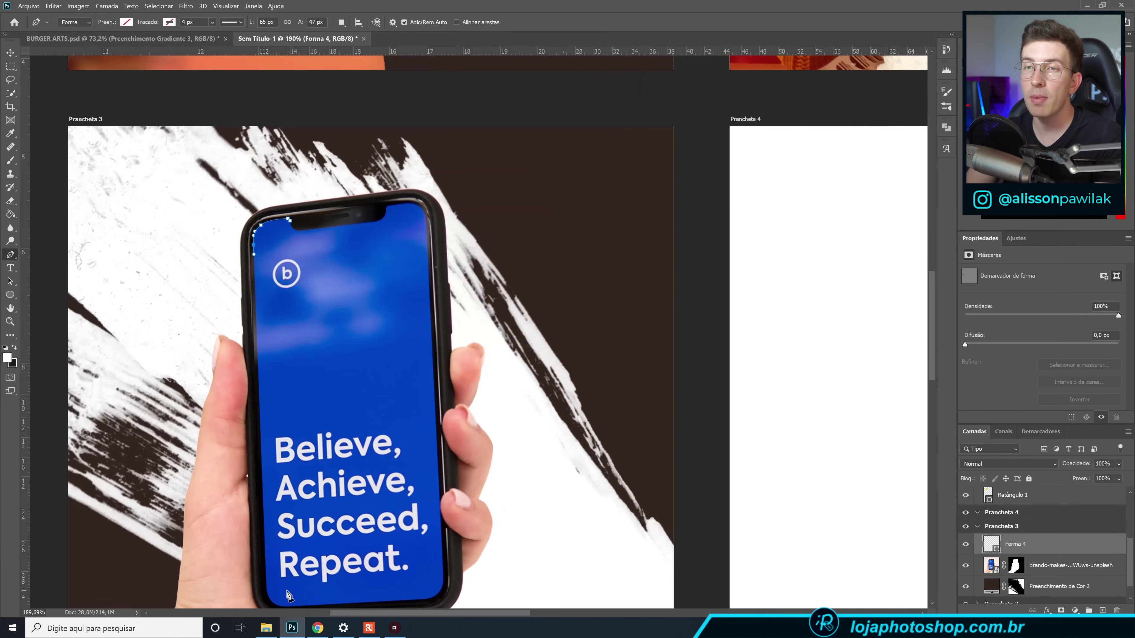
scroll(264, 568, "up", 3)
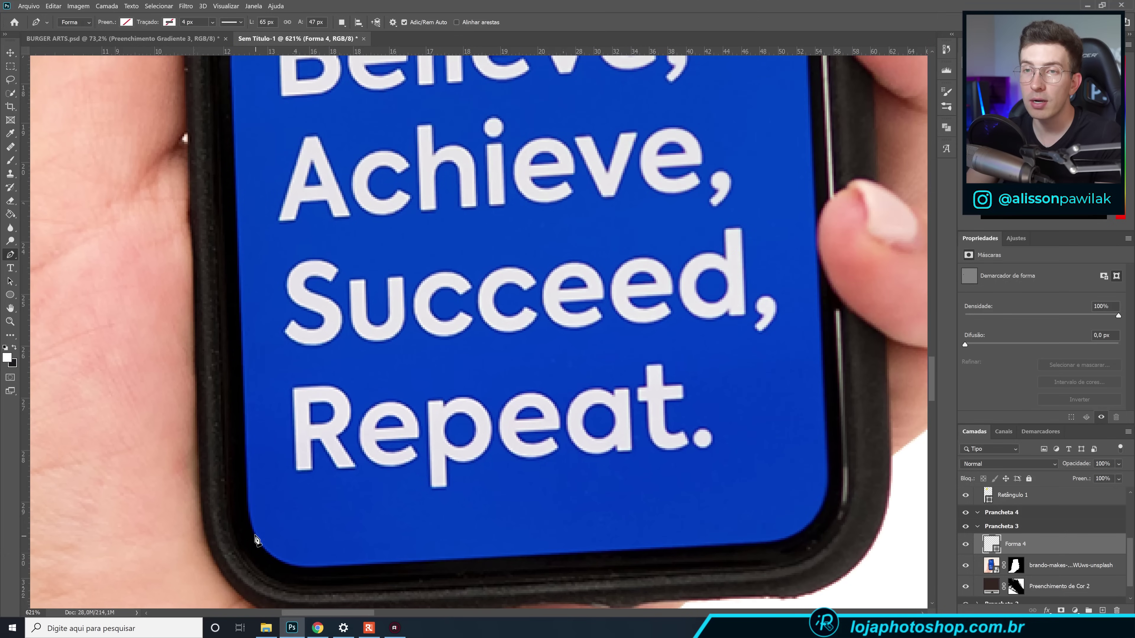
left_click(249, 509)
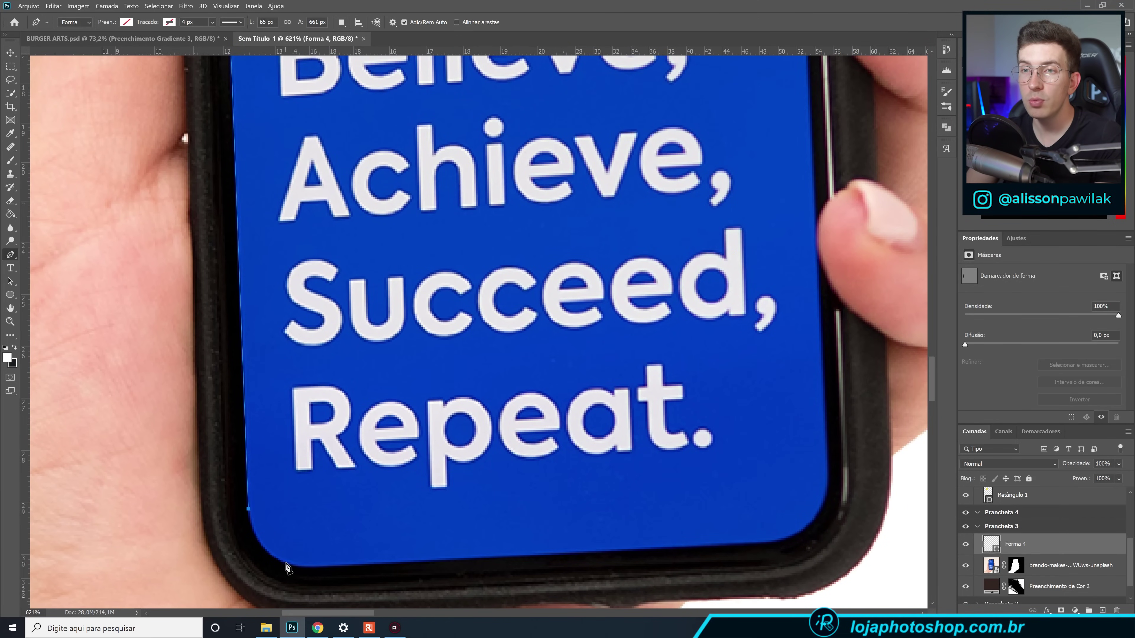
left_click_drag(305, 567, 359, 569)
left_click(764, 543)
left_click_drag(828, 478, 671, 608)
Trace the screen's upper-right corner and the underside of the notch, closing the pen shape at its starting point.
left_click(592, 199)
left_click_drag(536, 146, 485, 152)
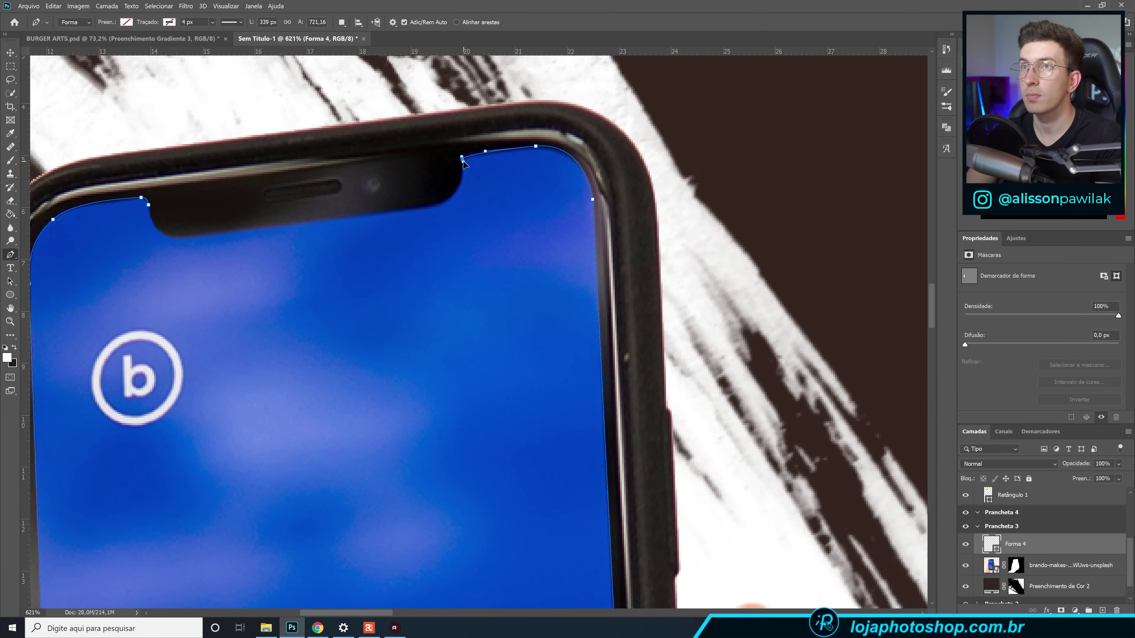
left_click_drag(446, 200, 368, 214)
left_click_drag(171, 236, 160, 233)
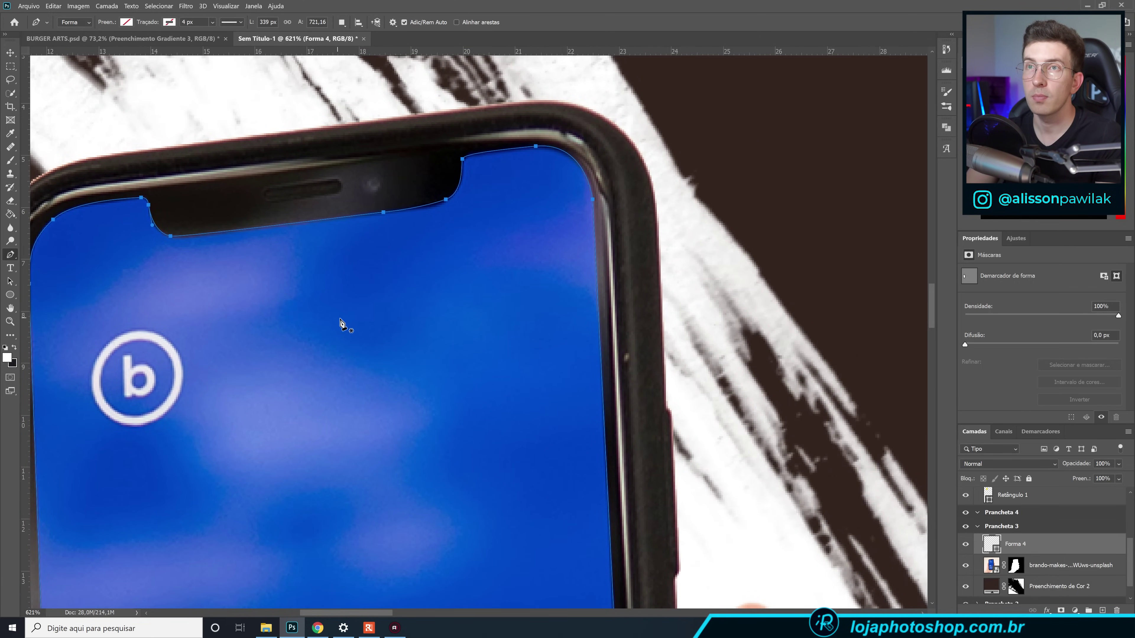
Fill the phone screen shape with the recently used orange and switch to the Move tool.
scroll(352, 325, "down", 5)
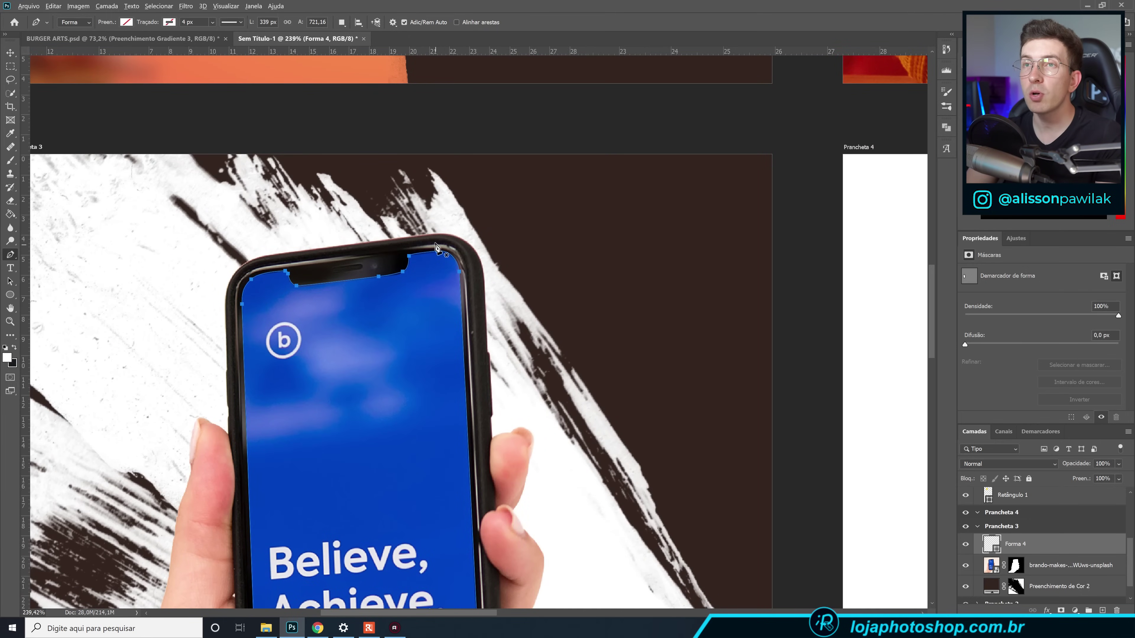
scroll(435, 246, "down", 2)
left_click(126, 22)
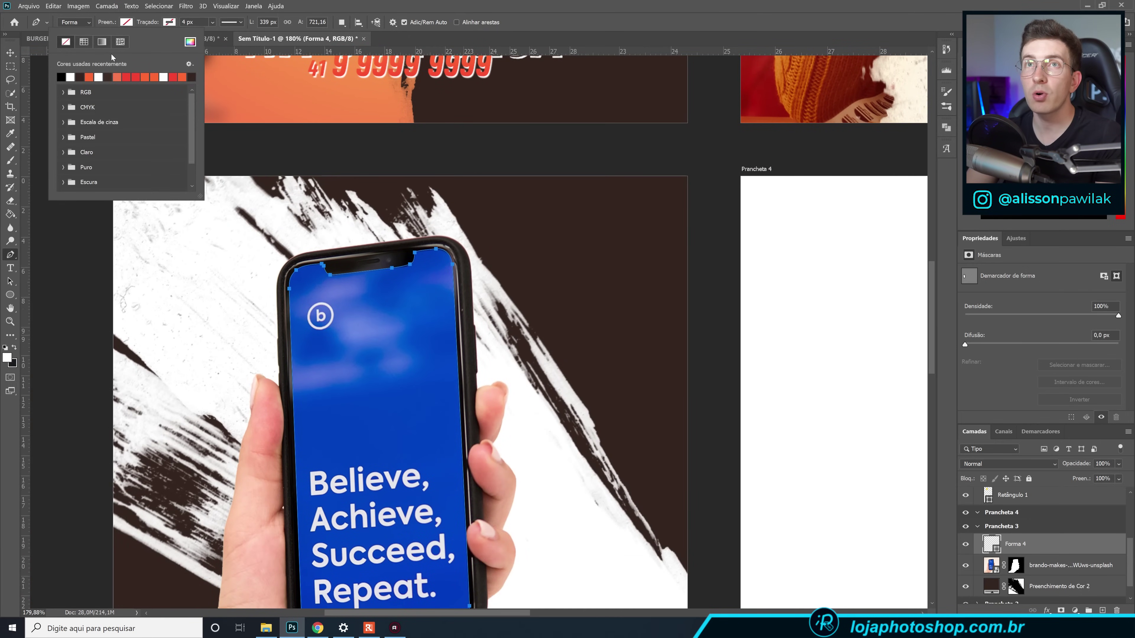
left_click(89, 76)
left_click(11, 52)
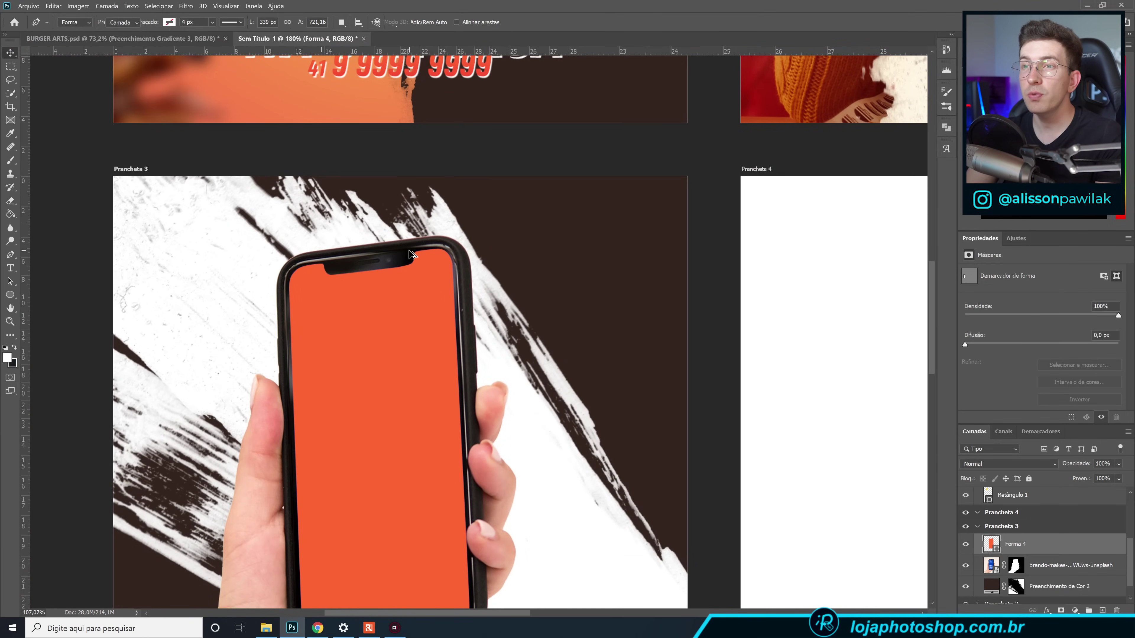
Add a Gradient Overlay effect to the phone screen shape layer Forma 4.
scroll(447, 340, "down", 5)
scroll(769, 179, "up", 1)
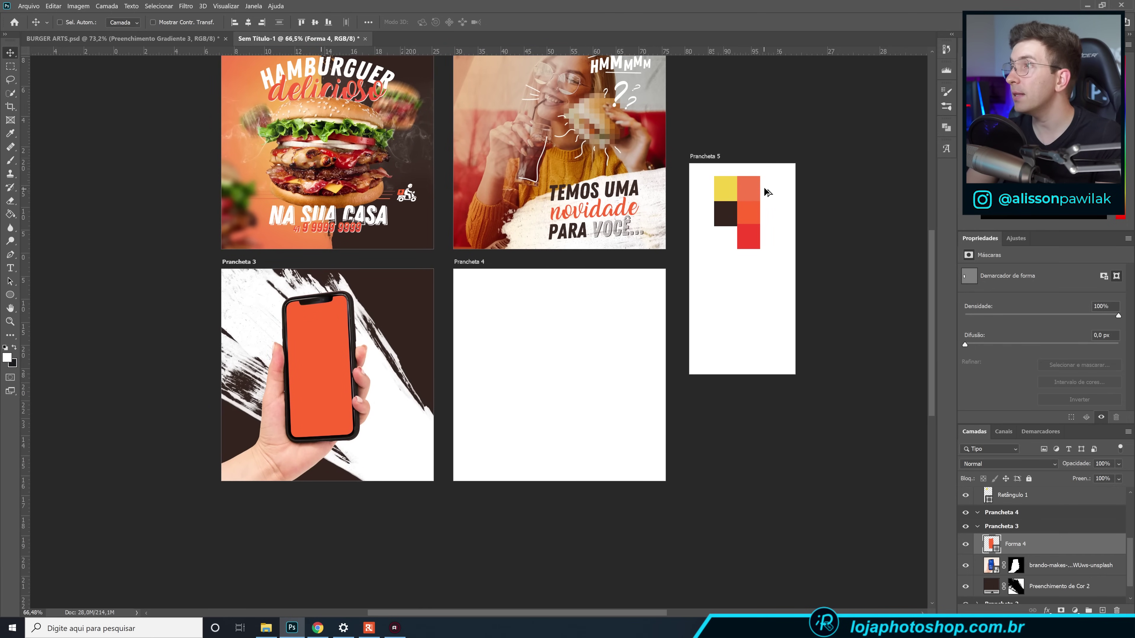
left_click_drag(465, 152, 480, 215)
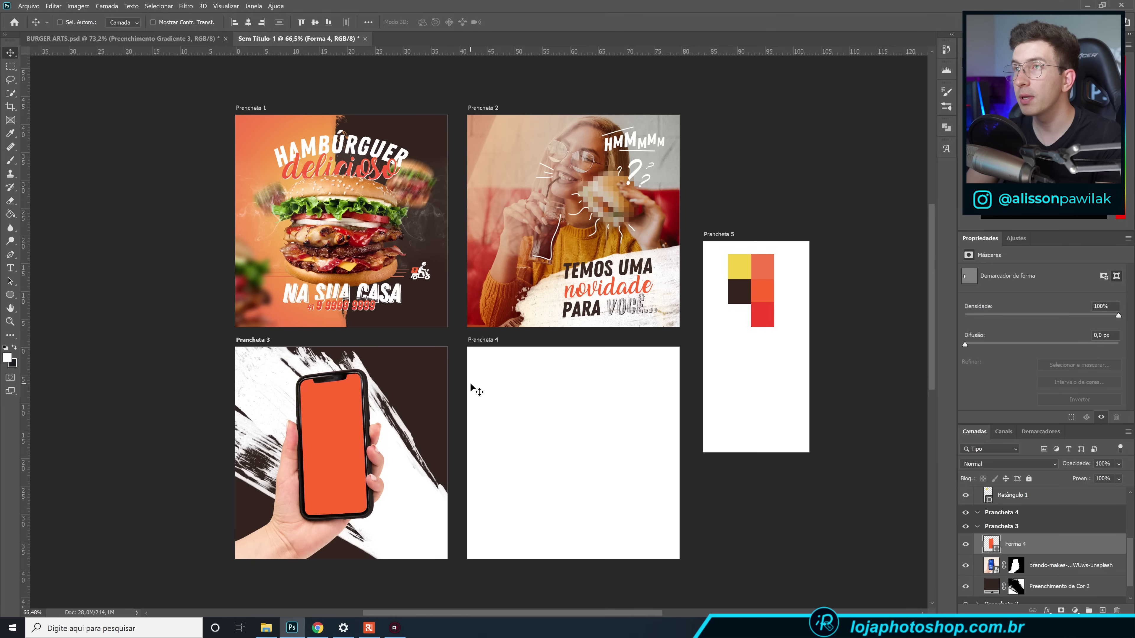
scroll(474, 394, "up", 1)
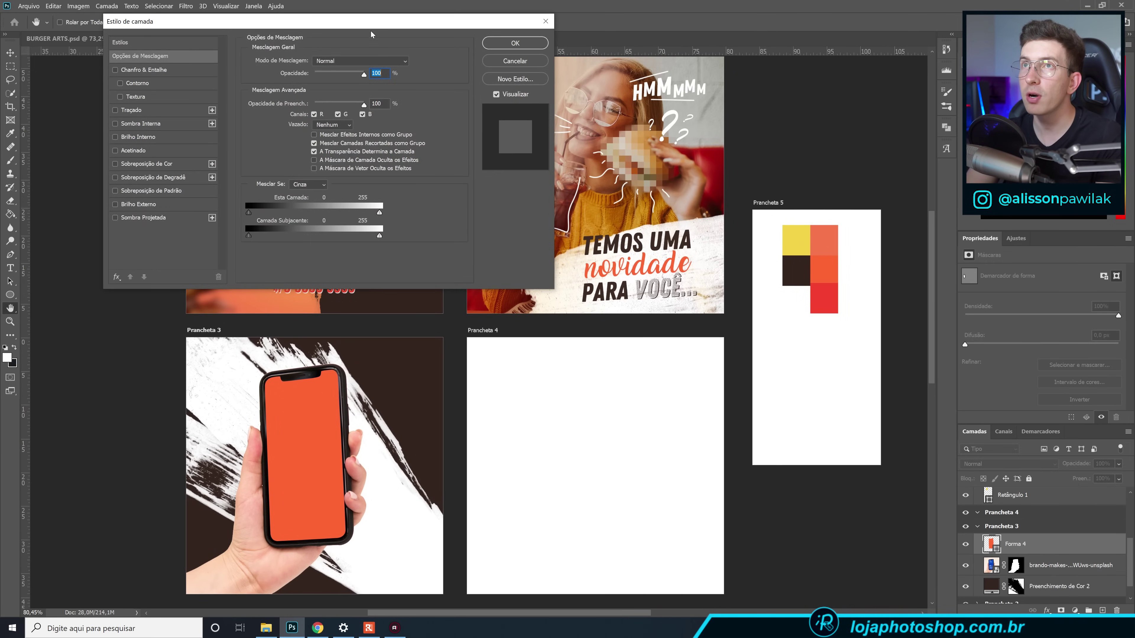
left_click_drag(371, 27, 561, 147)
left_click(361, 297)
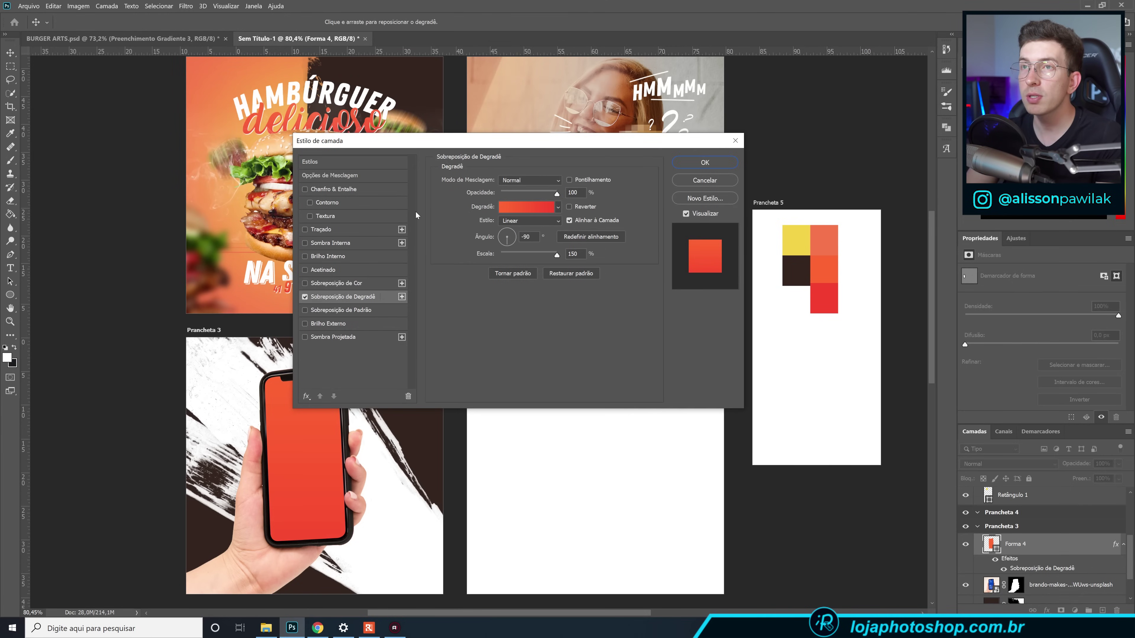
Change the overlay gradient's starting colour to the yellow palette swatch on Prancheta 5 and apply the layer style.
left_click_drag(454, 143, 394, 83)
left_click(447, 147)
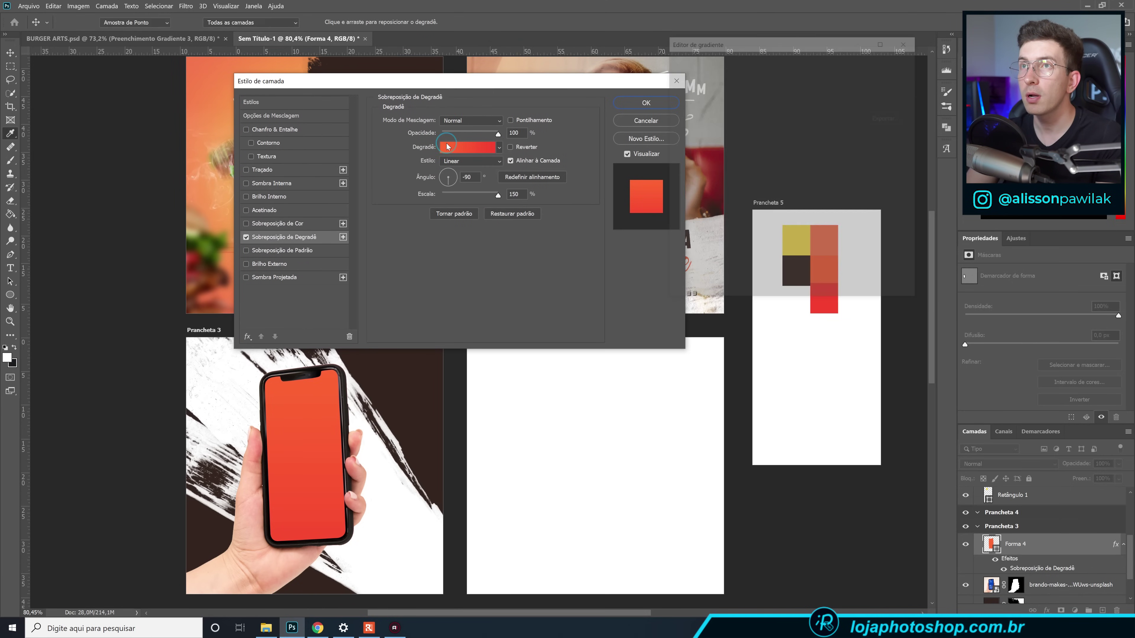
left_click_drag(735, 40, 551, 307)
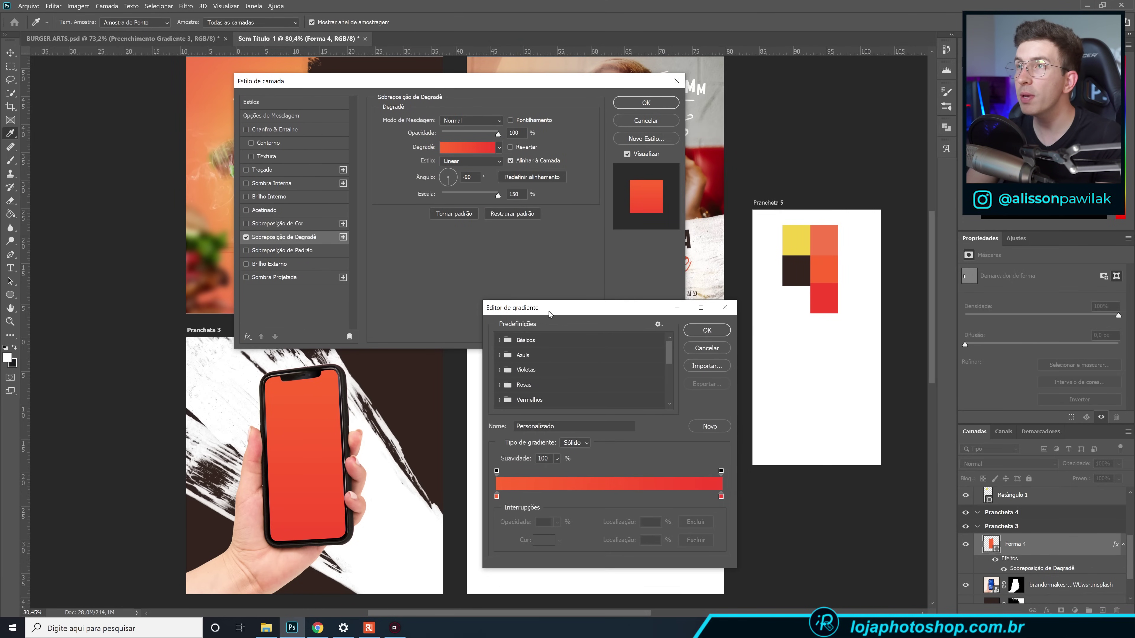
left_click(497, 497)
left_click(544, 540)
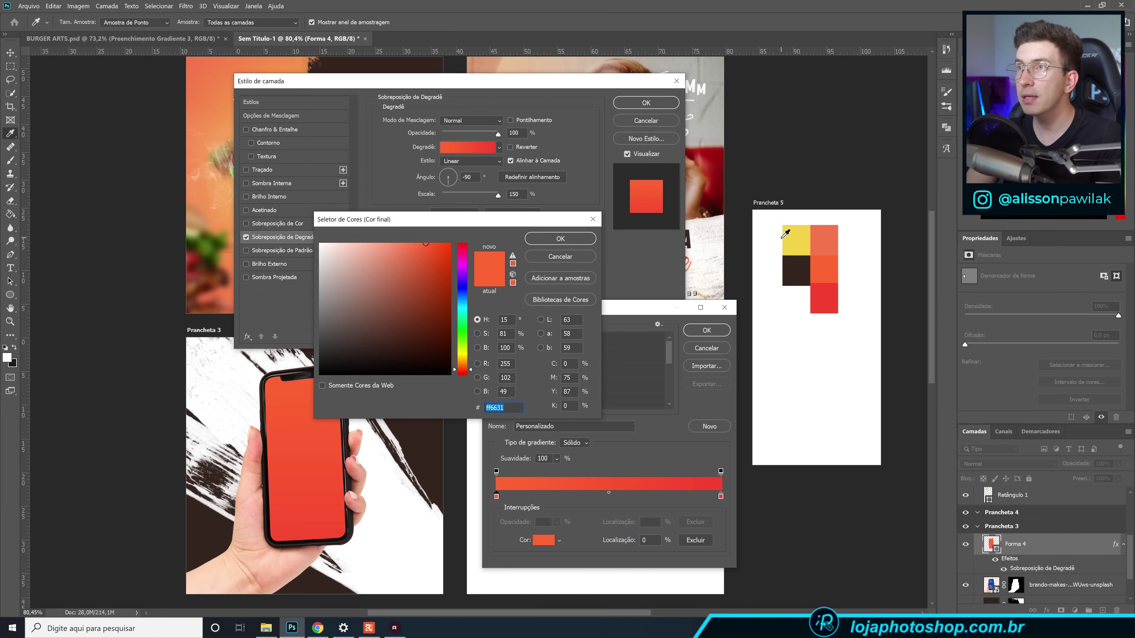
left_click(793, 234)
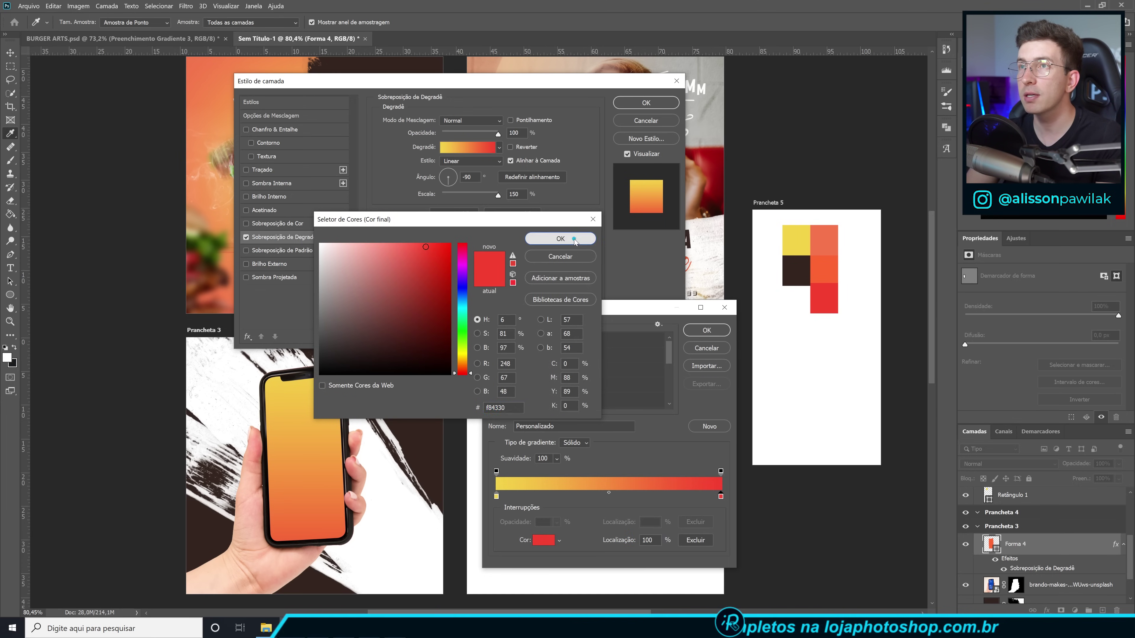
left_click(572, 241)
left_click(707, 329)
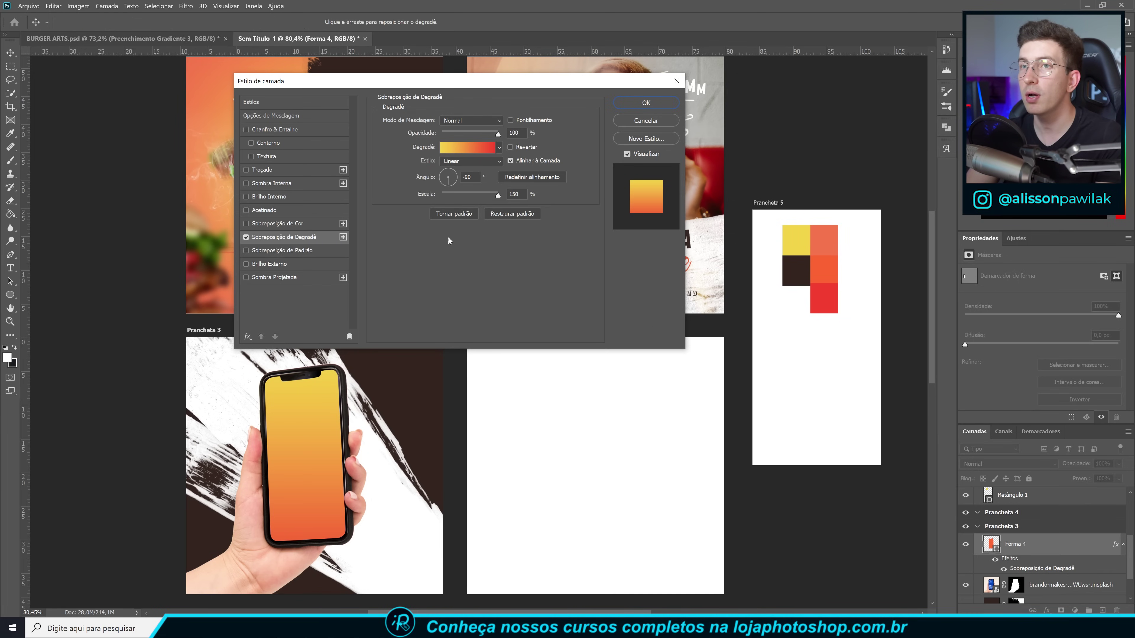
mouse_move(335, 500)
left_mouse_down()
mouse_move(332, 450)
mouse_move(333, 502)
left_mouse_up()
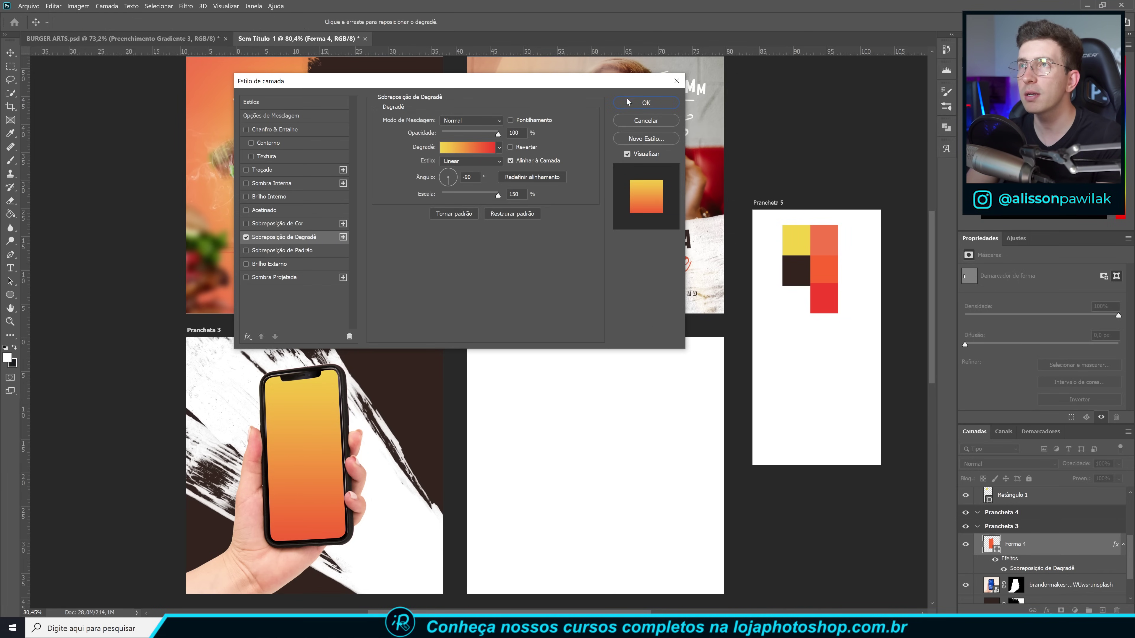
key("Return")
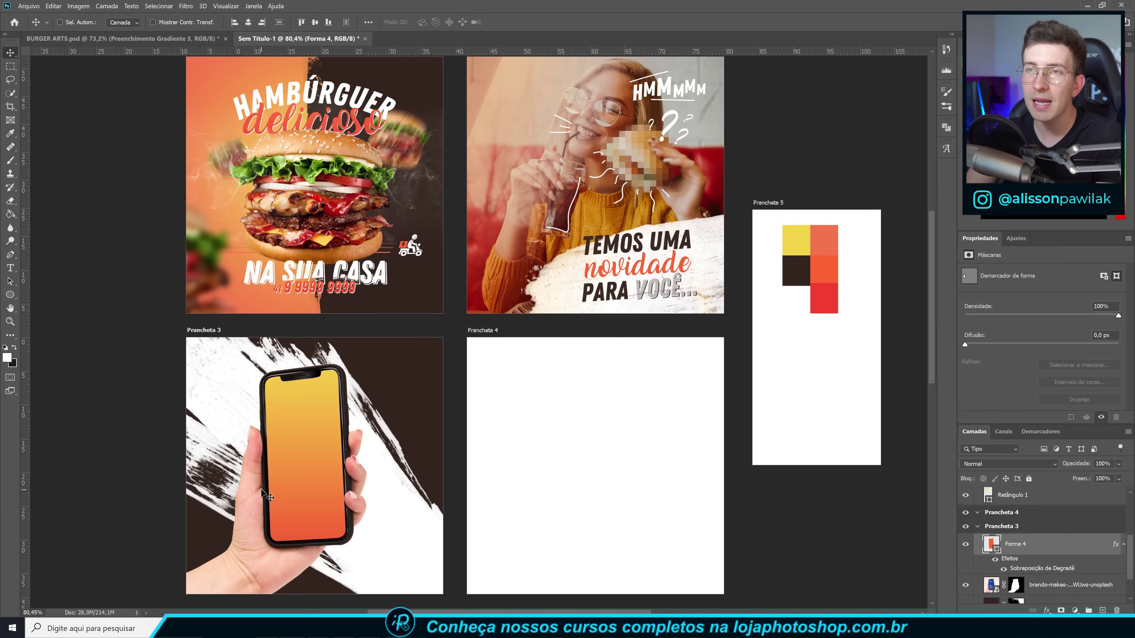
Place the separated-layers hamburger PNG in Prancheta 3 and position it over the phone screen.
scroll(252, 505, "up", 2)
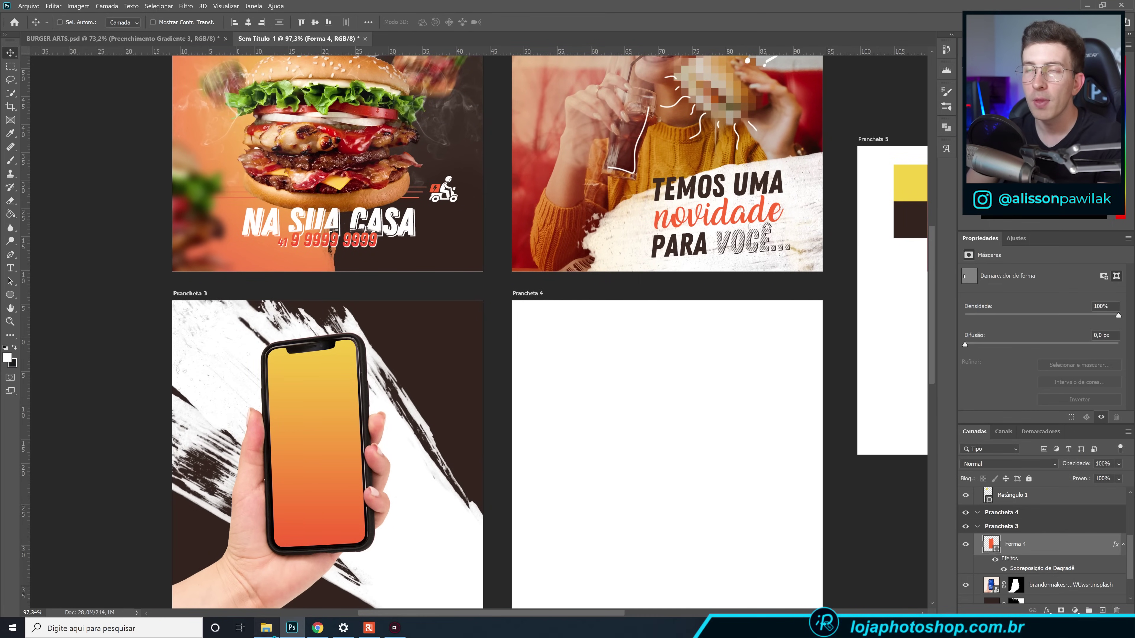
key("alt+Tab")
left_click_drag(395, 80, 335, 501)
left_click_drag(338, 548, 329, 511)
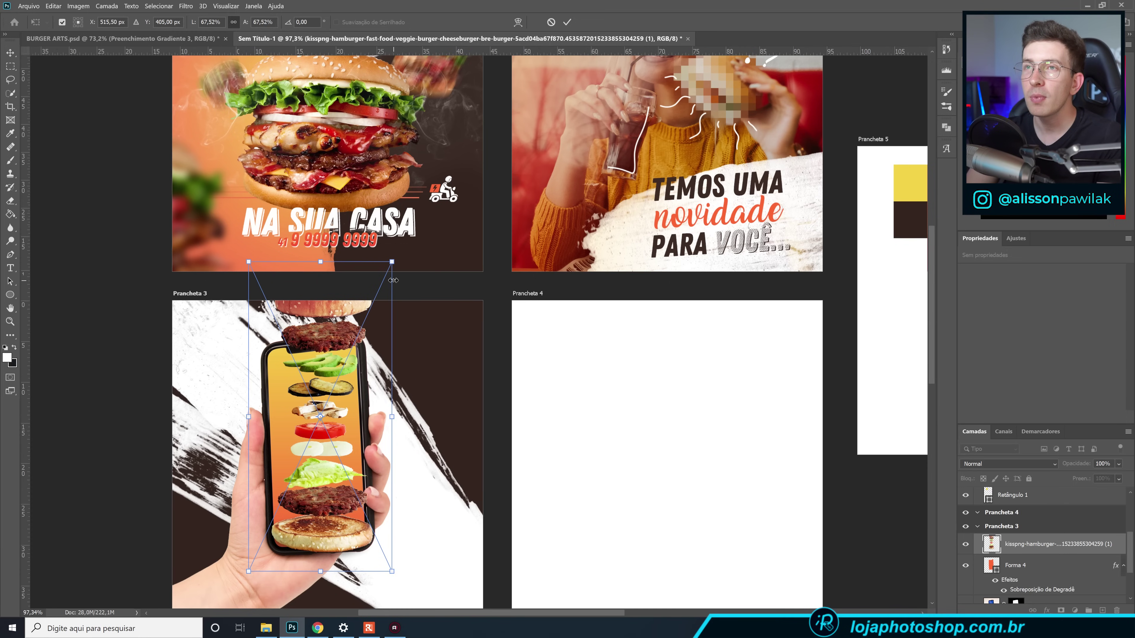
left_click_drag(373, 312, 371, 315)
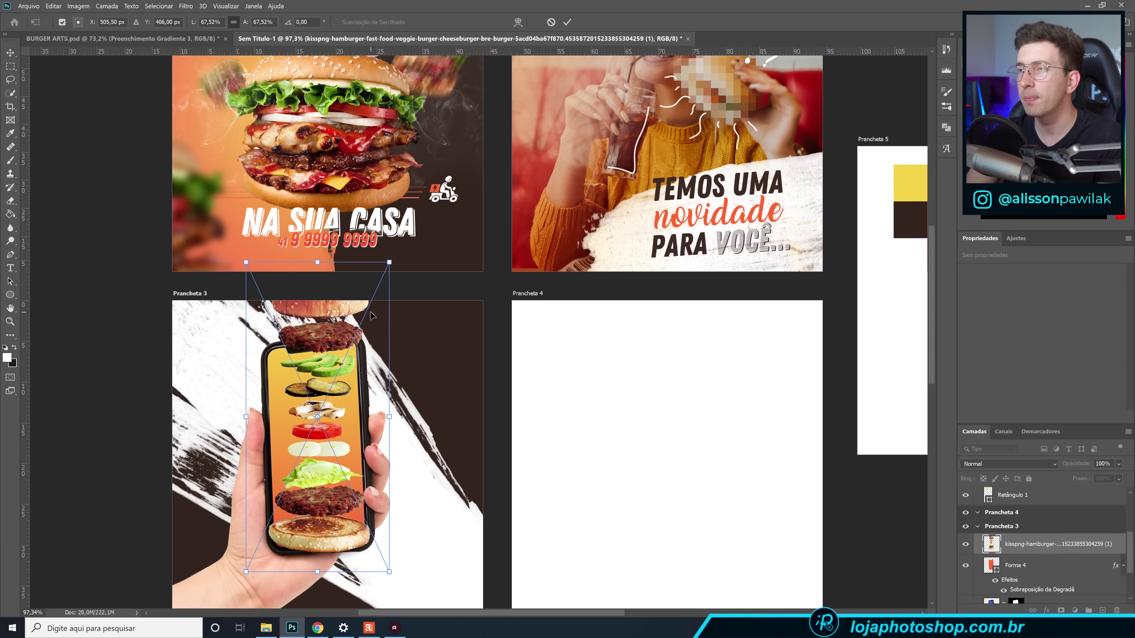
Scale the placed burger to 59.21% and rotate it about 1.5° so it fits the phone, keeping the transformation.
left_click_drag(390, 263, 362, 328)
left_click_drag(395, 281, 381, 311)
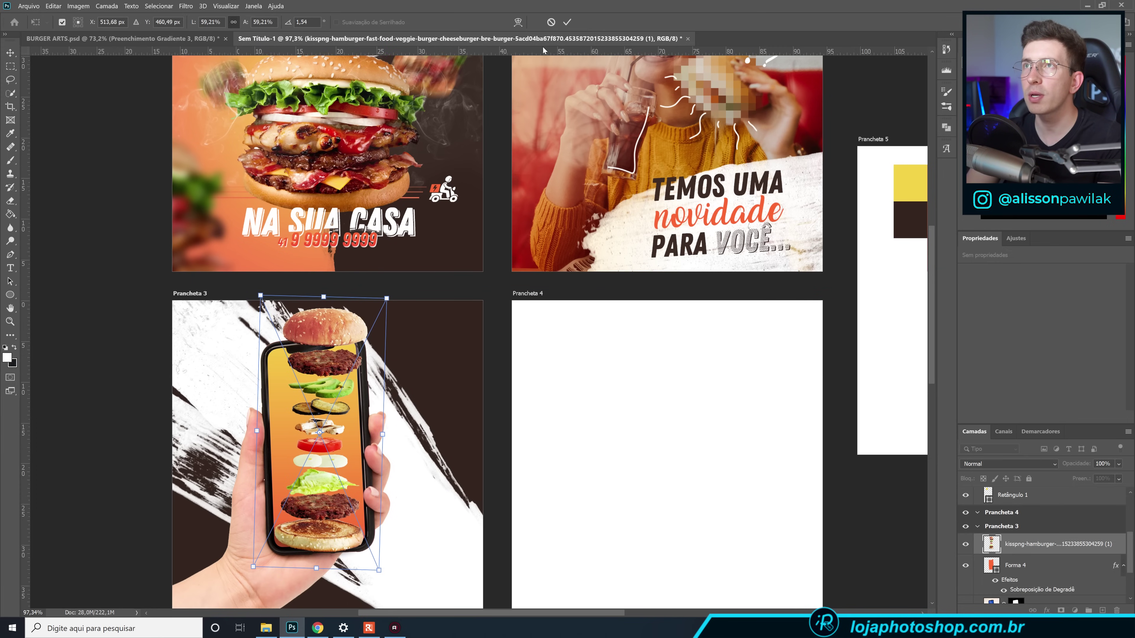
key("Return")
Move the Forma 4 screen shape and the hand-with-phone photo together slightly down on Prancheta 3.
scroll(371, 422, "down", 1)
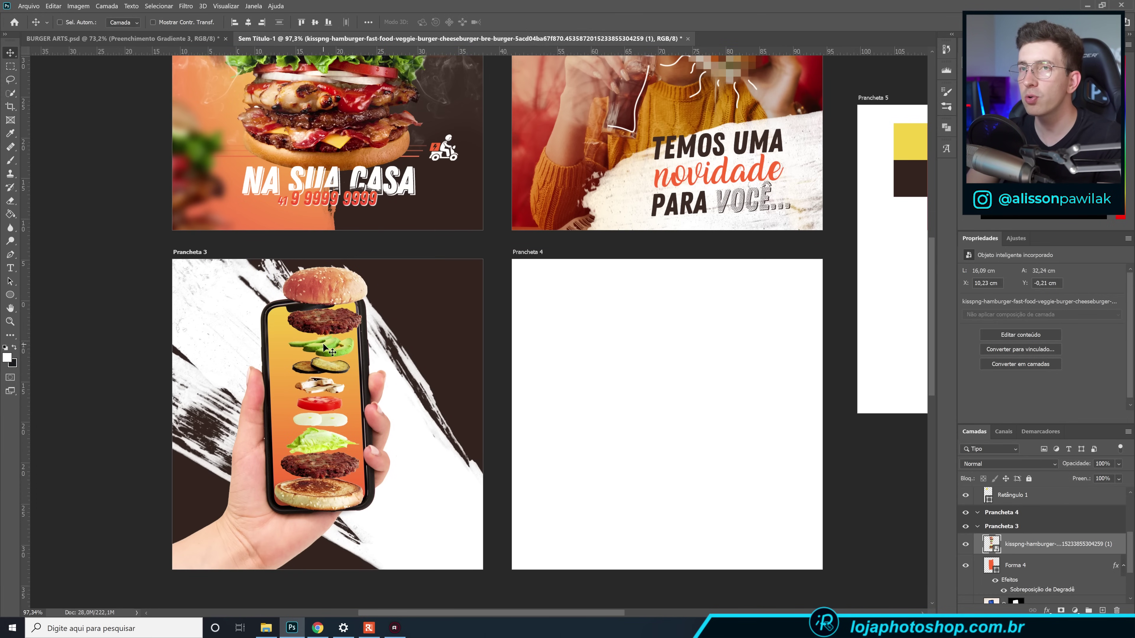
scroll(1035, 563, "down", 3)
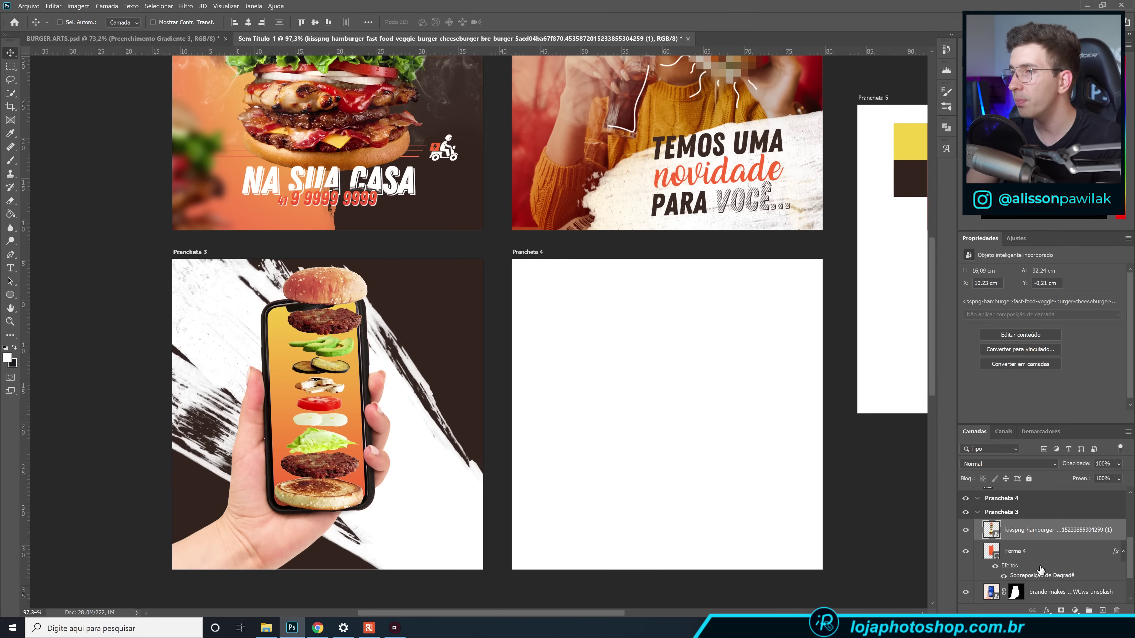
left_click(1025, 510)
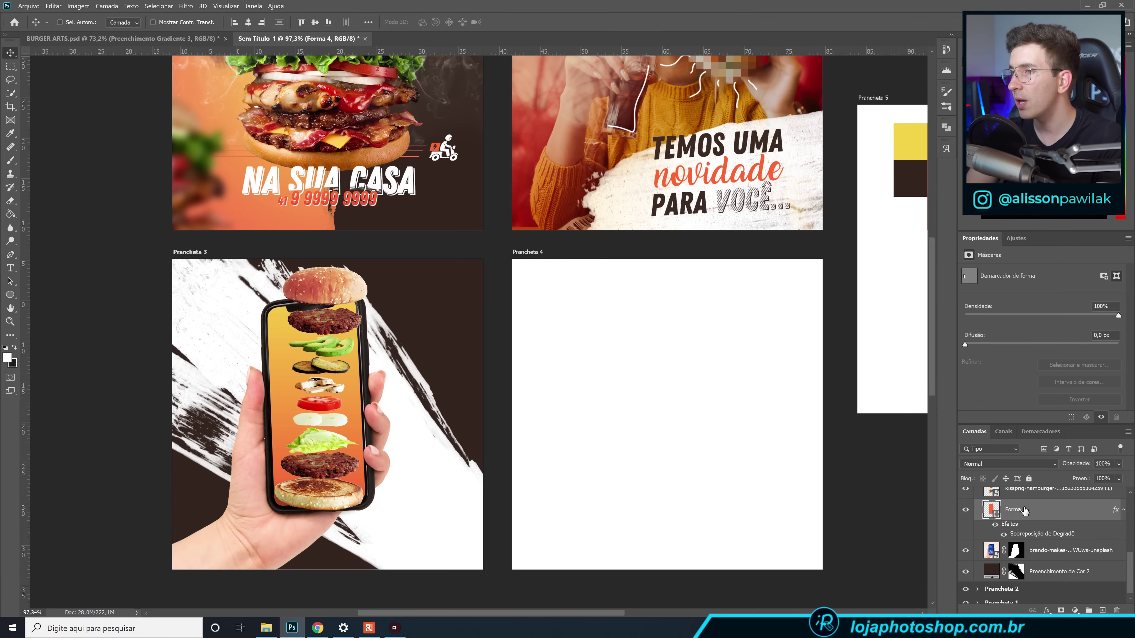
left_click(1030, 550, "ctrl")
left_click_drag(316, 503, 293, 527)
Reposition the burger layer over the moved phone and enlarge it slightly to 16.37 by 32.84 cm.
left_click(1027, 495)
mouse_move(341, 483)
left_mouse_down()
mouse_move(350, 474)
mouse_move(346, 489)
left_mouse_up()
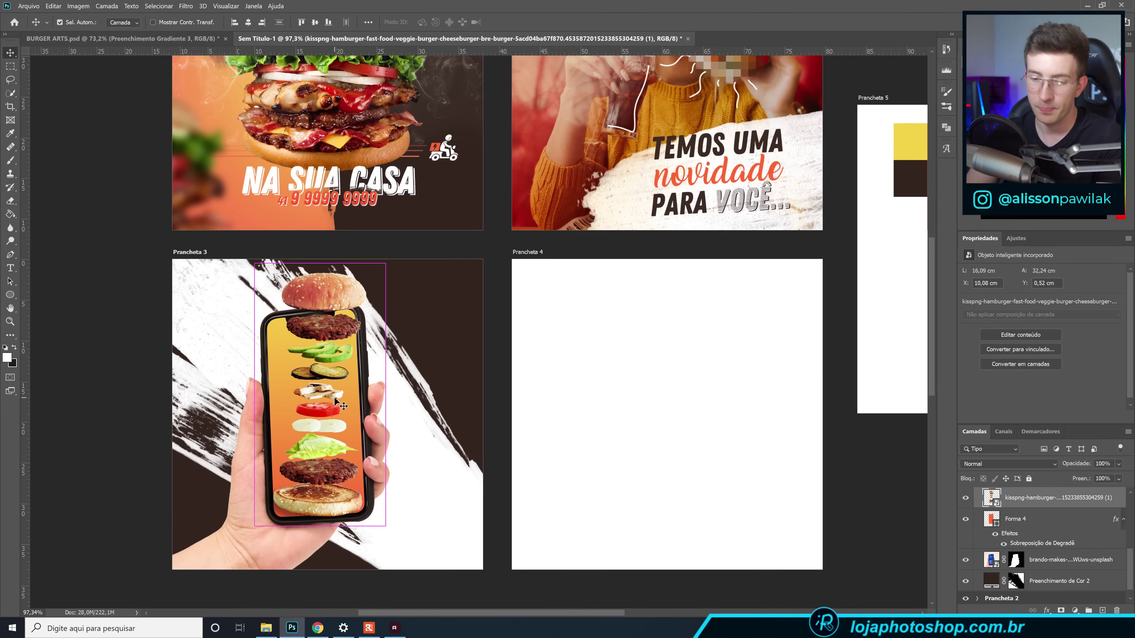
key("ctrl+t")
left_click_drag(251, 530, 249, 536)
left_click(567, 23)
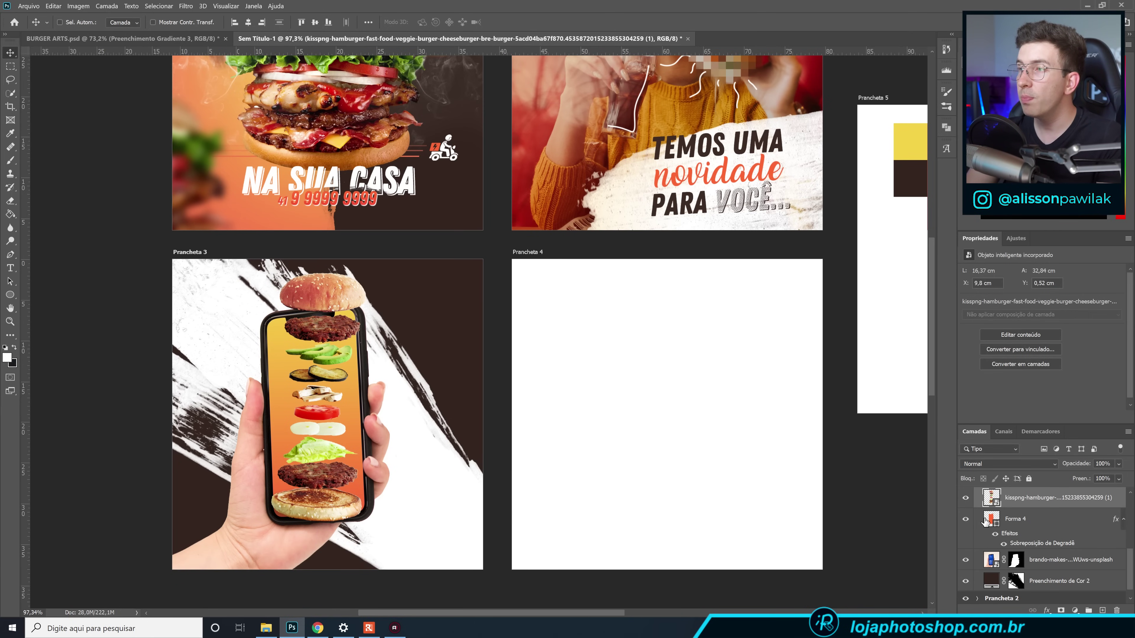
Add a layer mask to the burger layer, load the Forma 4 shape as a selection and invert it.
key("ctrl")
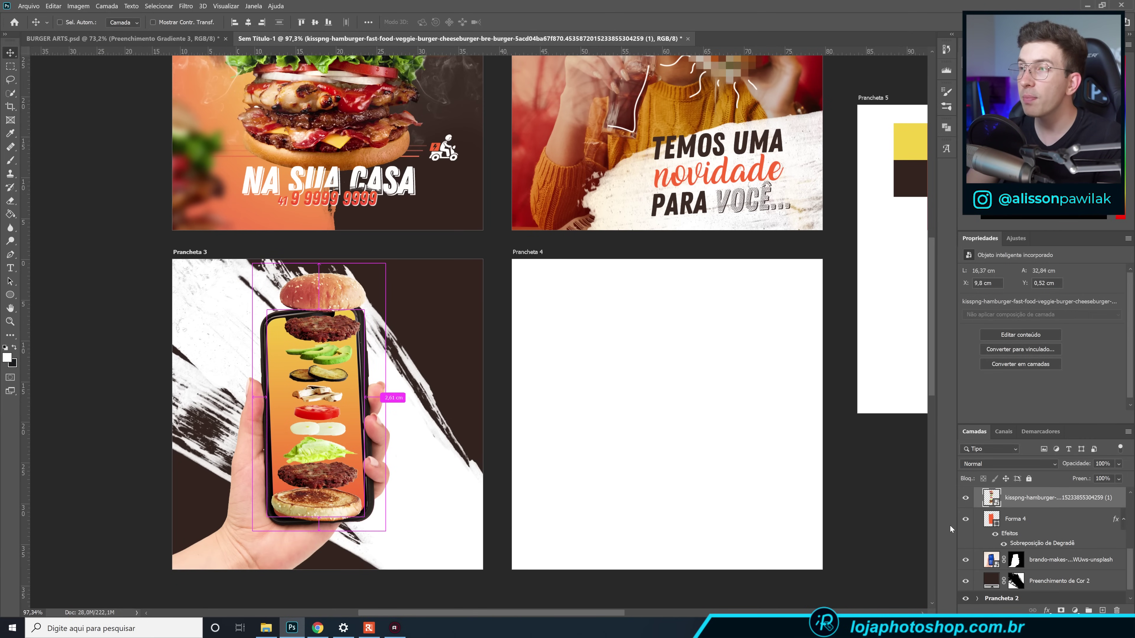
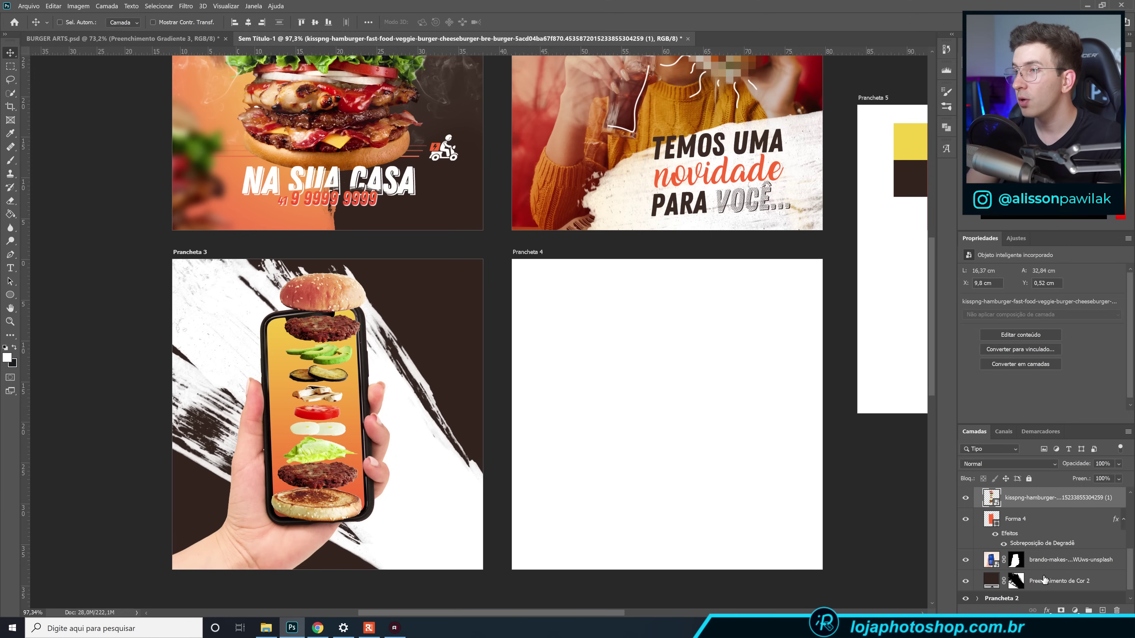
left_click(1061, 610)
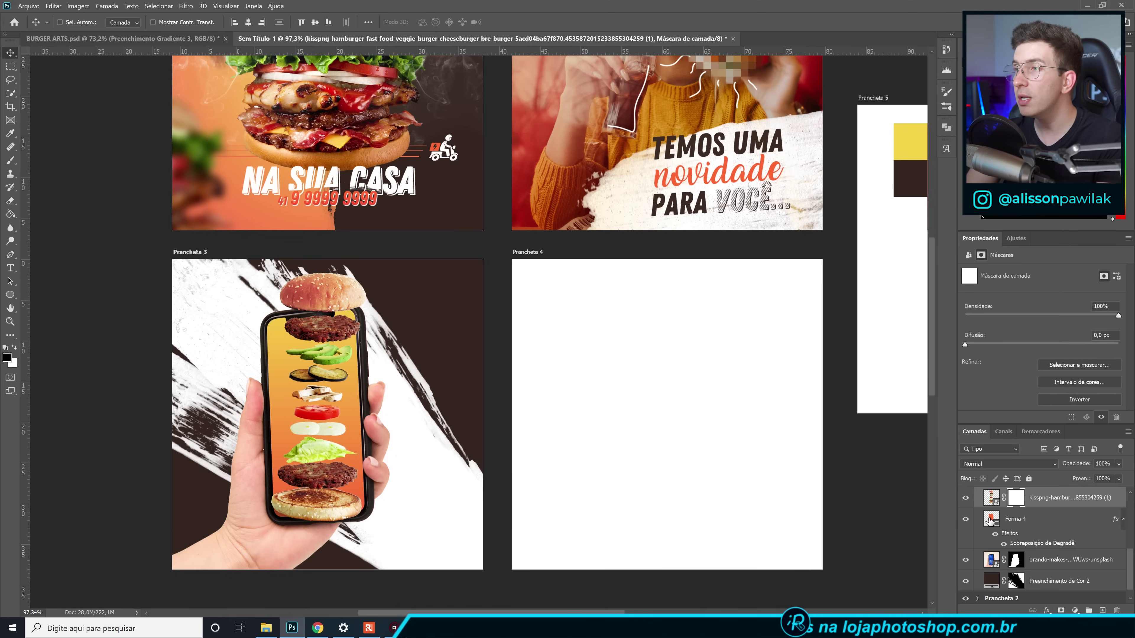
key("ctrl")
left_click(990, 520, "ctrl")
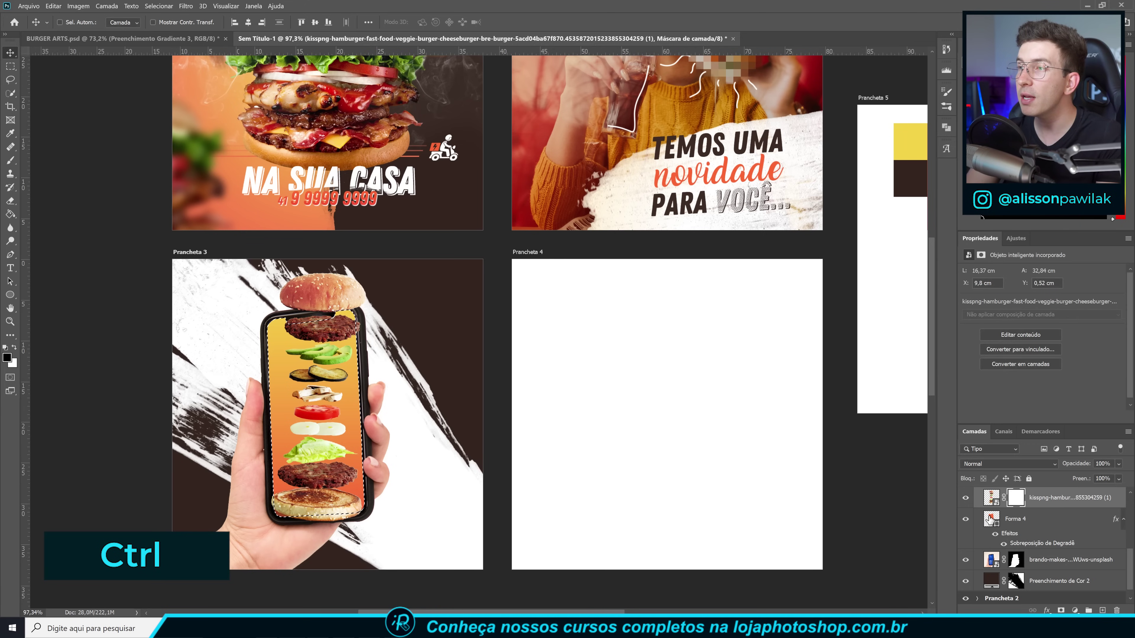
scroll(285, 354, "left", 1)
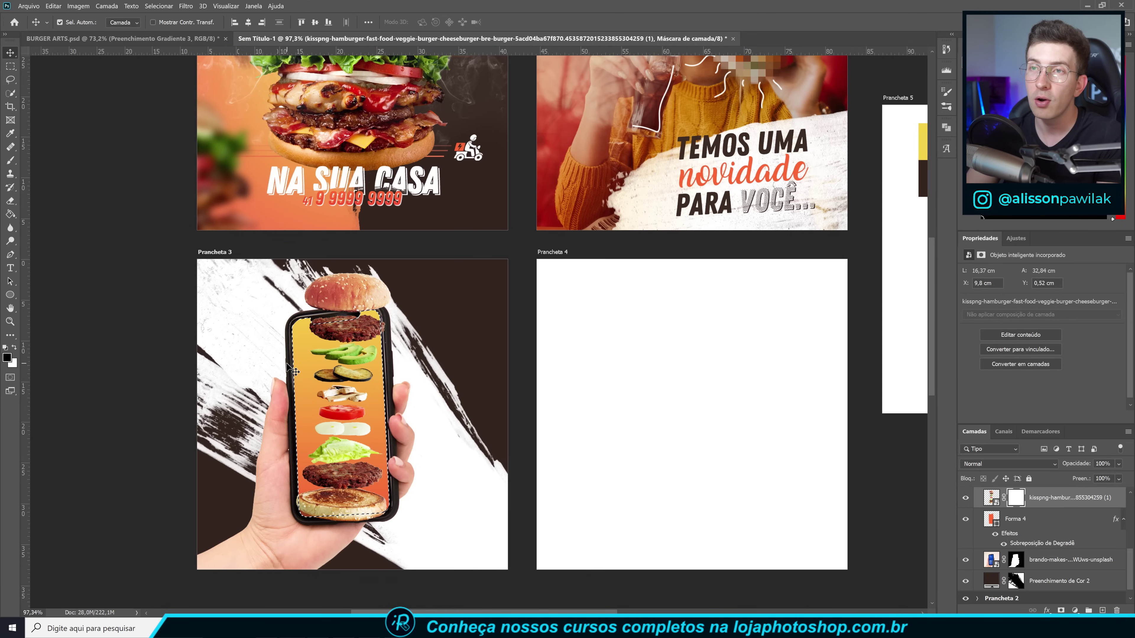
scroll(315, 386, "up", 2)
scroll(306, 306, "down", 2)
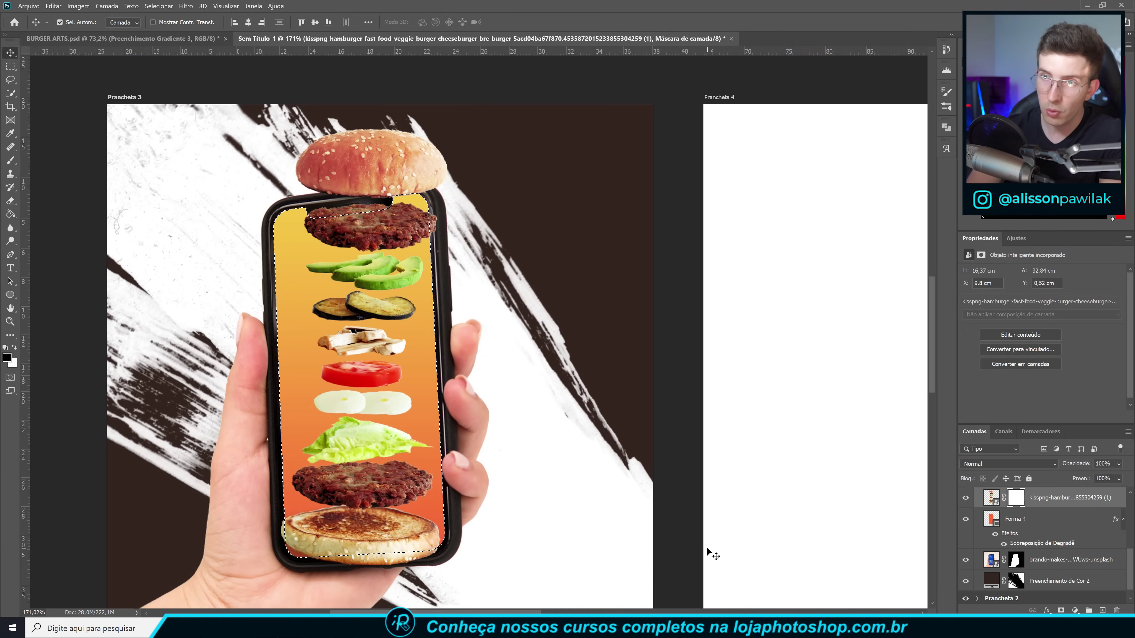
key("ctrl+shift+i")
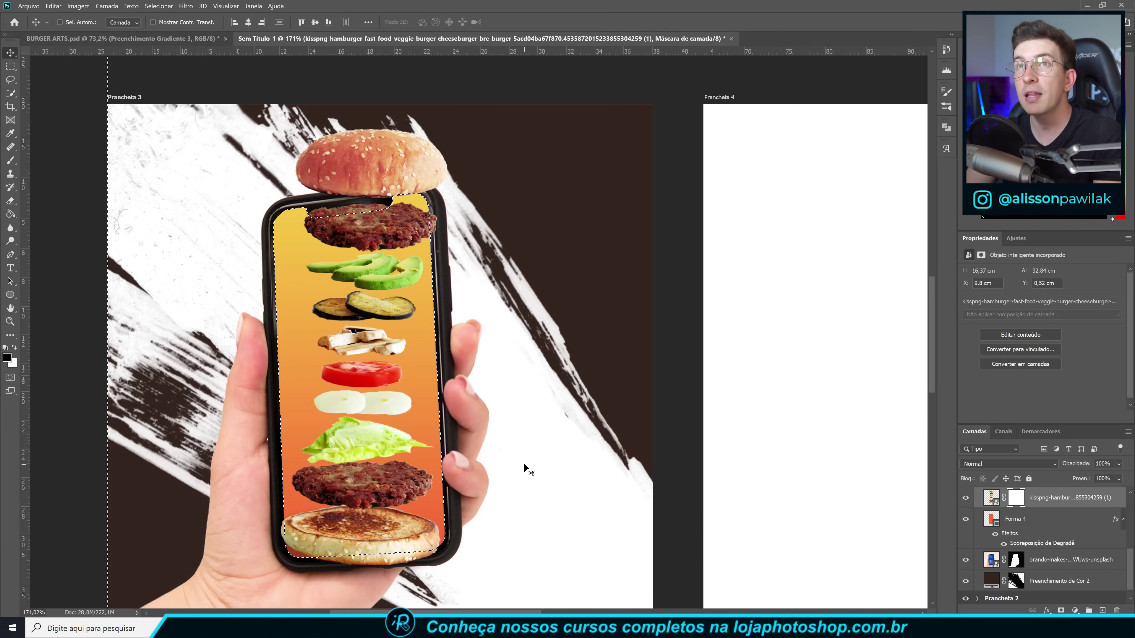
Set up the Brush tool with a round brush tip at a size of about 383 px.
left_click(11, 160)
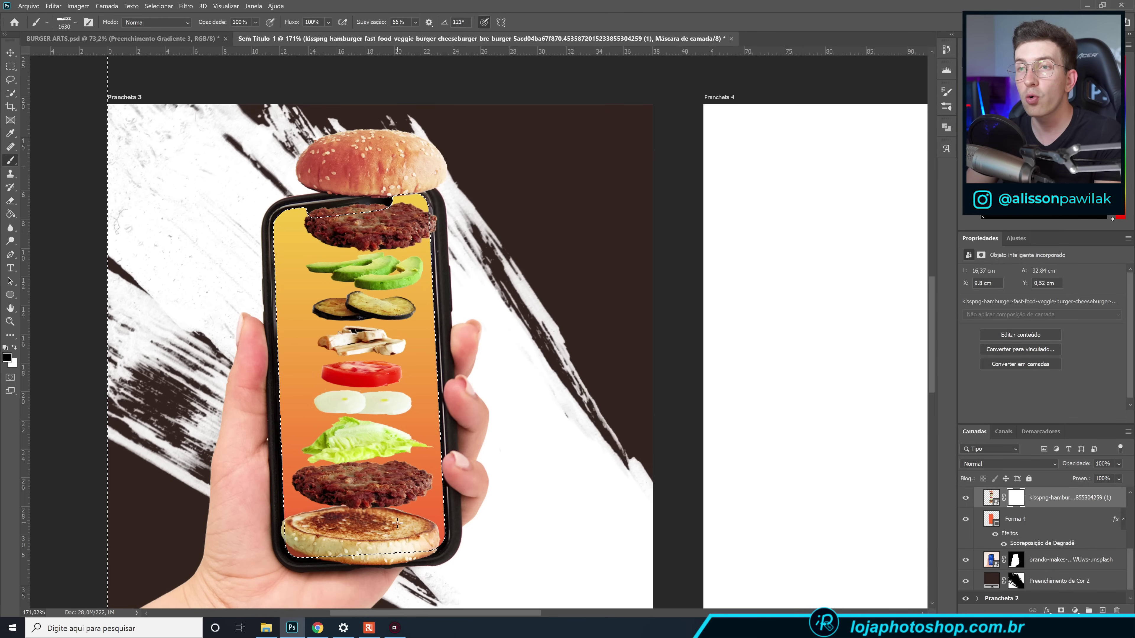
left_click_drag(502, 441, 67, 441)
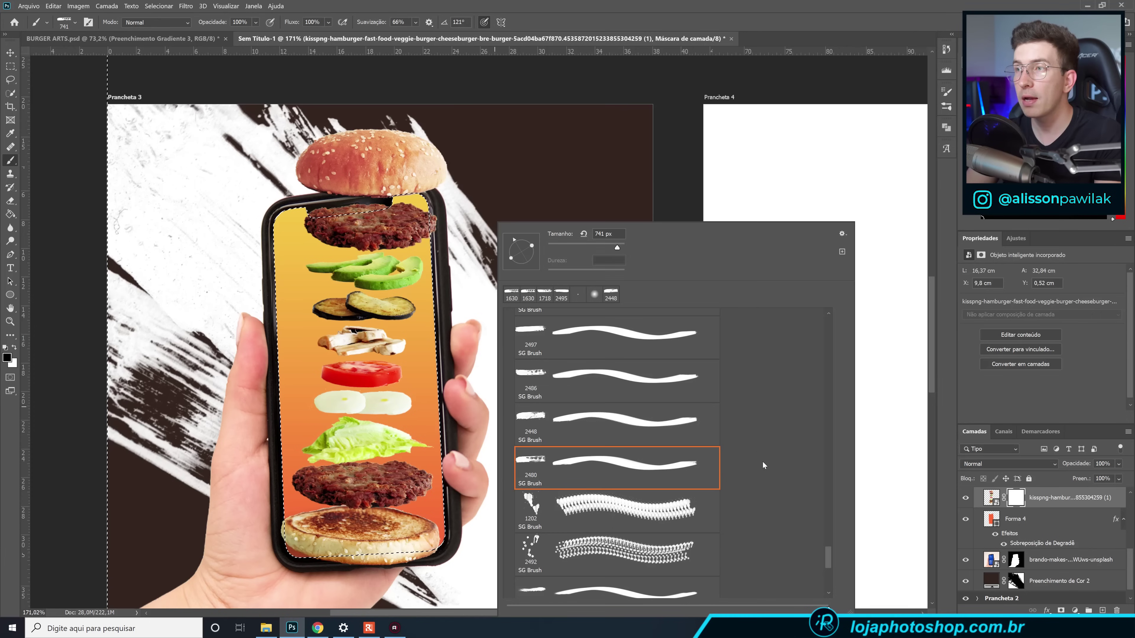
scroll(824, 553, "up", 10)
double_click(626, 429)
left_click_drag(465, 402, 340, 429)
Paint black on the burger's mask around the phone's lower edge to hide the overhanging bun, and deselect.
scroll(292, 518, "down", 2)
mouse_move(293, 518)
left_mouse_down()
mouse_move(367, 492)
mouse_move(203, 532)
mouse_move(481, 482)
mouse_move(382, 485)
left_mouse_up()
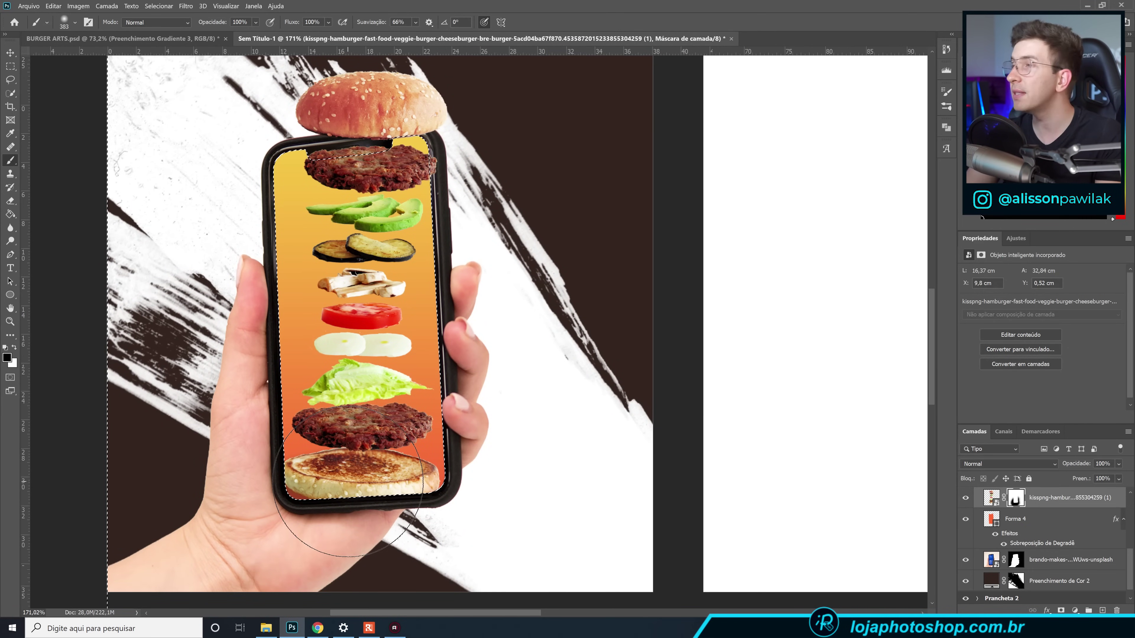
key("ctrl+d")
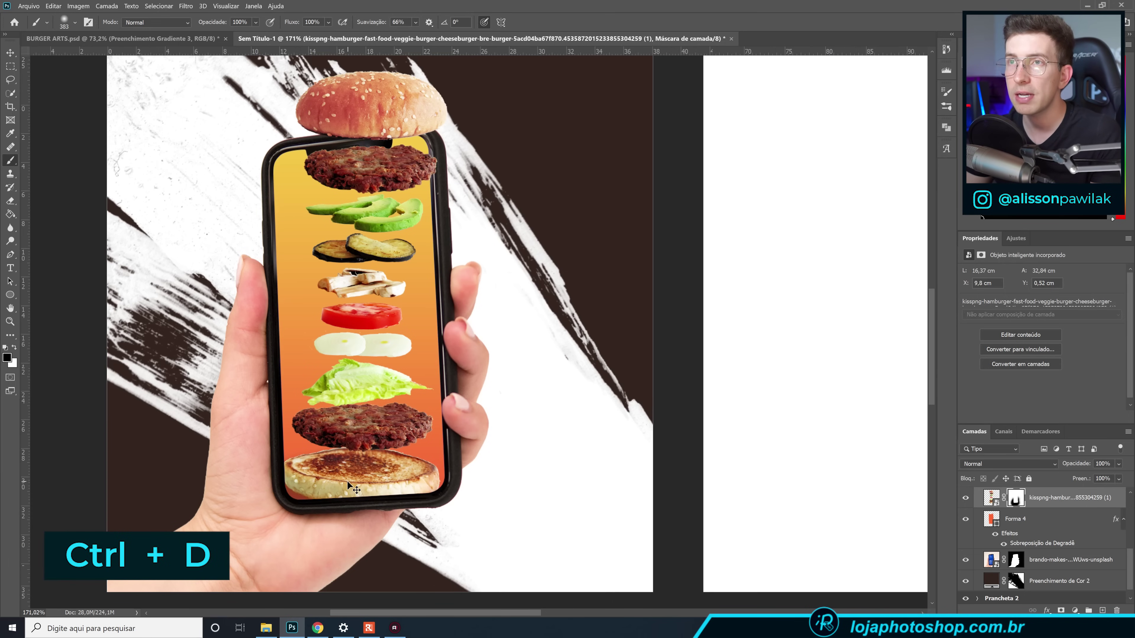
Rotate the burger layer clockwise about 7° and fit it over the phone at about 18.49 by 32.07 cm.
scroll(429, 446, "down", 3)
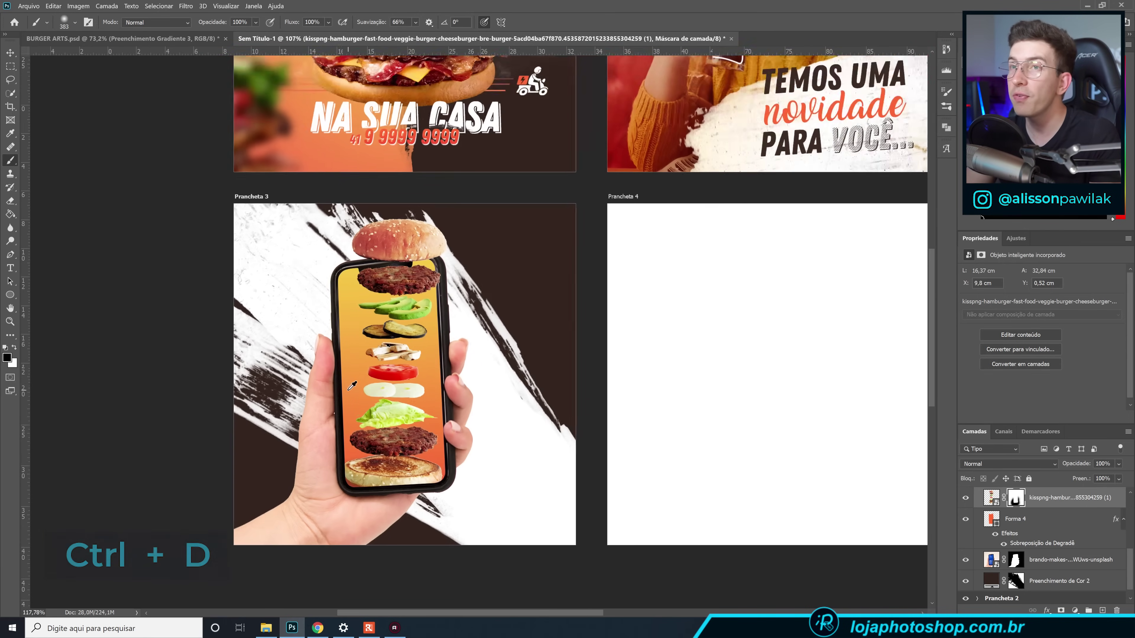
scroll(347, 390, "up", 2)
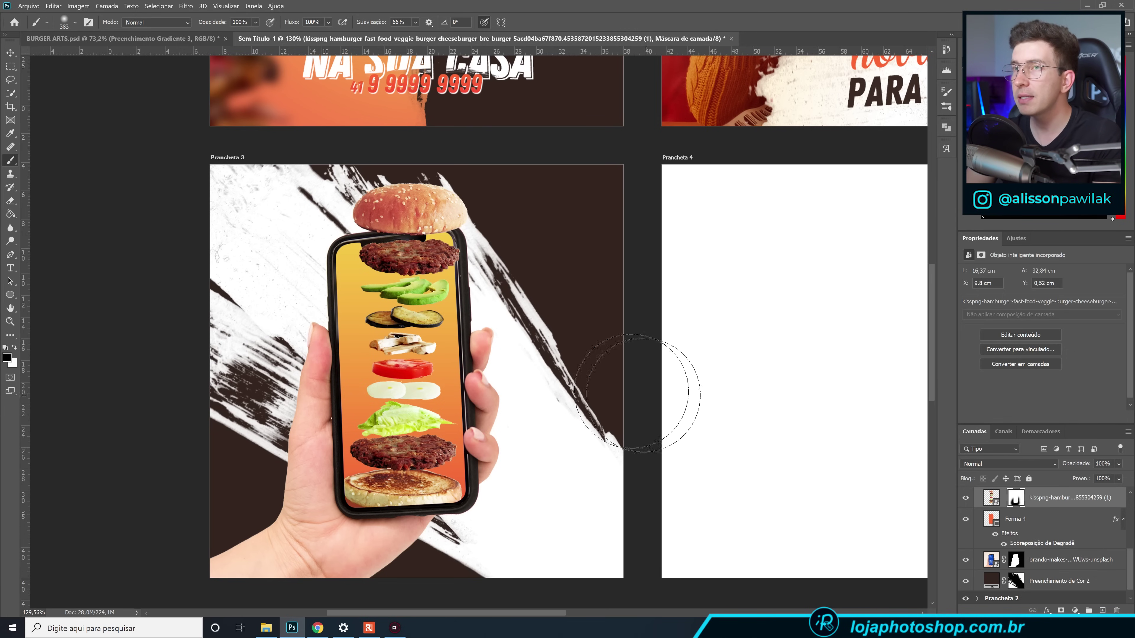
left_click(991, 498)
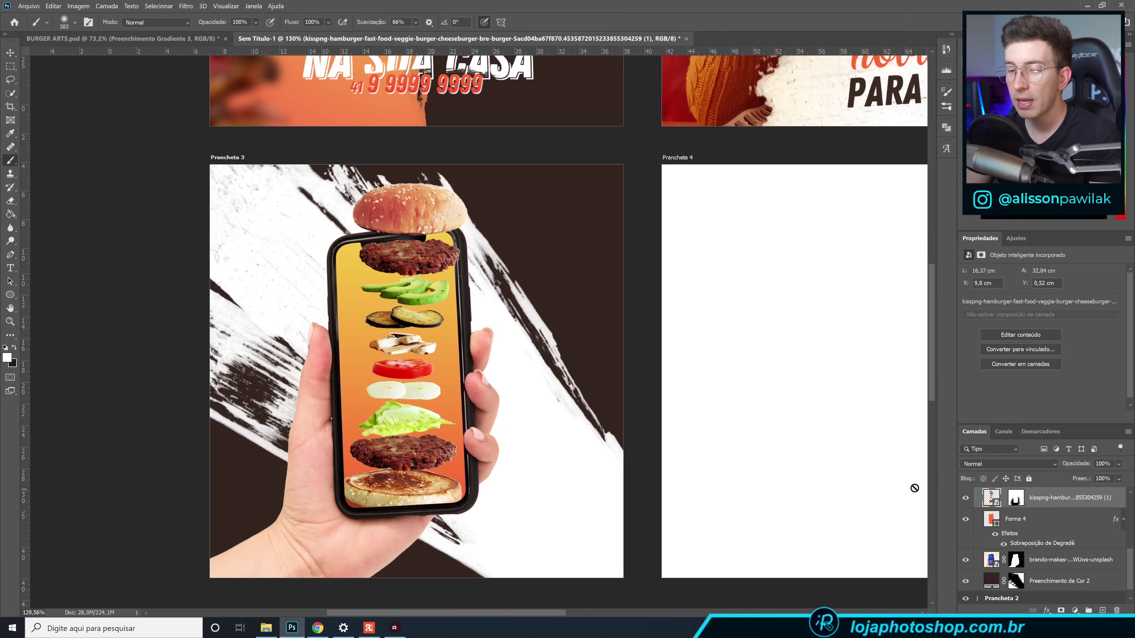
key("ctrl+t")
left_click_drag(503, 175, 541, 163)
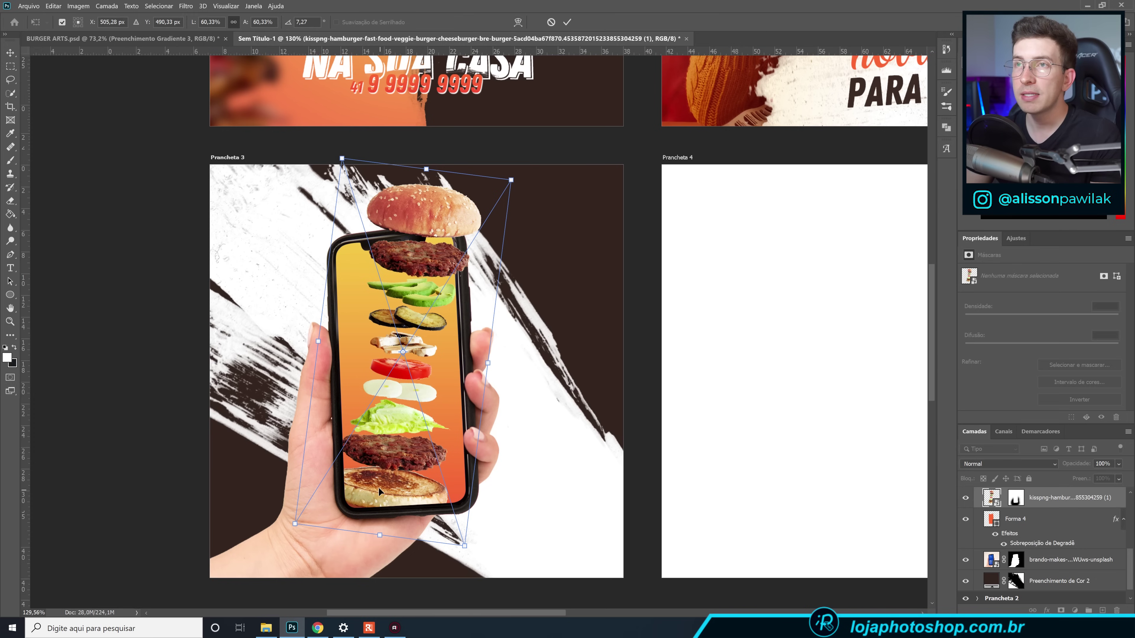
left_click_drag(511, 181, 518, 201)
key("Return")
key("b")
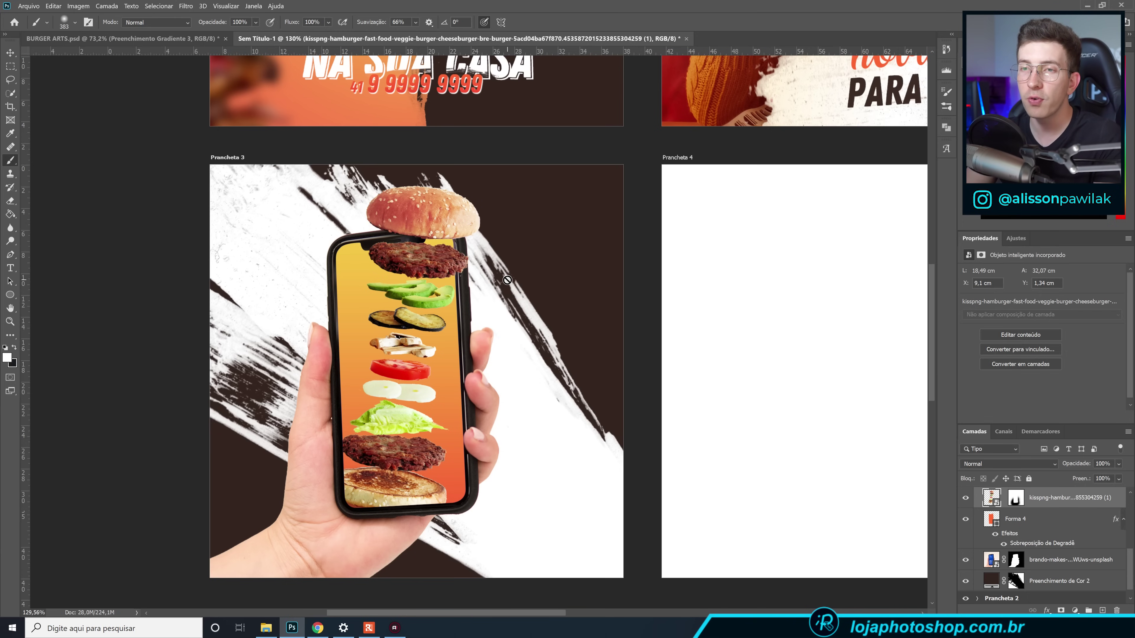
Add a text layer above the burger reading ESTAMOS NO APP AIQHOME on three lines, in Zing Rust Demo at 133.77 pt.
left_click(1103, 611)
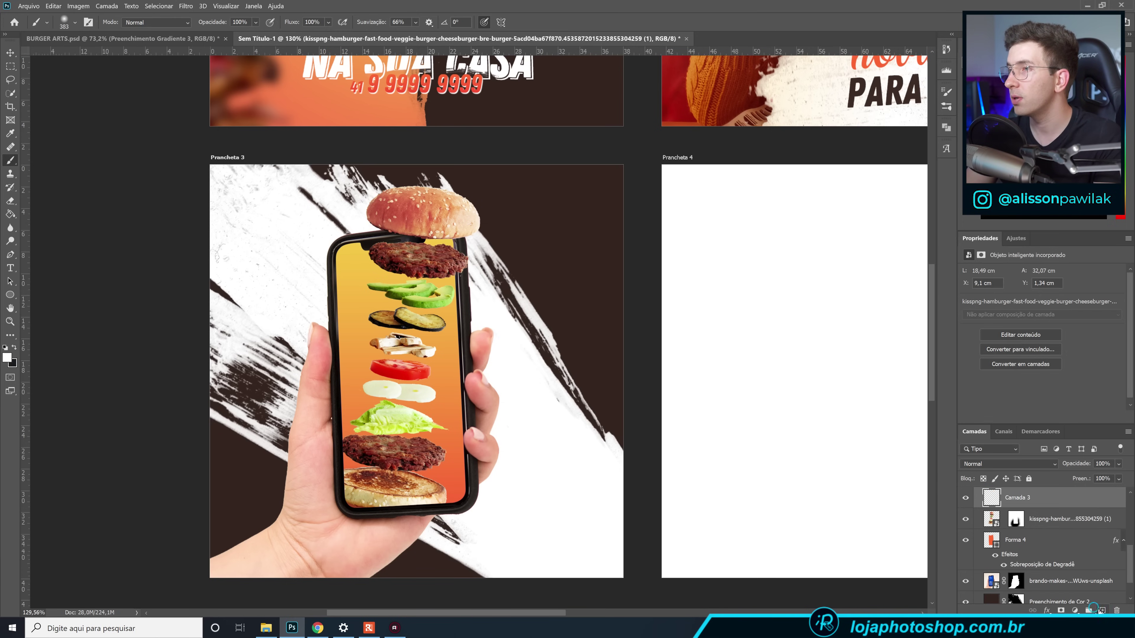
left_click(11, 268)
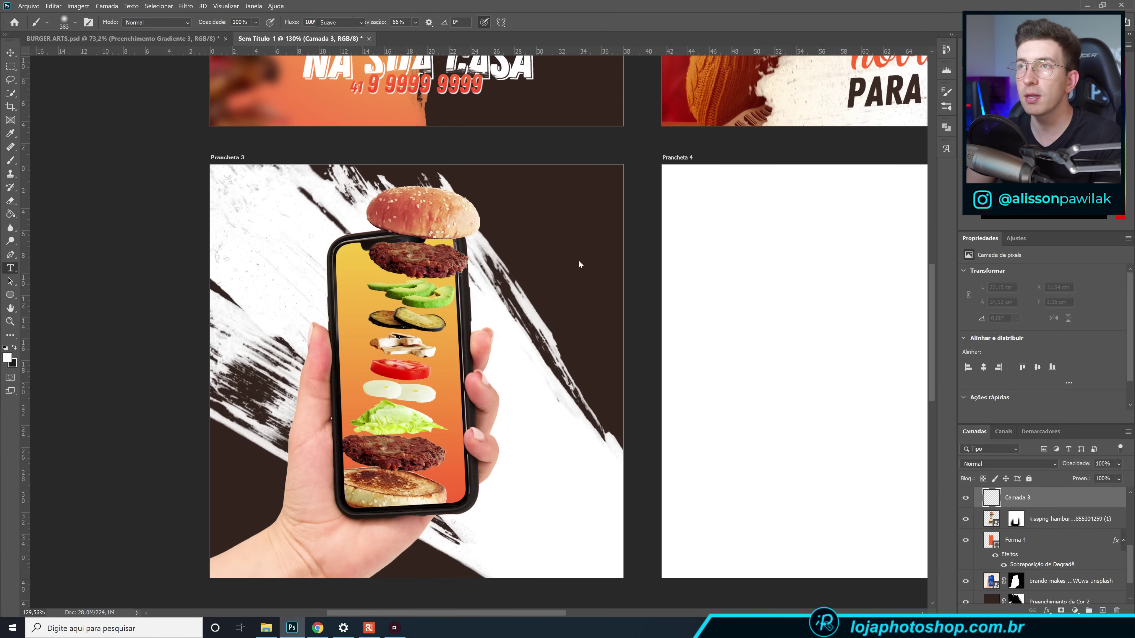
left_click(549, 304)
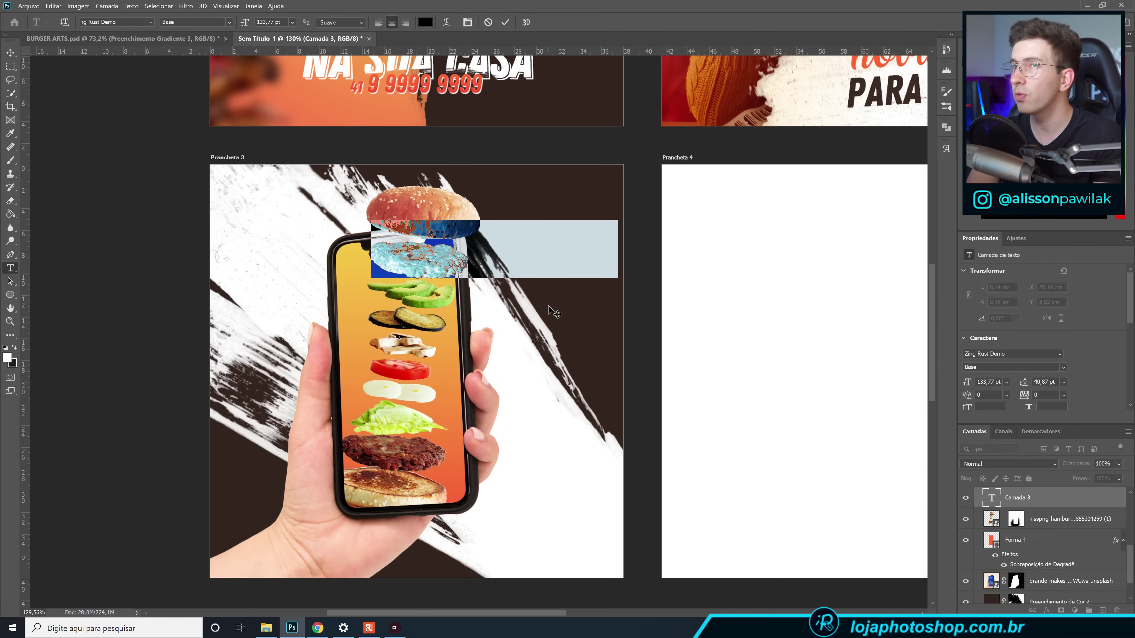
type("ESTAMOS")
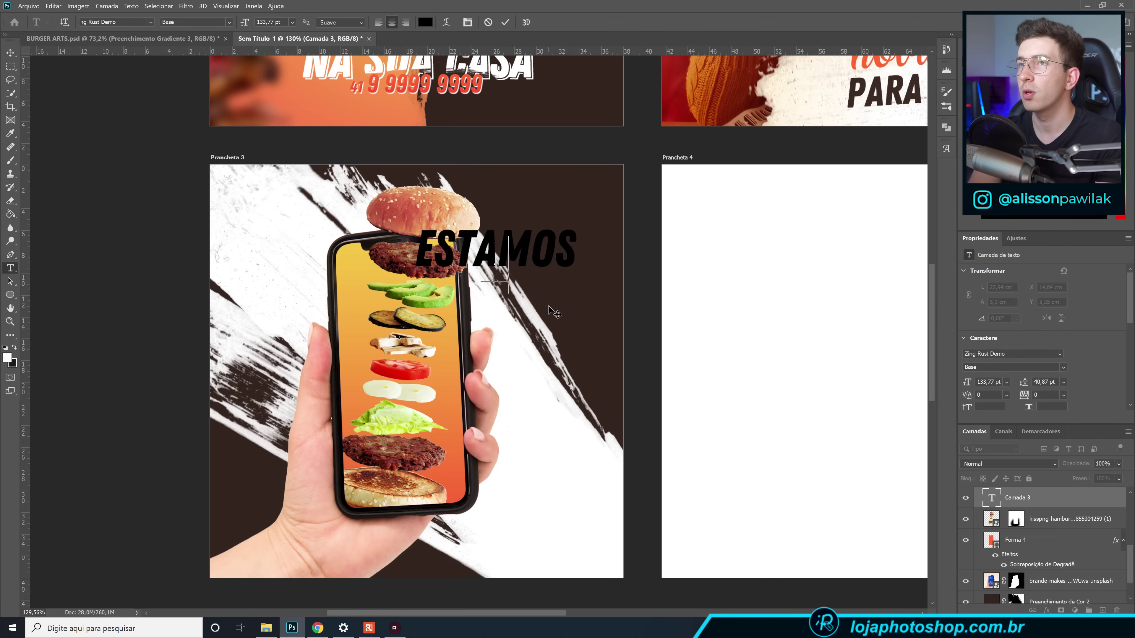
type("NO APPA")
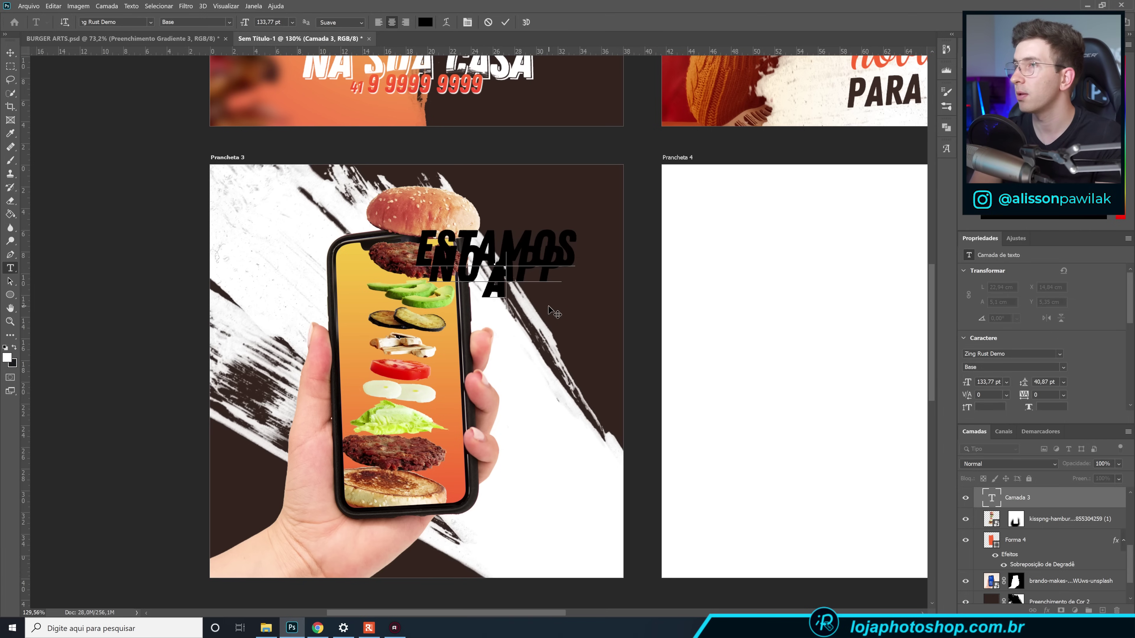
type("GOR")
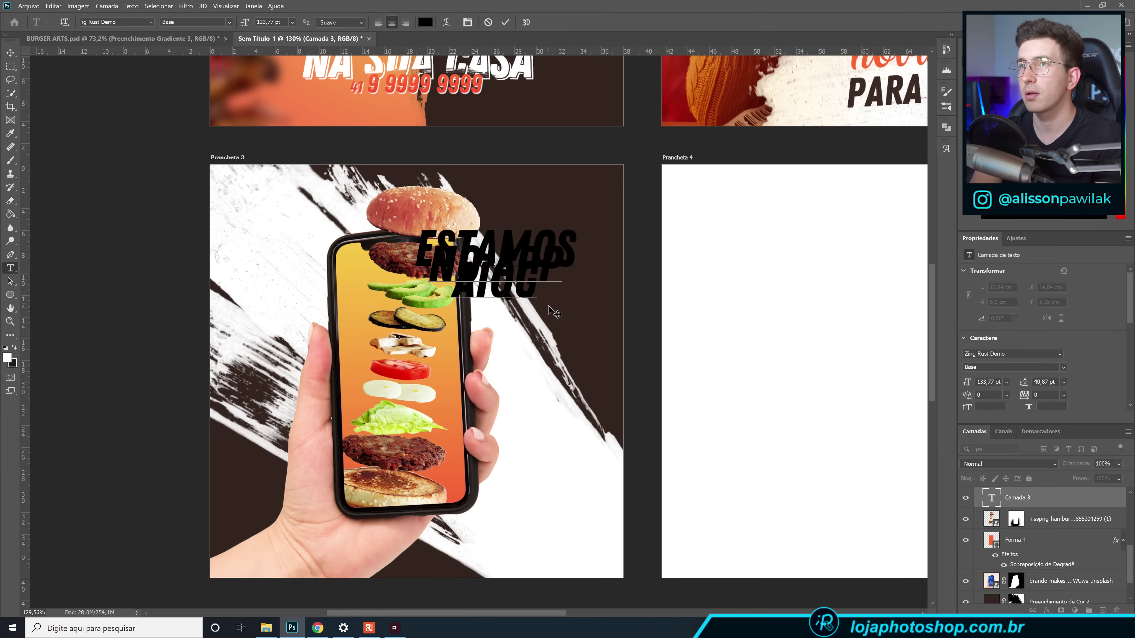
type("A ME")
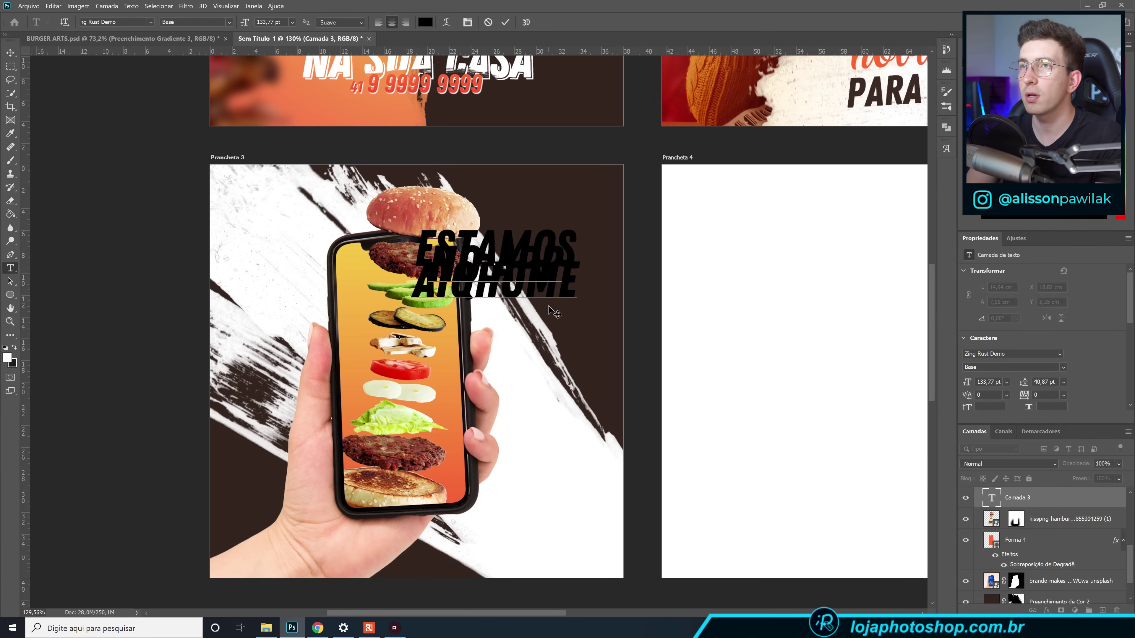
left_click(505, 22)
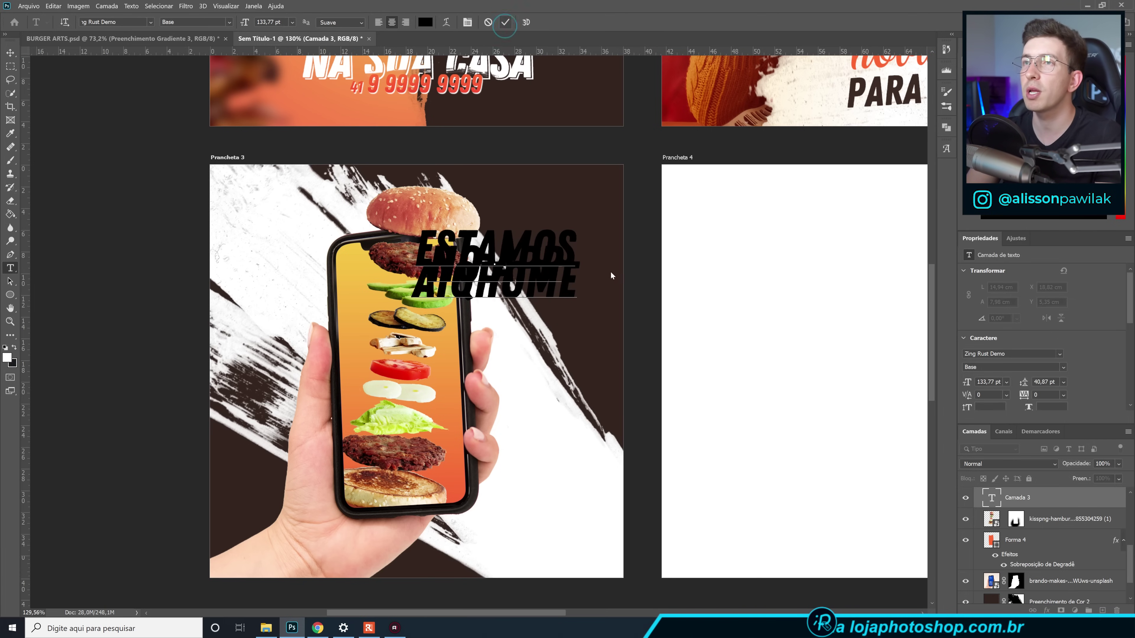
Increase the headline's leading to separate its three lines and align the paragraph left.
left_click_drag(1027, 383, 1070, 381)
scroll(1089, 375, "down", 6)
scroll(1101, 371, "down", 5)
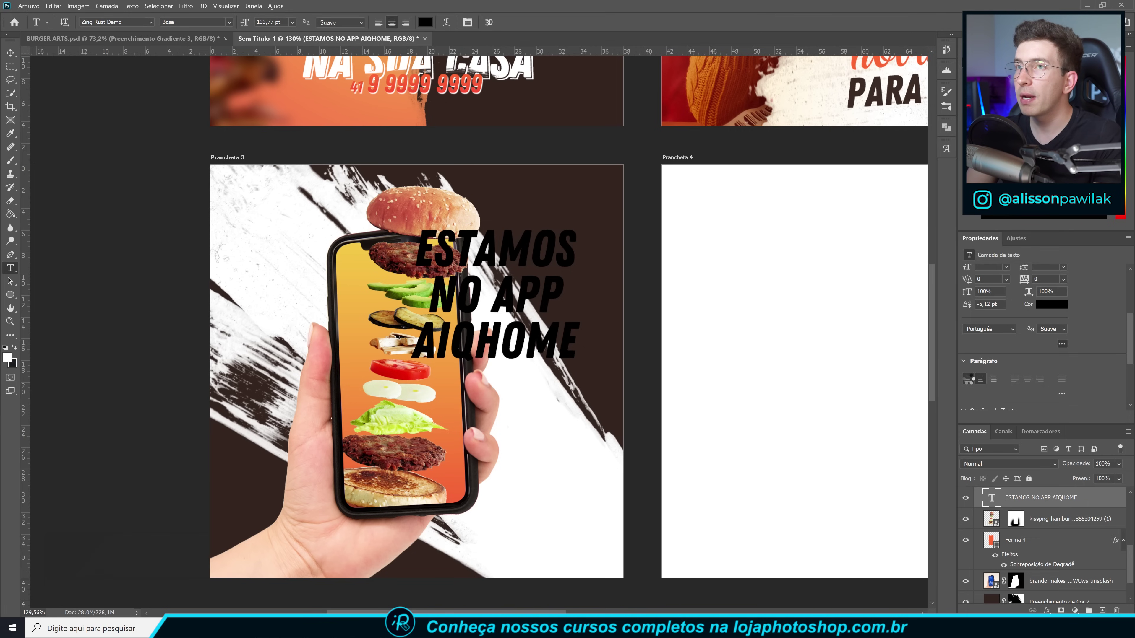
left_click(968, 378)
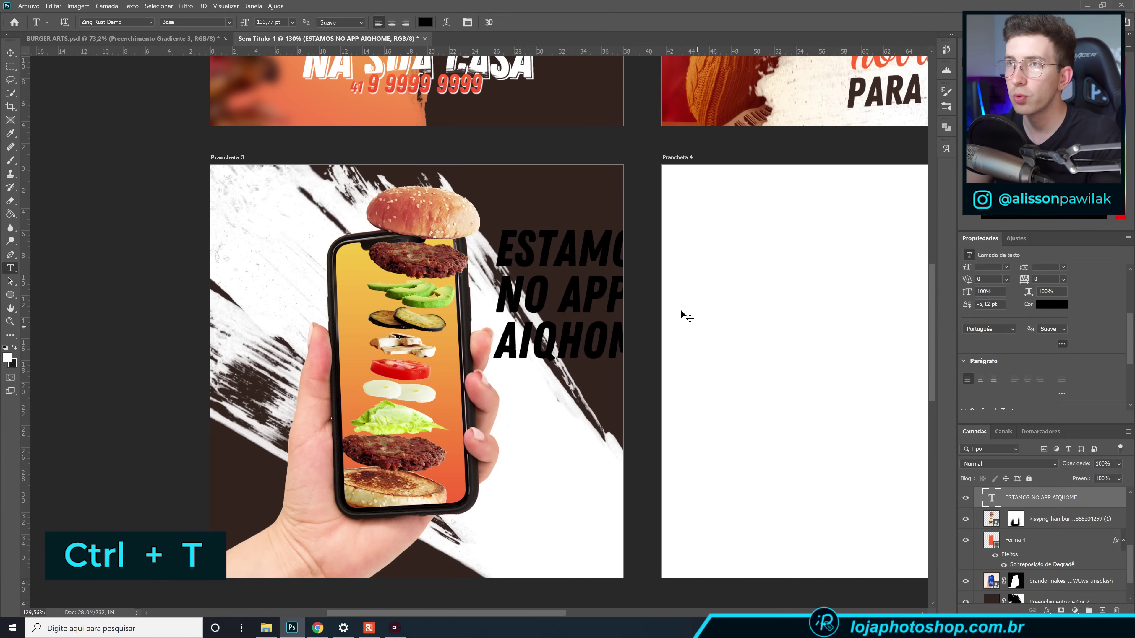
Scale the headline to 87.31% and place it on the artboard beside the upper part of the phone.
key("ctrl+t")
left_click_drag(657, 226, 601, 263)
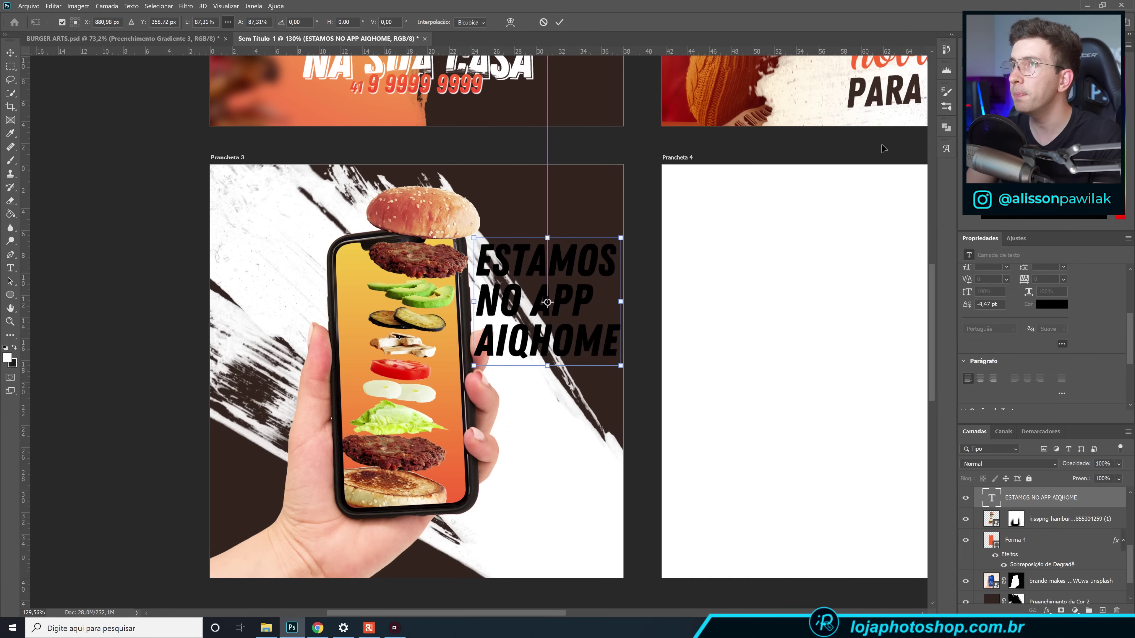
left_click(559, 22)
Colour the headline orange ff6631, sampled from the swatches on Prancheta 5.
left_click_drag(697, 297, 461, 383)
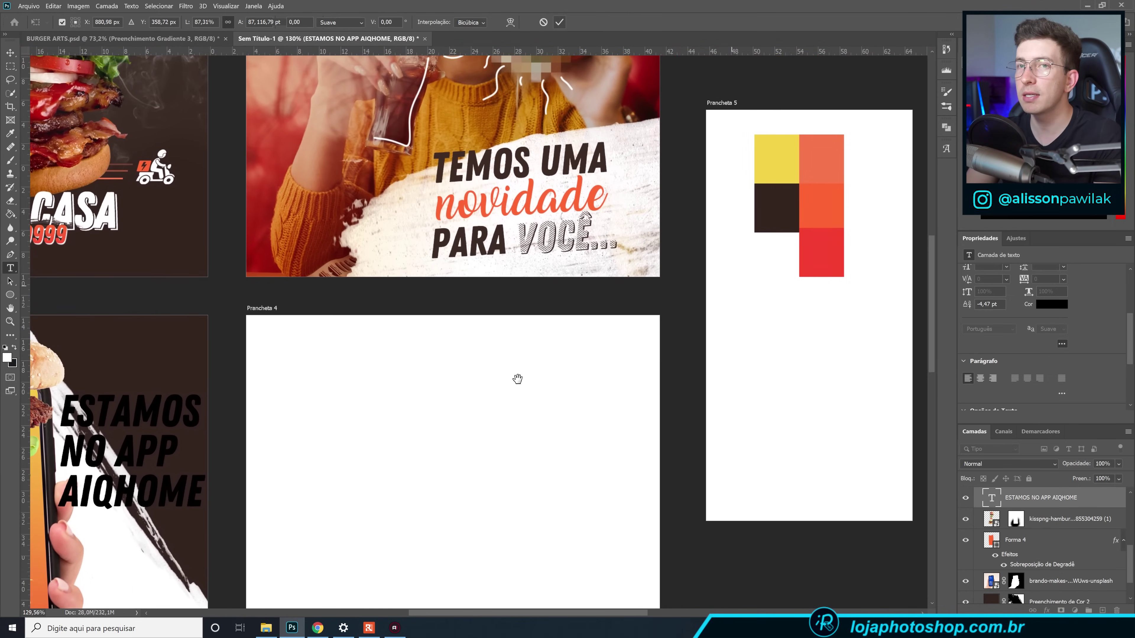
left_click(1049, 306)
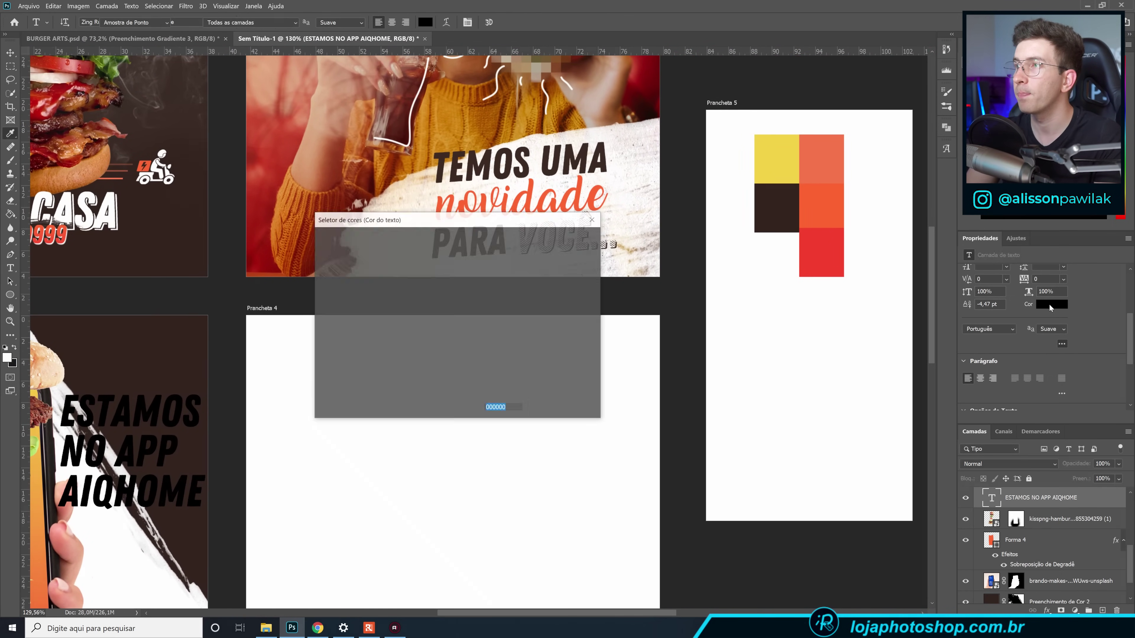
left_click(815, 206)
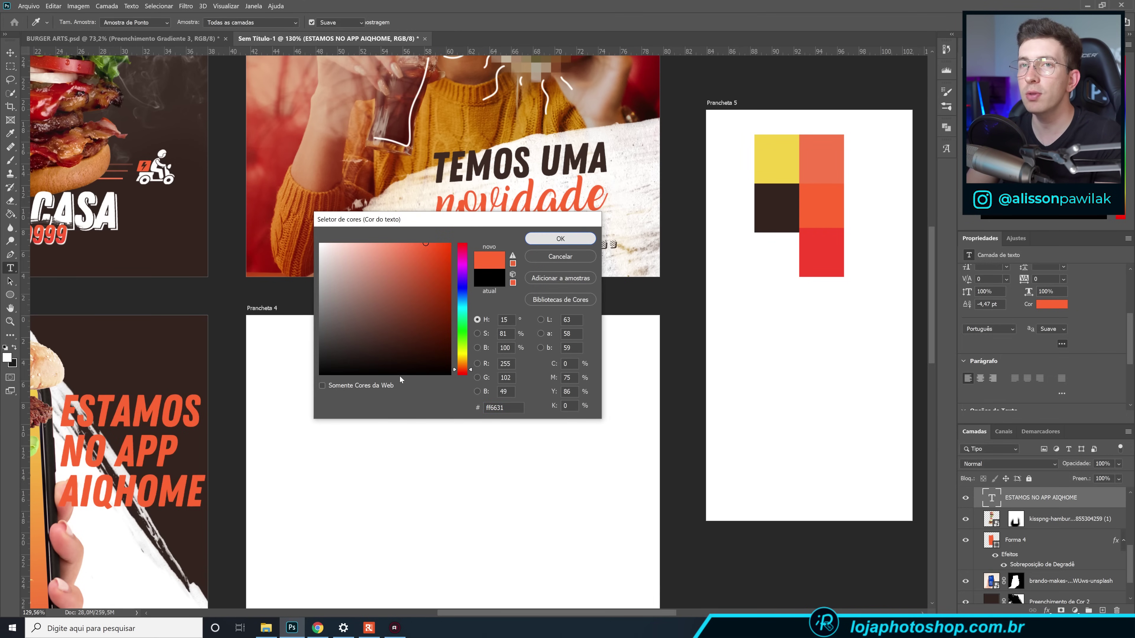
left_click(561, 240)
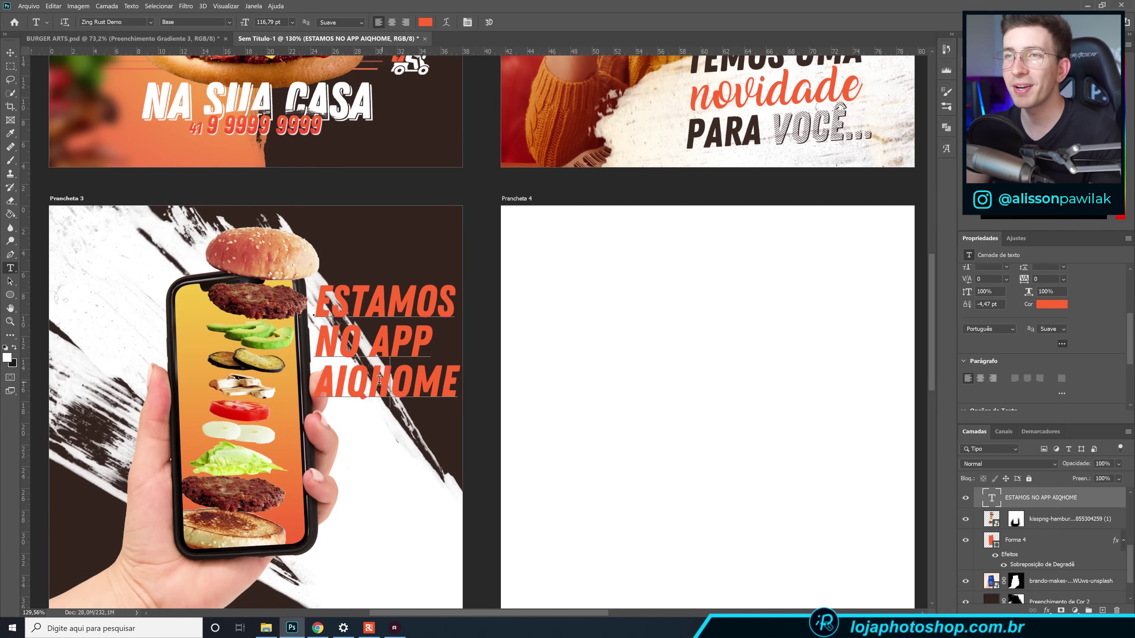
Correct the third line of the headline from AIQHOME to AIQFOME.
key("shift+Left")
type("F")
key("ctrl+Return")
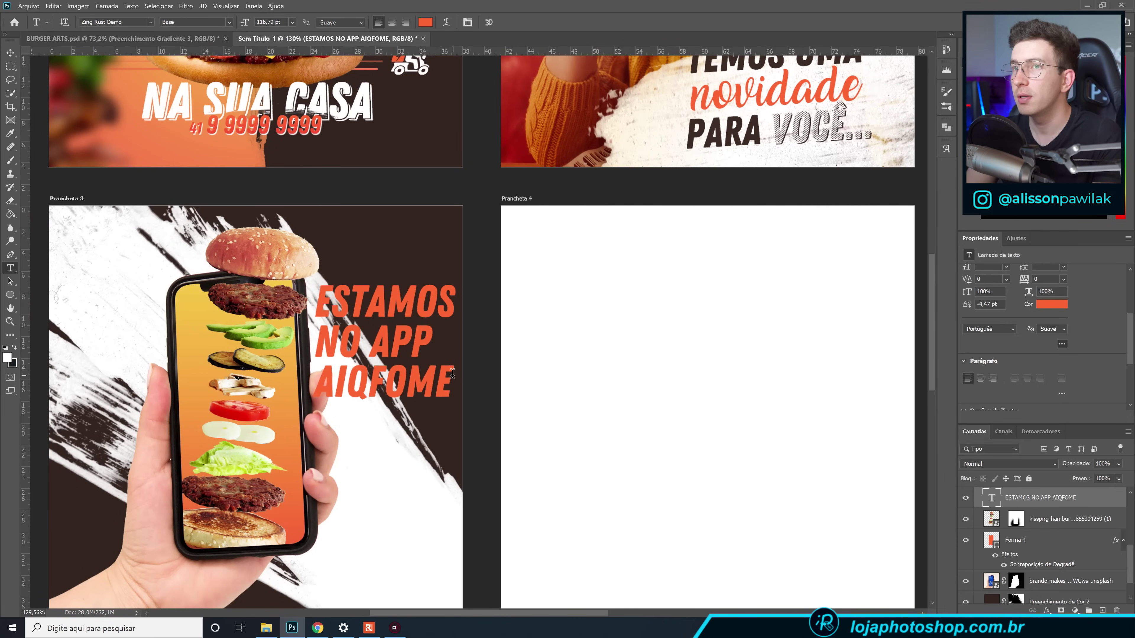
left_click_drag(455, 378, 322, 377)
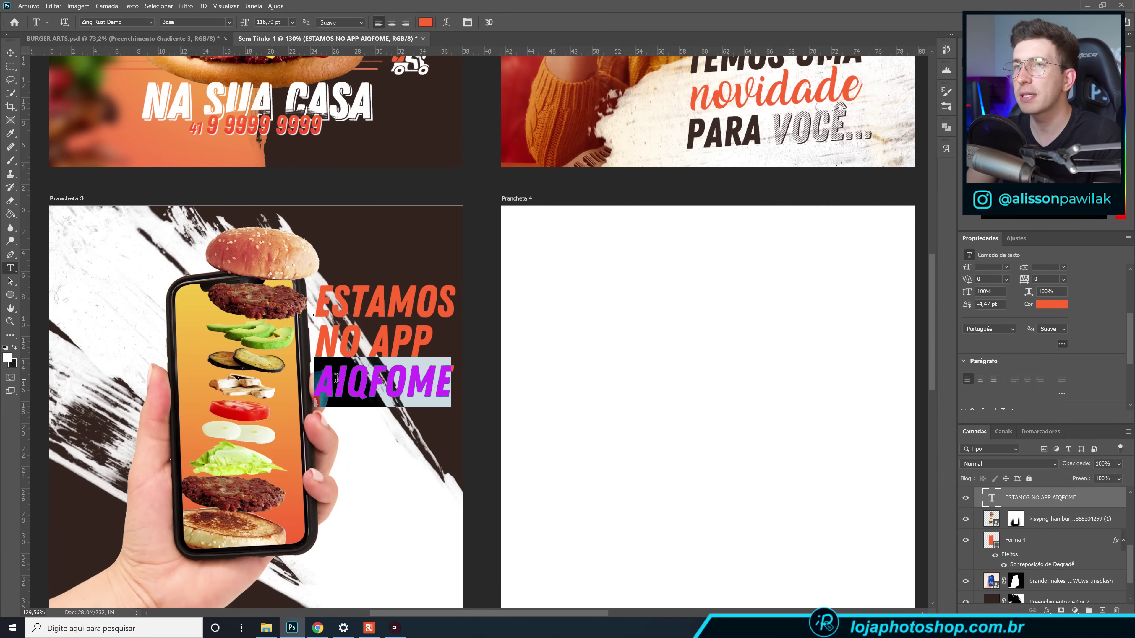
key("ctrl+h")
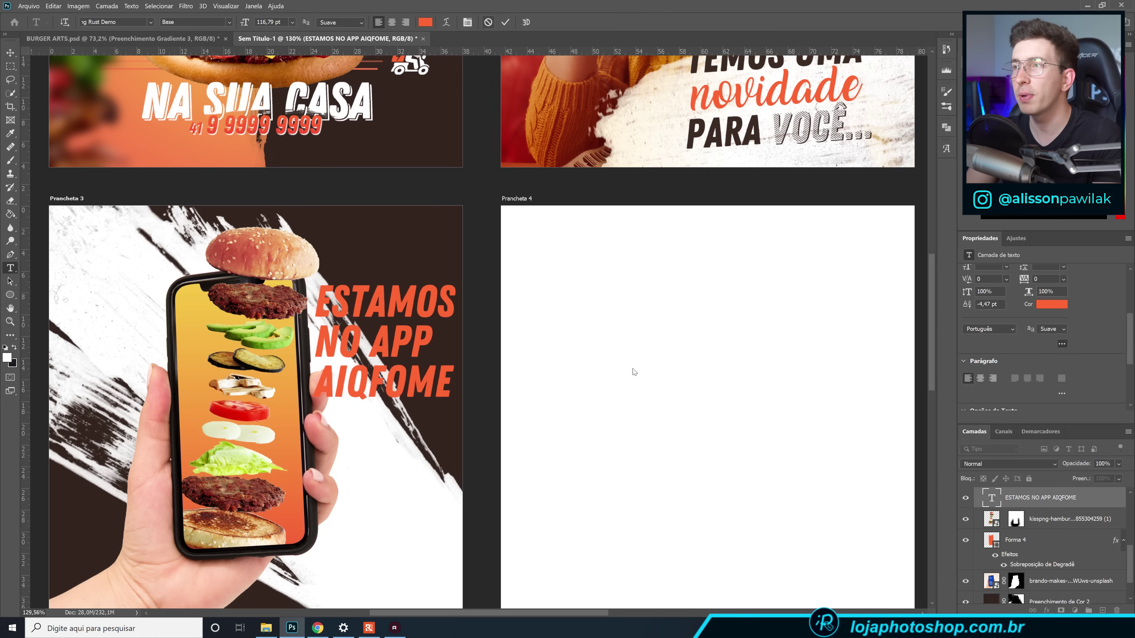
key("ctrl+Return")
Duplicate the headline layer and delete ESTAMOS NO APP from the copy, keeping only AIQFOME.
key("ctrl+j")
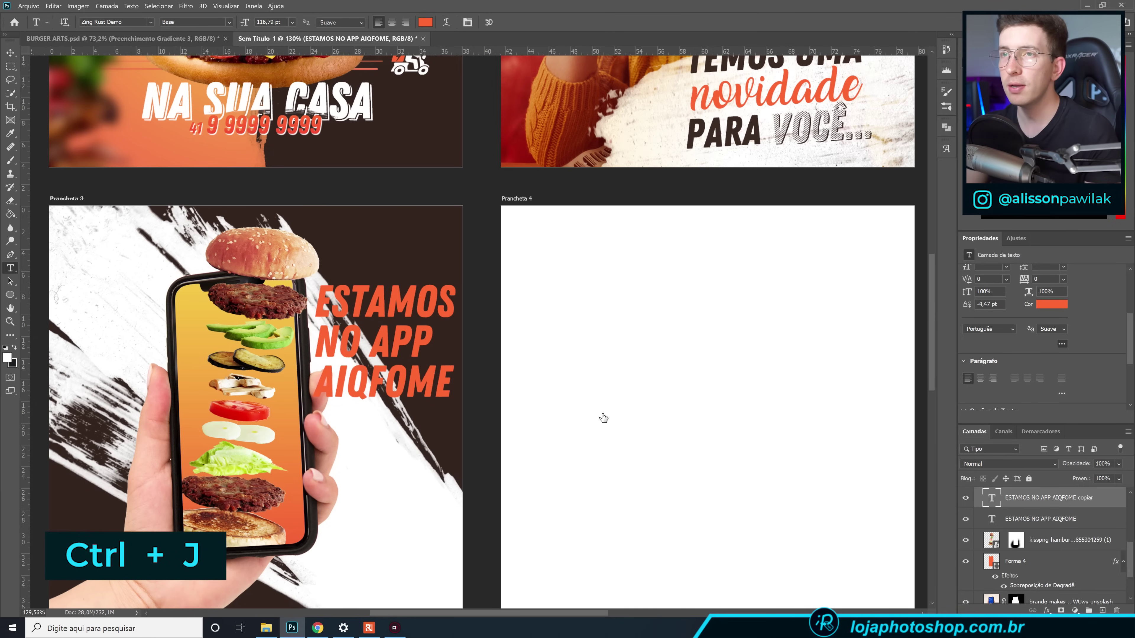
left_click_drag(440, 360, 280, 298)
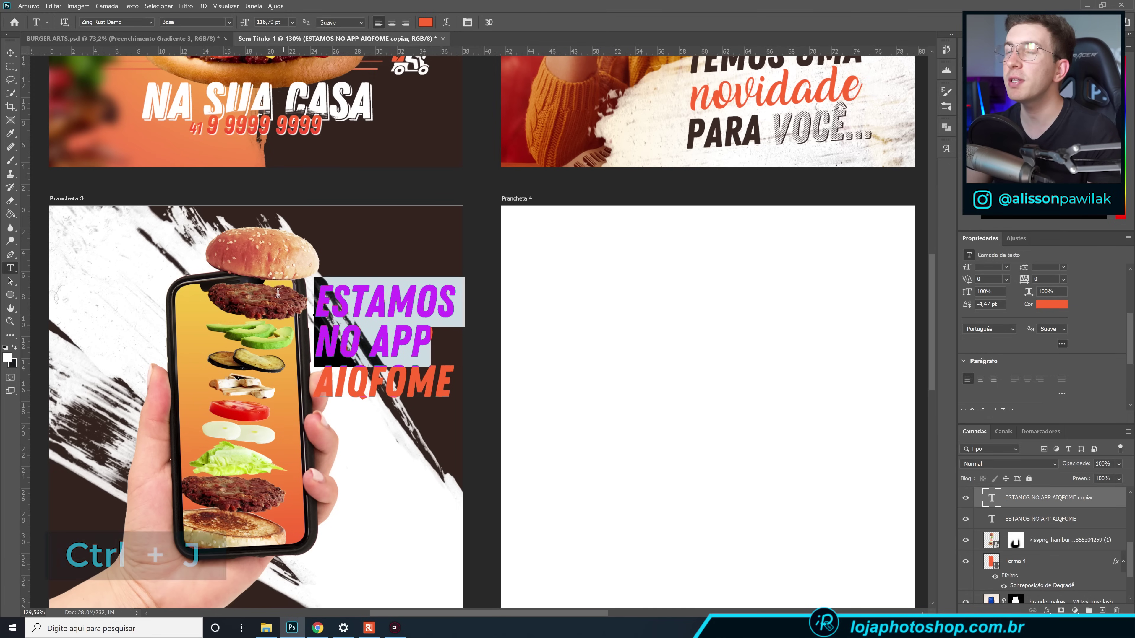
key("BackSpace")
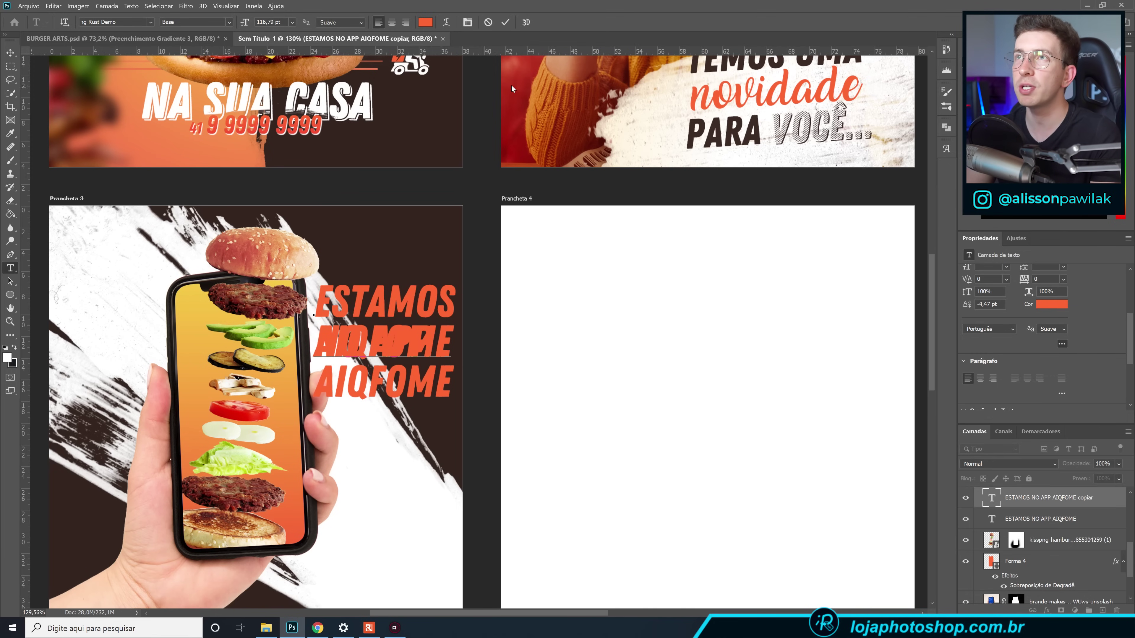
key("ctrl+Return")
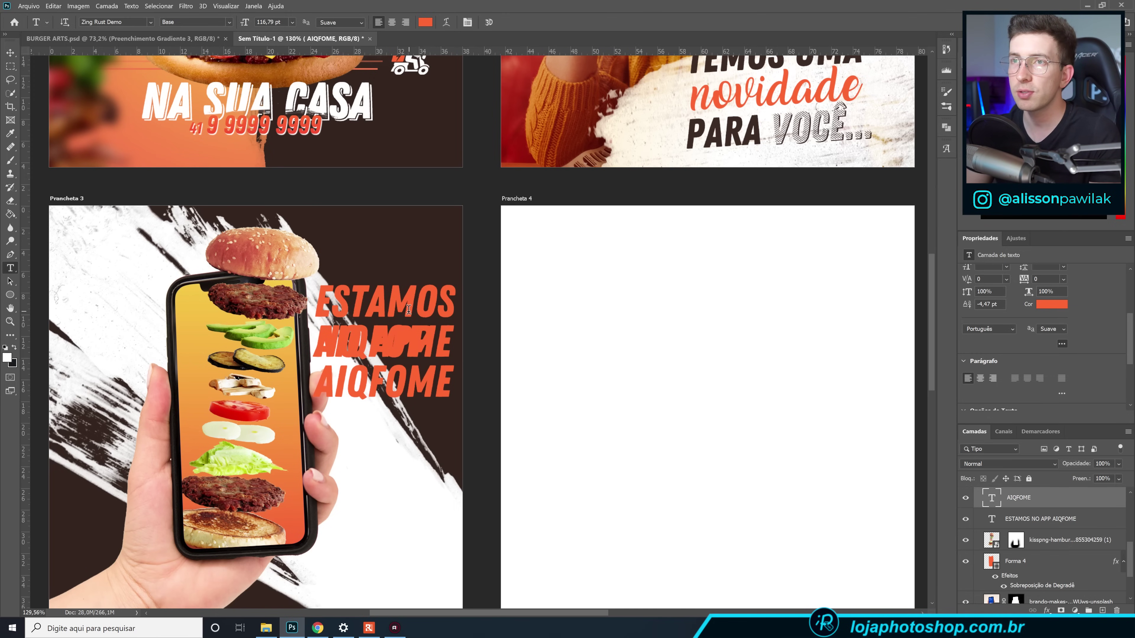
Align the AIQFOME copy over the same word in the headline and set its font style to Shadow1.
key("v")
left_click_drag(390, 351, 382, 394)
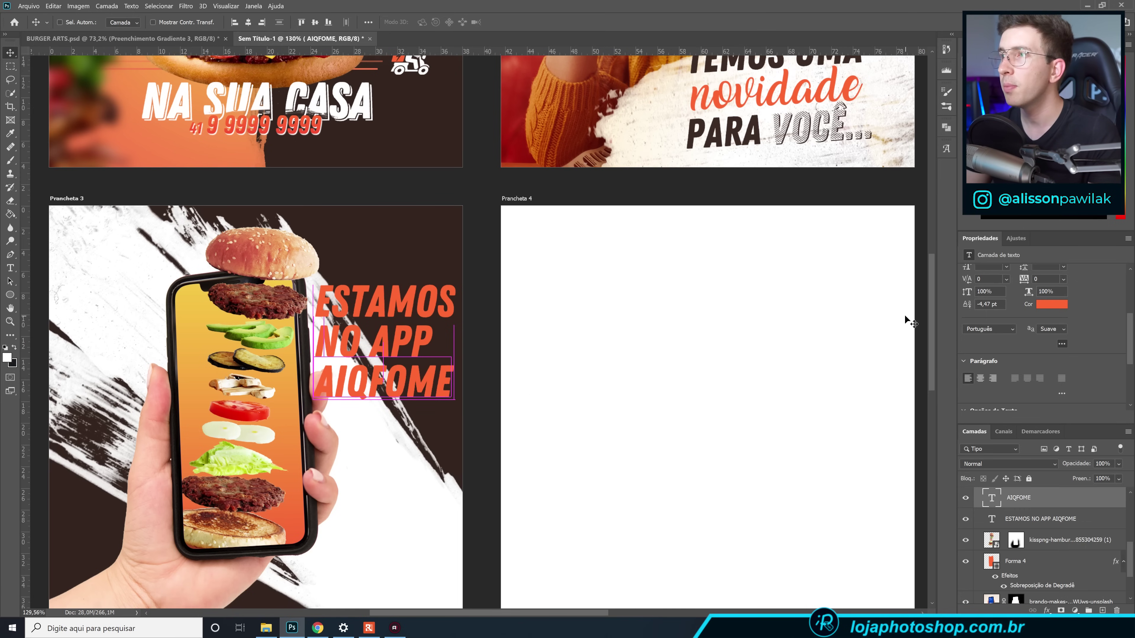
scroll(1073, 333, "up", 1)
left_click(1065, 327)
left_click(990, 345)
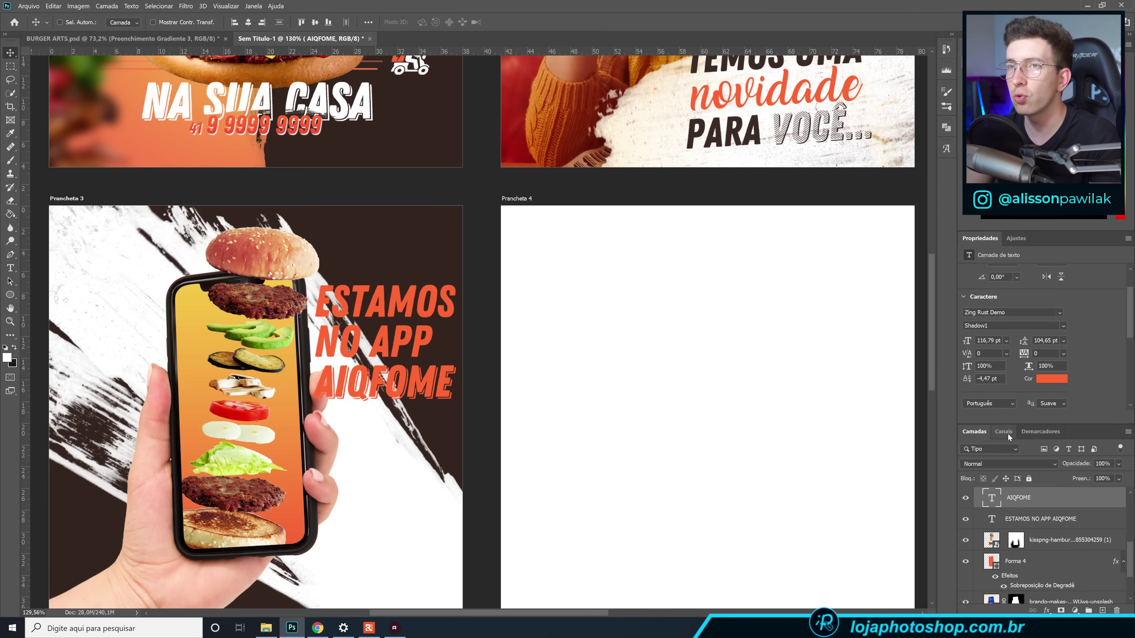
Try white as the colour of the AIQFOME shadow text.
left_click(1053, 386)
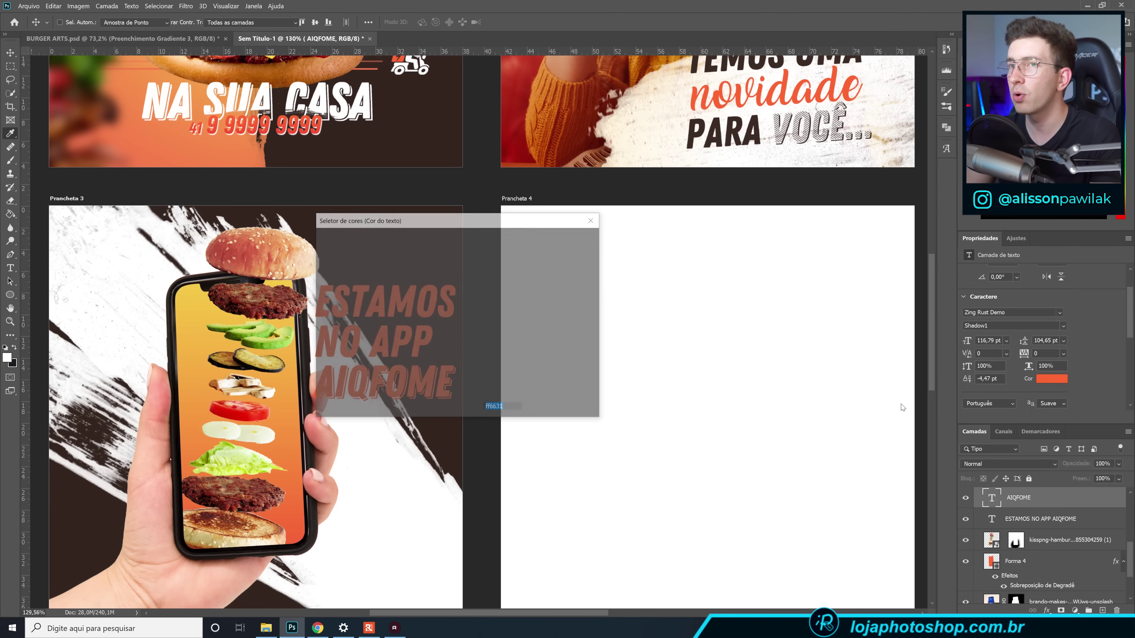
left_click(359, 263)
left_click(549, 238)
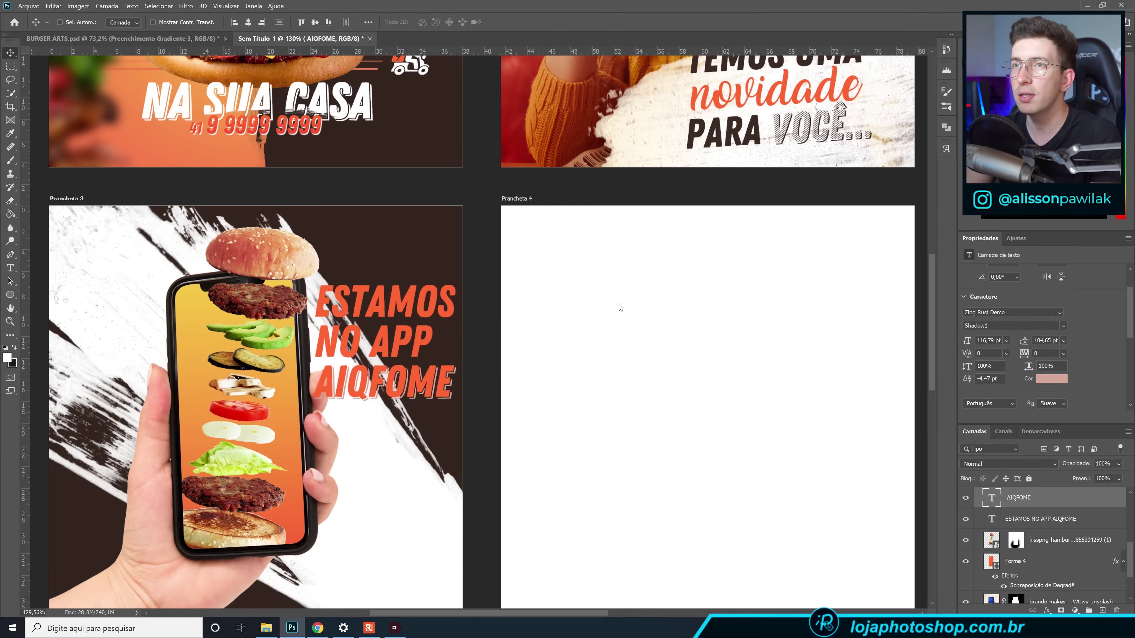
key("ctrl+z")
Colour the AIQFOME shadow text yellow f4d248, sampled from the palette on Prancheta 5.
scroll(258, 465, "down", 5)
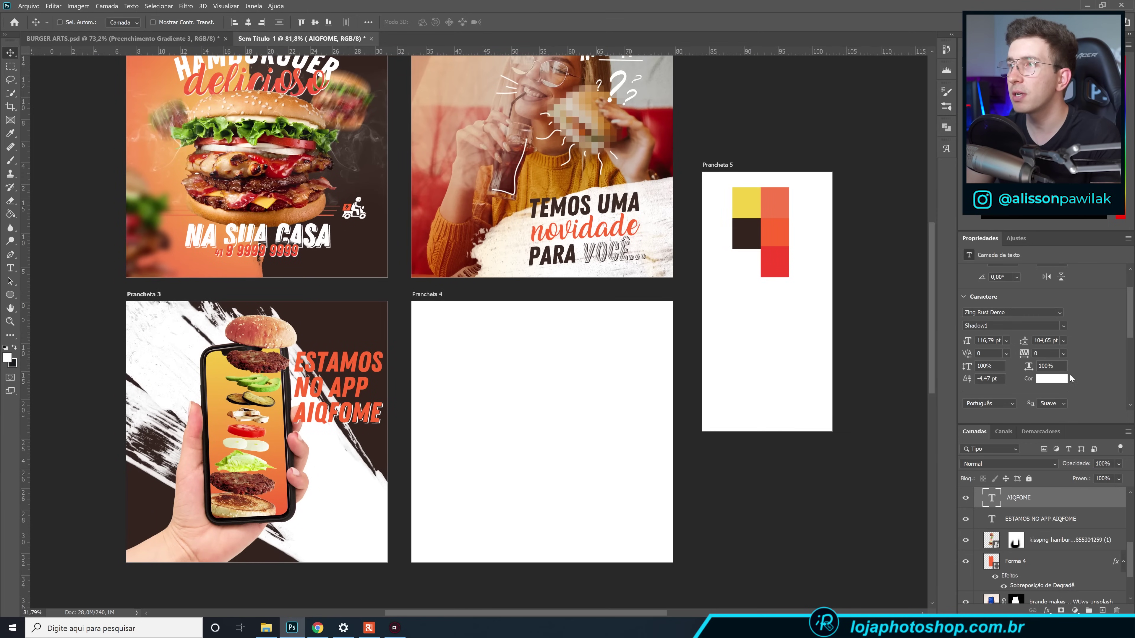
left_click(1052, 379)
left_click(744, 204)
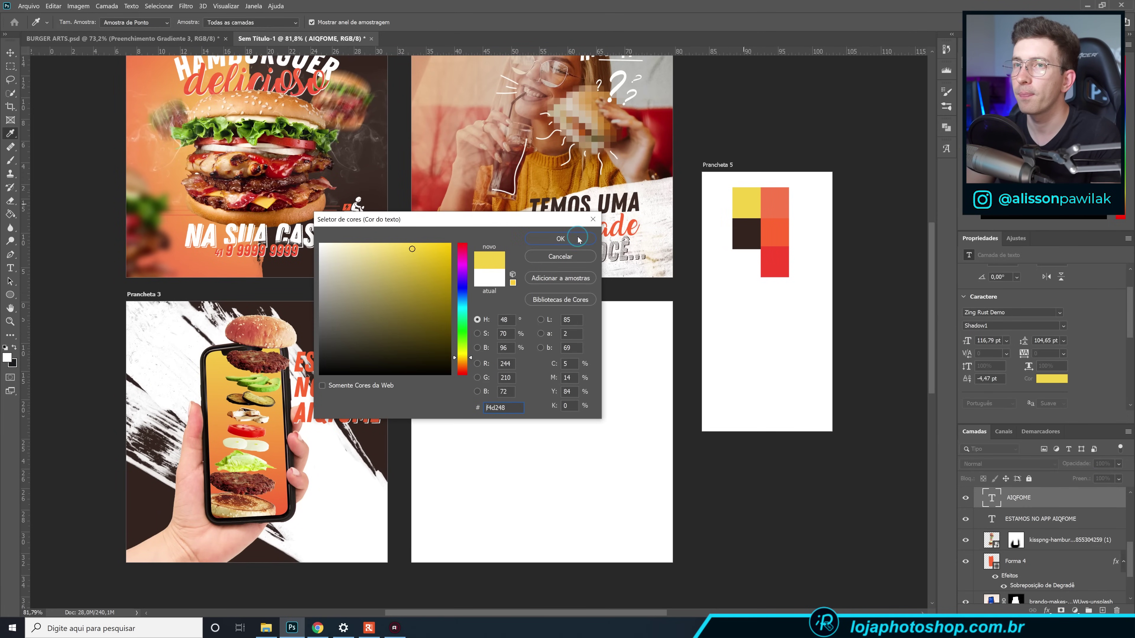
left_click(576, 237)
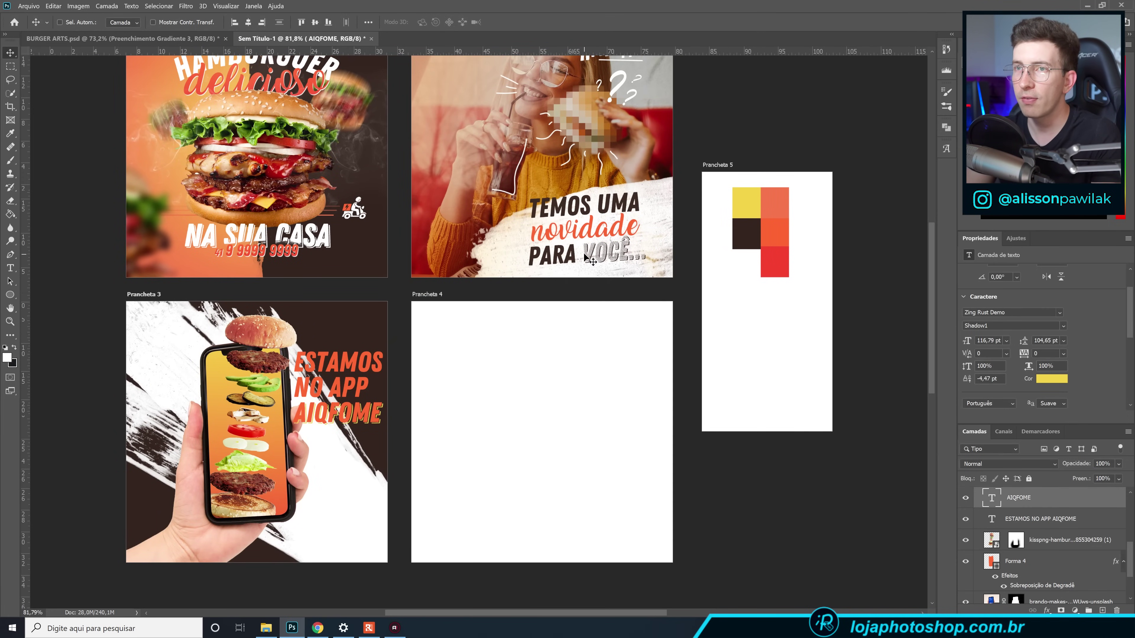
Convert the ESTAMOS NO APP AIQFOME headline and its AIQFOME shadow text layers to shapes.
left_click(1043, 520, "ctrl")
right_click(1043, 520)
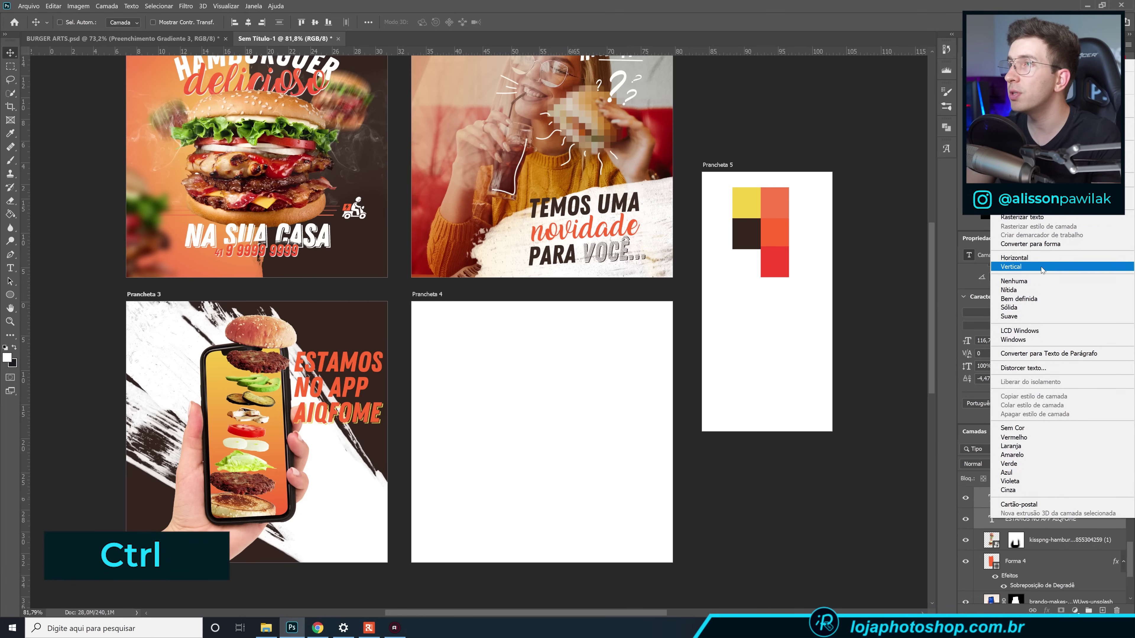
left_click(1046, 245)
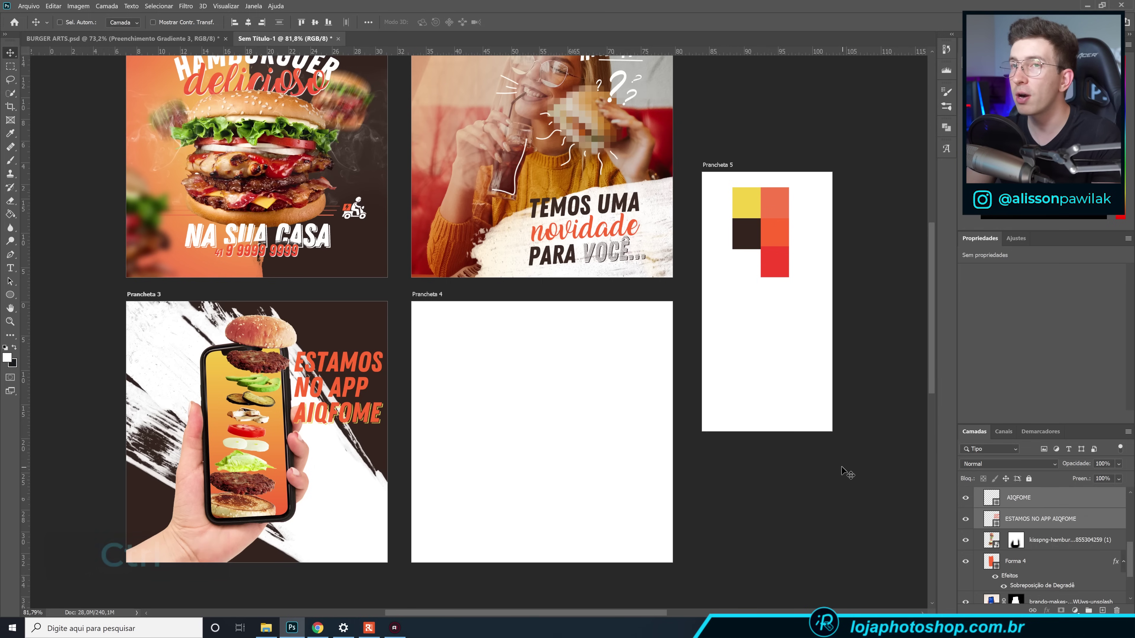
Distort both headline layers together into a perspective that is shorter beside the phone and taller towards the artboard's outer edge.
key("ctrl+t")
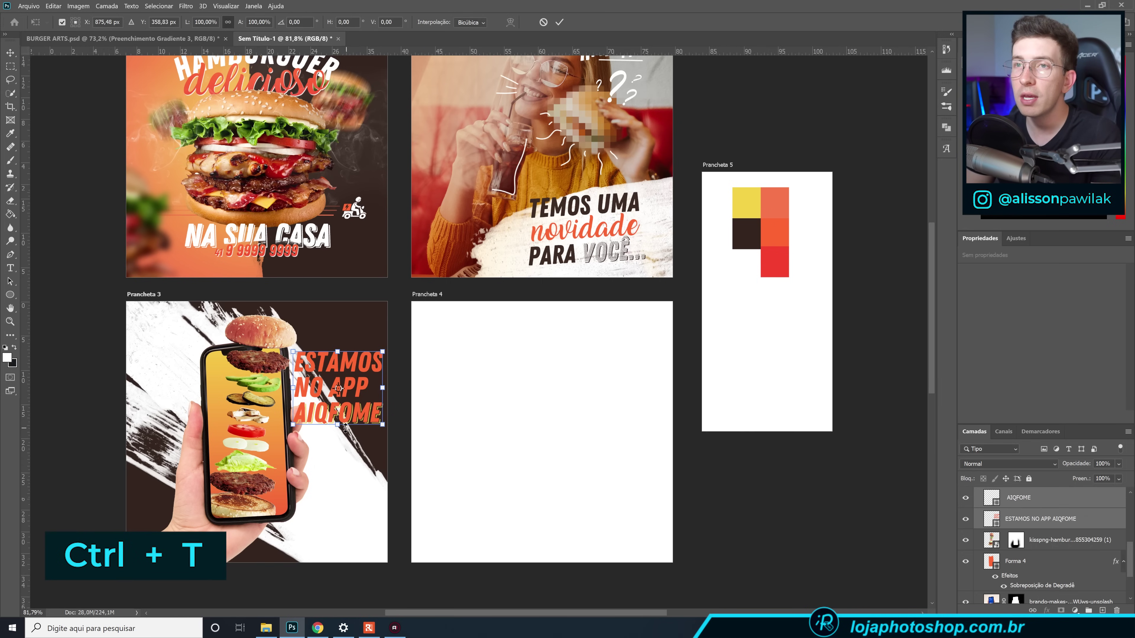
scroll(260, 418, "up", 4)
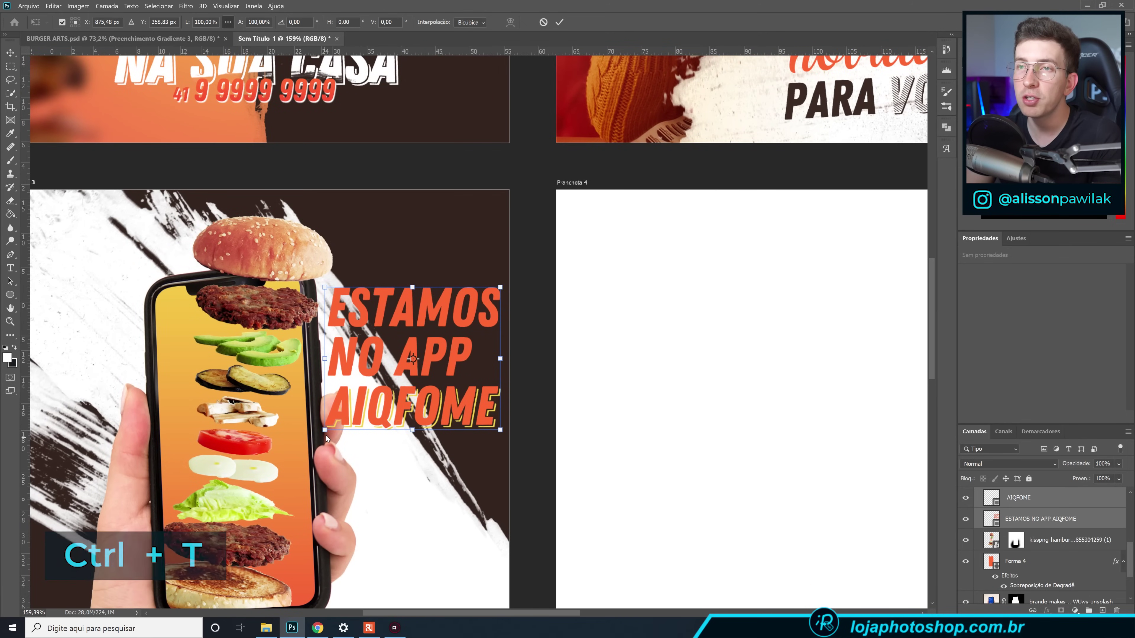
mouse_move(325, 430)
left_mouse_down()
mouse_move(338, 400)
mouse_move(331, 416)
left_mouse_up()
left_click_drag(500, 423, 489, 445)
left_click_drag(500, 291, 501, 283)
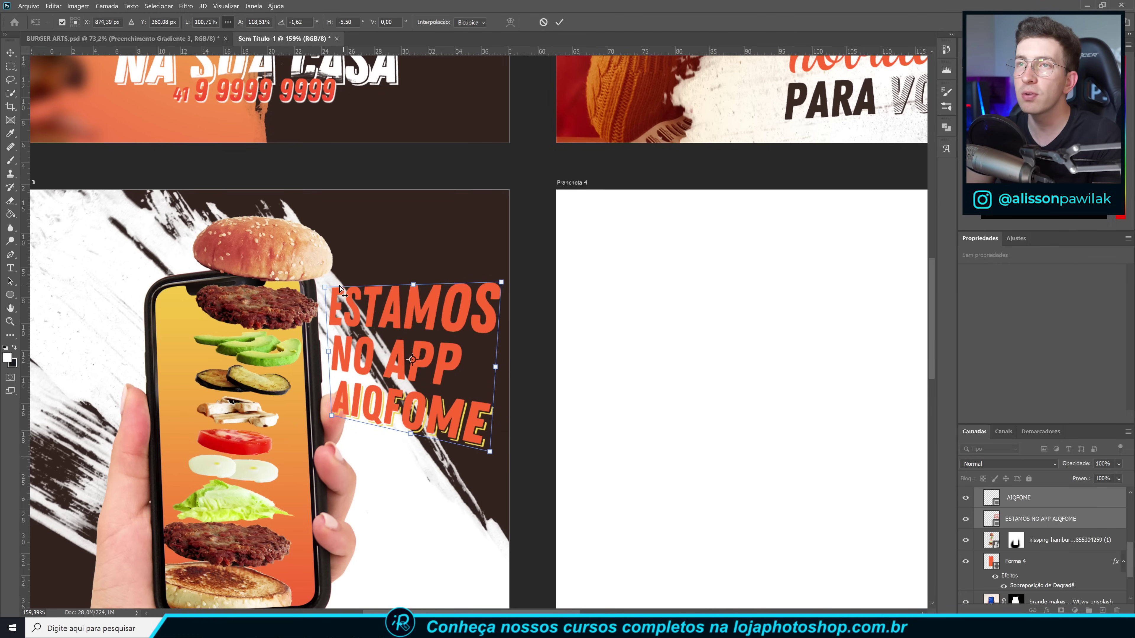
left_click_drag(324, 288, 326, 316)
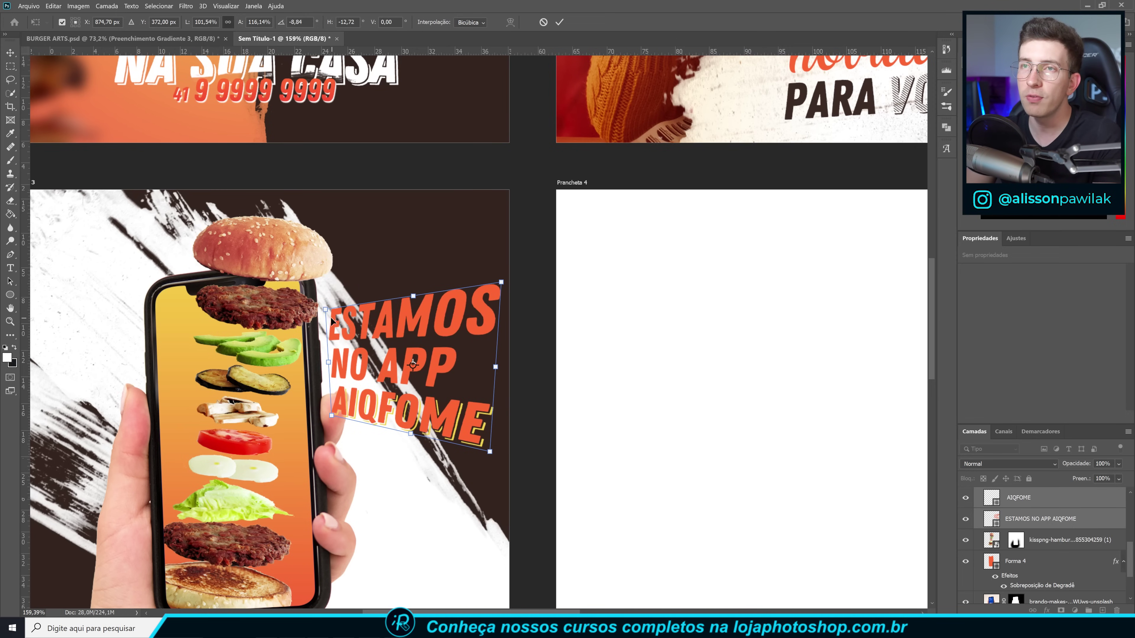
left_click_drag(490, 451, 490, 459)
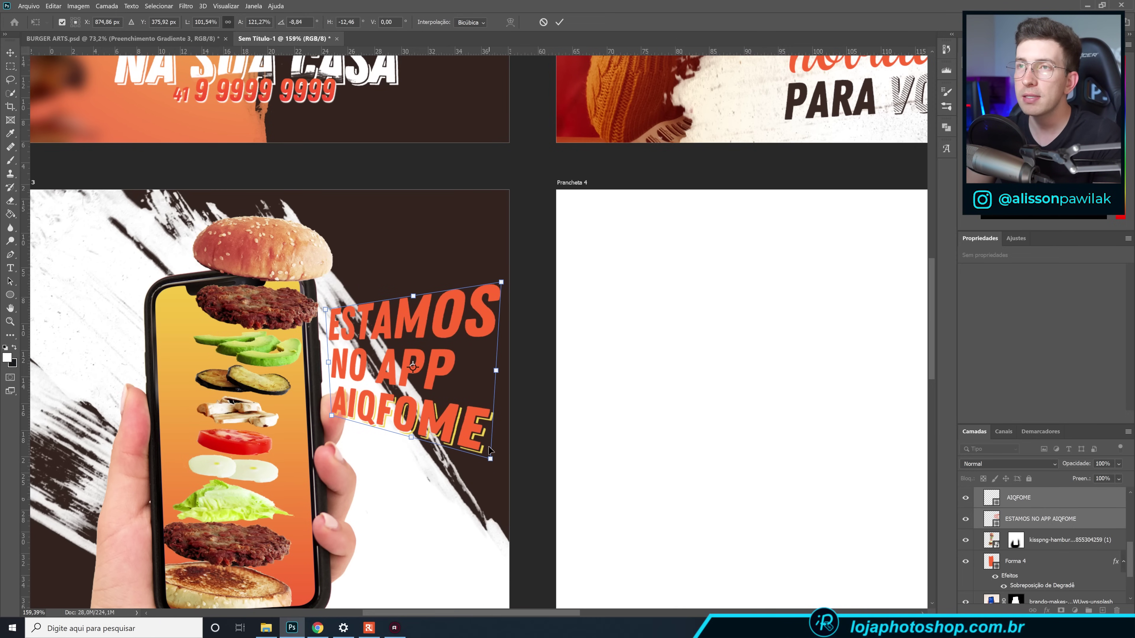
left_click_drag(494, 283, 490, 276)
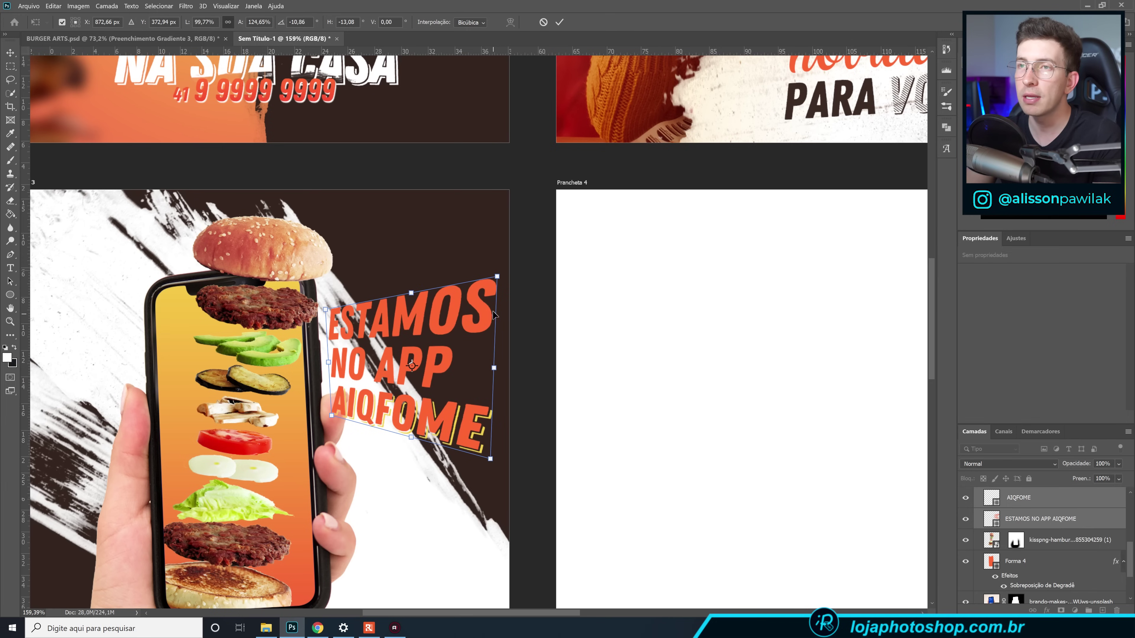
left_click_drag(491, 461, 493, 457)
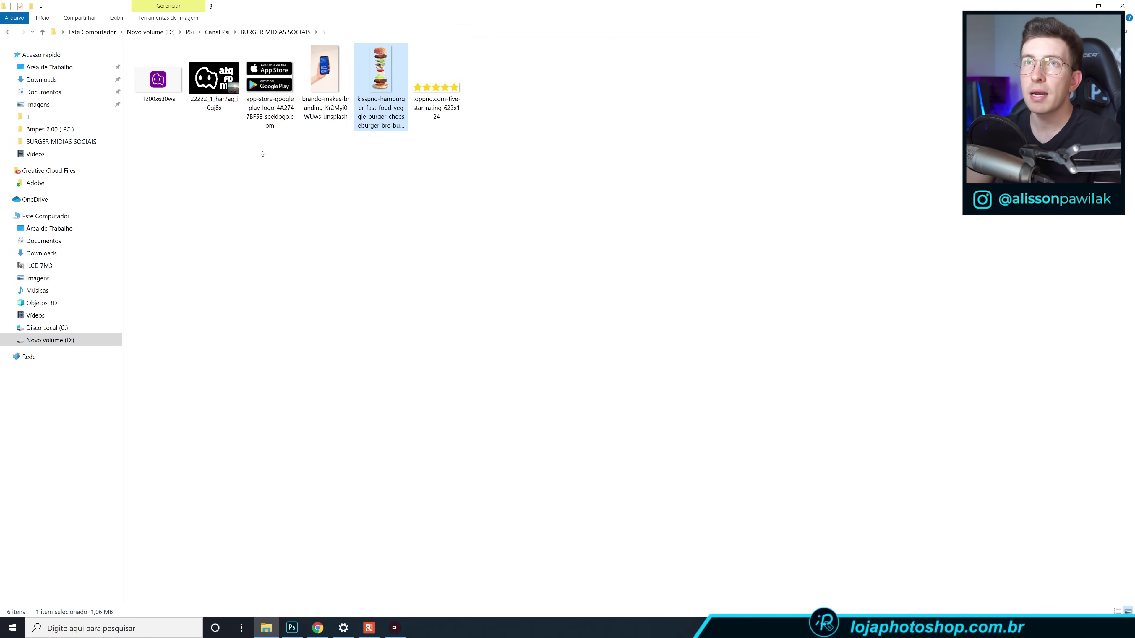
Place the purple app icon image 1200x630wa from folder 3 on Prancheta 3.
left_click(159, 80)
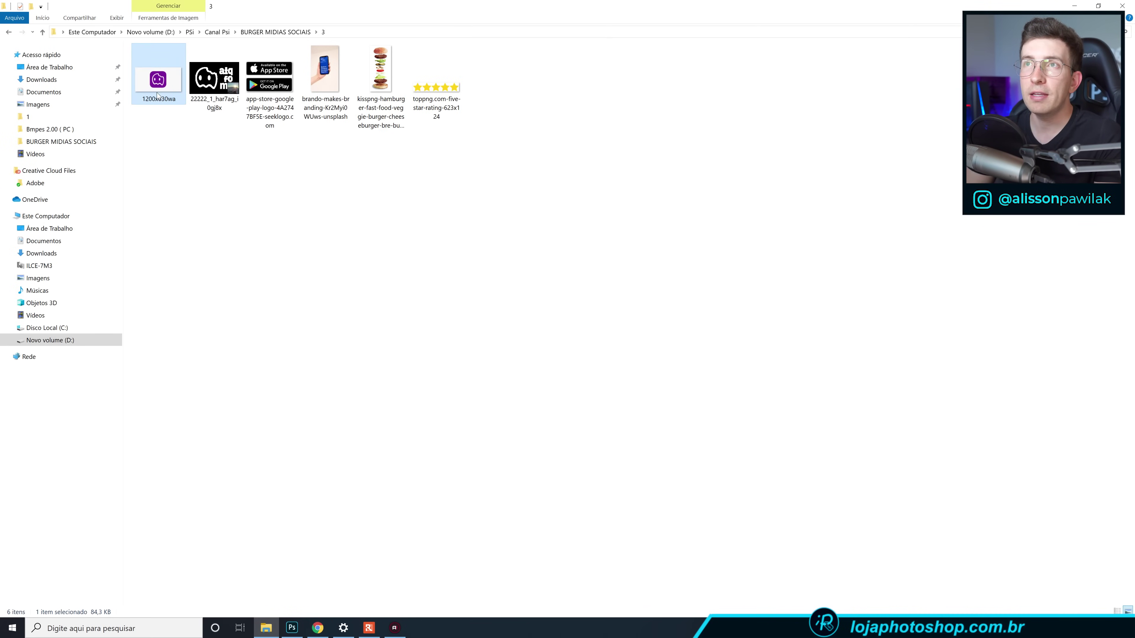
left_click_drag(154, 90, 344, 447)
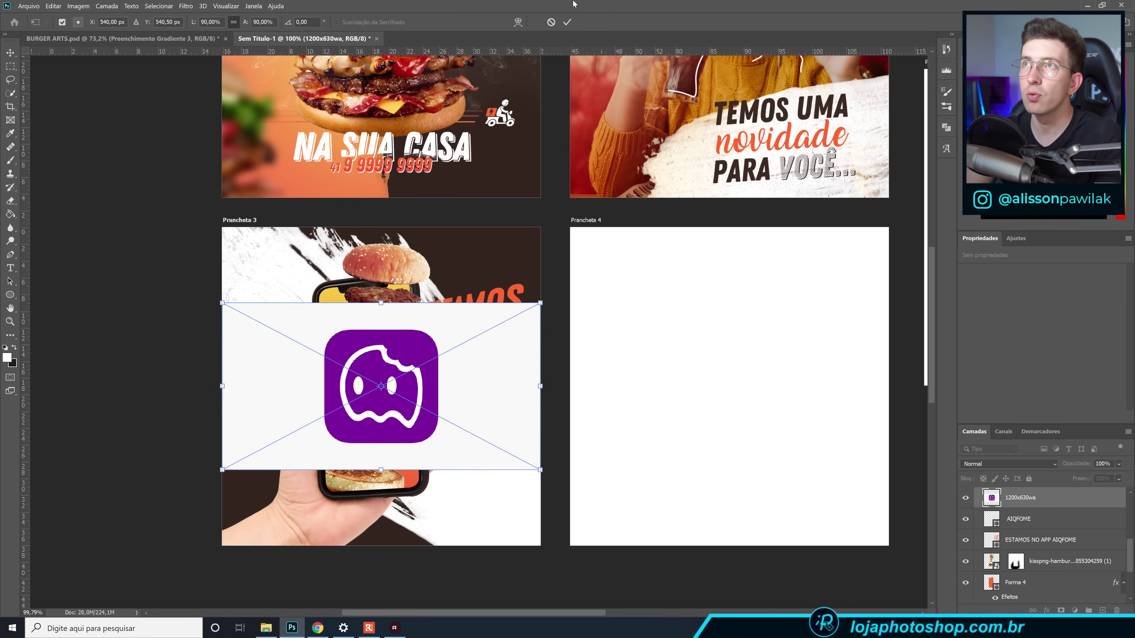
left_click(568, 22)
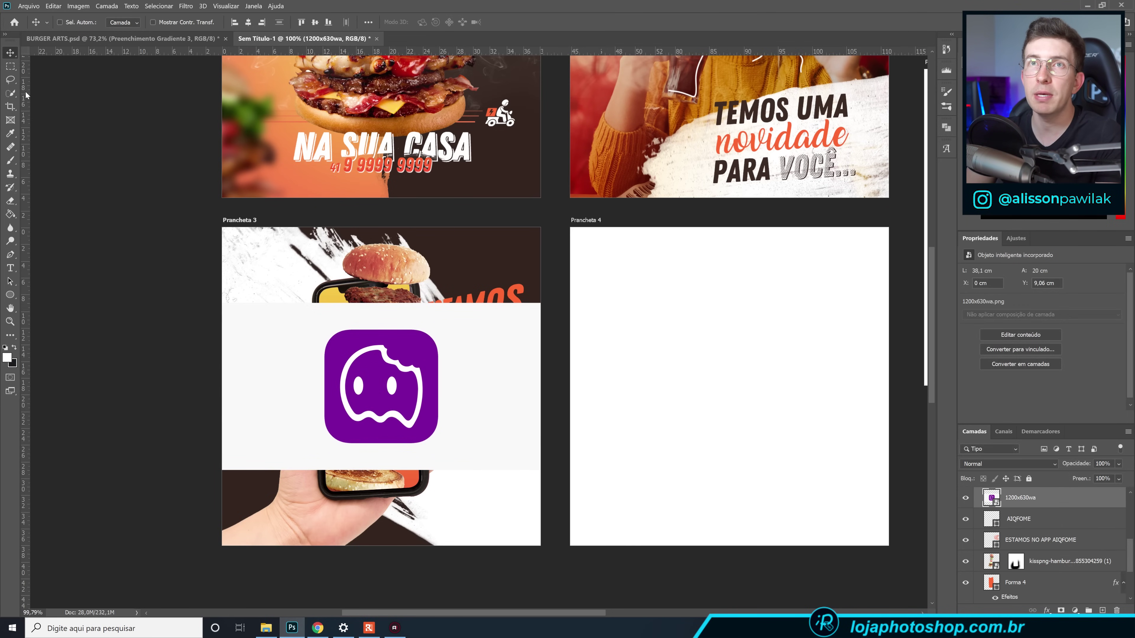
Rasterize the app icon layer and delete its light background with a Magic Wand selection.
right_click(8, 92)
left_click(44, 108)
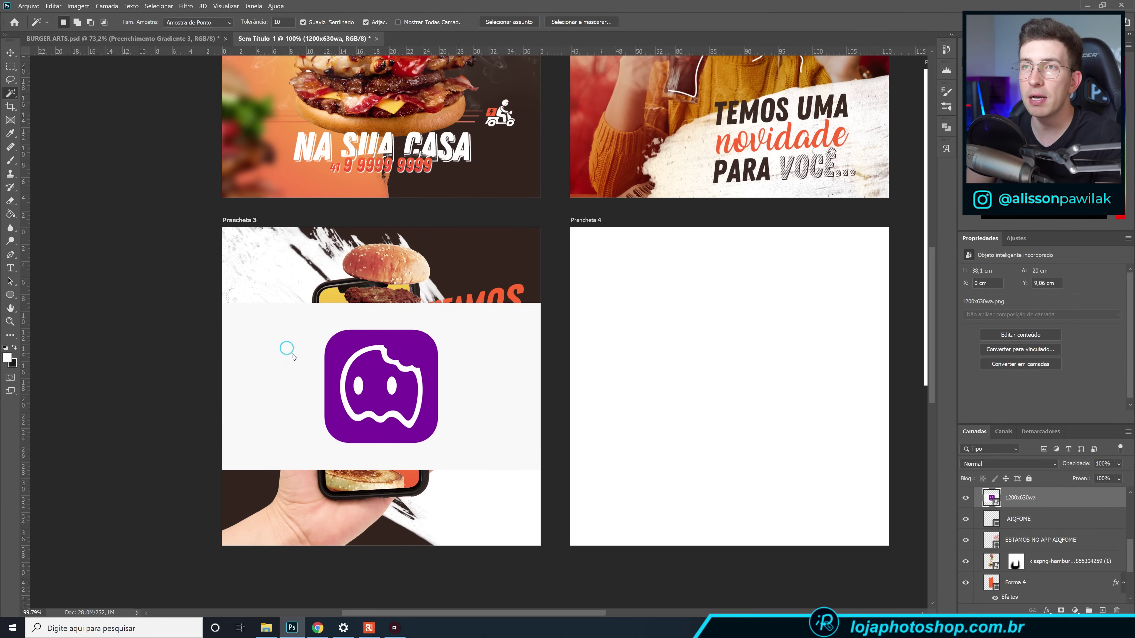
left_click(524, 436)
right_click(1072, 496)
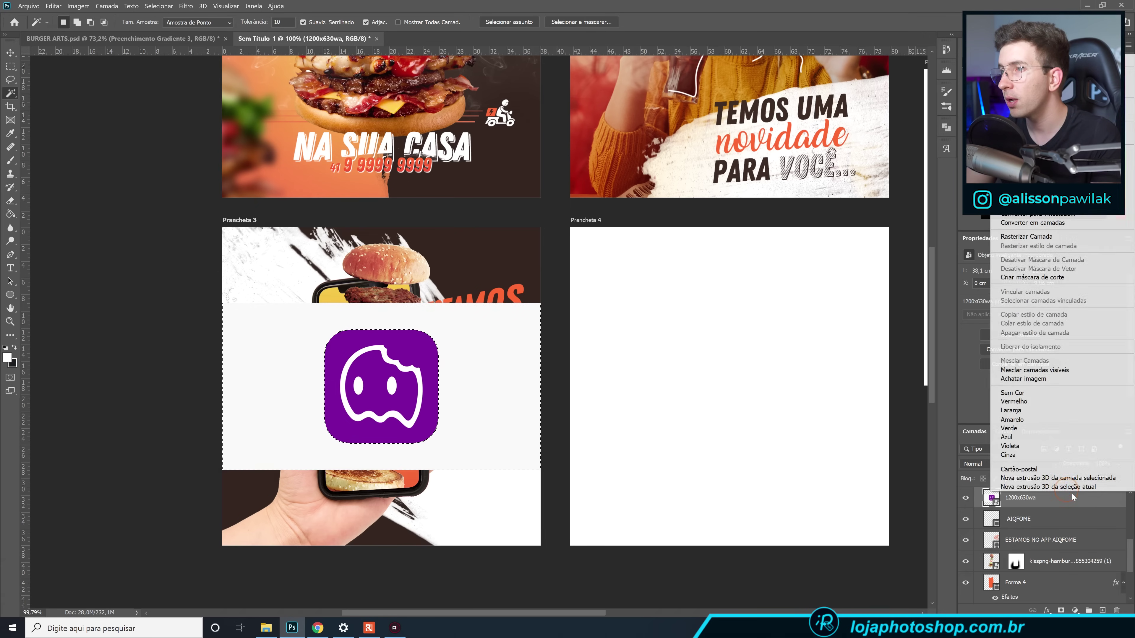
left_click(1040, 240)
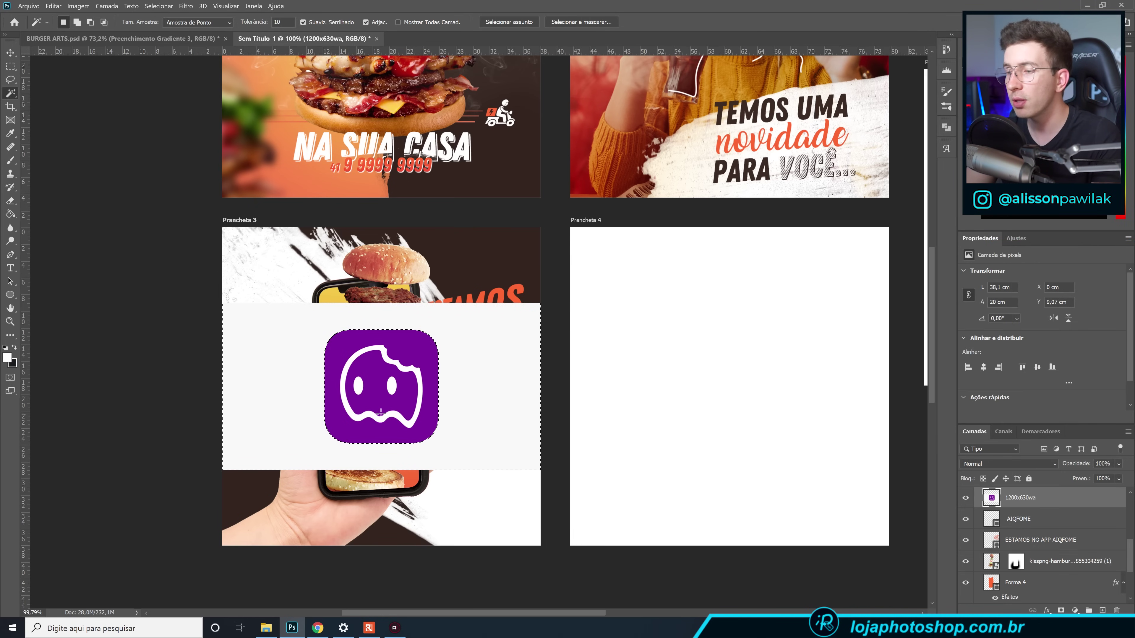
key("Delete")
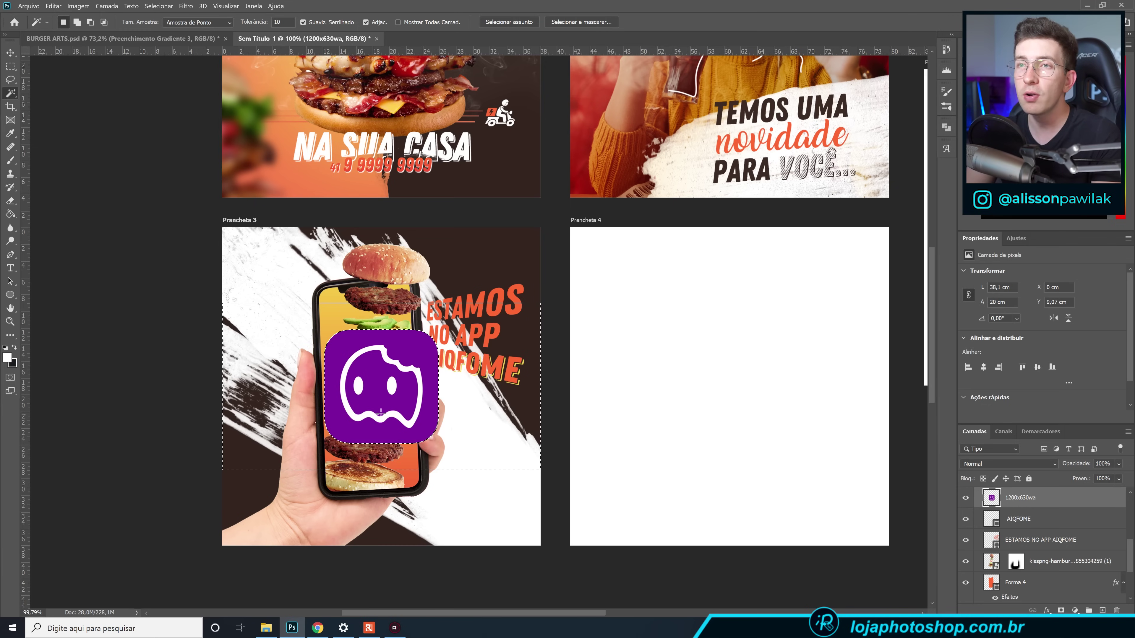
key("ctrl+d")
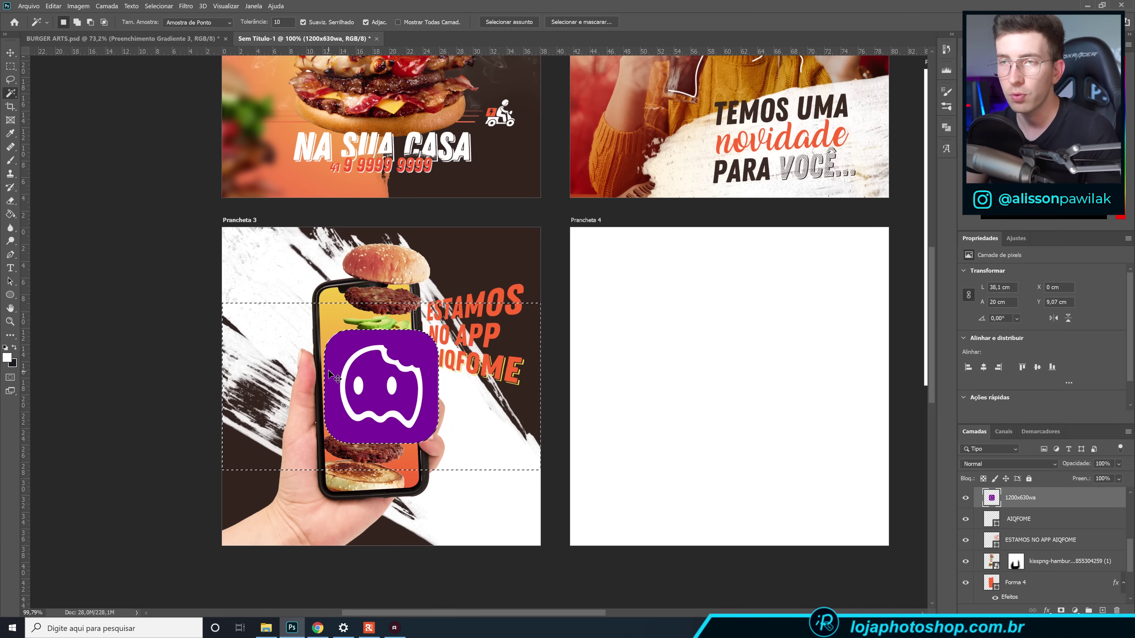
Scale the app icon to about 2.8 cm wide and position it beside the phone's upper corner, opposite the headline.
left_click(10, 52)
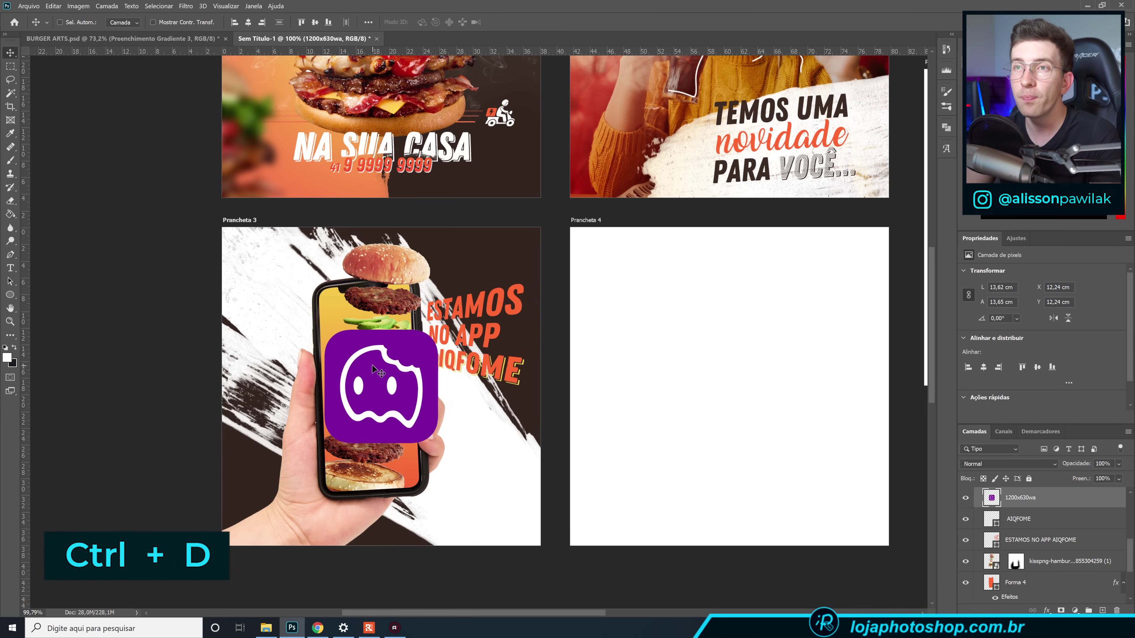
left_click_drag(374, 369, 293, 331)
key("ctrl+t")
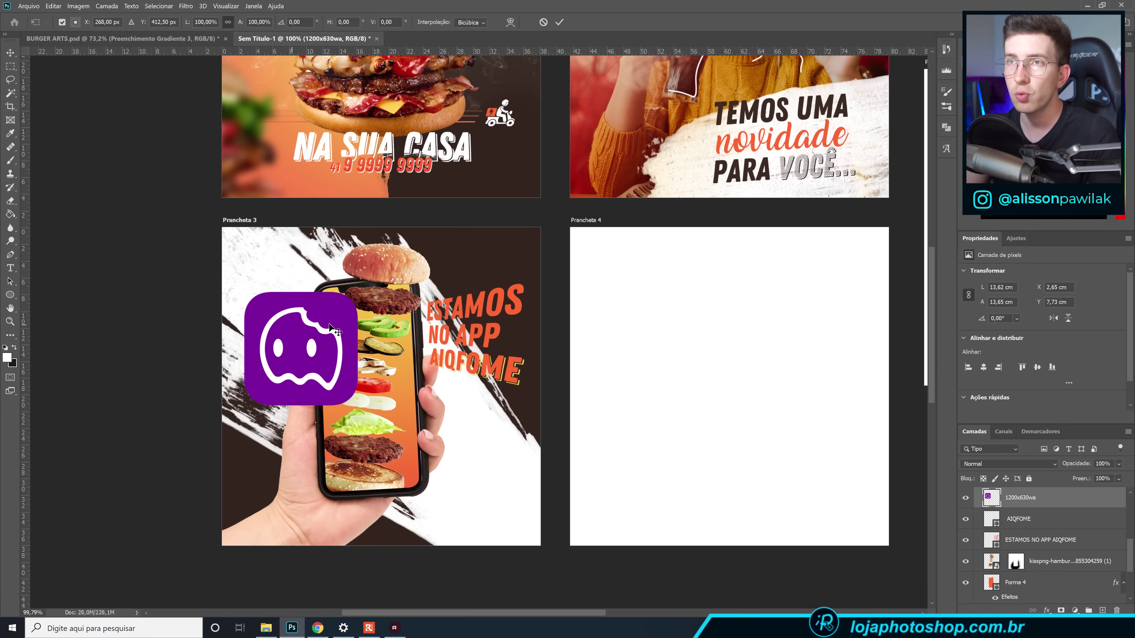
left_click_drag(357, 293, 299, 289)
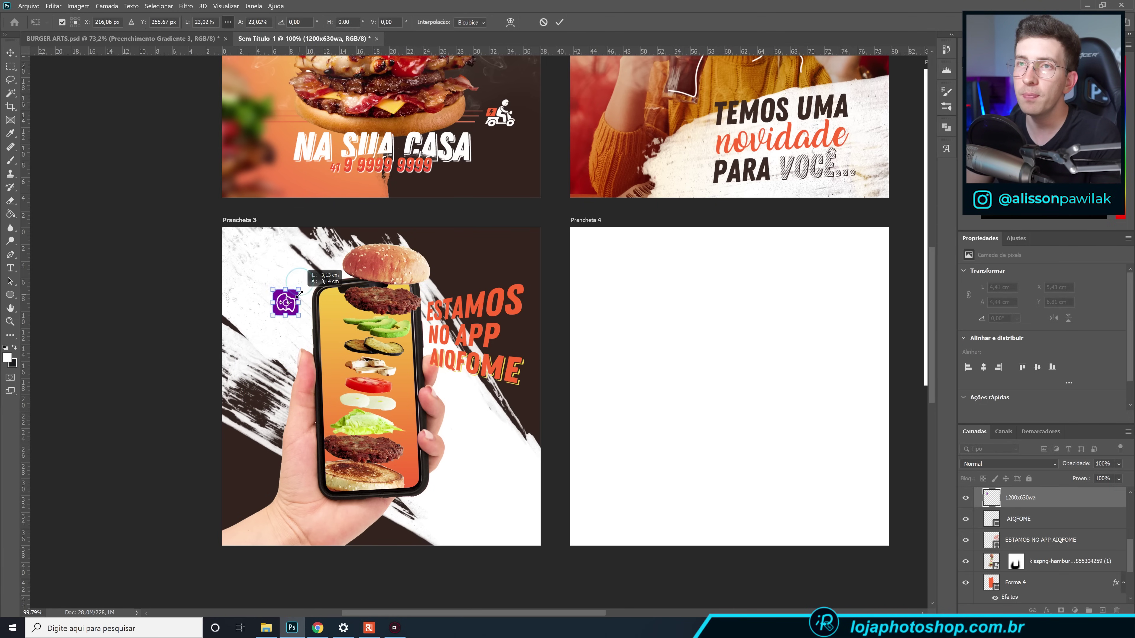
left_click(559, 21)
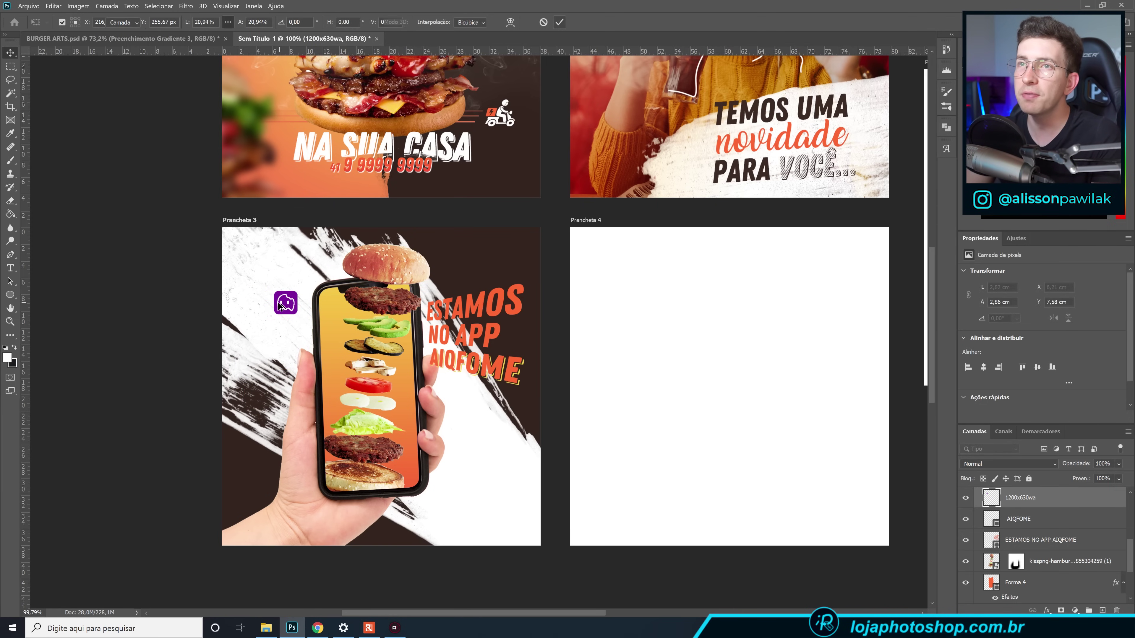
scroll(243, 309, "up", 3)
left_click_drag(309, 302, 329, 294)
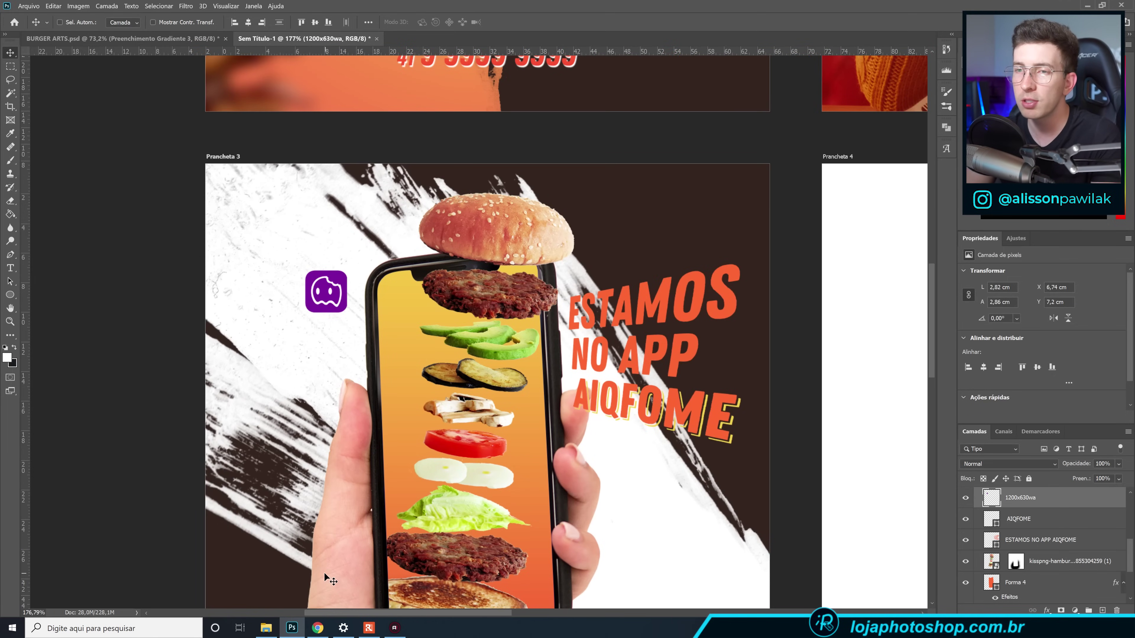
Place the five-star rating image from folder 3 directly below the app icon, scaled to about 6.8 cm wide.
left_click(266, 627)
left_click_drag(434, 90, 641, 361)
left_click_drag(707, 341, 338, 331)
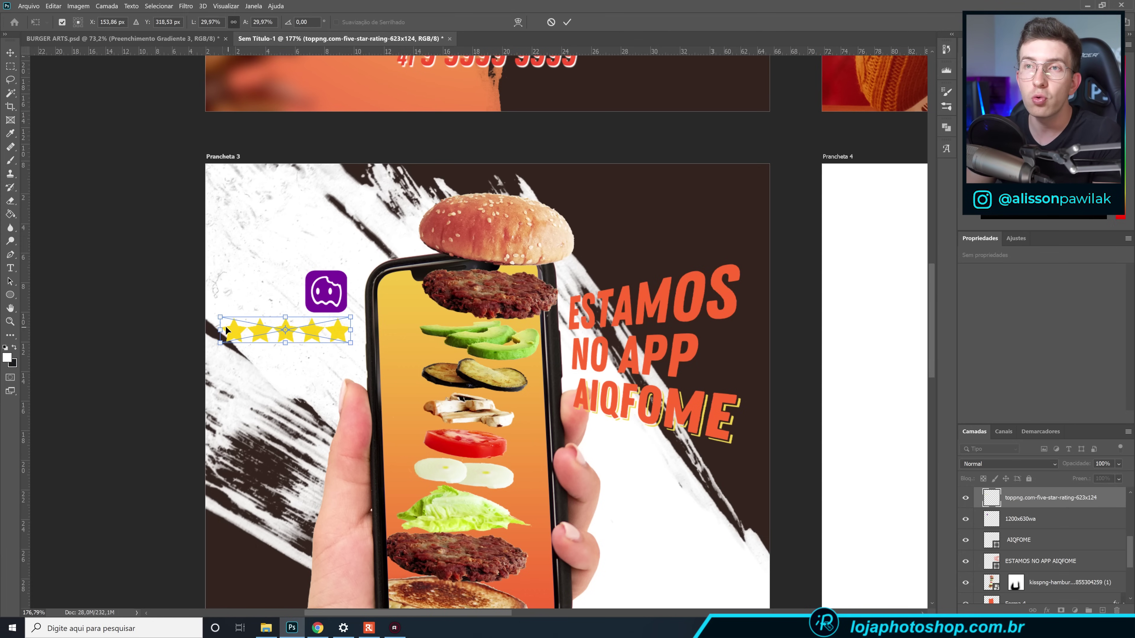
left_click_drag(220, 317, 234, 317)
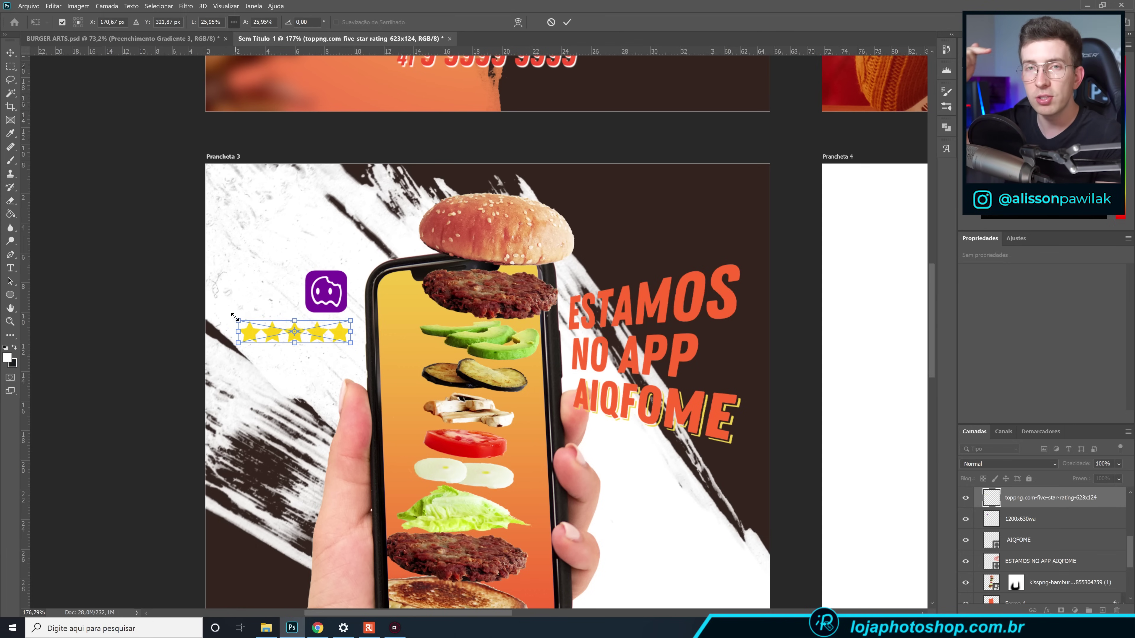
left_click_drag(235, 322, 248, 323)
left_click(567, 21)
left_click_drag(340, 344, 335, 342)
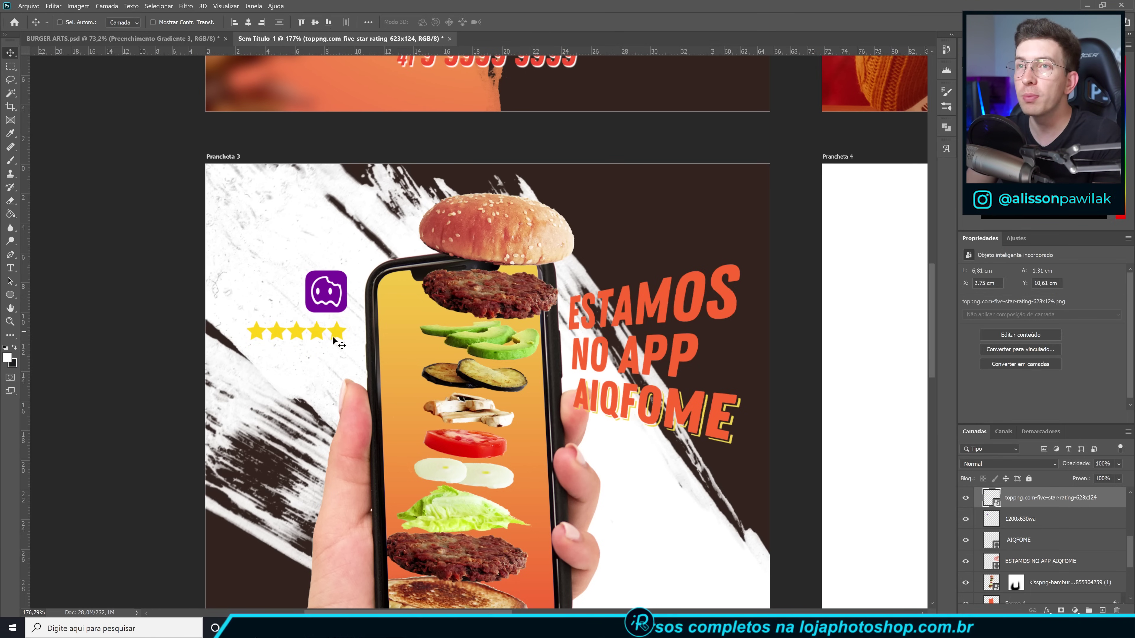
Add the text NOTA MÁXIMA below the star rating.
left_click(12, 267)
left_click(256, 388)
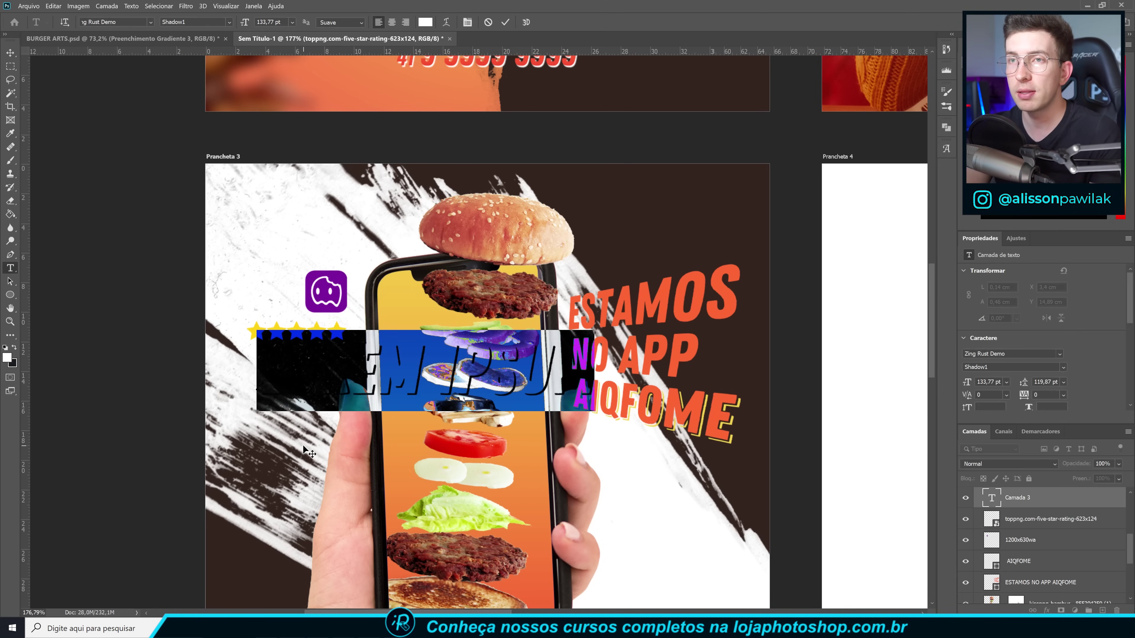
key("BackSpace")
type("N")
key("BackSpace")
type("NOTA MÁXIMA")
key("ctrl+Return")
Set the NOTA MÁXIMA text to the Base font style and colour it orange ff6631, sampled from the headline.
left_click(1012, 367)
left_click(1027, 378)
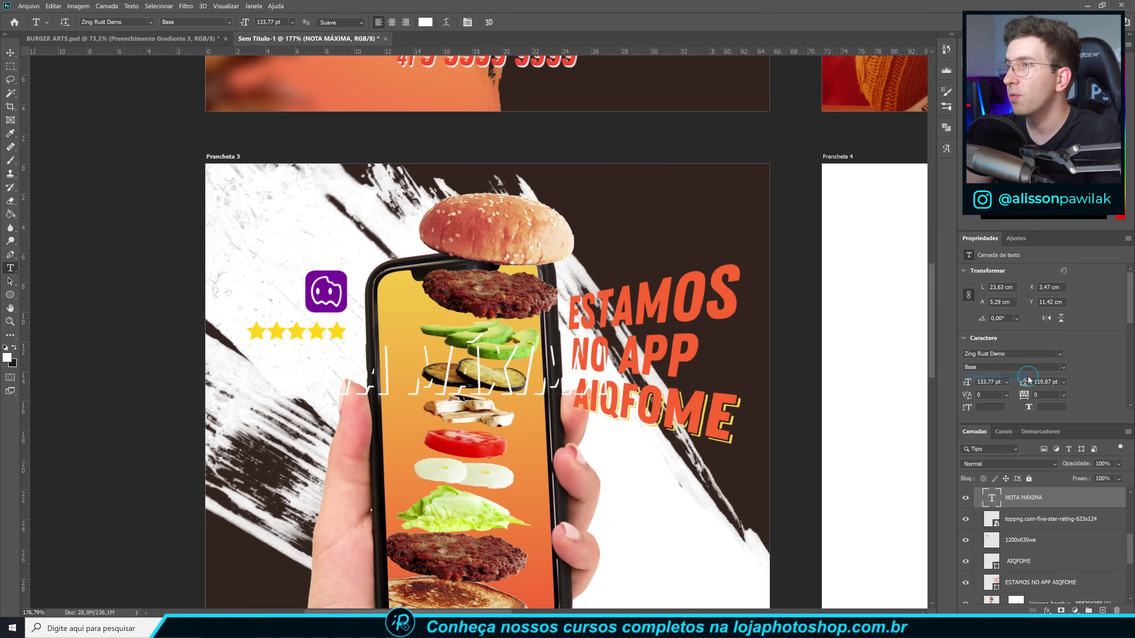
scroll(1093, 360, "down", 1)
left_click(1057, 395)
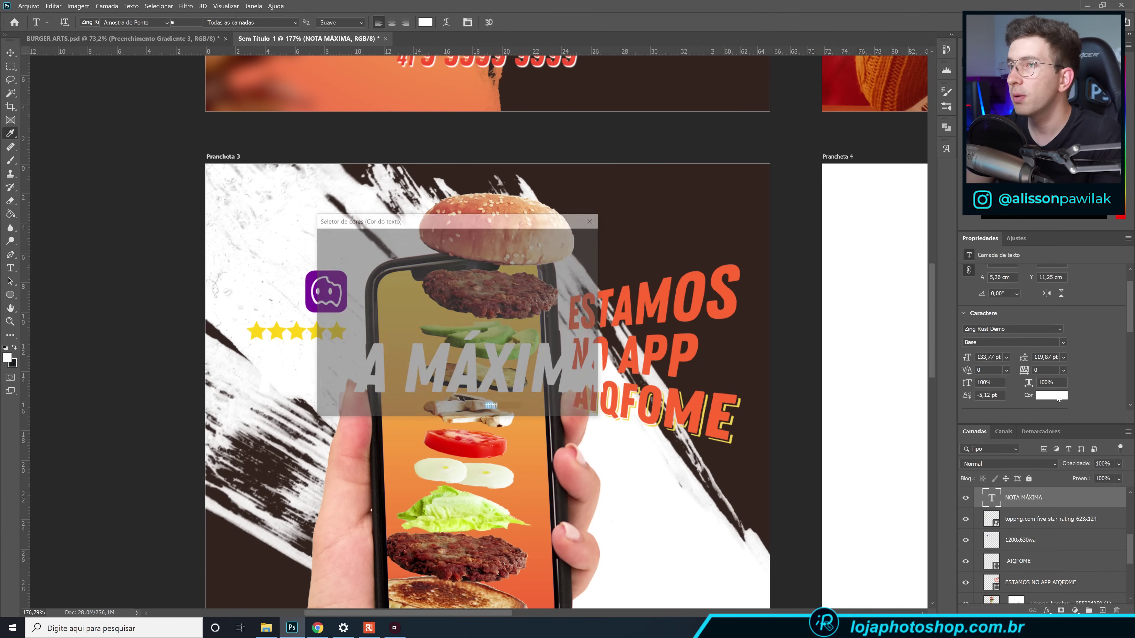
left_click(701, 299)
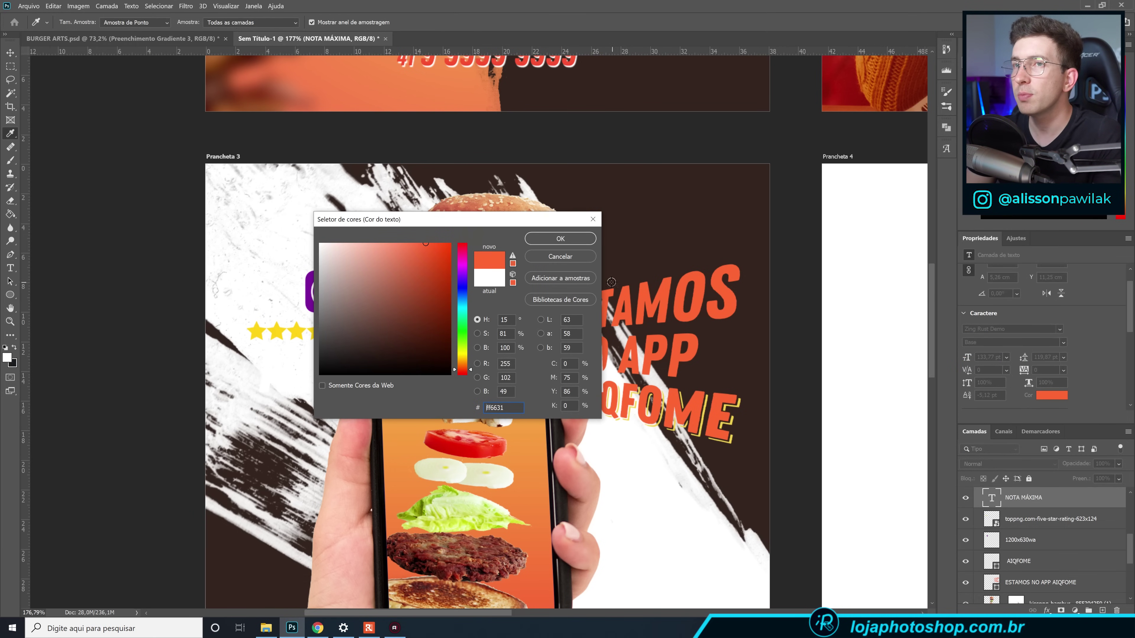
left_click(564, 239)
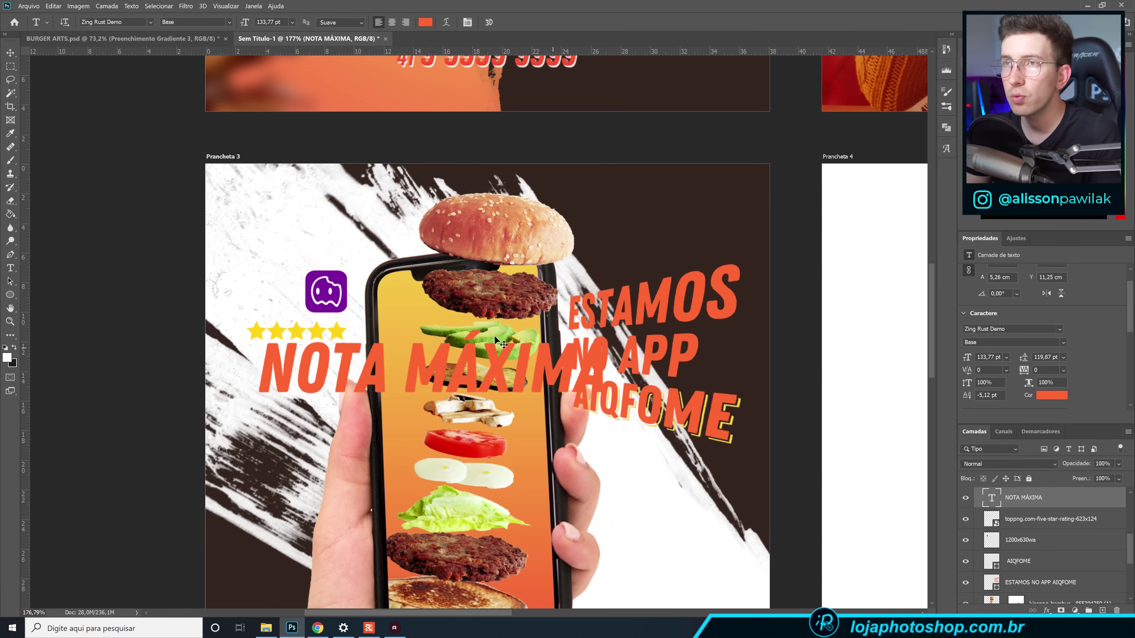
Scale NOTA MÁXIMA down to about 46 pt and align it under the stars with their edge nearest the phone.
key("ctrl+t")
left_click_drag(607, 408, 326, 360)
left_click_drag(193, 381, 226, 375)
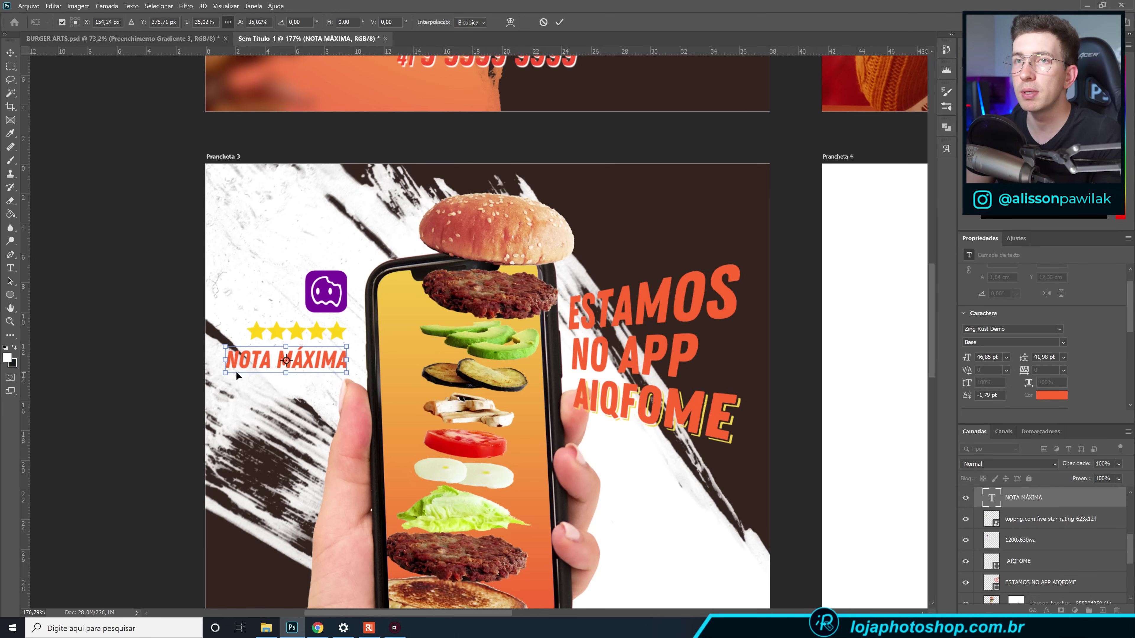
key("Return")
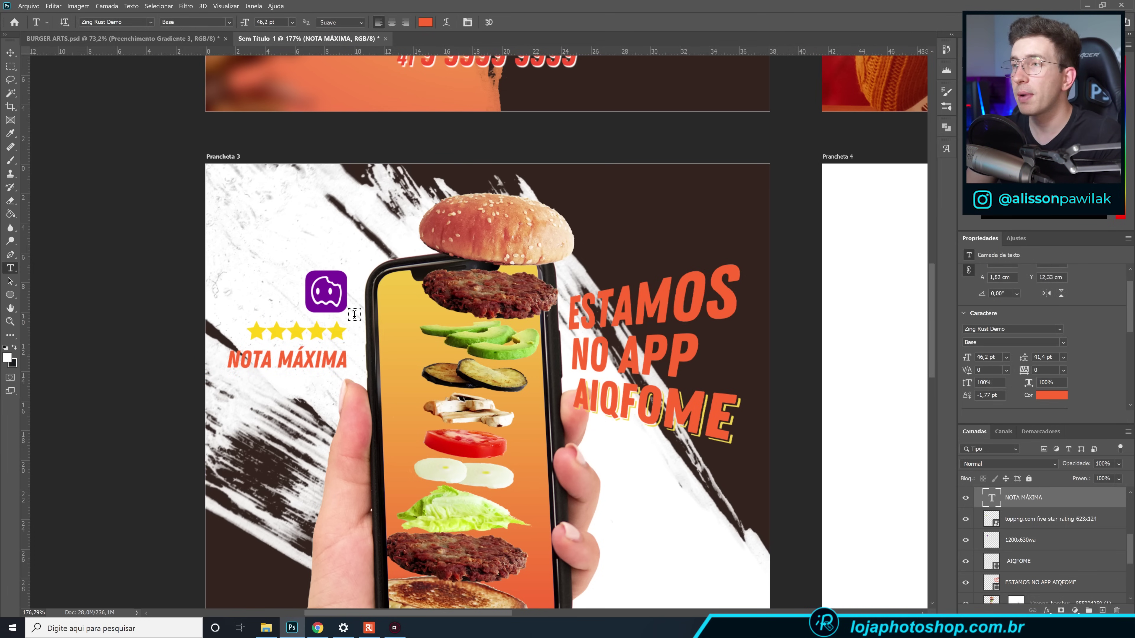
Nudge the app icon layer slightly down towards the star rating.
left_click(1011, 540)
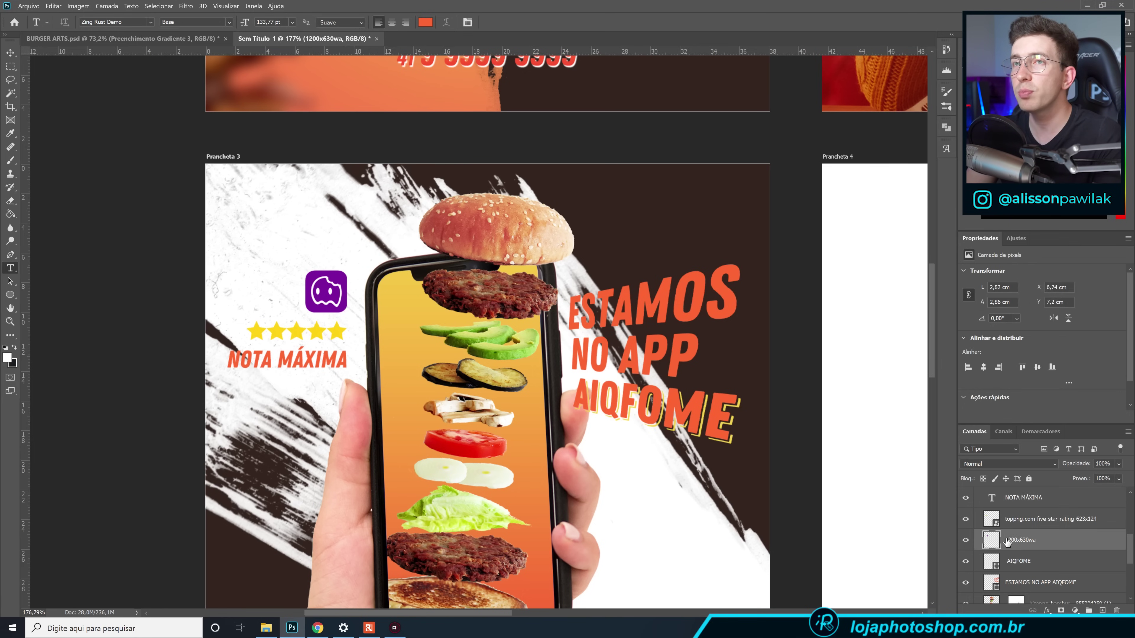
left_click(12, 54)
key("Down")
key("Down")
key("Down")
key("Down")
key("Down")
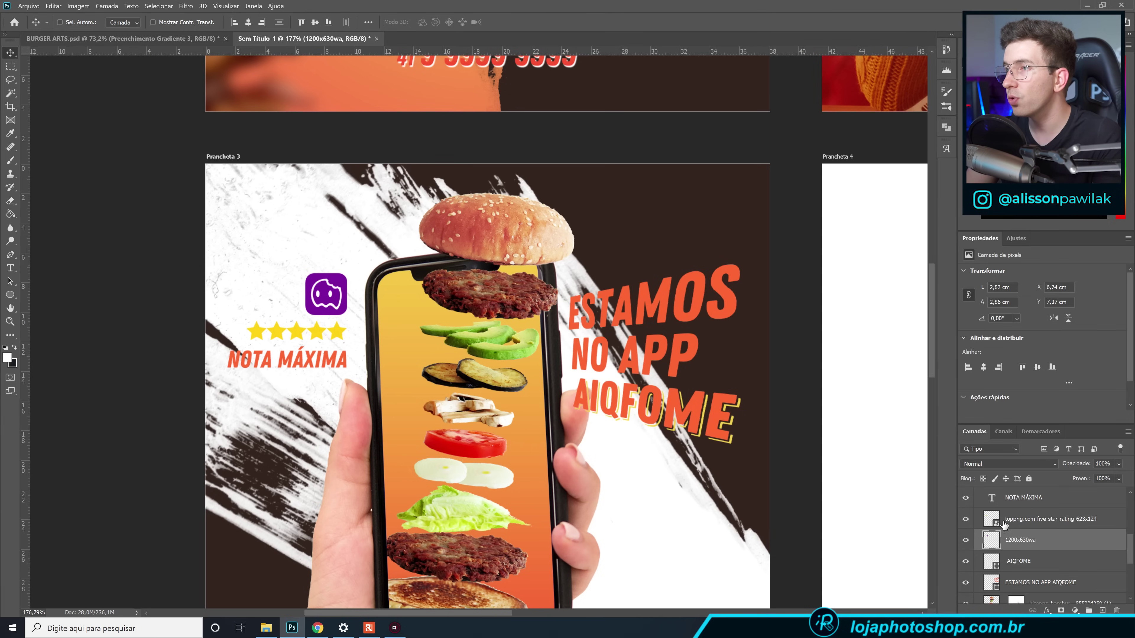
key("ctrl")
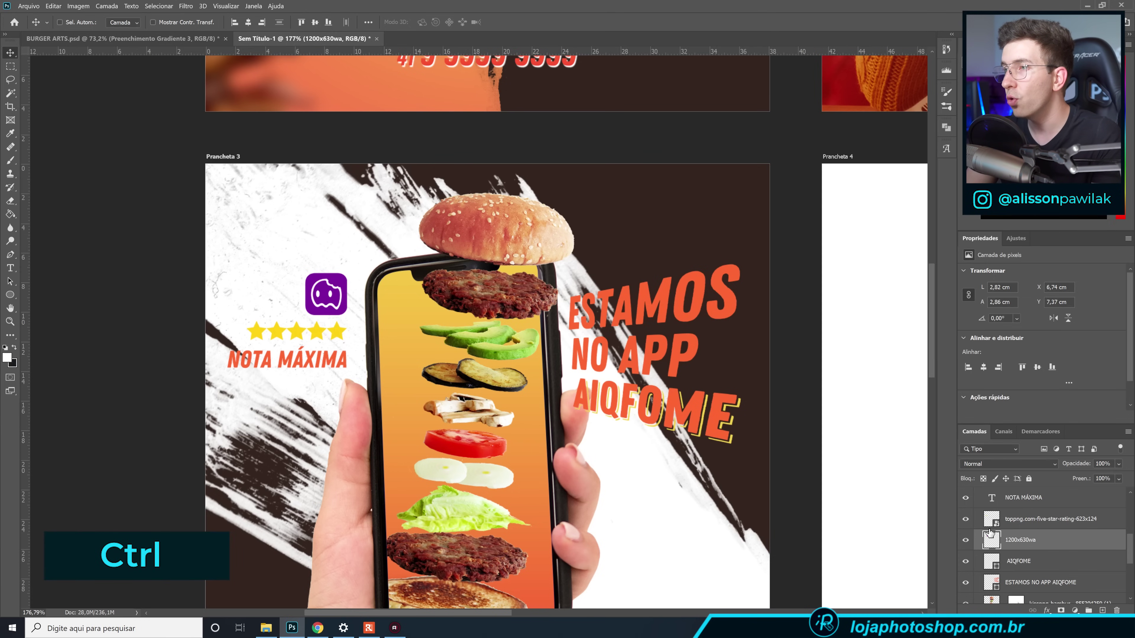
Combine the app icon, star rating and NOTA MÁXIMA text layers into one smart object.
left_click(967, 541)
left_click(966, 541)
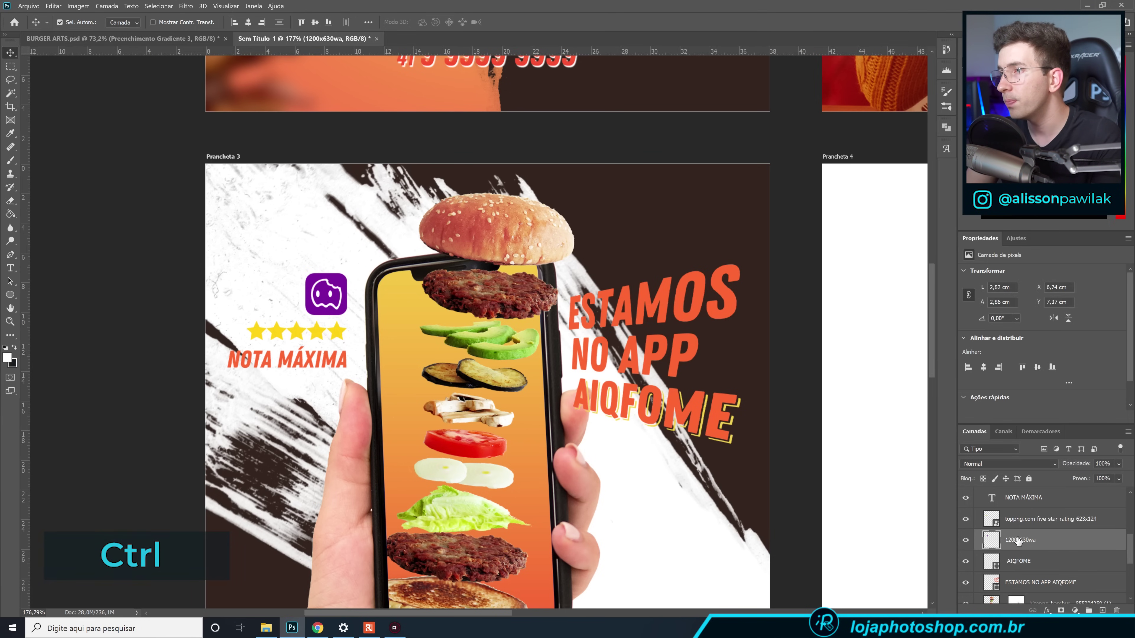
left_click(1031, 524, "ctrl")
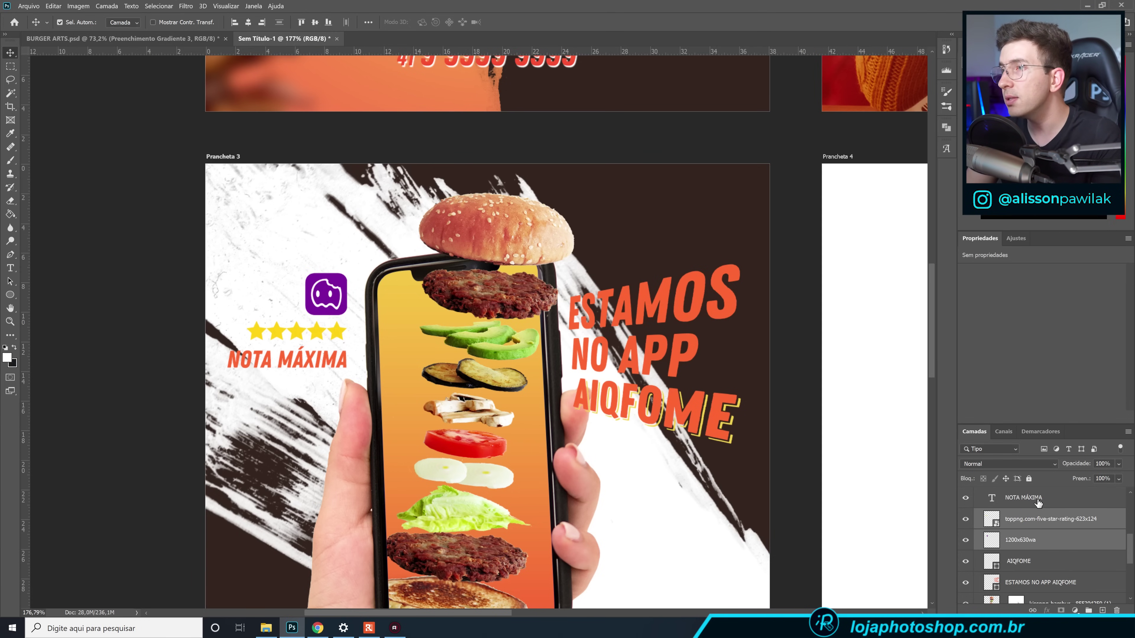
left_click(1037, 502, "ctrl")
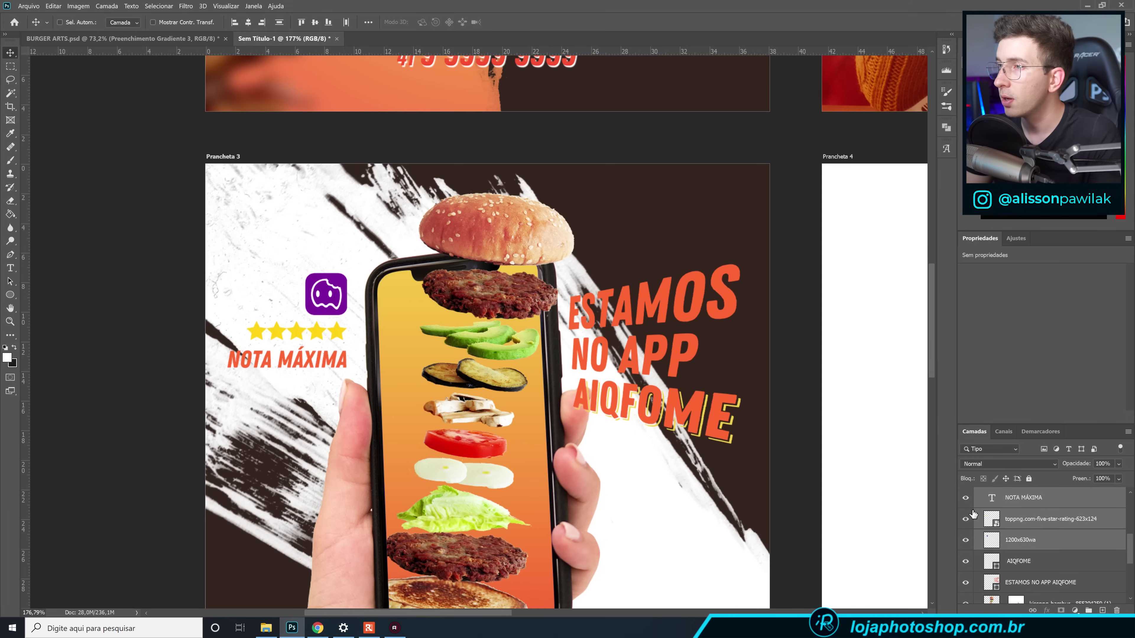
right_click(1016, 505)
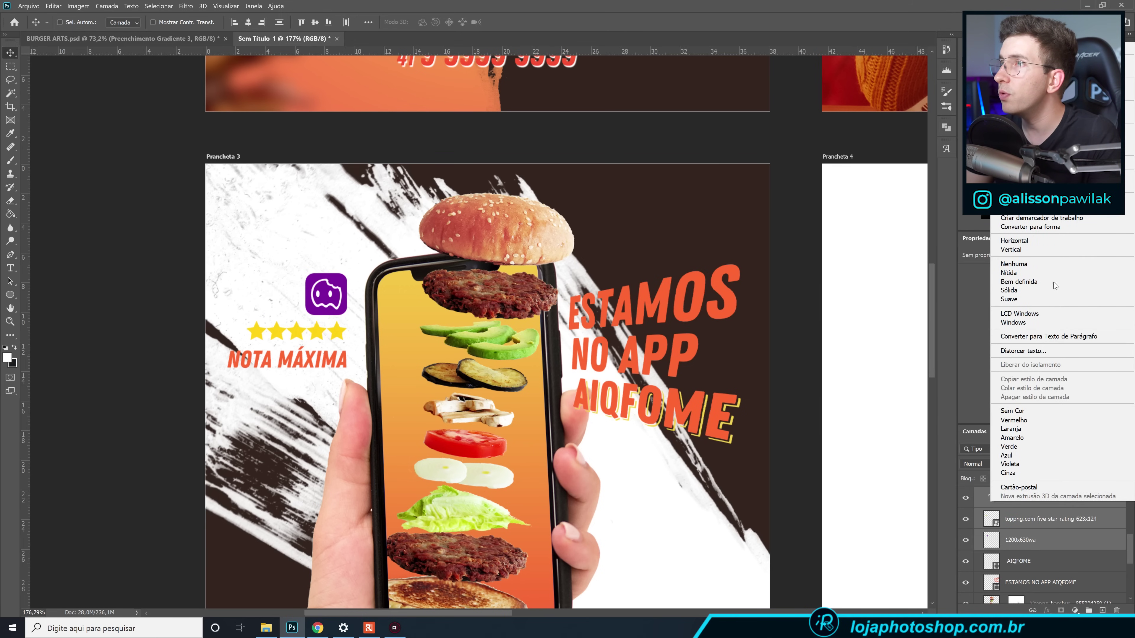
left_click(1028, 164)
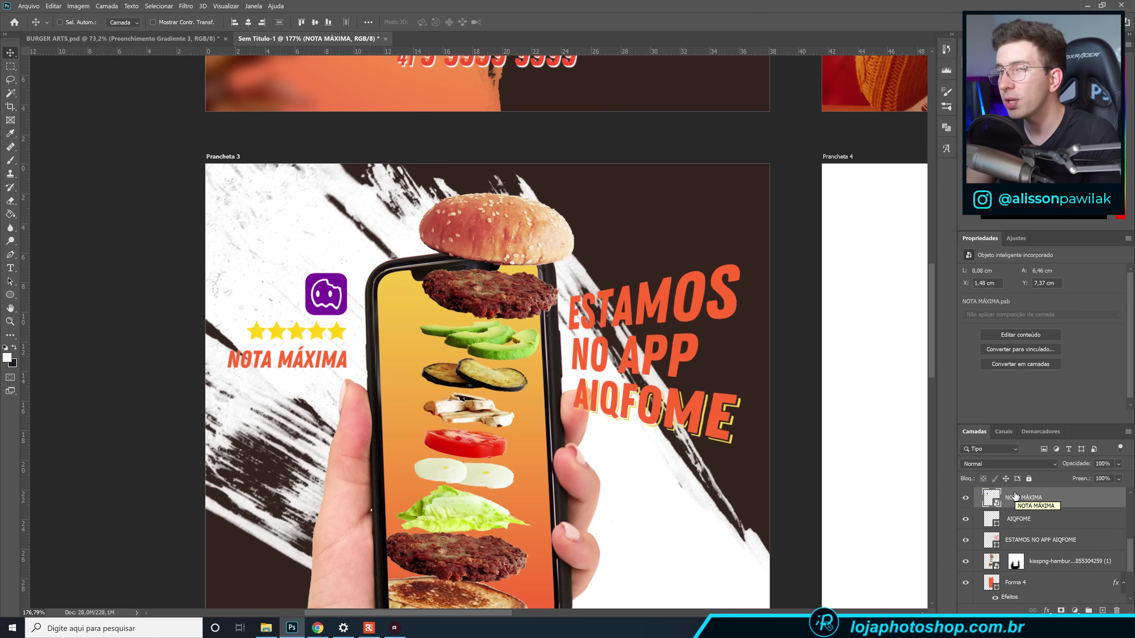
Distort the icon, stars and NOTA MÁXIMA smart object into a rising perspective and place it closer to the phone.
key("ctrl+t")
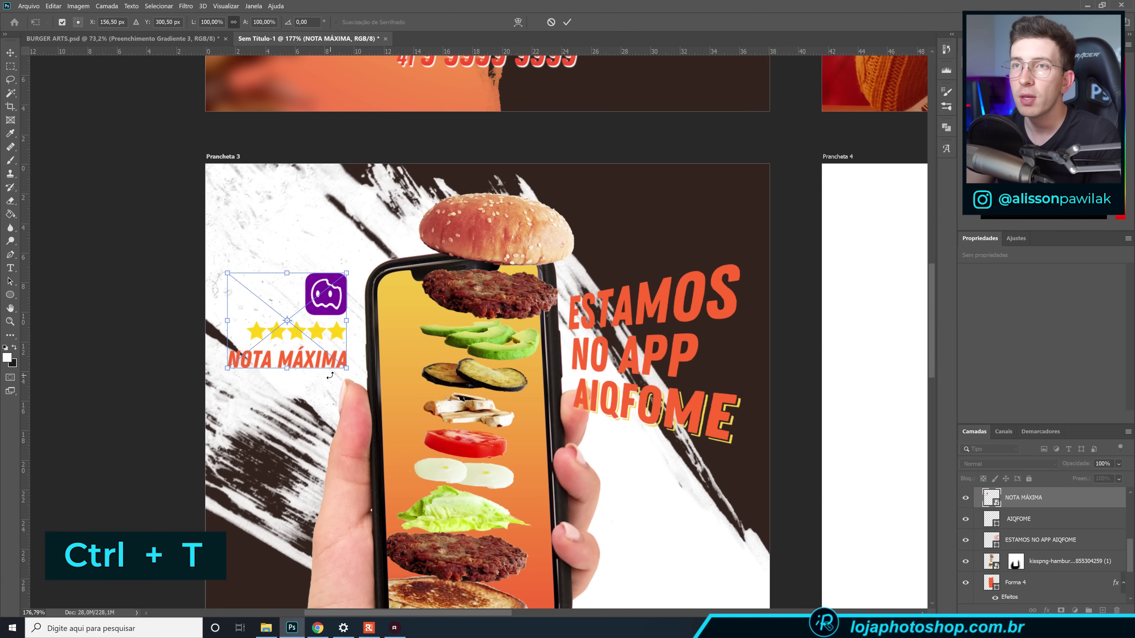
left_click_drag(347, 368, 351, 363)
left_click_drag(228, 371, 227, 379)
left_click_drag(349, 276, 347, 282)
key("ctrl")
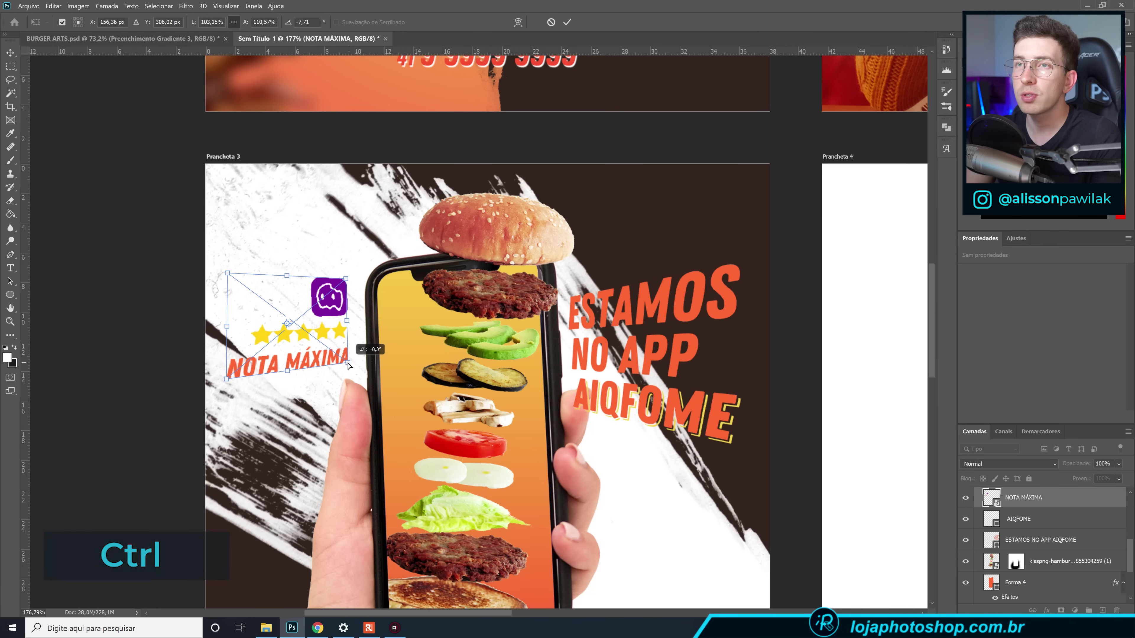
left_click_drag(336, 354, 344, 361)
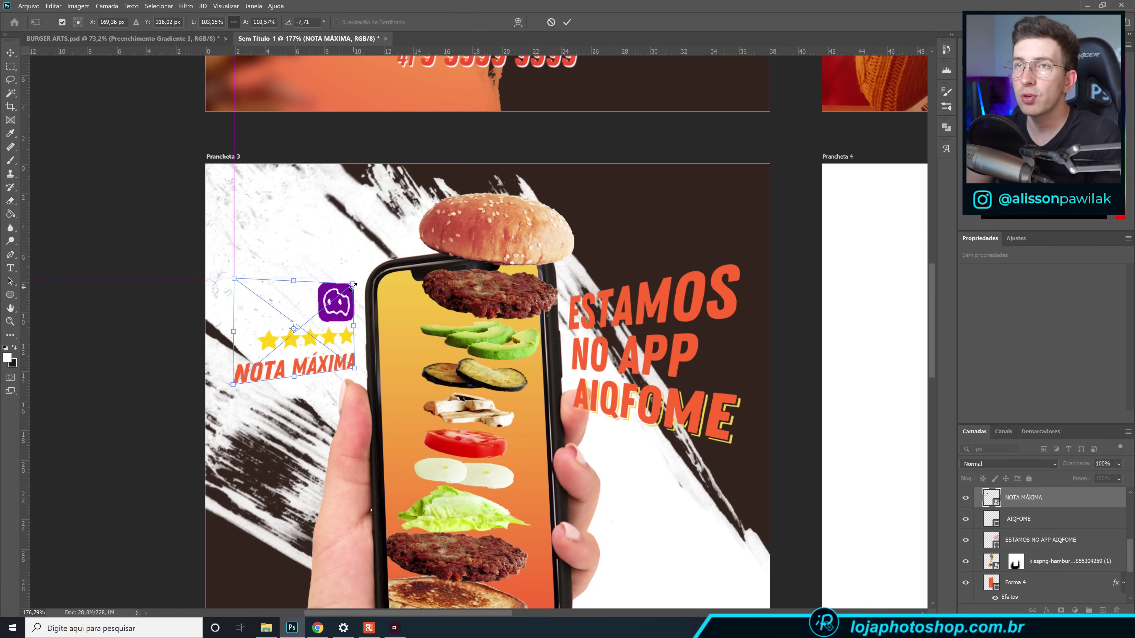
left_click_drag(237, 390, 240, 395)
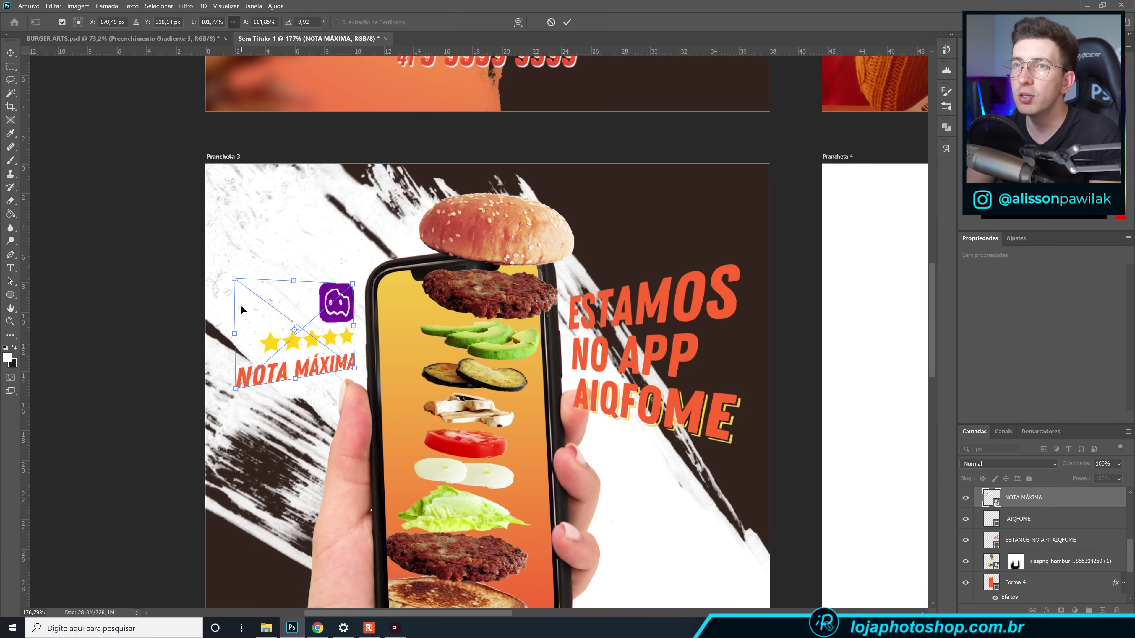
key("Return")
Place the app-store-google-play logo file in the lower right corner of Prancheta 3, about 4.87 cm wide.
scroll(669, 546, "down", 3)
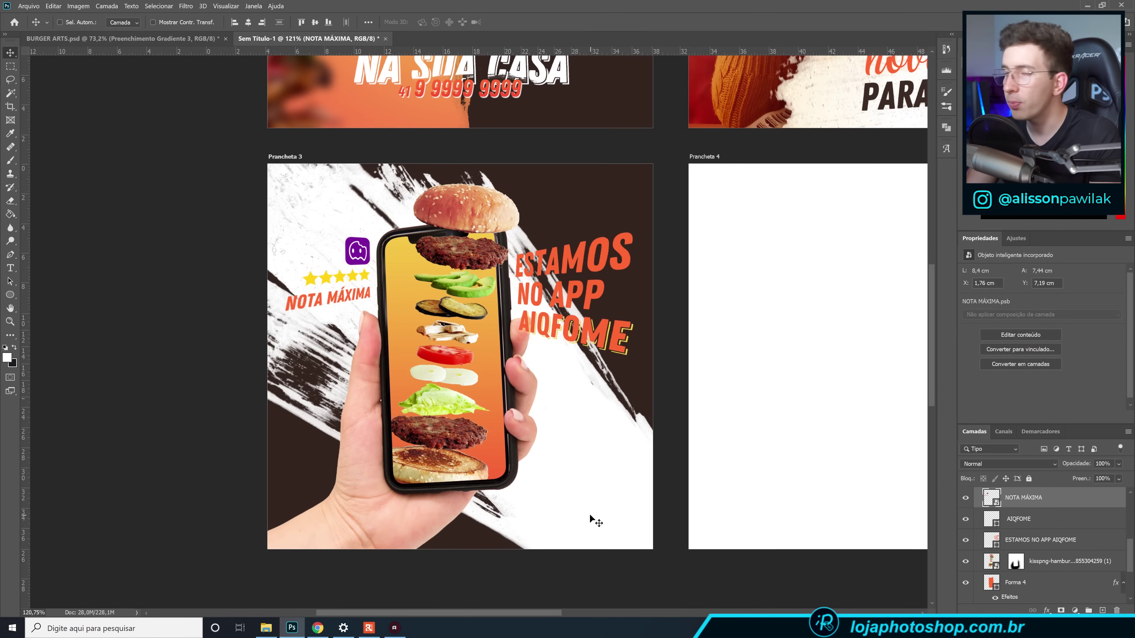
left_click(268, 628)
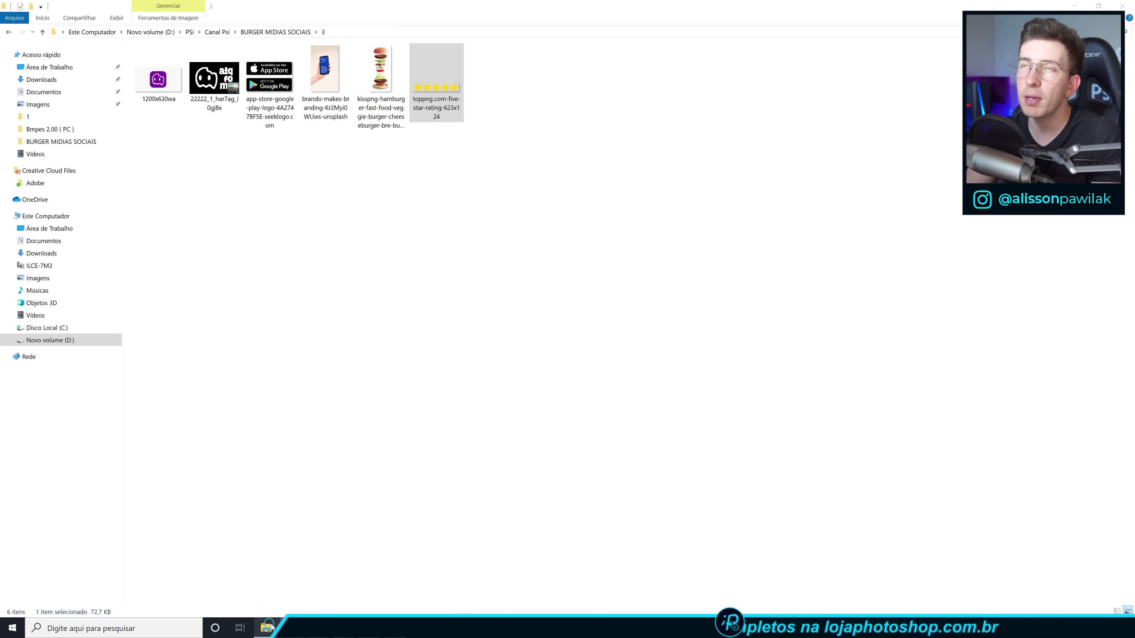
left_click(271, 125)
left_click_drag(268, 86, 609, 514)
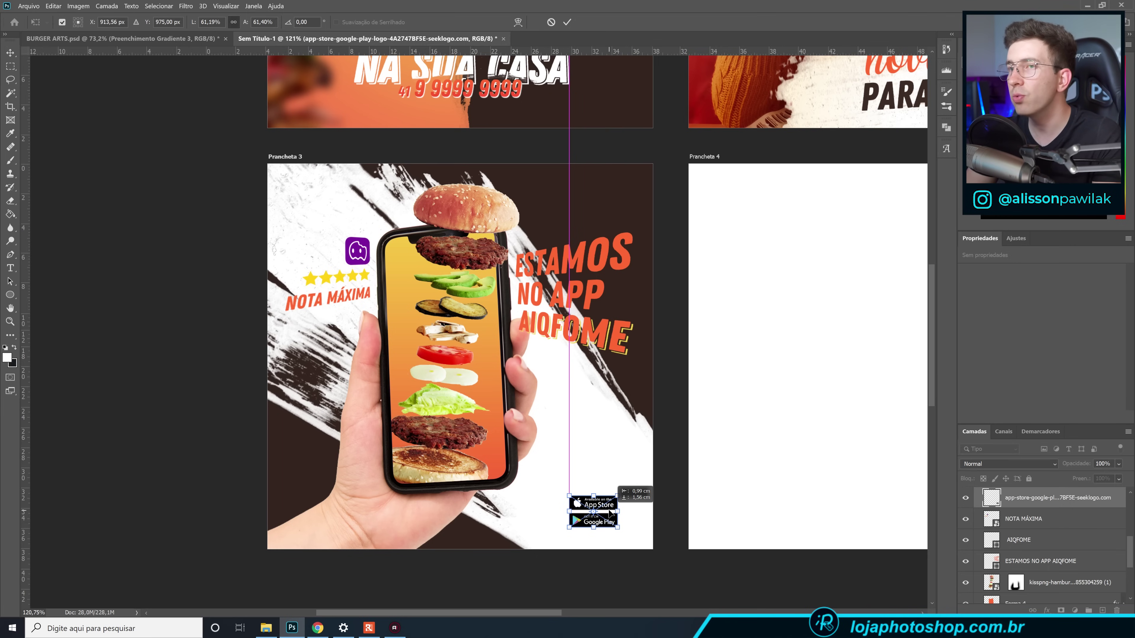
left_click_drag(611, 514, 628, 514)
left_click(566, 22)
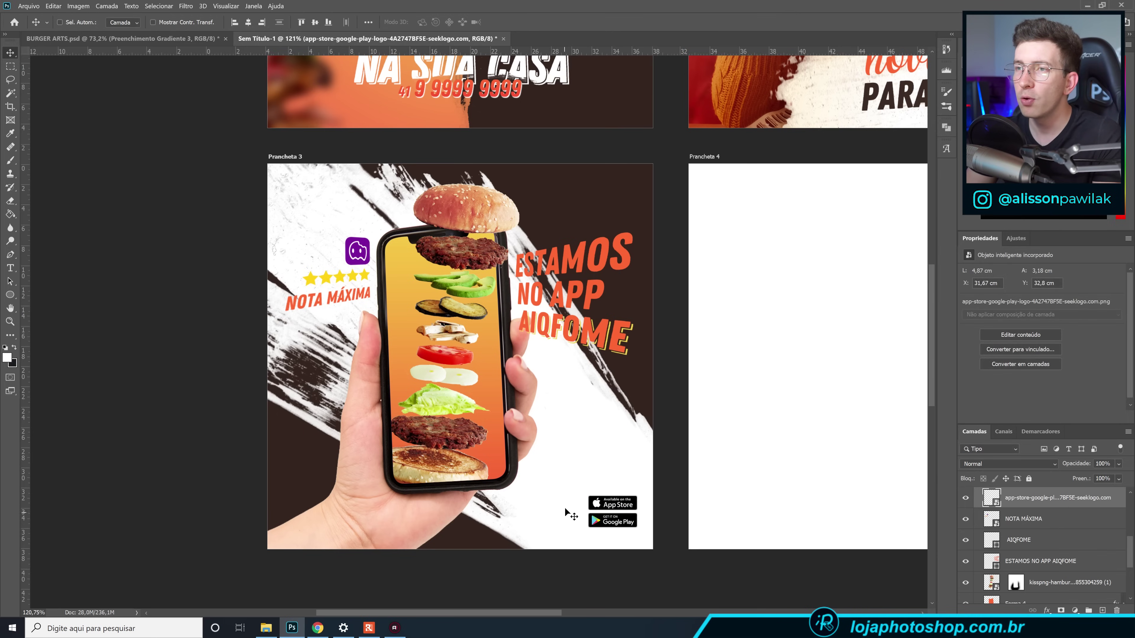
Place the 22222_1_har7ag_i0gj8x logo to the left of the store badges, about 4.76 cm wide.
left_click(266, 628)
left_click_drag(216, 76, 561, 501)
key("Return")
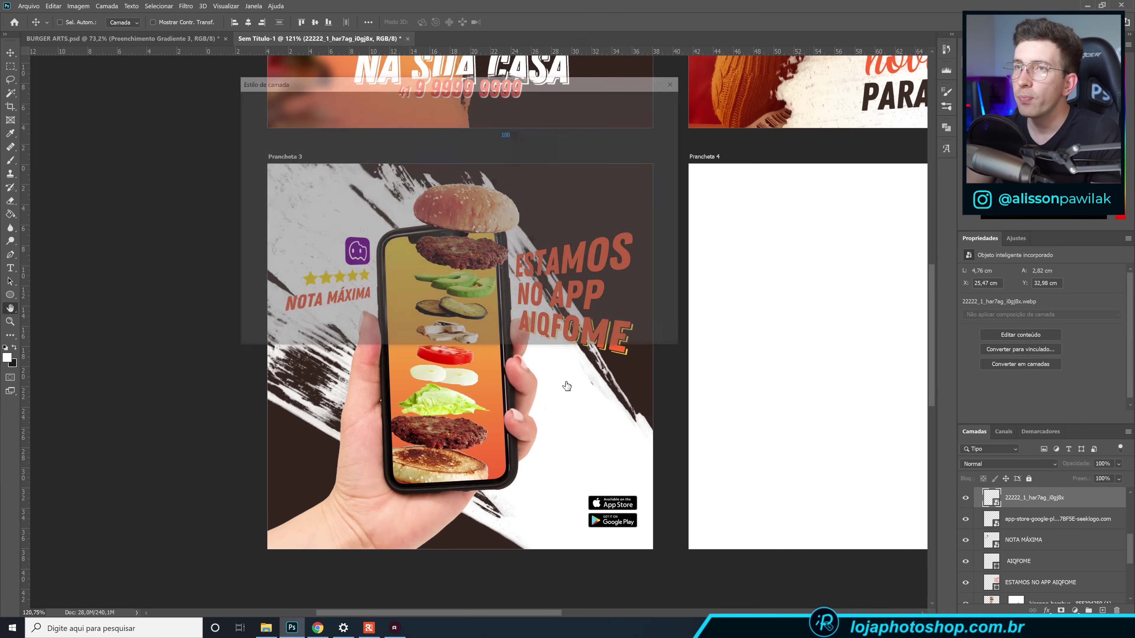
Add a colour overlay to the aiqfome logo in purple 7c149d, sampled from the app icon.
left_click_drag(371, 91, 611, 188)
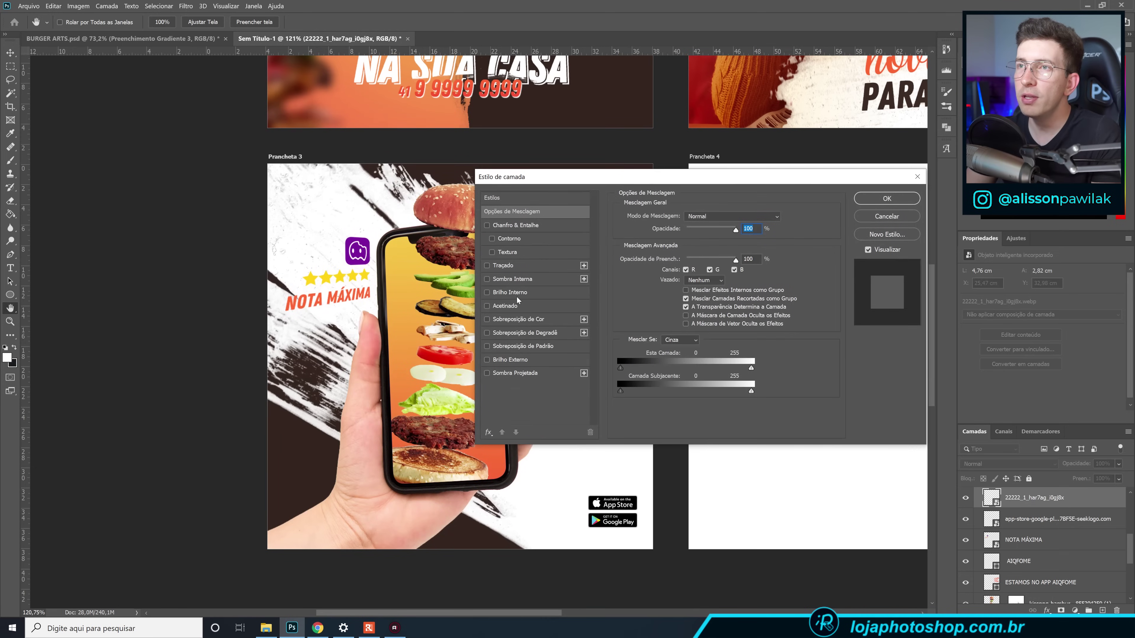
left_click(526, 320)
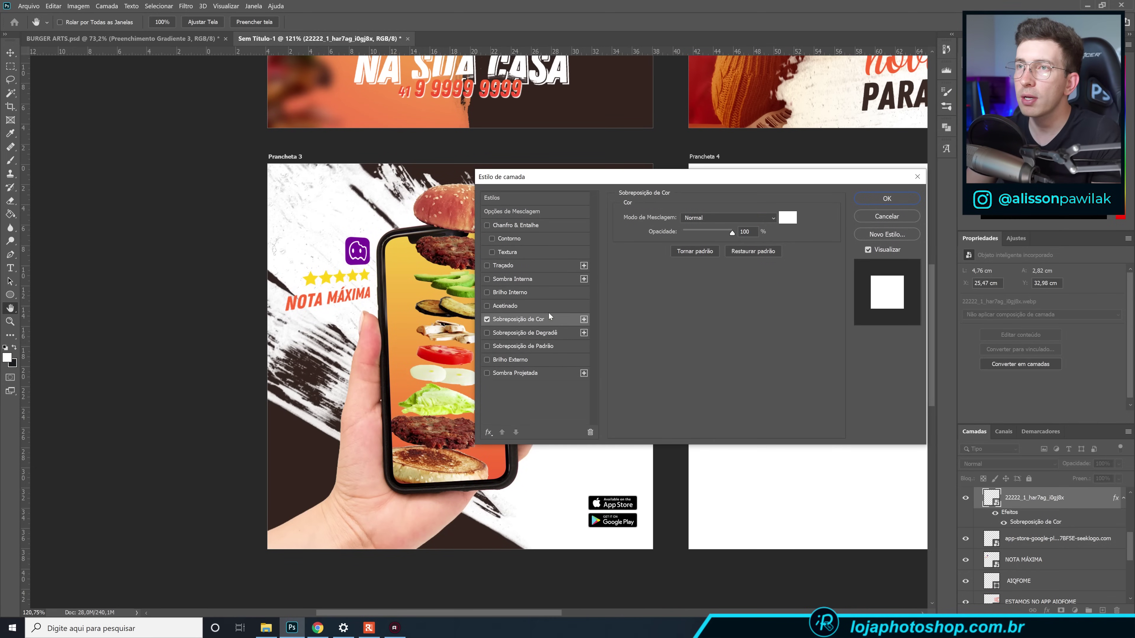
left_click(786, 218)
left_click_drag(372, 220, 493, 196)
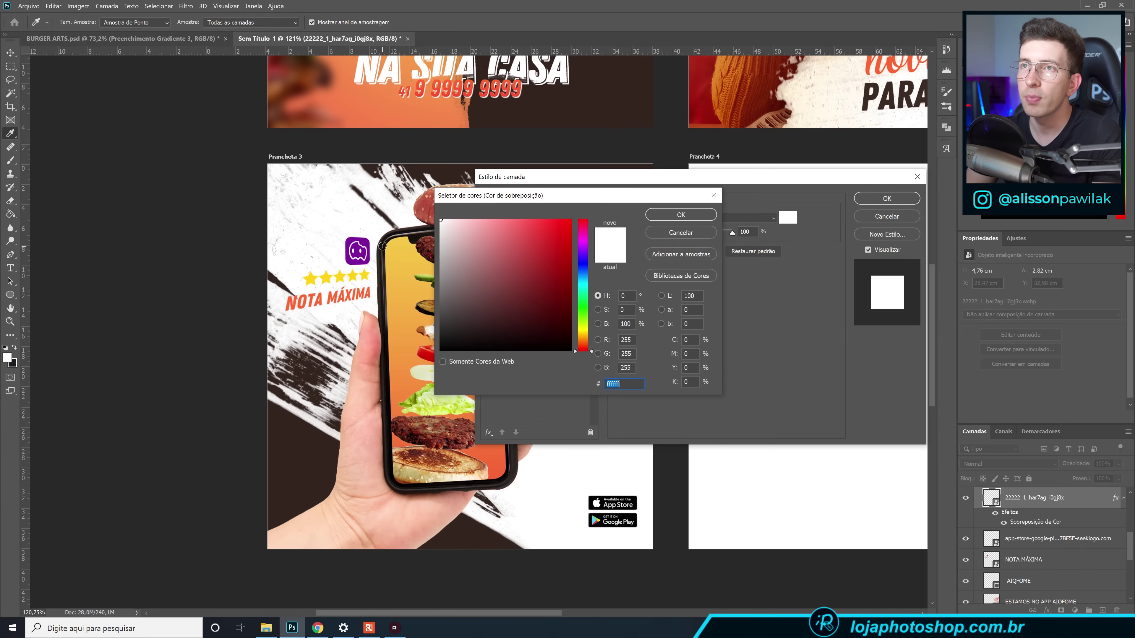
left_click(358, 248)
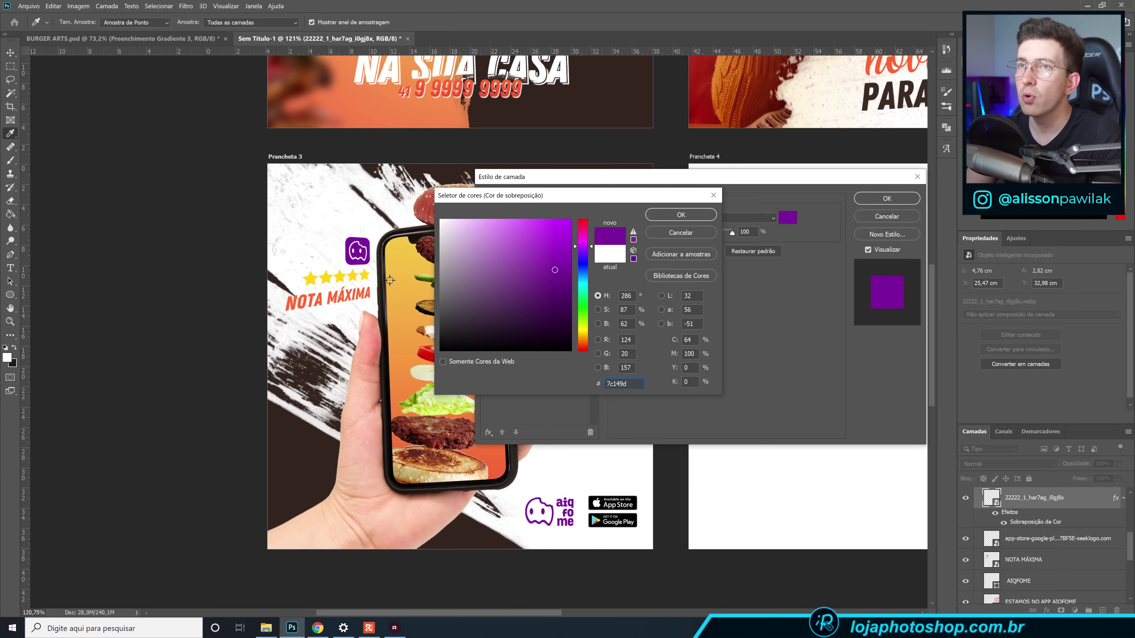
left_click_drag(329, 215, 143, 263)
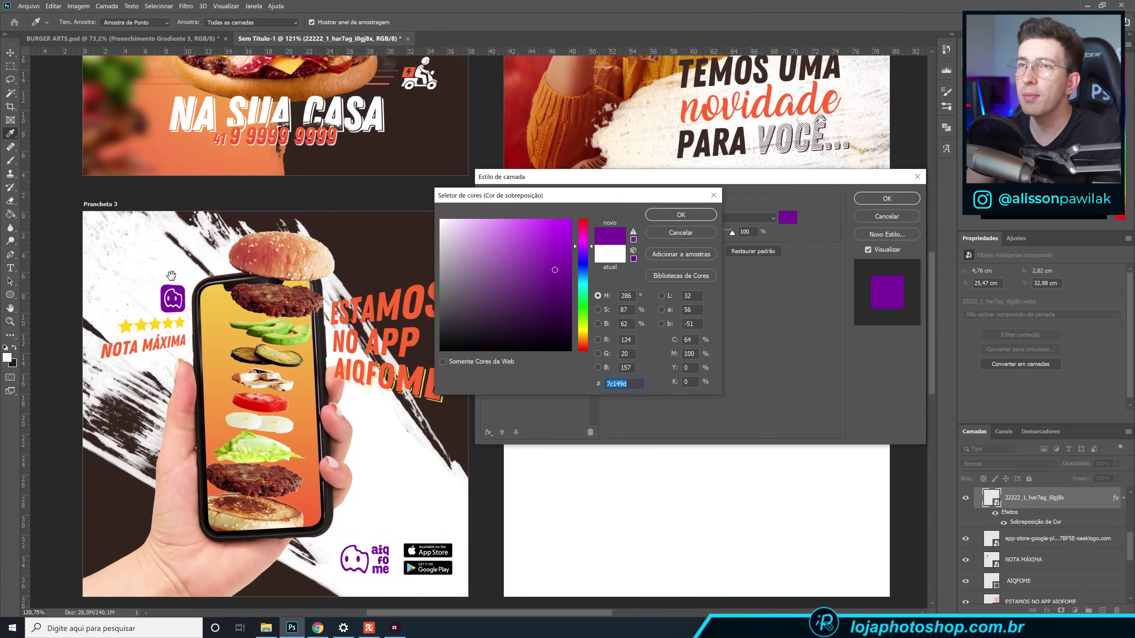
left_click(680, 215)
key("space")
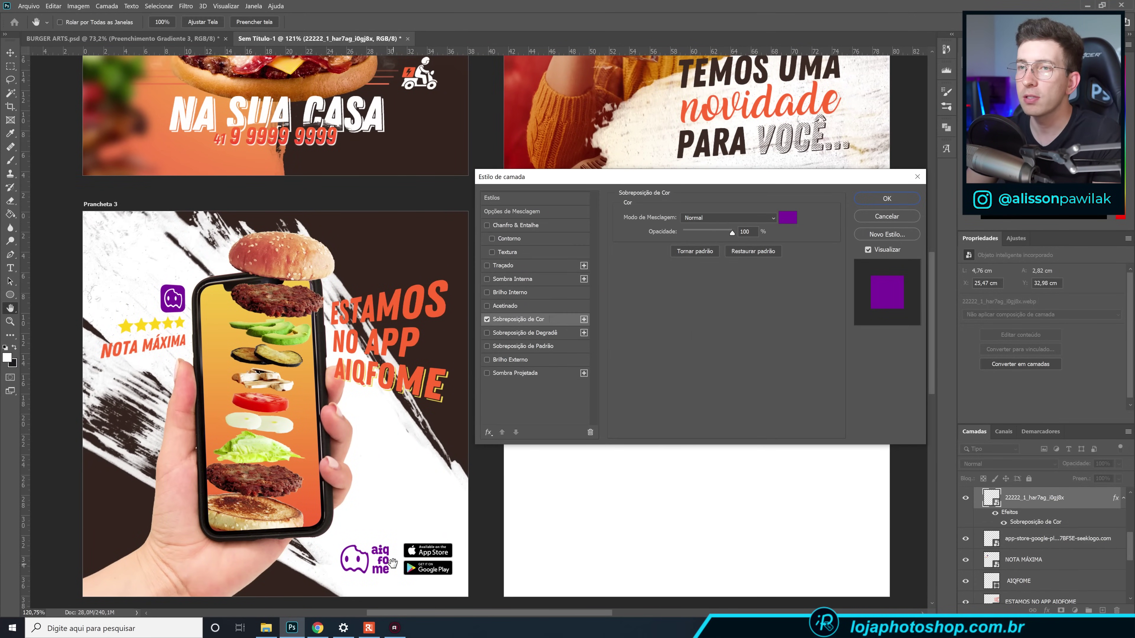
left_click_drag(657, 177, 437, 111)
scroll(607, 393, "down", 2)
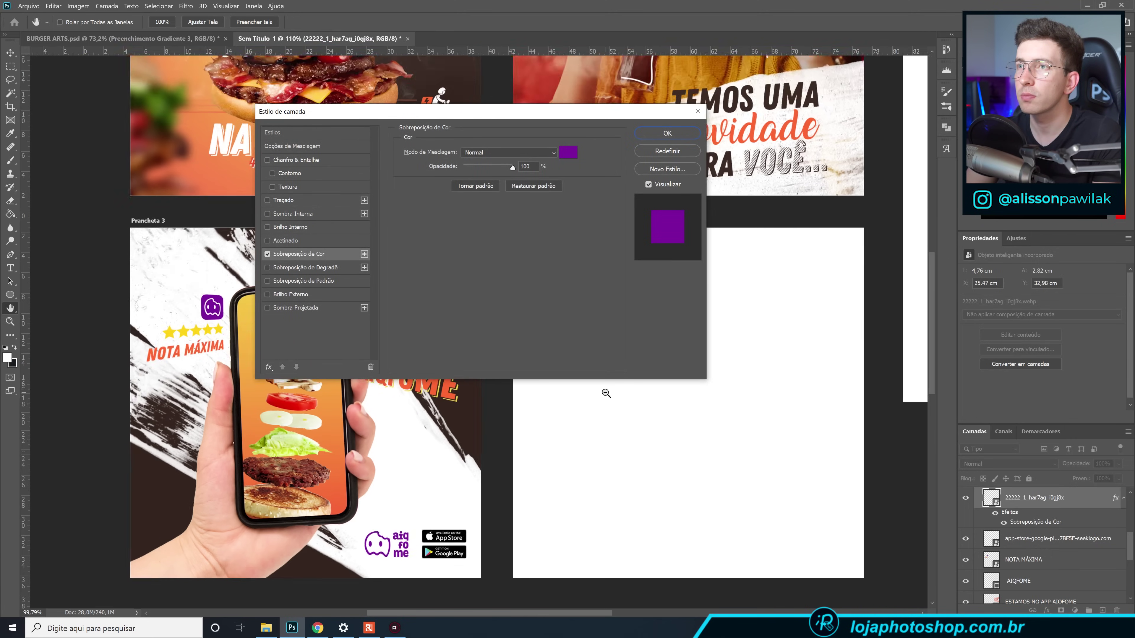
key("Return")
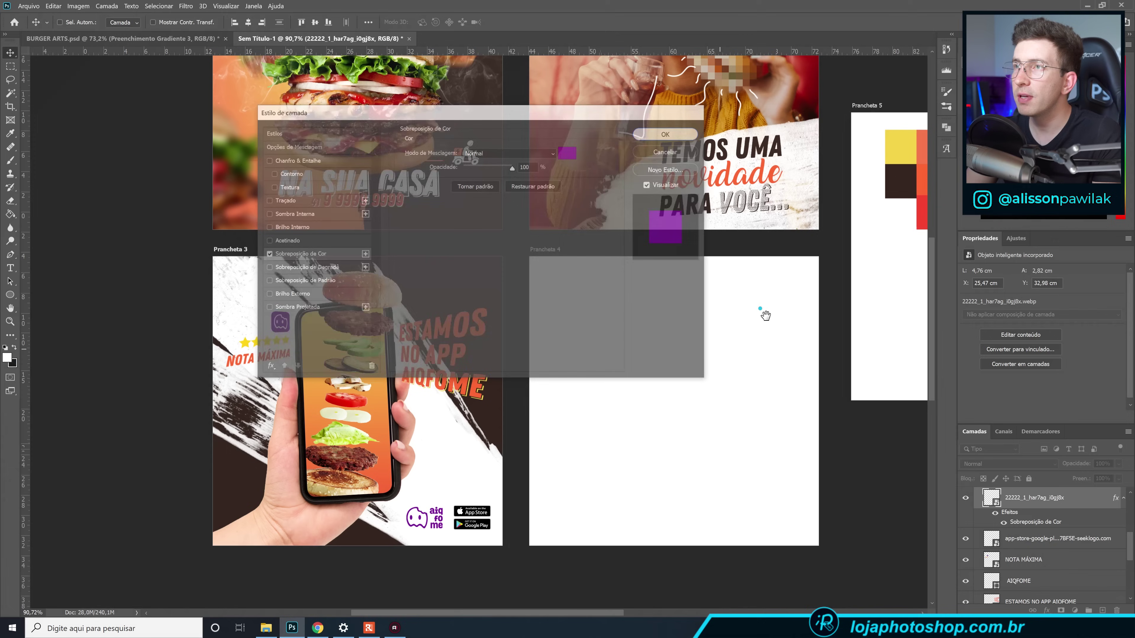
Replace the aiqfome logo's colour overlay with a linear yellow-to-red gradient overlay at -90° and 150% scale.
left_click_drag(765, 314, 688, 352)
left_click_drag(618, 407, 609, 372)
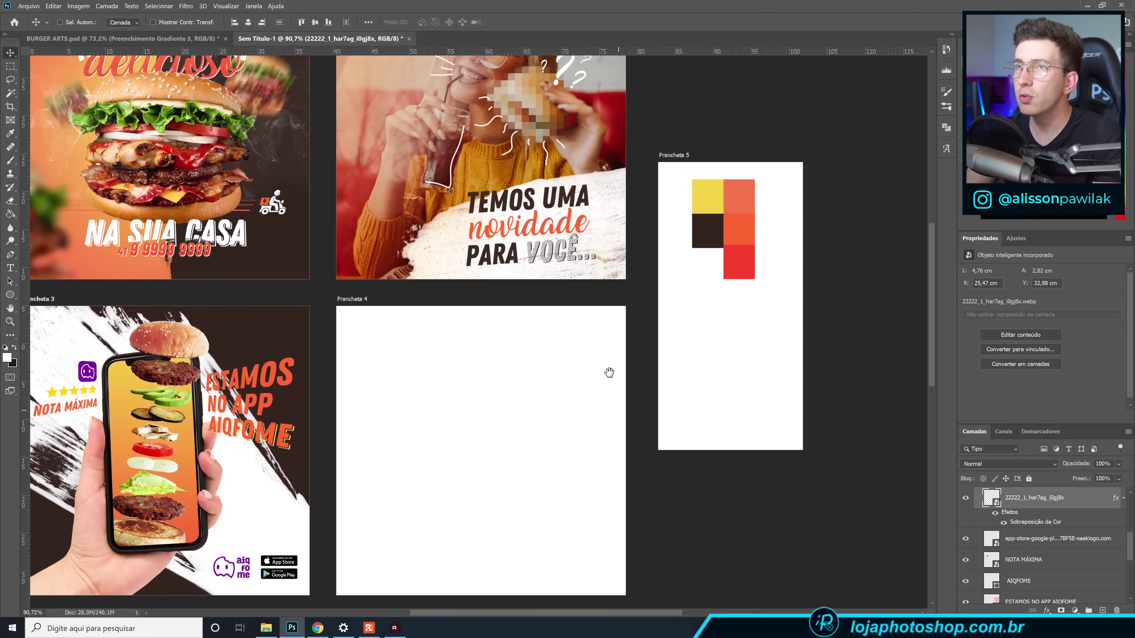
left_click(1078, 499)
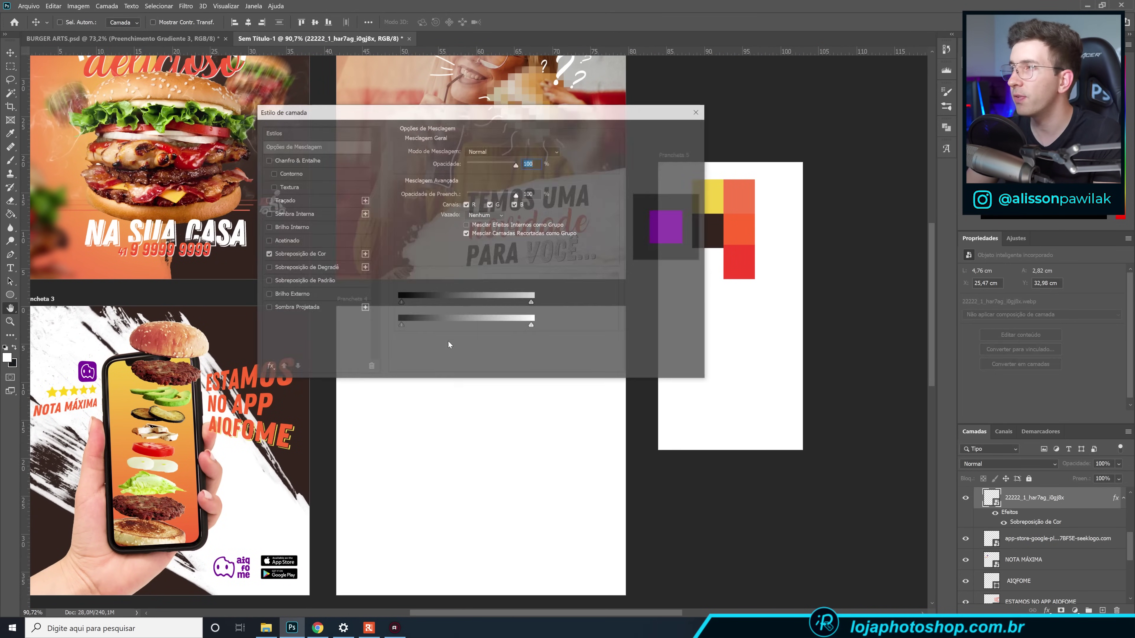
left_click(313, 272)
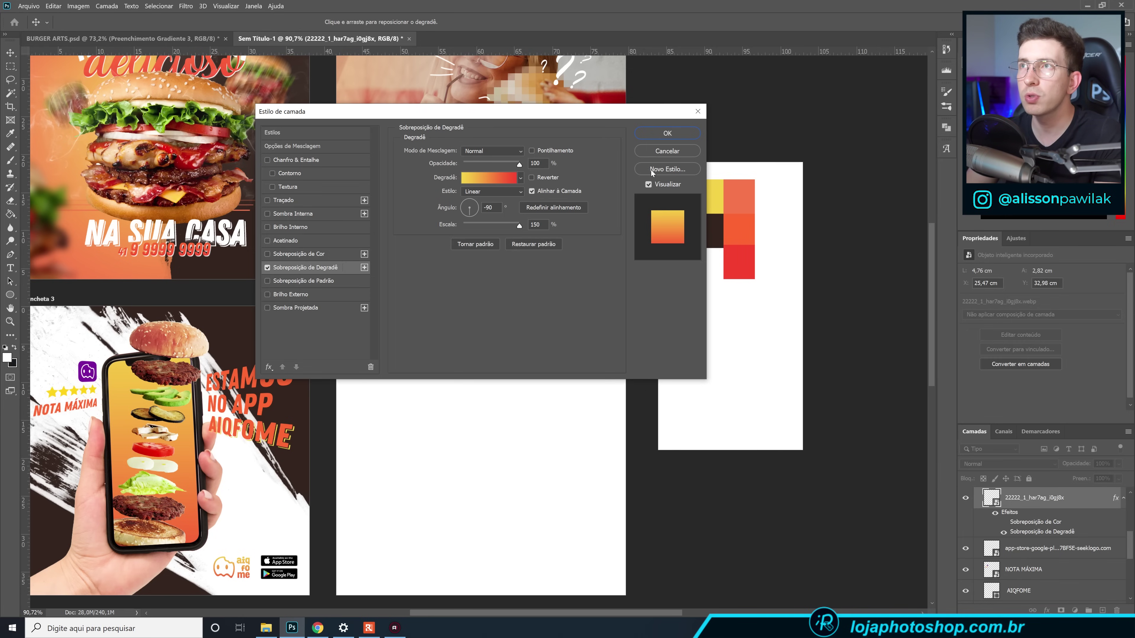
left_click(667, 133)
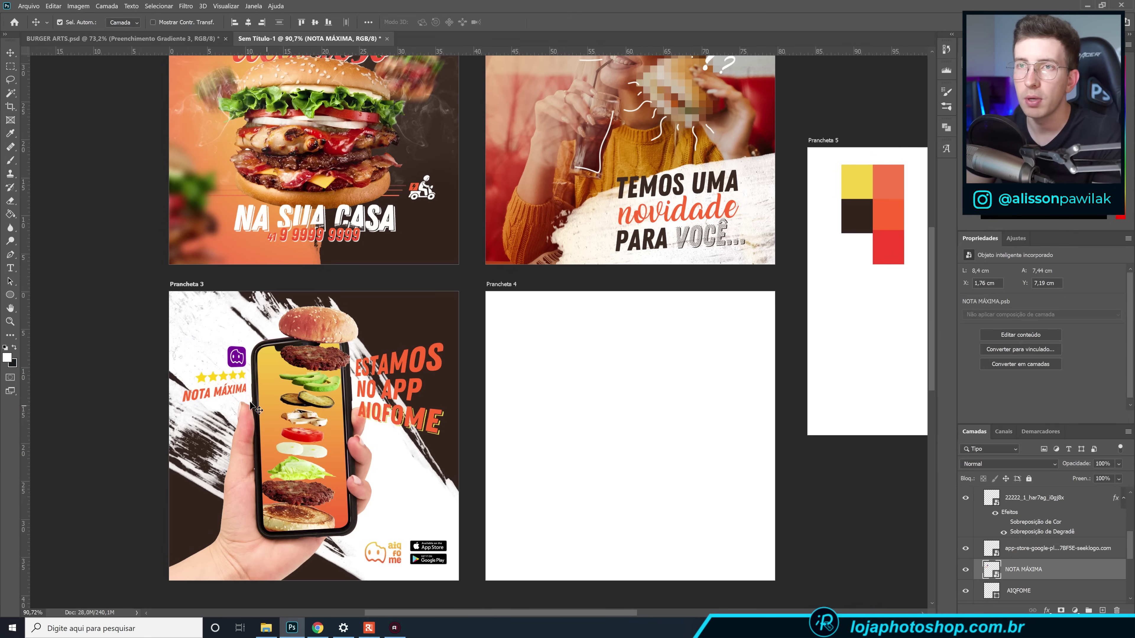
Refine the perspective of the NOTA MÁXIMA smart object by adjusting its two lower corners.
key("ctrl+t")
scroll(205, 397, "up", 3)
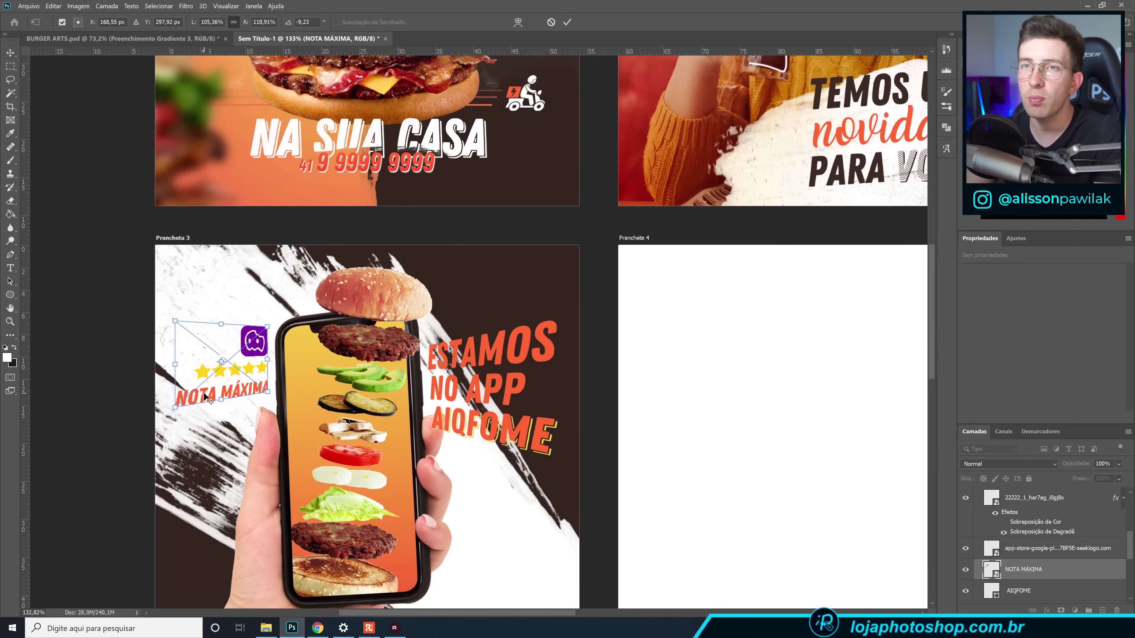
left_click_drag(178, 410, 181, 415)
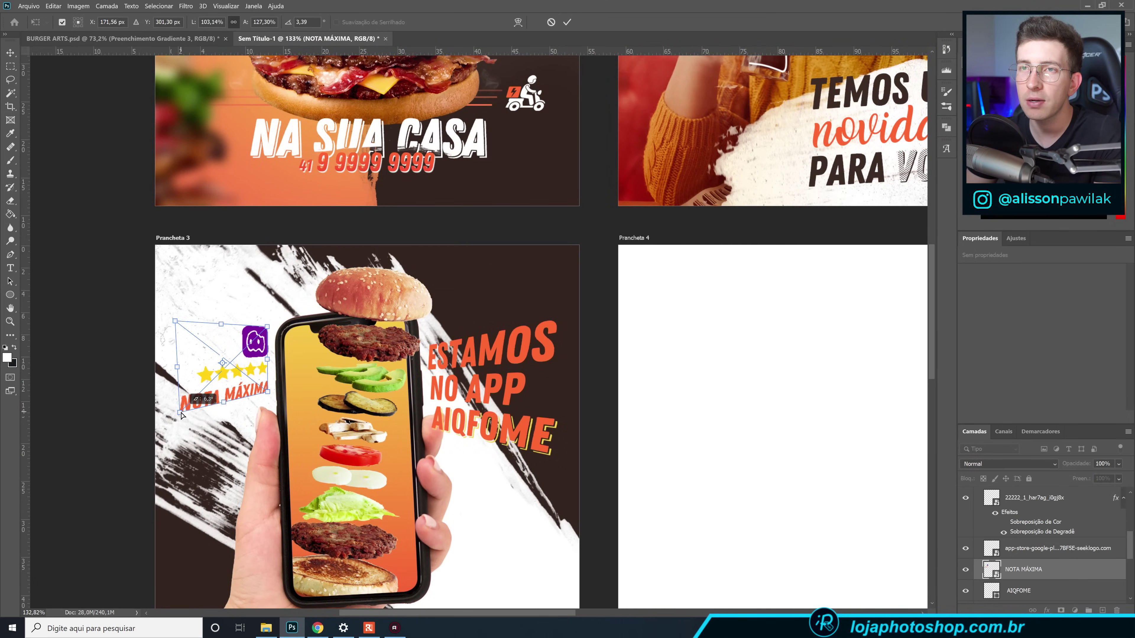
left_click_drag(270, 396, 270, 389)
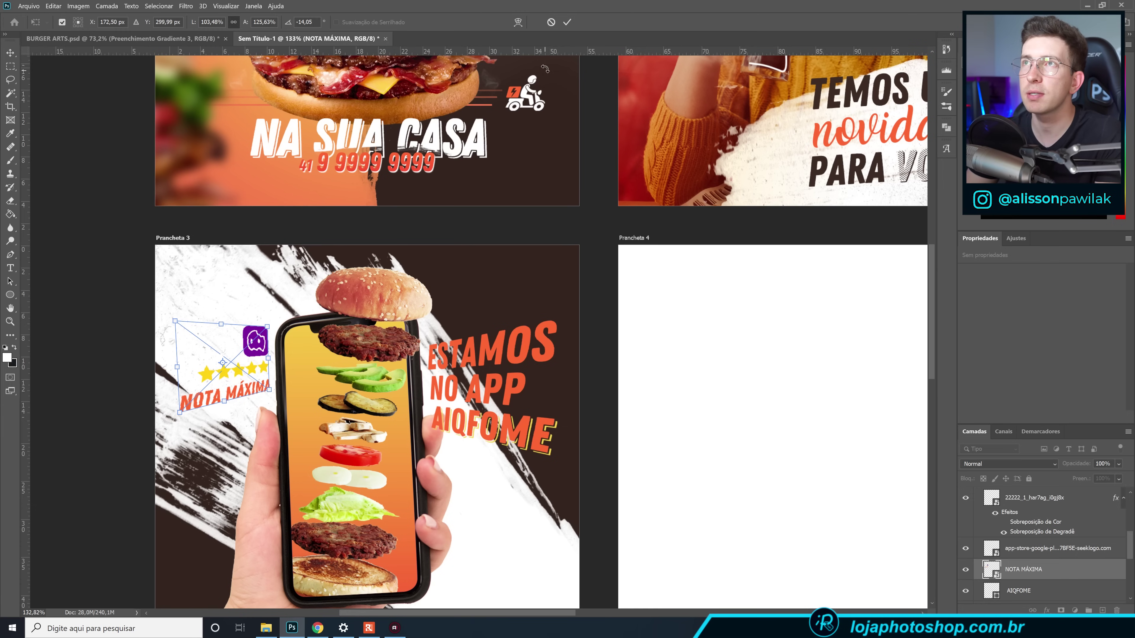
left_click(568, 24)
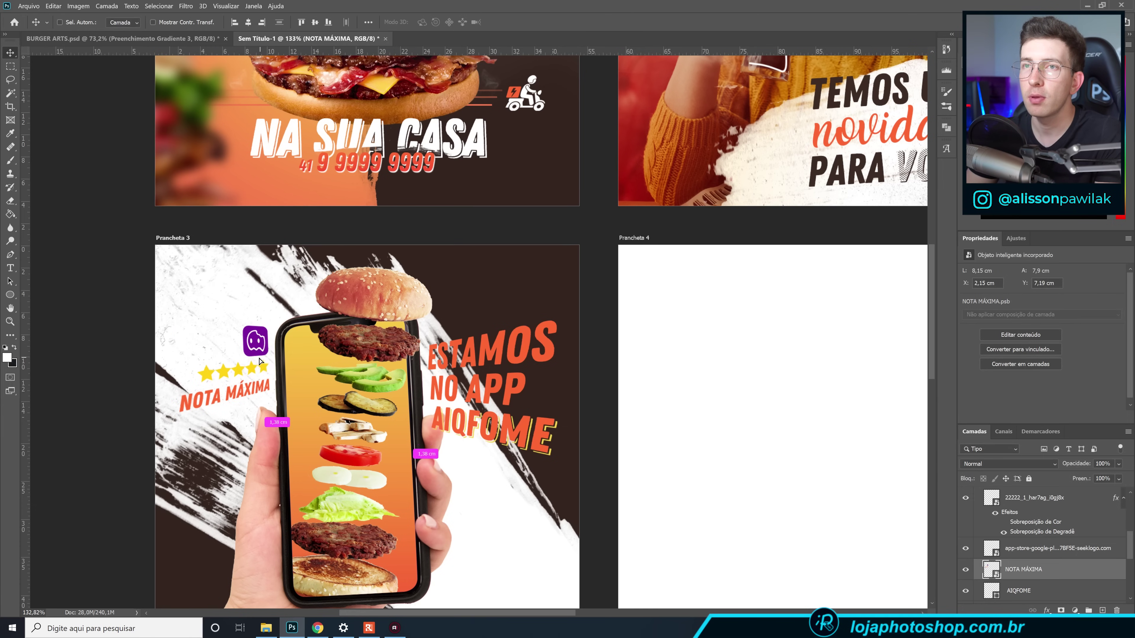
Review the third artboard alongside the others and look through the layer list down to Prancheta 1.
scroll(449, 339, "down", 7)
scroll(581, 331, "up", 3)
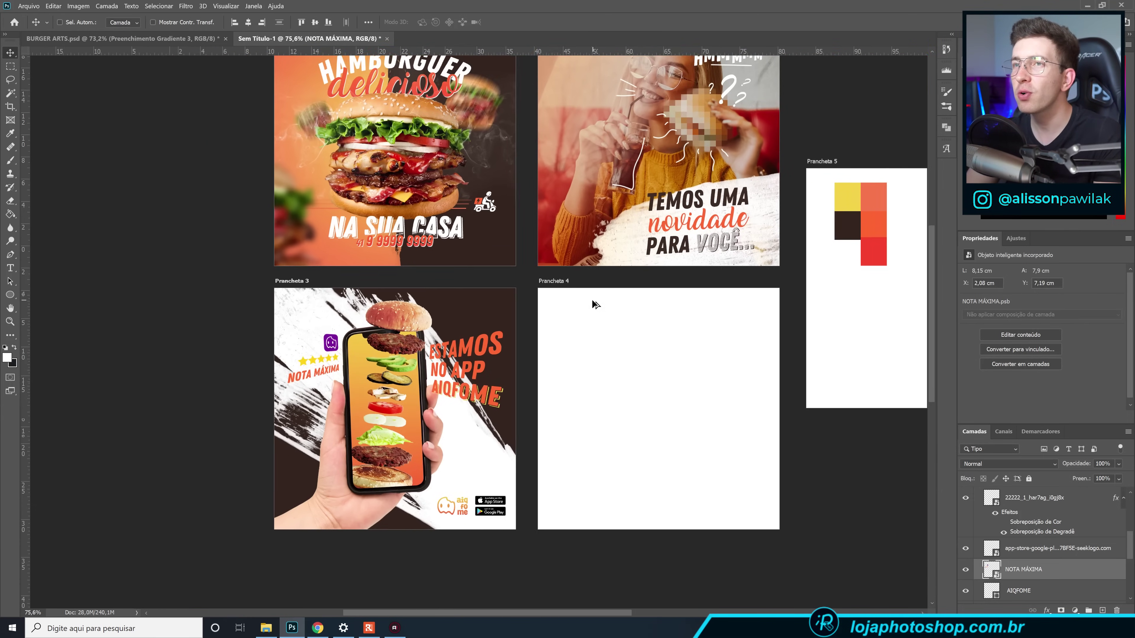
scroll(747, 230, "down", 4)
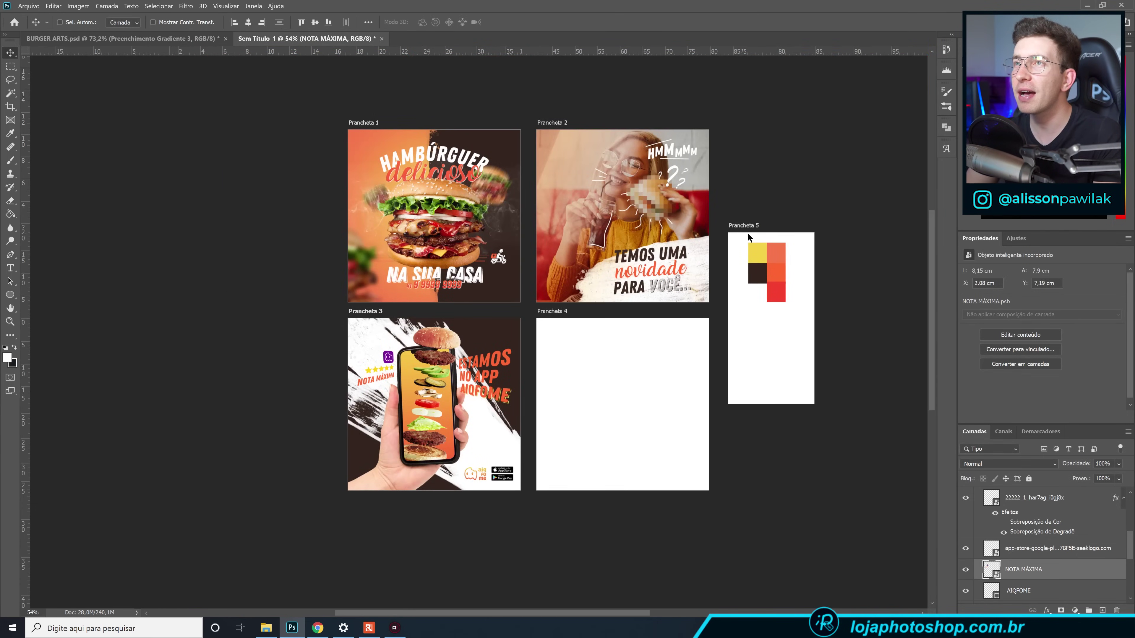
scroll(778, 222, "up", 2)
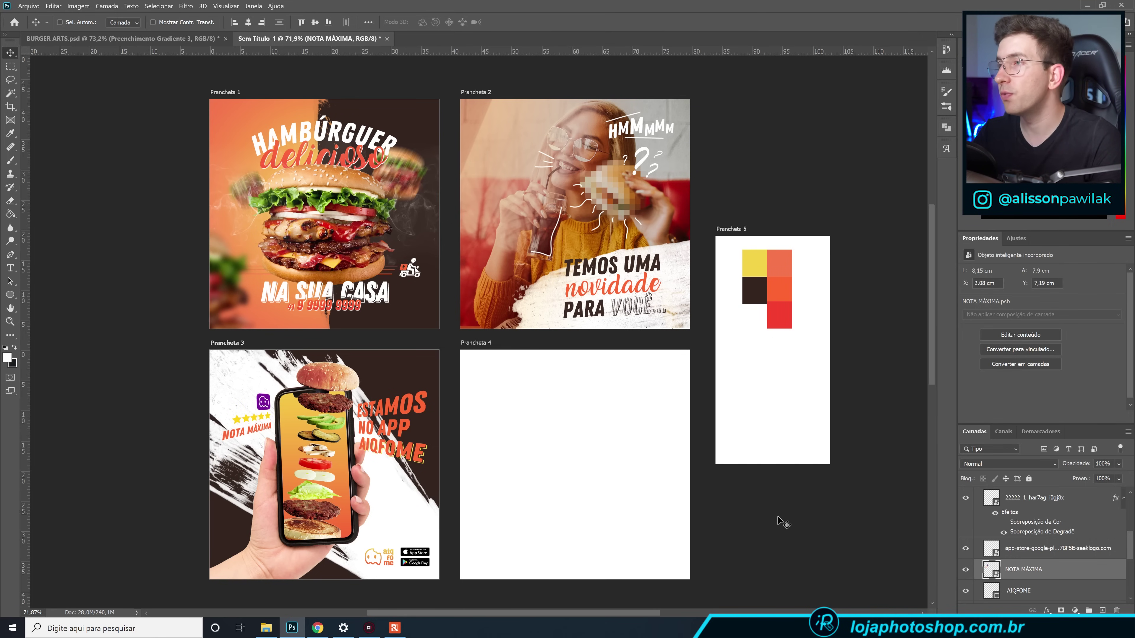
scroll(1097, 574, "up", 3)
scroll(1097, 573, "up", 3)
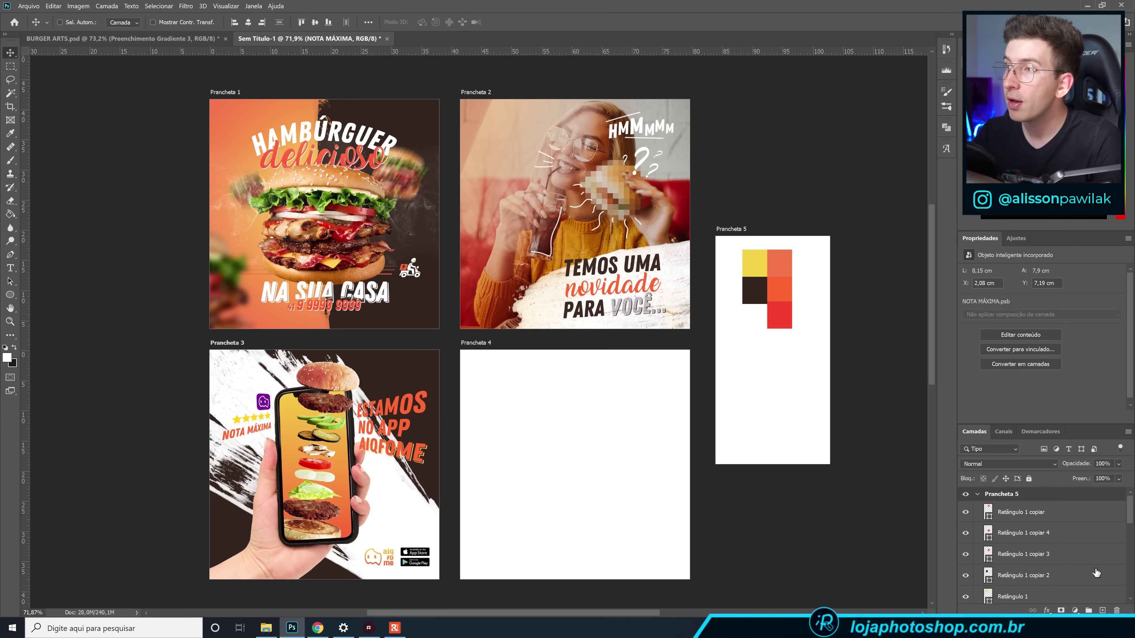
scroll(1097, 574, "down", 6)
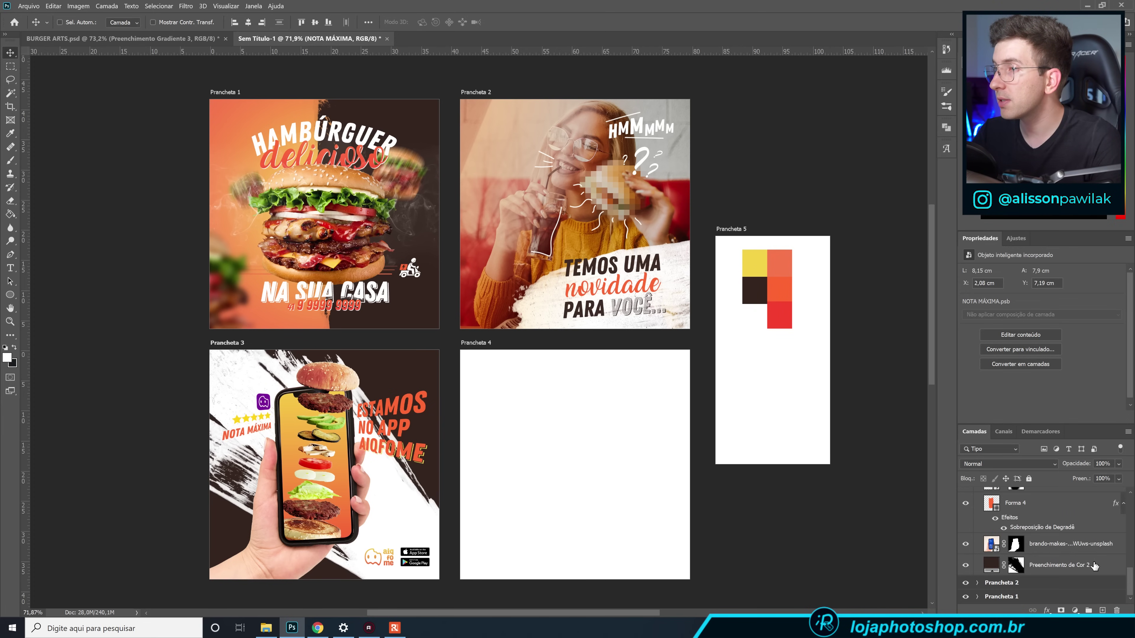
Copy the dark colour fill and the gradient fill layers at the bottom of Prancheta 1's layer stack.
left_click(977, 597)
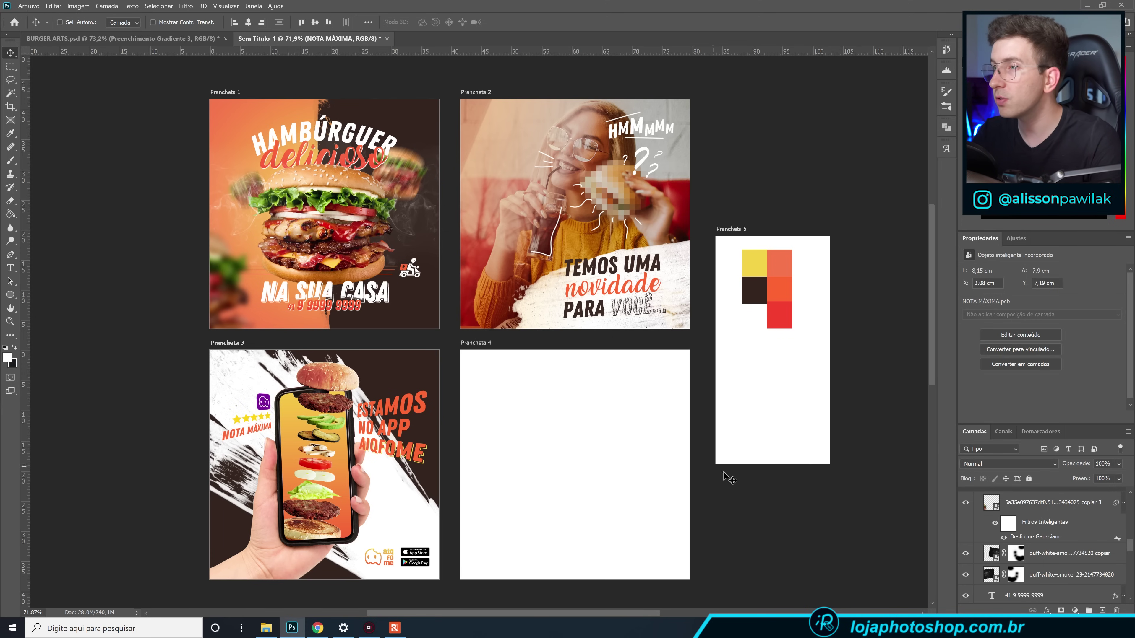
scroll(1026, 559, "down", 5)
scroll(1026, 558, "down", 4)
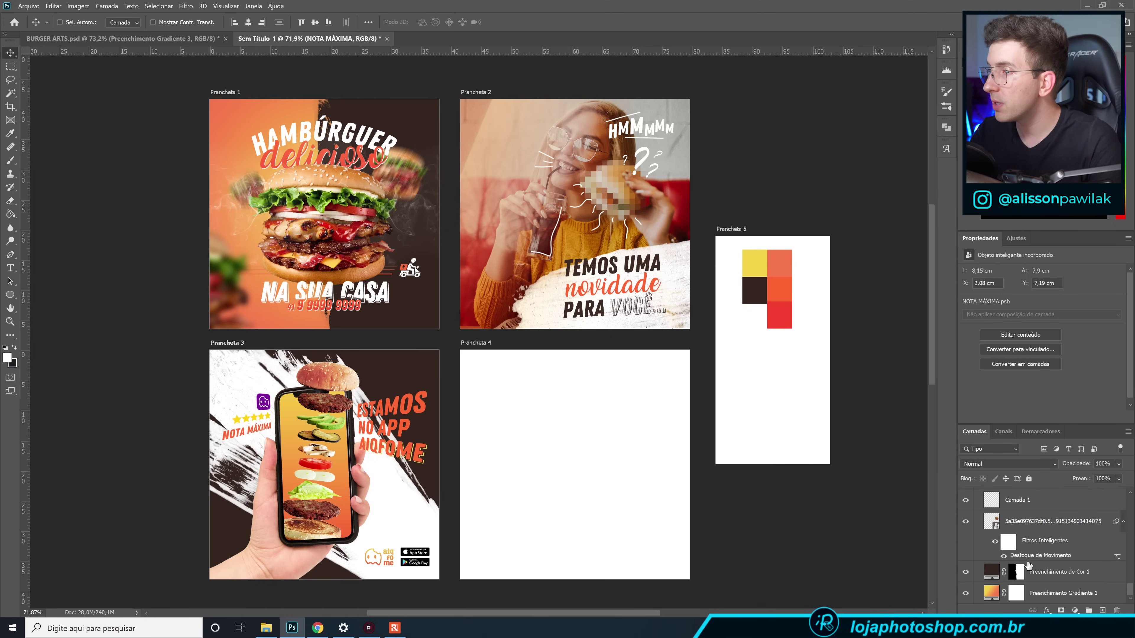
left_click(1045, 577)
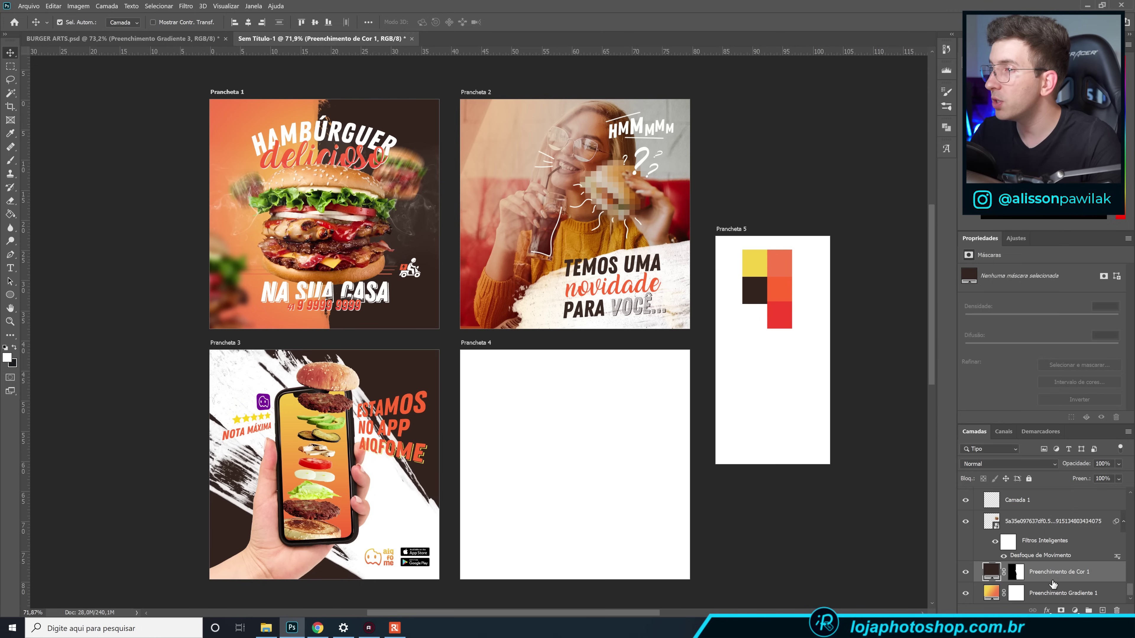
left_click(1057, 597, "ctrl")
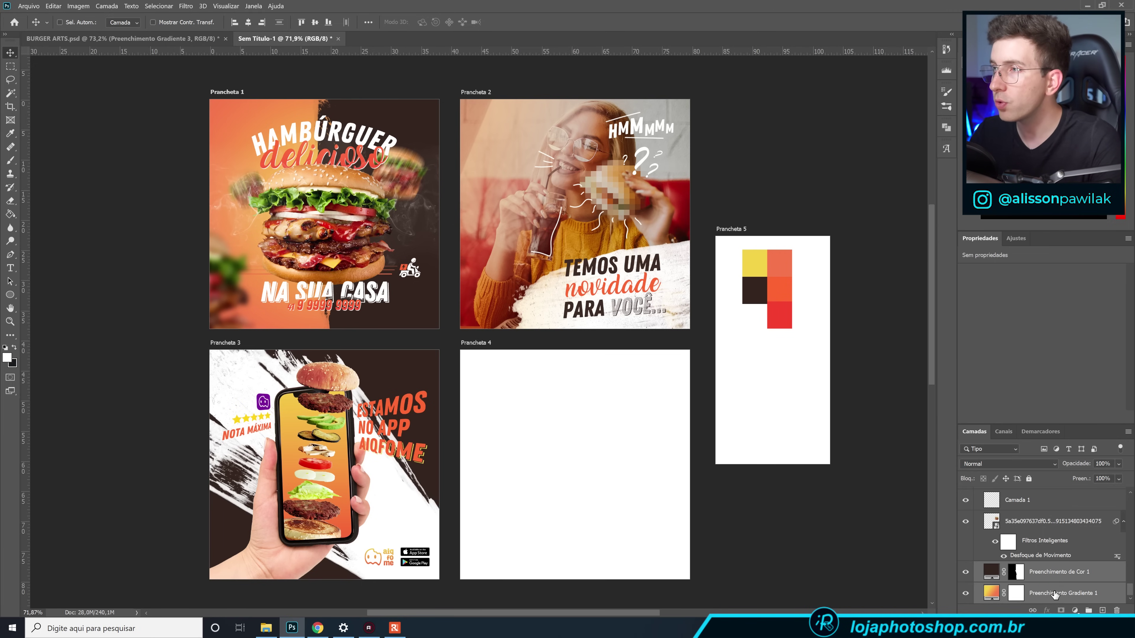
key("ctrl+c")
Paste the two copied background fill layers into the empty Prancheta 4 artboard.
scroll(1072, 572, "up", 3)
scroll(1081, 565, "up", 5)
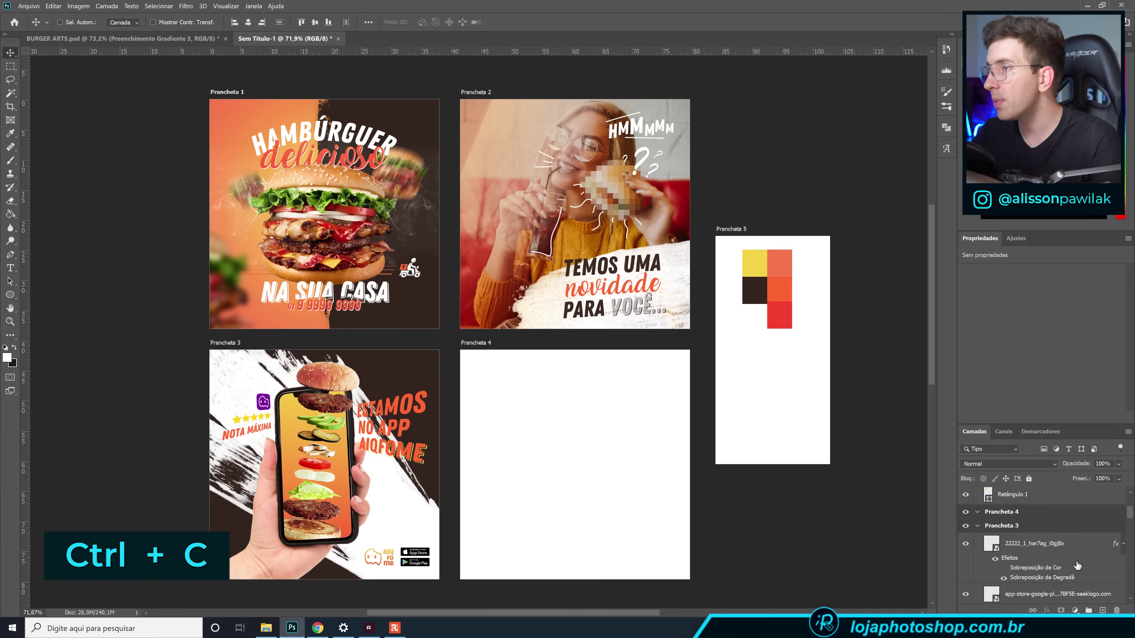
scroll(1057, 551, "down", 3)
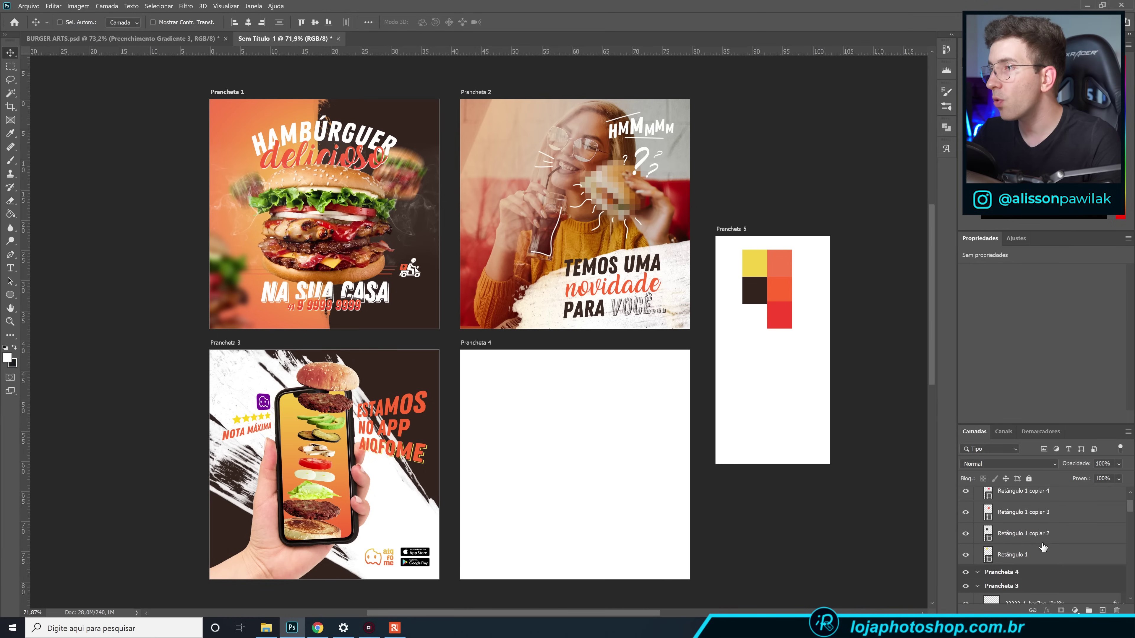
left_click(1015, 532)
key("ctrl+v")
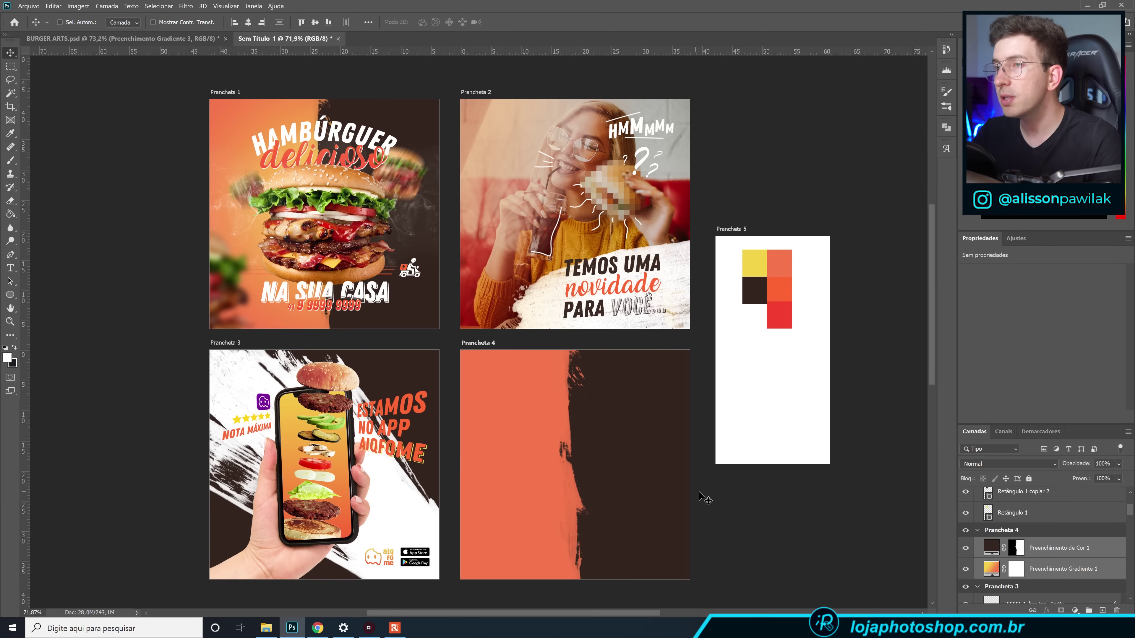
Reposition Prancheta 4's radial gradient fill so its yellow centre sits in the upper middle of the artboard.
double_click(989, 569)
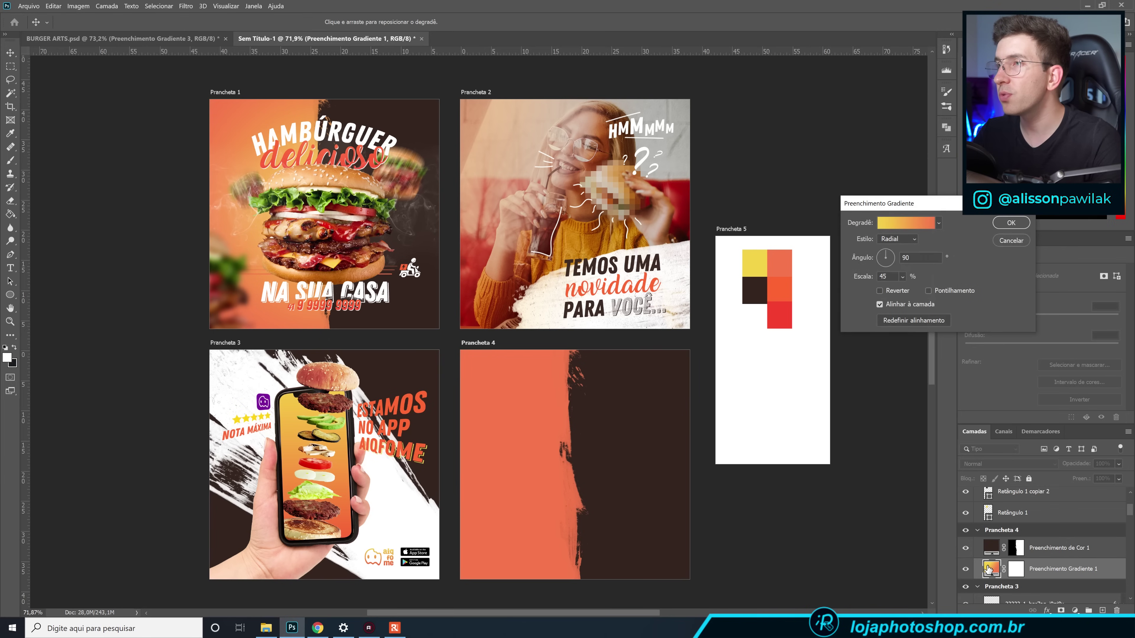
left_click_drag(870, 205, 737, 101)
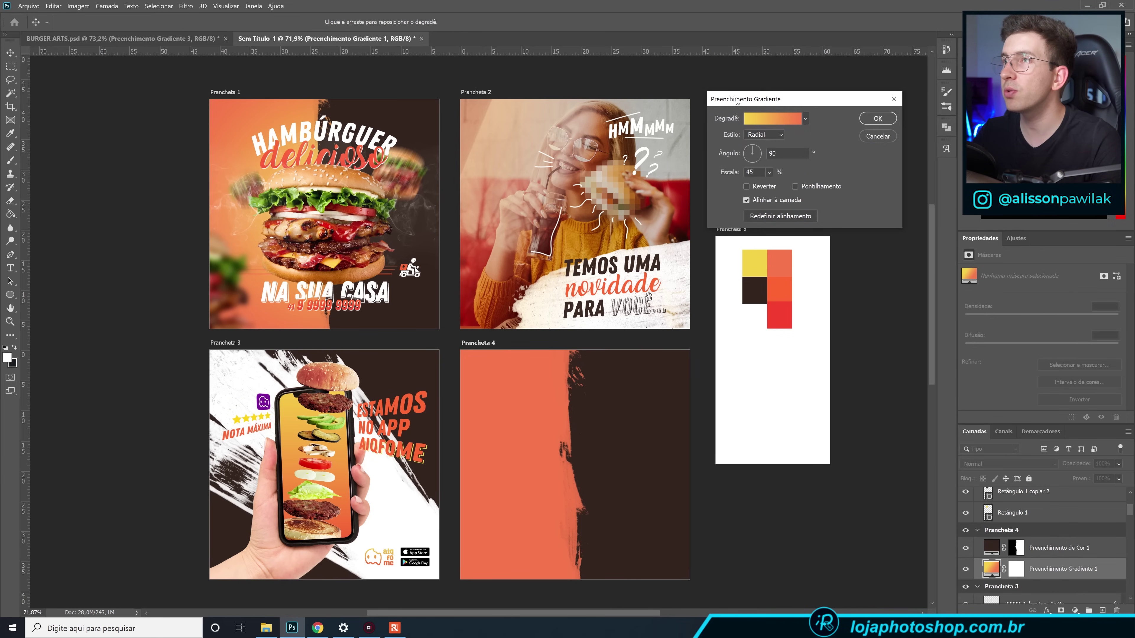
mouse_move(554, 395)
left_mouse_down()
mouse_move(465, 380)
mouse_move(493, 376)
mouse_move(599, 456)
mouse_move(581, 439)
mouse_move(623, 442)
left_mouse_up()
left_click(592, 393)
left_click(879, 118)
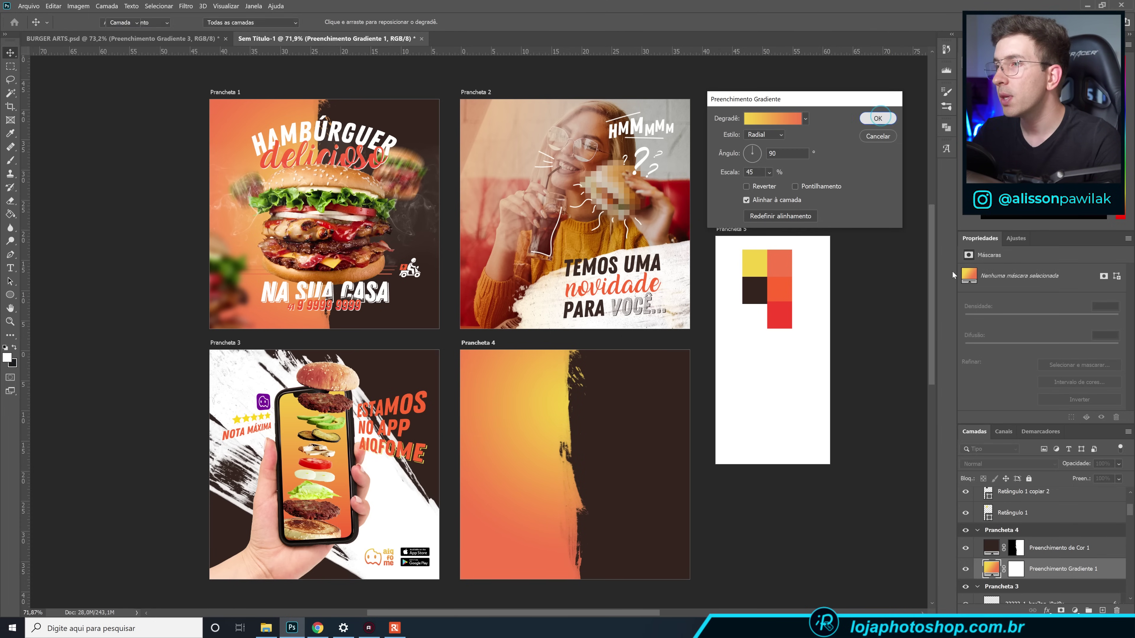
Paint black over the whole mask of Prancheta 4's dark colour fill to hide it.
left_click(1020, 551)
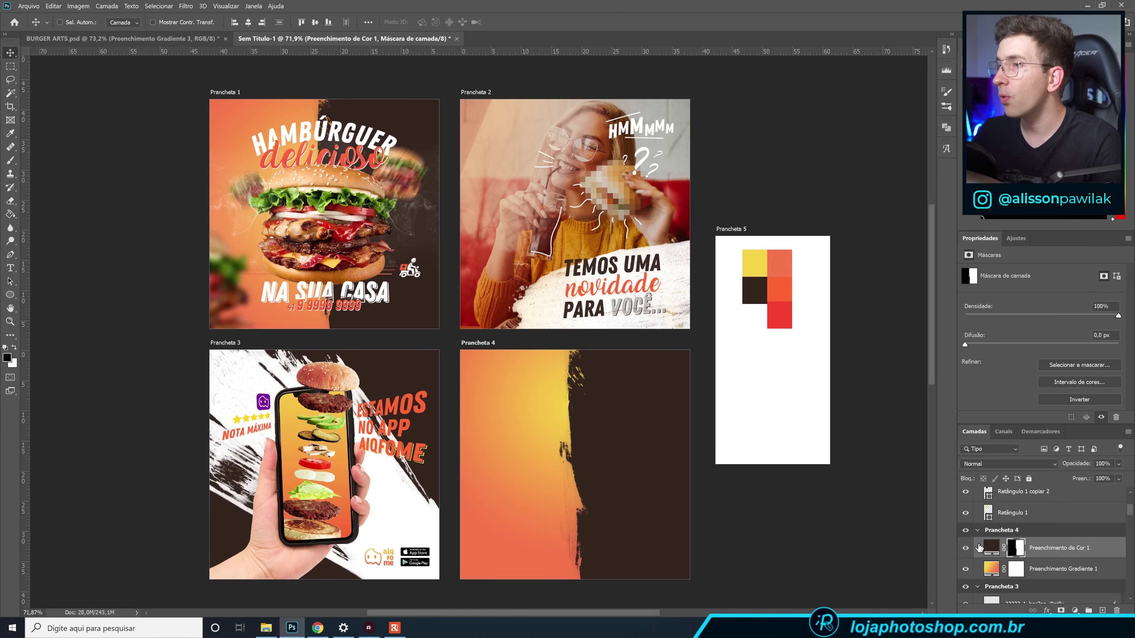
left_click(11, 160)
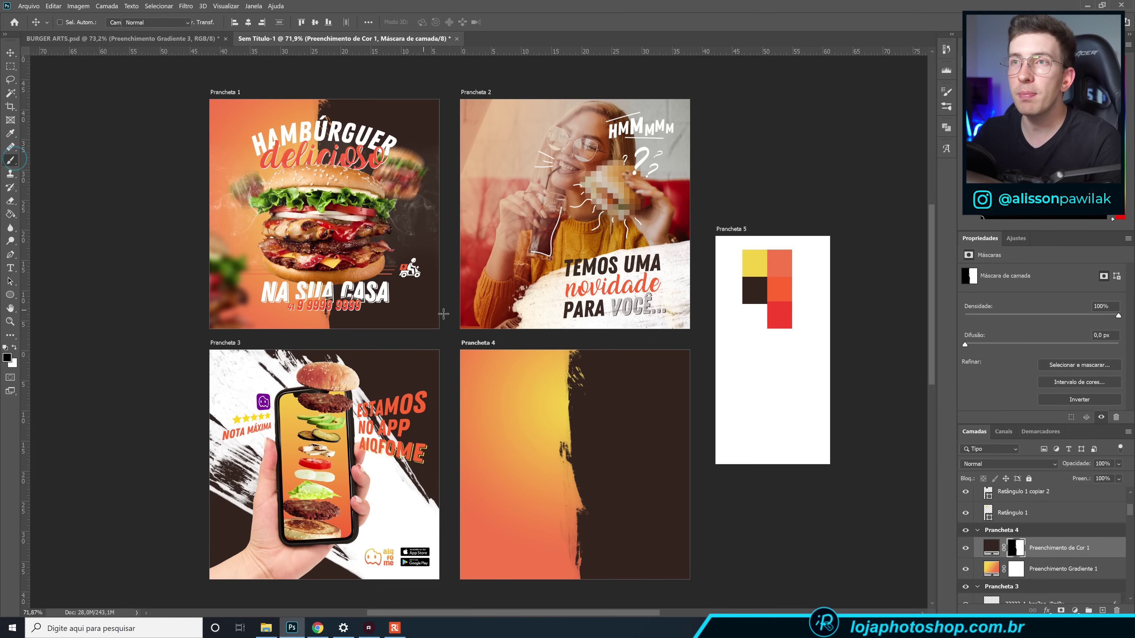
mouse_move(516, 332)
left_mouse_down()
mouse_move(608, 456)
mouse_move(634, 425)
mouse_move(632, 397)
mouse_move(664, 443)
mouse_move(596, 362)
left_mouse_up()
mouse_move(601, 512)
left_mouse_down()
mouse_move(646, 473)
mouse_move(590, 492)
mouse_move(666, 550)
mouse_move(634, 411)
left_mouse_up()
left_click_drag(683, 572, 661, 446)
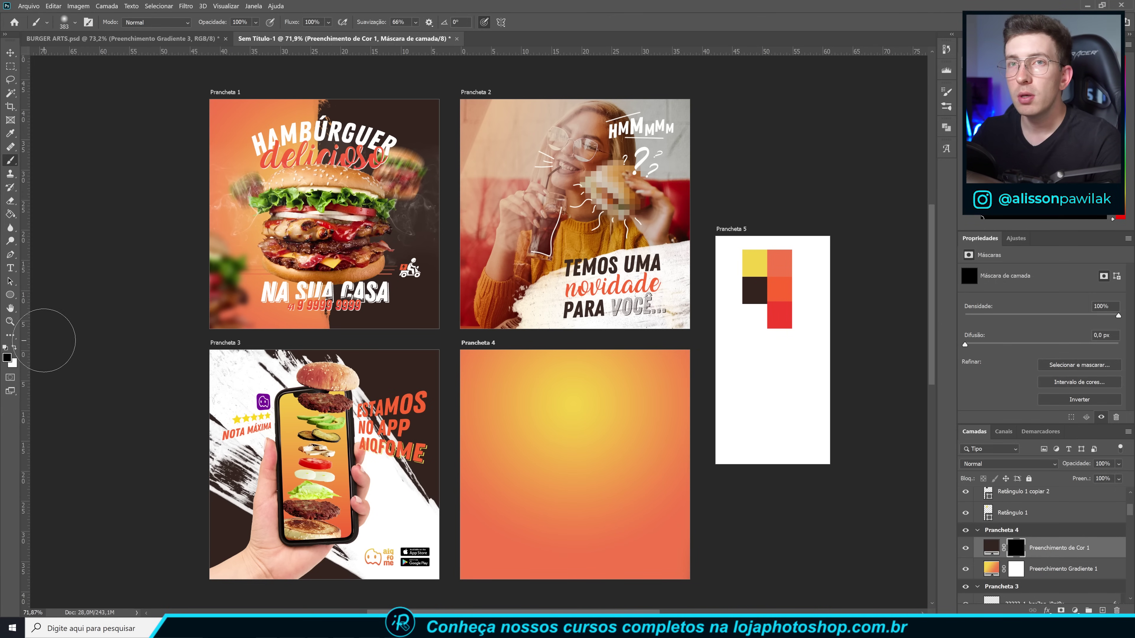
Try painting a dark band along the bottom of Prancheta 4 in white on the mask with the 2485 px SG Brush.
left_click(47, 23)
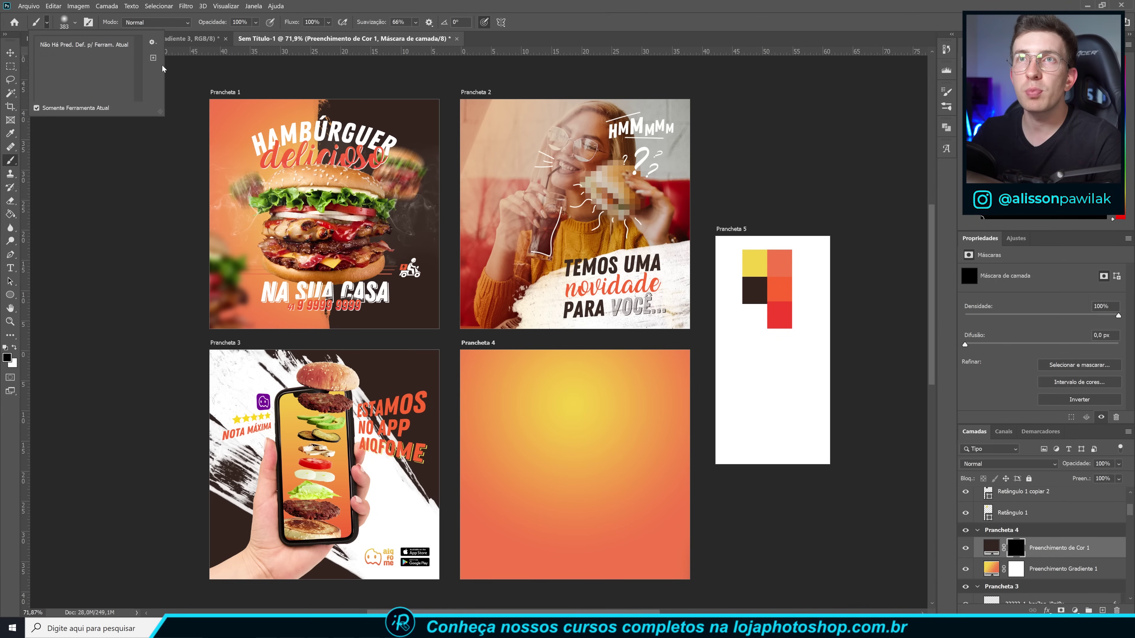
left_click(47, 22)
left_click(75, 23)
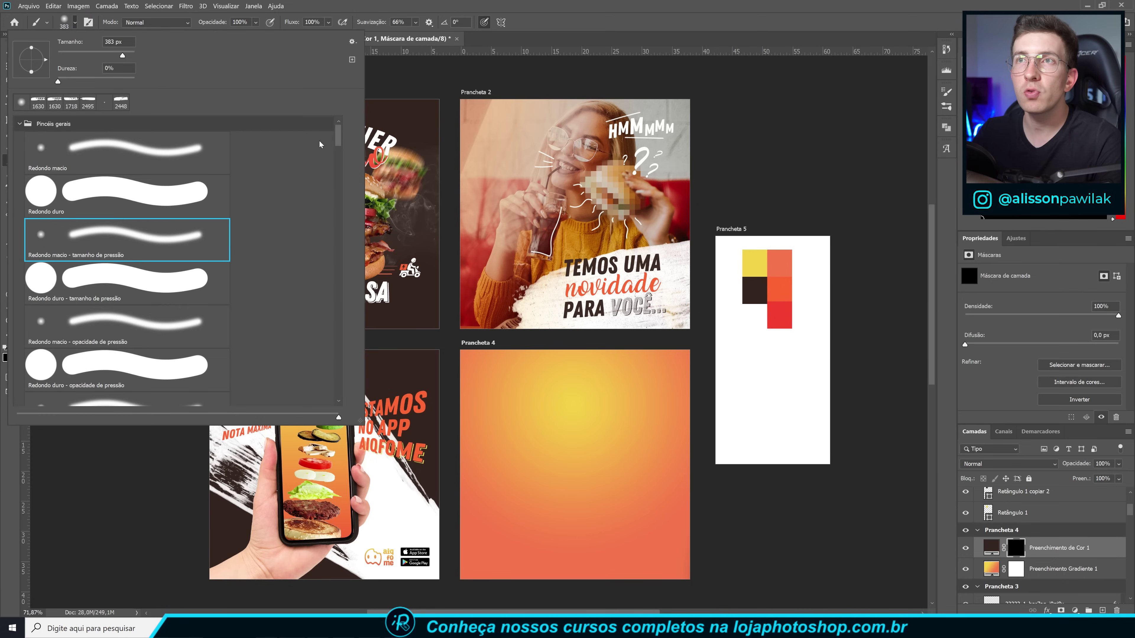
scroll(137, 268, "down", 20)
left_click(137, 378)
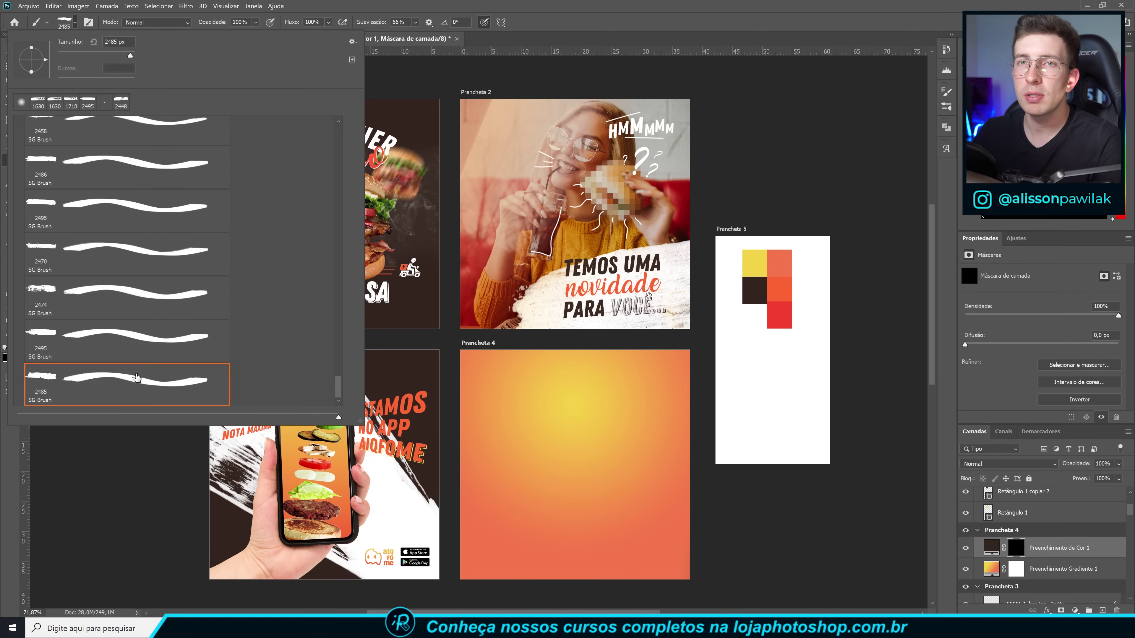
key("Escape")
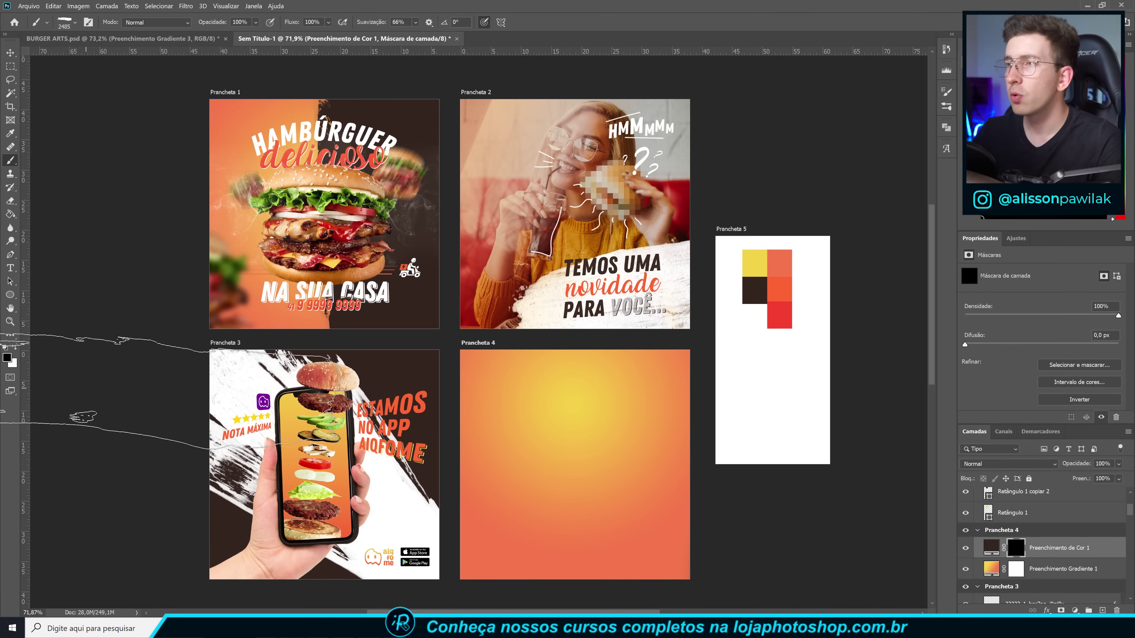
key("x")
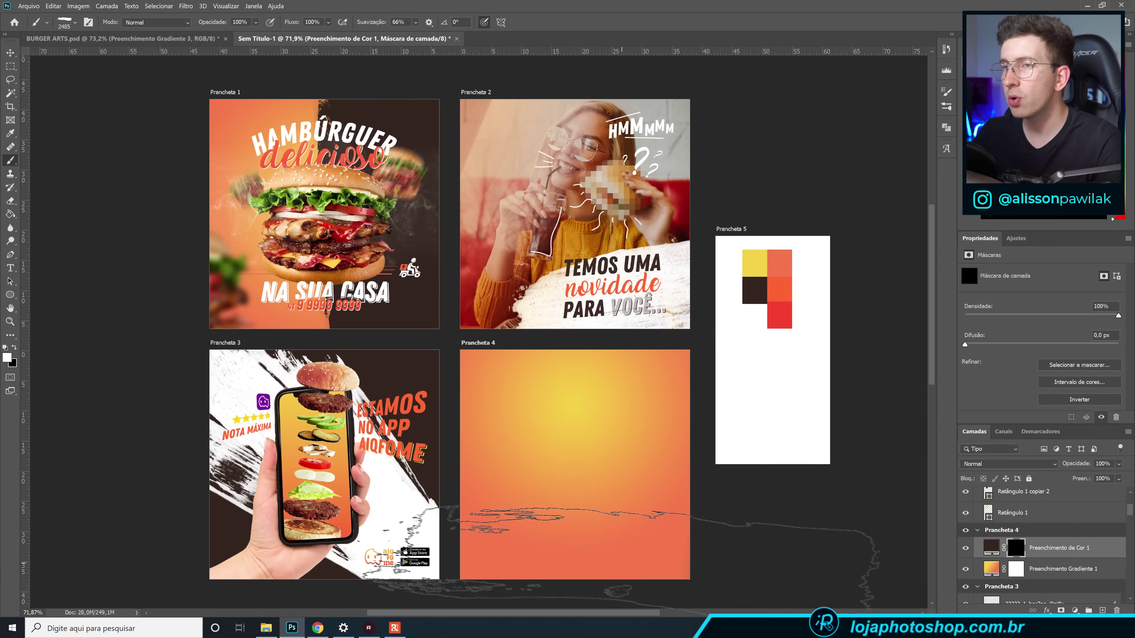
left_click_drag(576, 555, 724, 544)
key("ctrl+z")
left_click(477, 554)
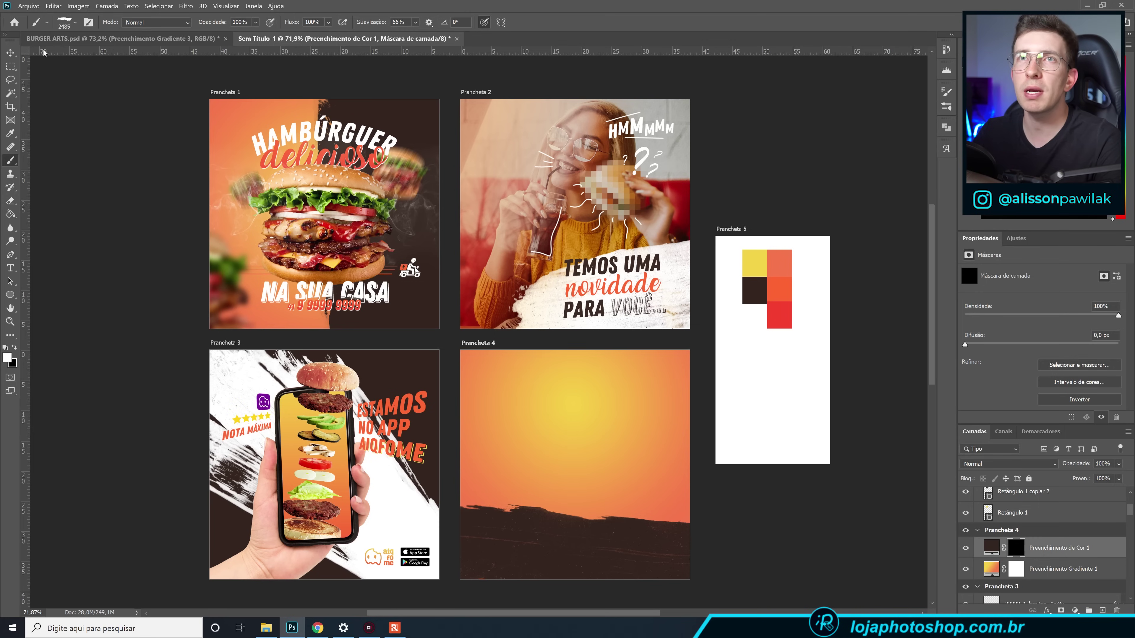
key("ctrl+z")
Try the 2470 px SG Brush for the dark band on Prancheta 4's colour fill mask, and undo the stroke.
left_click(36, 20)
left_click(76, 23)
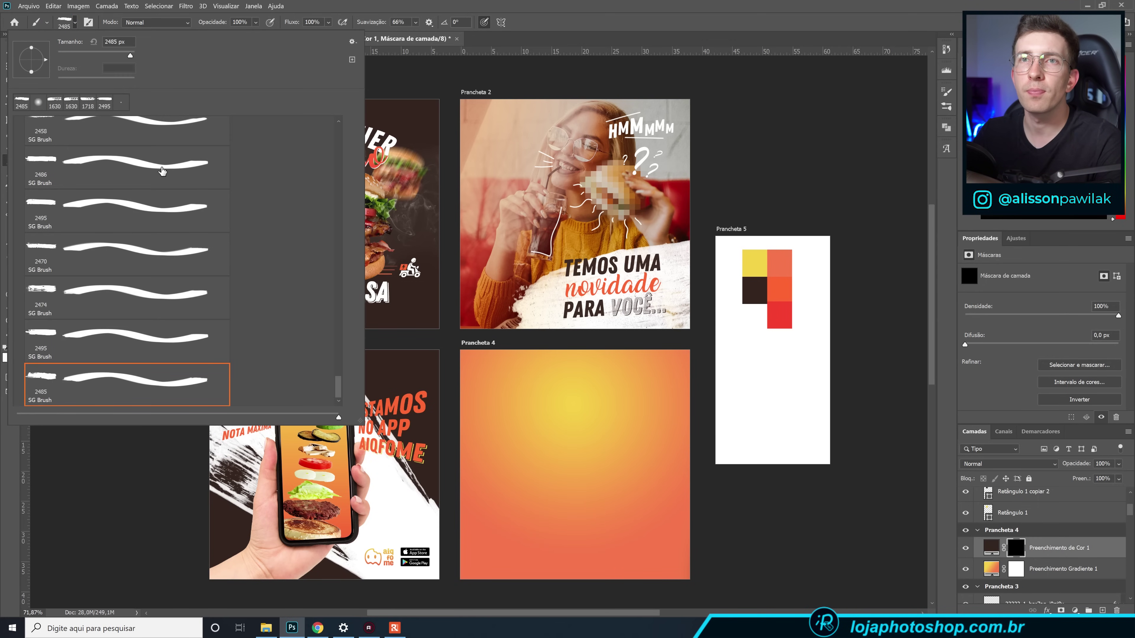
left_click(159, 254)
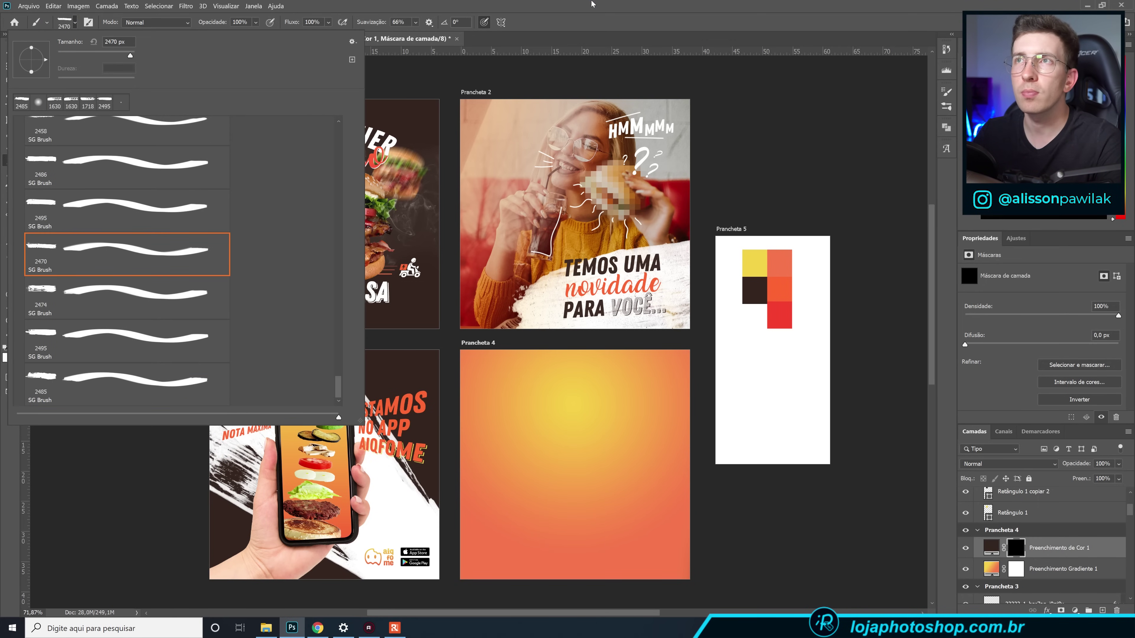
key("Return")
left_click_drag(643, 514, 676, 635)
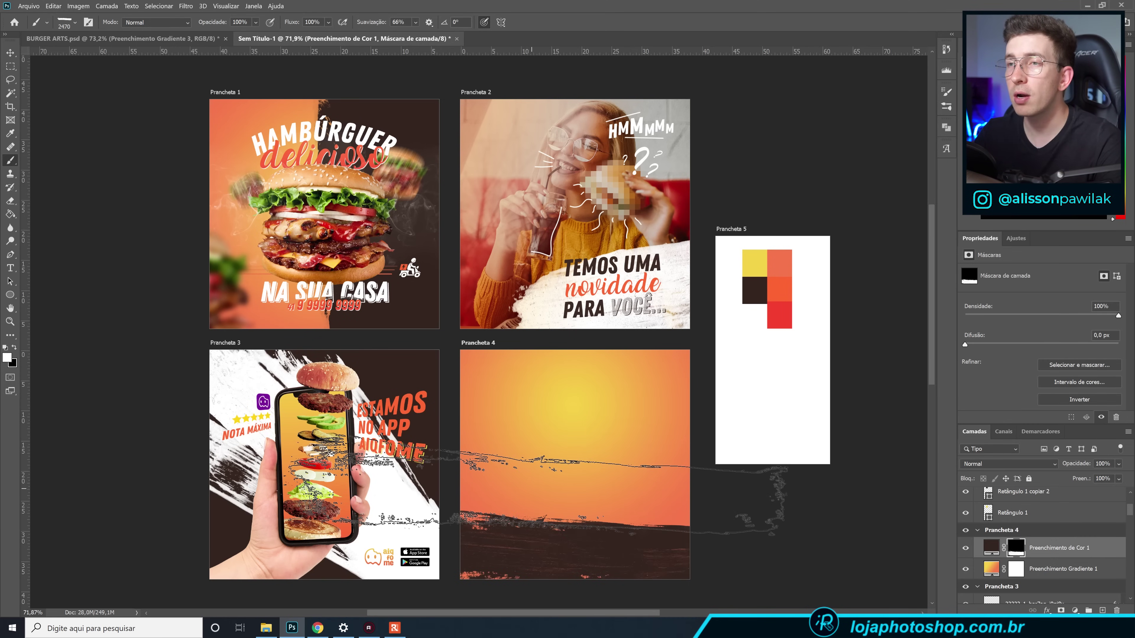
key("ctrl+z")
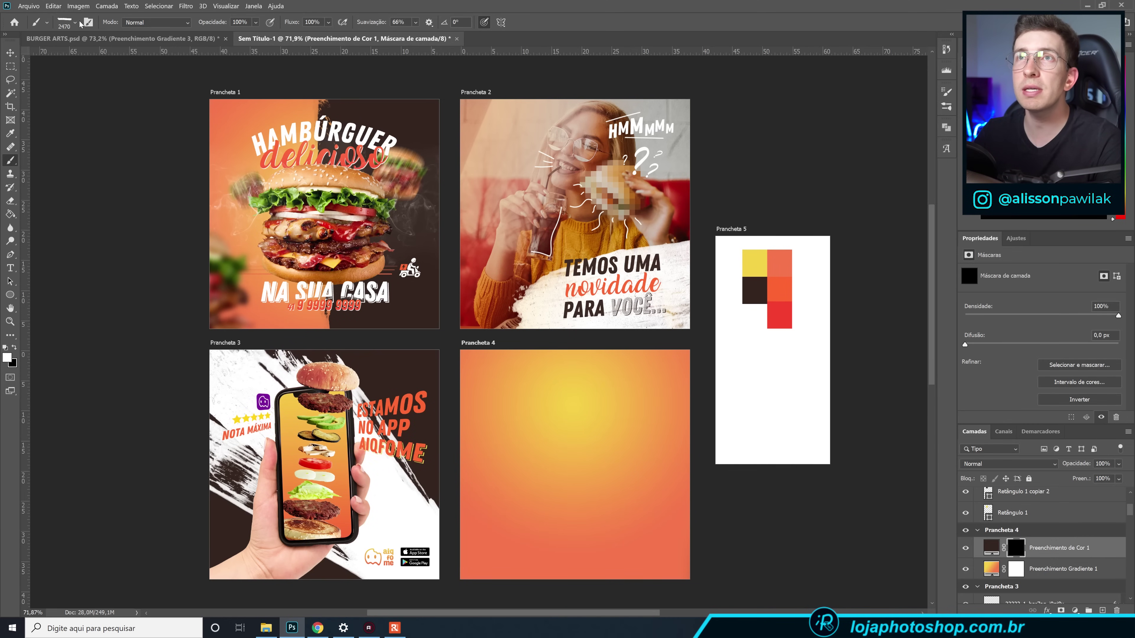
Paint white on the dark fill's mask with the 2488 px SG Brush to form a rough-edged band along Prancheta 4's bottom.
left_click(74, 23)
scroll(139, 216, "up", 2)
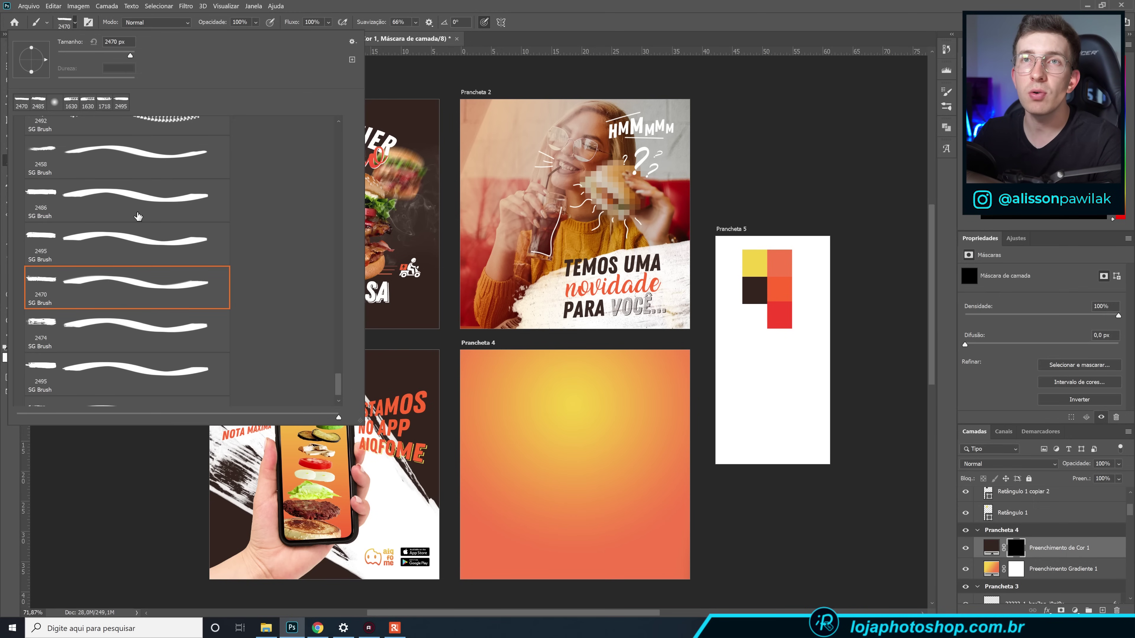
scroll(140, 202, "up", 4)
left_click(142, 173)
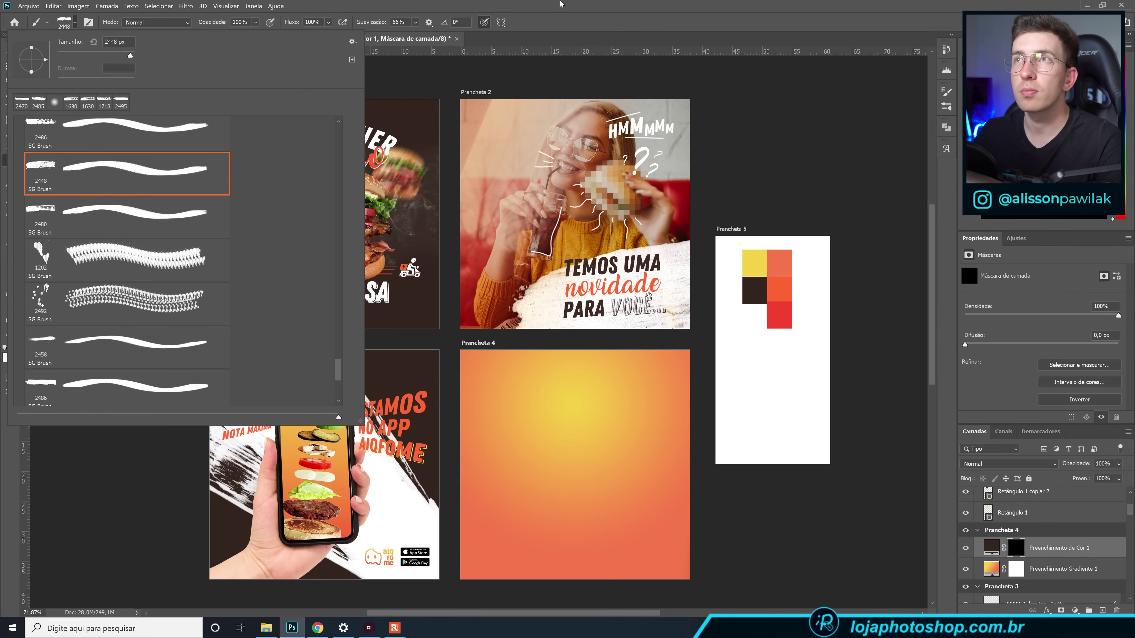
left_click(561, 5)
left_click(614, 574)
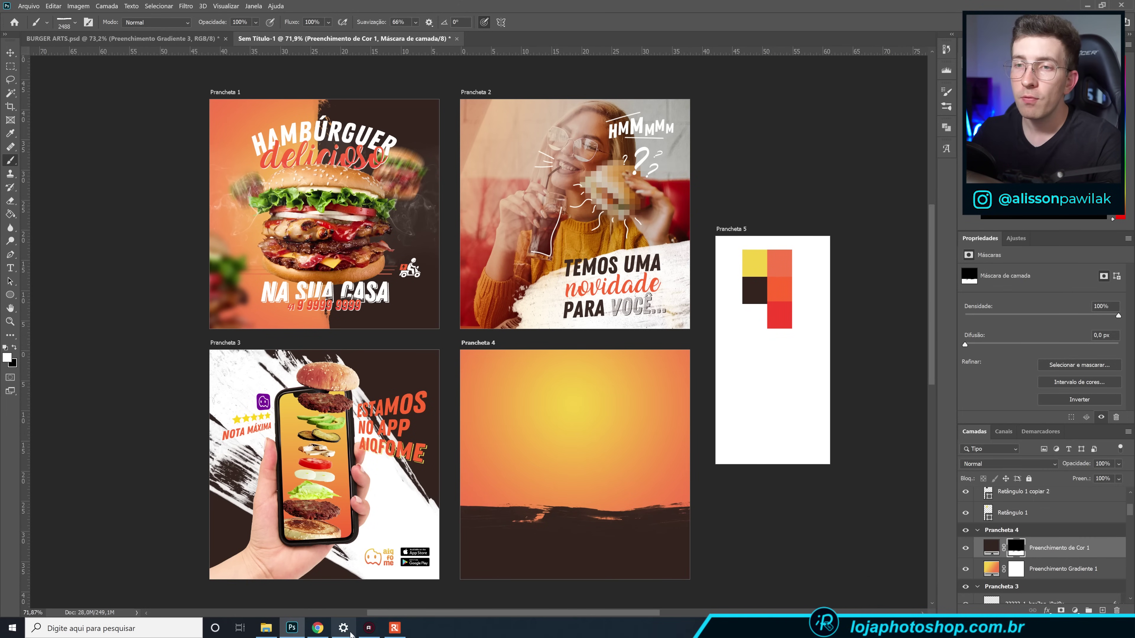
Place the burger, fries and Coca-Cola image from the BURGER MIDIAS SOCIAIS project folders onto Prancheta 4.
left_click(266, 628)
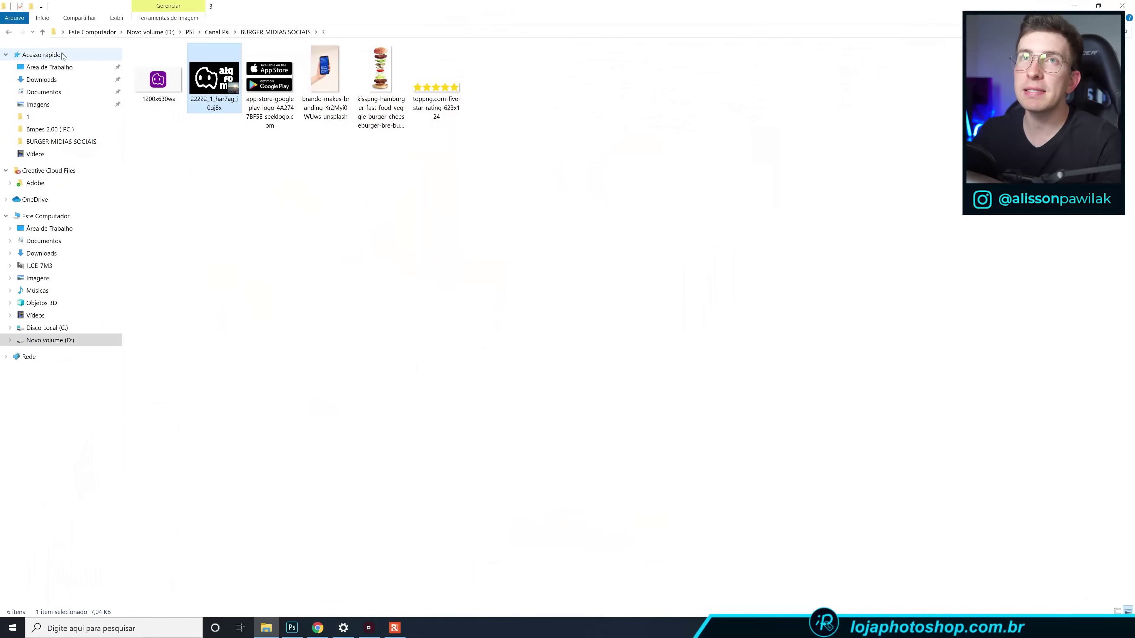
left_click(9, 31)
left_click(327, 94)
double_click(327, 94)
left_click_drag(159, 79, 581, 483)
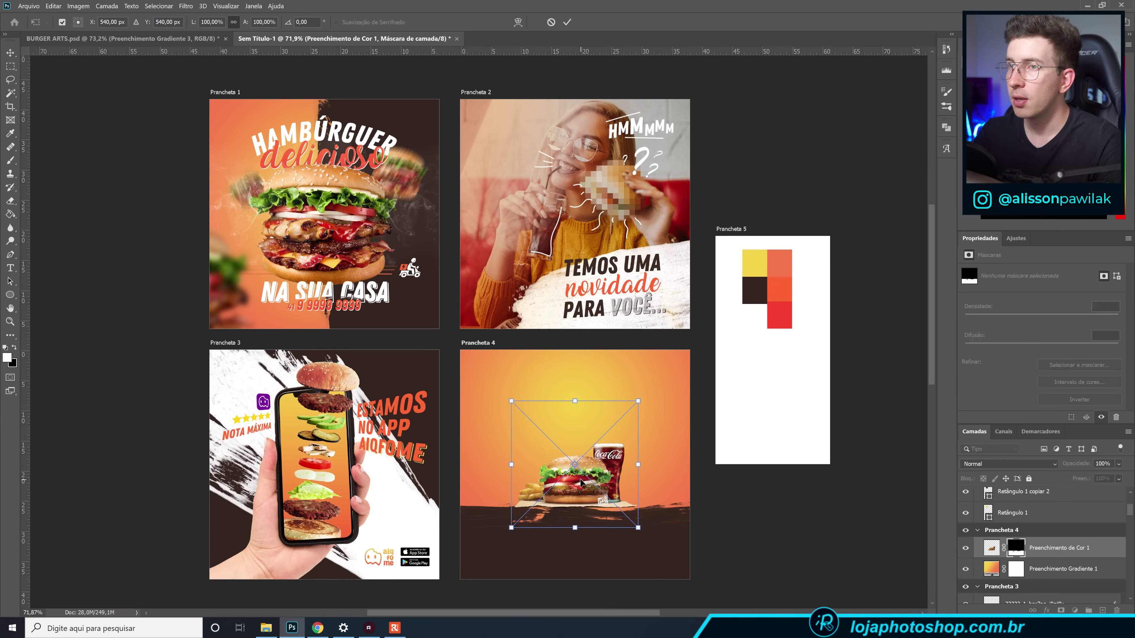
Scale the burger combo image to 152.62% and position it centred over the dark band's upper edge.
left_click_drag(638, 401, 684, 379)
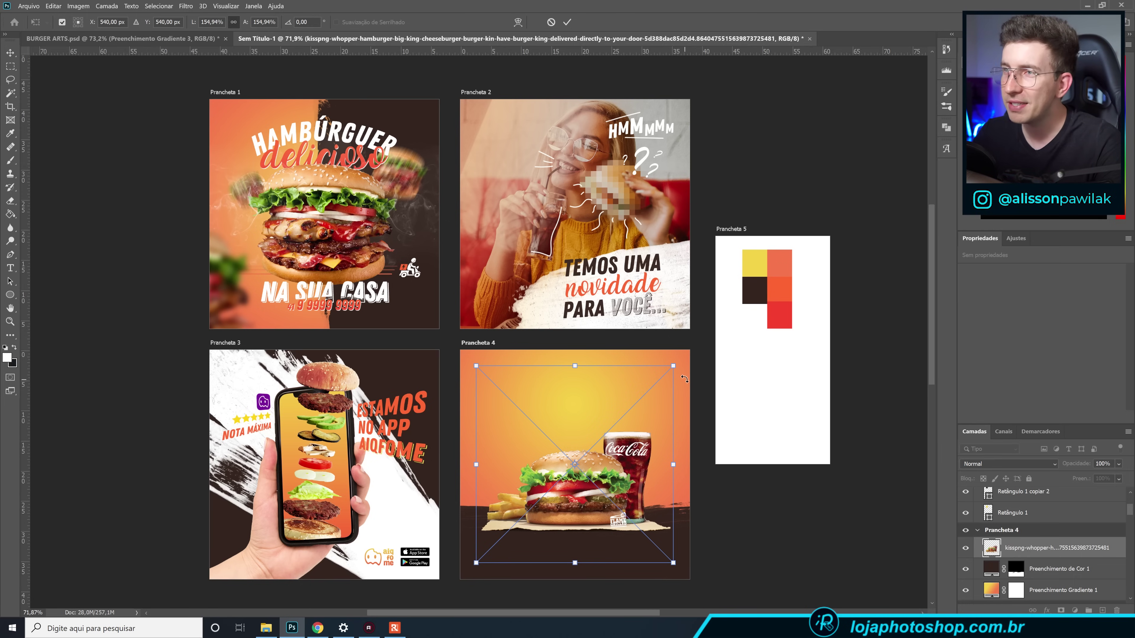
left_click_drag(675, 365, 673, 367)
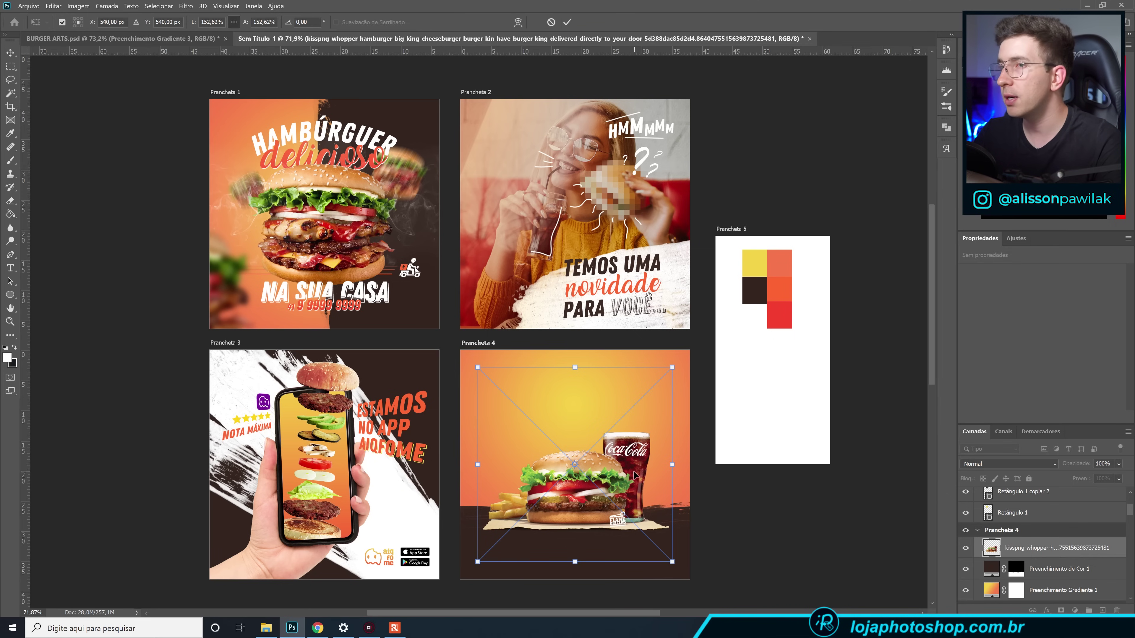
left_click_drag(632, 473, 631, 471)
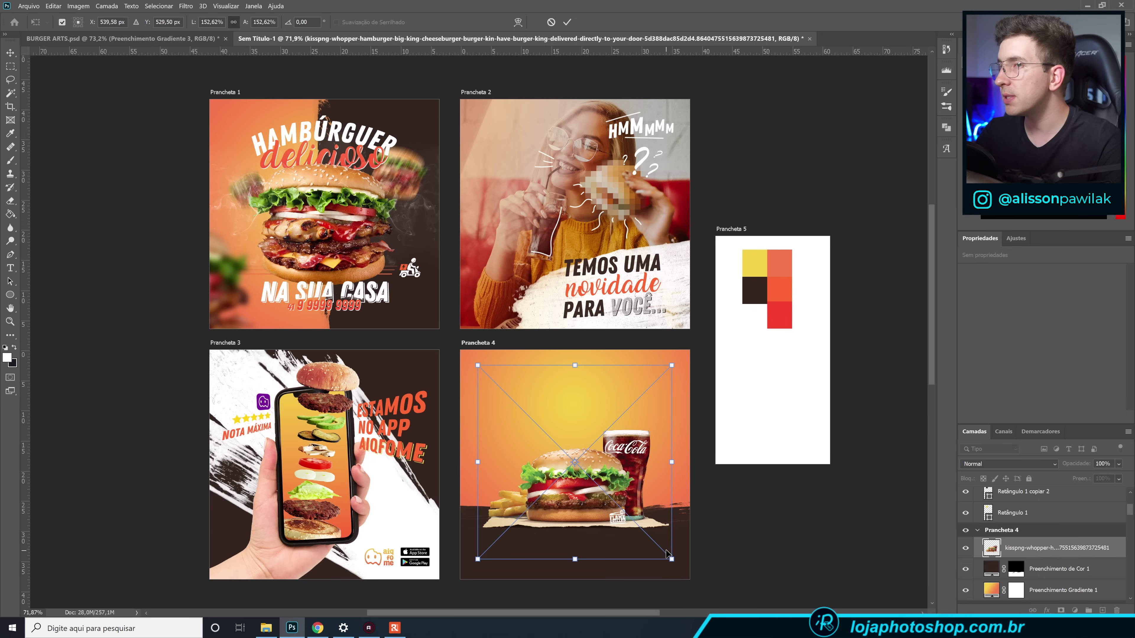
scroll(695, 546, "up", 3)
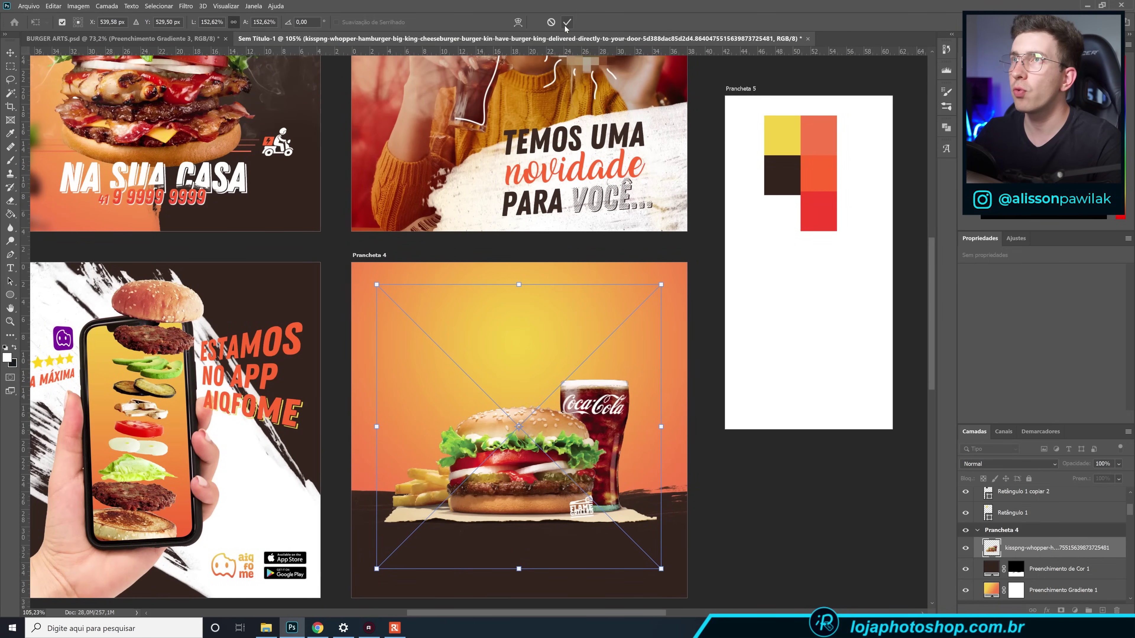
key("Return")
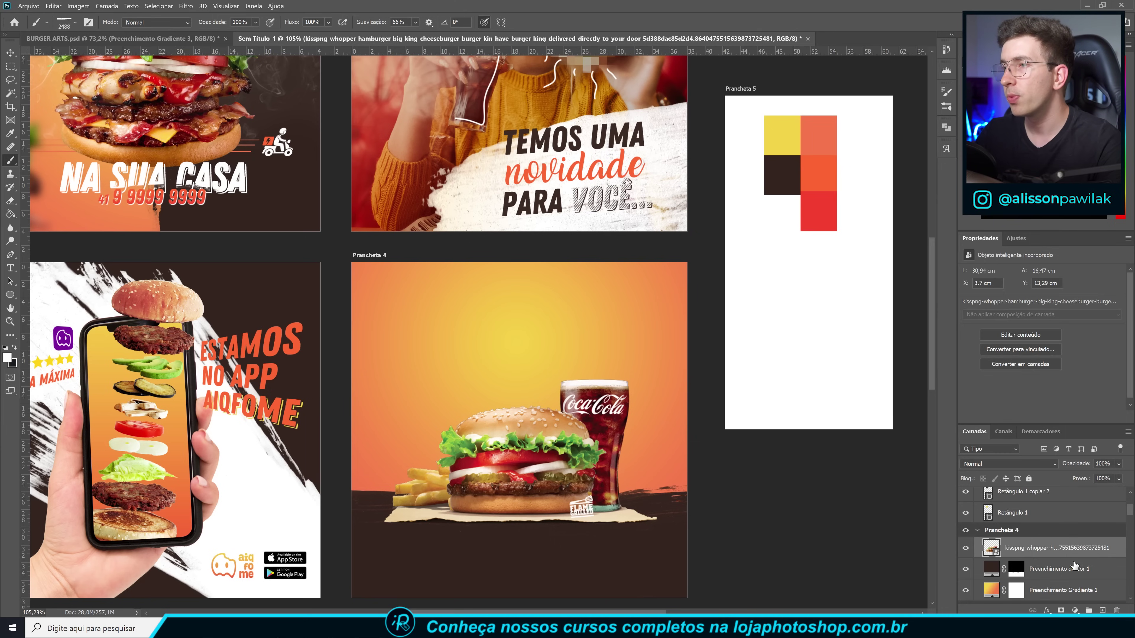
Choose the 2477 px SG Brush preset for the Brush tool.
left_click(62, 25)
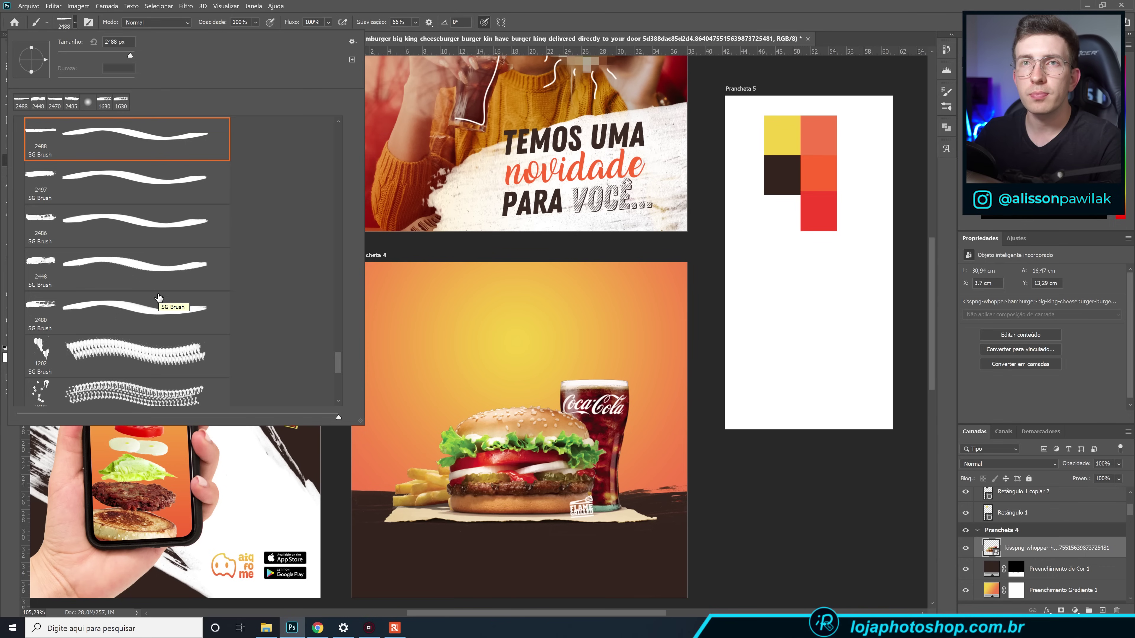
scroll(159, 300, "up", 1)
scroll(158, 300, "up", 1)
left_click(131, 184)
left_click(634, 6)
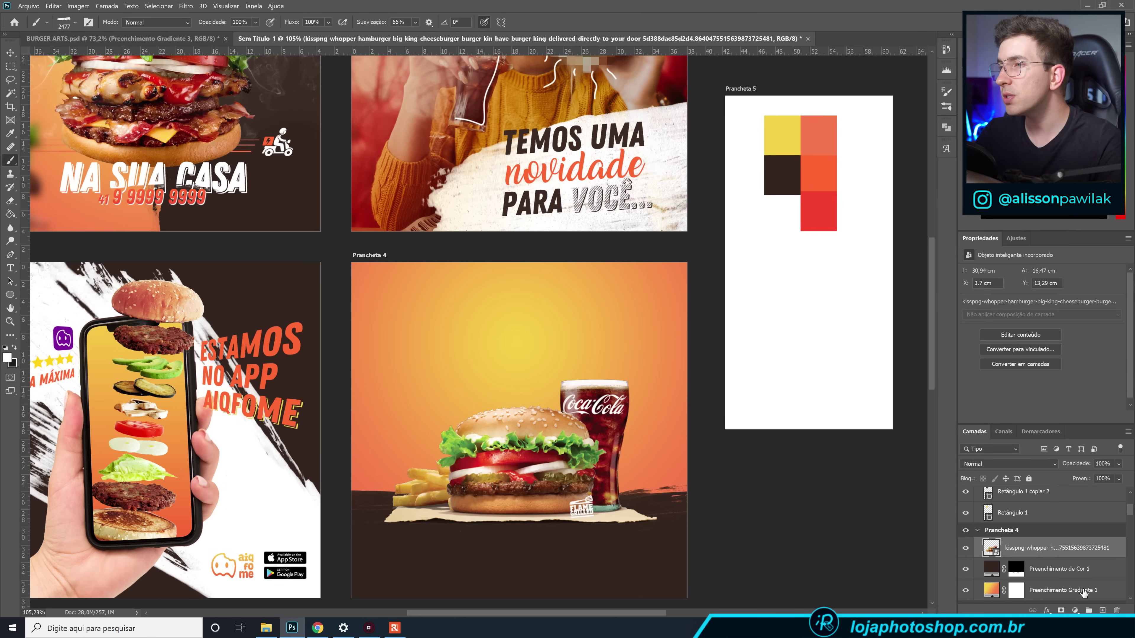
Add a new empty layer in Prancheta 4 directly above the gradient fill and below the dark colour fill.
left_click(1103, 611)
left_click_drag(1046, 549, 1041, 591)
left_click(966, 584)
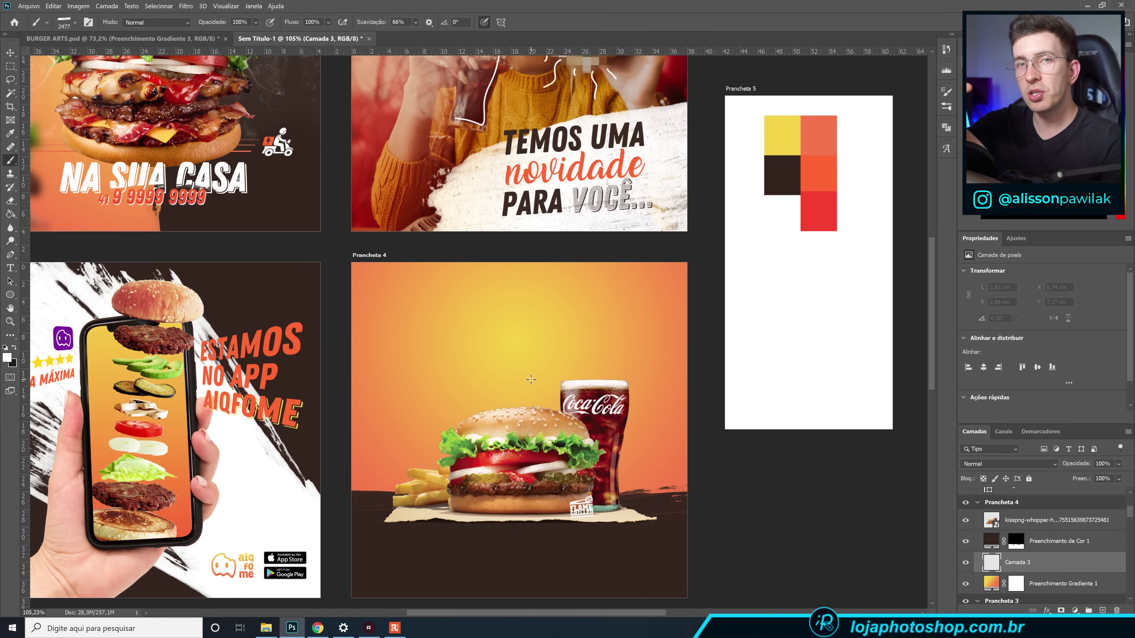
Set the SG Brush angle to 60° and paint slanted white strokes behind the burger combo on the new layer.
scroll(541, 370, "down", 3)
right_click(548, 372)
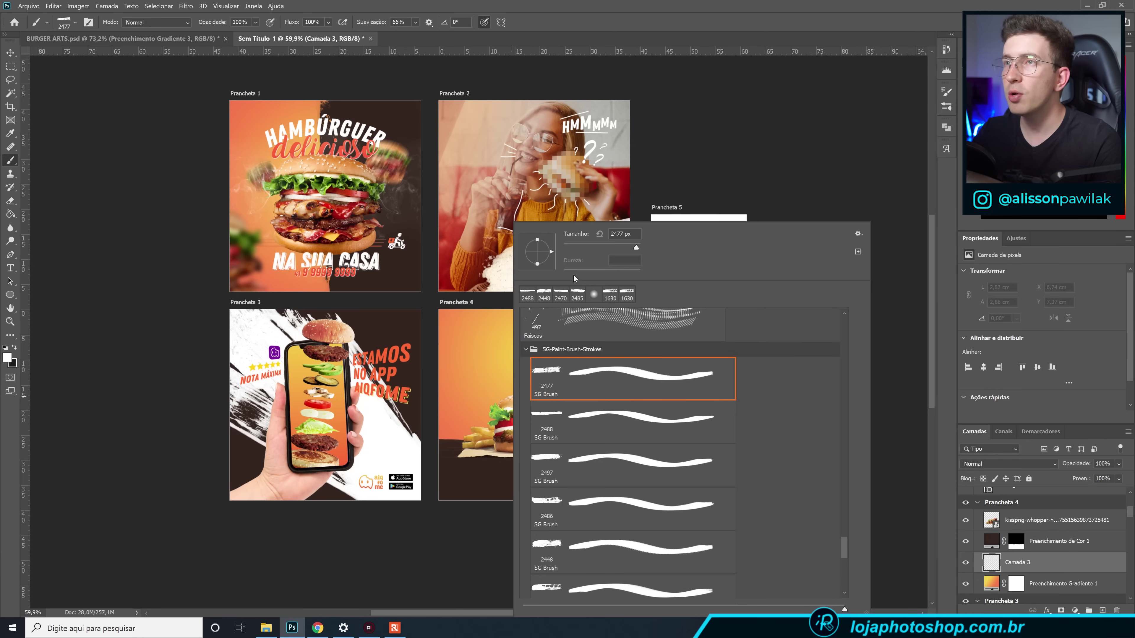
left_click_drag(548, 251, 546, 244)
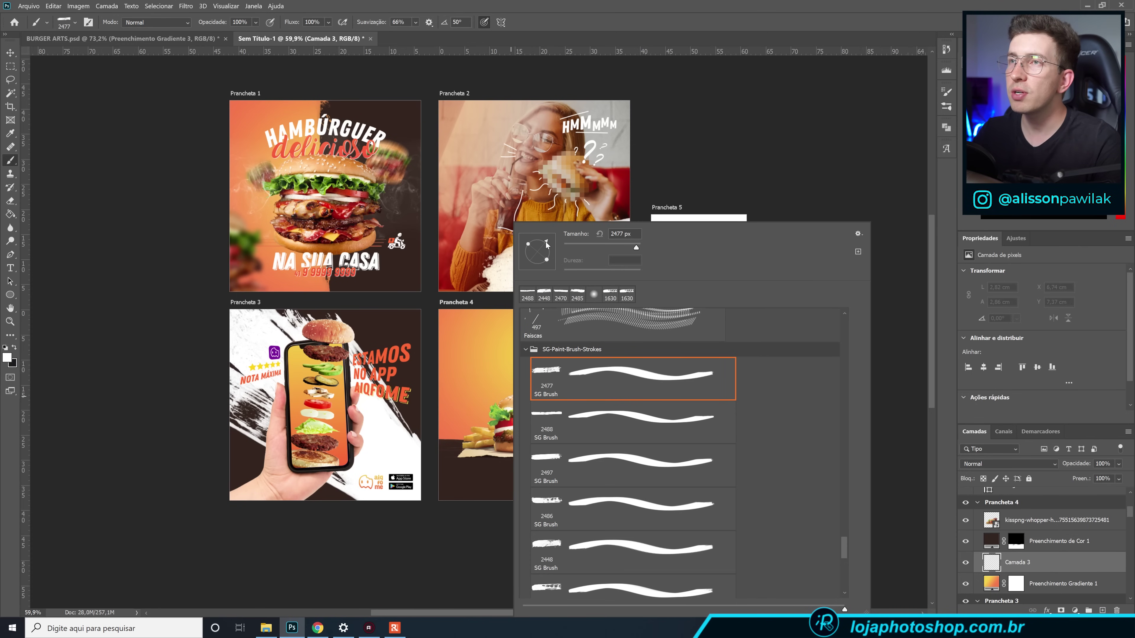
key("Return")
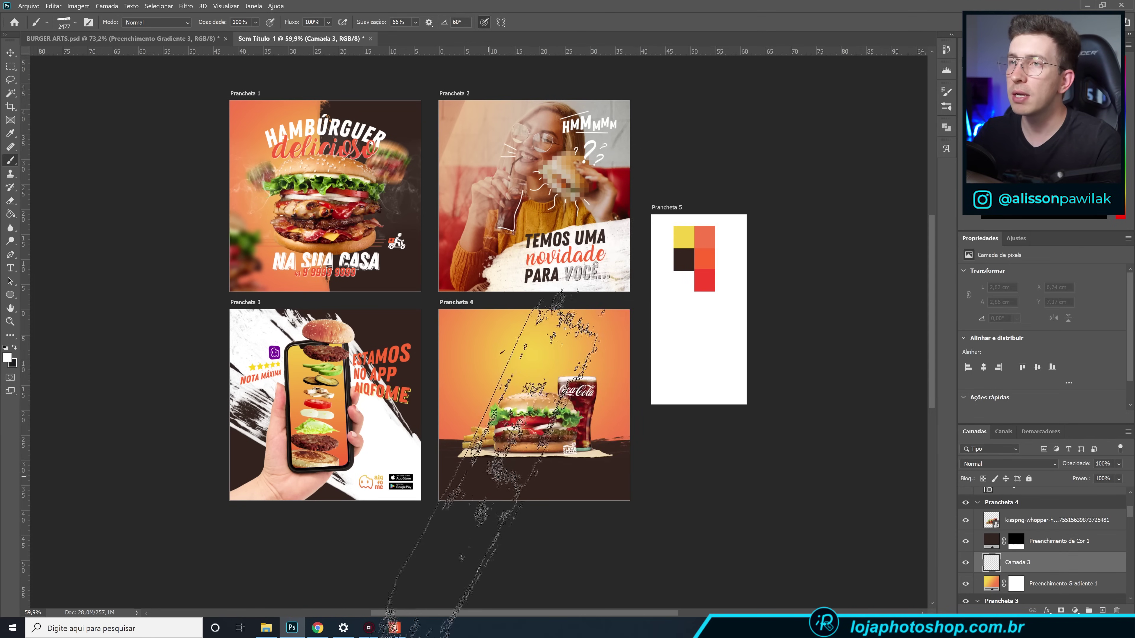
left_click(461, 480)
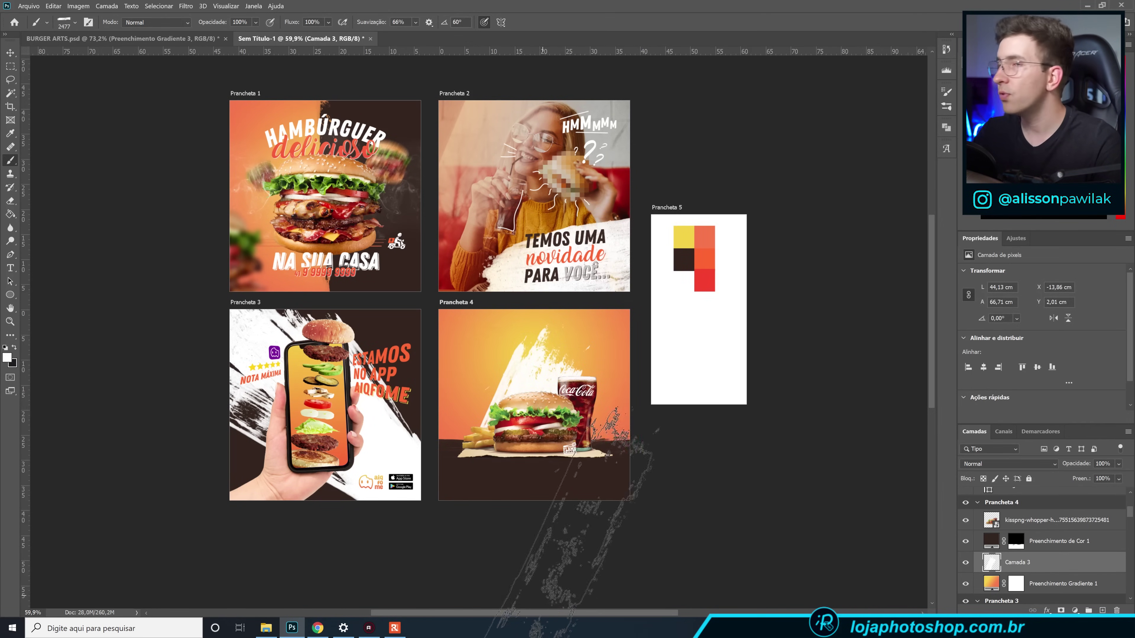
left_click(442, 531)
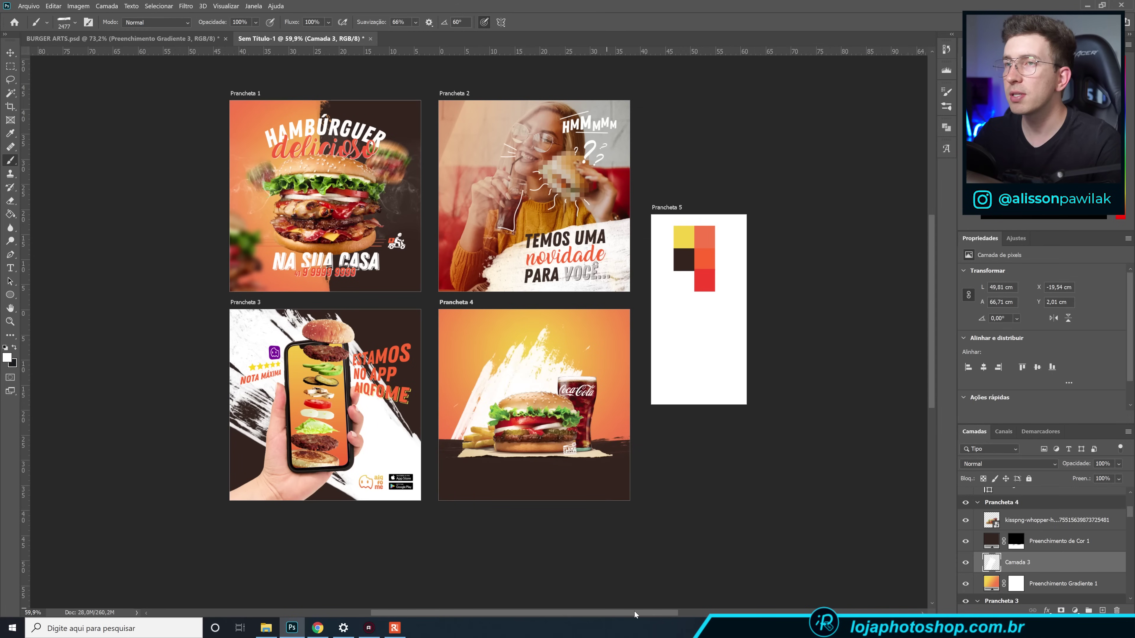
key("v")
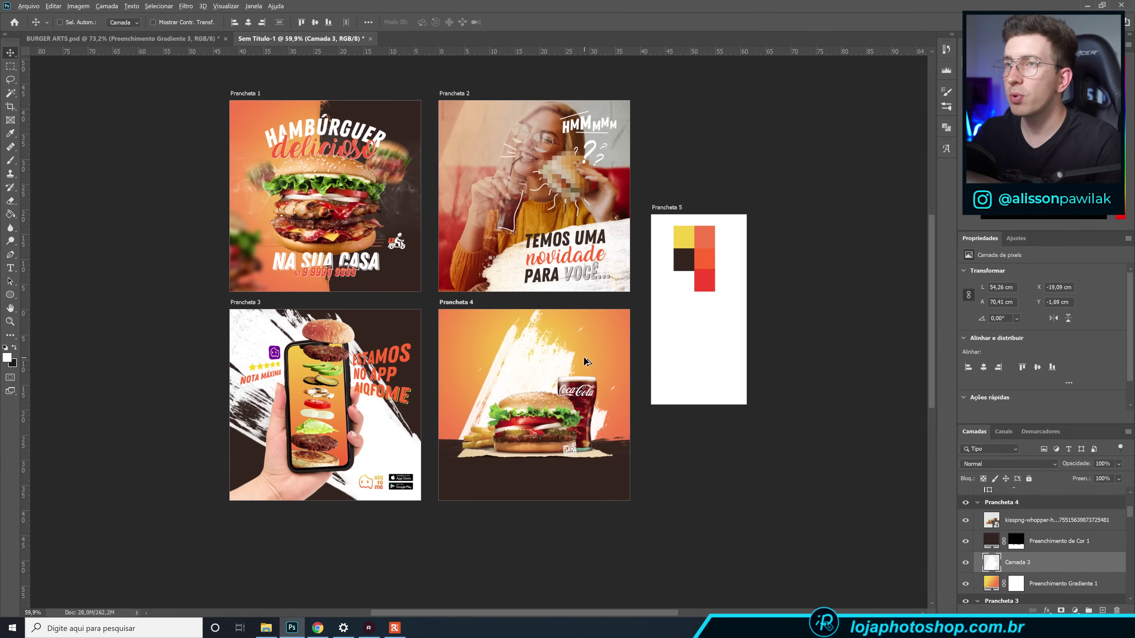
Add the text "19" on a new layer over the white strokes, coloured with the palette's salmon swatch.
scroll(585, 371, "up", 3)
scroll(593, 384, "up", 1)
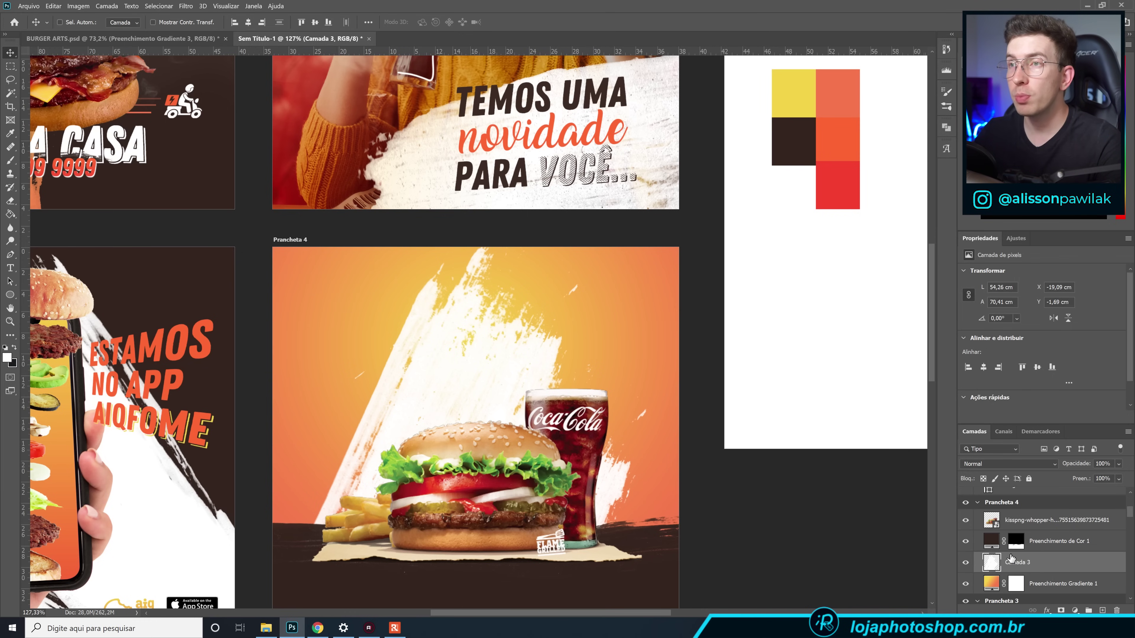
scroll(565, 401, "up", 1)
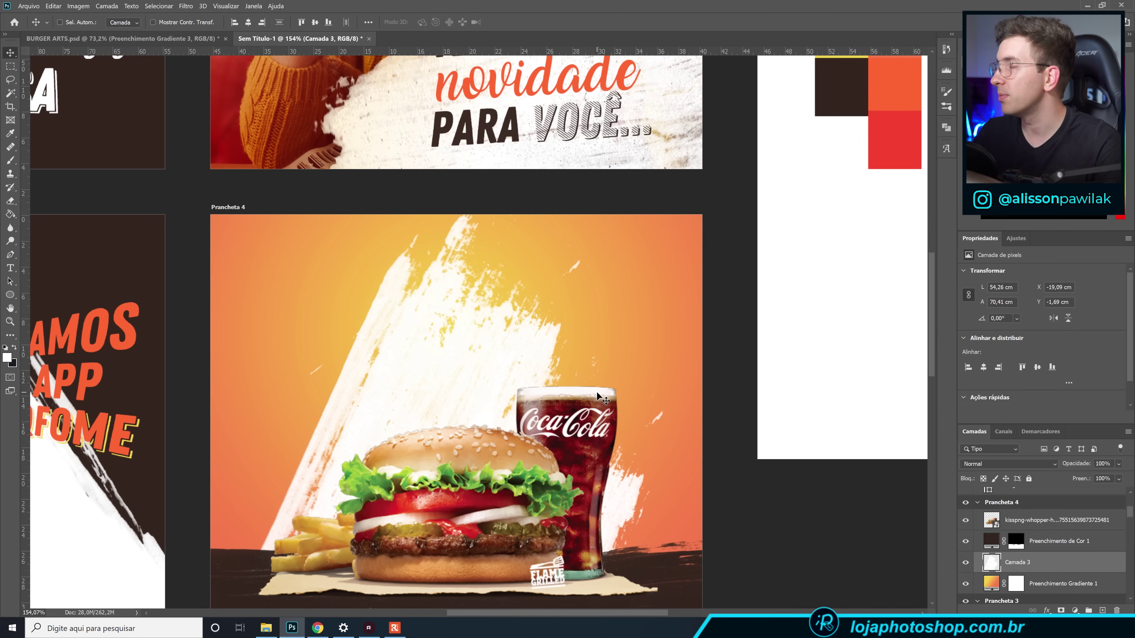
key("ctrl+shift+alt+n")
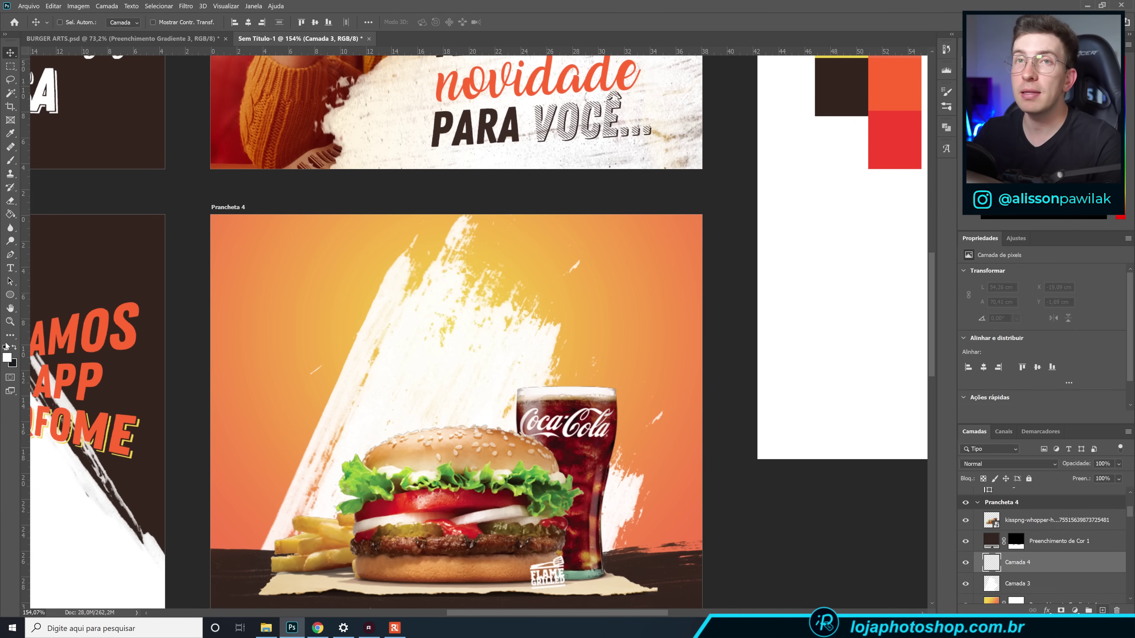
left_click(11, 269)
left_click(392, 319)
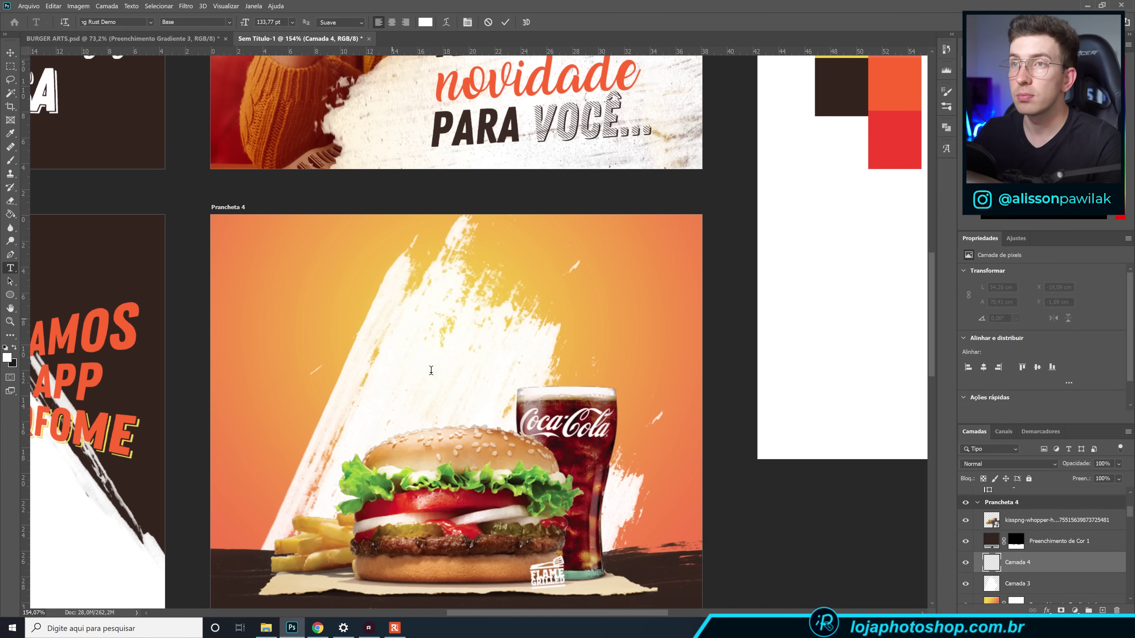
key("BackSpace")
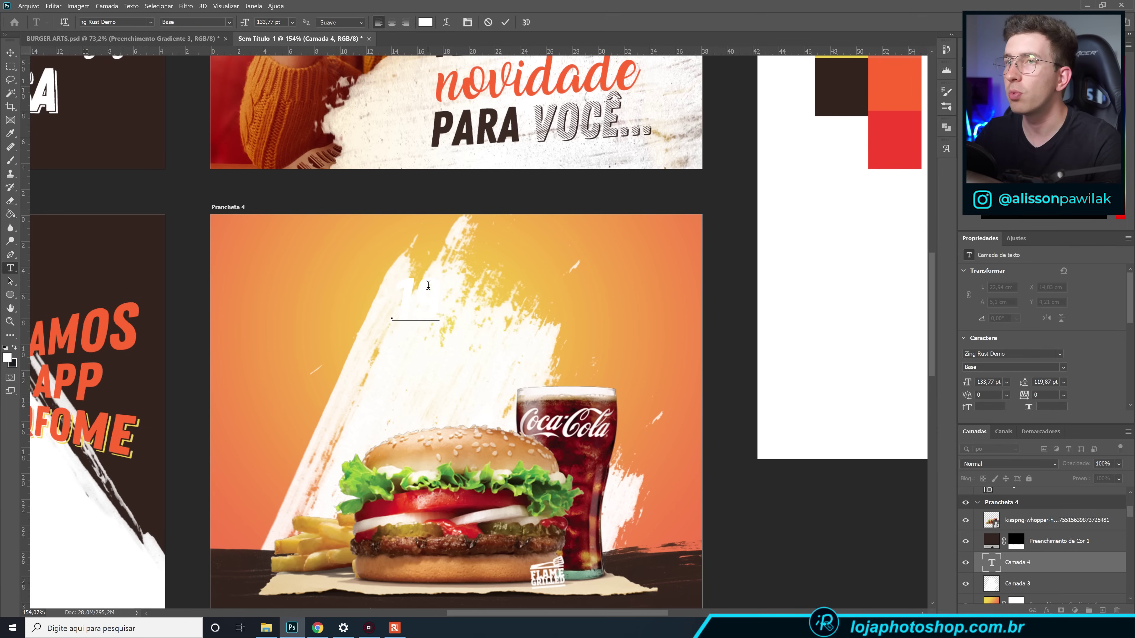
type("19")
left_click(425, 22)
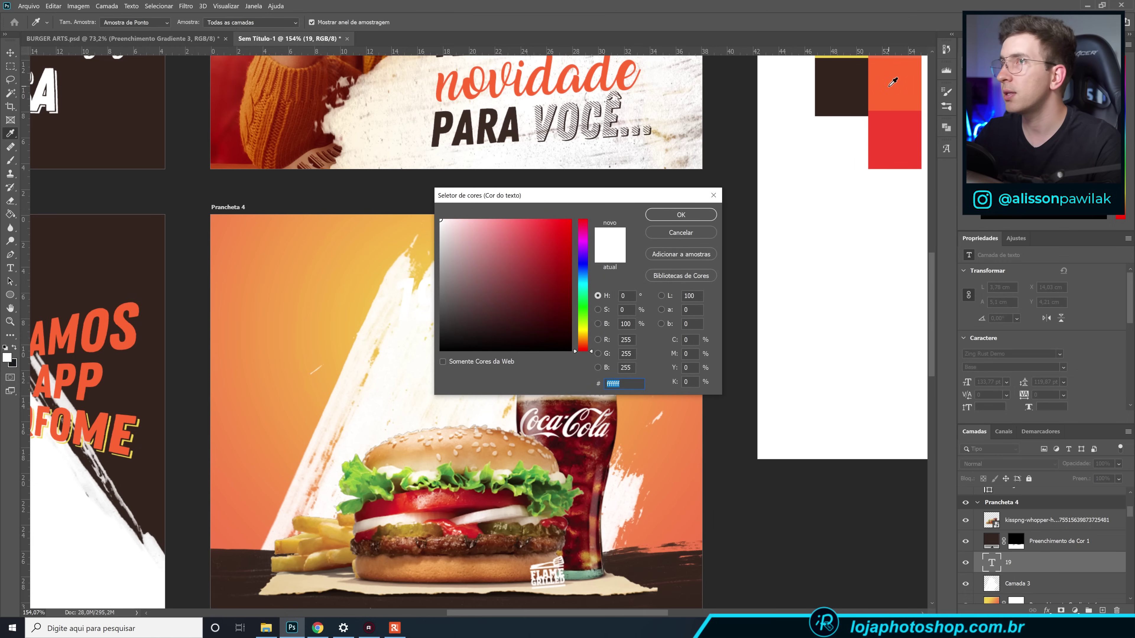
scroll(863, 175, "up", 2)
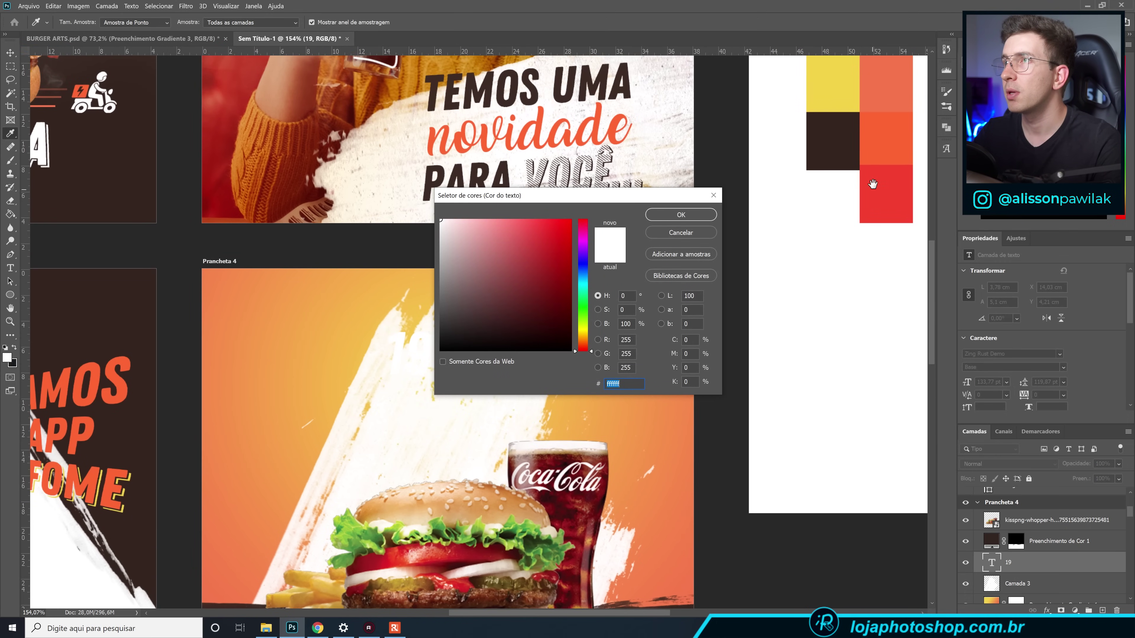
left_click(900, 75)
left_click(681, 215)
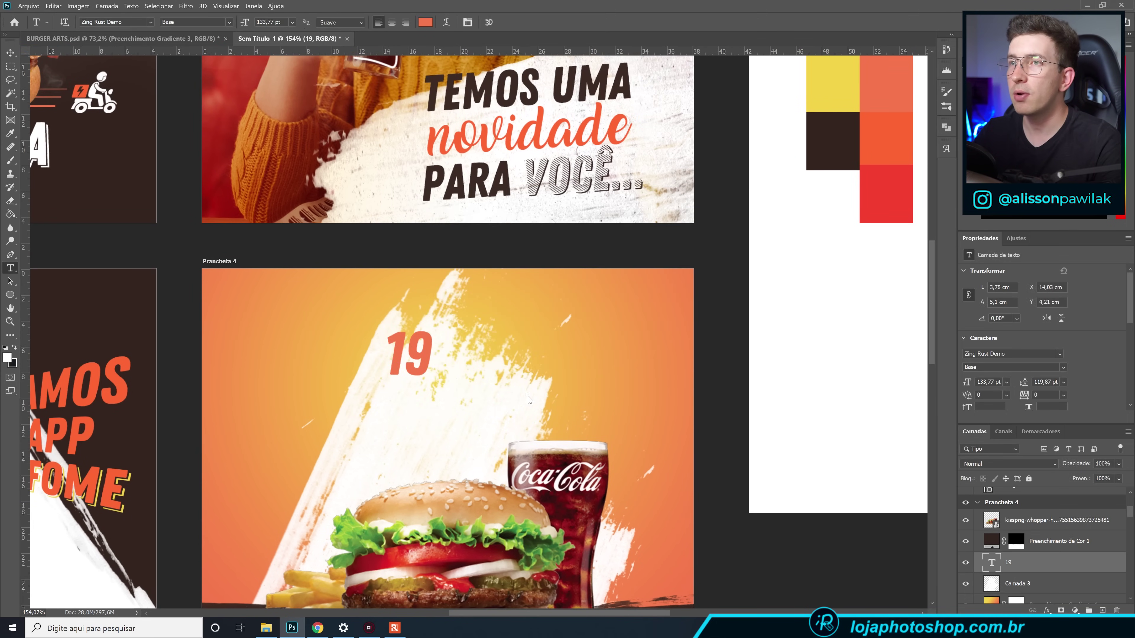
Enlarge the "19" text to 372.75 pt and position it over the white strokes above the burger.
key("ctrl+t")
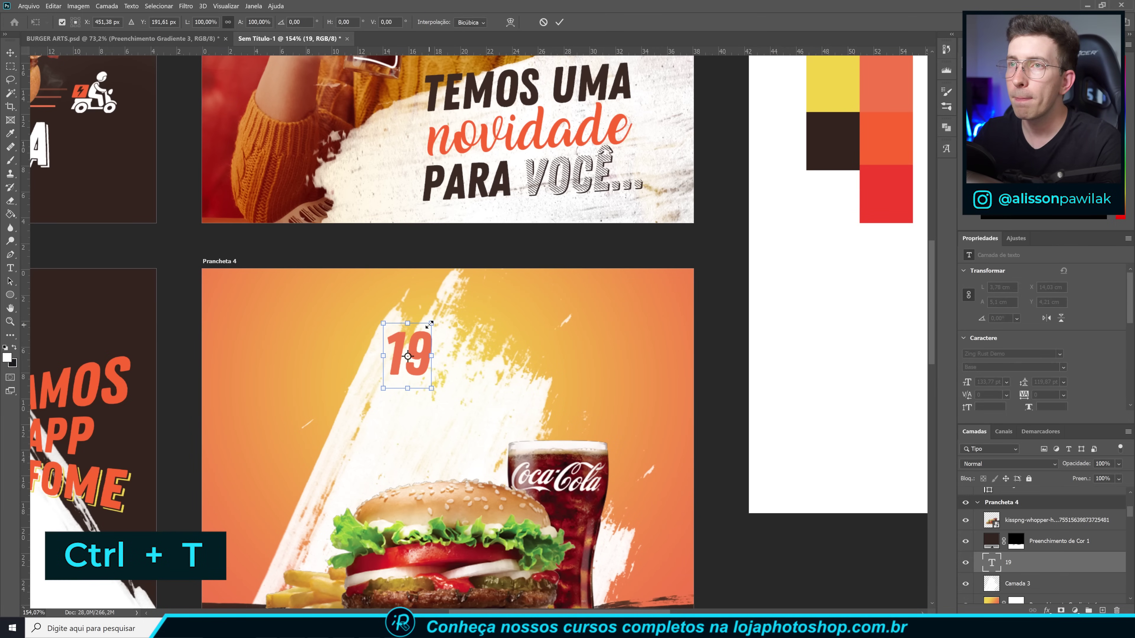
left_click_drag(433, 321, 445, 358)
left_click_drag(483, 325, 487, 326)
left_click_drag(454, 361, 448, 368)
left_click(560, 22)
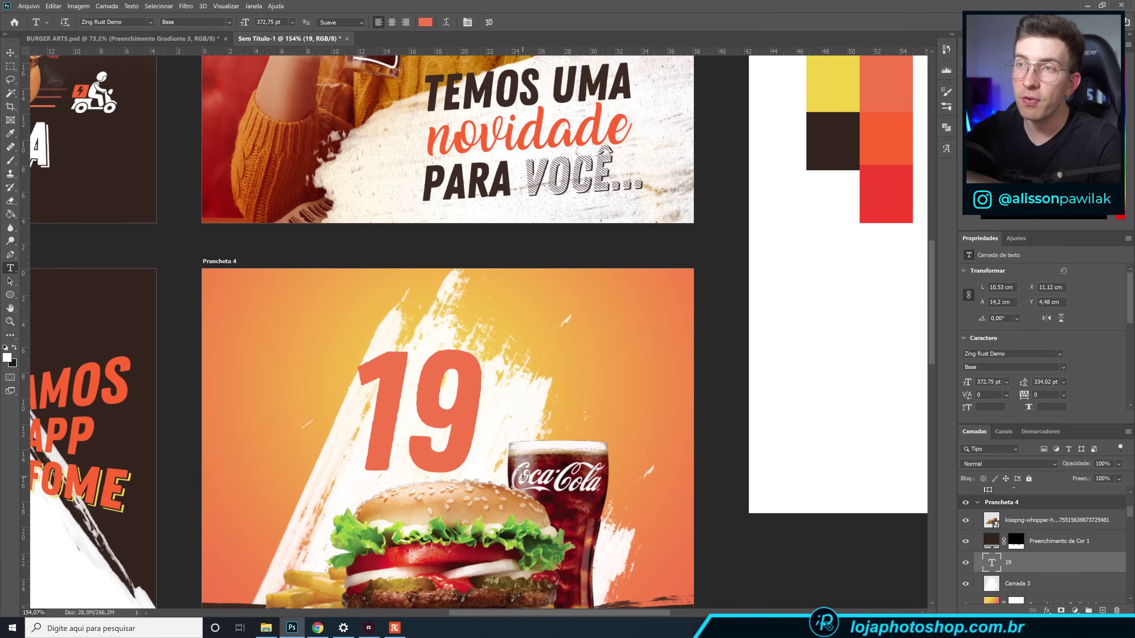
Clip the "19" text to the white brush stroke layer and move it slightly down towards the burger.
scroll(523, 474, "down", 1)
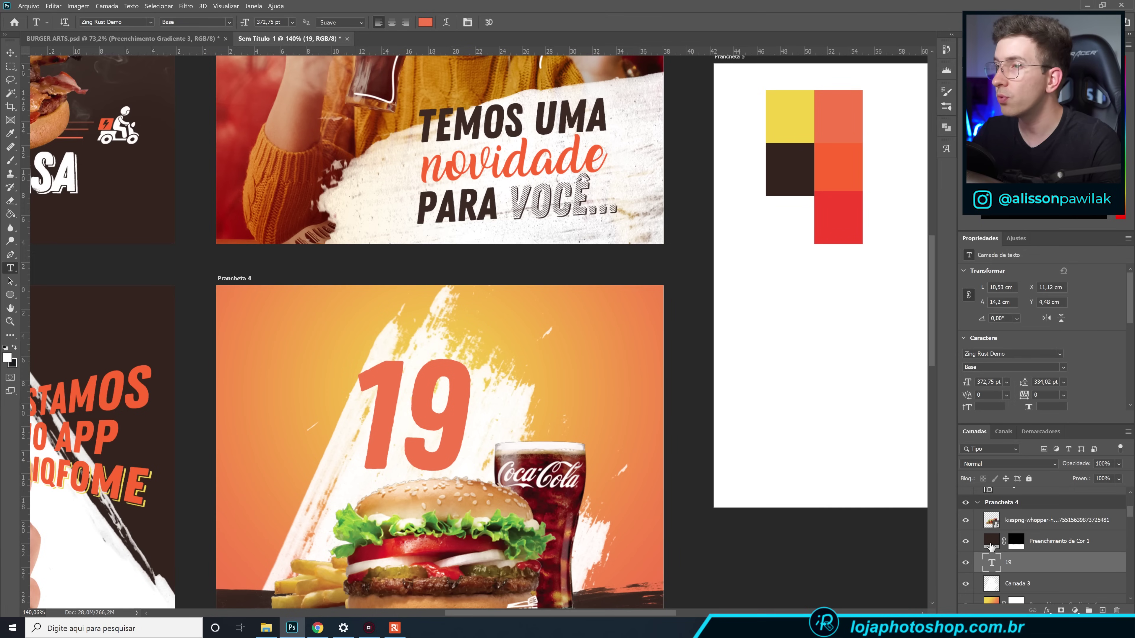
left_click_drag(1033, 572, 1032, 572)
left_click(1033, 573, "alt")
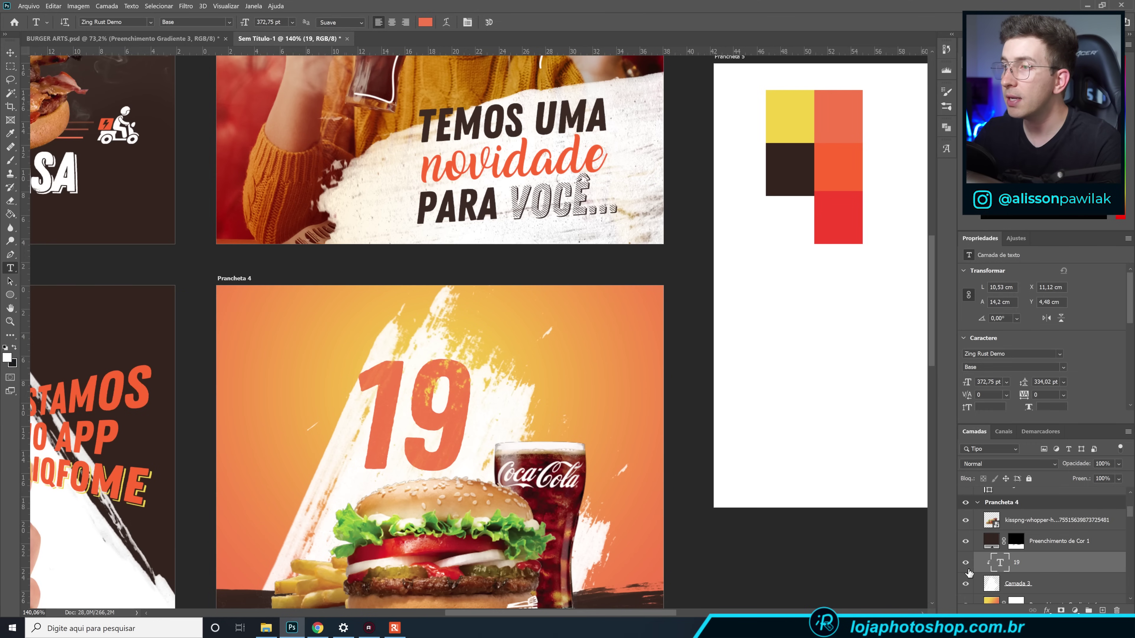
key("v")
left_click_drag(396, 434, 452, 448)
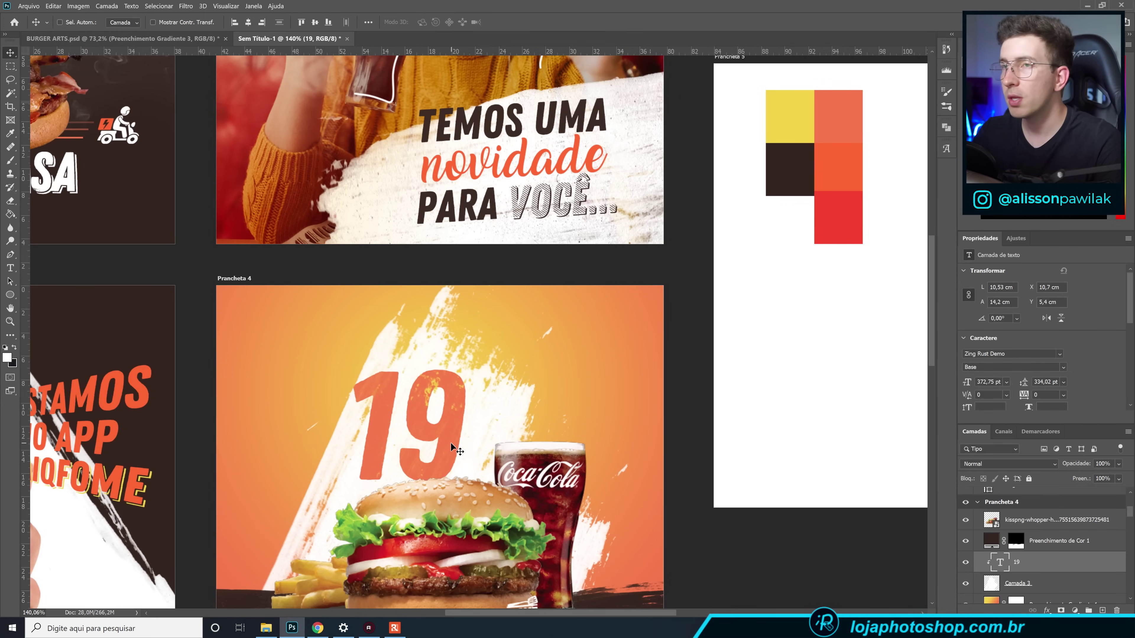
Add the text ",90" to the right of the "19" on a new layer clipped to the white strokes.
left_click(1101, 610)
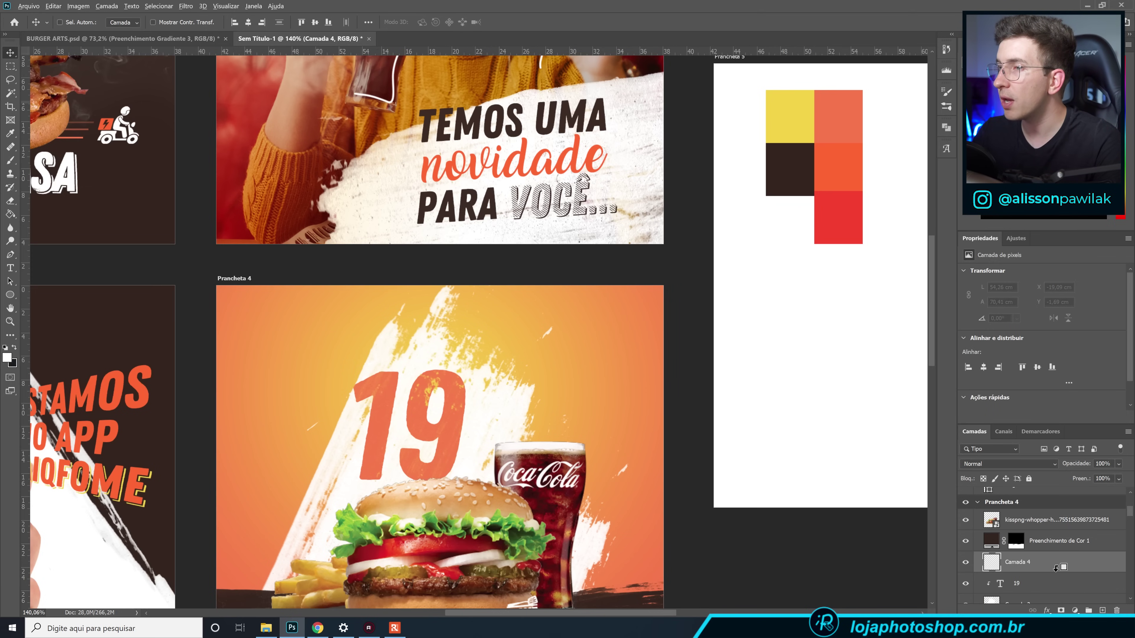
left_click(996, 563, "alt")
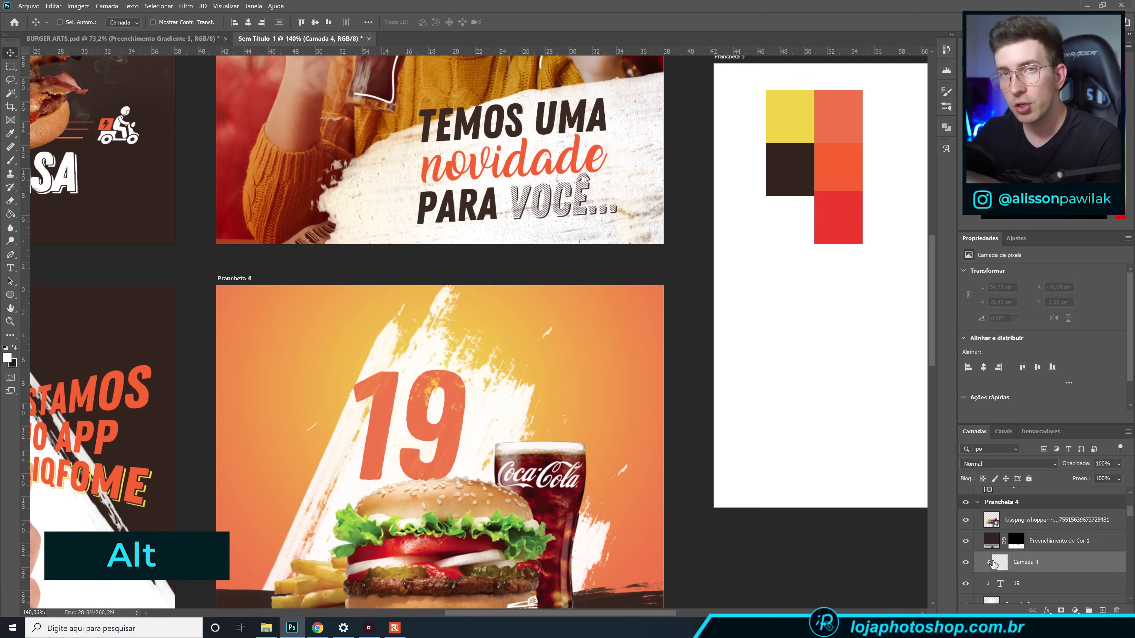
left_click(12, 268)
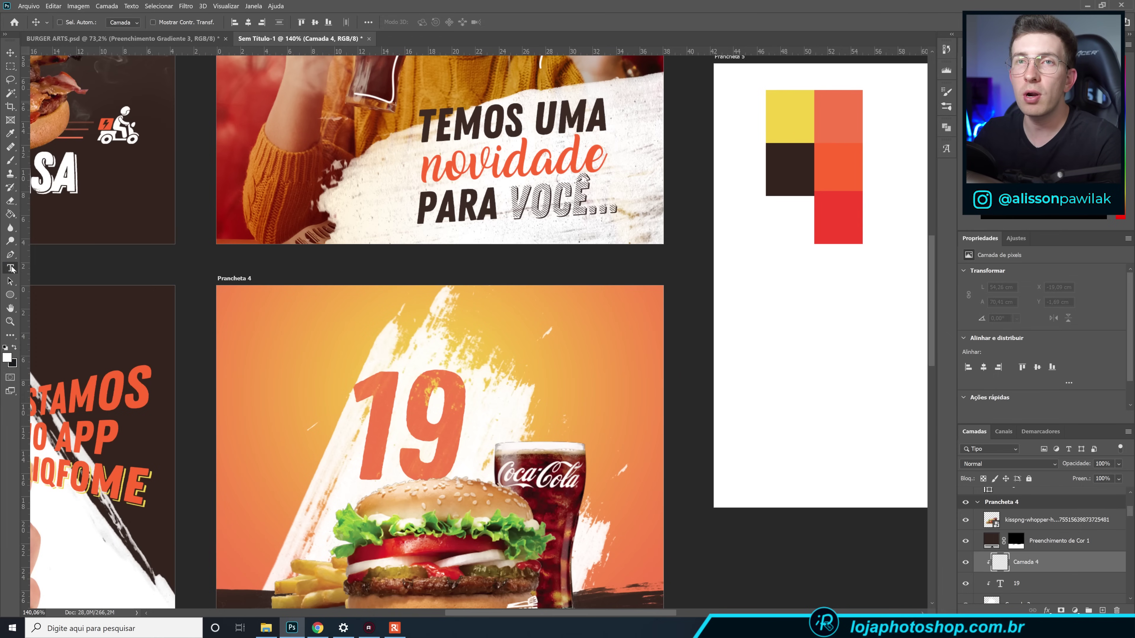
left_click(511, 391)
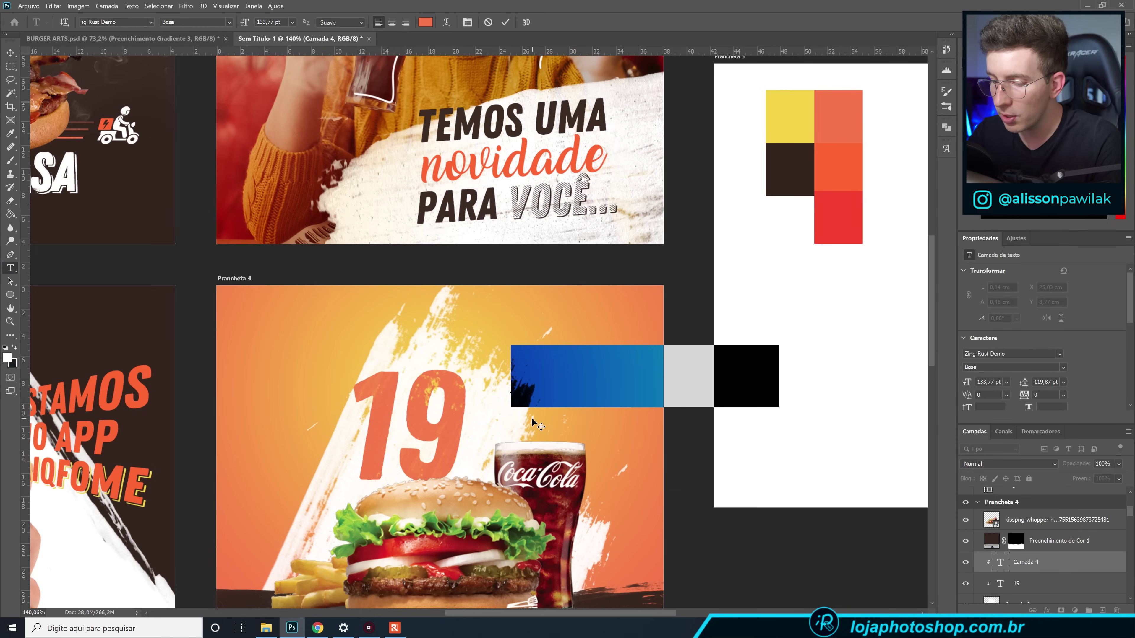
type(",90")
key("ctrl+Return")
Scale the ",90" text to 112.94 pt and position it against the upper-right side of the "19".
key("v")
mouse_move(535, 386)
left_mouse_down()
mouse_move(496, 404)
mouse_move(527, 376)
mouse_move(518, 386)
left_mouse_up()
key("ctrl+t")
left_click(560, 22)
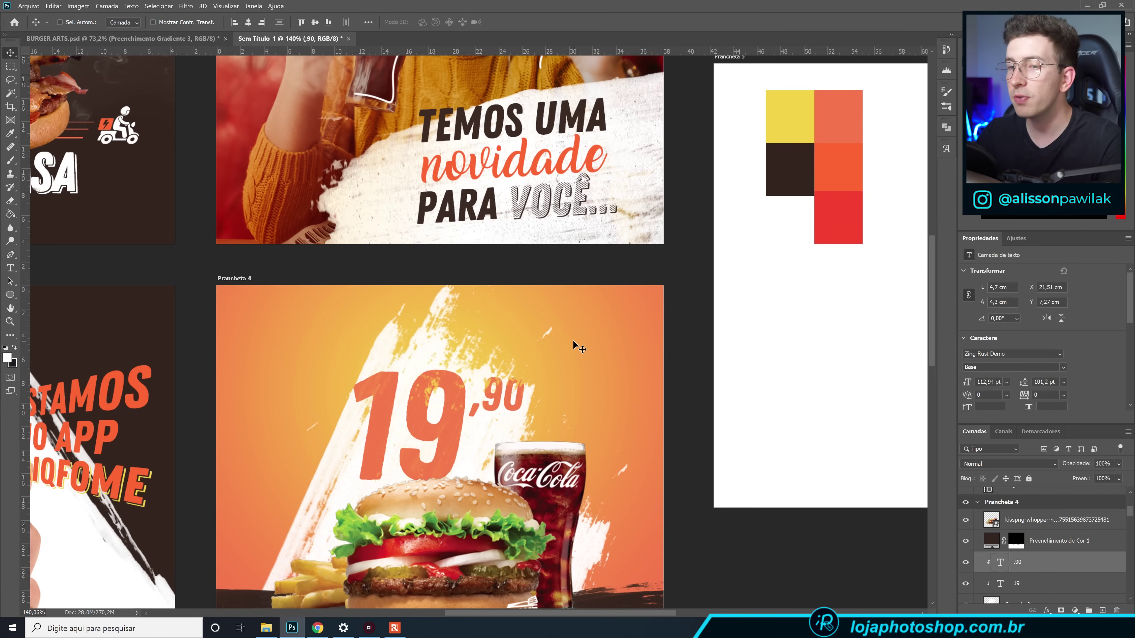
Duplicate the ",90" text to the lower left of the "19", clip it to the strokes and change it to "R$".
key("ctrl+j")
left_click_drag(505, 398, 347, 470)
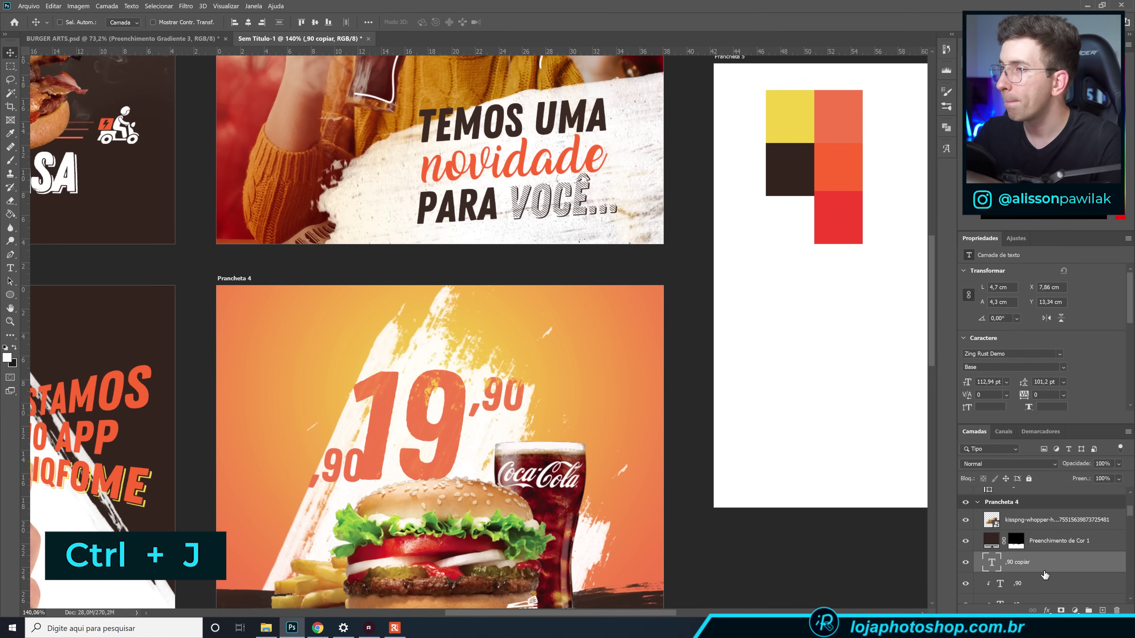
left_click(1045, 569, "alt")
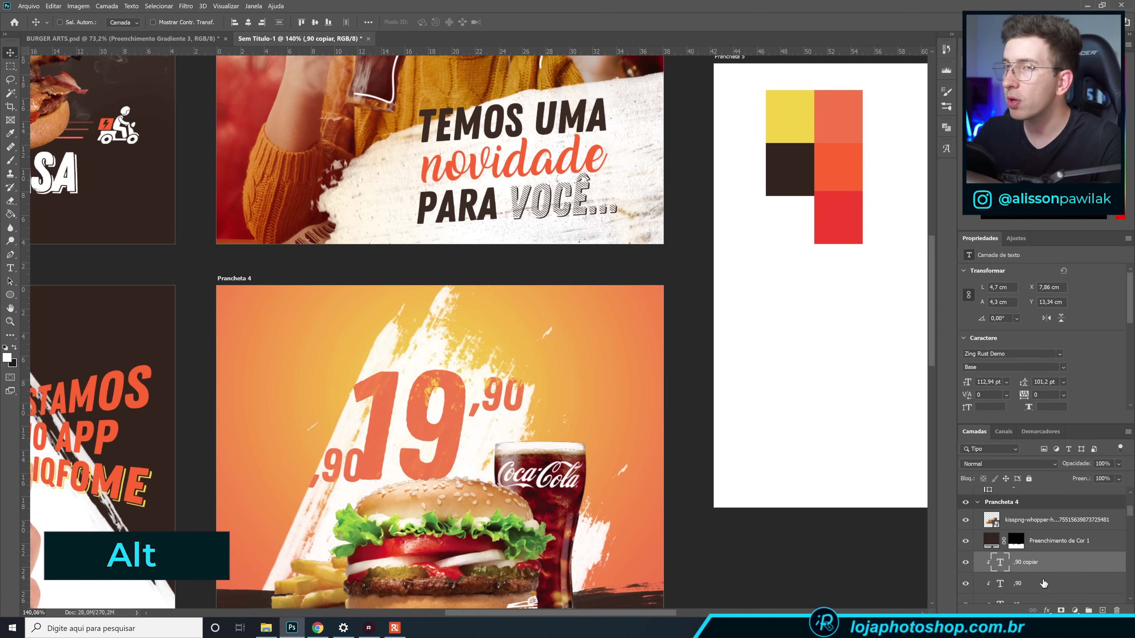
key("t")
double_click(347, 468)
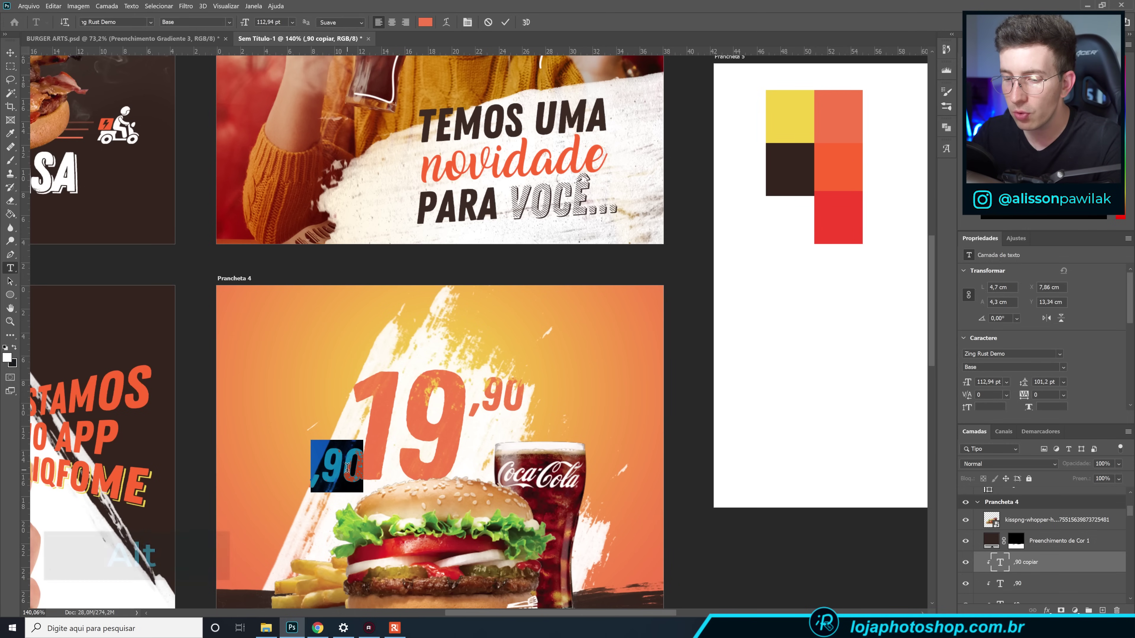
type("R$")
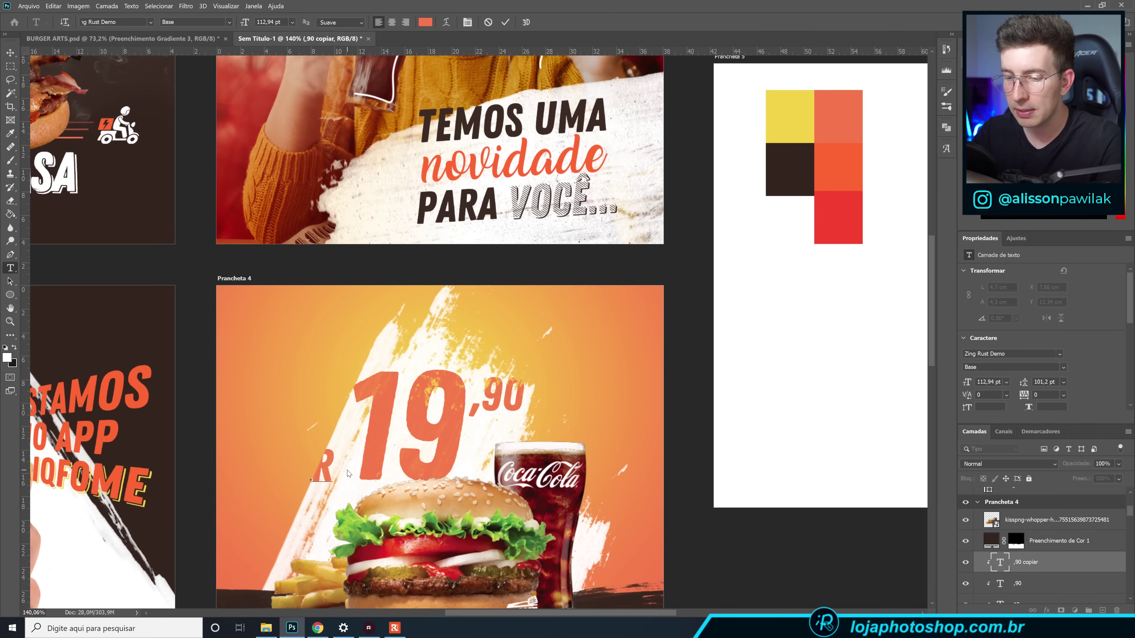
left_click(505, 22)
Scale the "R$" text to 100.96 pt and position it beside the lower-left base of the "19".
key("v")
left_click_drag(324, 487, 346, 455)
key("ctrl+t")
left_click(560, 22)
Duplicate the "19" text layer and clip the copy to the white brush stroke layer.
scroll(496, 411, "down", 5)
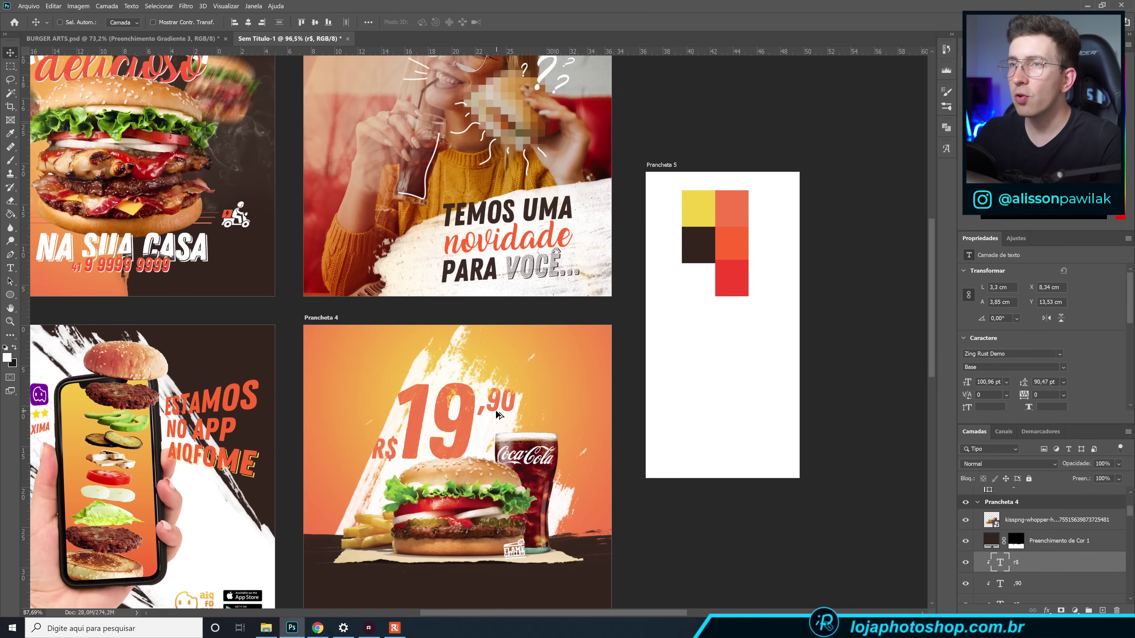
scroll(520, 459, "up", 4)
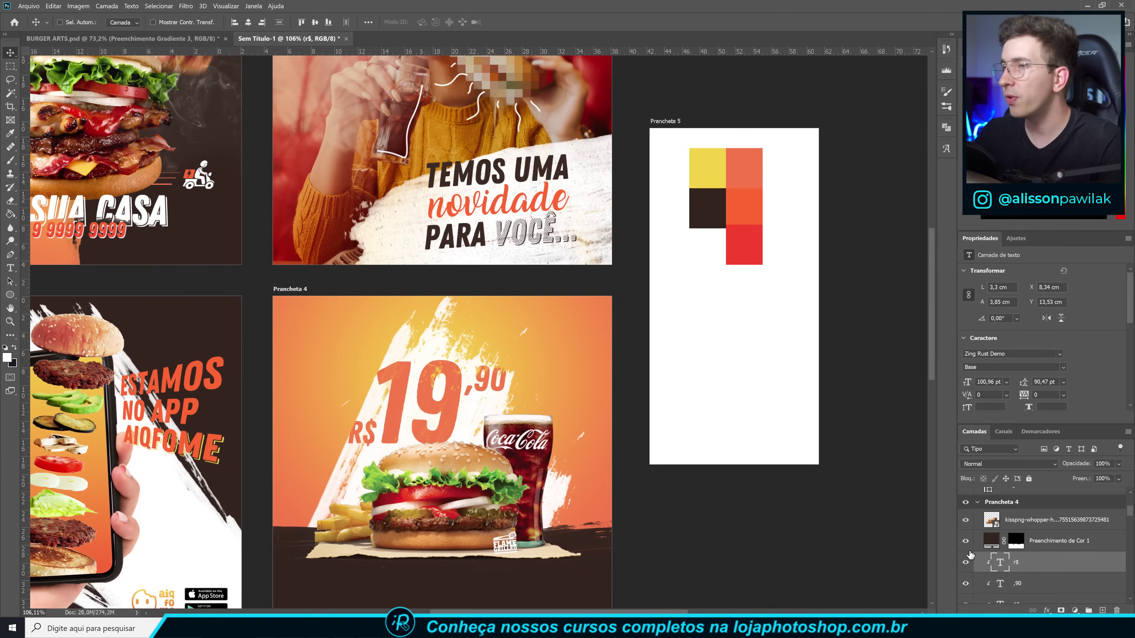
scroll(1042, 582, "down", 1)
left_click(1036, 590)
key("ctrl+j")
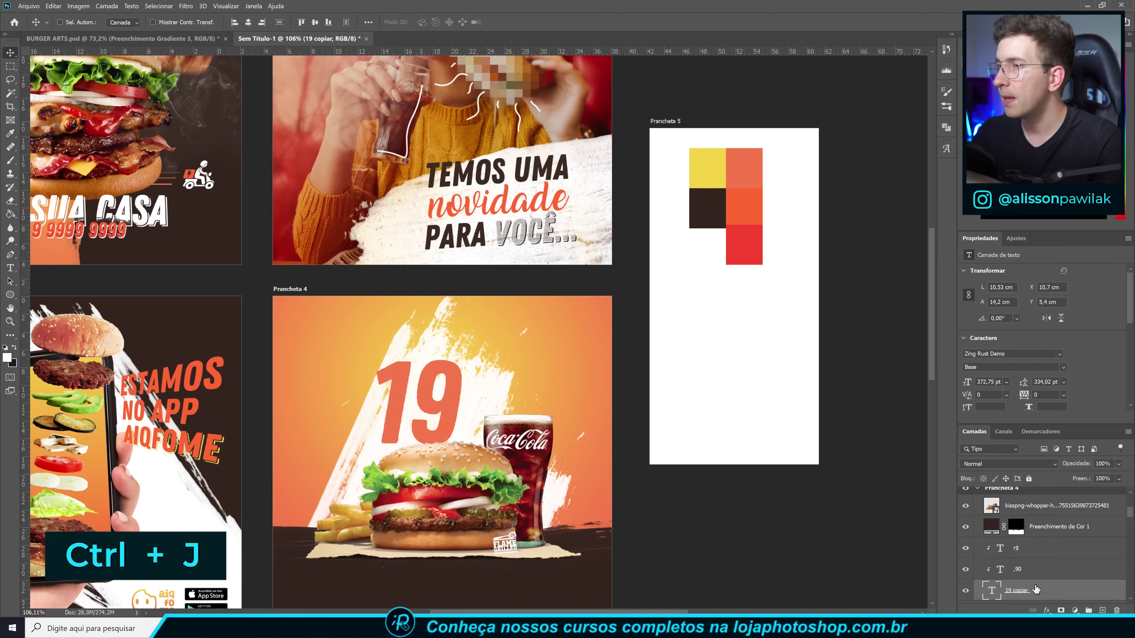
left_click_drag(1044, 571, 1052, 561)
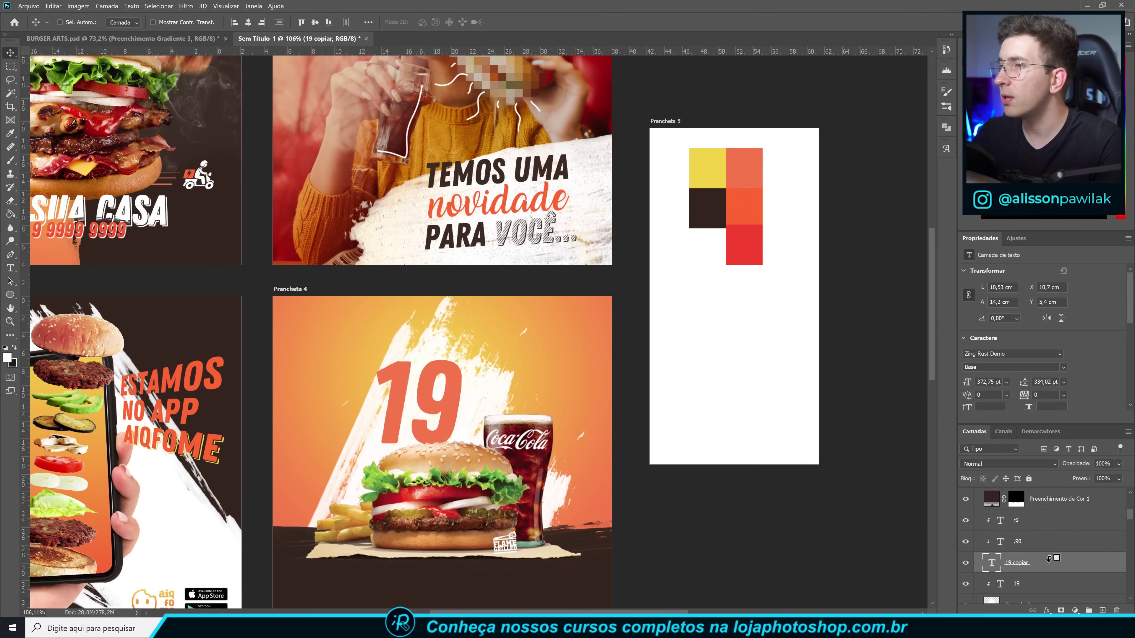
left_click(1048, 559, "alt")
Change the font of the duplicated "19" text to Zing Rust Diagonals2 Demo.
left_click(1036, 352)
type("zi")
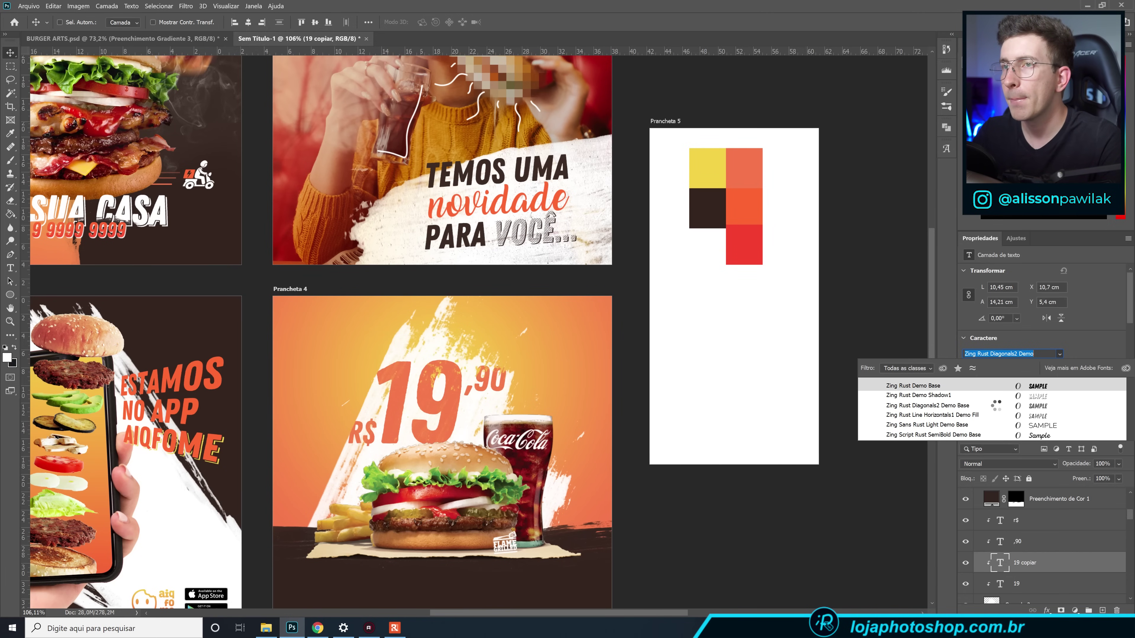
left_click(996, 406)
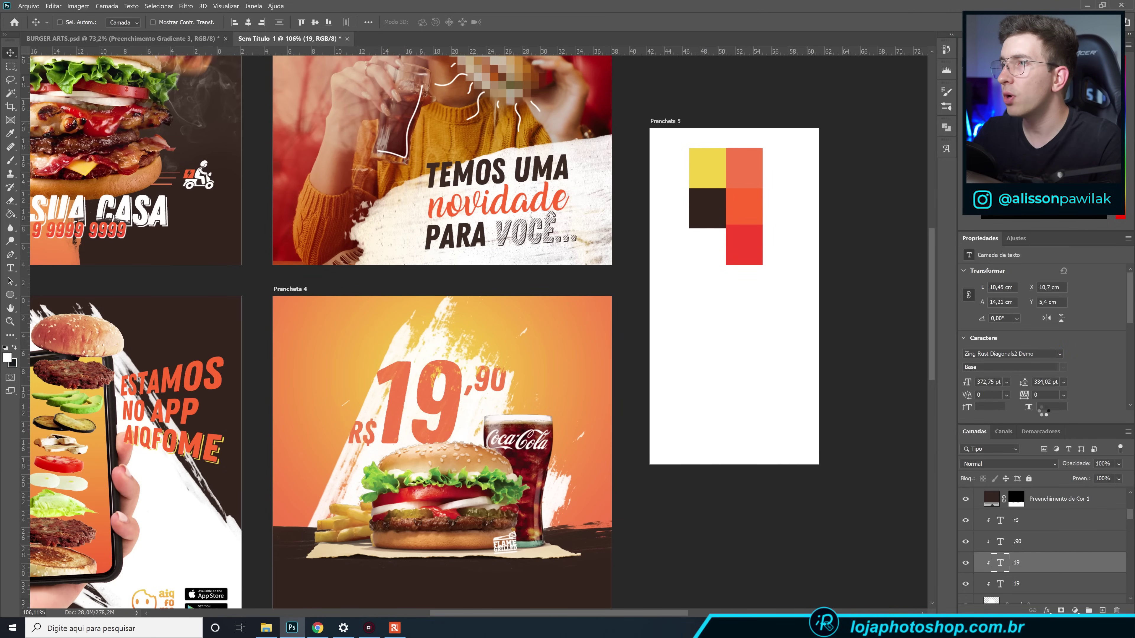
Recolor the duplicated "19" text with the middle orange swatch (ff6631) sampled from the palette artboard.
scroll(1085, 372, "down", 1)
left_click(1057, 395)
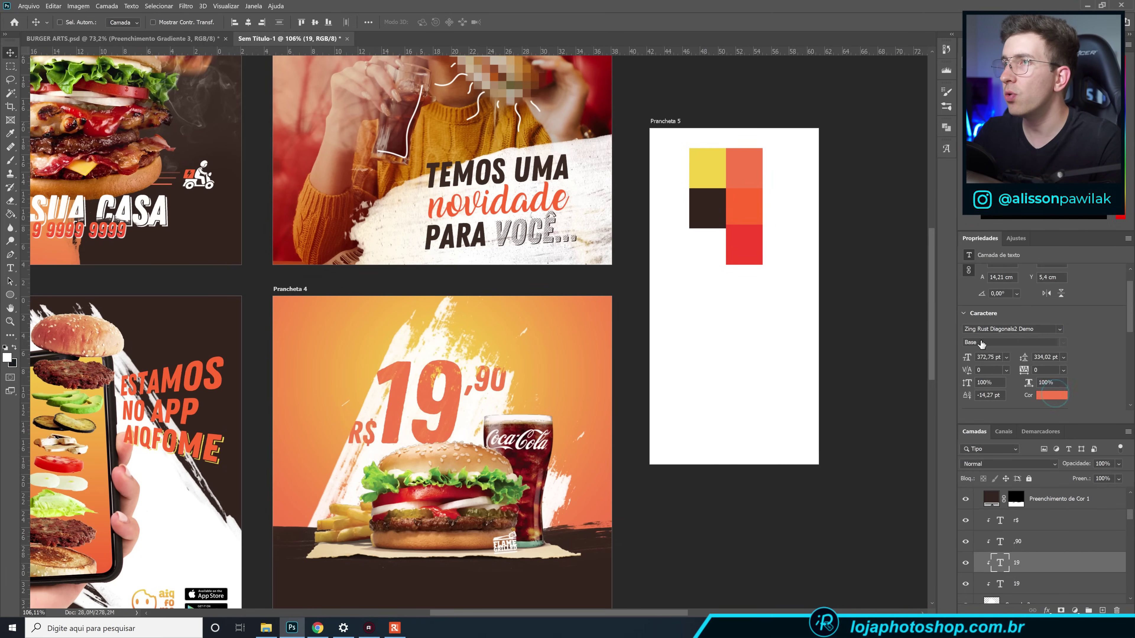
left_click(754, 219)
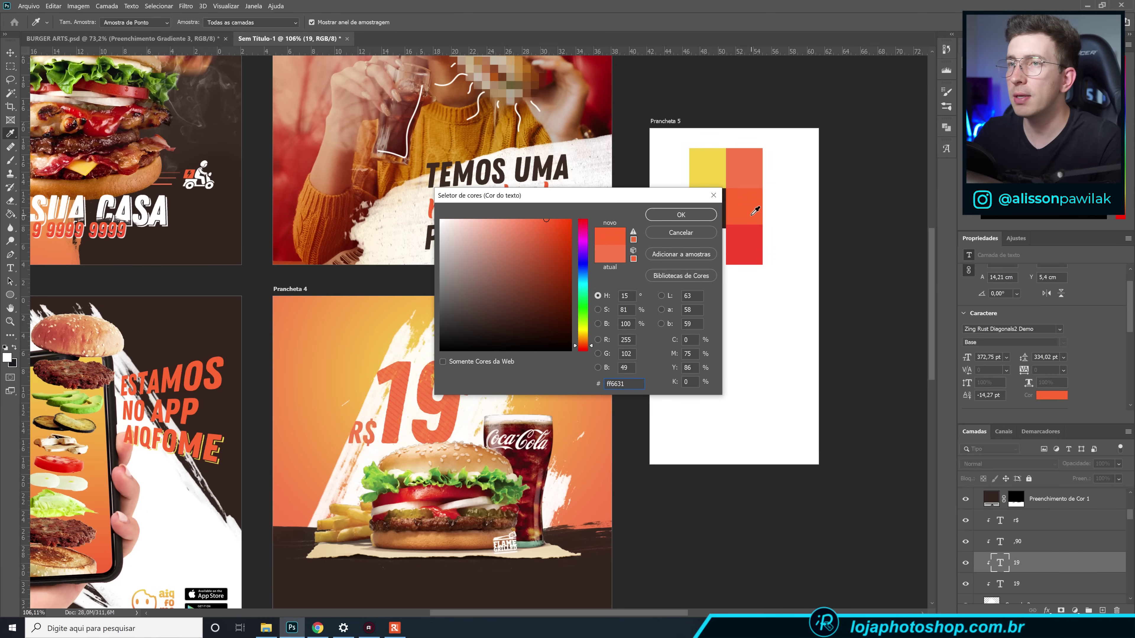
left_click(745, 233)
left_click(750, 220)
left_click(748, 215)
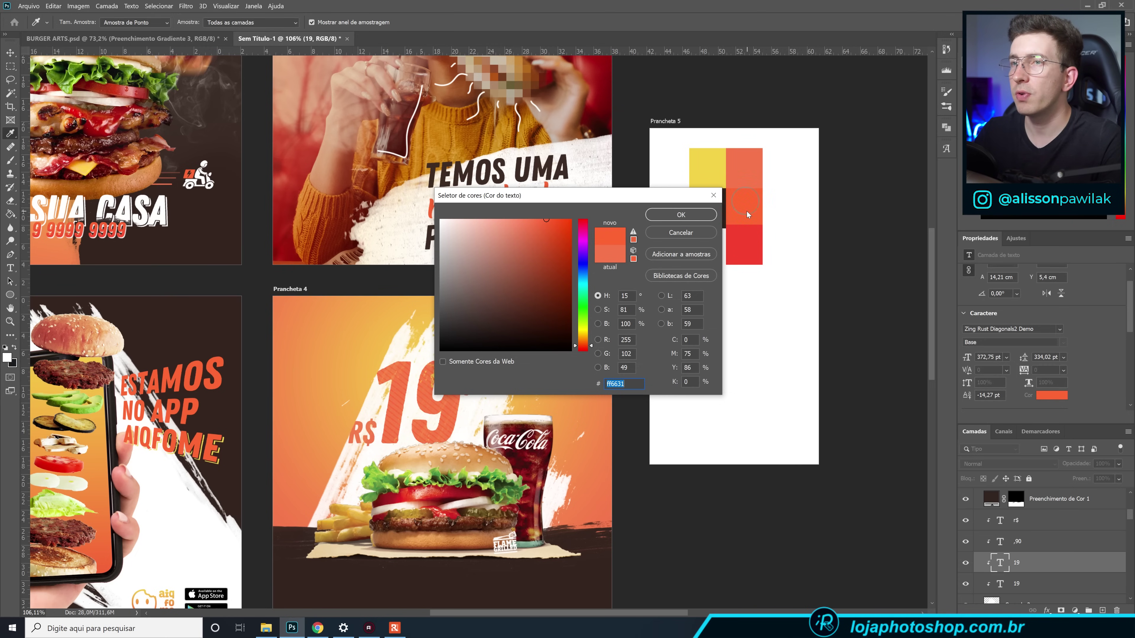
left_click(686, 218)
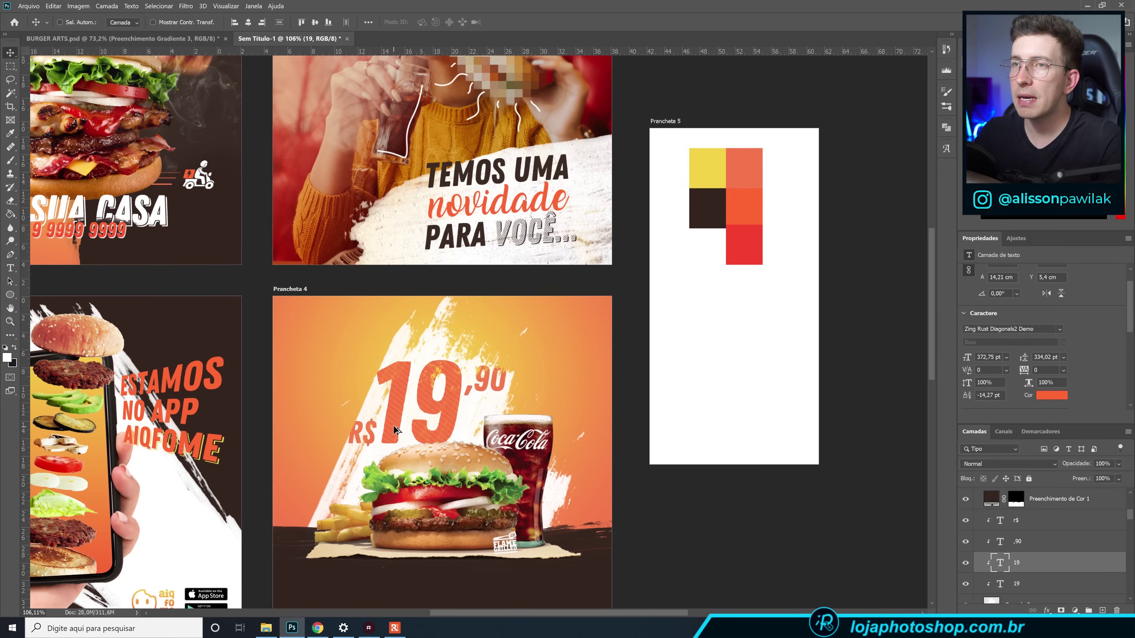
scroll(393, 425, "up", 4)
scroll(393, 424, "down", 3)
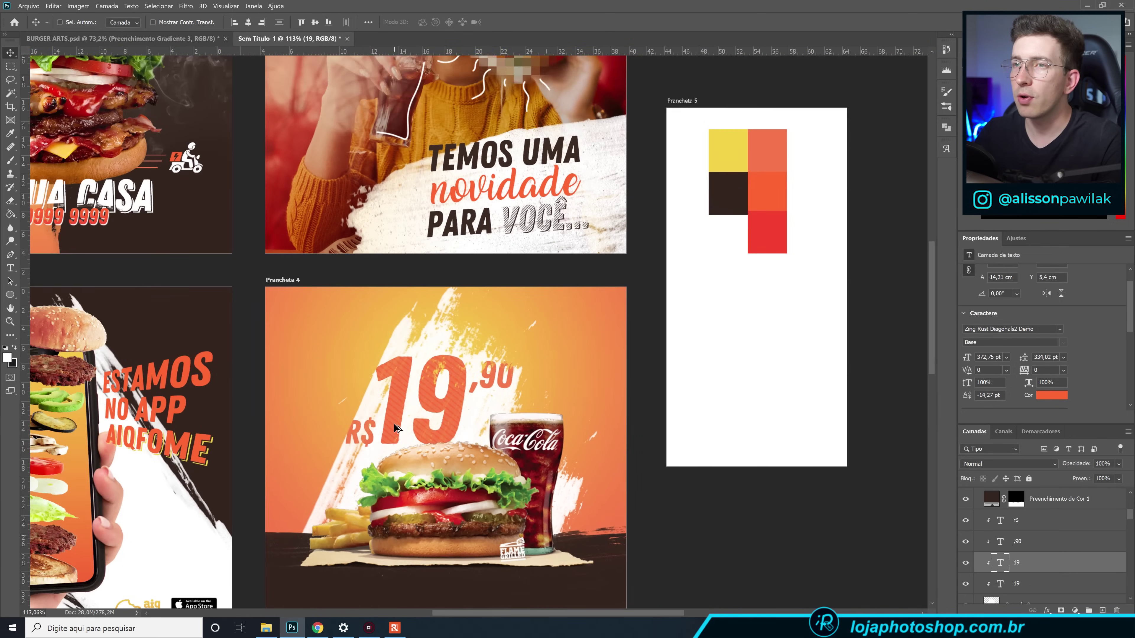
scroll(394, 424, "down", 3)
scroll(1073, 543, "up", 1)
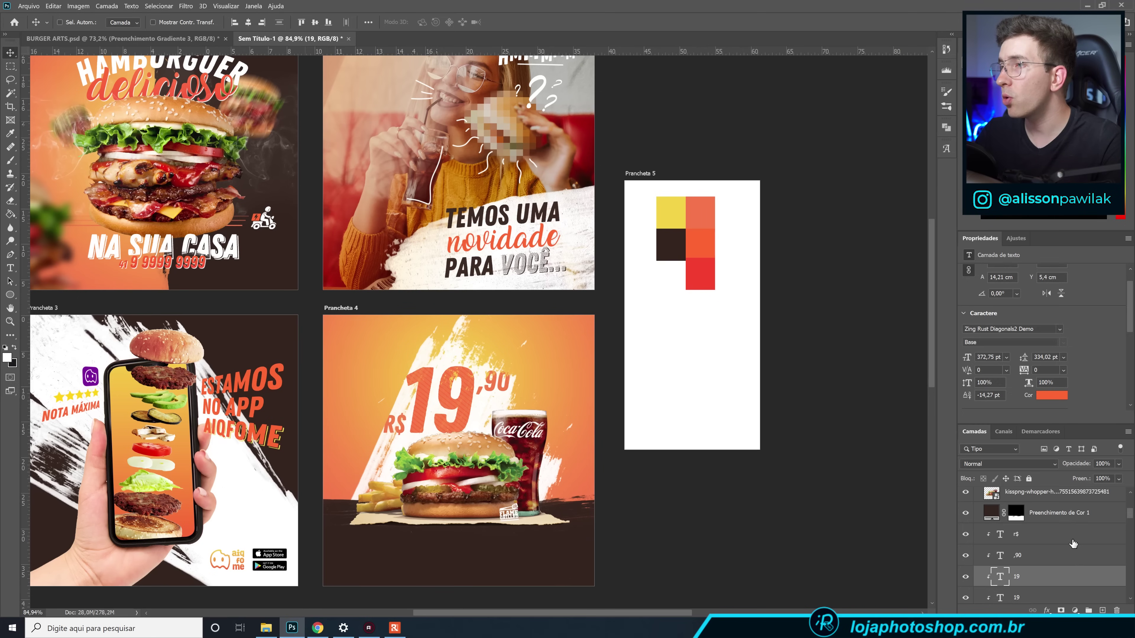
Add a new layer above the burger image in the fourth artboard and create the text "COMBO" on it above the price.
scroll(1073, 544, "up", 3)
left_click(1074, 548)
left_click(1102, 611)
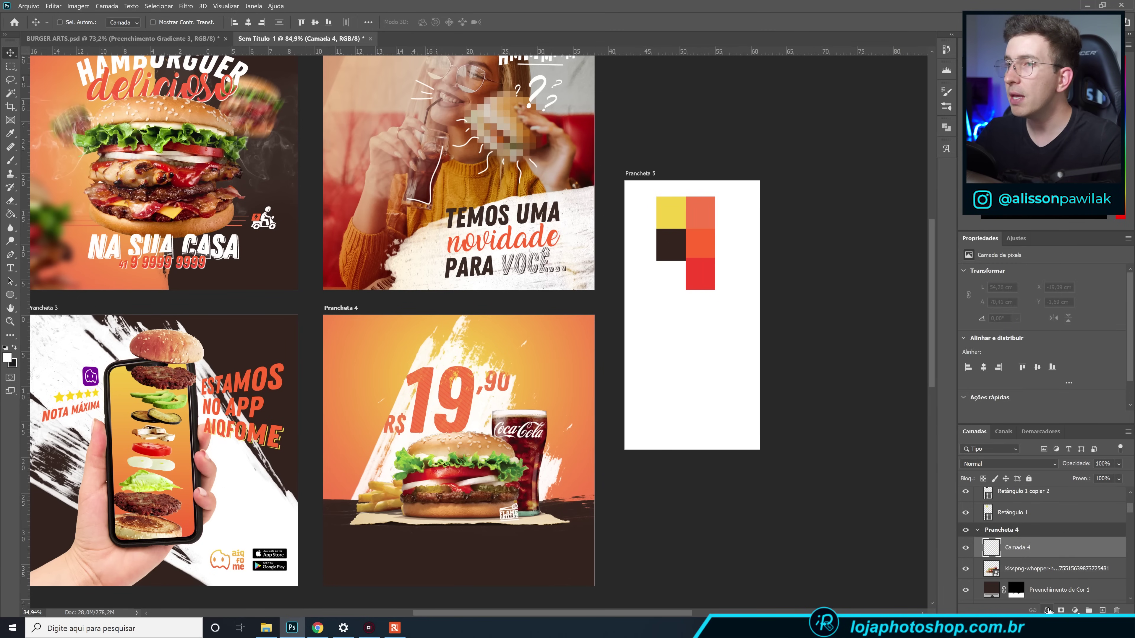
key("t")
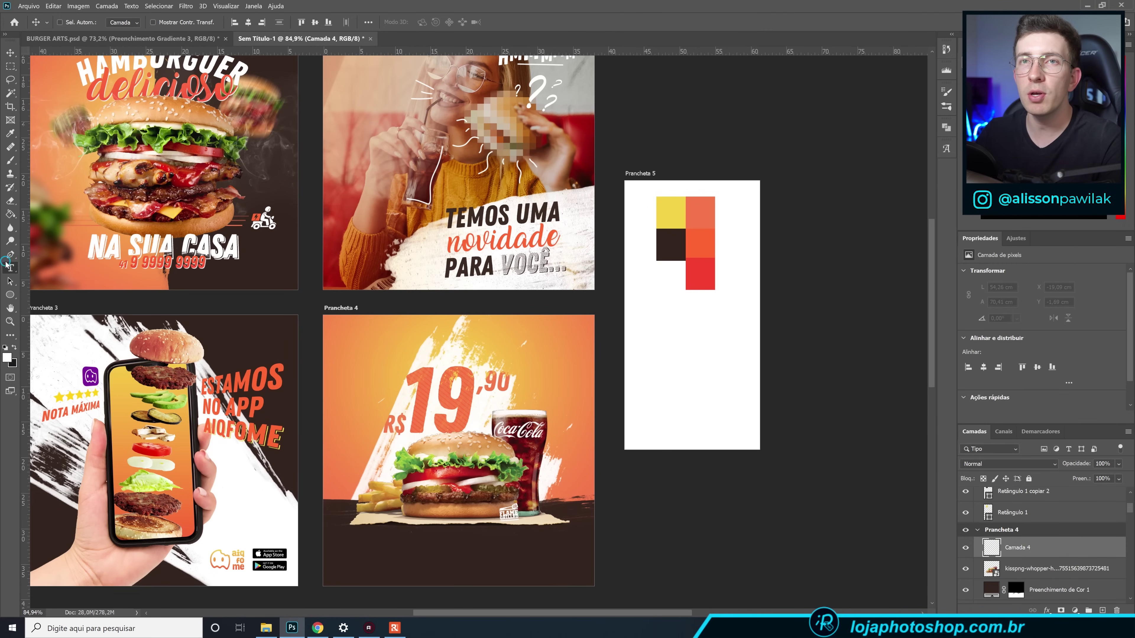
left_click(356, 352)
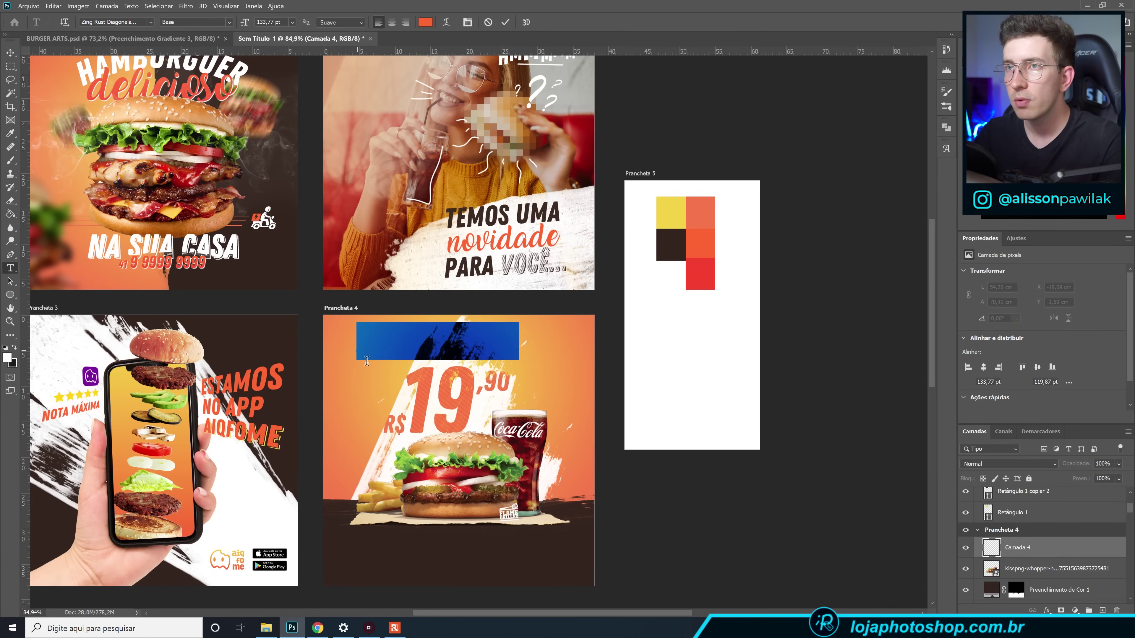
type("COM")
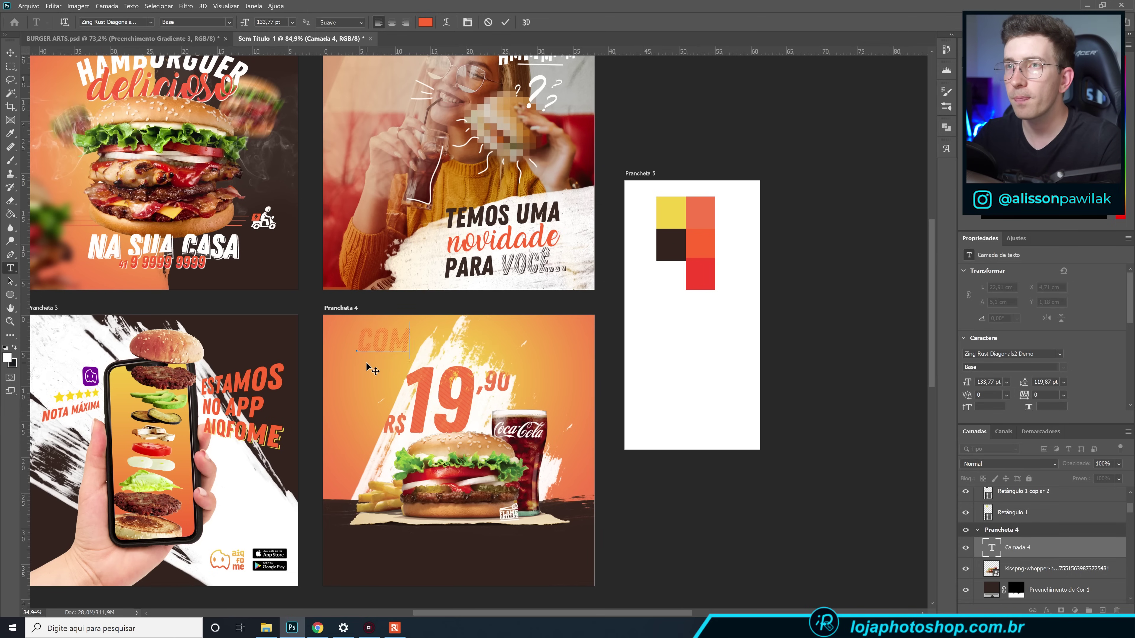
type("BO")
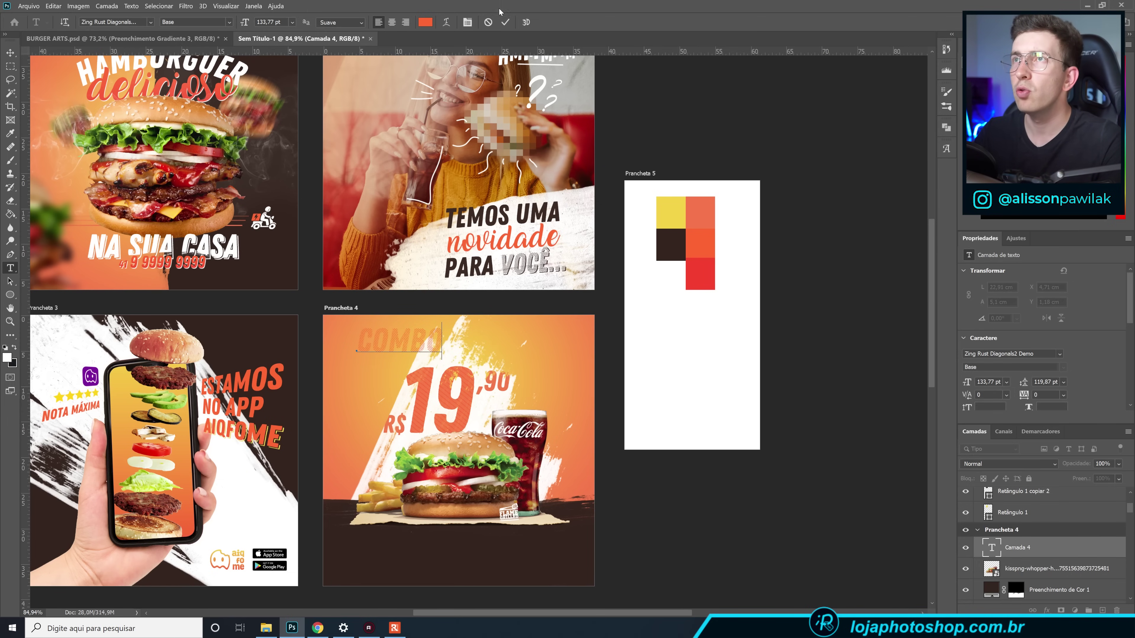
left_click(506, 22)
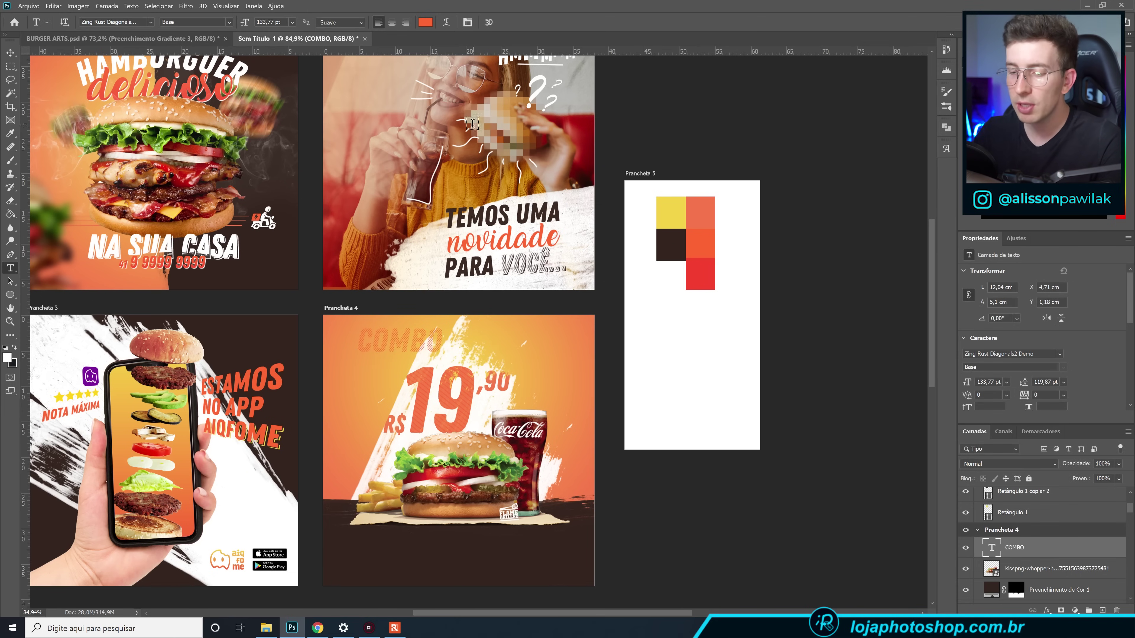
Move the "COMBO" text slightly down and change its font to Zing Rust Demo Base.
key("v")
left_click_drag(403, 355, 404, 363)
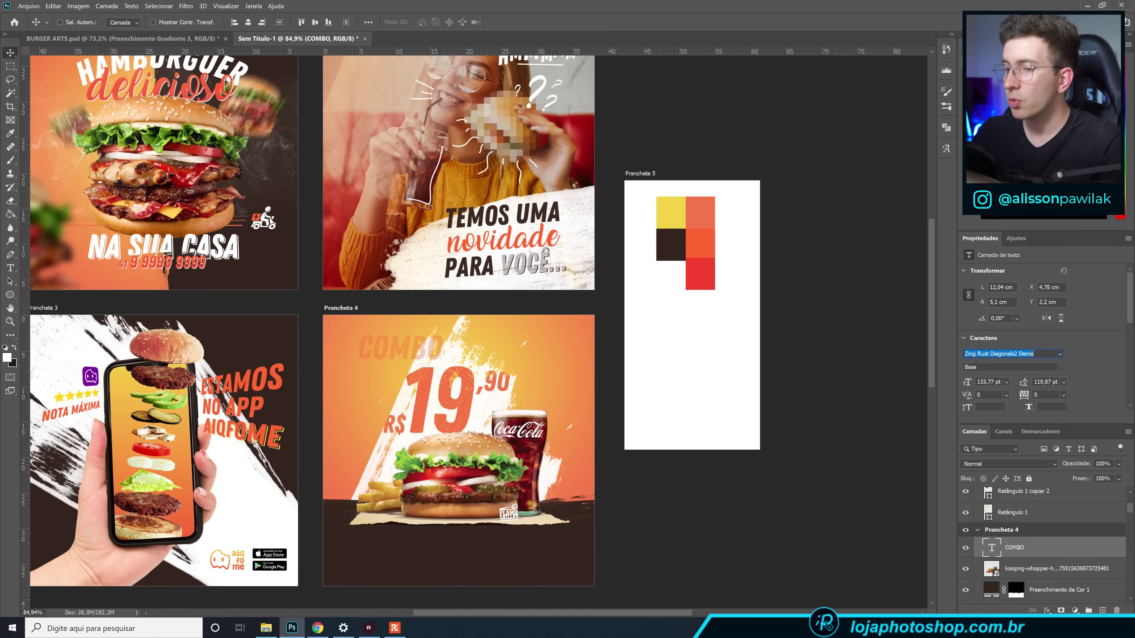
type("ZIN")
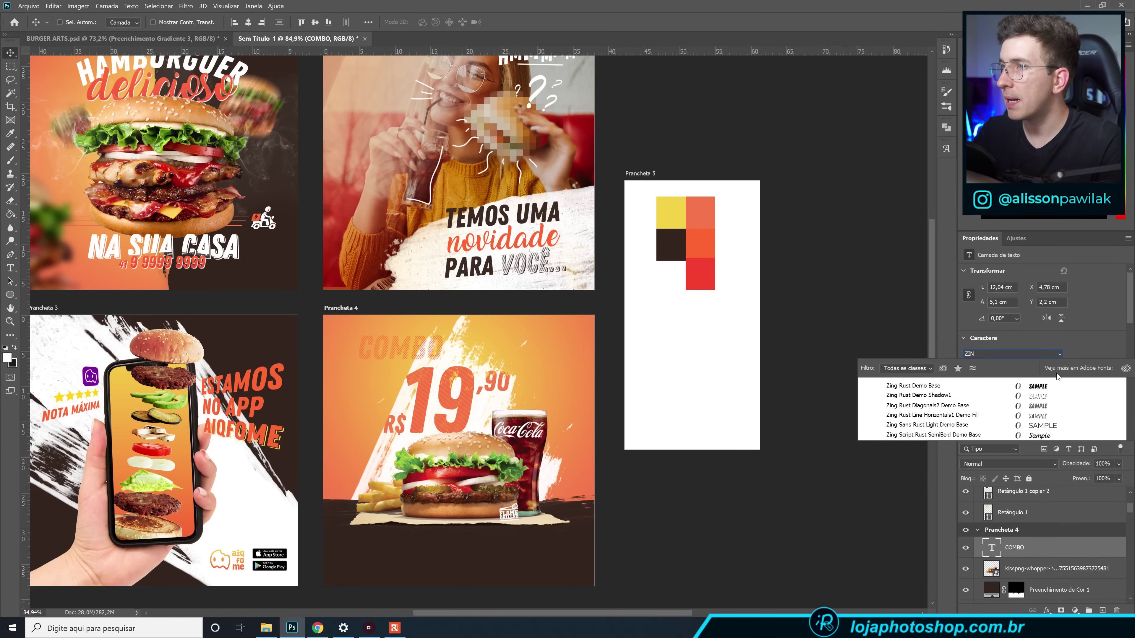
left_click(1047, 388)
Add the lowercase text "especial" beside "COMBO" in the Amarillo Regular font.
key("t")
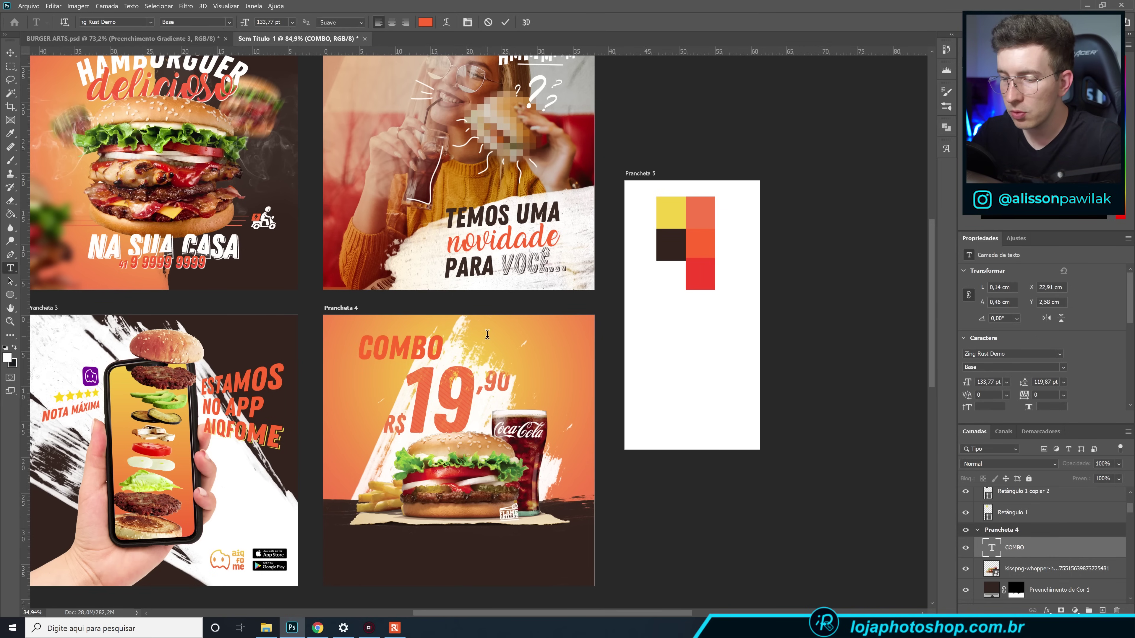
left_click(487, 335)
type("ESPE")
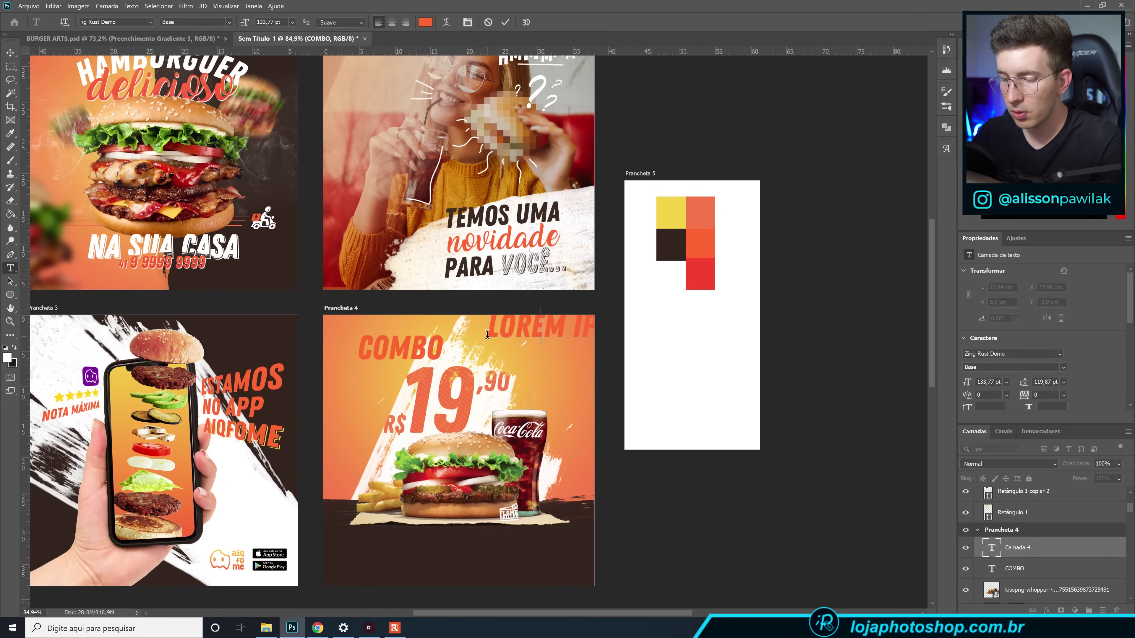
type("CIAL")
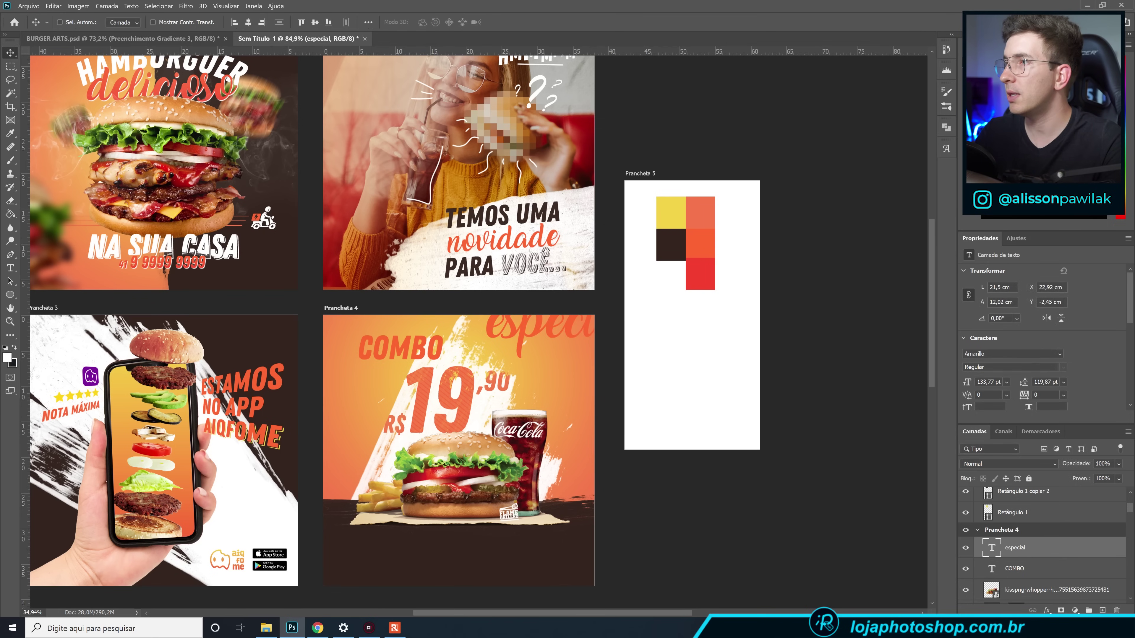
Color "especial" with the palette's dark brown, scale it to 85.68 pt and place it beside "COMBO".
scroll(1077, 390, "down", 2)
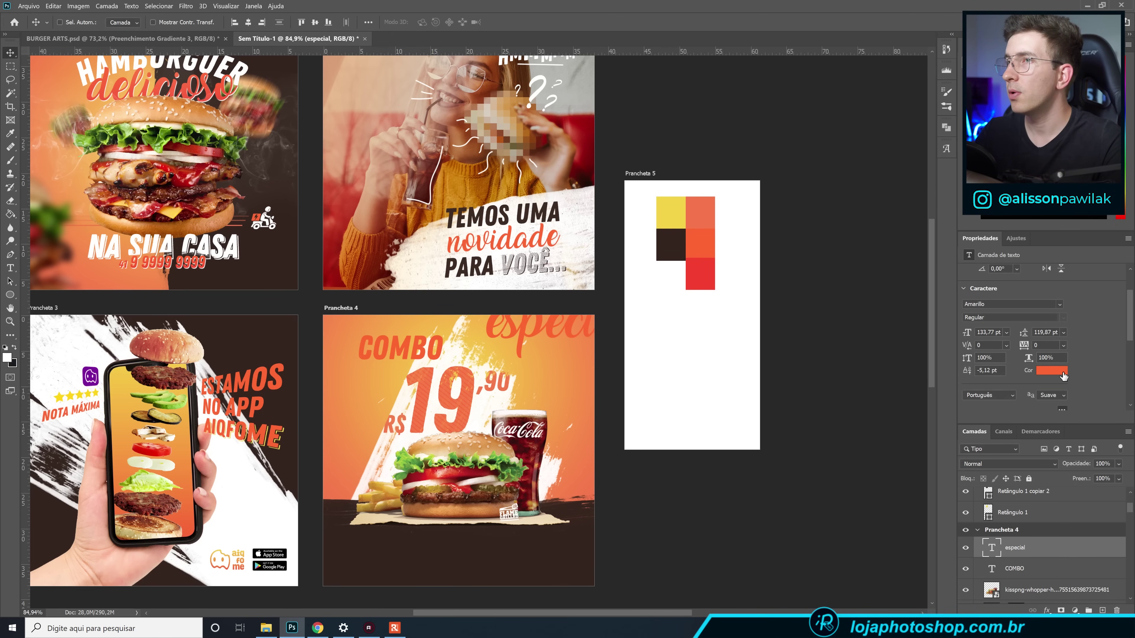
left_click(1064, 371)
left_click(678, 244)
left_click(543, 178)
left_click_drag(540, 338, 519, 345)
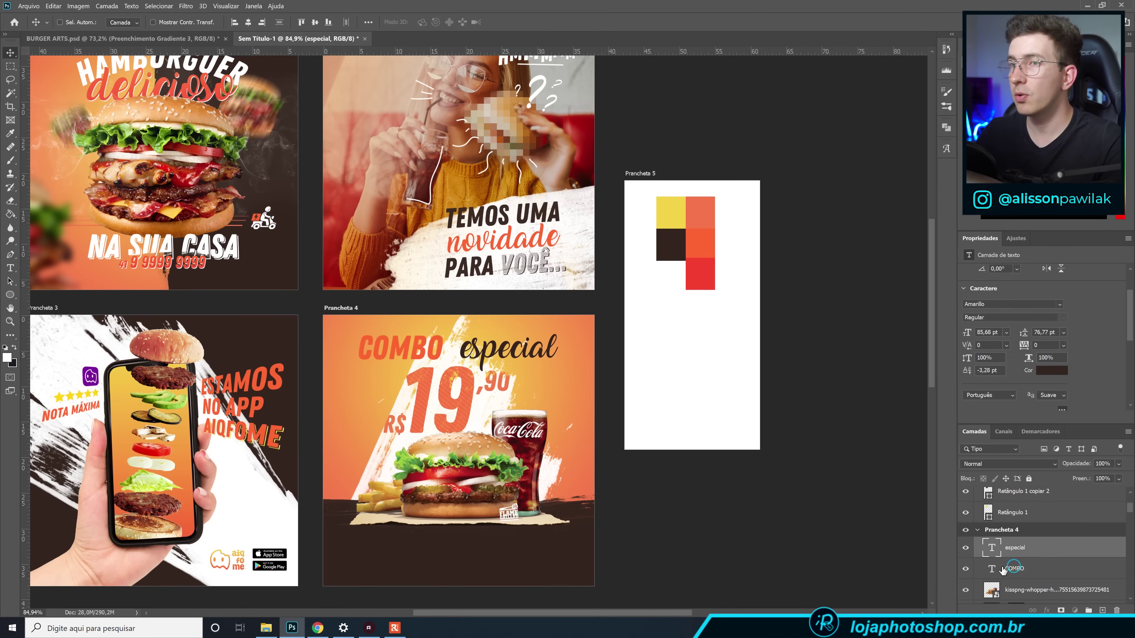
Move the "COMBO" text closer to "especial" and fine-tune the gap between the two words.
left_click(1002, 570)
left_click_drag(419, 352, 432, 352)
key("Left")
key("Left")
key("Left")
key("Left")
key("Left")
key("Left")
key("Left")
key("Left")
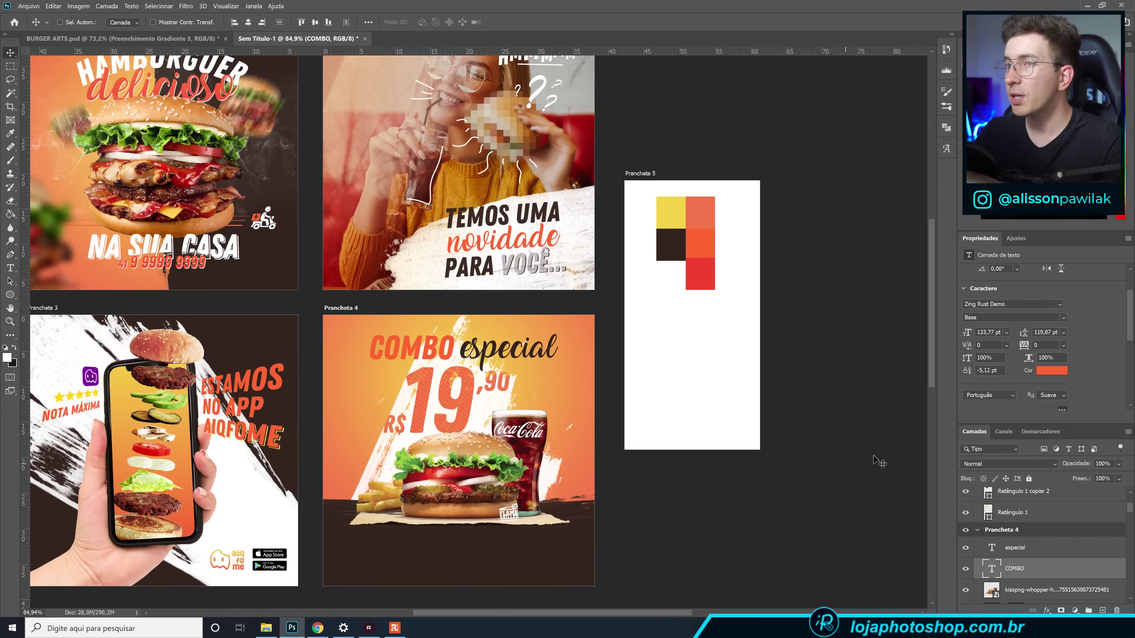
Select the "COMBO" and "especial" layers together and shift them slightly to center the heading above the price.
left_click(1032, 555, "ctrl")
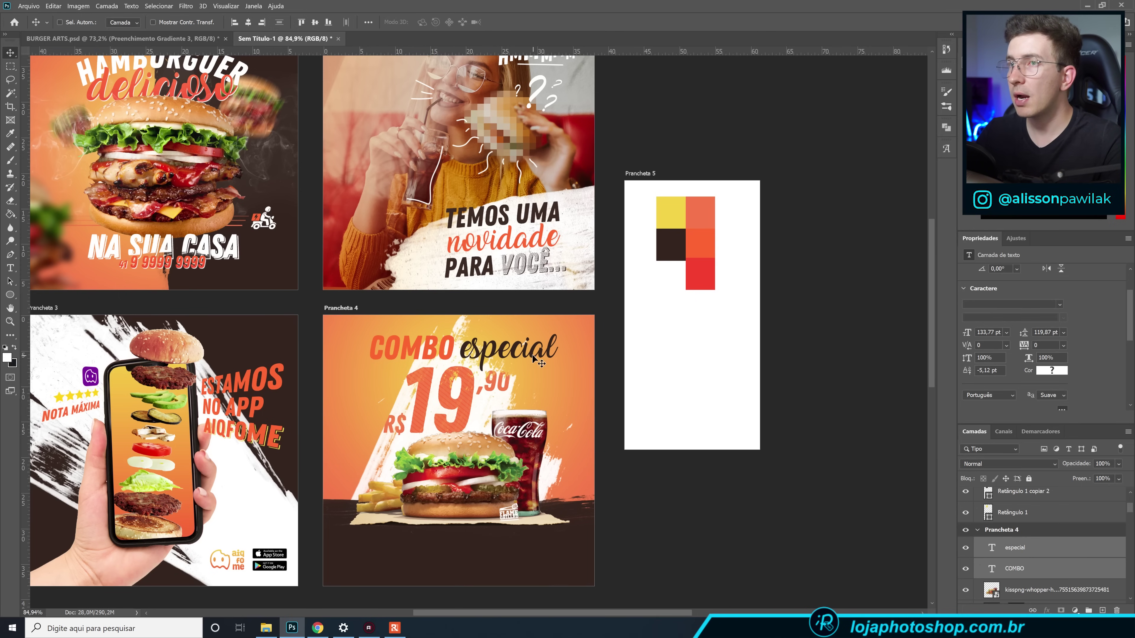
key("ctrl")
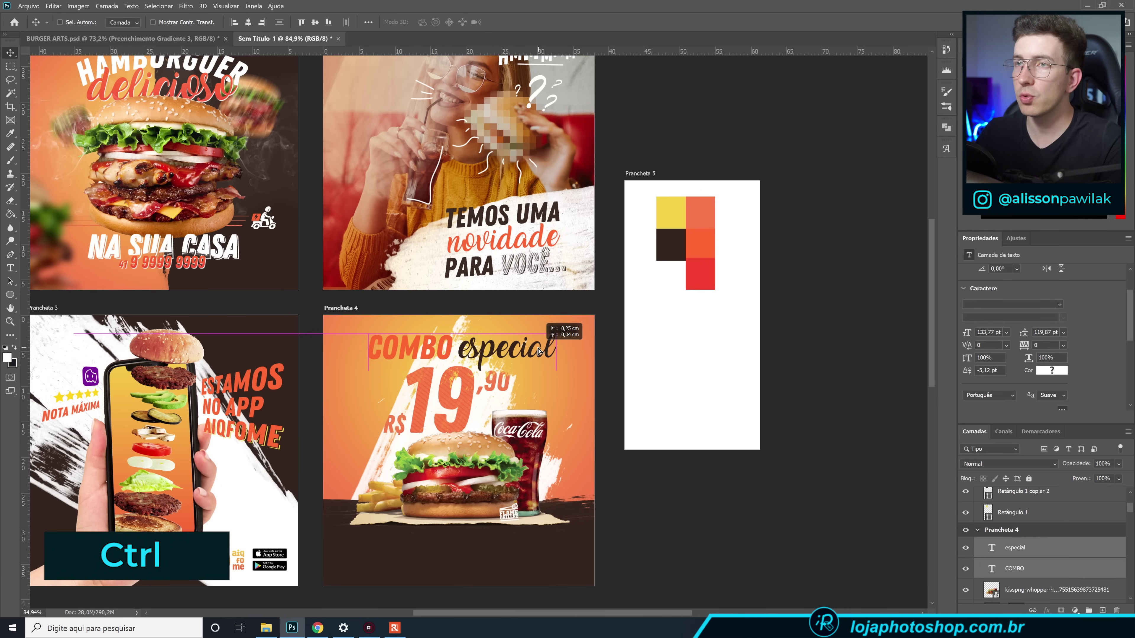
left_click_drag(540, 350, 536, 351)
scroll(419, 380, "down", 3)
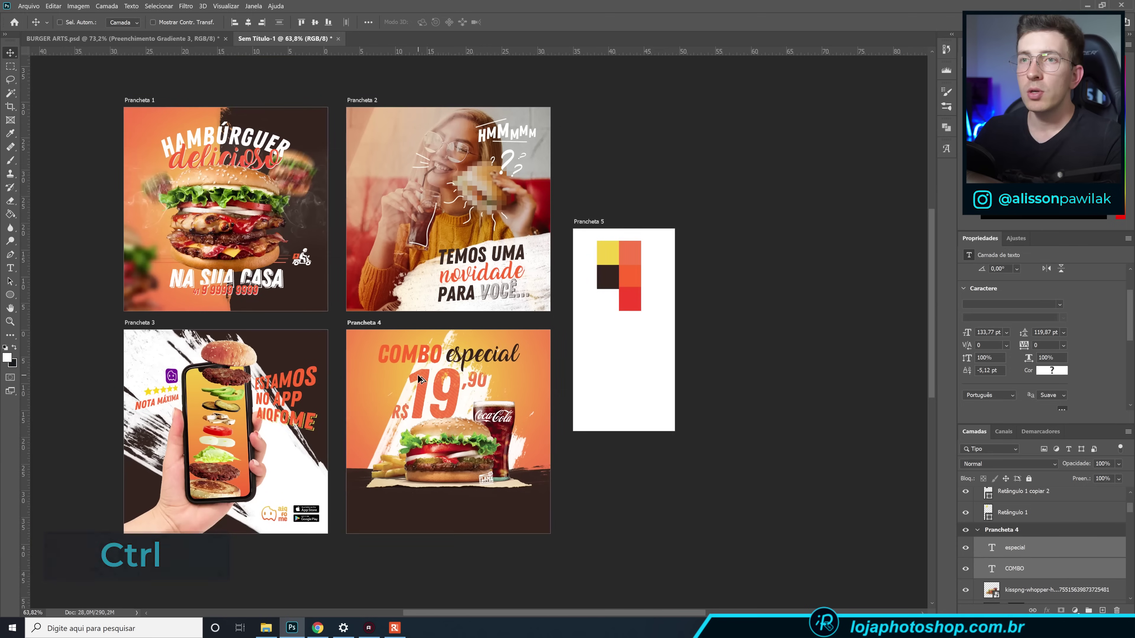
scroll(227, 174, "up", 2)
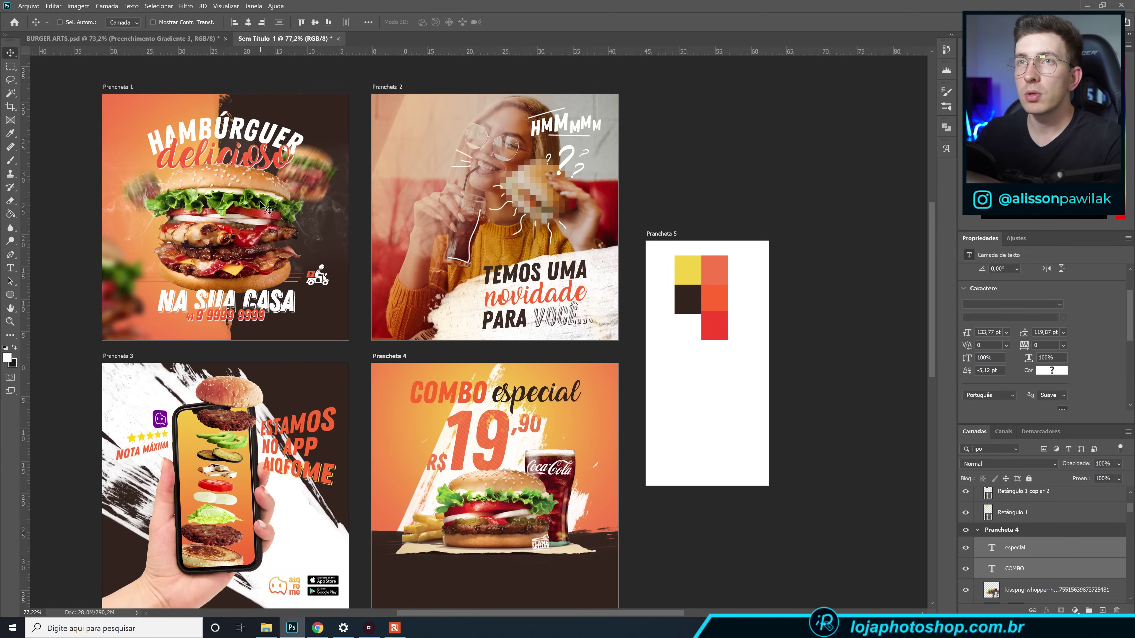
Copy the layer style of the "delicioso" text in the first artboard.
key("ctrl")
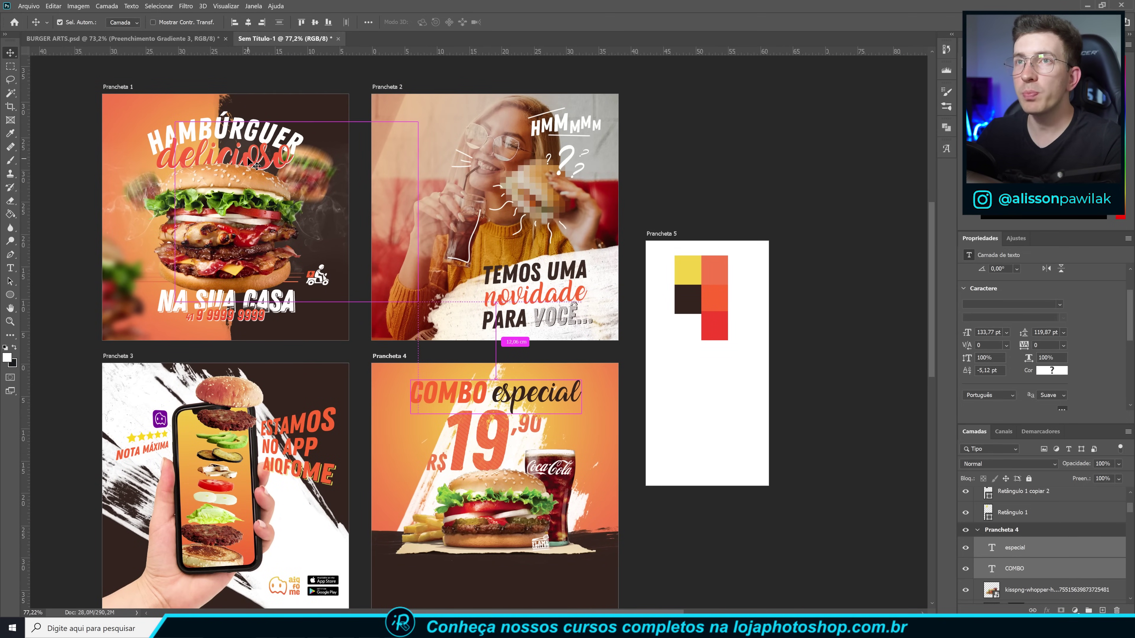
left_click(166, 161, "ctrl")
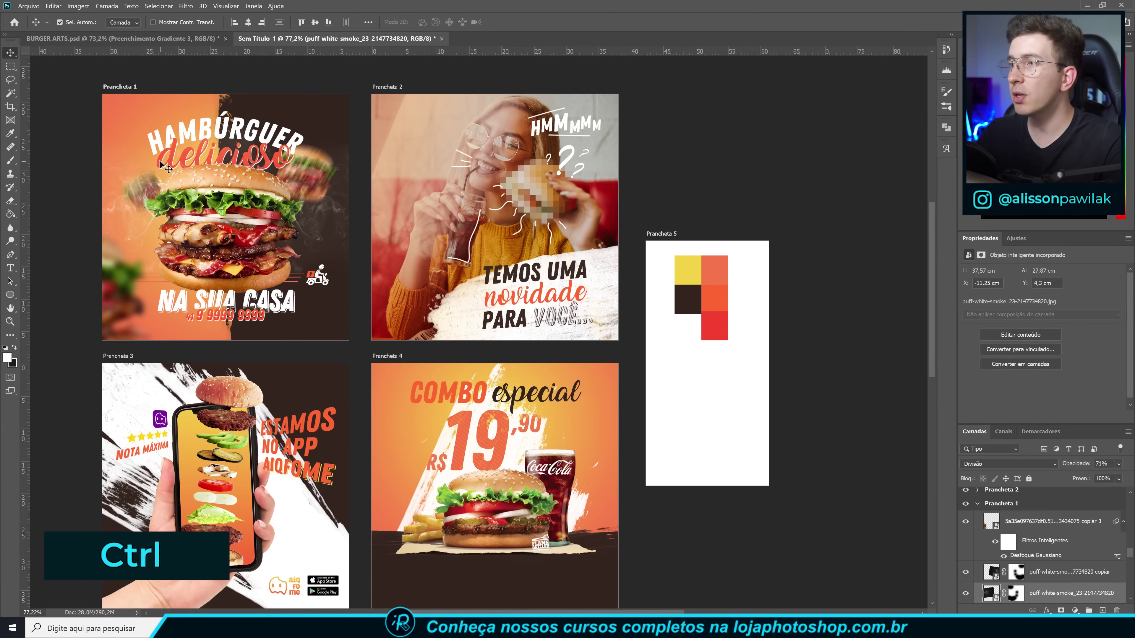
scroll(1053, 541, "down", 3)
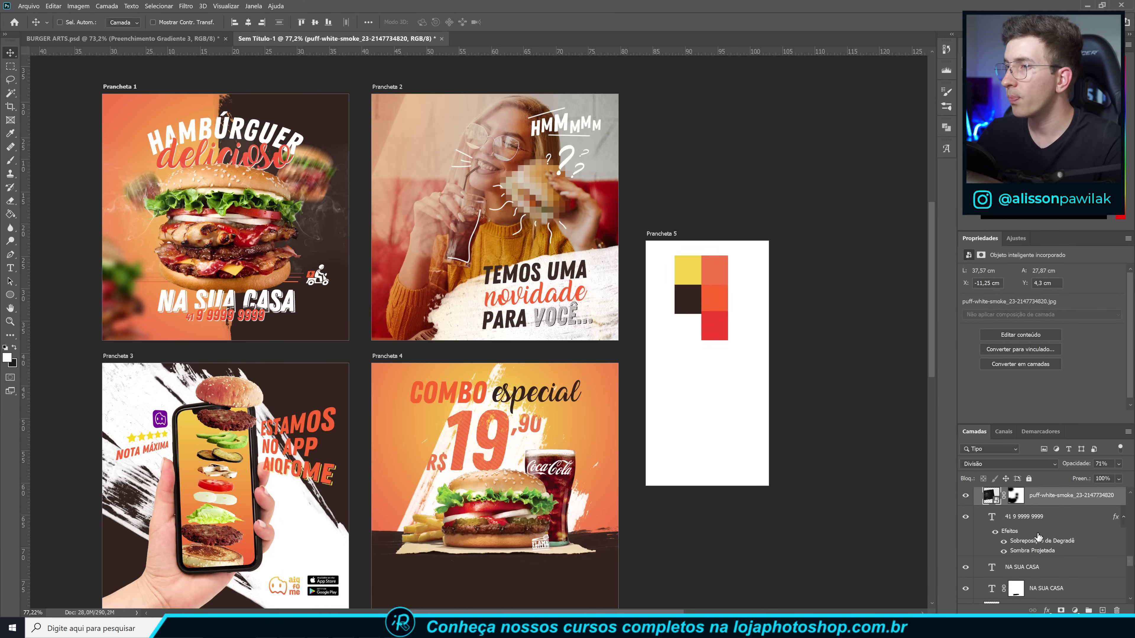
scroll(1038, 534, "down", 3)
scroll(1040, 560, "down", 2)
left_click(1031, 534)
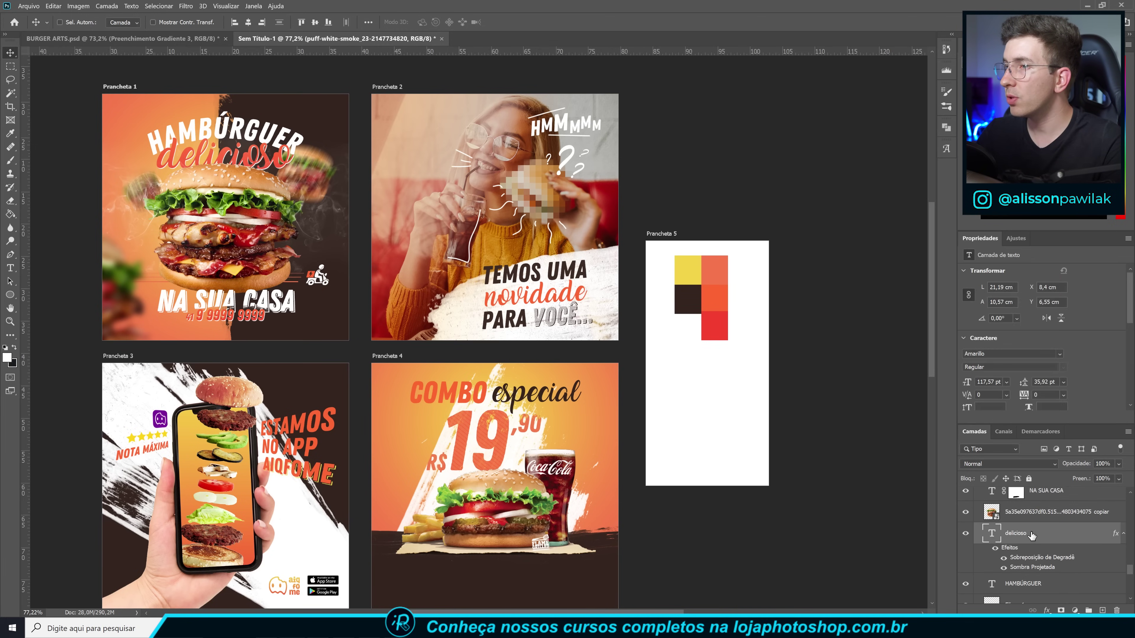
right_click(1114, 535)
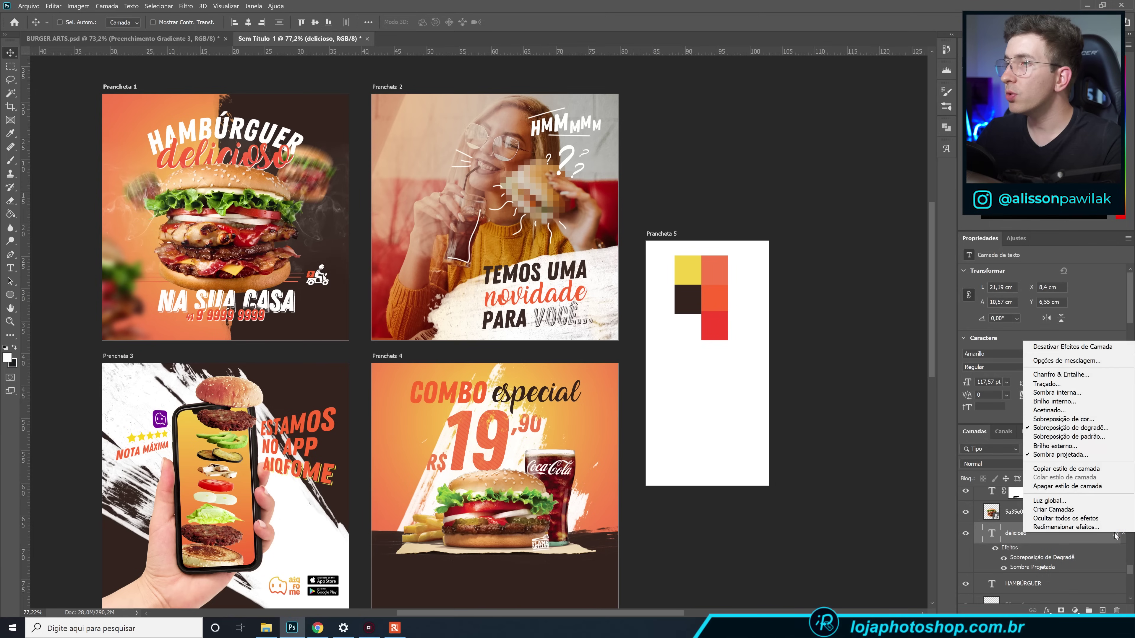
left_click(1075, 470)
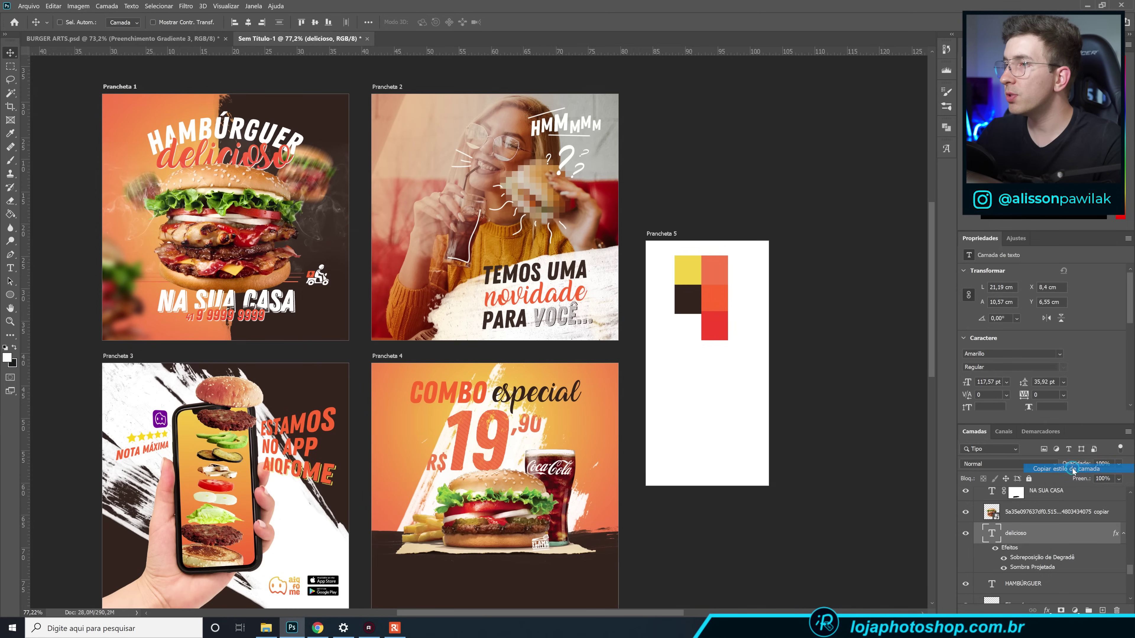
Paste the copied layer style onto the "COMBO" text layer in the fourth artboard.
left_click_drag(1129, 570, 1116, 478)
scroll(1095, 553, "down", 5)
right_click(1058, 531)
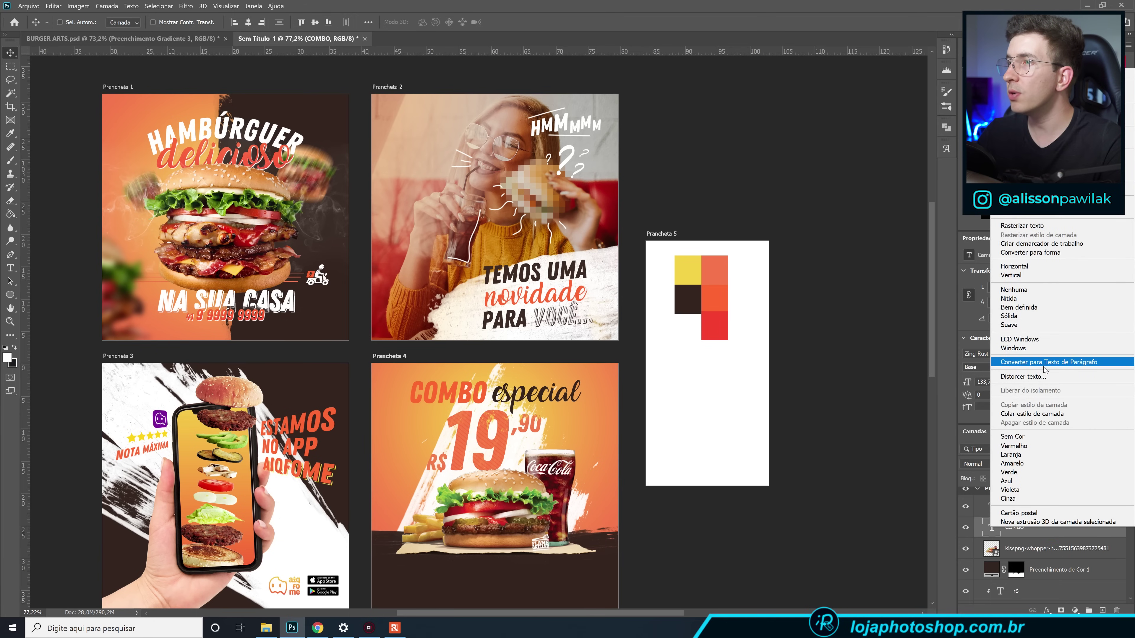
left_click(1039, 414)
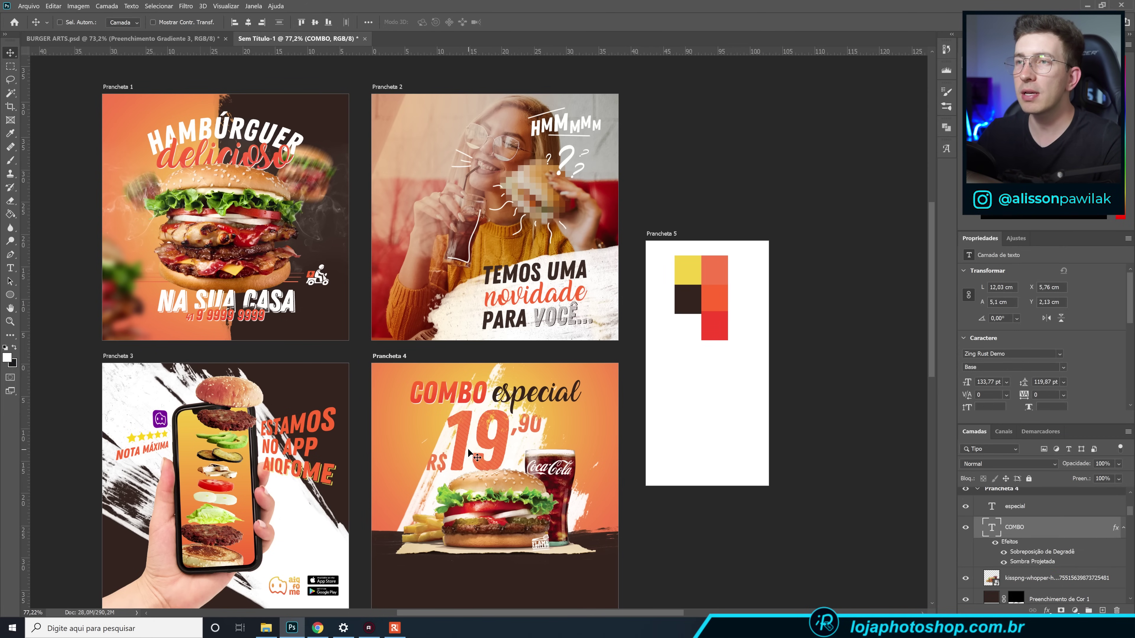
Create an empty layer above "especial" in the fourth artboard and choose the "Redondo macio - tamanho de pressão" brush.
scroll(481, 526, "down", 1)
scroll(478, 518, "up", 3)
left_click_drag(494, 255, 475, 371)
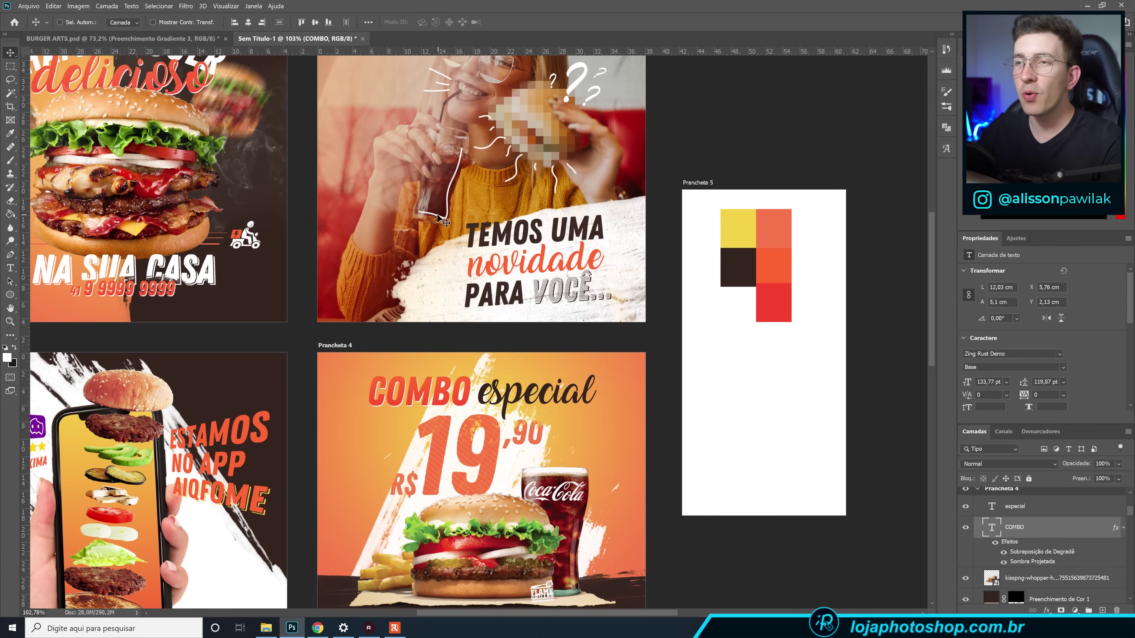
scroll(495, 384, "down", 3)
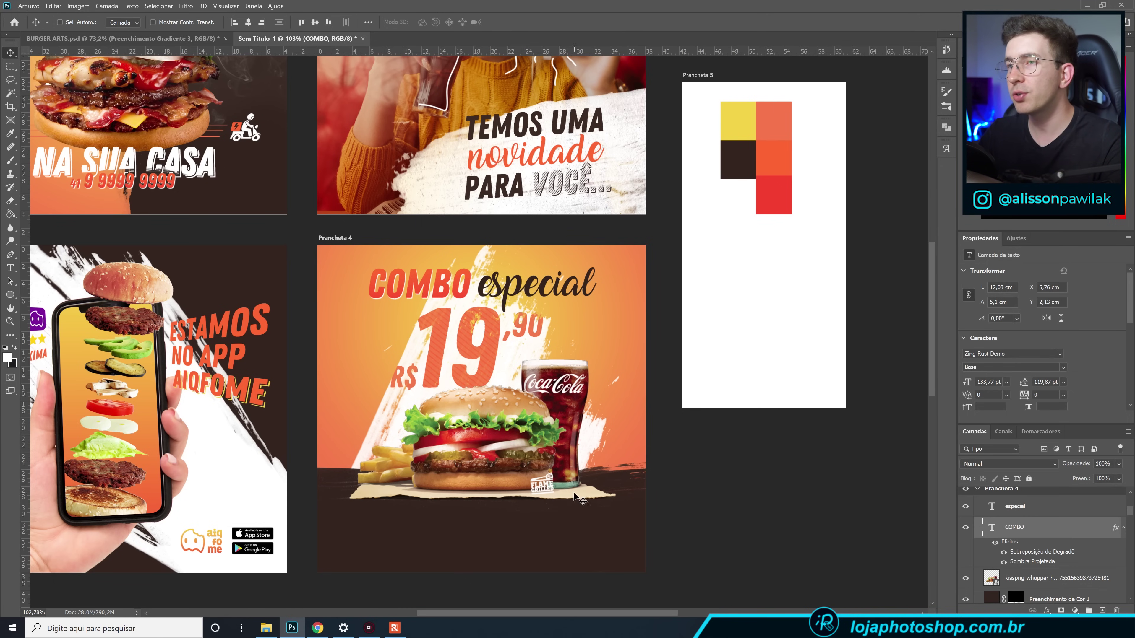
left_click(1047, 507)
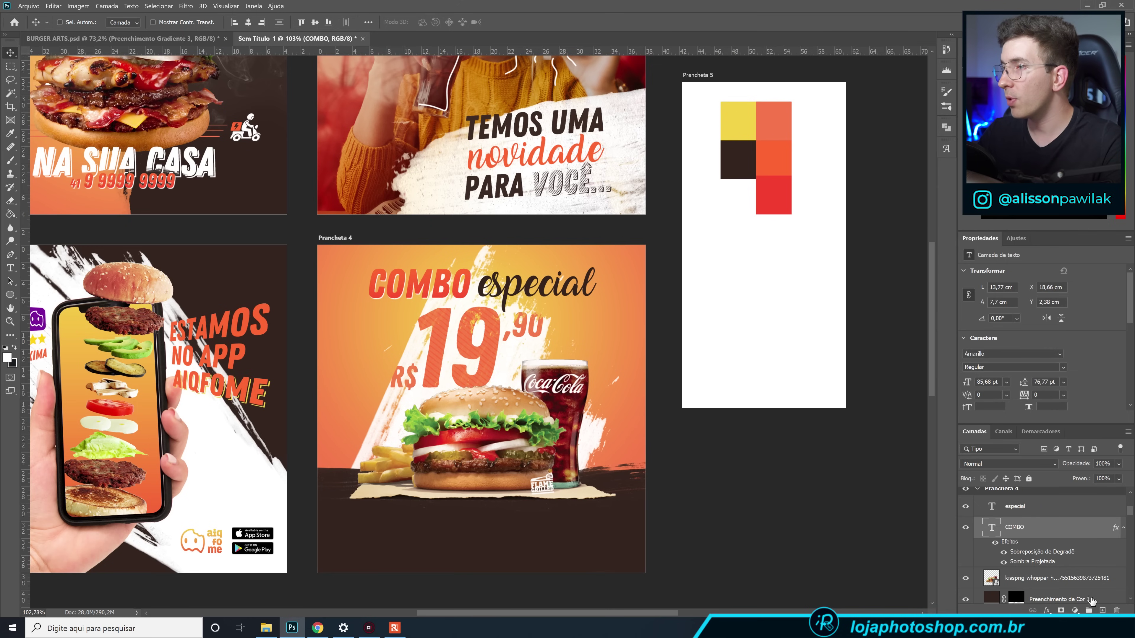
key("ctrl+shift+alt+n")
key("b")
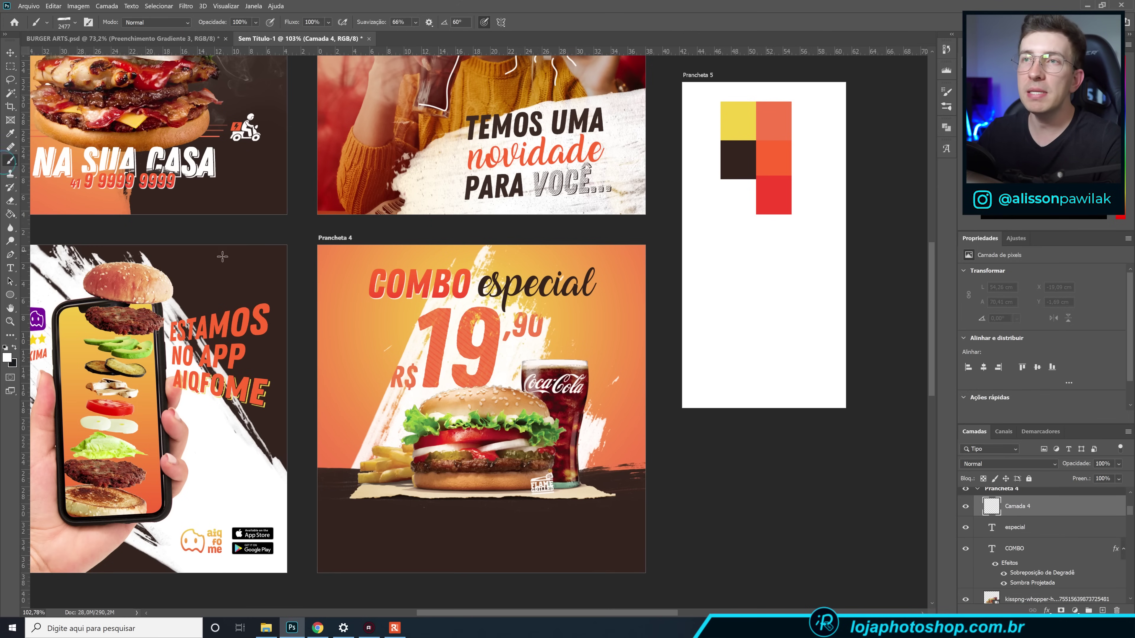
right_click(439, 329)
left_click_drag(776, 552, 772, 323)
left_click(584, 424)
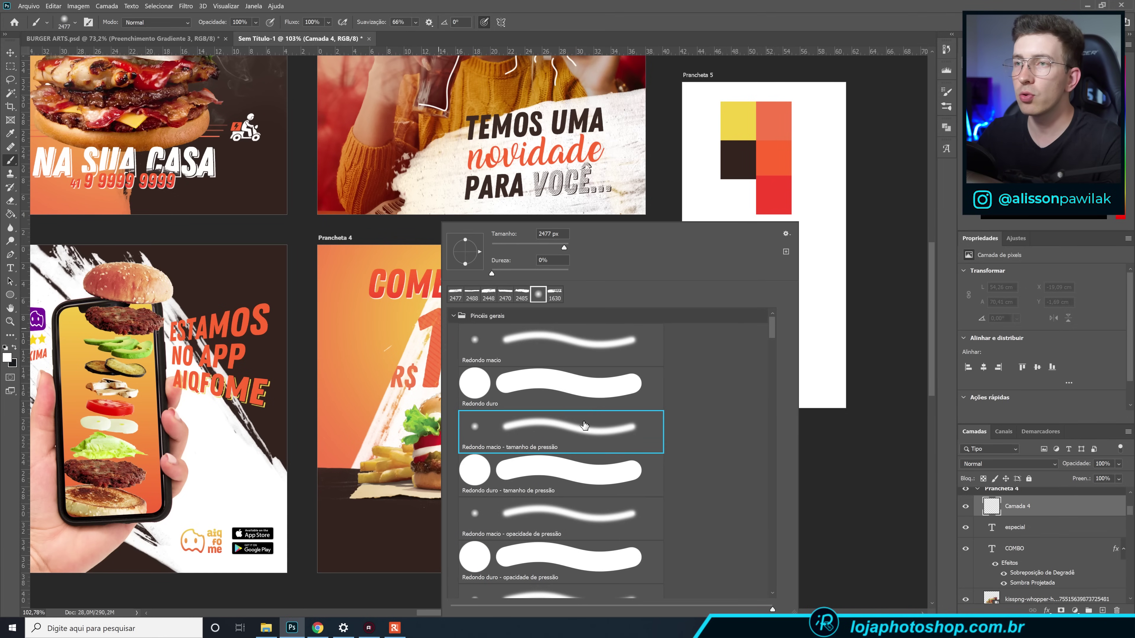
left_click(560, 16)
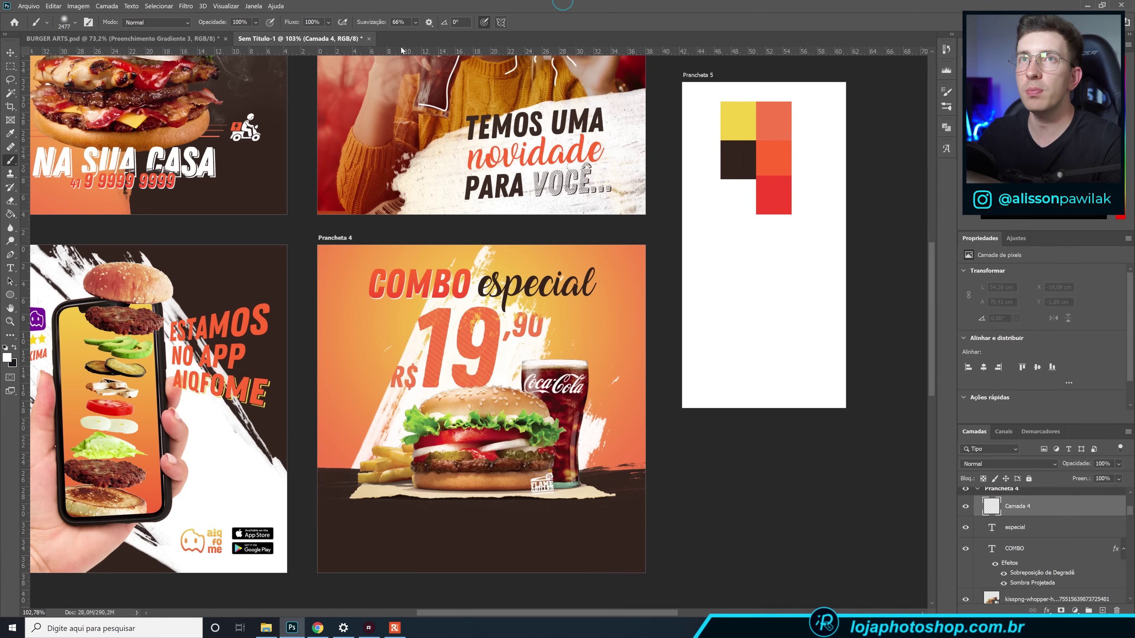
Set the brush size to 5 px and its hardness to 53%.
right_click(508, 381)
left_click_drag(563, 274, 563, 248)
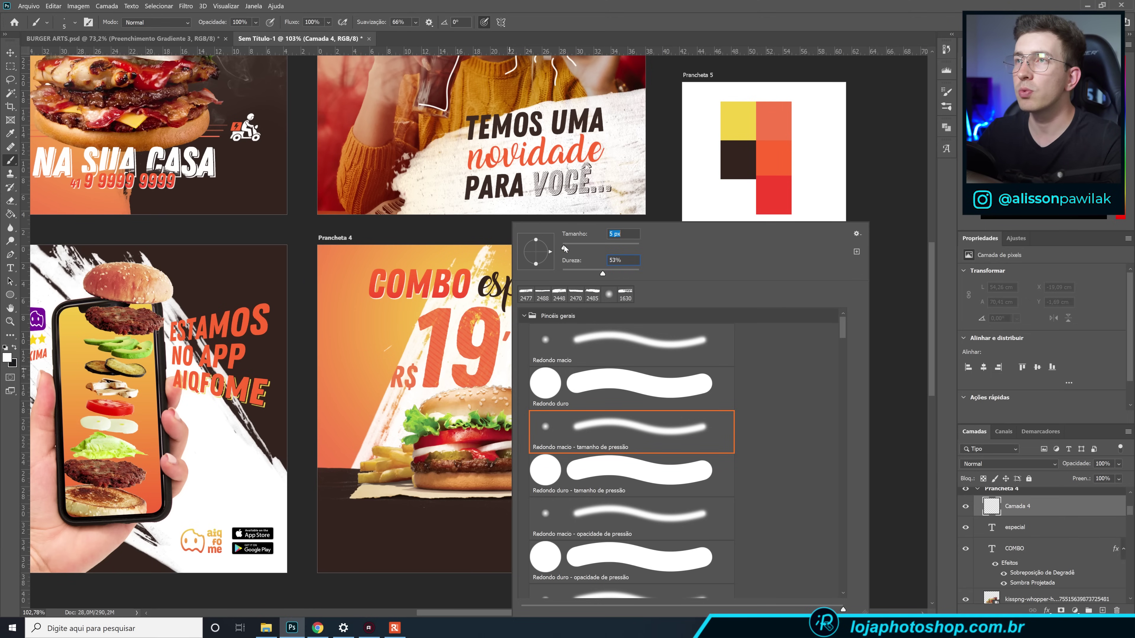
key("Return")
Paint three curved white lines leading from the fries, the burger and the drink down into the dark area.
scroll(390, 494, "up", 3)
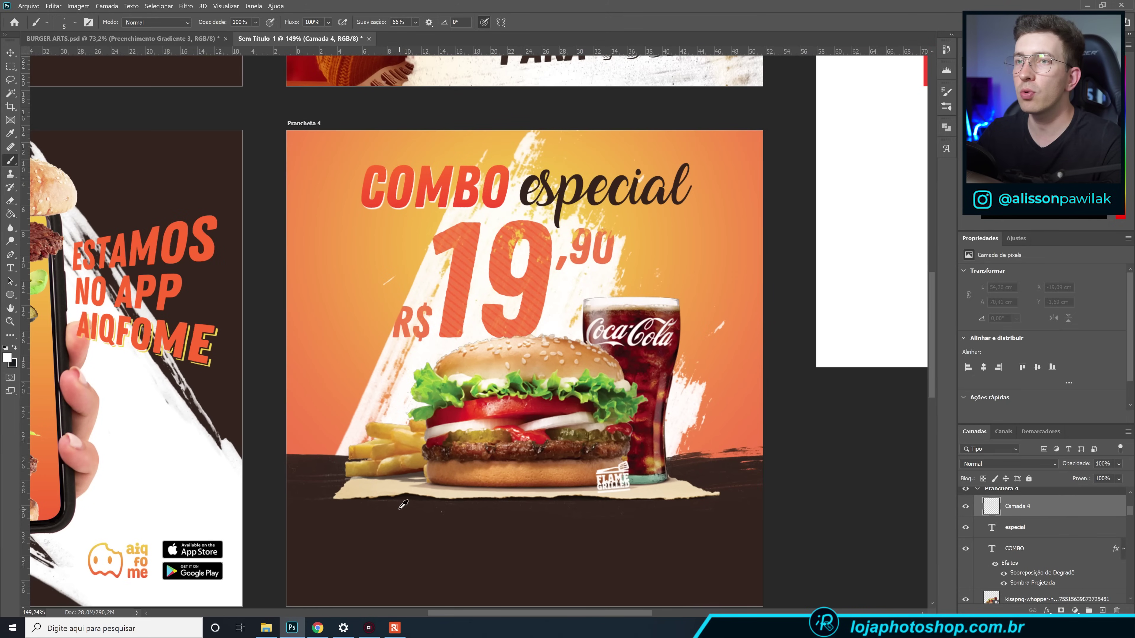
scroll(379, 497, "down", 1)
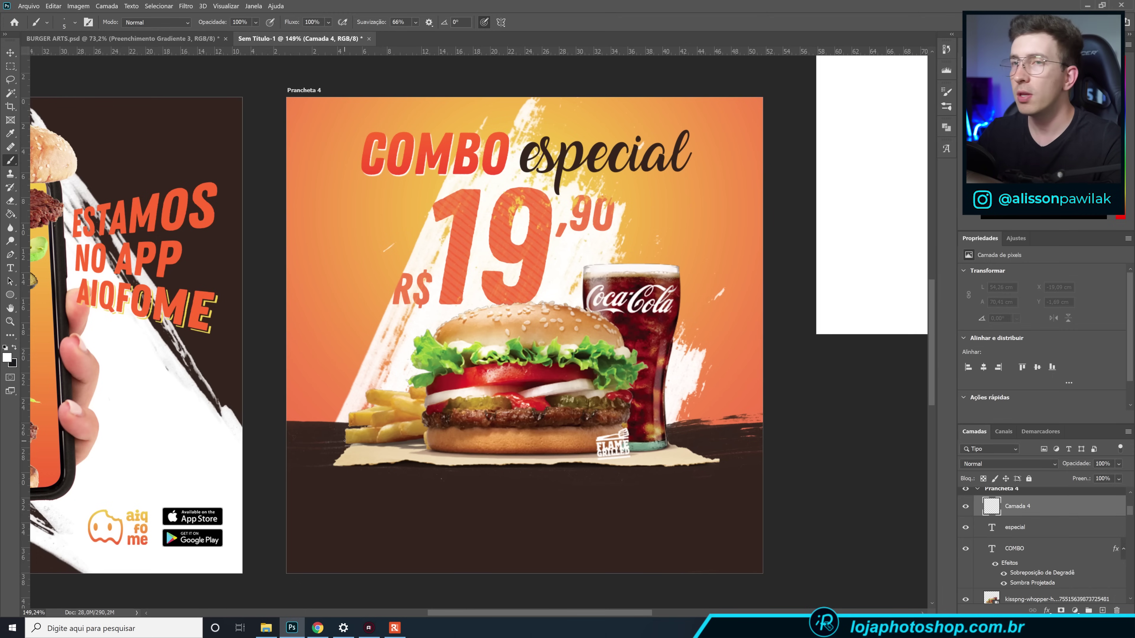
left_click_drag(330, 477, 349, 490)
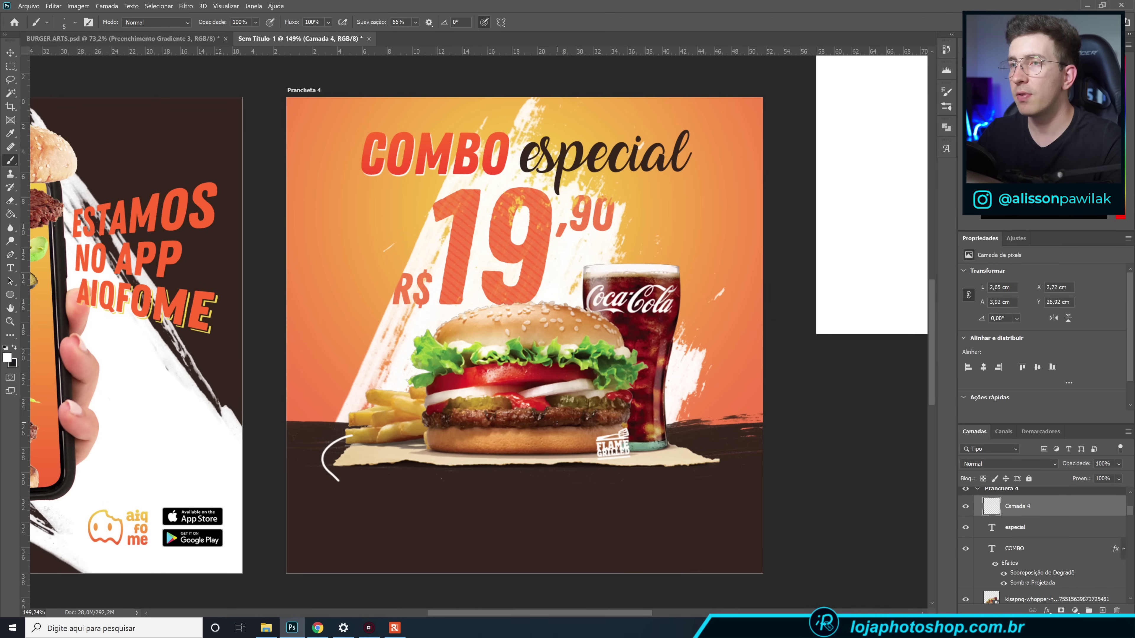
mouse_move(532, 413)
left_mouse_down()
mouse_move(502, 443)
mouse_move(520, 458)
left_mouse_up()
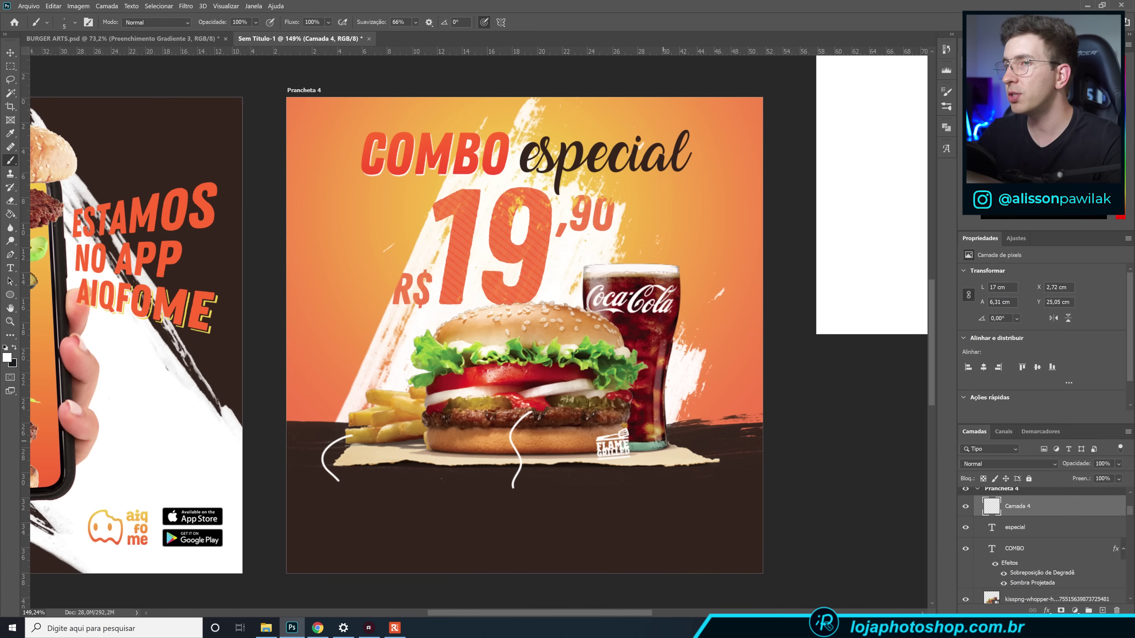
mouse_move(653, 421)
left_mouse_down()
mouse_move(720, 435)
mouse_move(699, 474)
left_mouse_up()
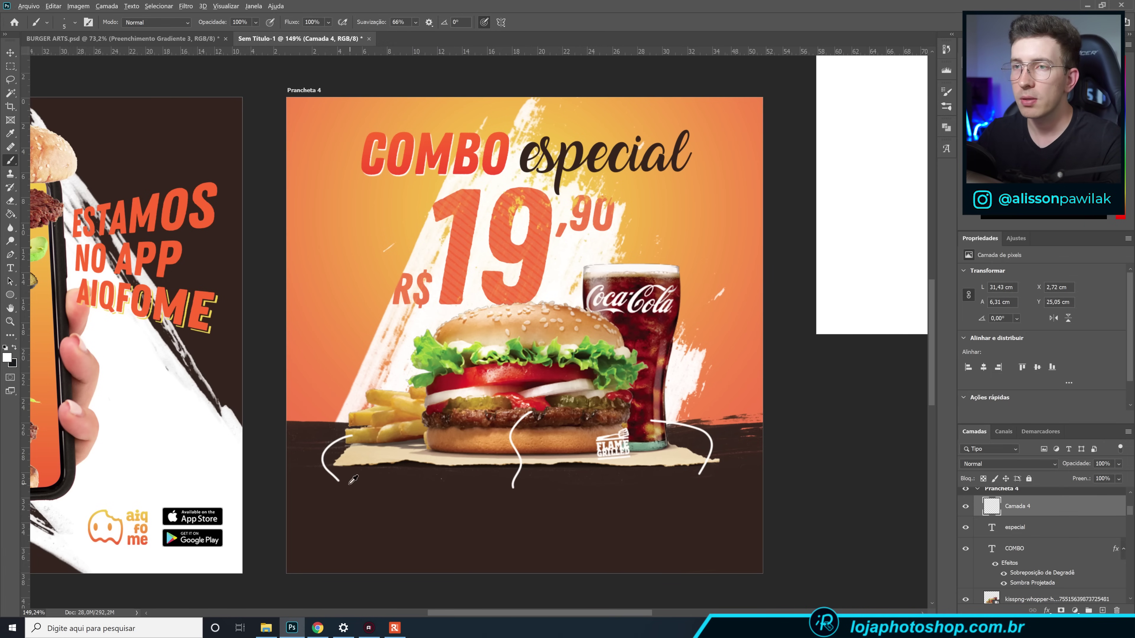
Paint small arrowheads on the lower ends of the three white curved lines, redoing strokes that miss.
scroll(353, 480, "up", 5)
left_click_drag(298, 475, 323, 461)
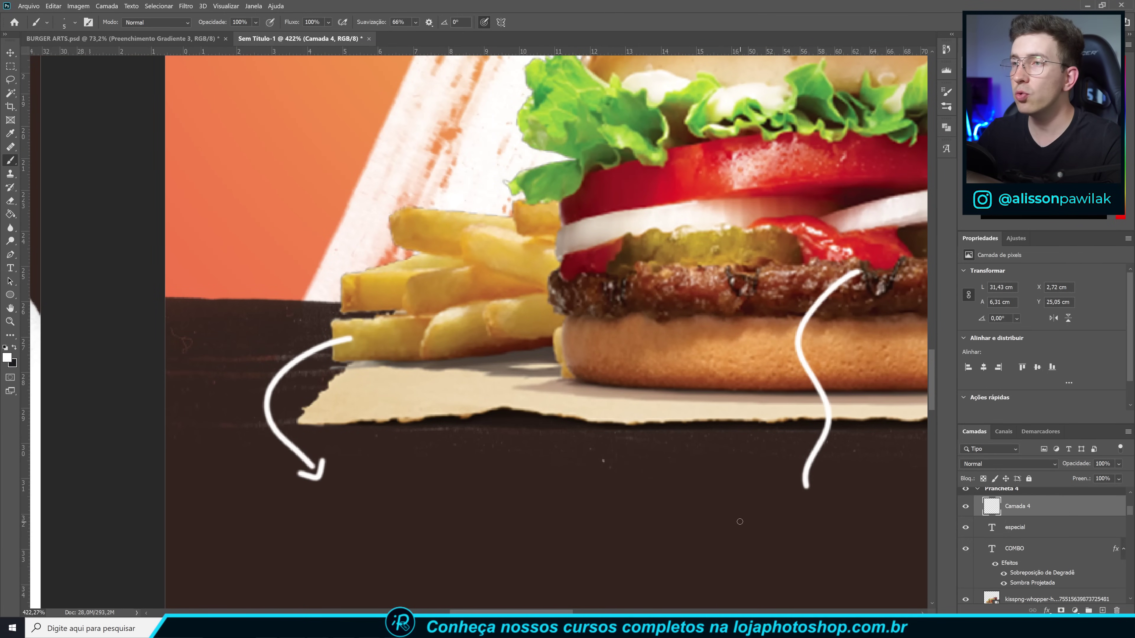
mouse_move(793, 484)
left_mouse_down()
mouse_move(806, 496)
mouse_move(822, 484)
mouse_move(527, 466)
mouse_move(357, 431)
left_mouse_up()
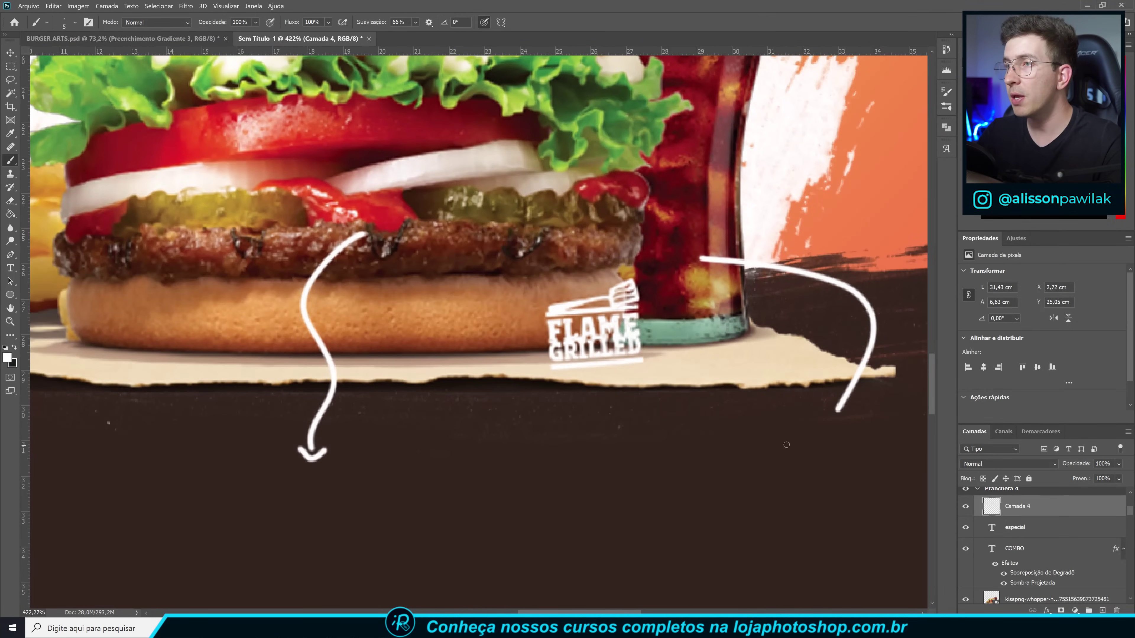
mouse_move(827, 406)
left_mouse_down()
mouse_move(836, 434)
mouse_move(885, 402)
mouse_move(828, 414)
mouse_move(832, 434)
mouse_move(869, 410)
left_mouse_up()
key("ctrl+z")
key("ctrl+z")
scroll(730, 442, "down", 5)
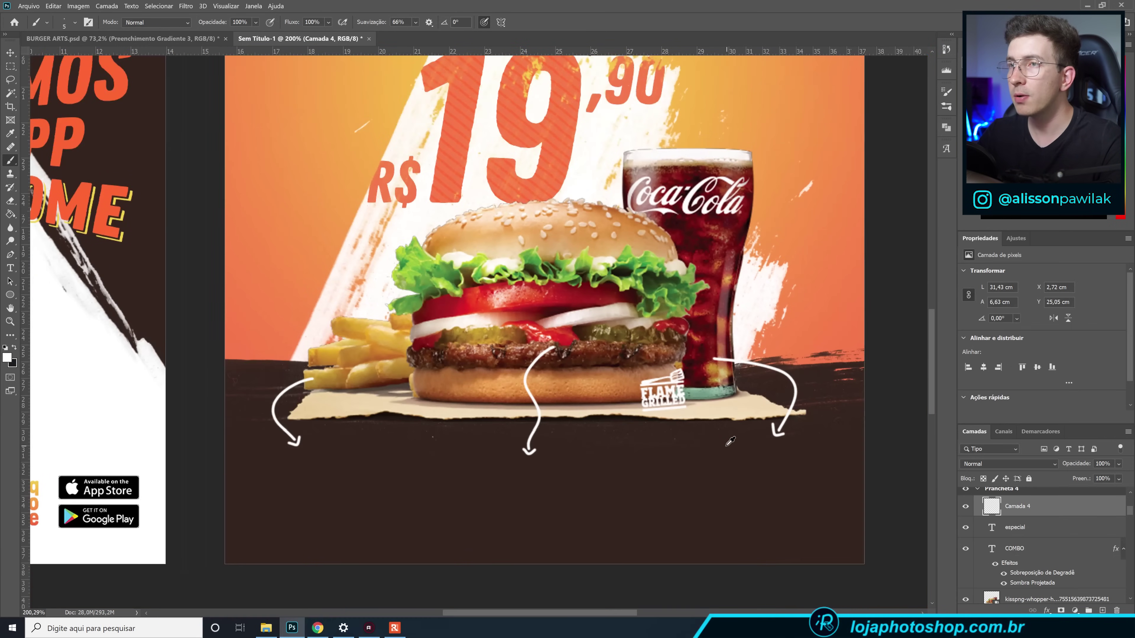
Add the text "BATATA FRITA" on a new layer in the dark area below the fries arrow.
scroll(730, 442, "down", 2)
scroll(730, 442, "up", 1)
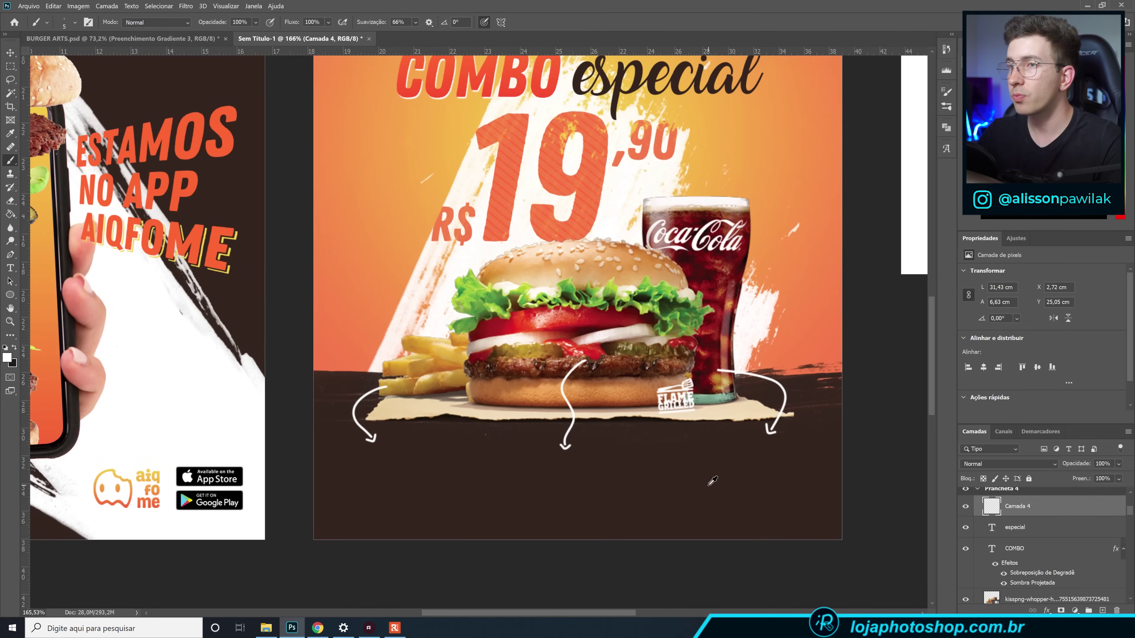
left_click(1100, 611)
key("t")
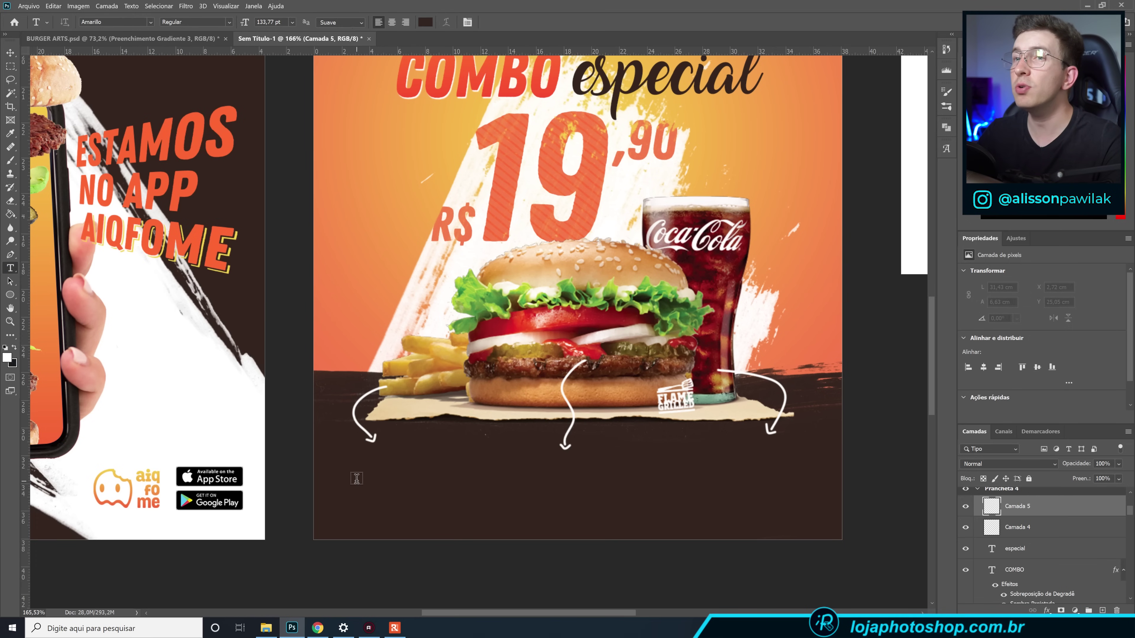
left_click(358, 479)
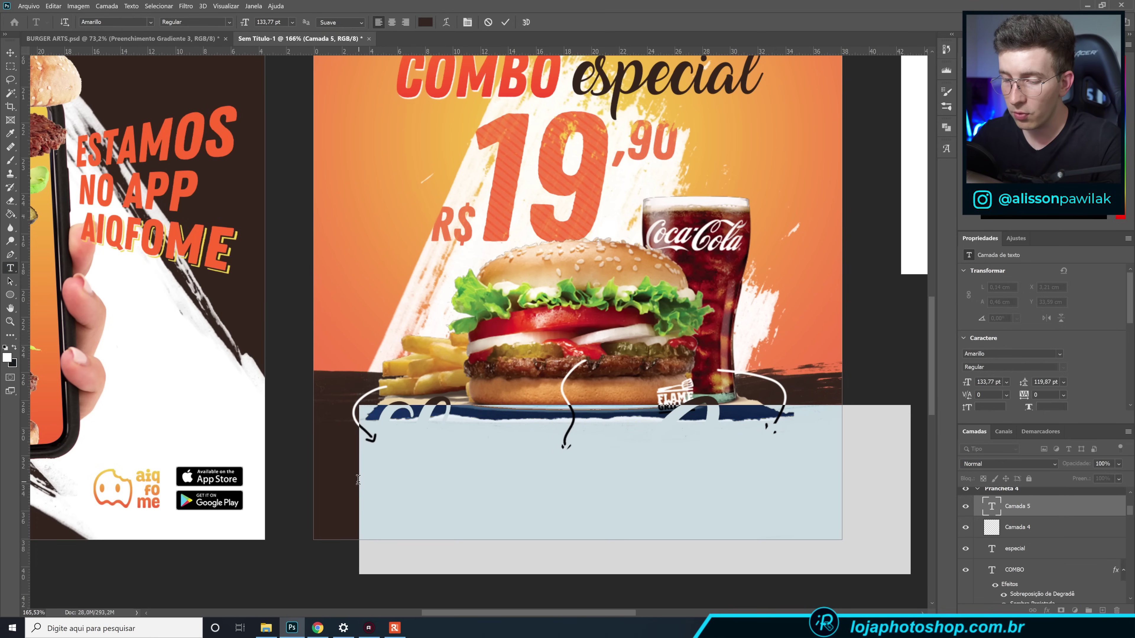
type("BATATA")
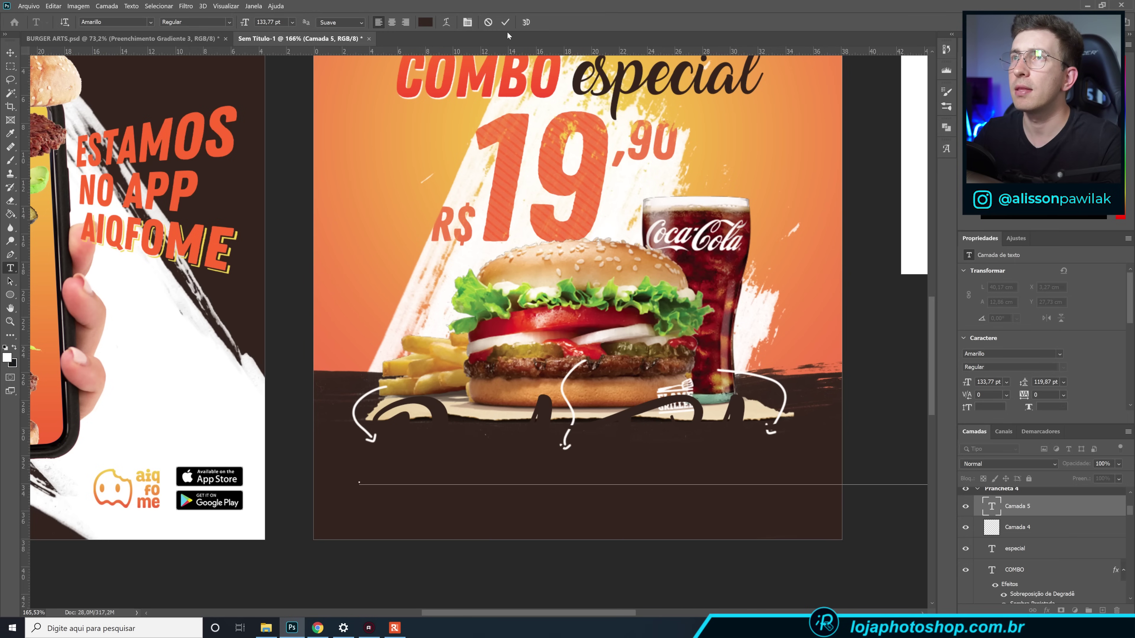
left_click(506, 22)
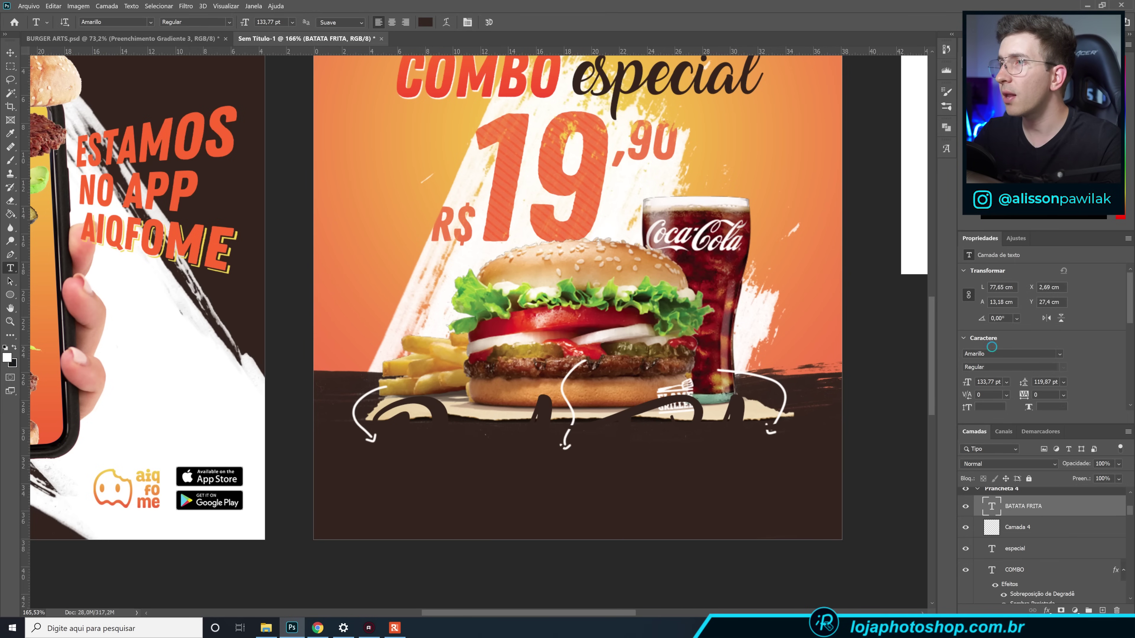
Change the font of the "BATATA FRITA" text to Zing Rust Demo Base.
left_click(992, 353)
type("ZIN")
left_click(930, 385)
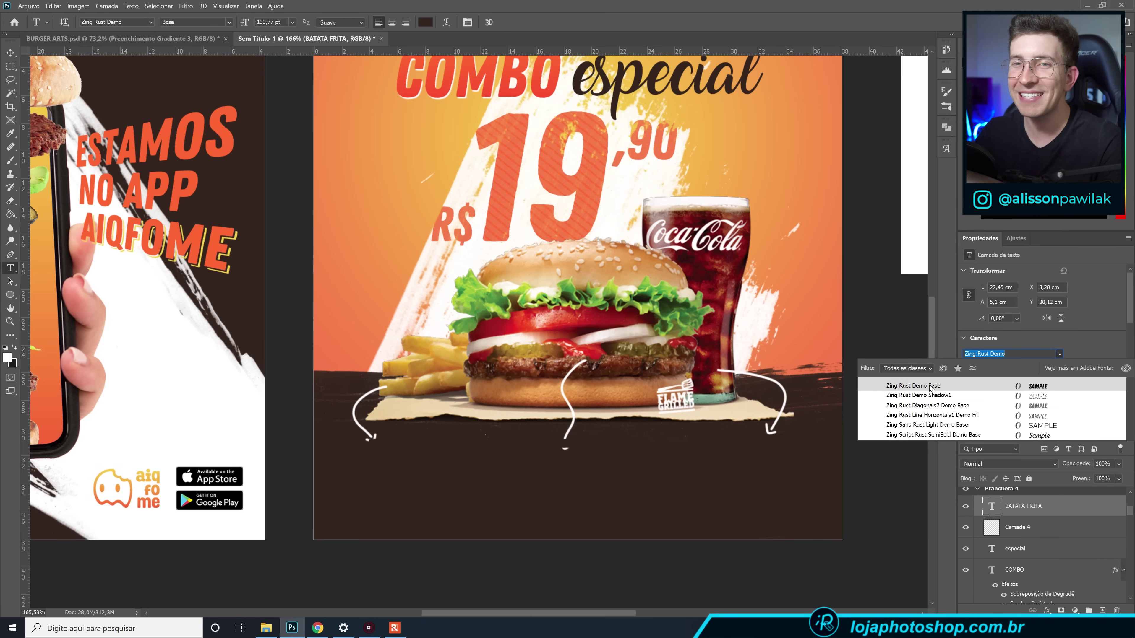
left_click(930, 386)
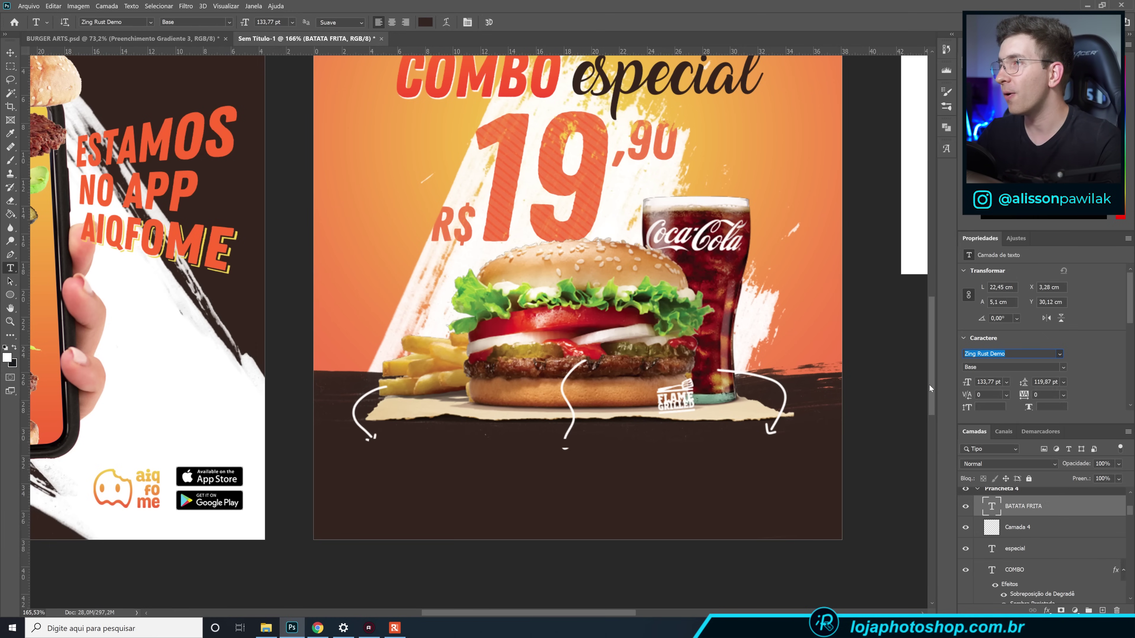
Color the "BATATA FRITA" text with the middle orange swatch (ff6631) sampled from the palette artboard.
scroll(1070, 393, "down", 2)
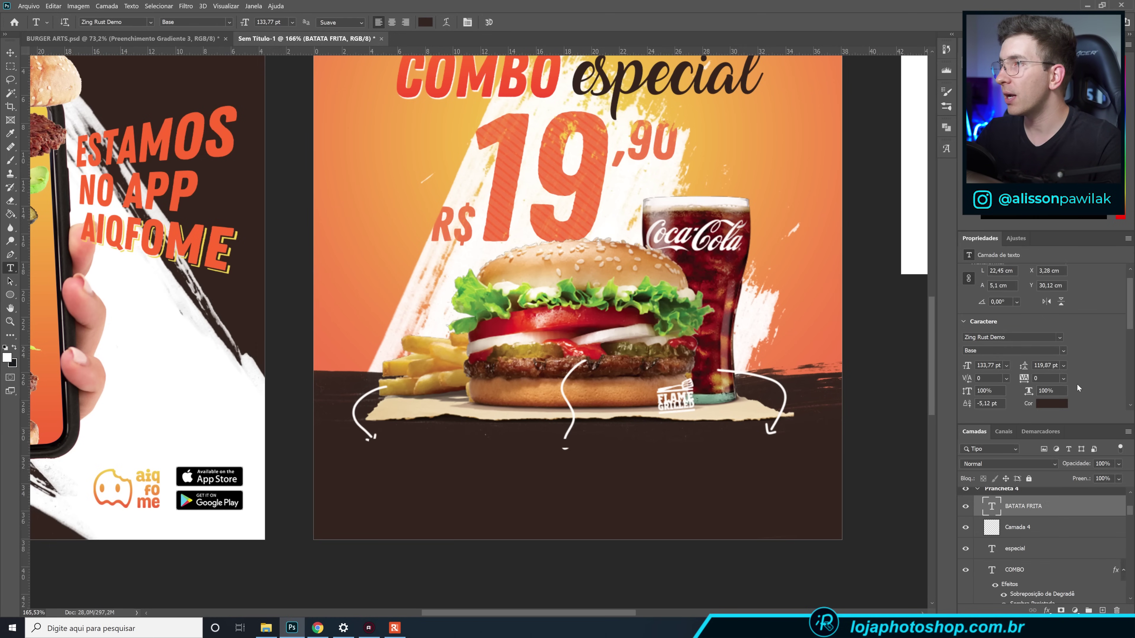
left_click(1053, 387)
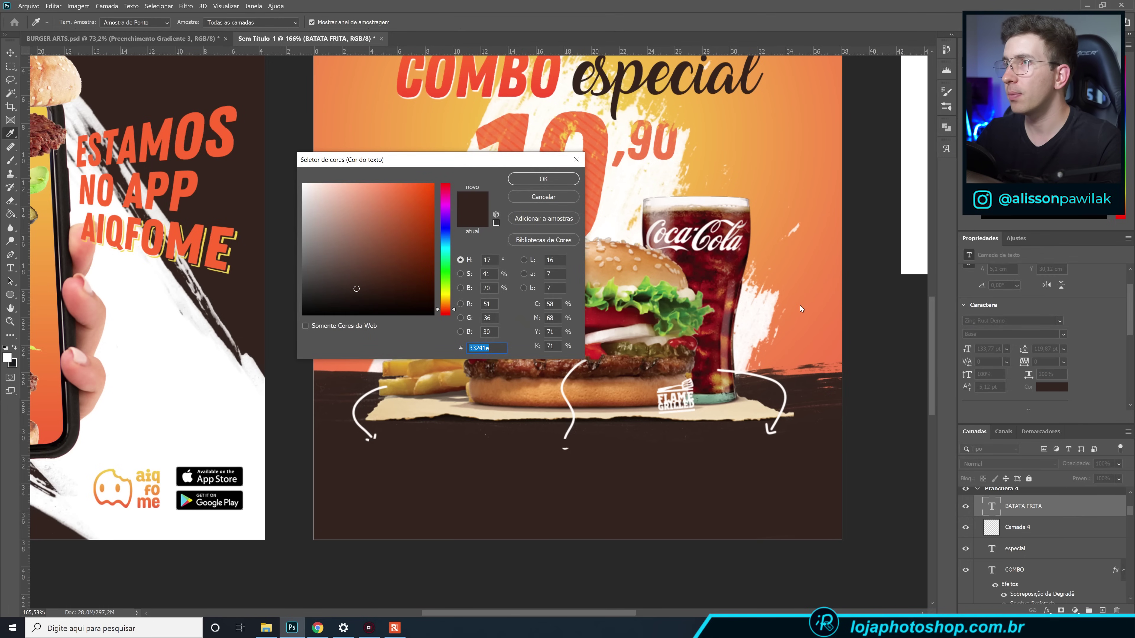
left_click_drag(785, 222, 776, 360)
left_click(665, 169)
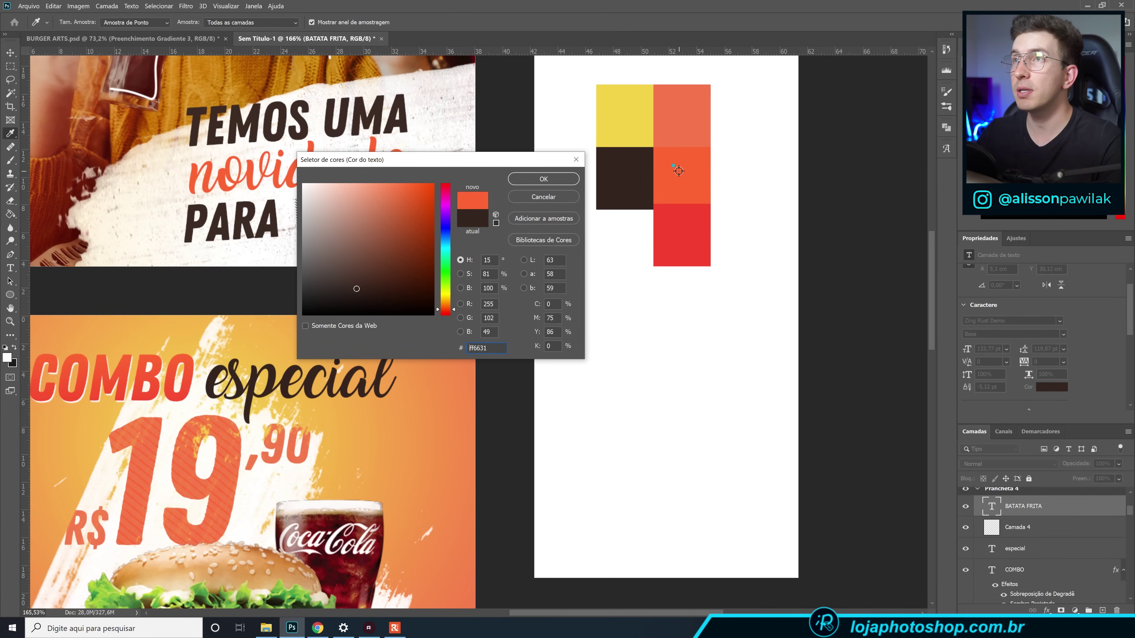
left_click(543, 179)
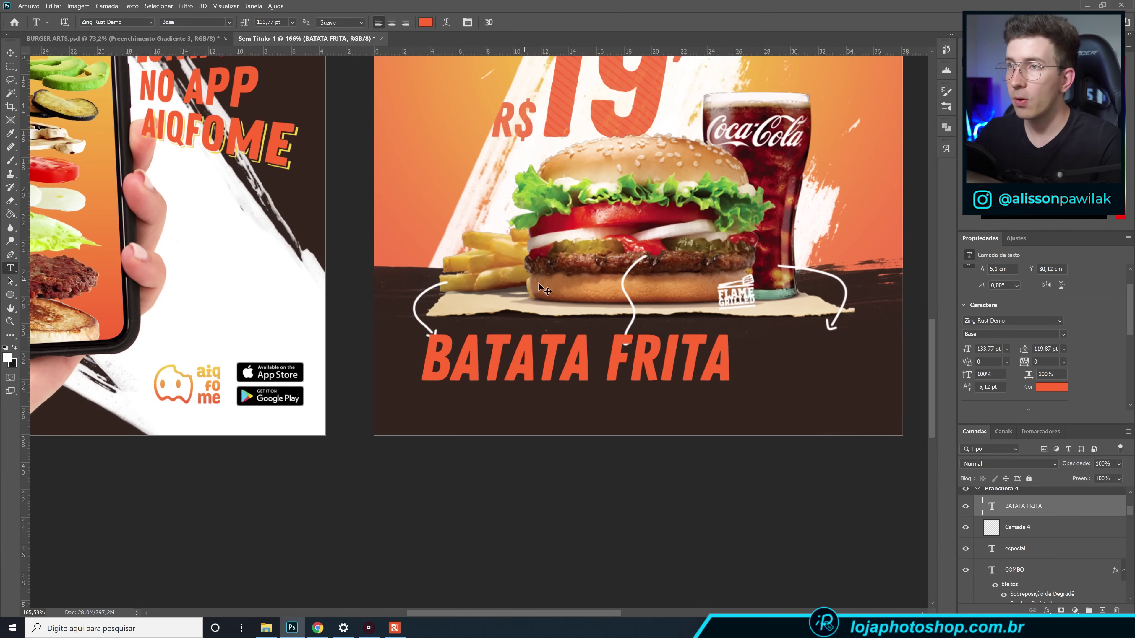
Scale the "BATATA FRITA" text down to about 33% and place it just under the fries arrow.
key("ctrl+t")
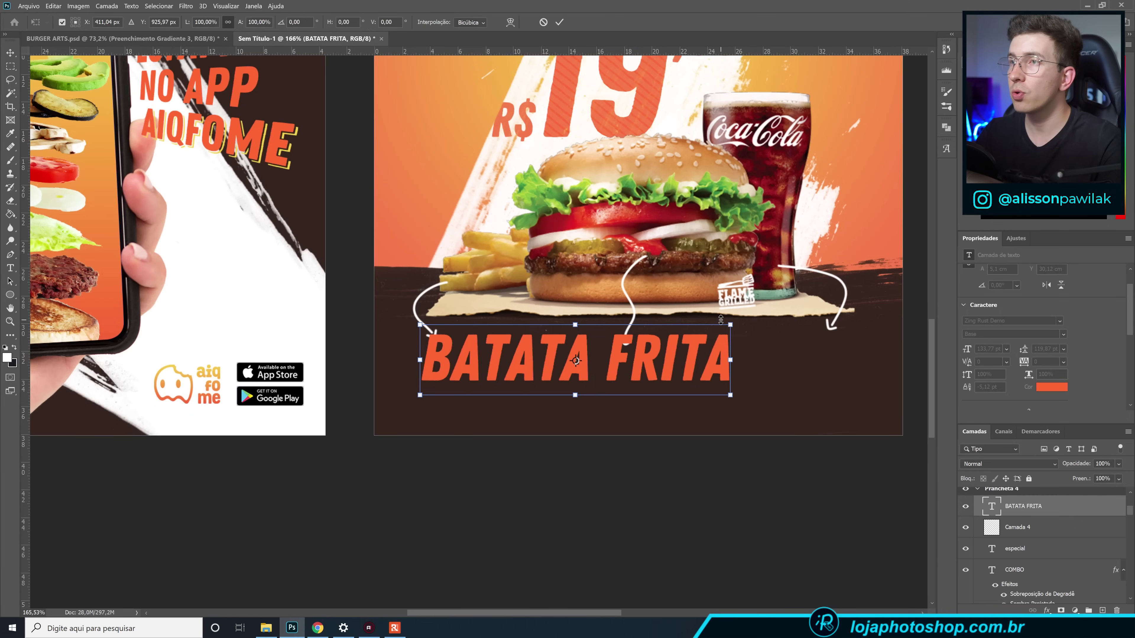
left_click_drag(734, 330, 596, 364)
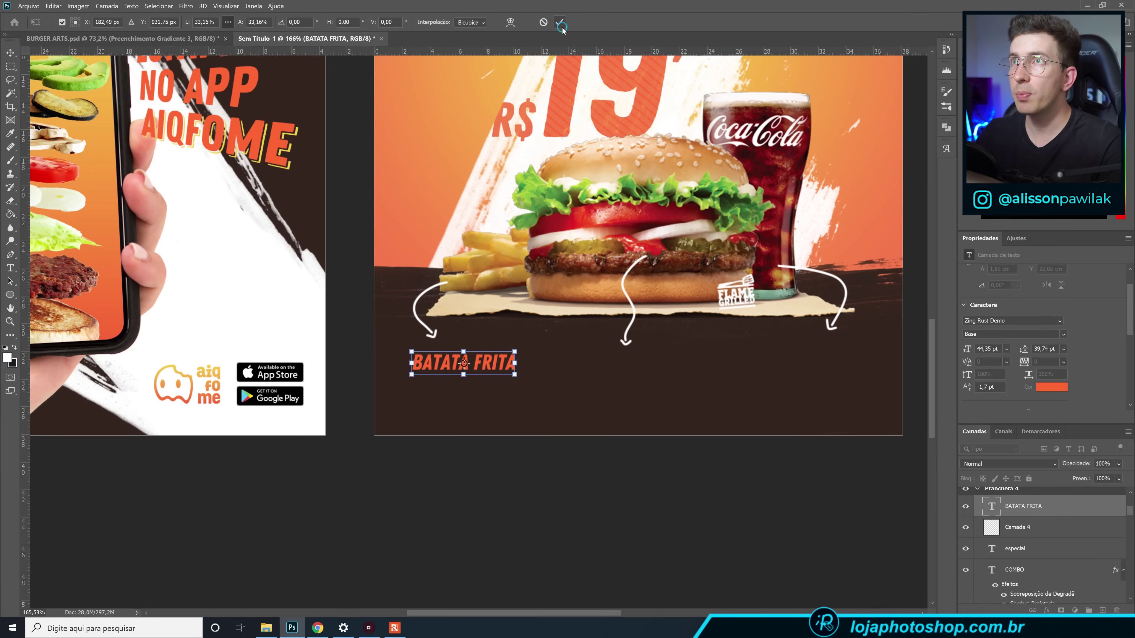
left_click(561, 23)
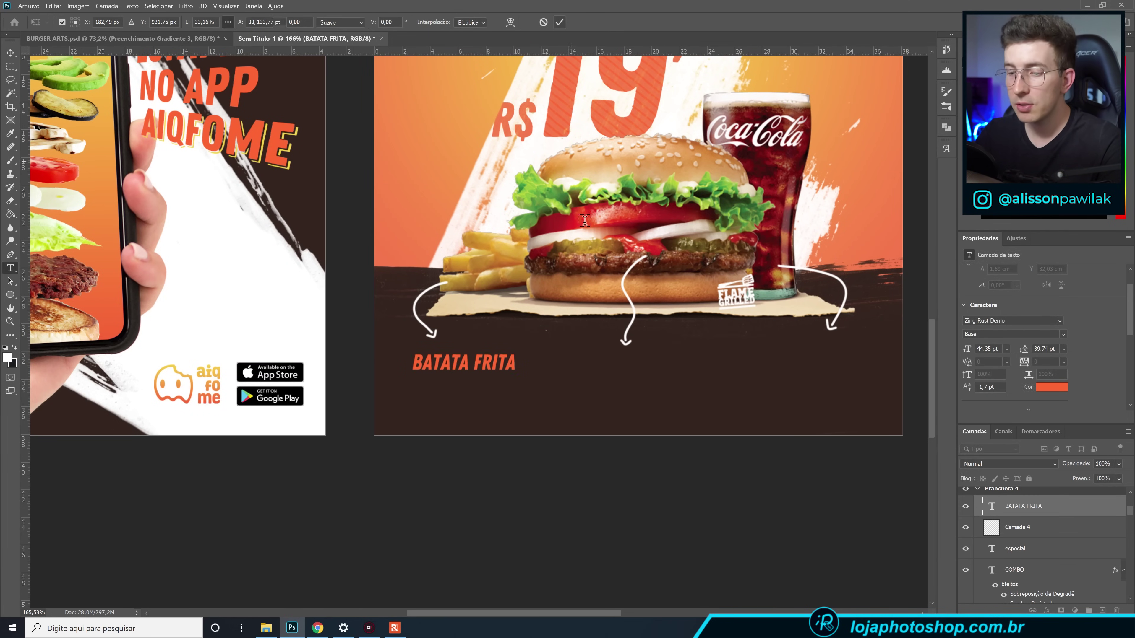
Duplicate the "BATATA FRITA" text layer and place the copy directly below the original as a second line.
key("ctrl+j")
left_click(494, 364)
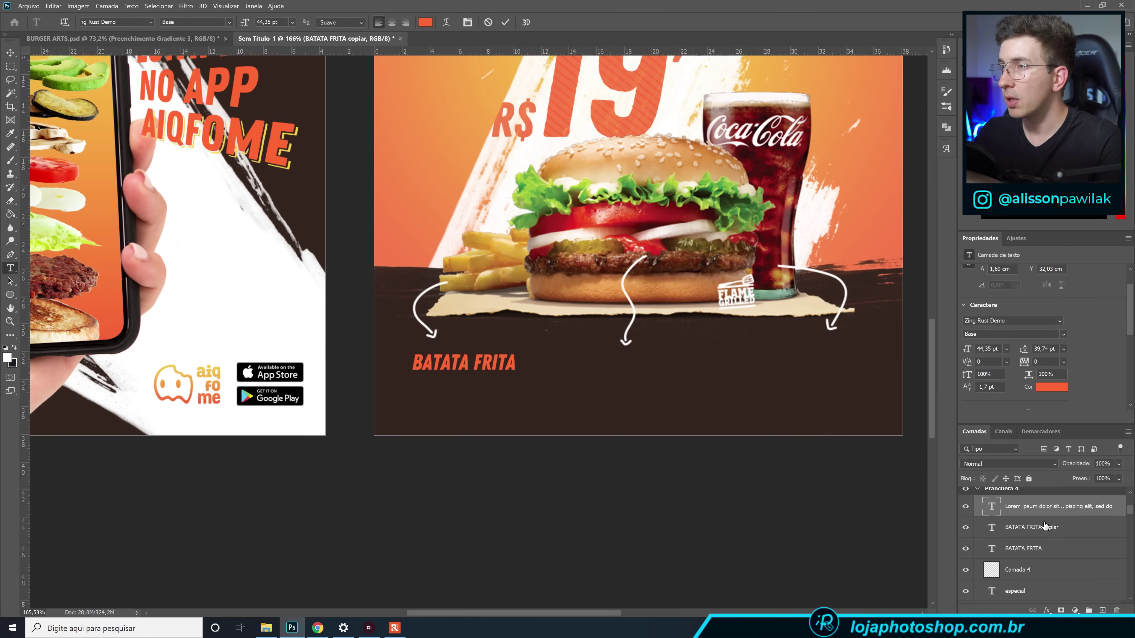
key("ctrl+Return")
key("v")
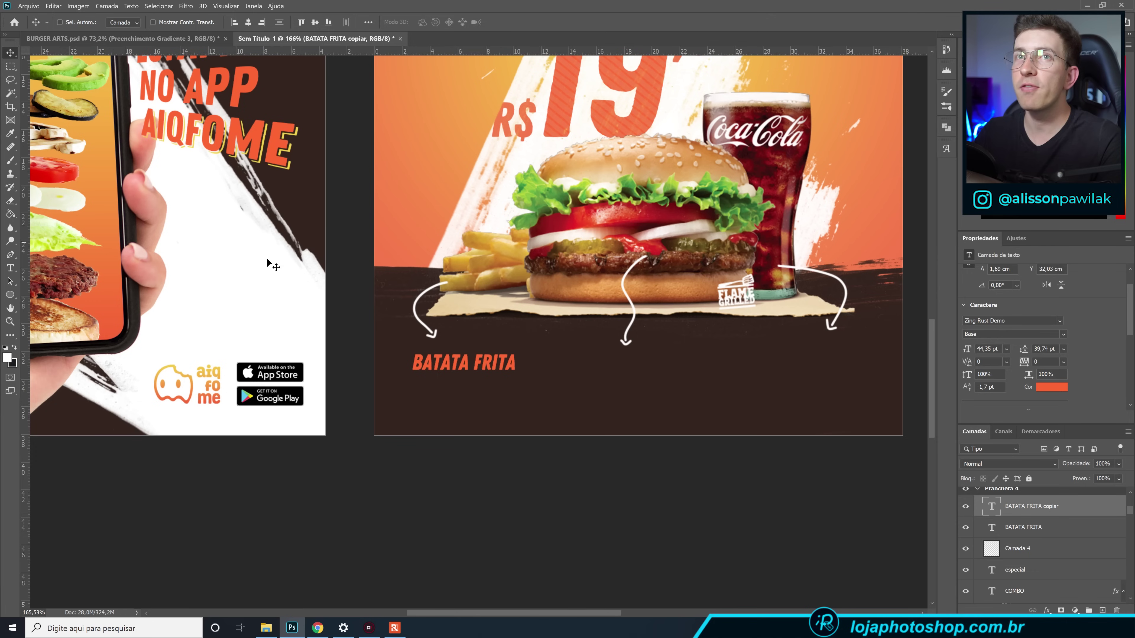
left_click_drag(504, 363, 493, 384)
Replace the duplicated text's wording with "MÉDIA 150G".
key("t")
triple_click(493, 384)
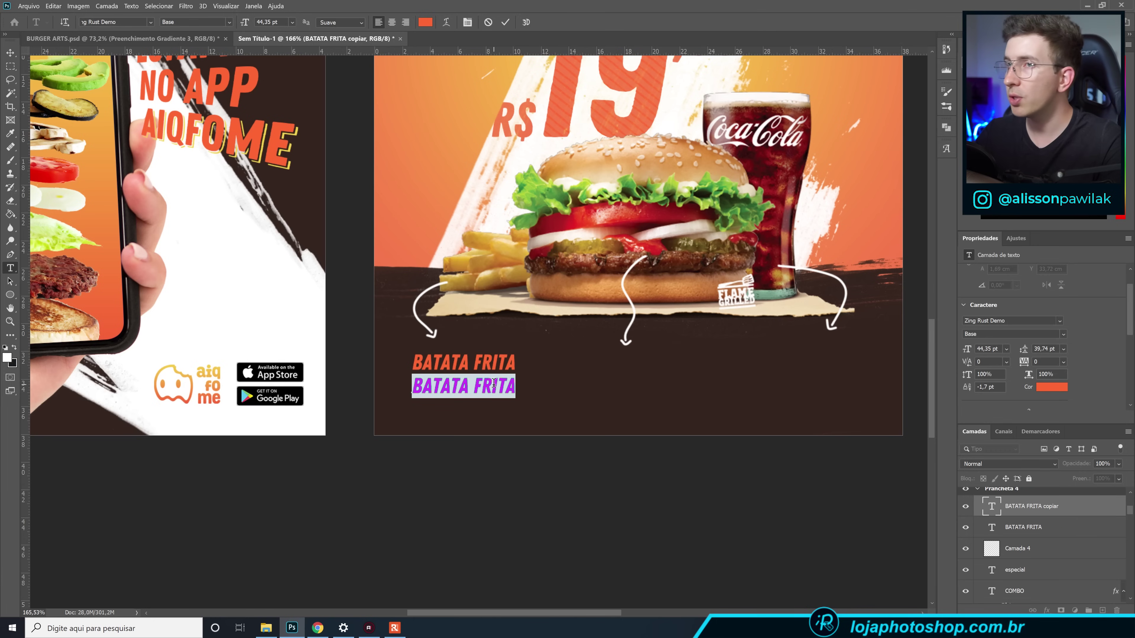
type("MÉDIOA")
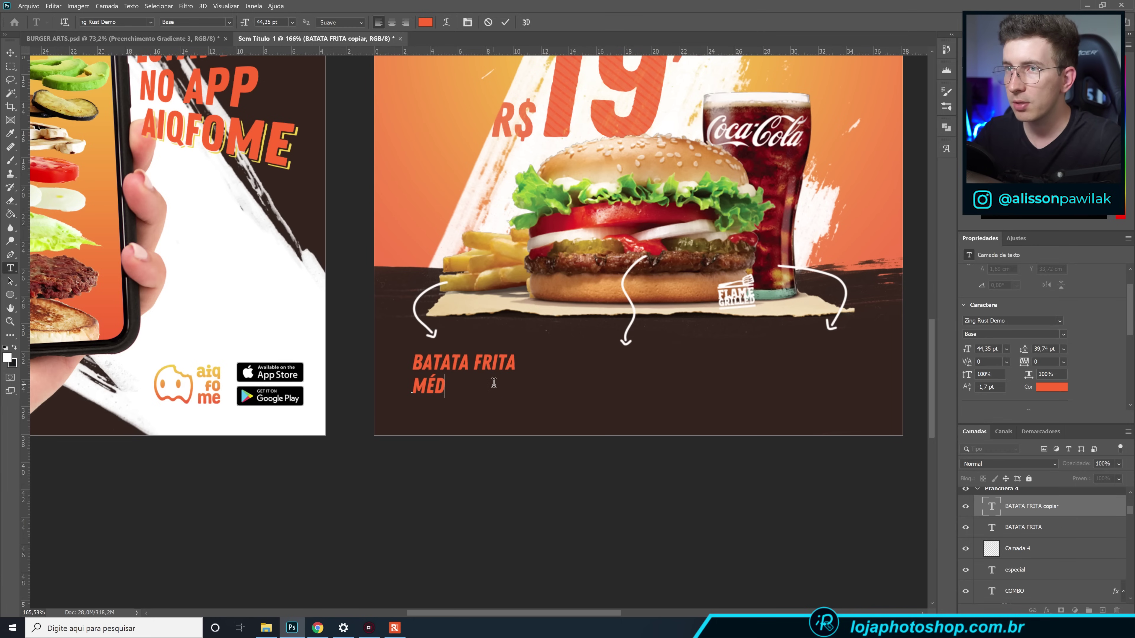
key("BackSpace")
key("BackSpace")
type("A ")
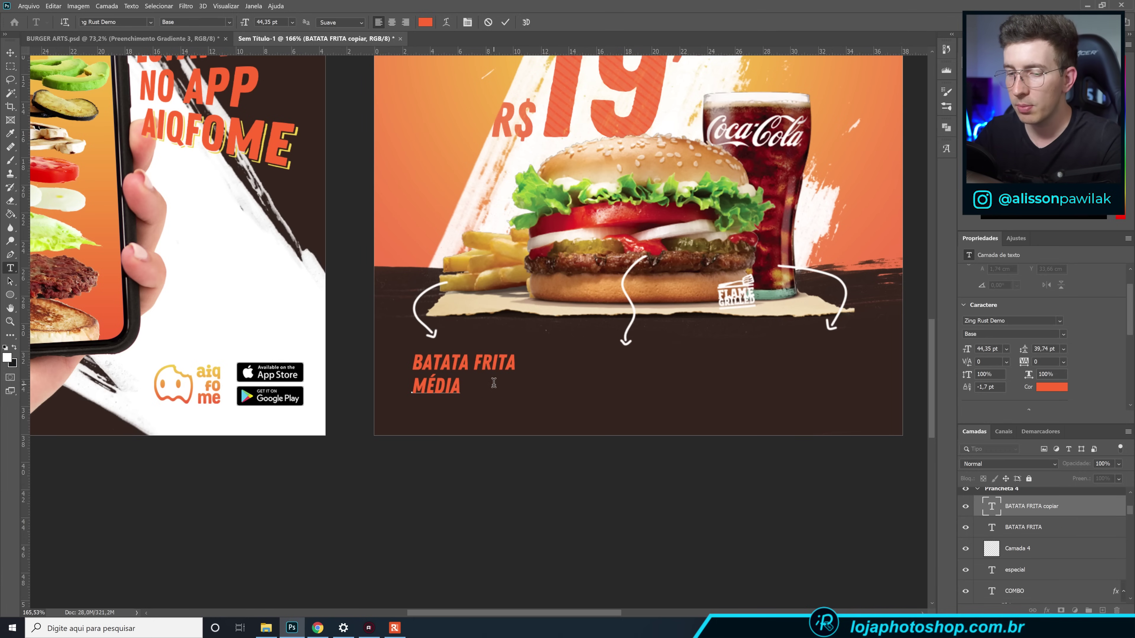
type("150G")
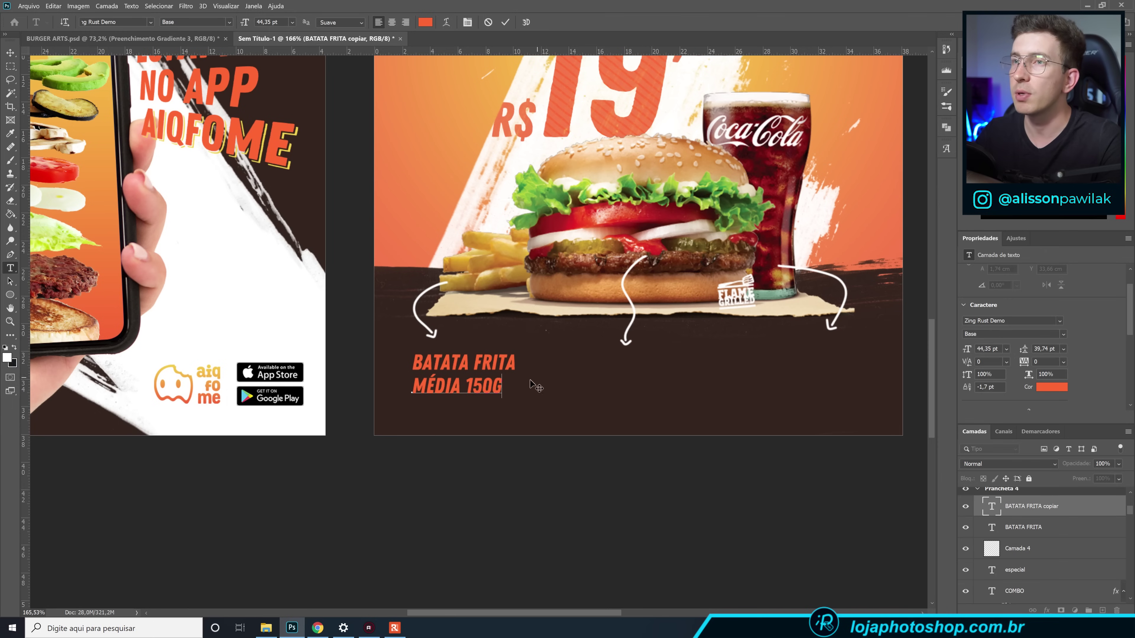
Recolor the "MÉDIA 150G" line with a darker, muted brown derived from the palette's orange swatch (ff6631).
left_click(505, 21)
key("v")
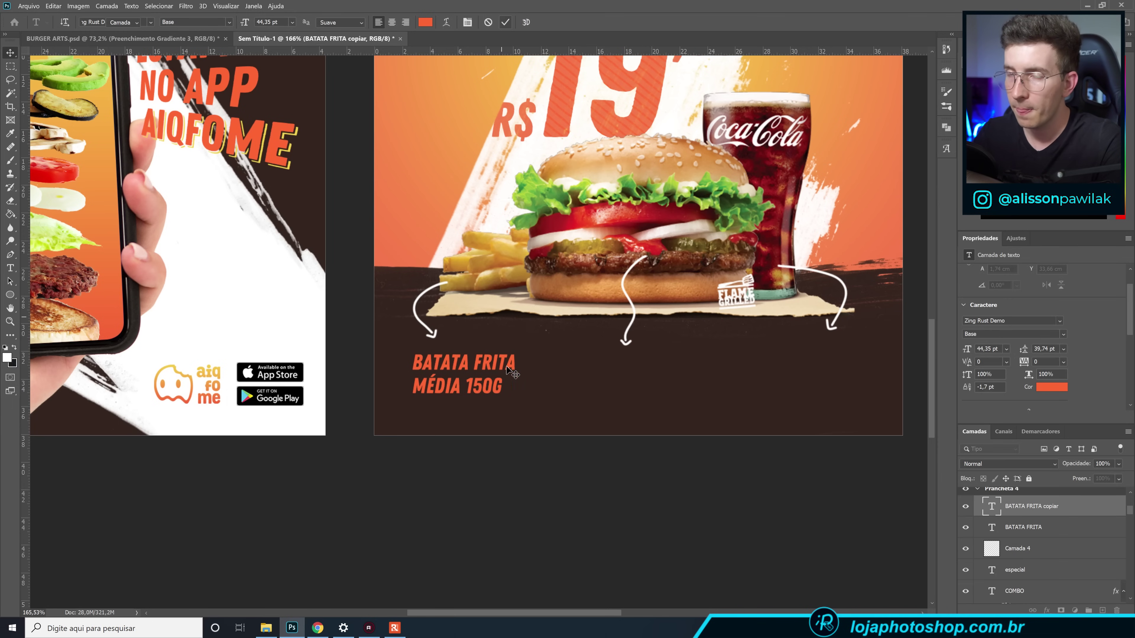
scroll(826, 345, "down", 5)
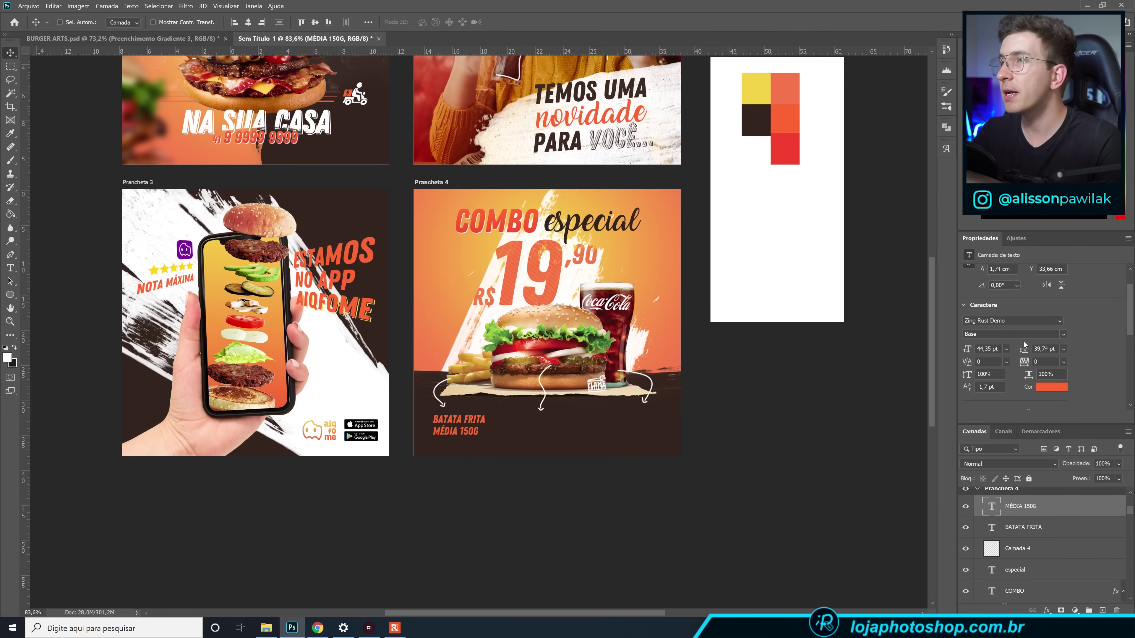
left_click(1049, 387)
left_click(786, 91)
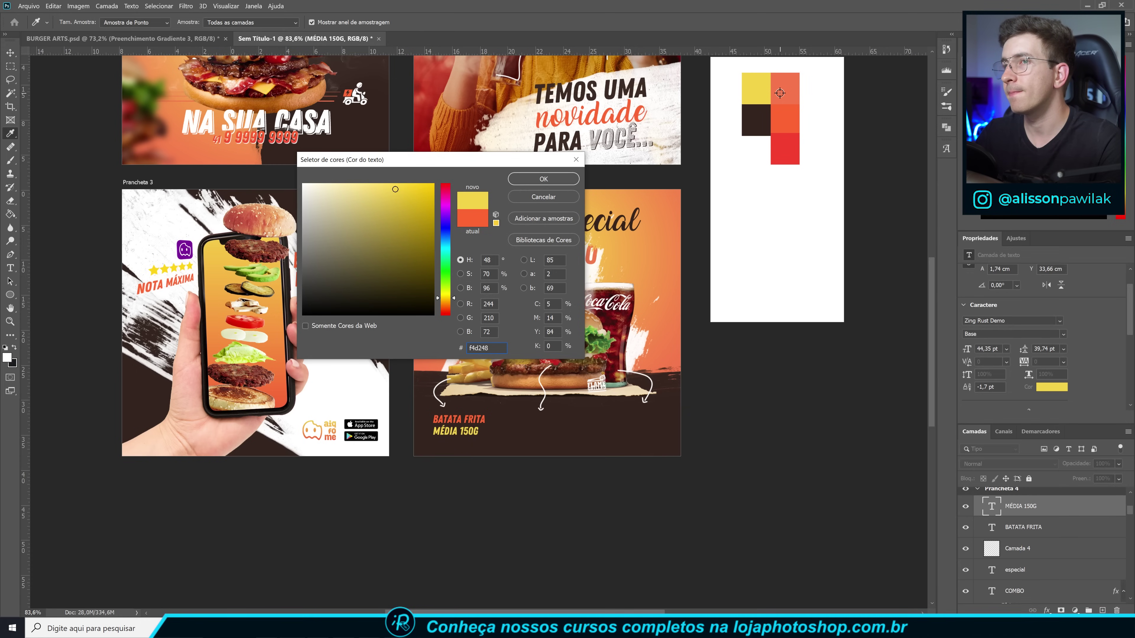
left_click_drag(506, 164, 354, 130)
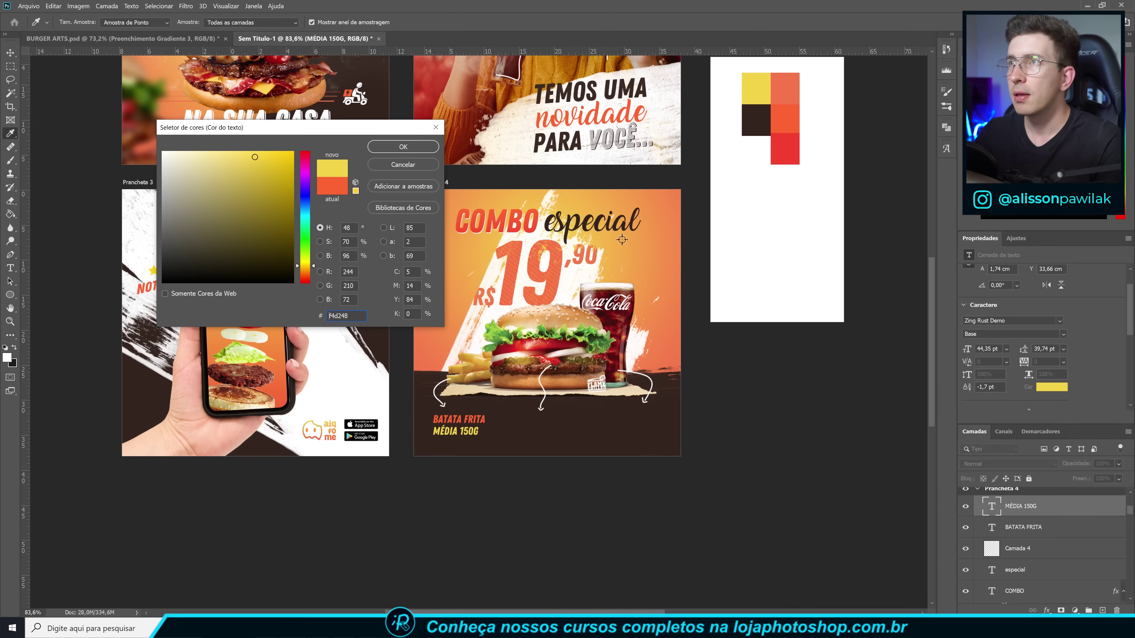
left_click(778, 120)
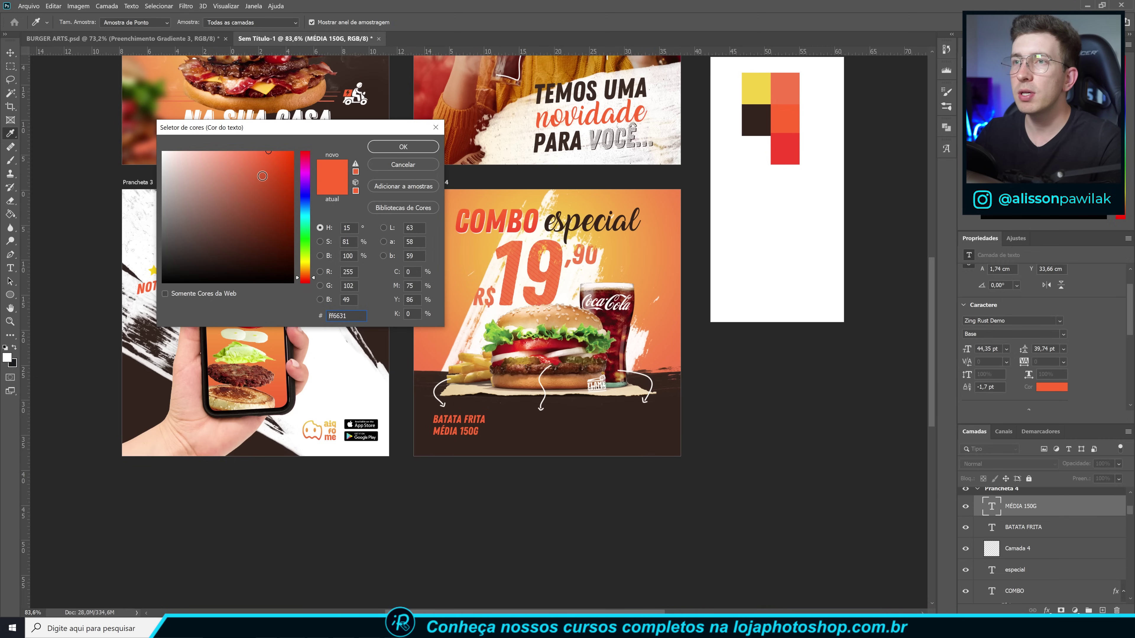
left_click_drag(266, 159, 250, 187)
left_click(216, 257)
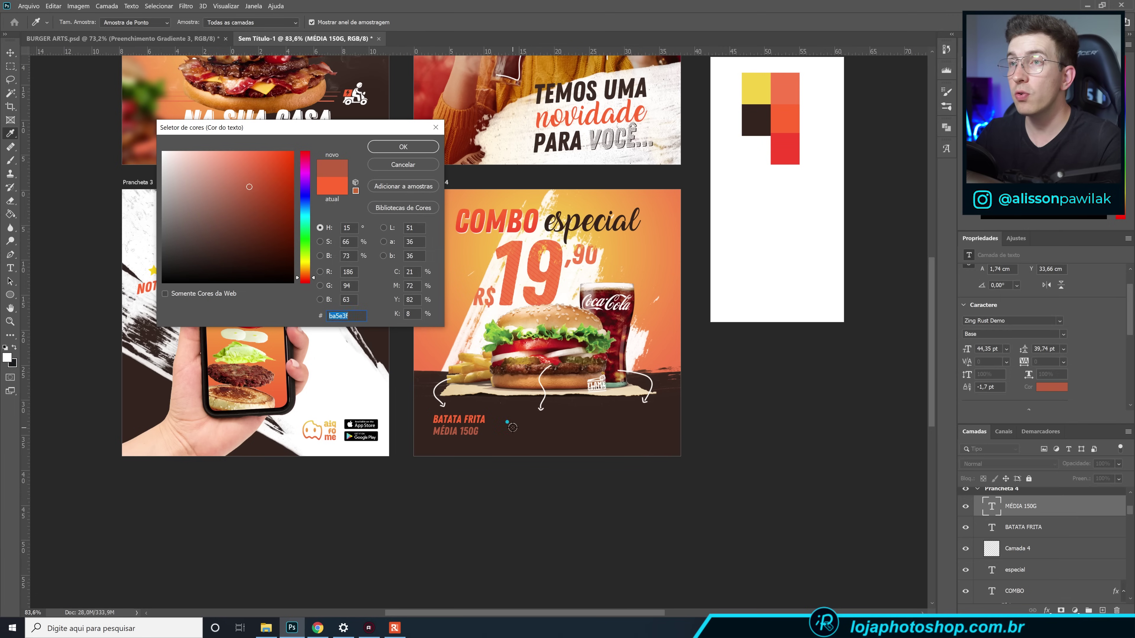
left_click_drag(216, 256, 228, 209)
left_click(402, 147)
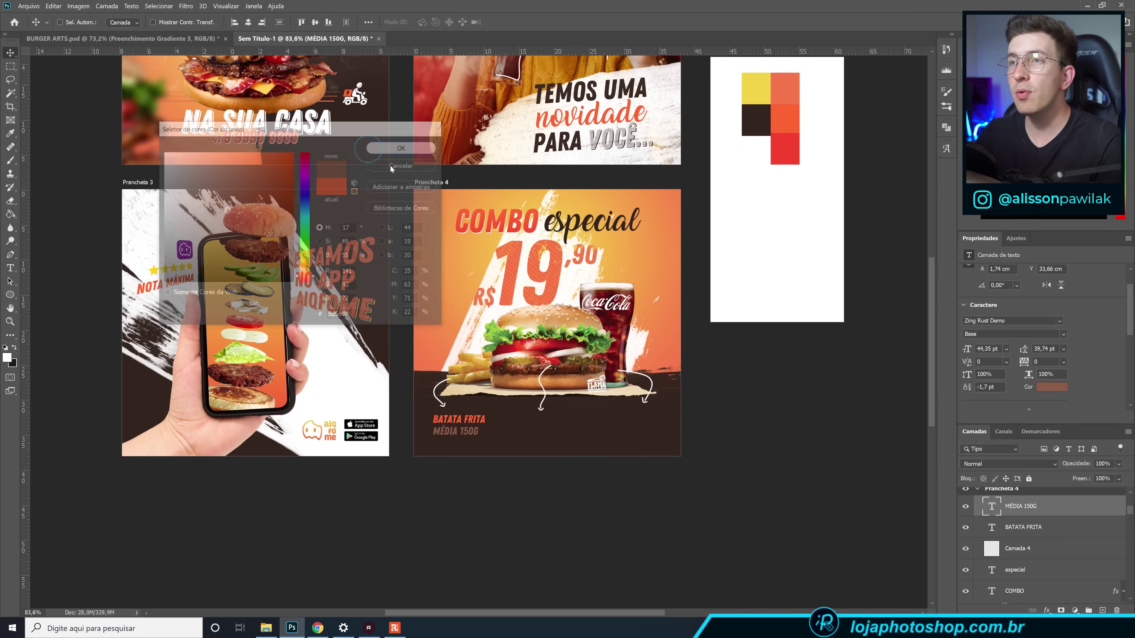
Rotate the "BATATA FRITA" and "MÉDIA 150G" lines together by about -2.69° and nudge them slightly under the fries arrow.
scroll(494, 432, "up", 3)
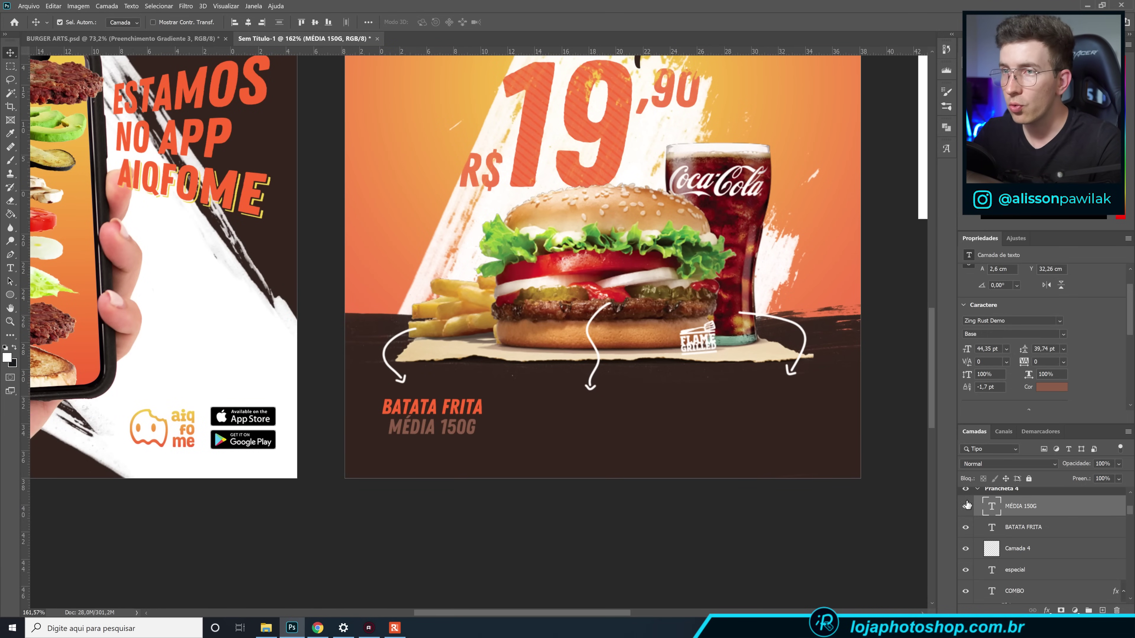
left_click(1023, 527, "ctrl")
key("ctrl+t")
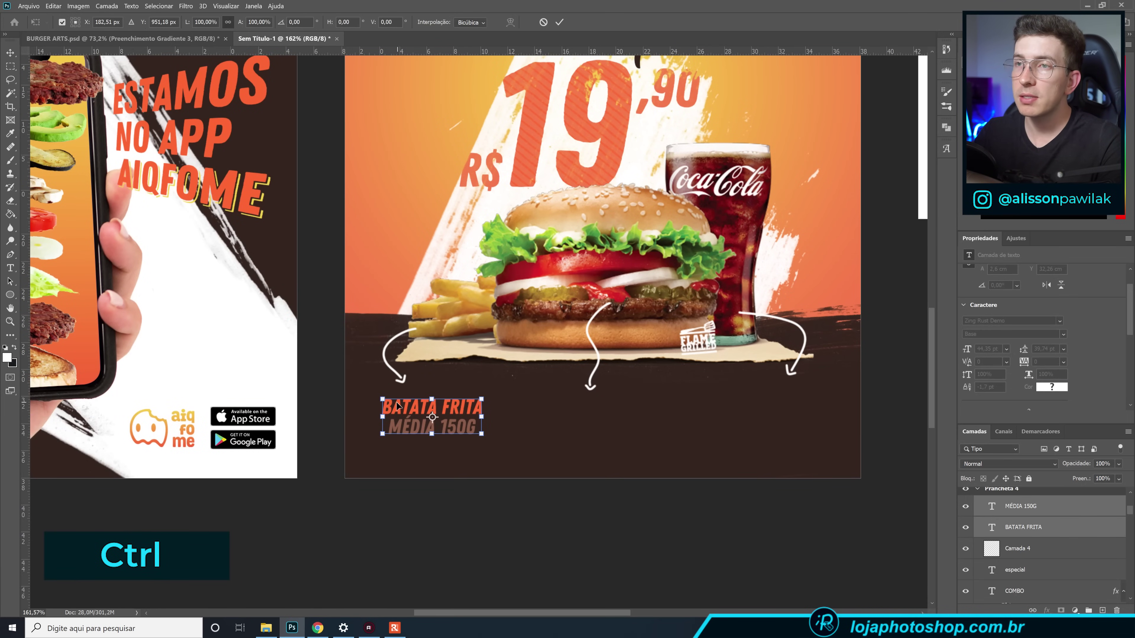
left_click_drag(495, 394, 496, 389)
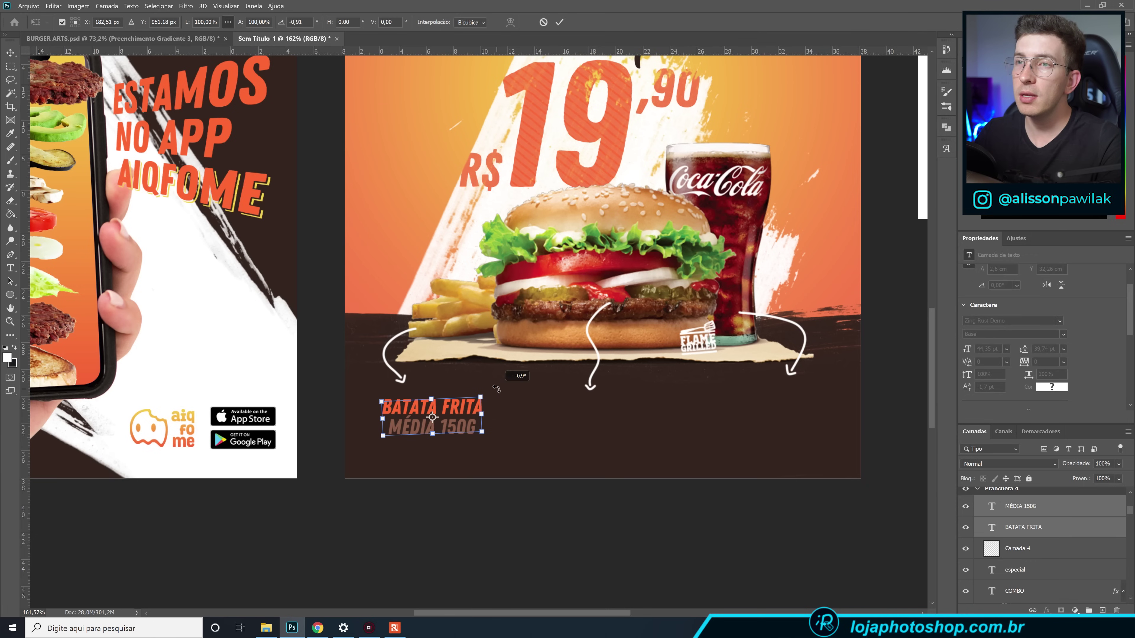
left_click(559, 22)
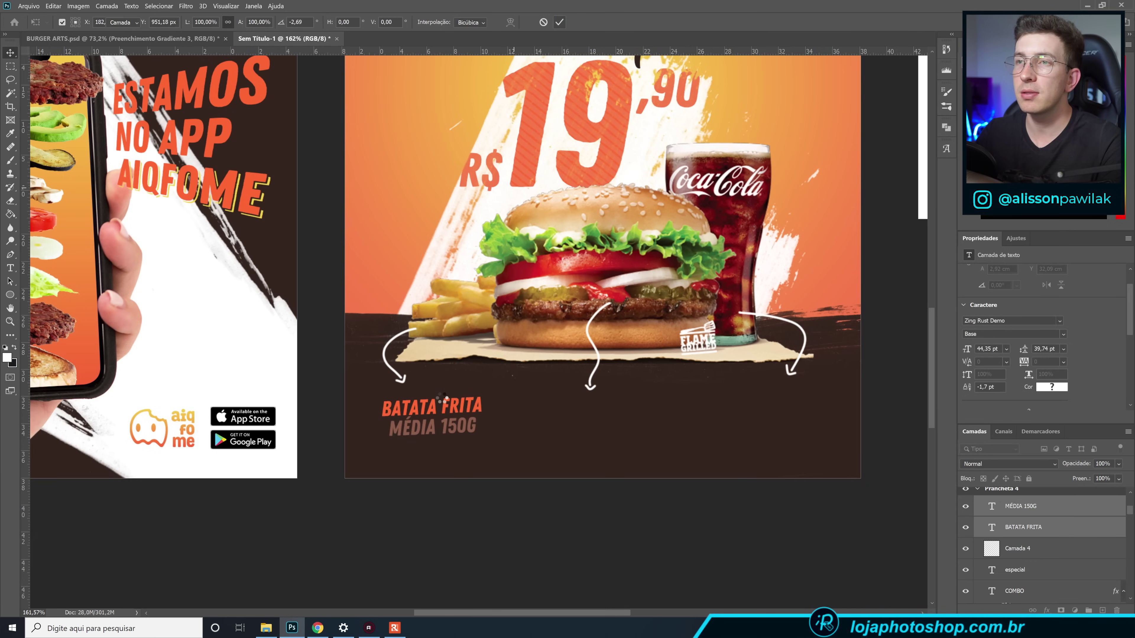
left_click_drag(449, 407, 444, 406)
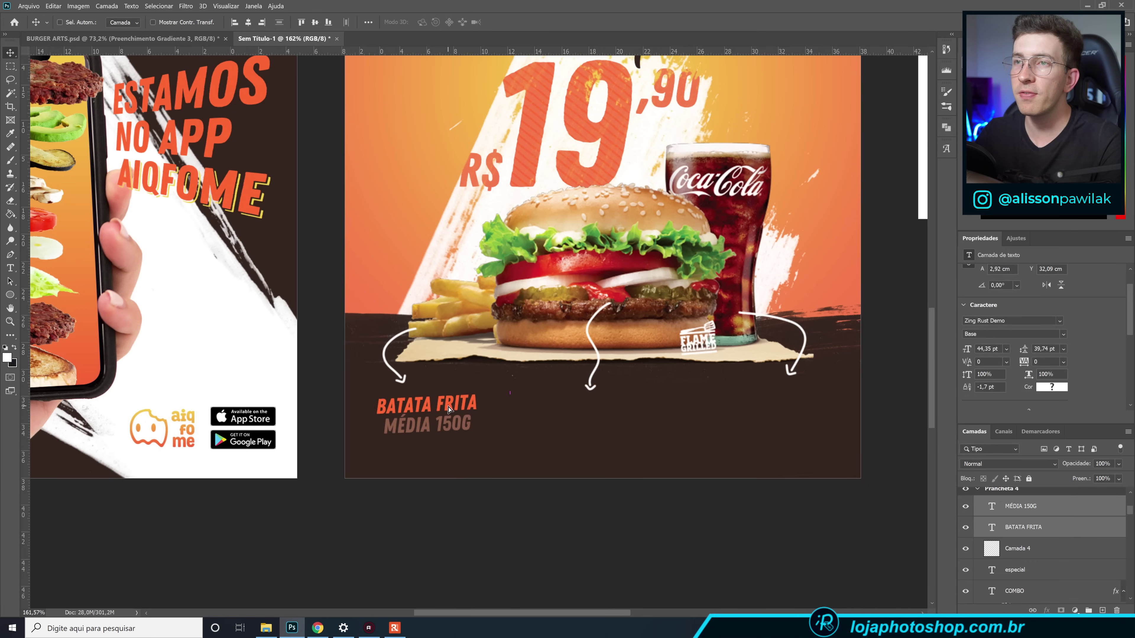
Duplicate the two-line fries label and place the copy below the burger's arrow.
scroll(484, 404, "down", 5)
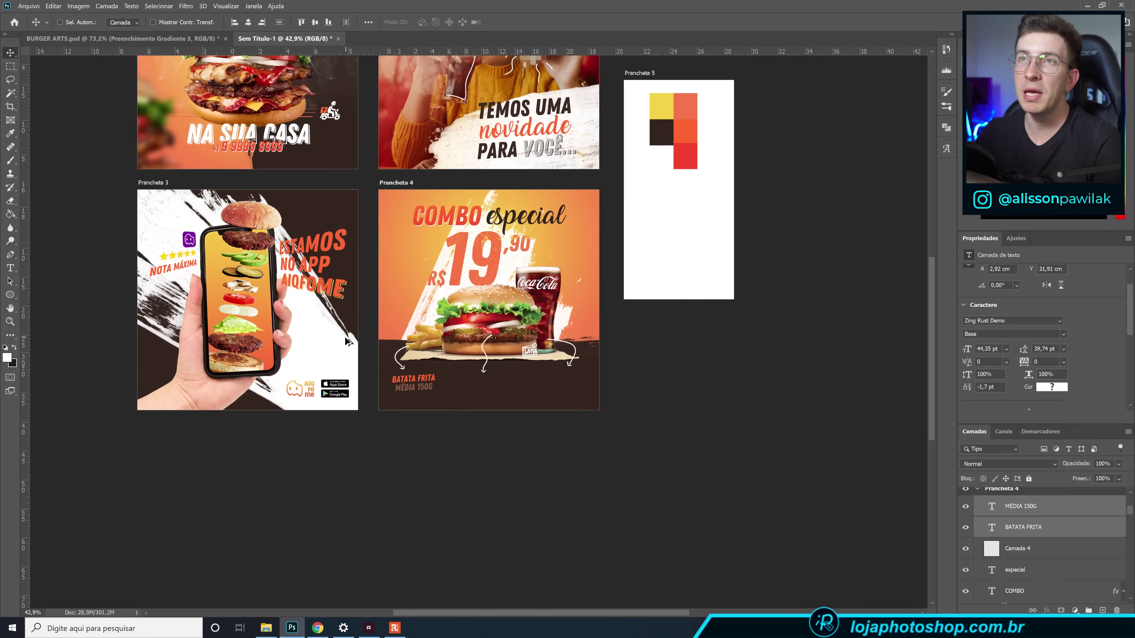
scroll(453, 281, "up", 4)
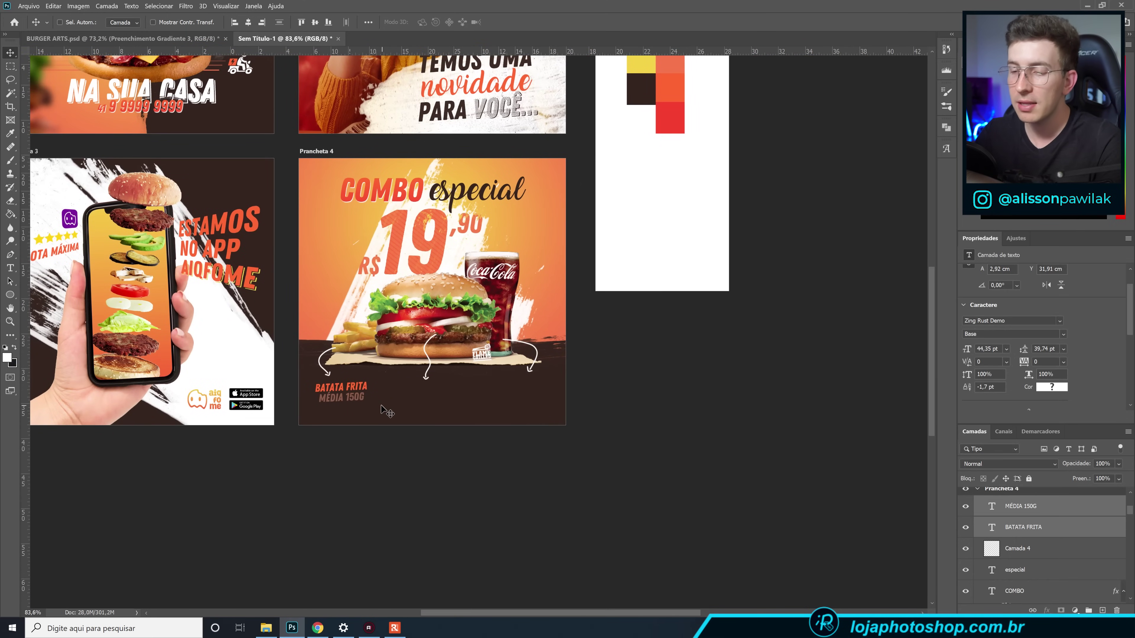
key("ctrl+j")
left_click_drag(366, 392, 442, 395)
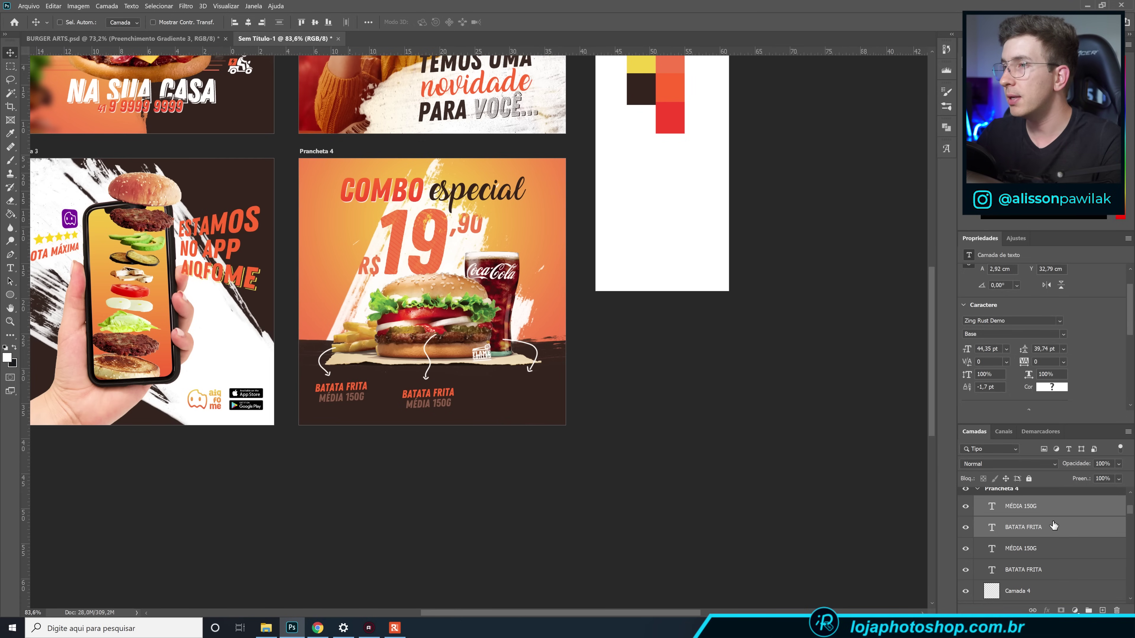
Replace the first line of the copied label under the burger with "HAMBÚRGUER".
left_click(1053, 526)
scroll(465, 391, "up", 3)
double_click(451, 392)
type("HAMBÚRGUER")
key("ctrl+Return")
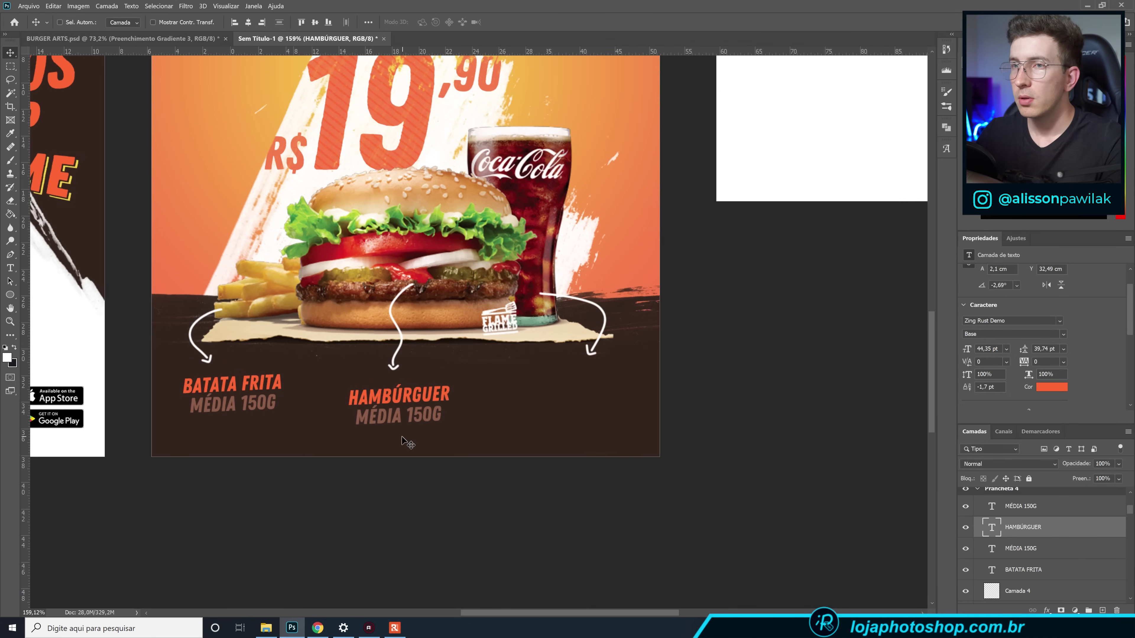
Replace the burger label's second line with "TOP DA CASA" and center it beneath "HAMBÚRGUER".
double_click(385, 420)
key("ctrl+a")
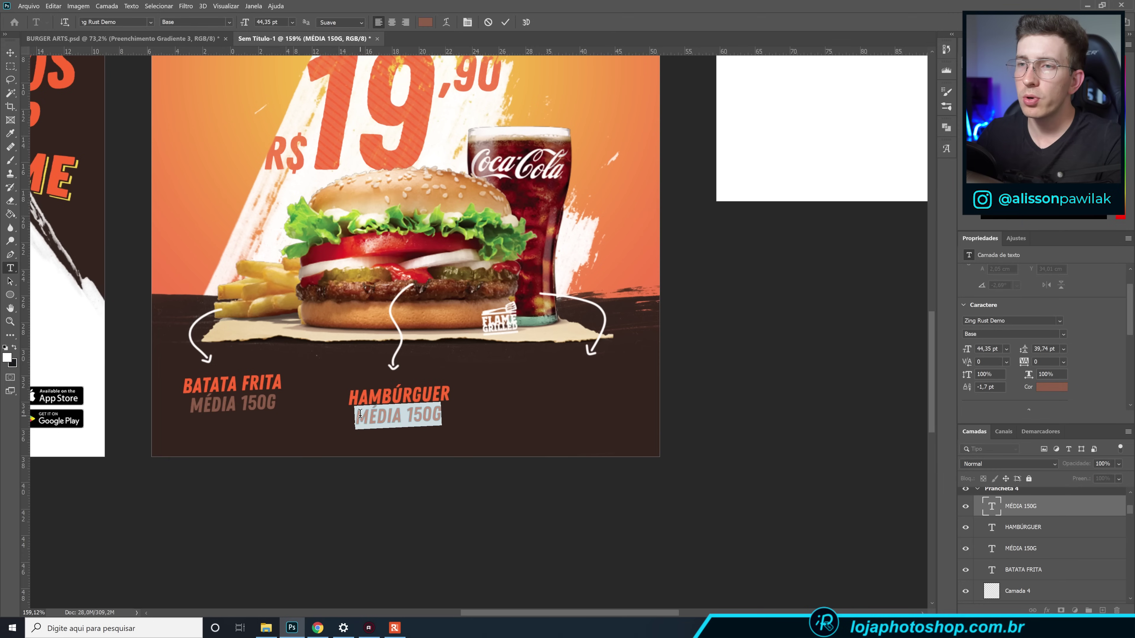
key("Left")
key("Right")
key("Right")
key("Right")
key("Right")
key("Right")
key("Right")
key("Right")
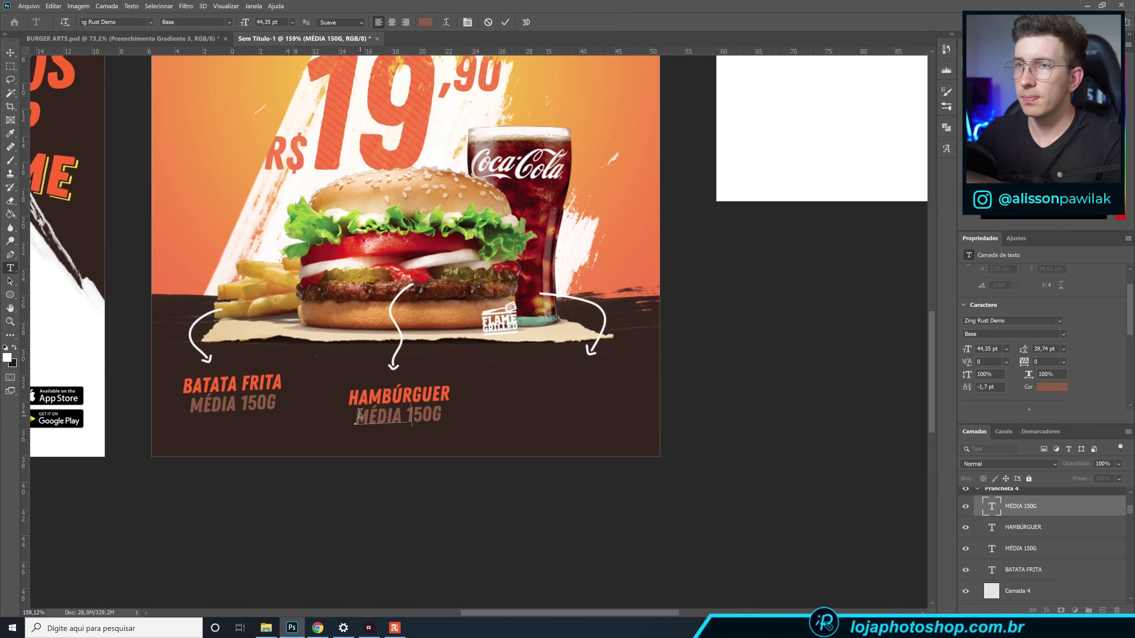
type("TOP DA CASA")
left_click(505, 22)
key("v")
left_click_drag(420, 417, 415, 417)
Reduce the tilt of the "HAMBÚRGUER" and "TOP DA CASA" lines by about 1.6° and enlarge them together to about 61.7 pt.
left_click(1021, 530, "ctrl")
left_click(1022, 531, "ctrl")
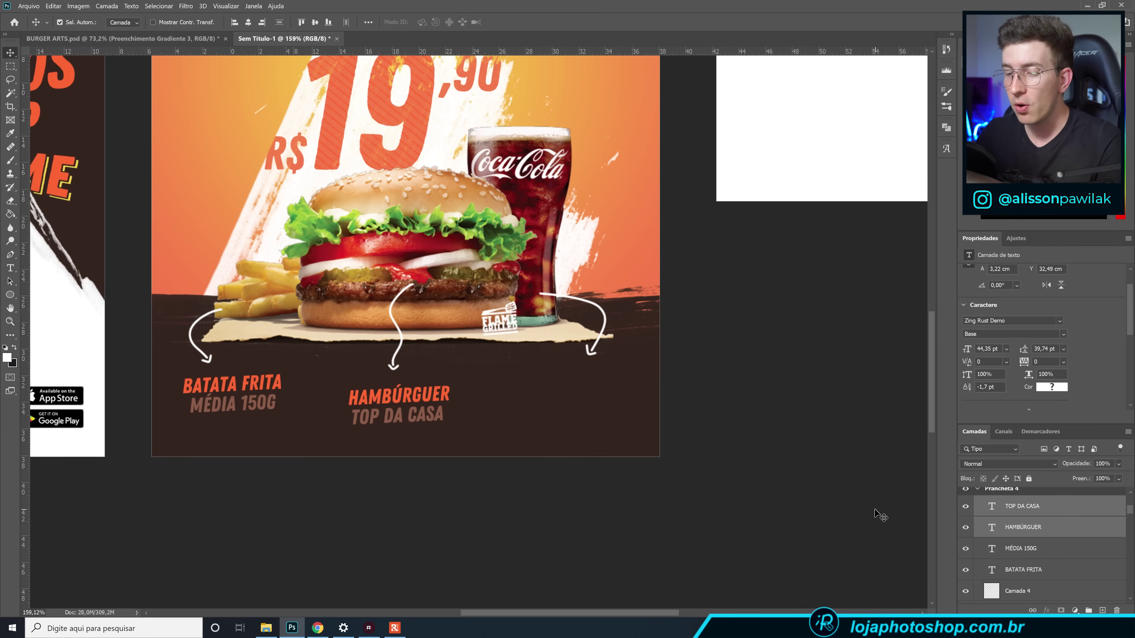
key("ctrl+t")
left_click_drag(456, 378, 458, 381)
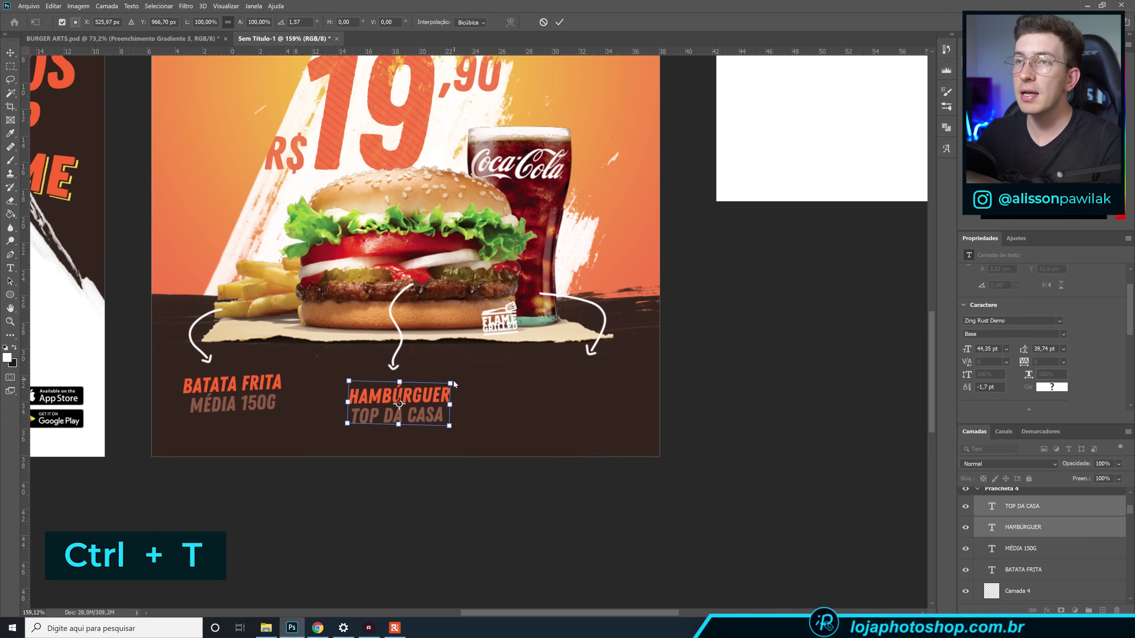
left_click_drag(451, 382, 468, 370)
key("Return")
scroll(496, 374, "down", 1)
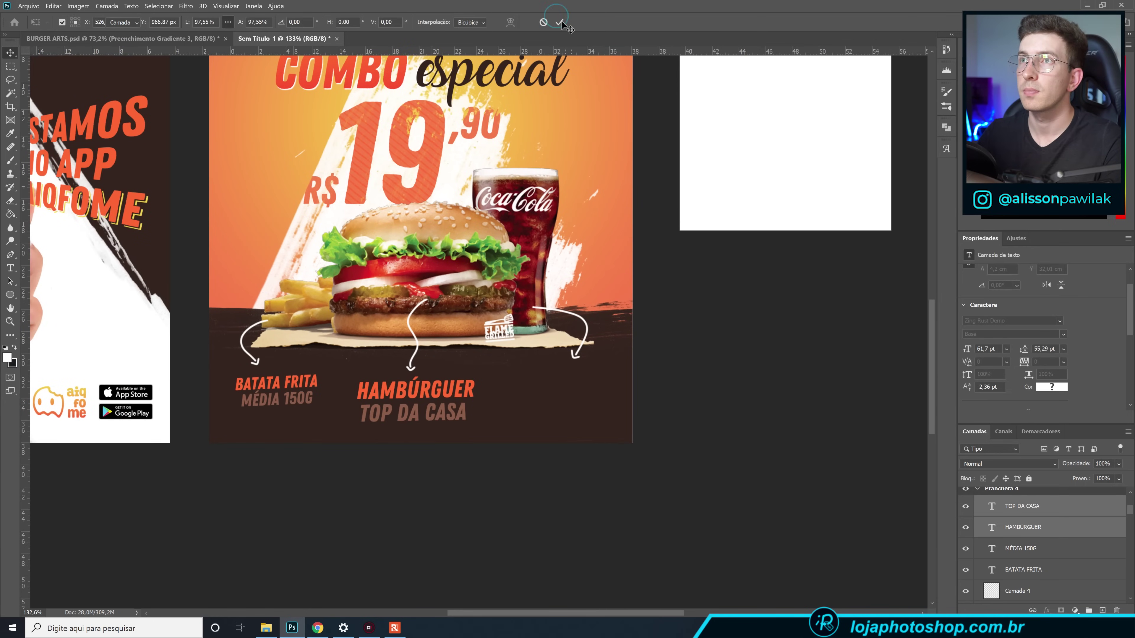
Duplicate the burger label under the cola arrow, scale the copy to about 77% and tilt it down to about 3.26°.
key("ctrl+j")
left_click_drag(466, 405, 609, 374)
key("ctrl+t")
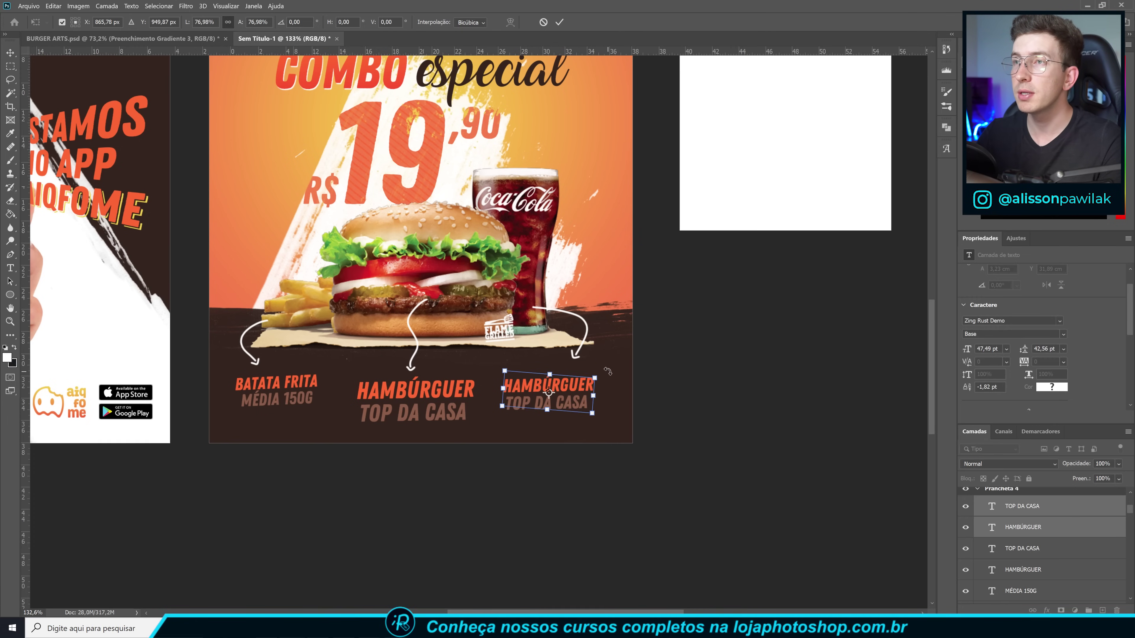
Replace the "HAMBÚRGUER" text of the copy under the cola arrow with "COCA-COLA".
left_click(1023, 528)
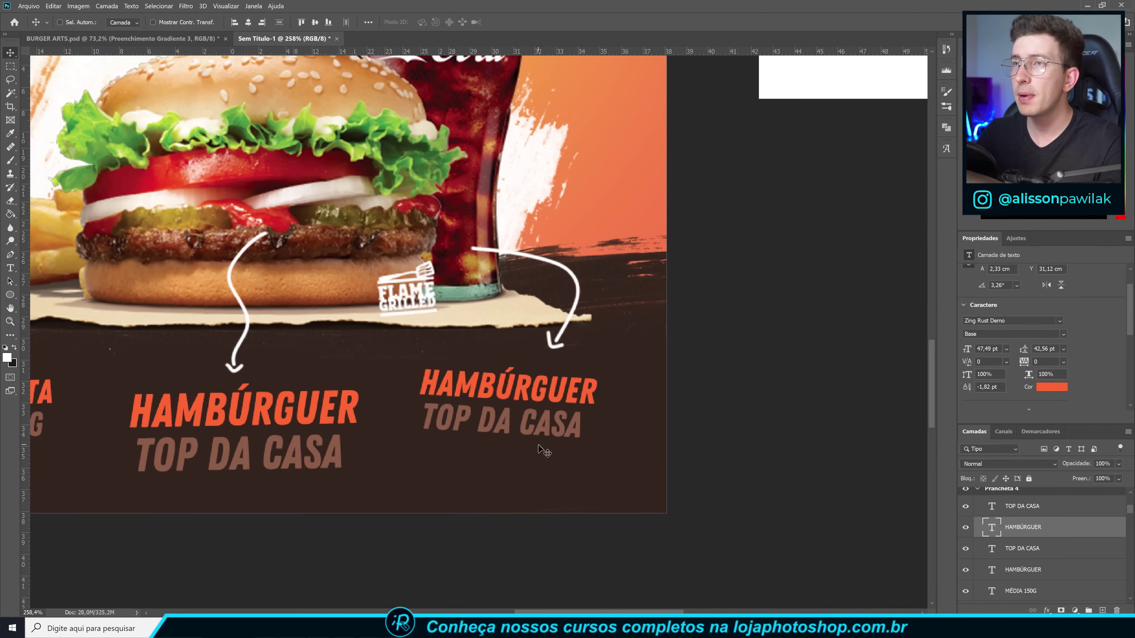
key("t")
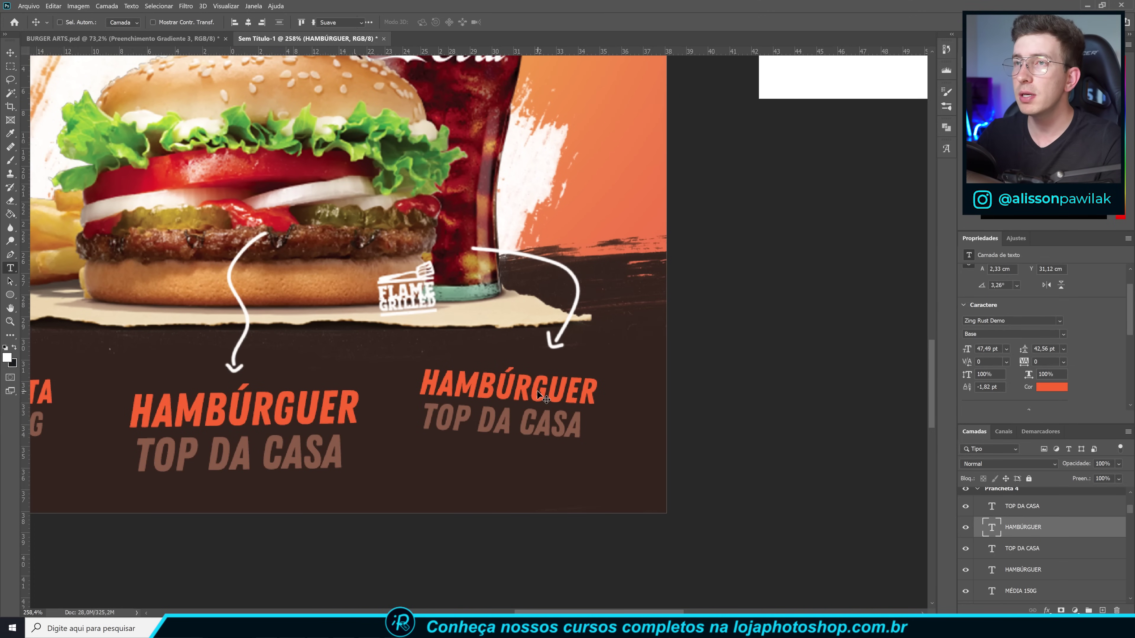
double_click(537, 390)
type("COCAO")
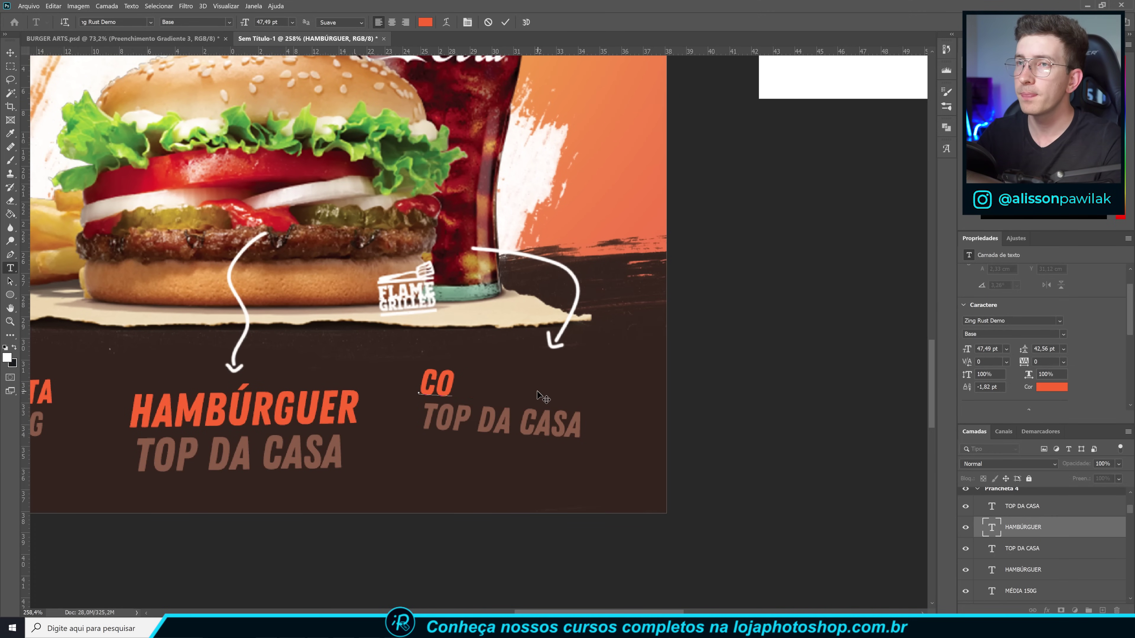
type("CO")
key("BackSpace")
key("BackSpace")
key("BackSpace")
type("-COLAR=")
key("BackSpace")
key("BackSpace")
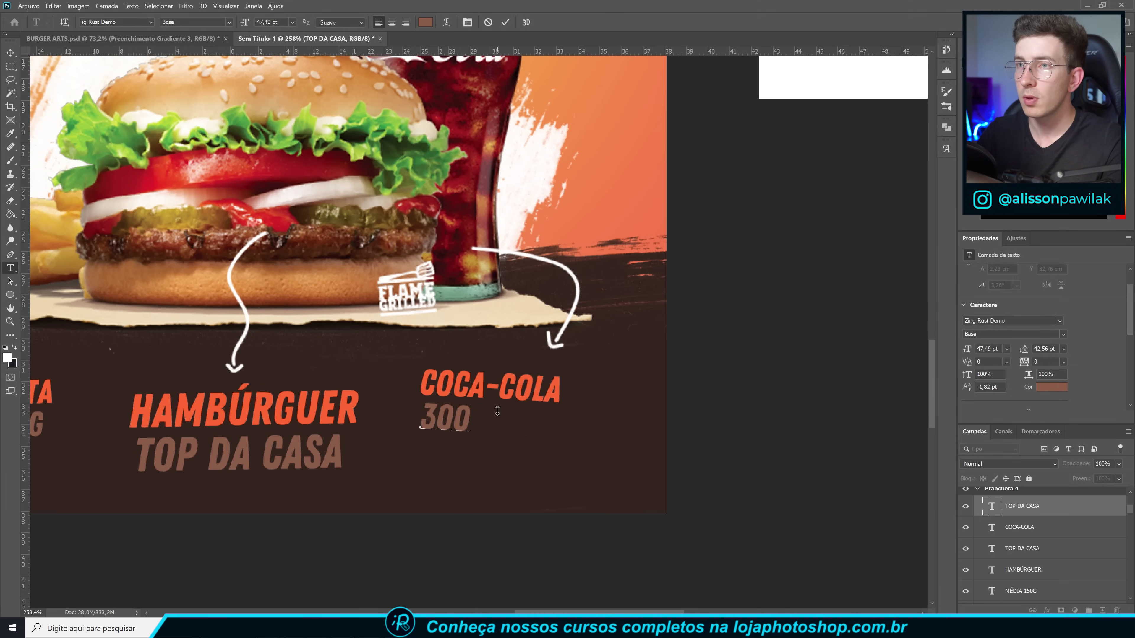
Replace the drink label's second line with "300ML" and center it beneath "COCA-COLA".
type("ML")
left_click(501, 23)
key("v")
left_click_drag(504, 420, 518, 423)
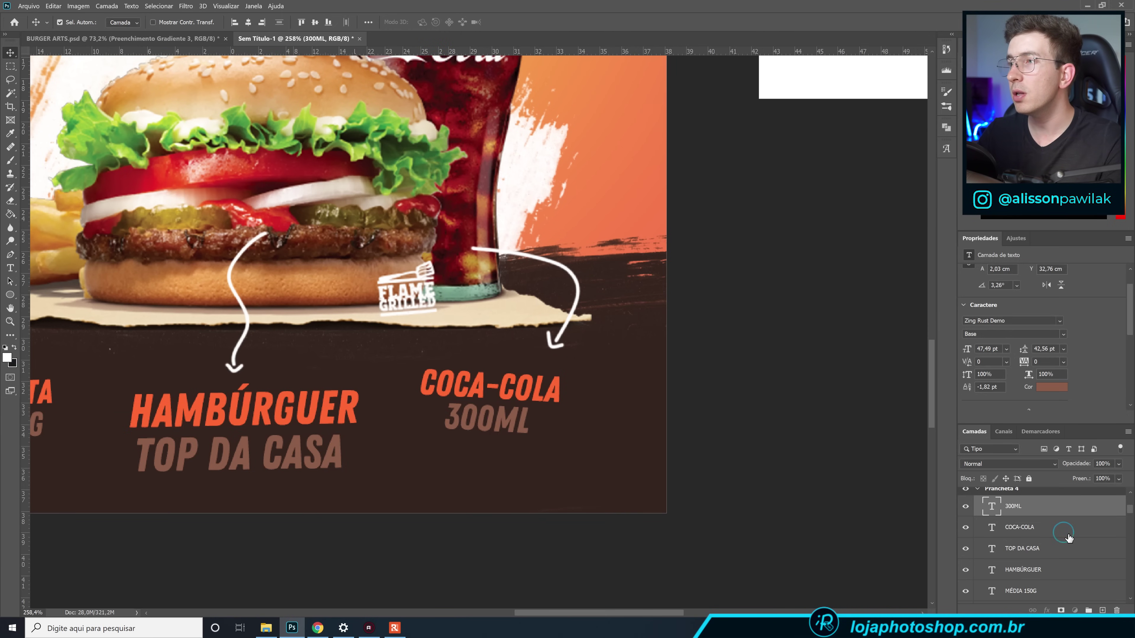
Shift the "COCA-COLA" and "300ML" lines together so they sit directly below the cola arrow.
left_click(1068, 532, "ctrl")
left_click_drag(541, 405, 587, 404)
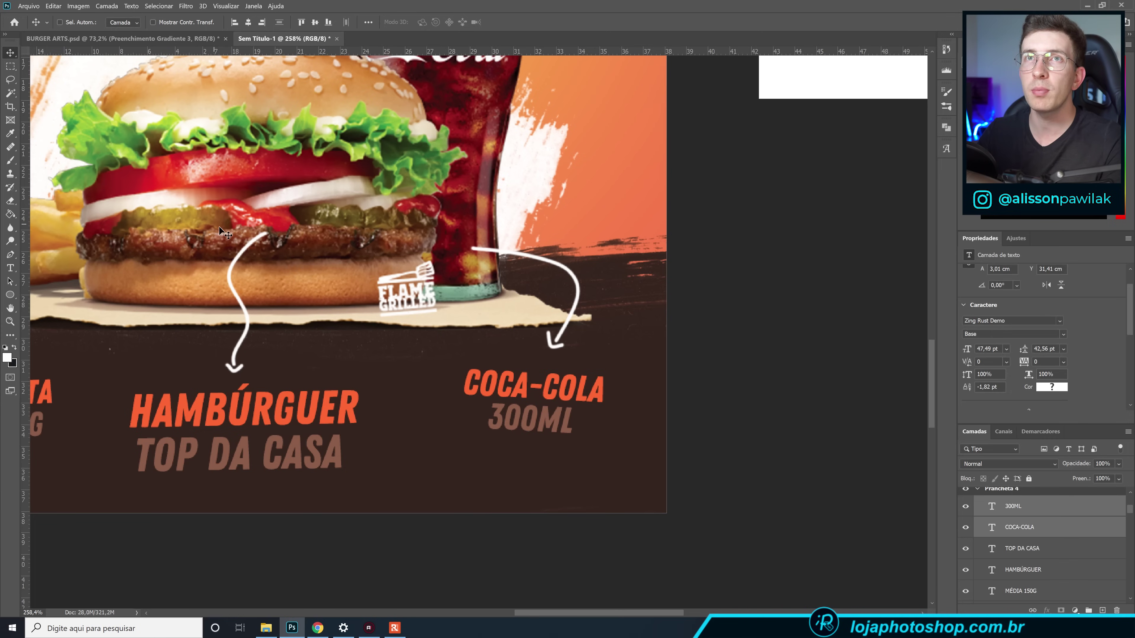
scroll(429, 340, "down", 4)
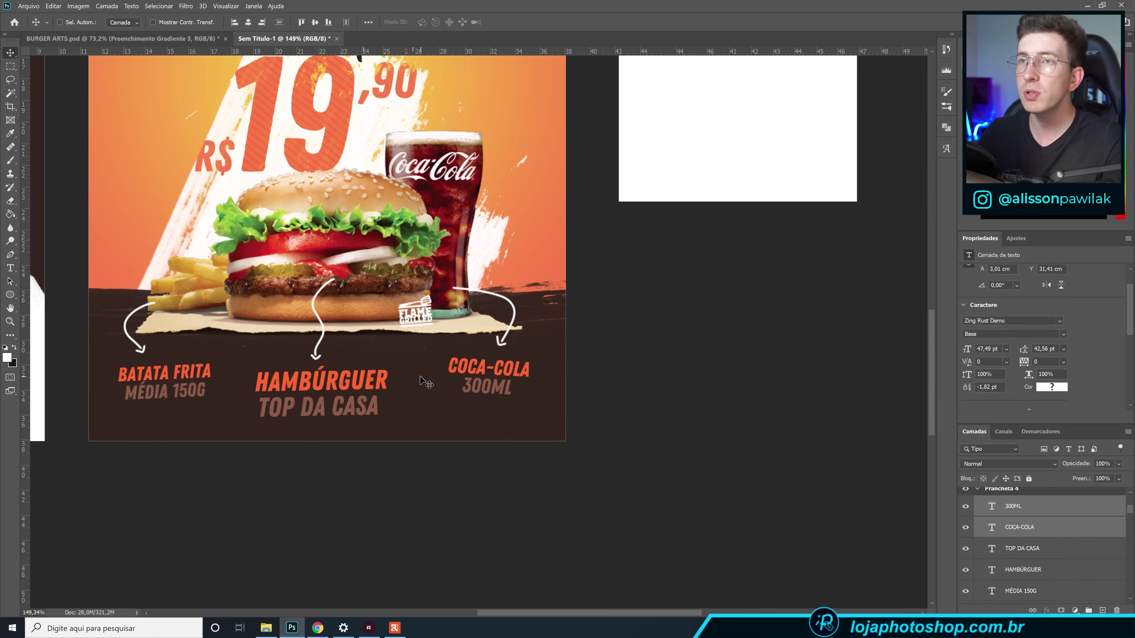
scroll(438, 381, "down", 4)
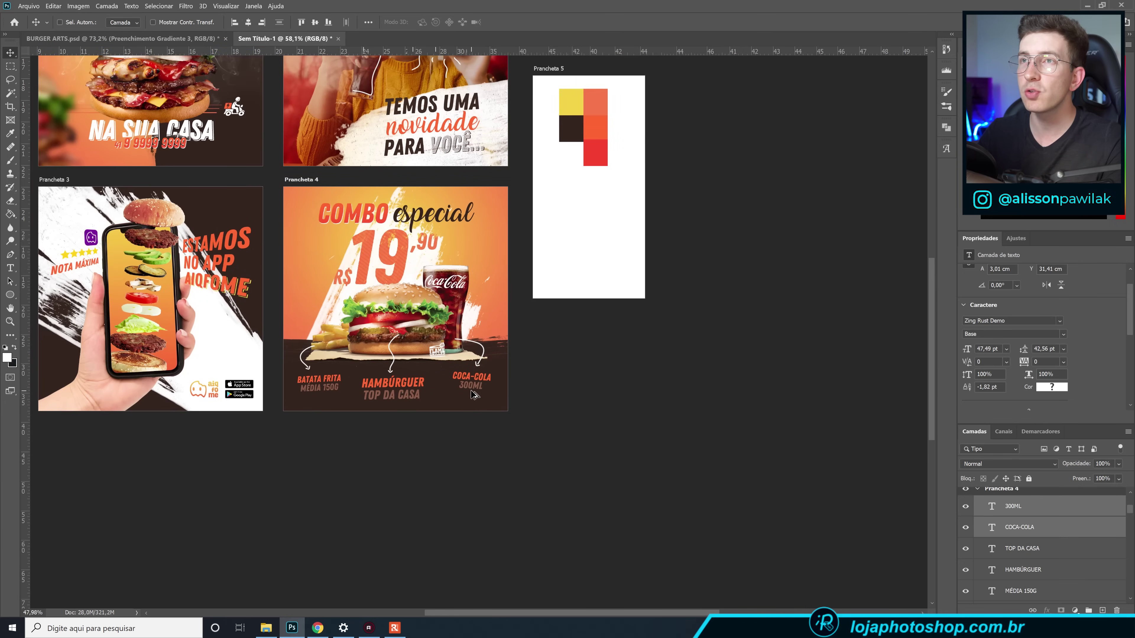
scroll(474, 393, "down", 2)
scroll(235, 190, "up", 3)
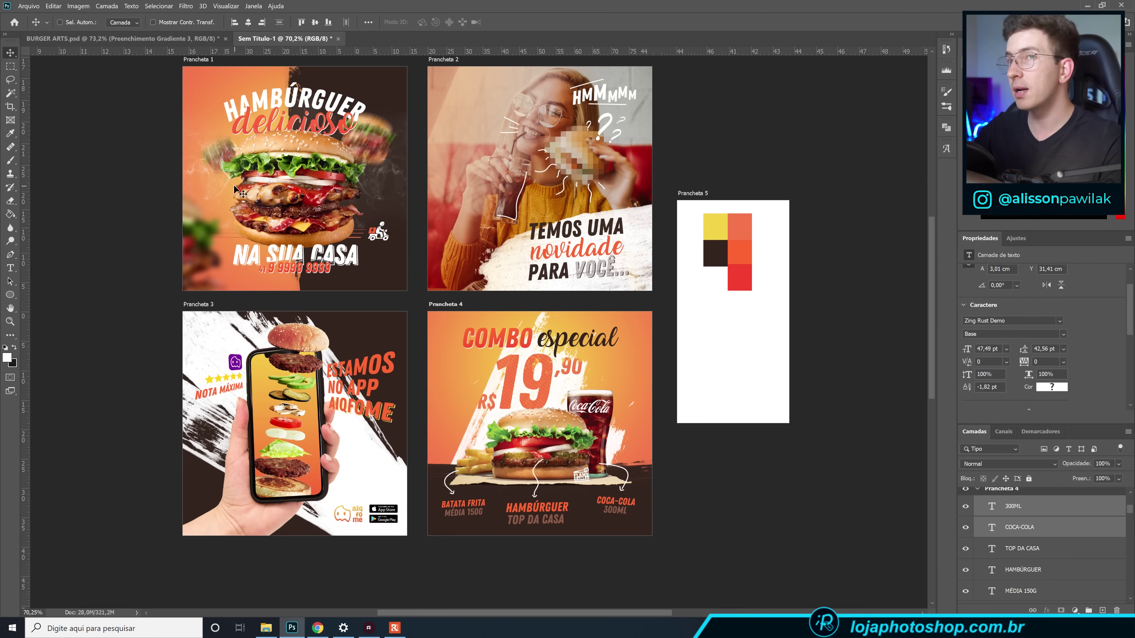
Set up an Export As of the document's artboards and exclude Prancheta 5 from the export.
left_click(29, 6)
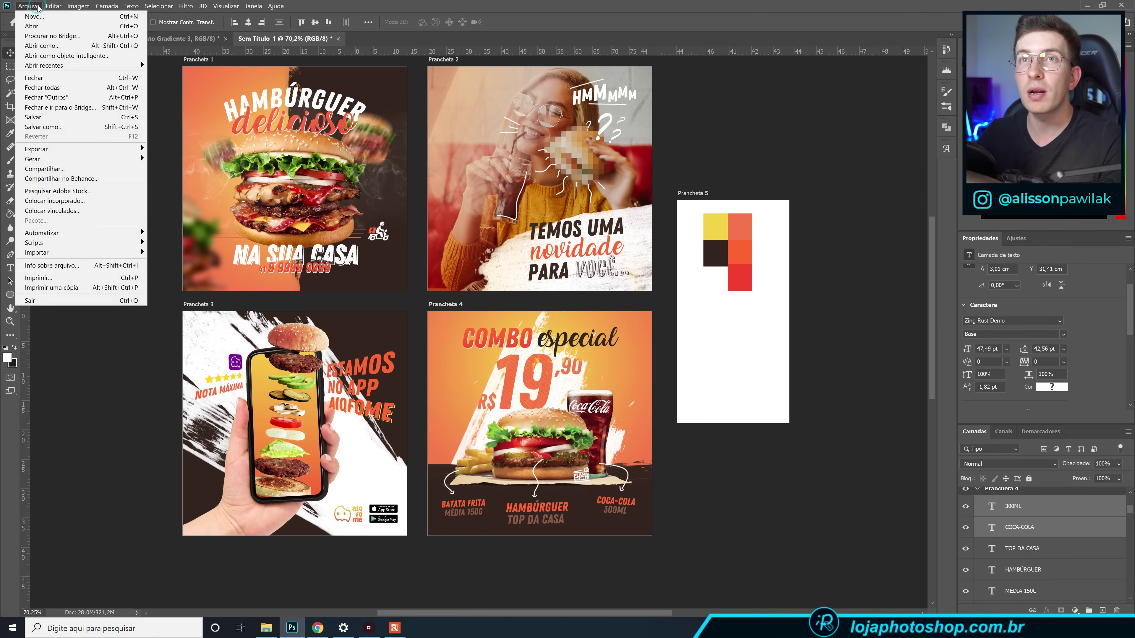
mouse_move(95, 150)
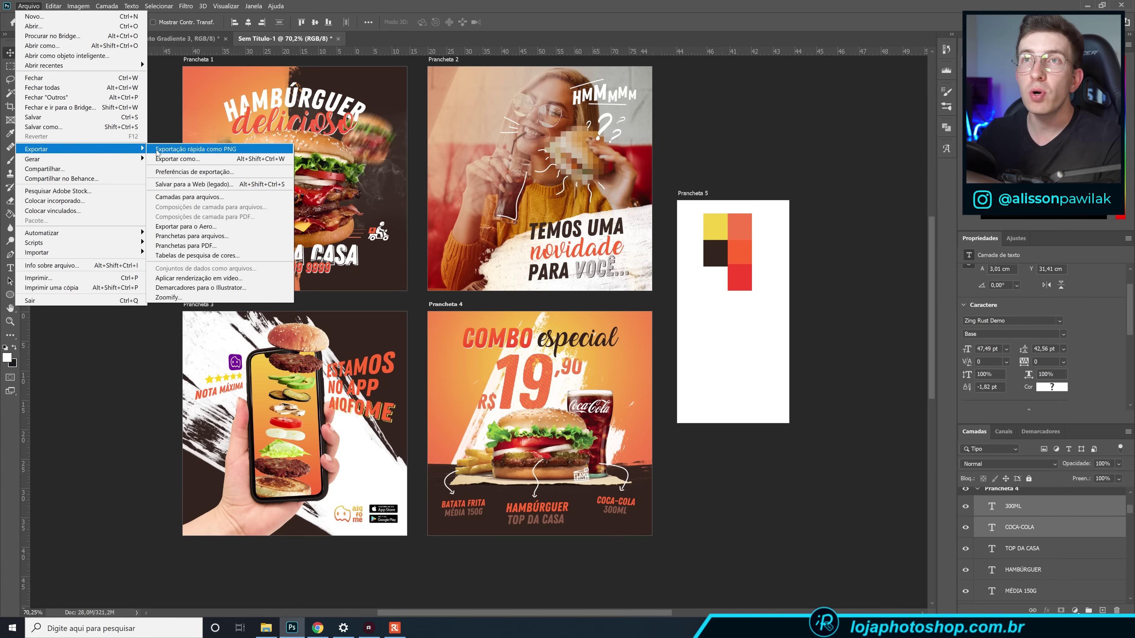
left_click(194, 159)
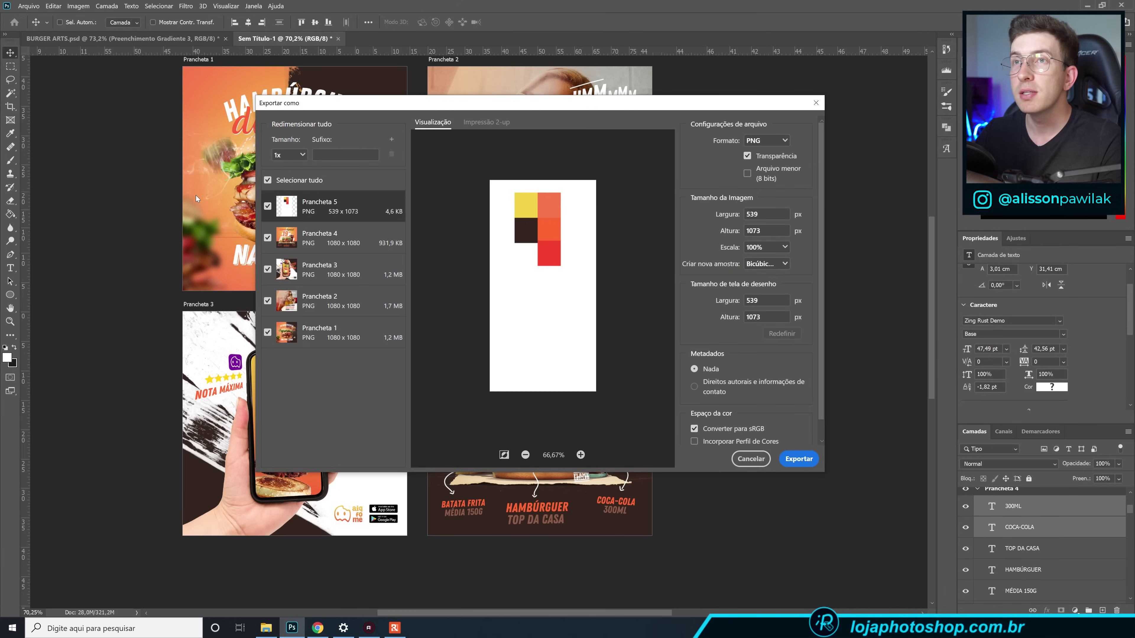
left_click(268, 206)
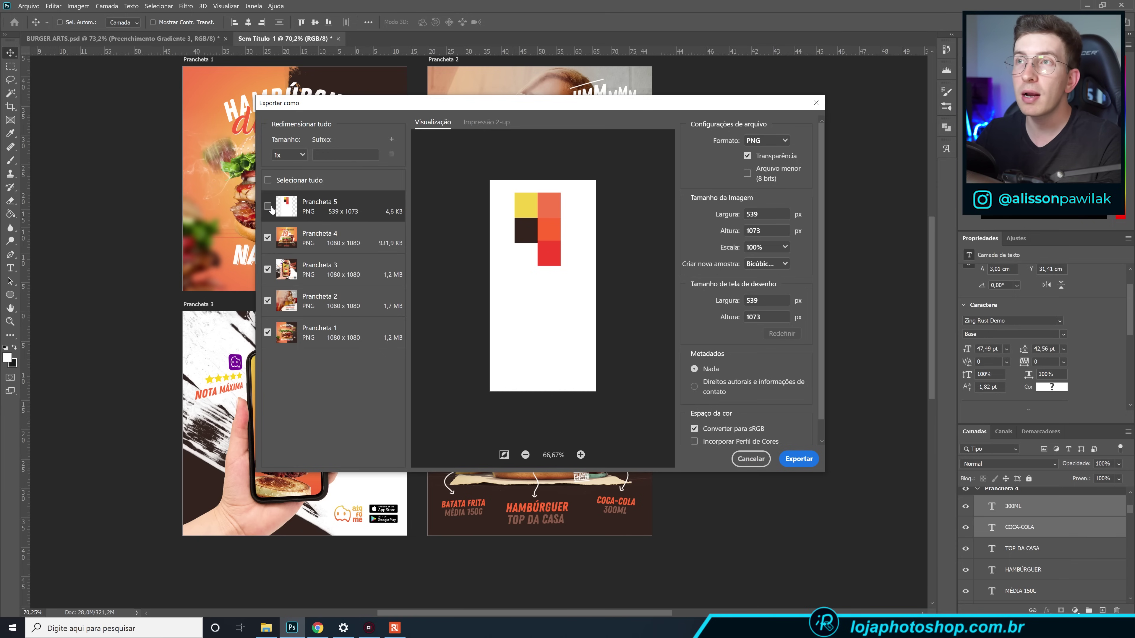
Preview Prancheta 4, Prancheta 3, Prancheta 2 and Prancheta 1 in the export settings.
left_click(311, 240)
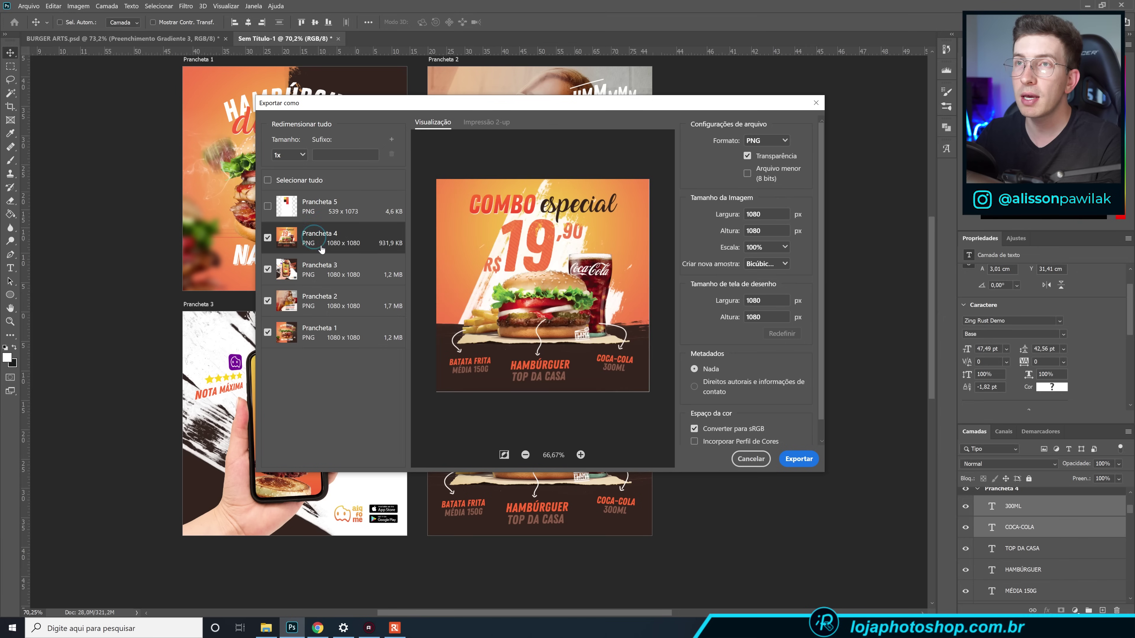
left_click(334, 272)
left_click(333, 299)
left_click(331, 328)
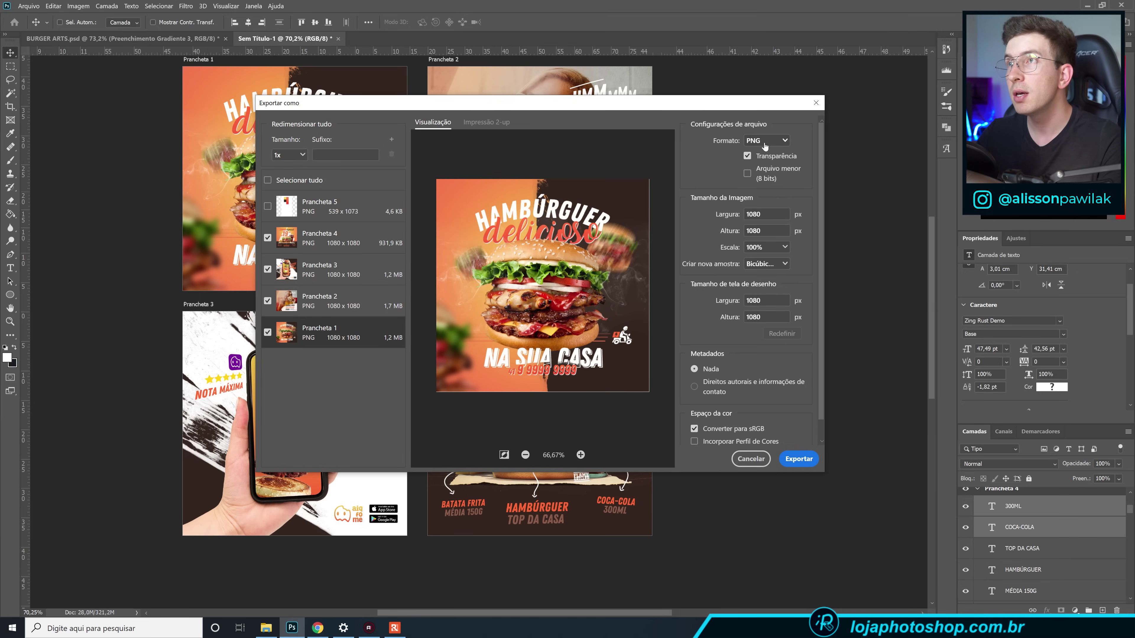
Keep PNG as the format and export the four checked artboards into the BURGER MIDIAS SOCIAIS folder.
left_click(765, 142)
left_click(766, 143)
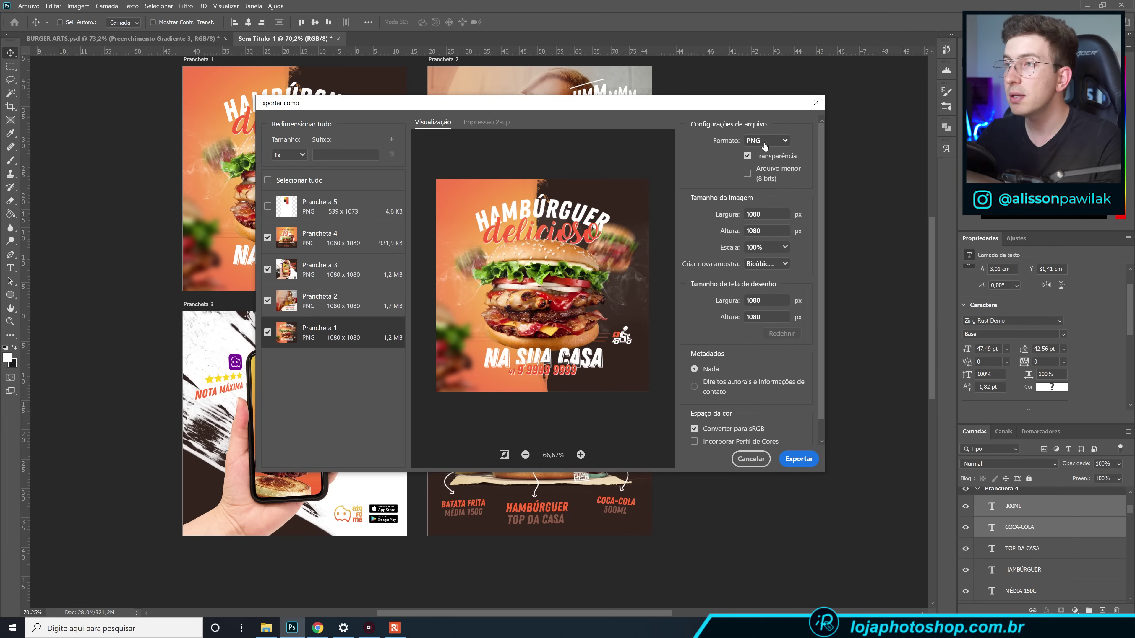
left_click(799, 458)
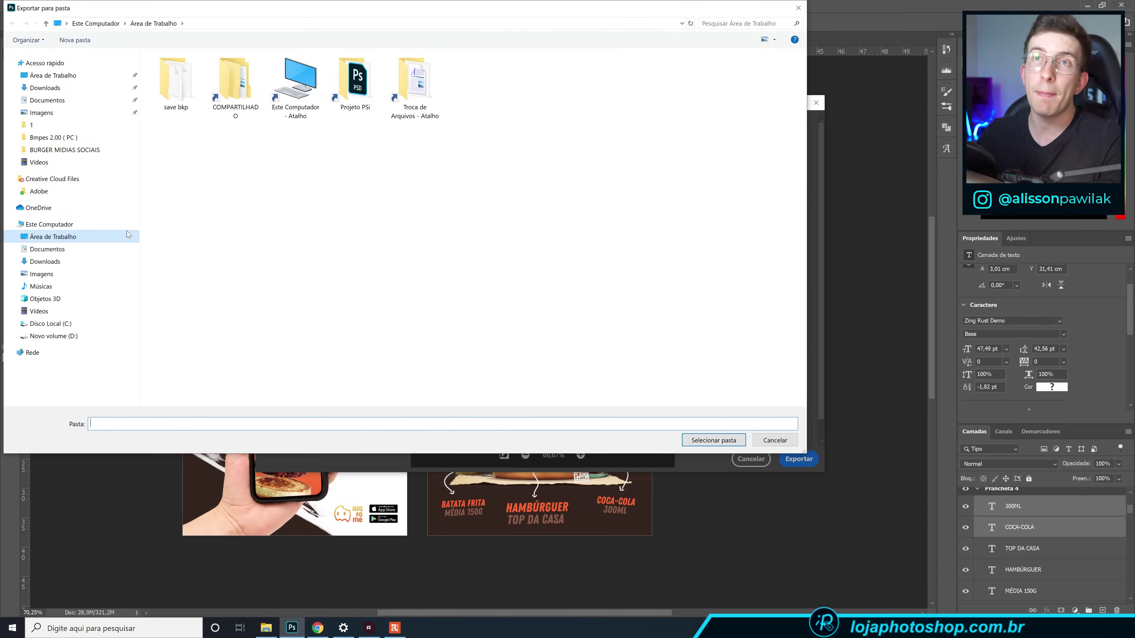
left_click(68, 149)
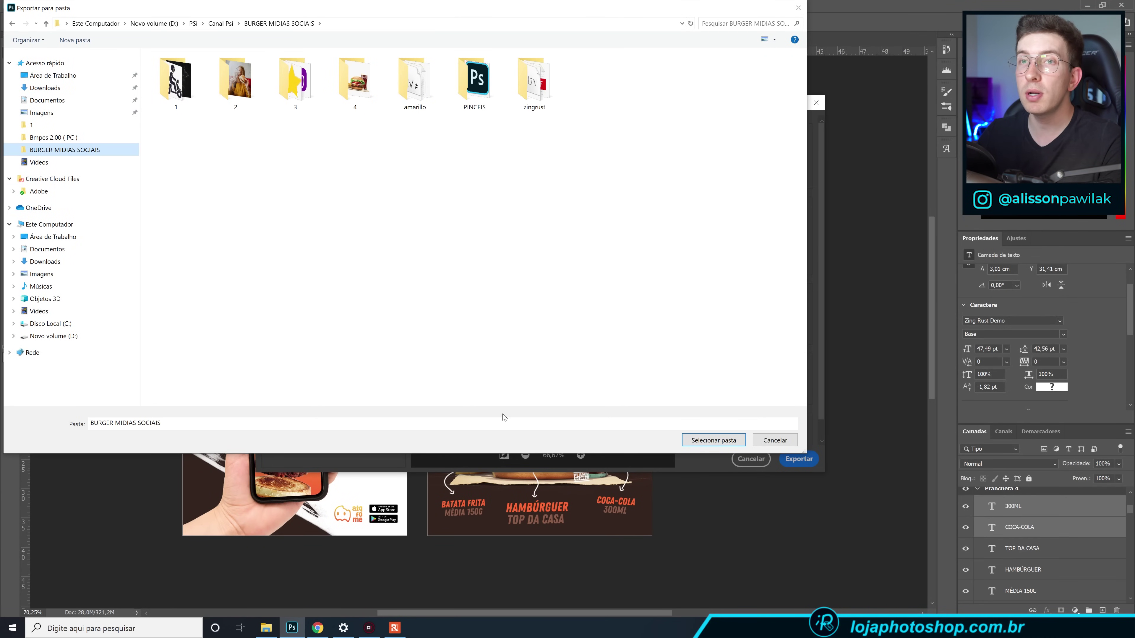
left_click(721, 440)
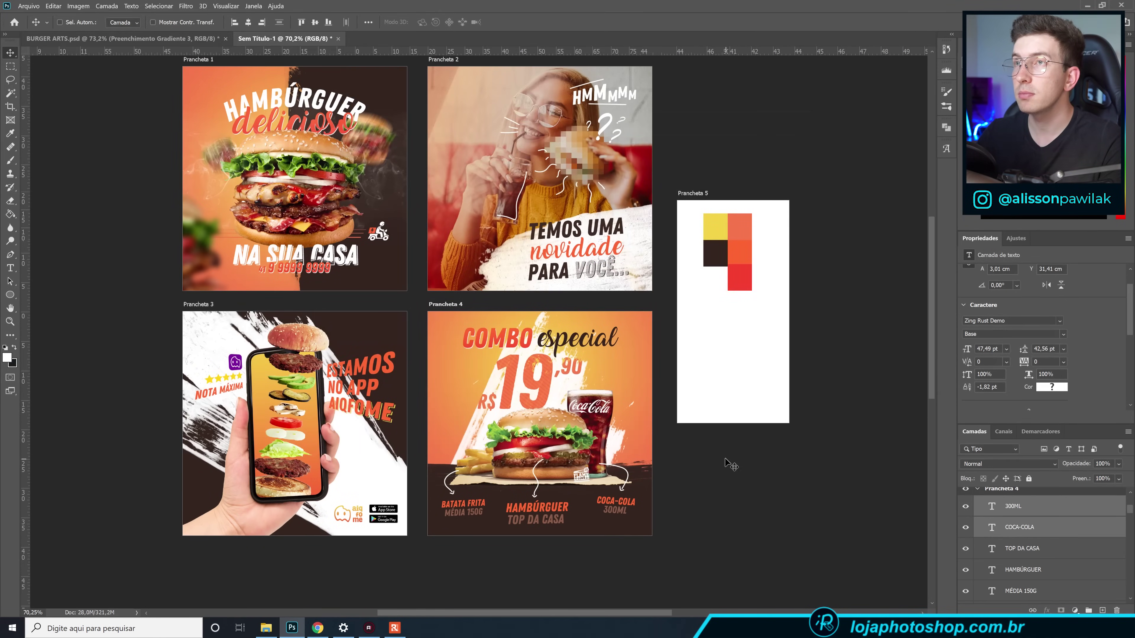
Switch to File Explorer, find the exported images in the BURGER MIDIAS SOCIAIS folder and view Prancheta 1.png in a reduced window.
left_click(266, 628)
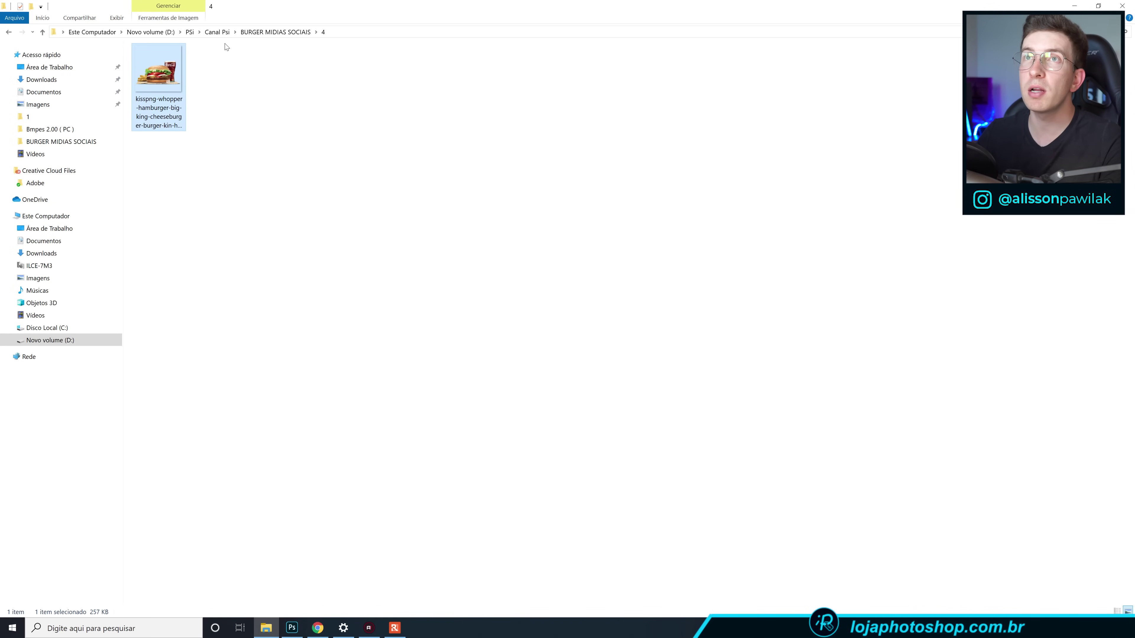
left_click(217, 32)
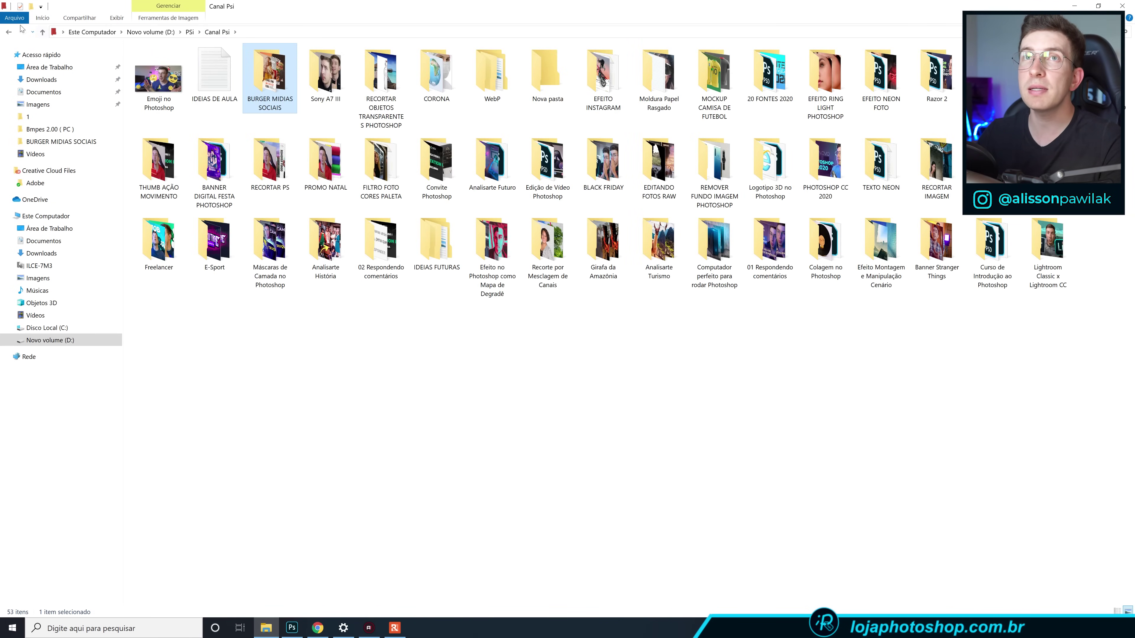
double_click(269, 79)
left_click_drag(607, 135, 773, 170)
left_click(624, 102)
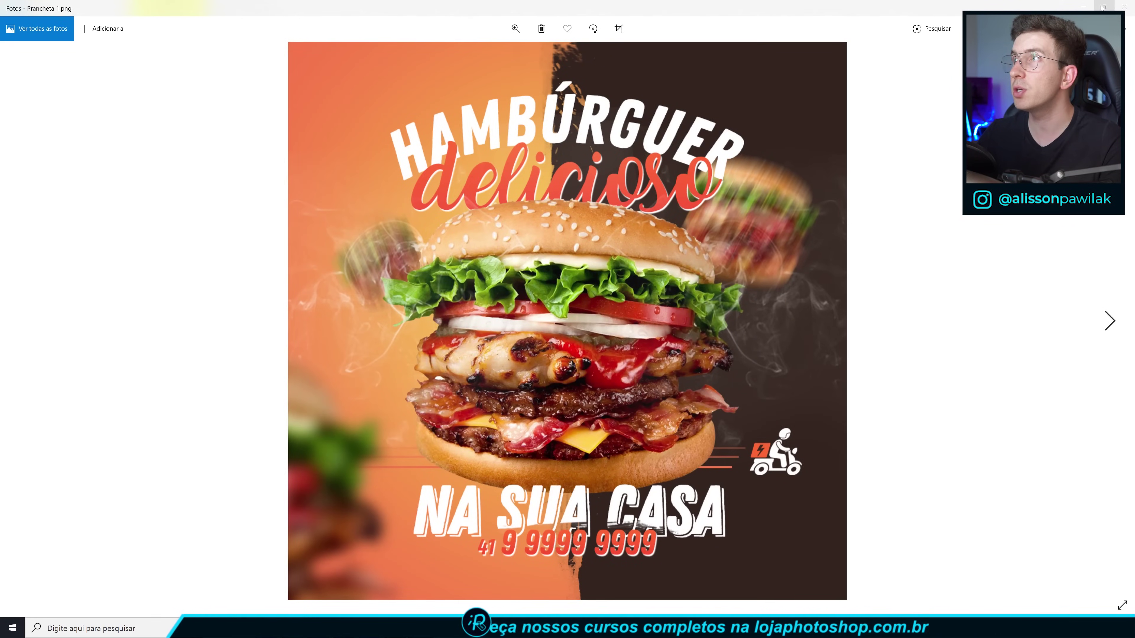
left_click(1098, 6)
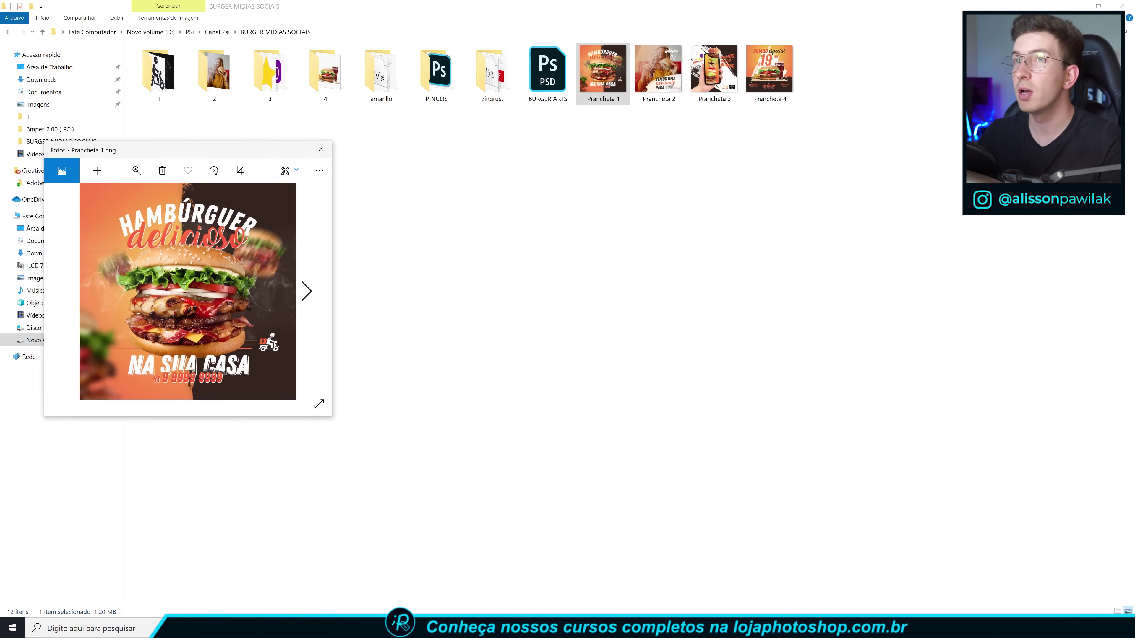